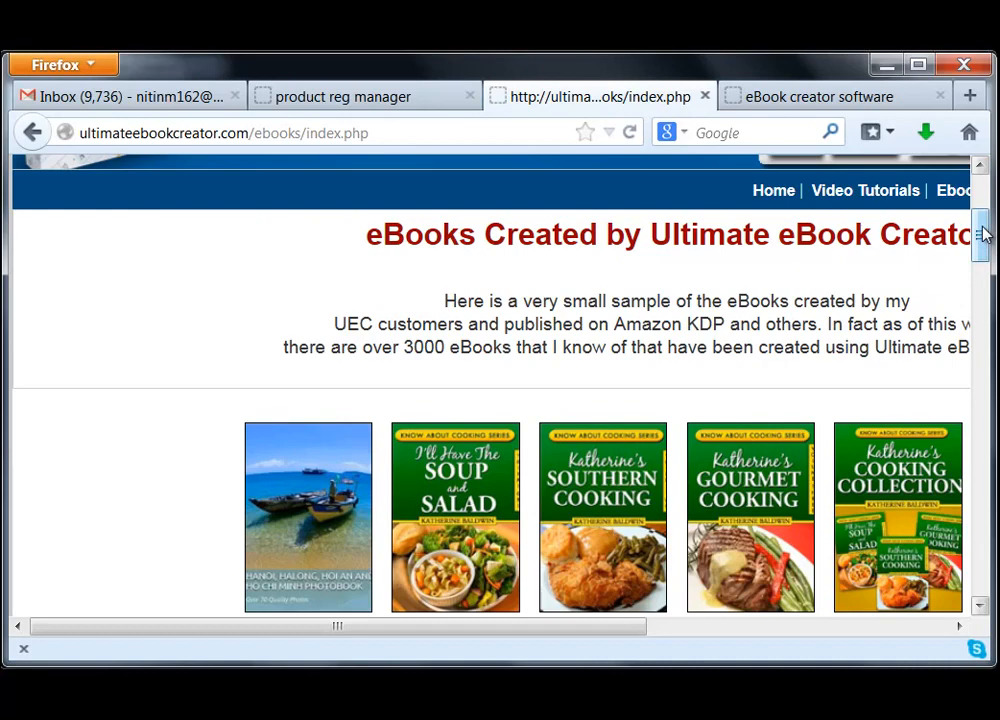
Scroll further through the ebook cover showcase in Firefox
drag(982, 233, 982, 259)
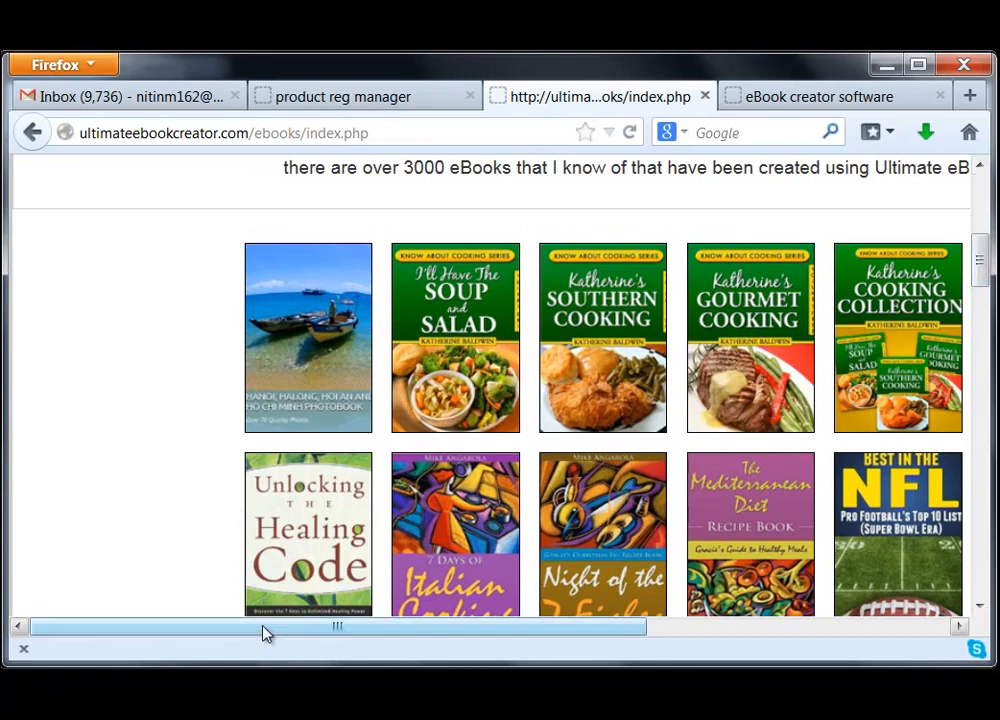
drag(263, 630, 409, 636)
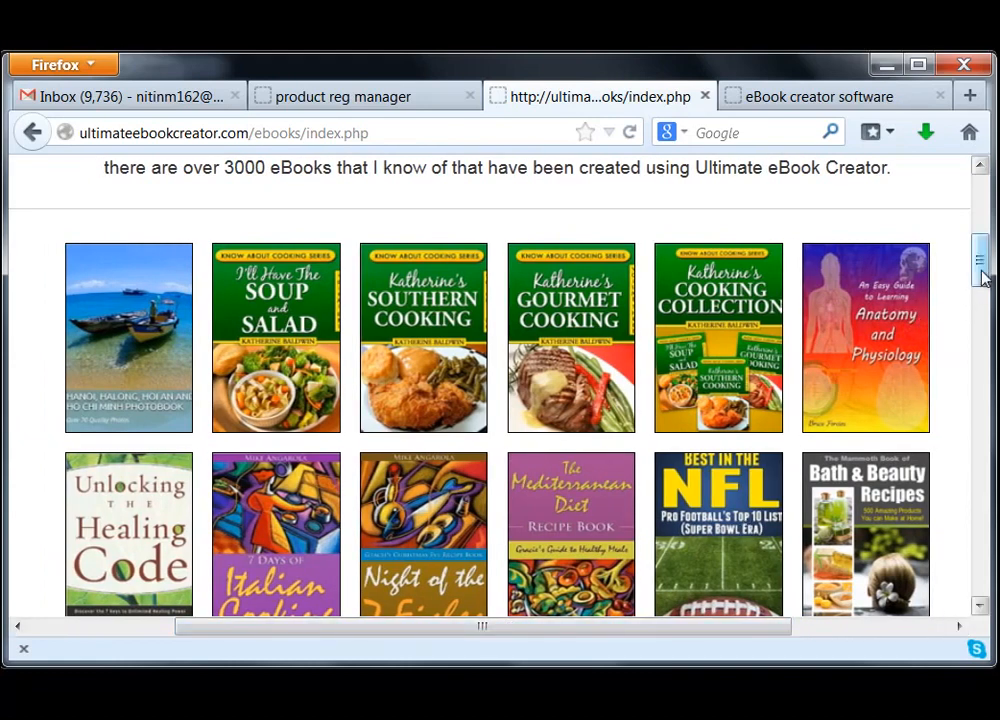
mouse_move(982, 276)
mouse_down()
mouse_move(984, 223)
mouse_move(987, 292)
mouse_move(984, 278)
mouse_up()
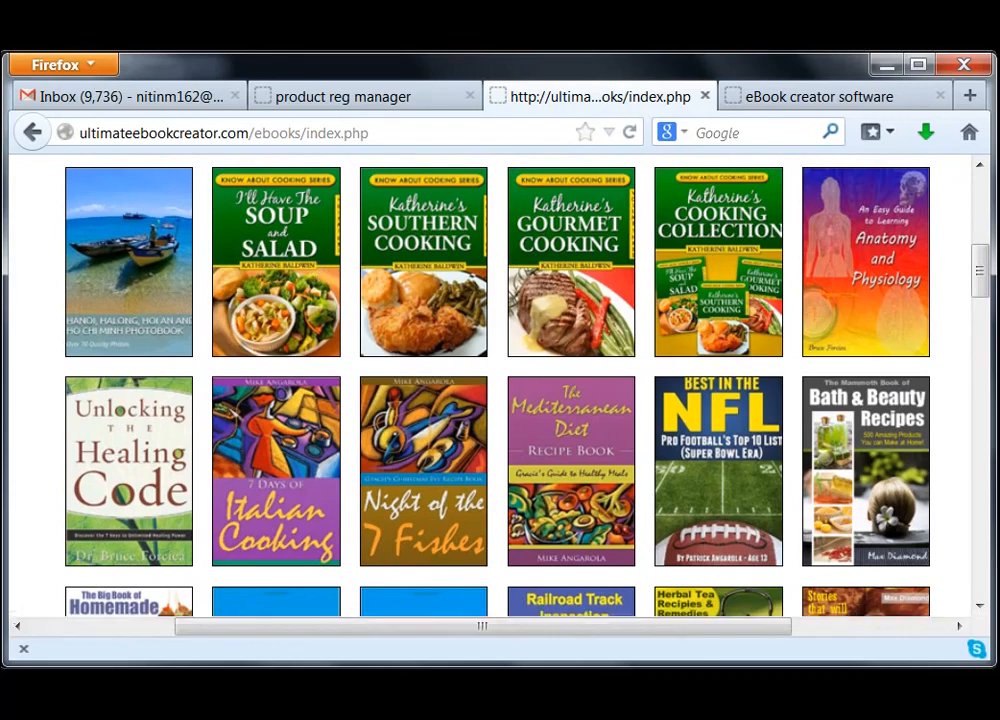
drag(982, 266, 982, 405)
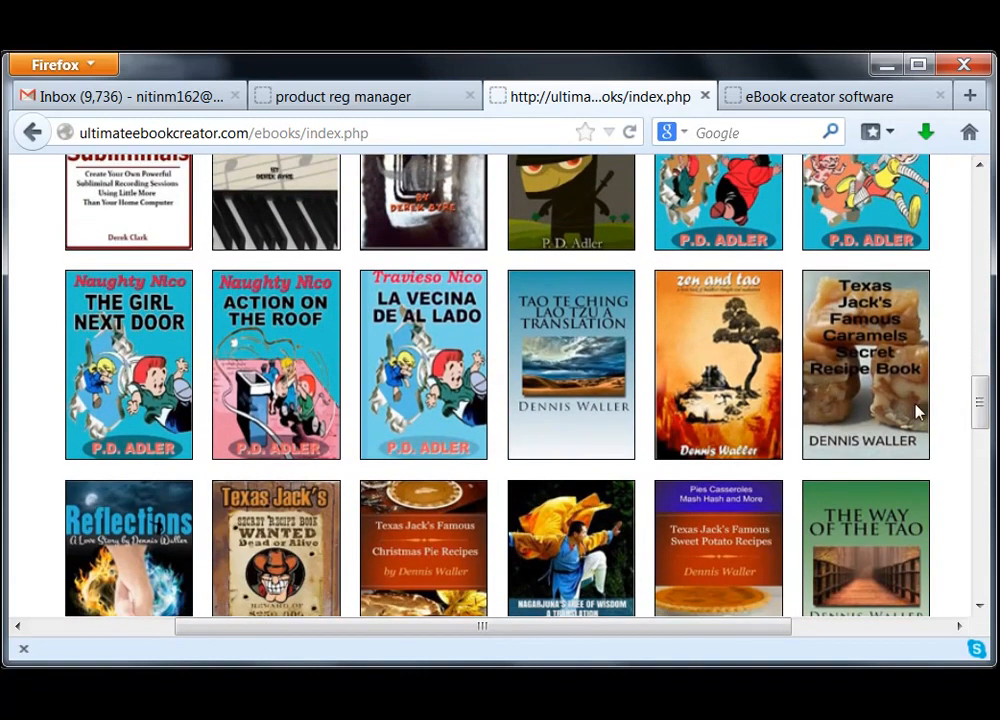
mouse_move(982, 403)
mouse_down()
mouse_move(983, 570)
mouse_move(986, 195)
mouse_move(981, 399)
mouse_up()
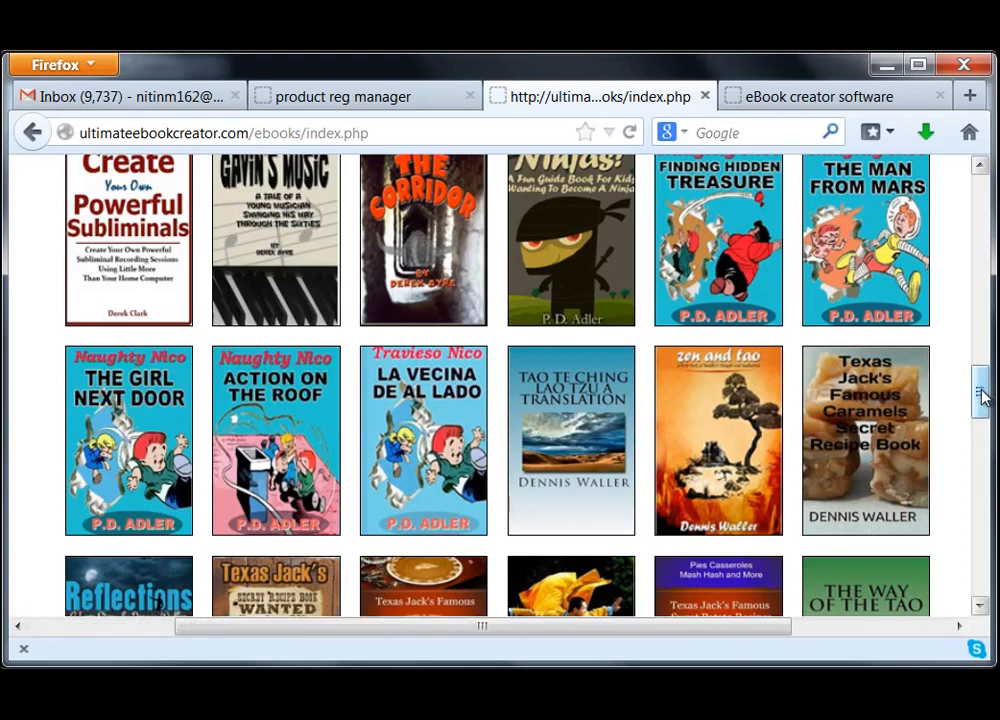
drag(980, 396, 972, 460)
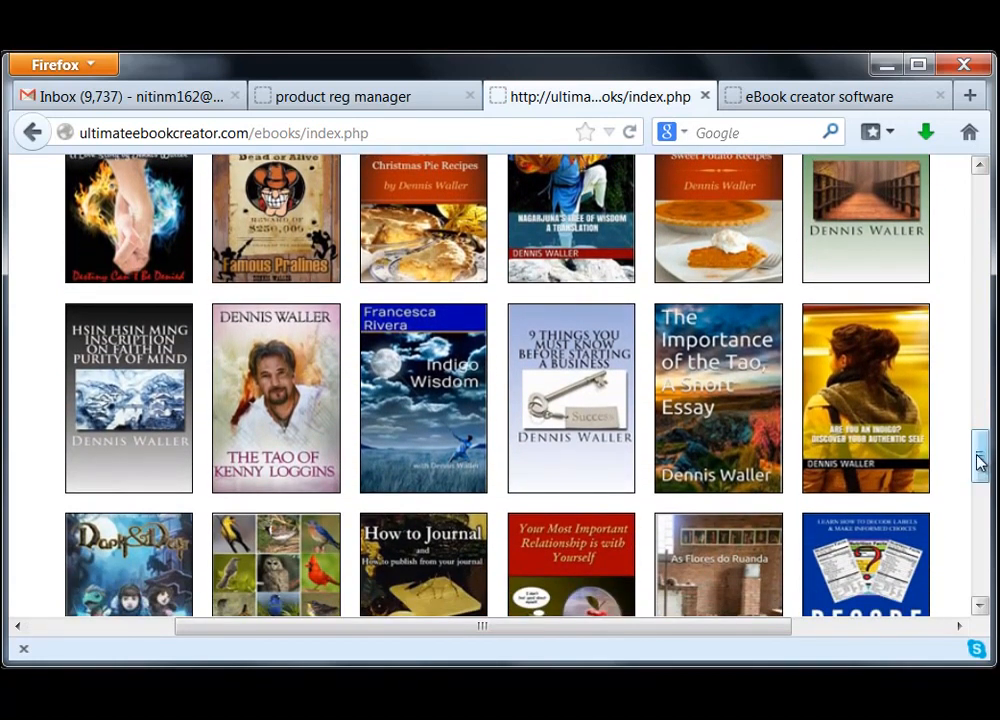
drag(988, 460, 981, 386)
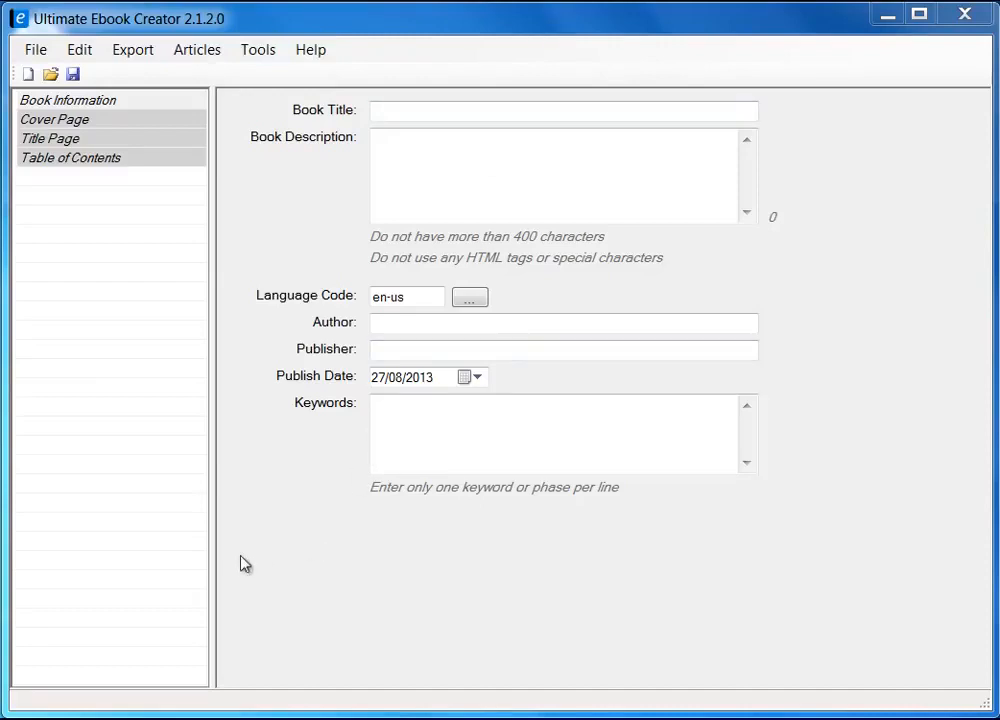
drag(212, 562, 294, 565)
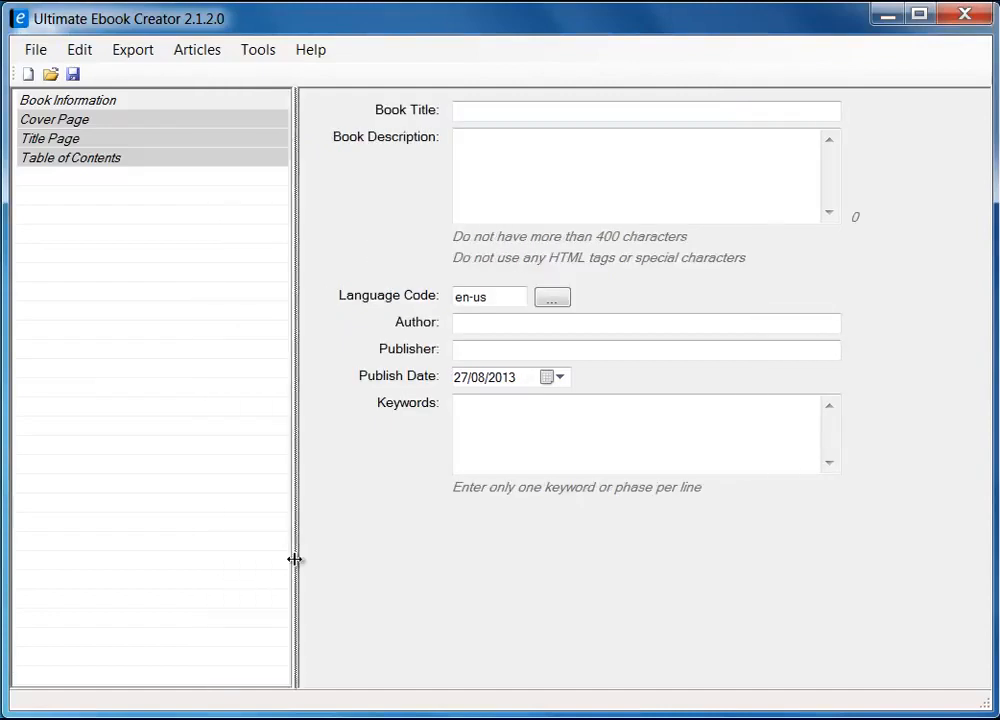
drag(228, 568, 228, 555)
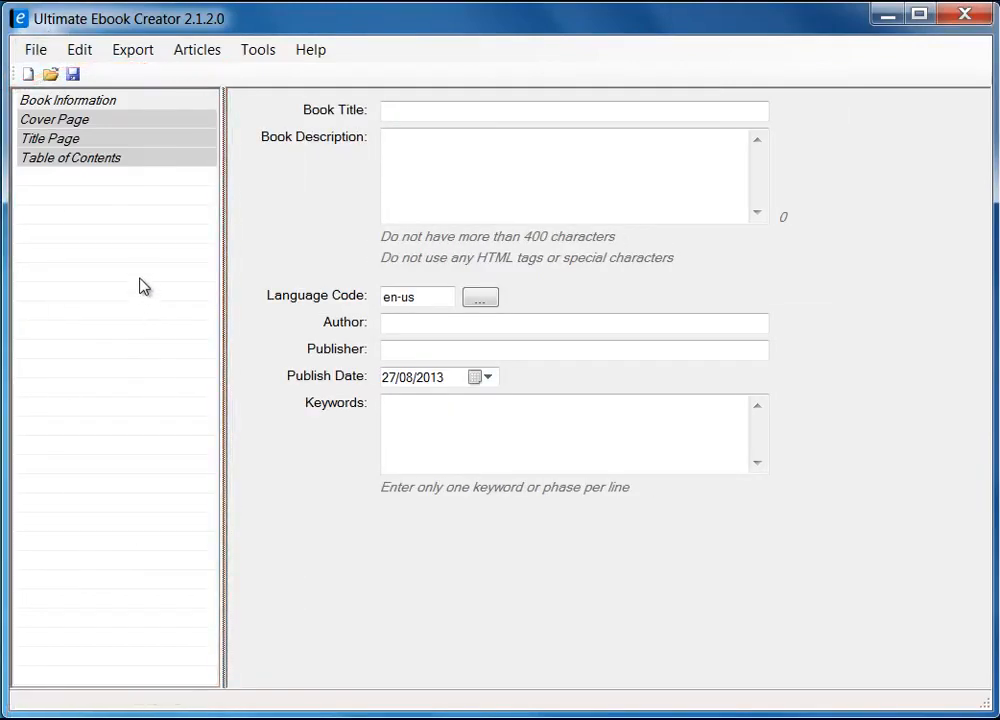
click(77, 103)
click(71, 121)
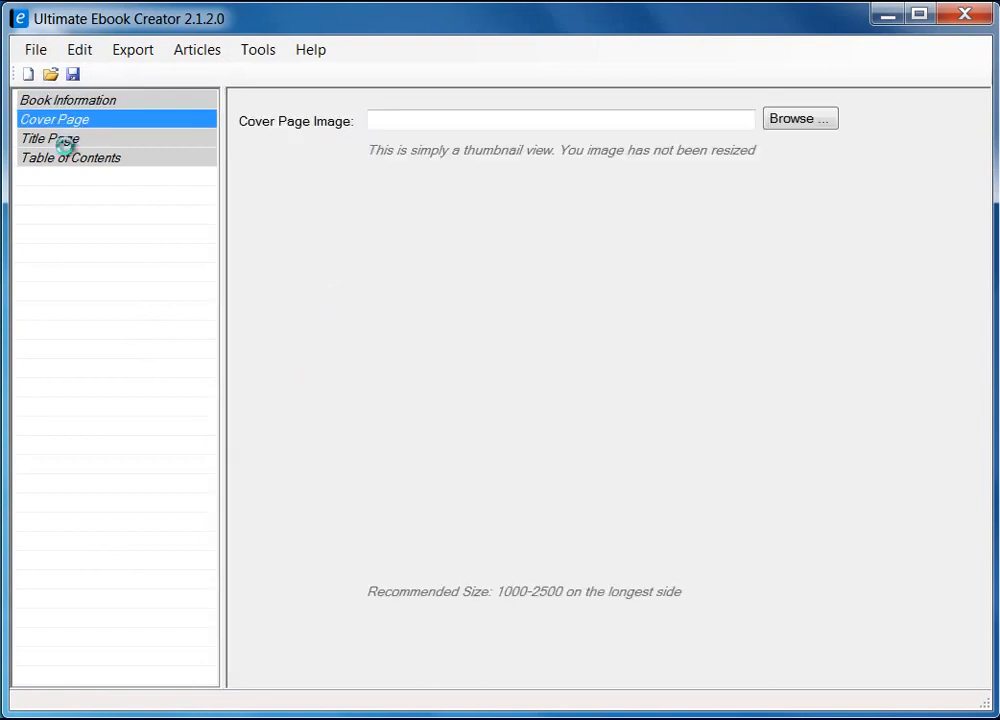
click(60, 138)
click(69, 160)
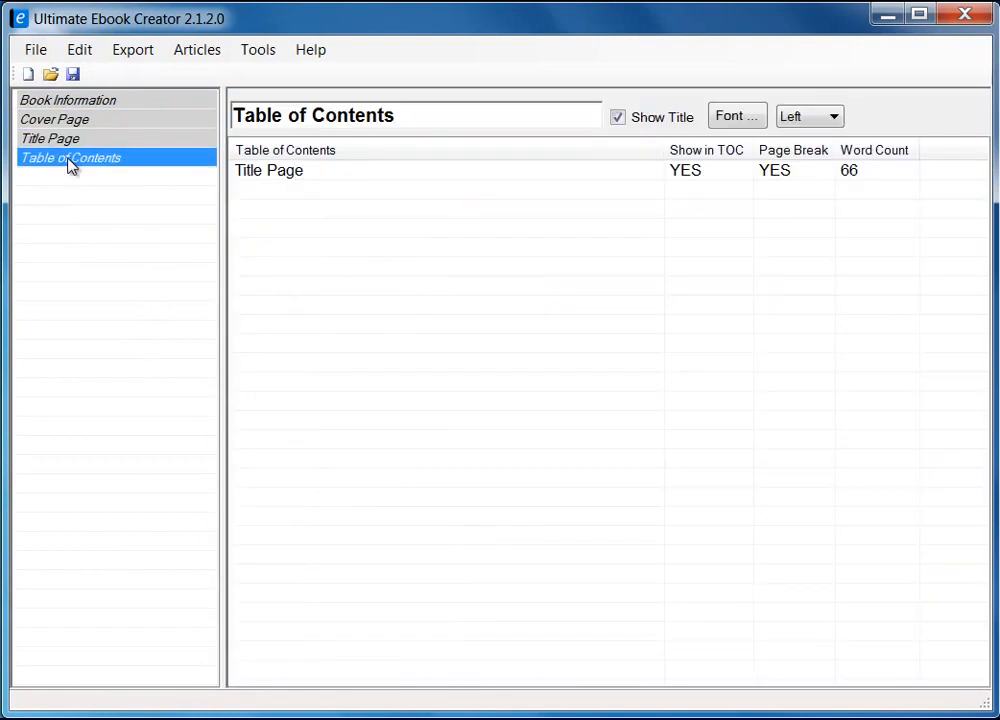
click(62, 141)
click(62, 120)
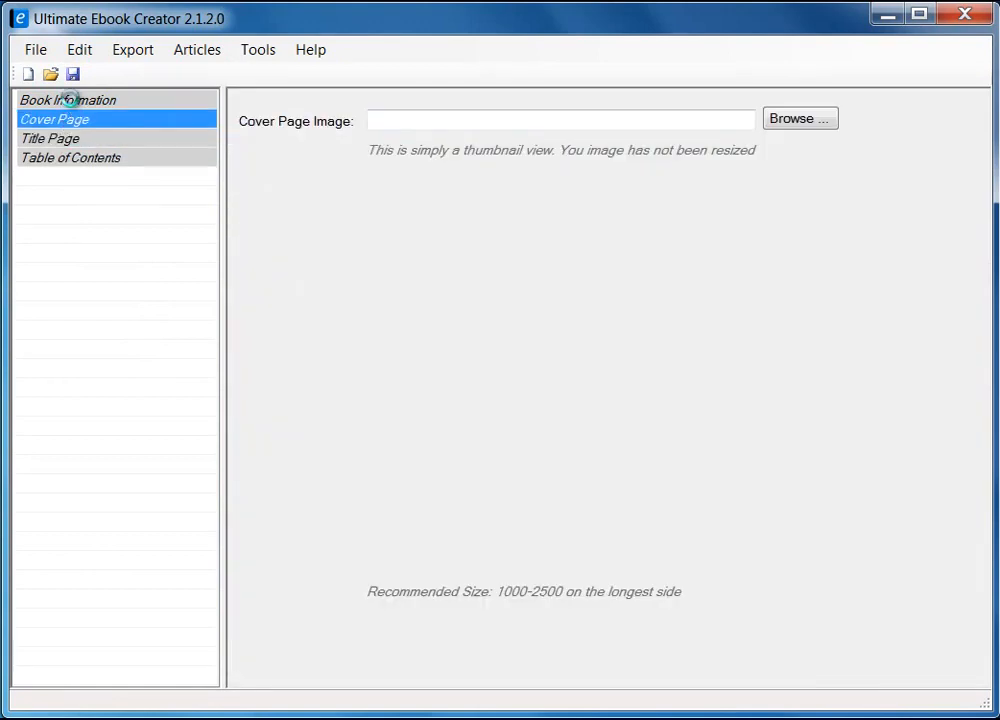
click(66, 100)
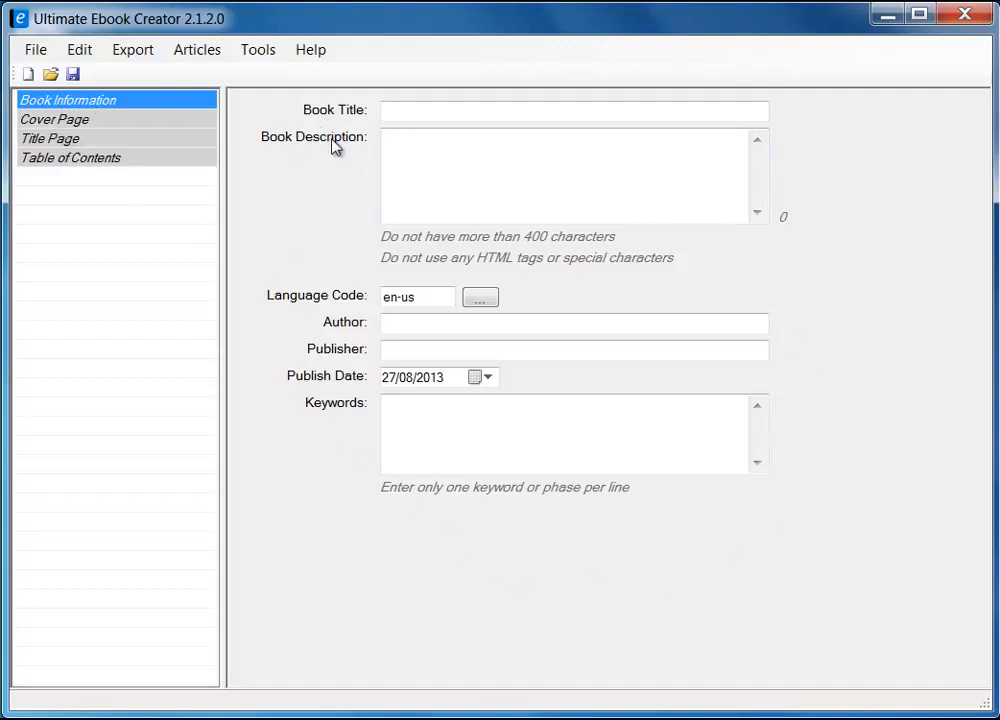
View the Cover Page and Title Page, then the Table of Contents listing only Title Page
click(66, 124)
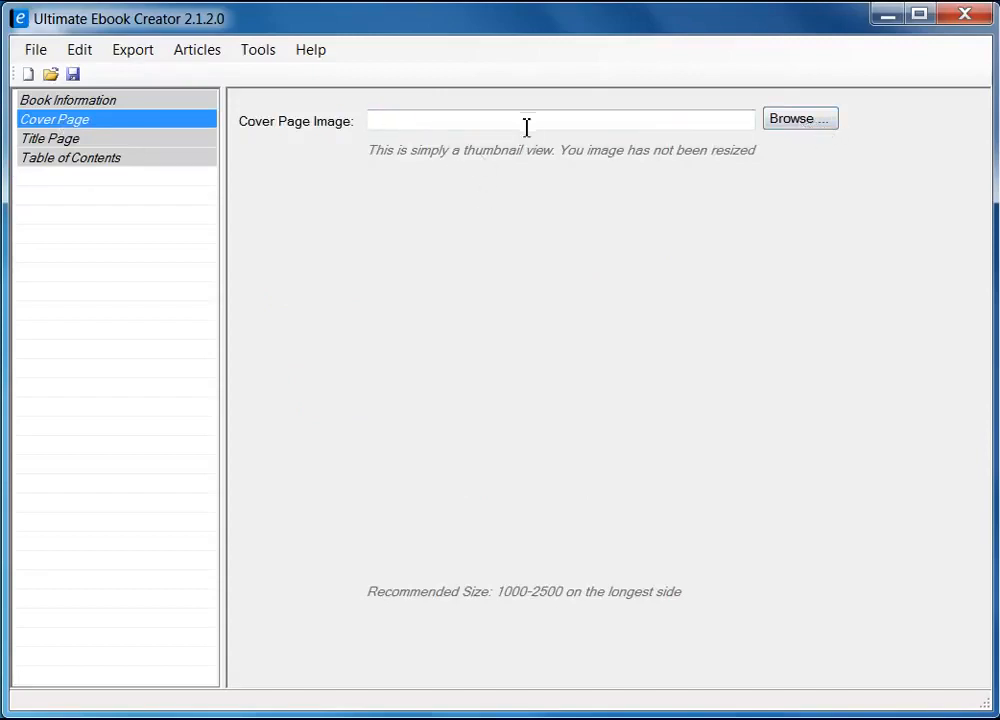
click(55, 140)
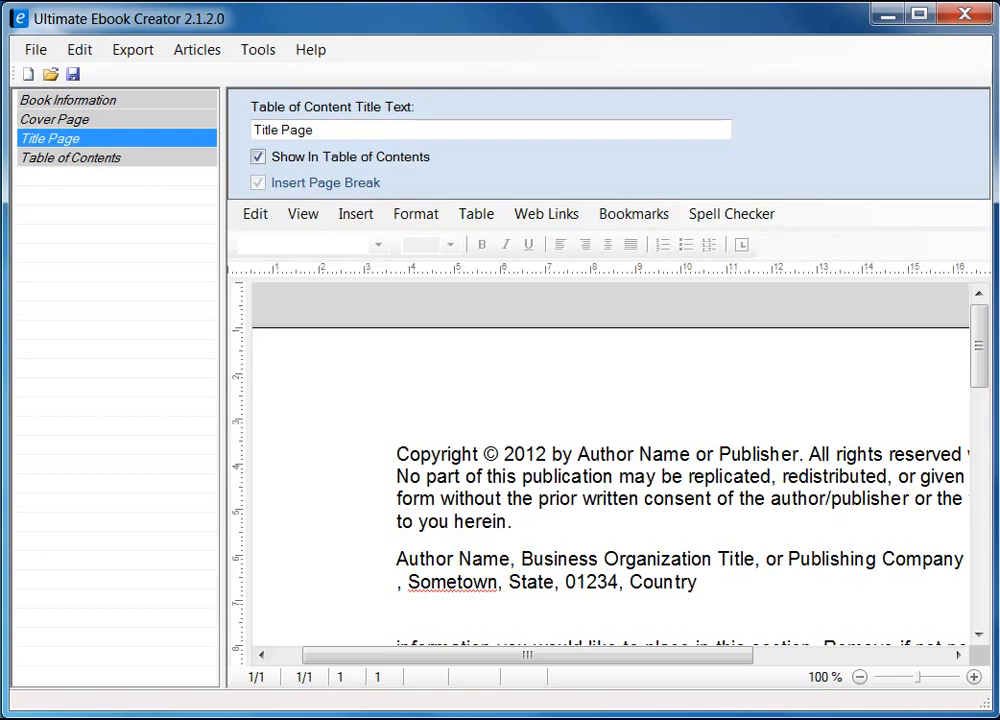
click(110, 163)
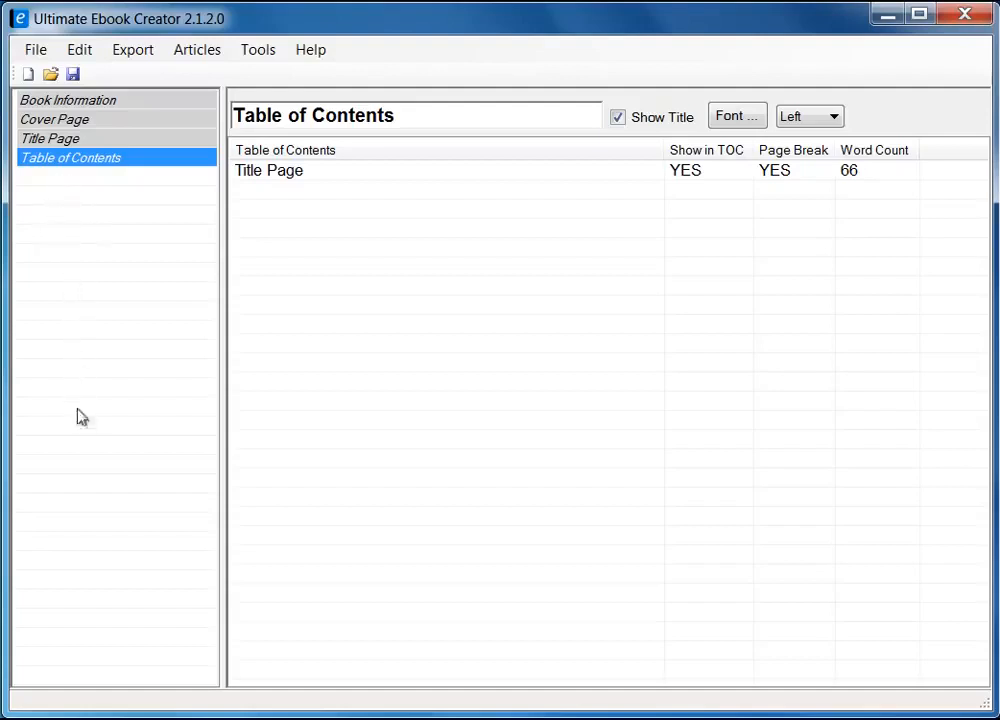
Check the Add Chapter menu, return to Book Information, then switch to the Firefox recipes
right_click(68, 203)
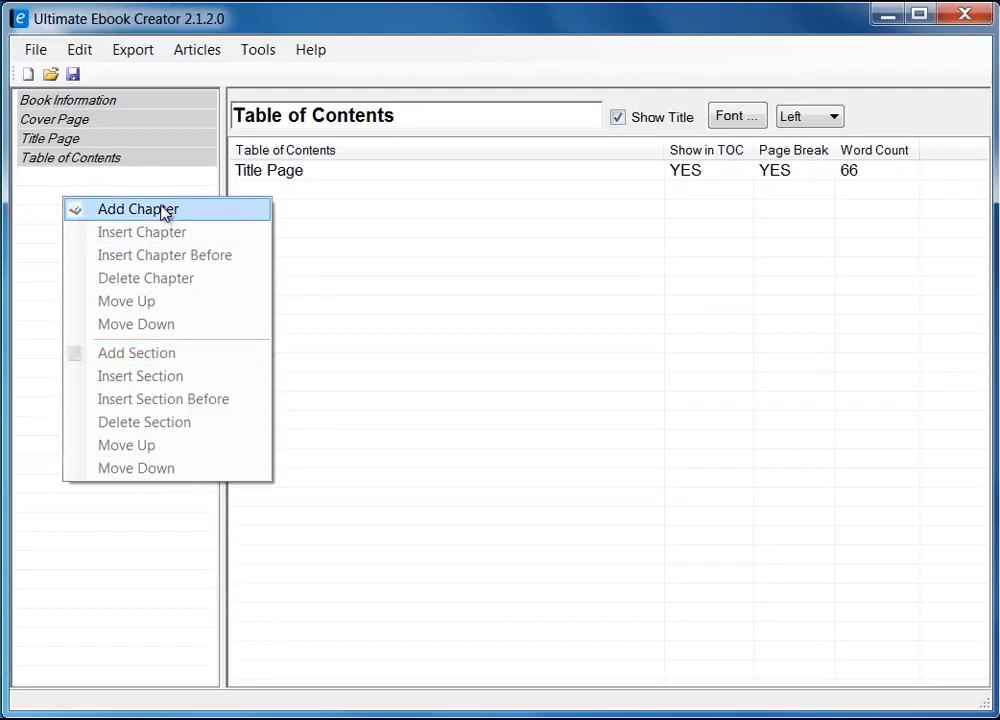
click(49, 185)
click(100, 103)
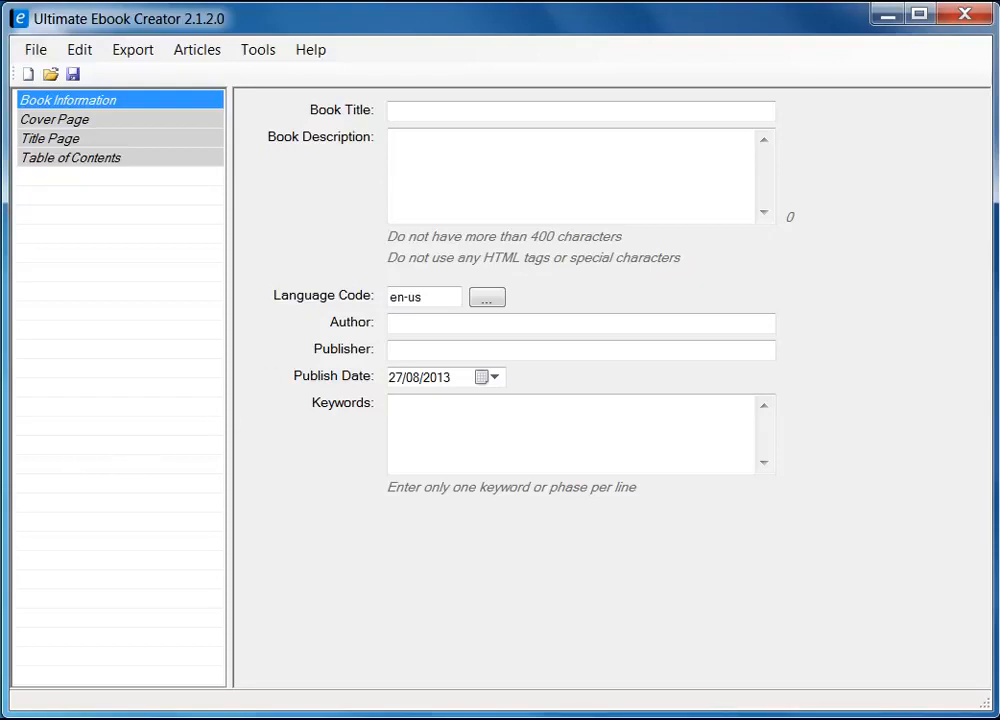
key(alt+Tab)
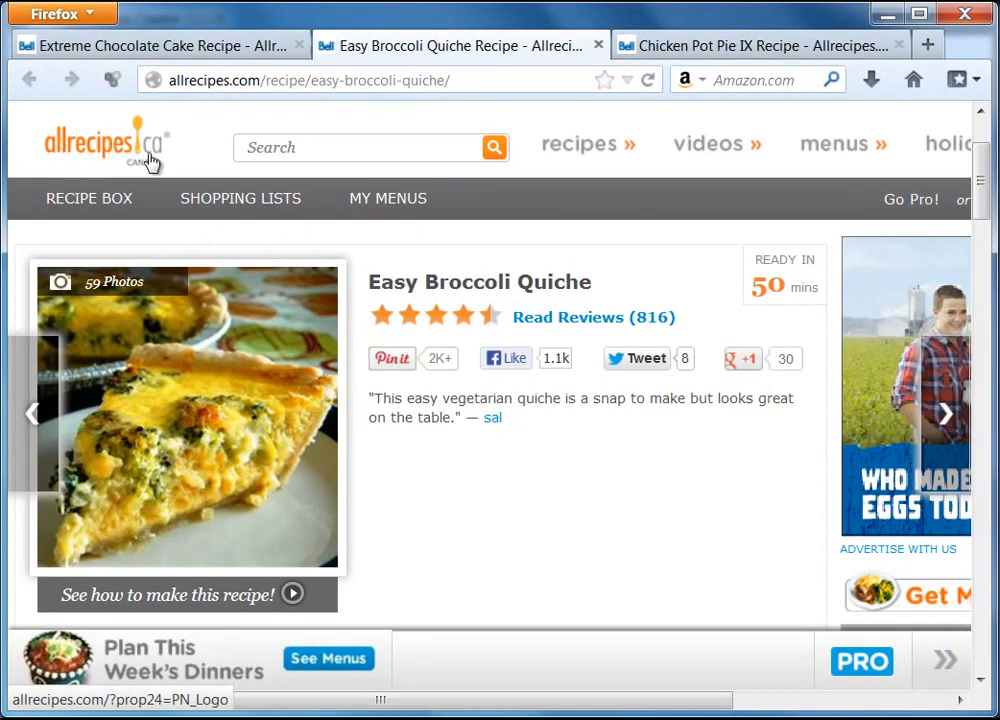
Review the Chicken Pot Pie IX, Extreme Chocolate Cake and Easy Broccoli Quiche recipe tabs
drag(986, 191, 990, 217)
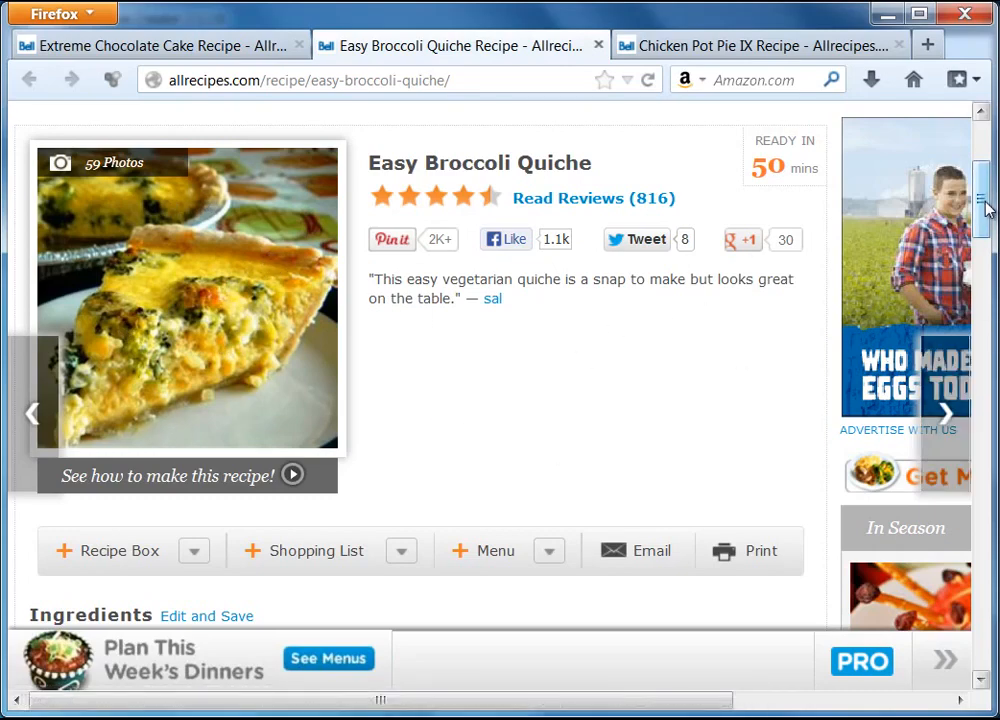
mouse_move(985, 208)
mouse_down()
mouse_move(985, 226)
mouse_move(988, 201)
mouse_up()
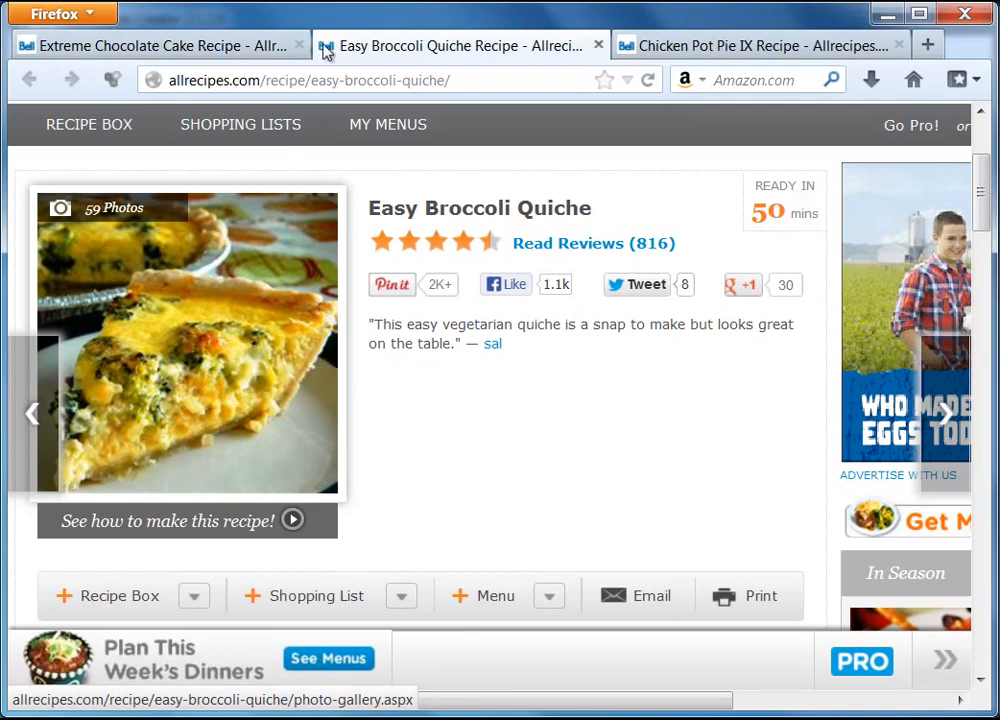
click(689, 50)
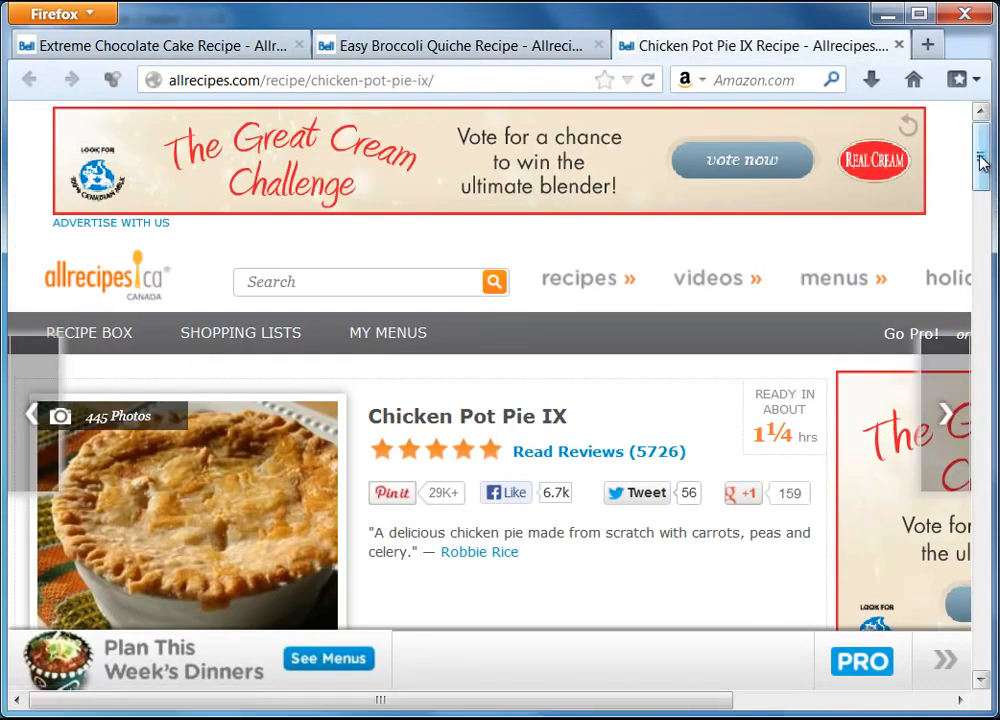
scroll(986, 194, down, 4)
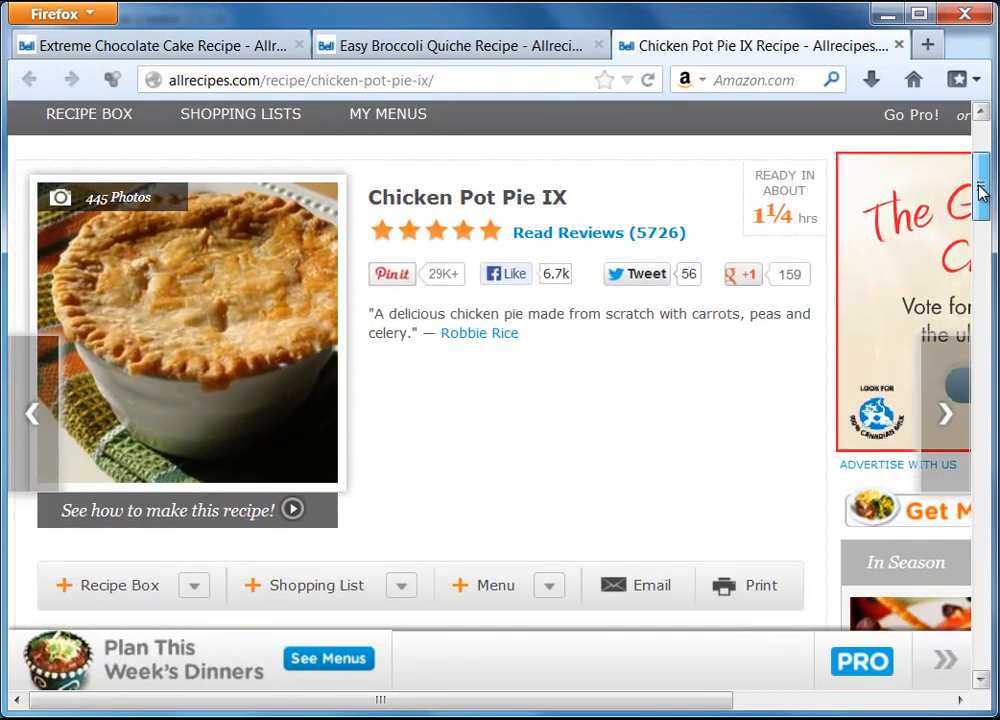
scroll(981, 188, up, 1)
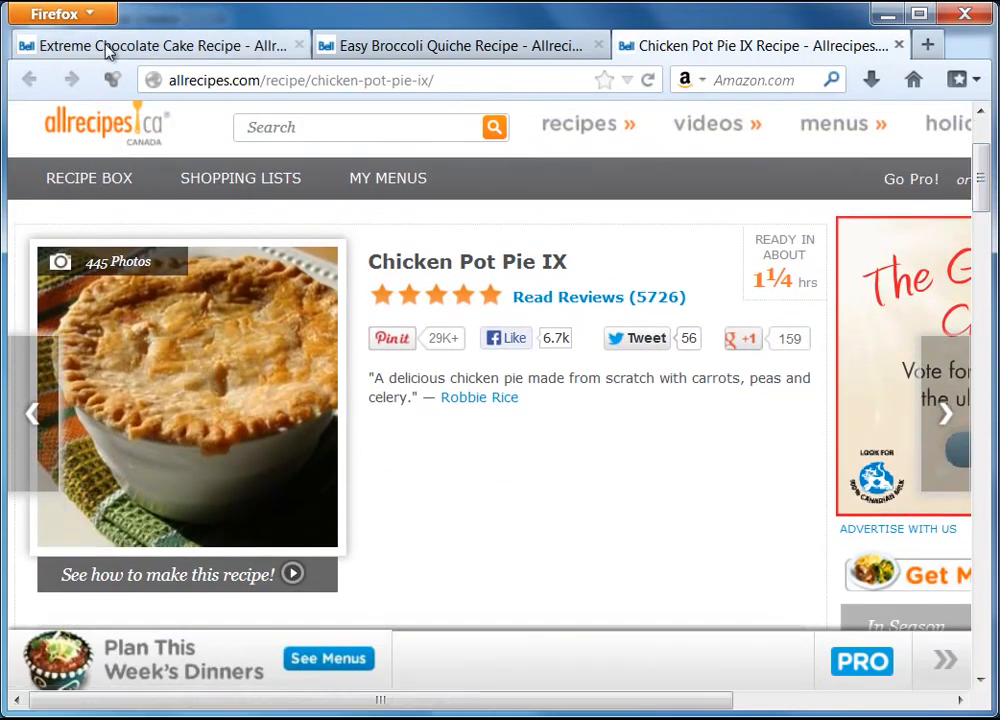
click(106, 48)
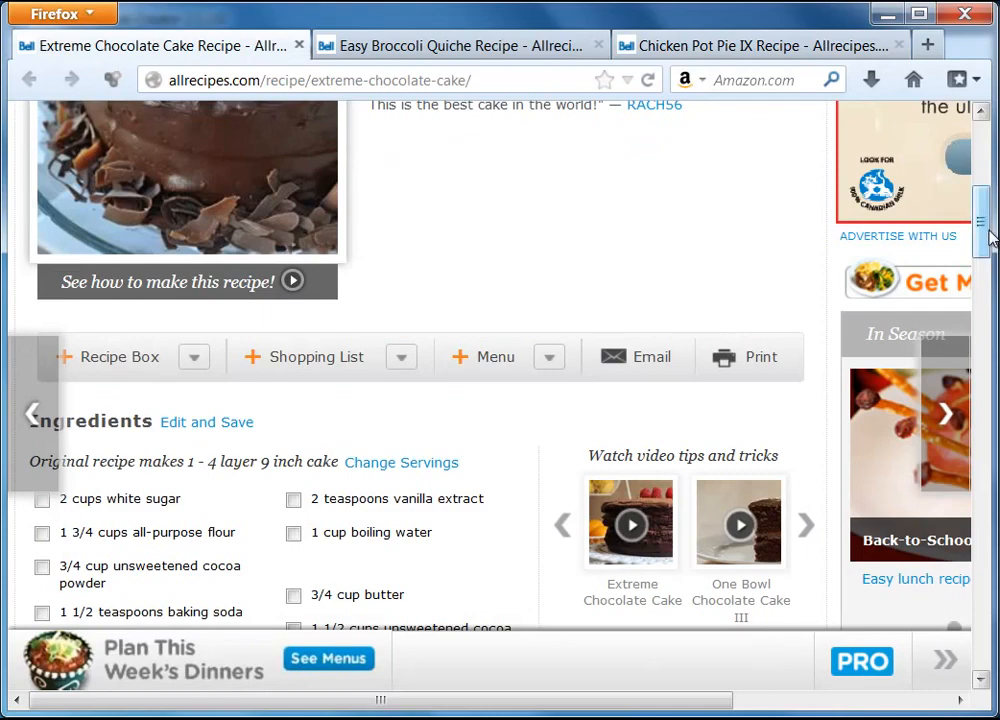
drag(990, 237, 984, 196)
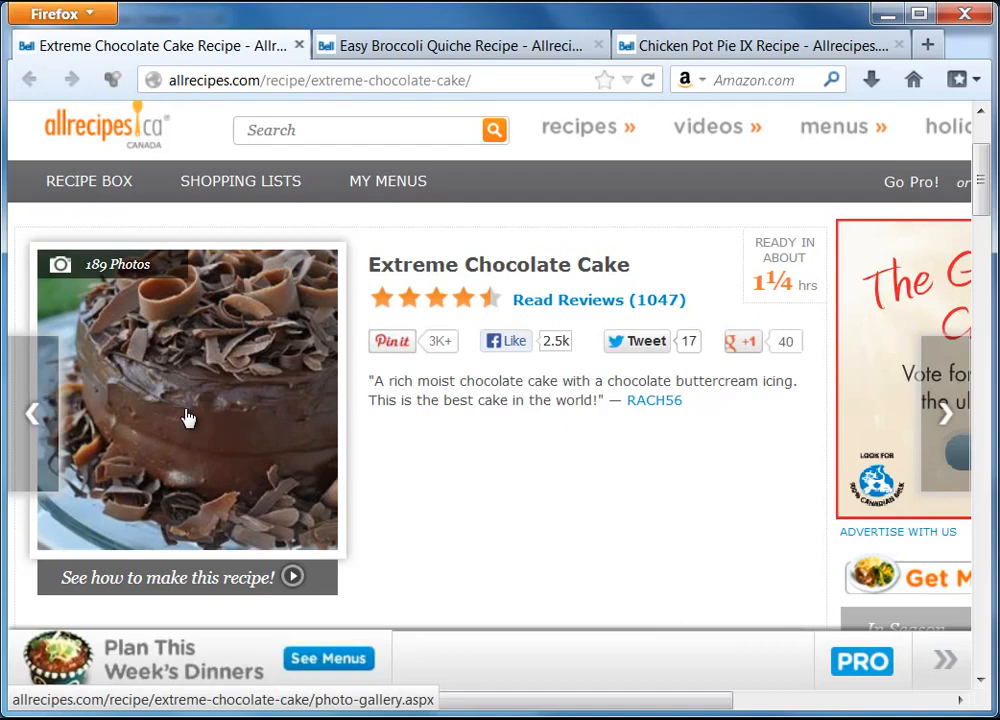
click(474, 47)
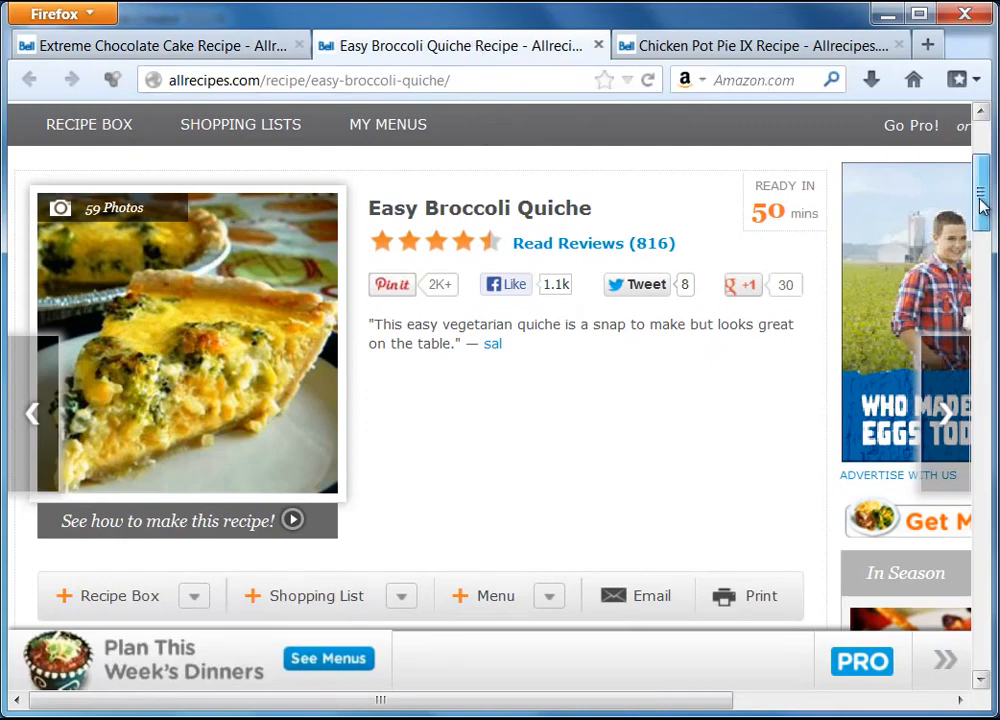
drag(979, 205, 988, 292)
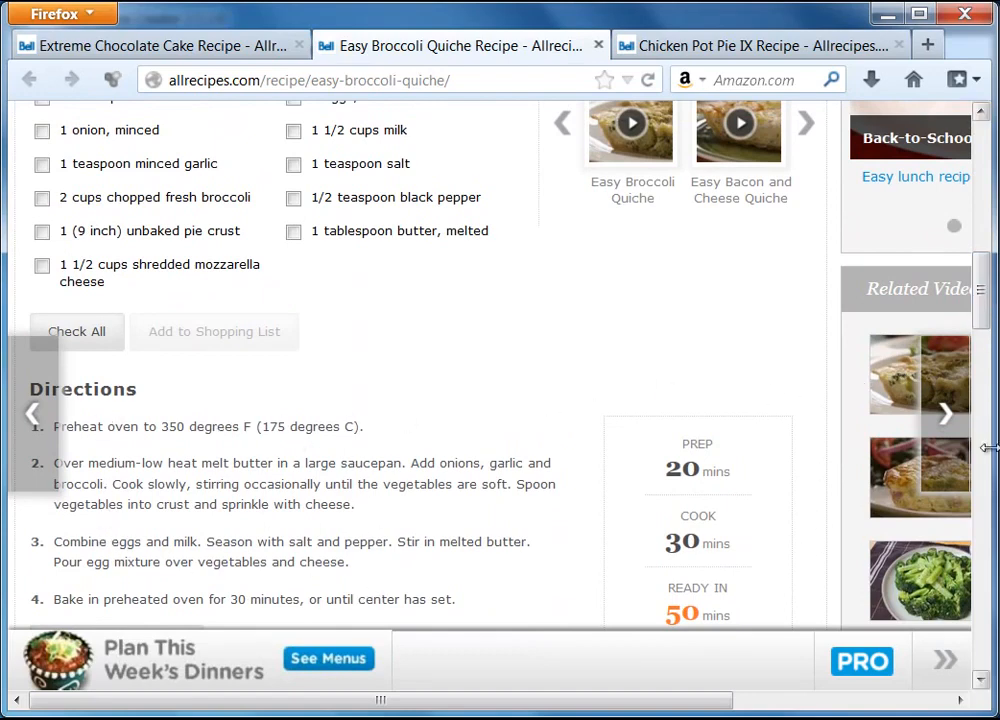
drag(982, 308, 978, 218)
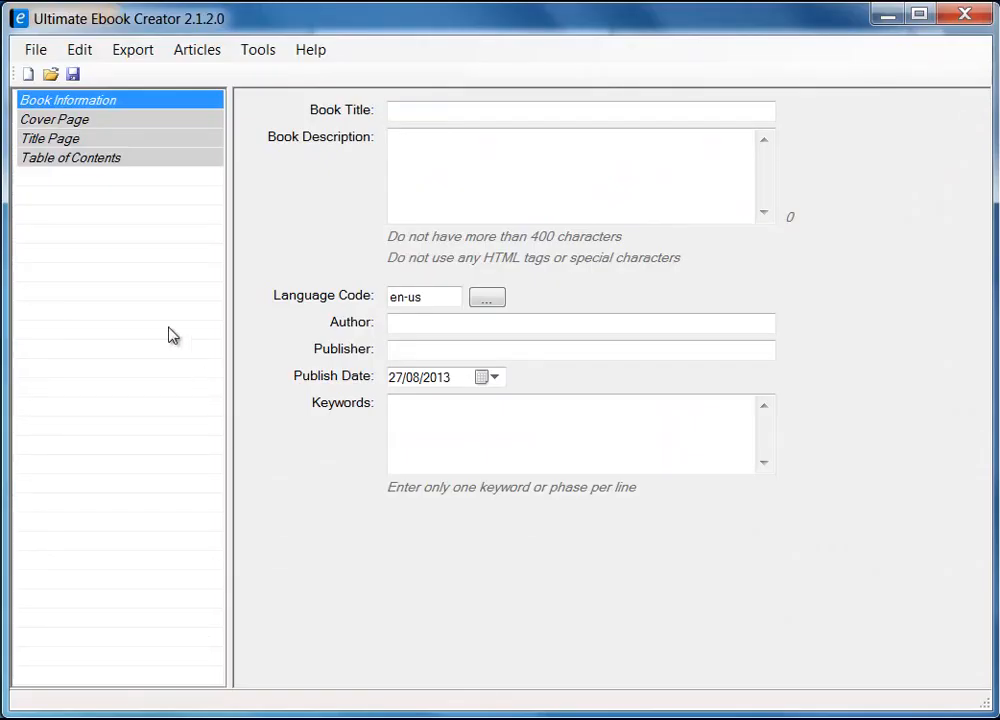
Browse the export formats and File menu options without exporting anything
click(117, 194)
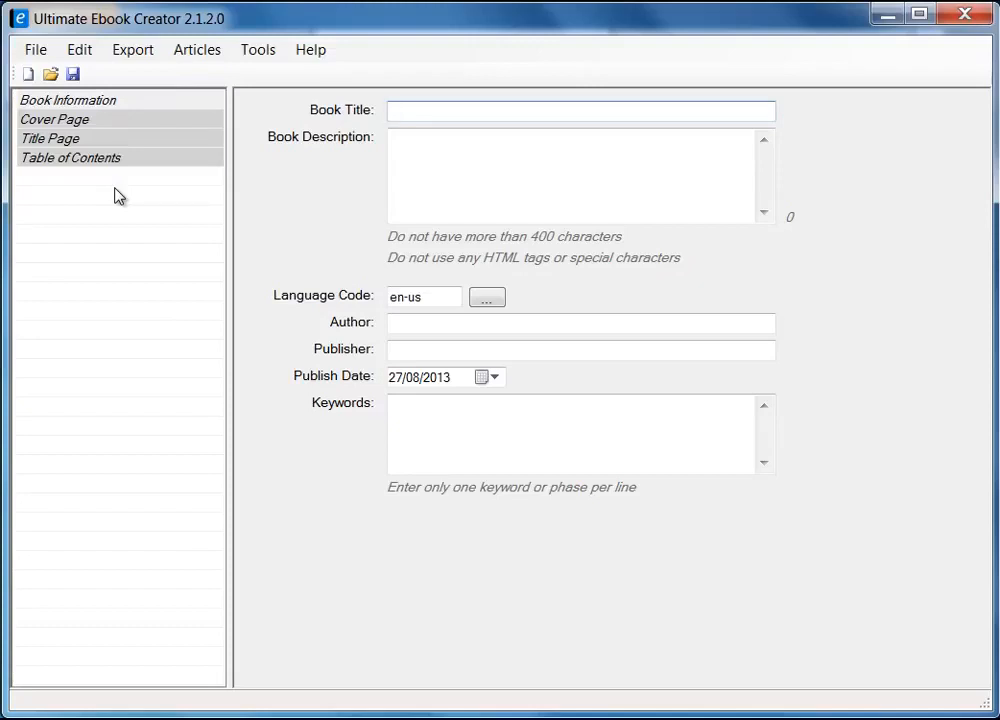
click(145, 52)
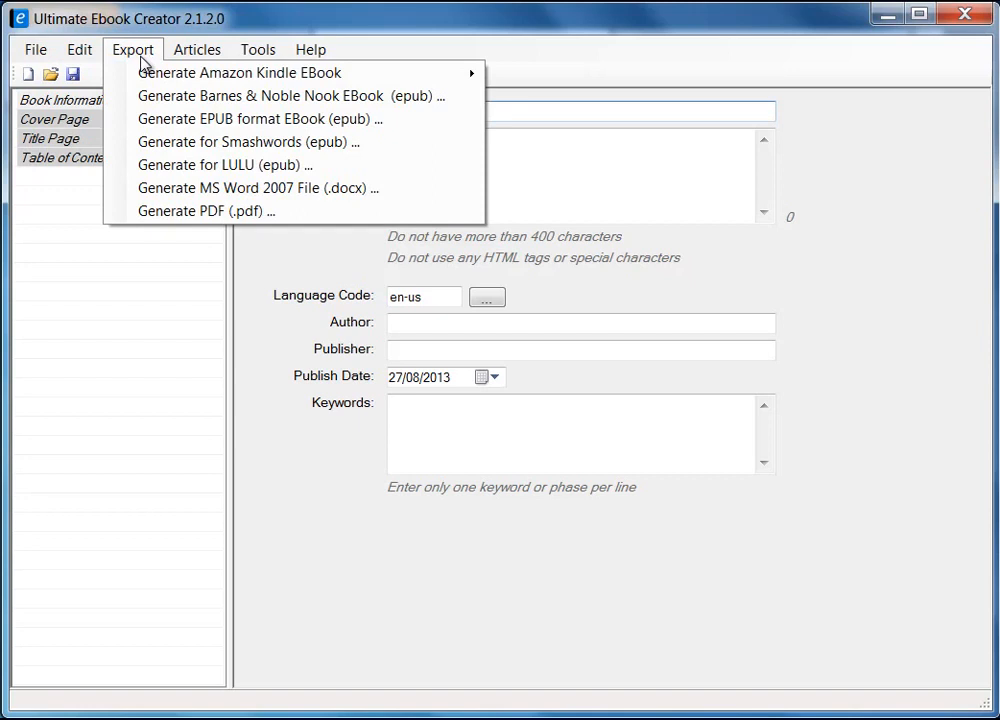
mouse_move(205, 76)
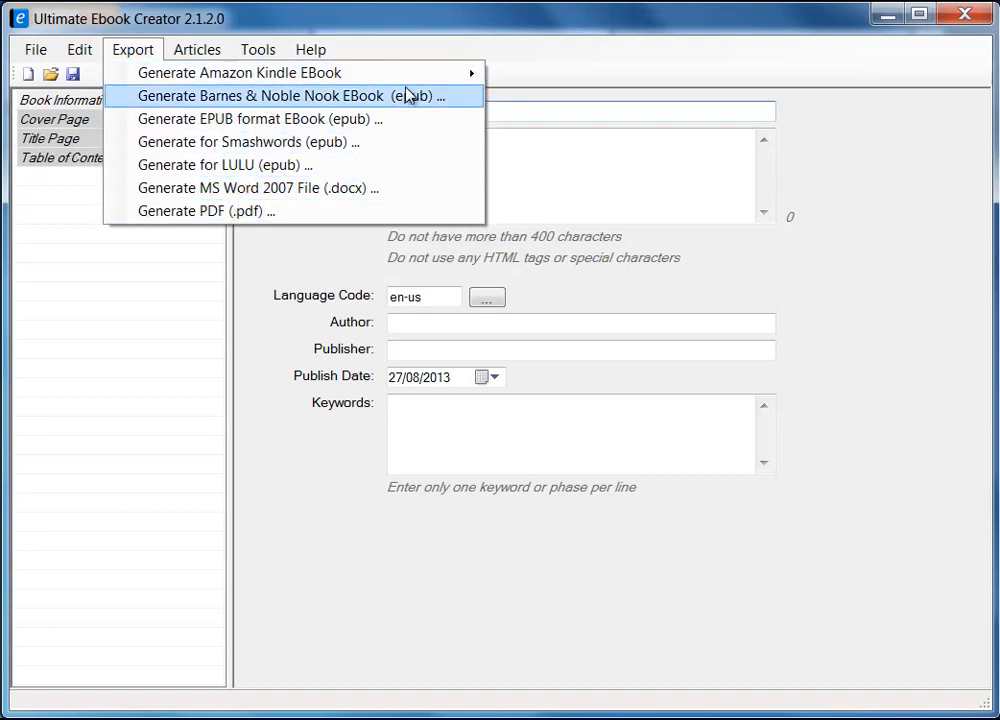
mouse_move(295, 84)
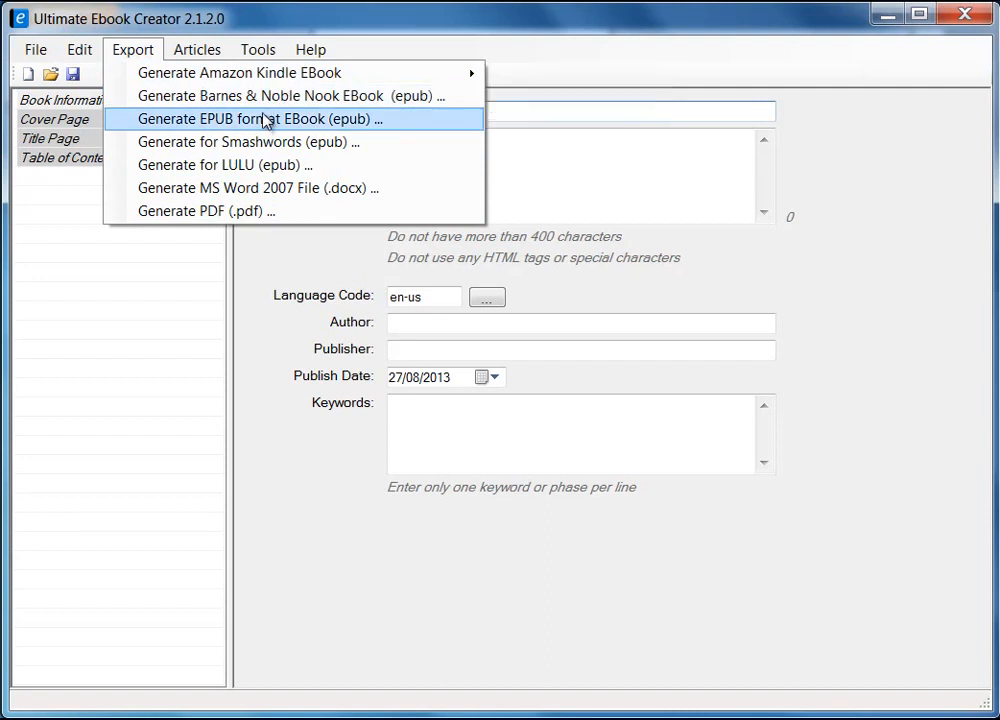
click(37, 52)
click(37, 52)
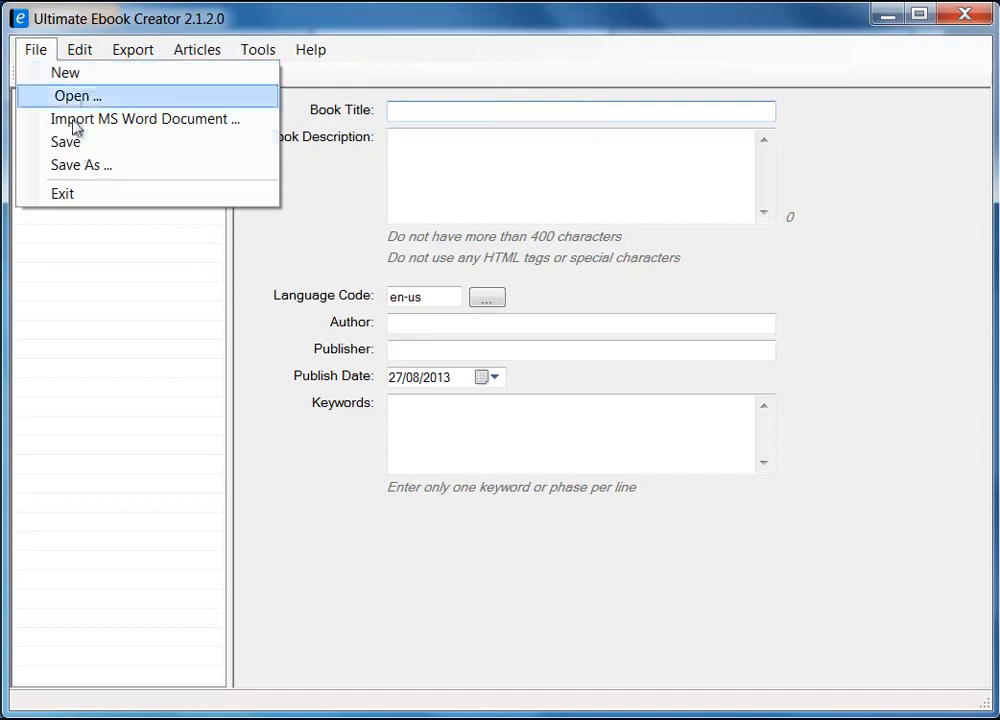
mouse_move(80, 49)
mouse_move(36, 49)
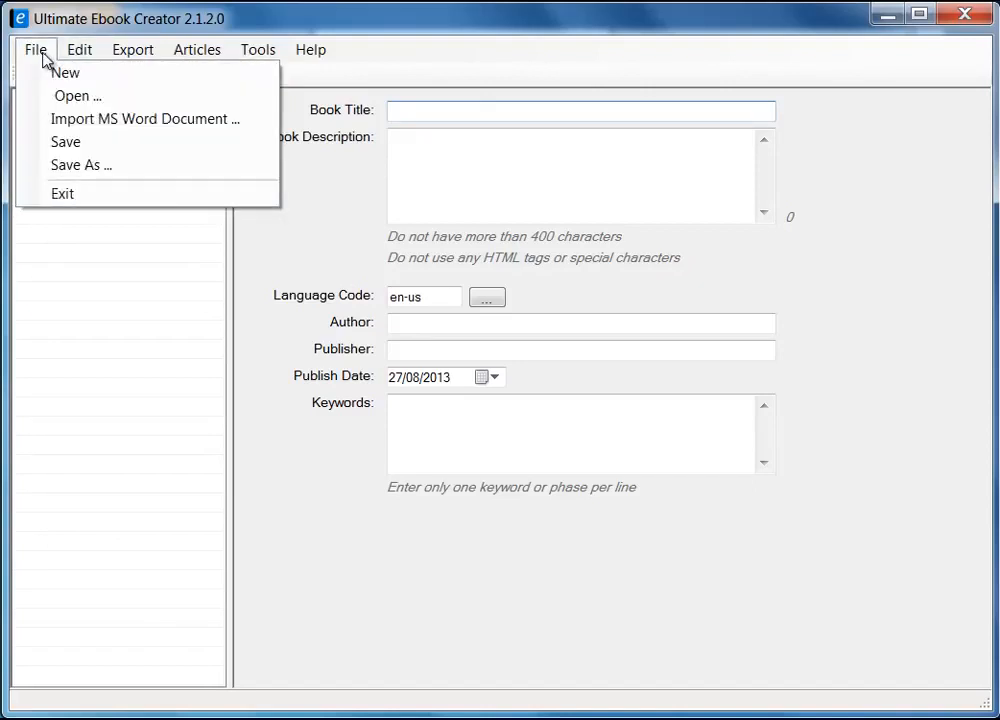
mouse_move(133, 55)
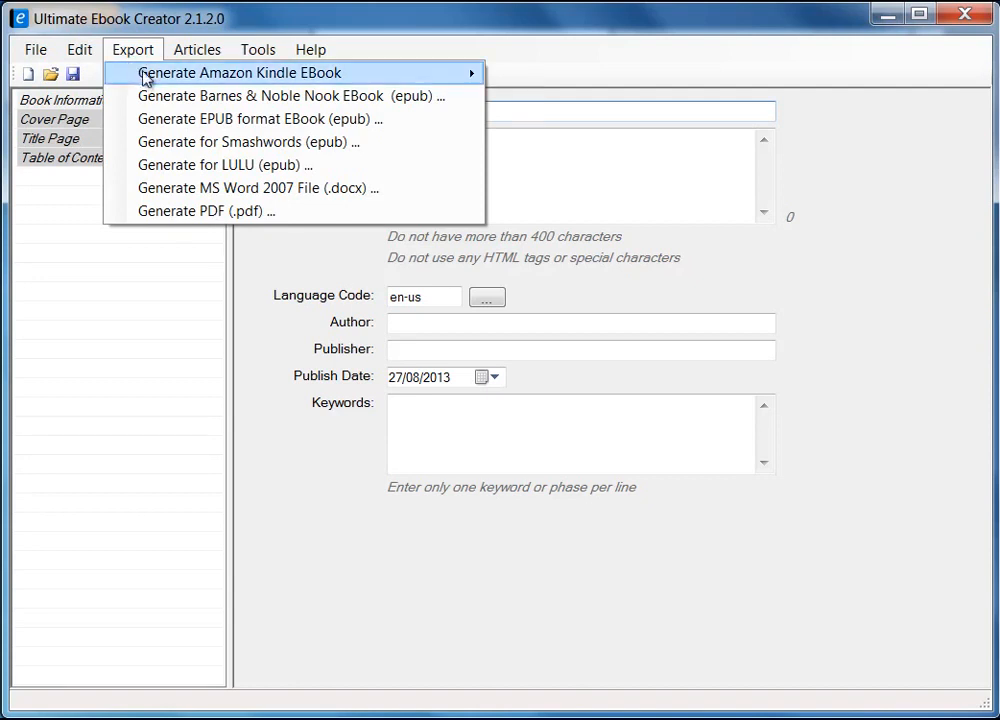
mouse_move(143, 77)
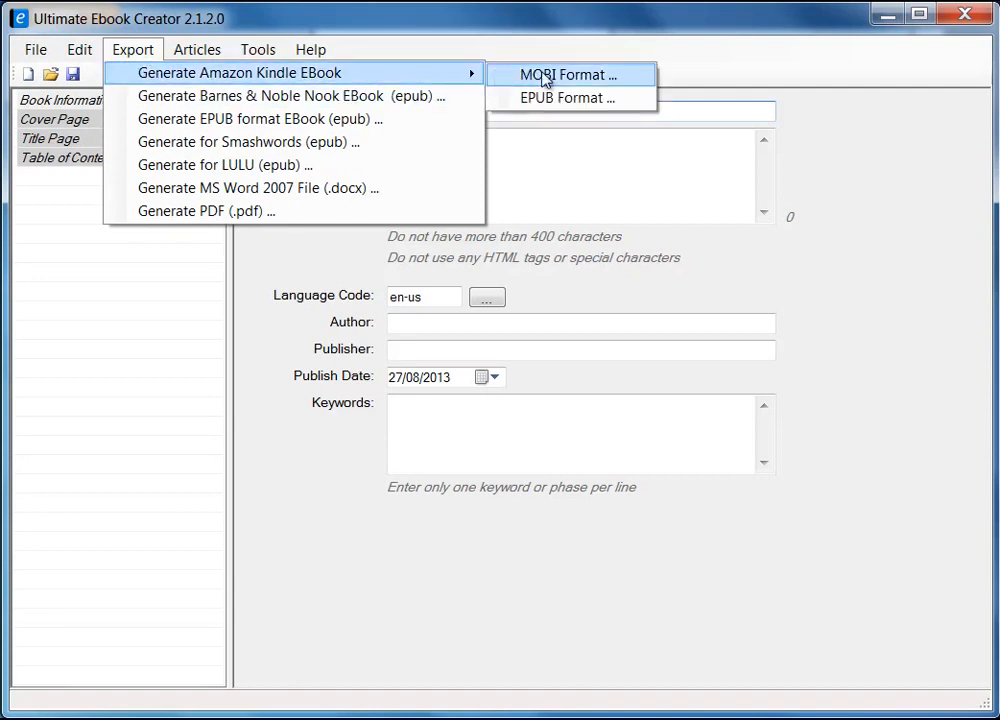
click(168, 316)
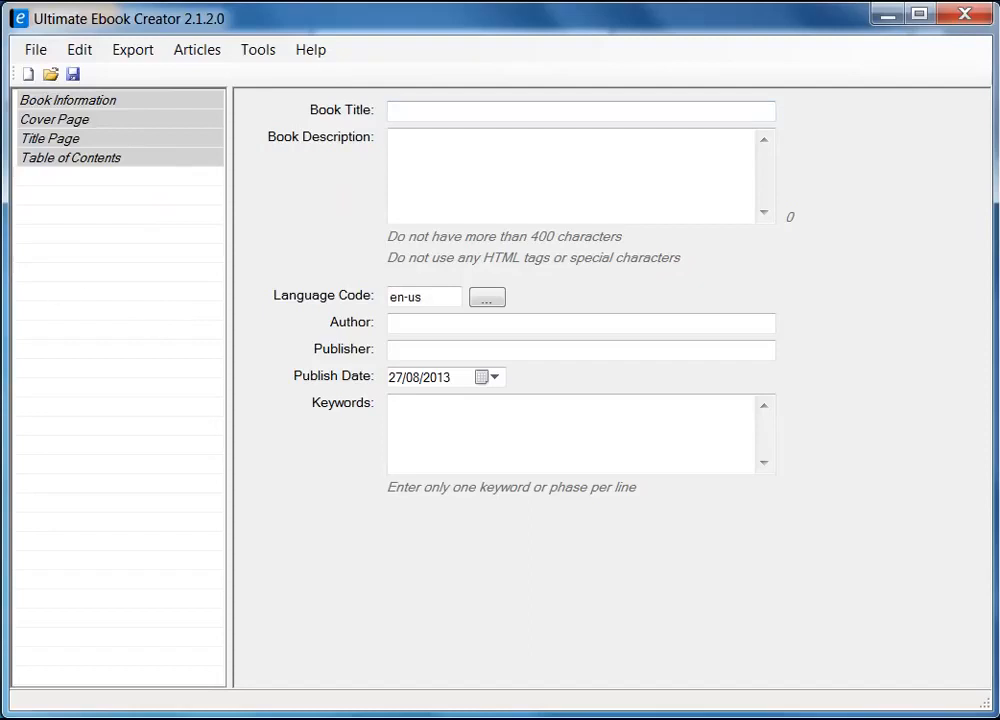
Start a new blank ebook, discarding the old book's unsaved changes
click(35, 50)
click(45, 73)
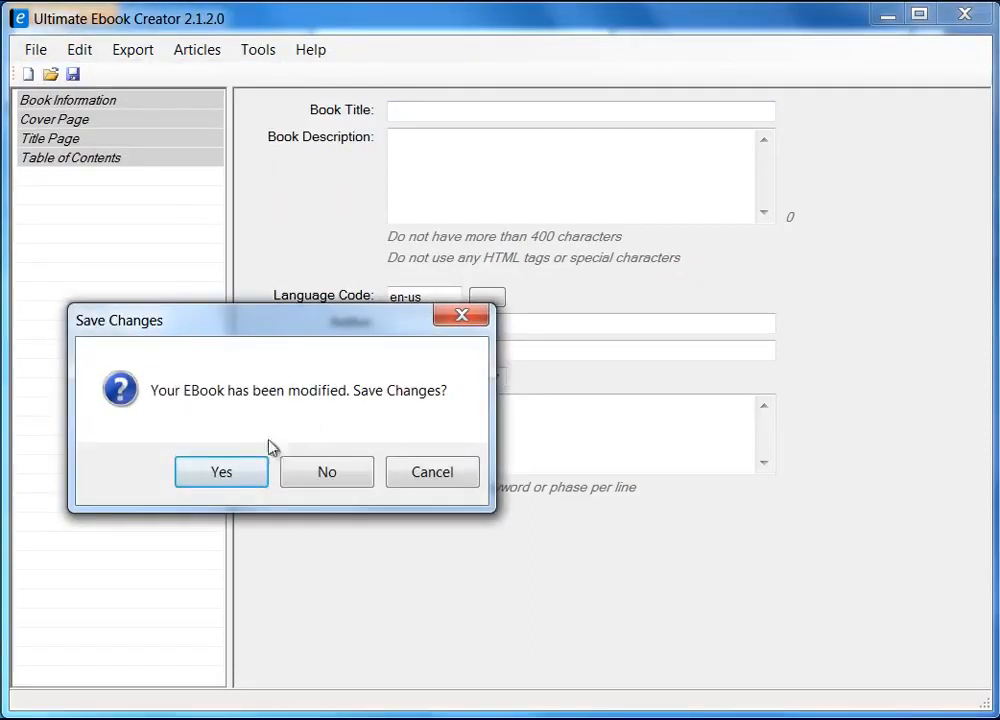
click(350, 475)
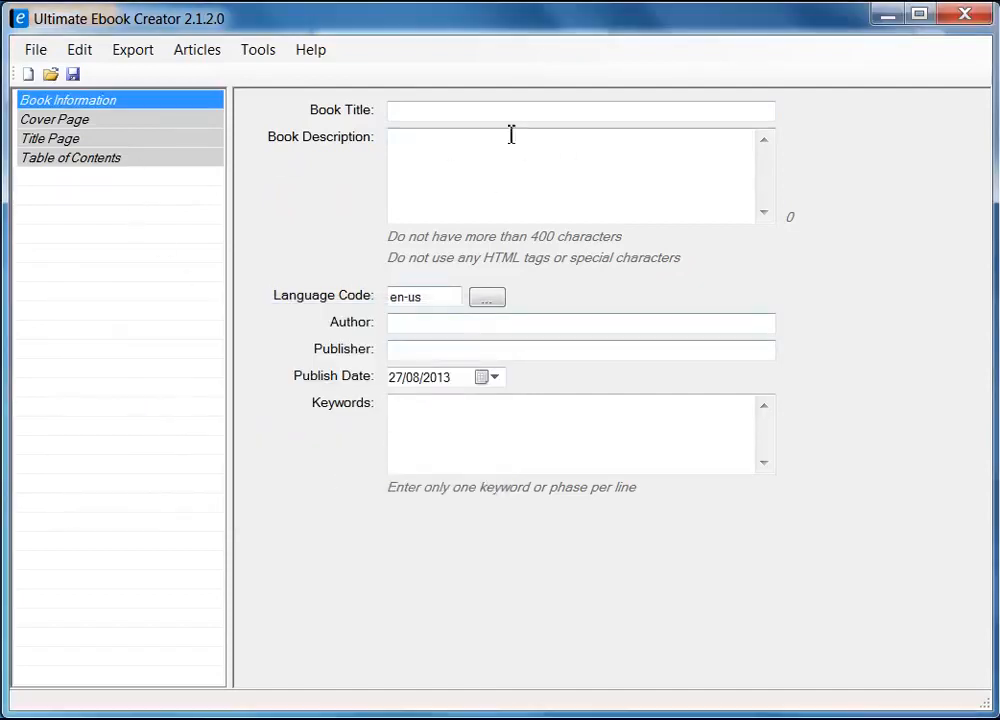
Enter the recipe-book title and copy it into the description followed by a period
click(425, 113)
text(Prabha)
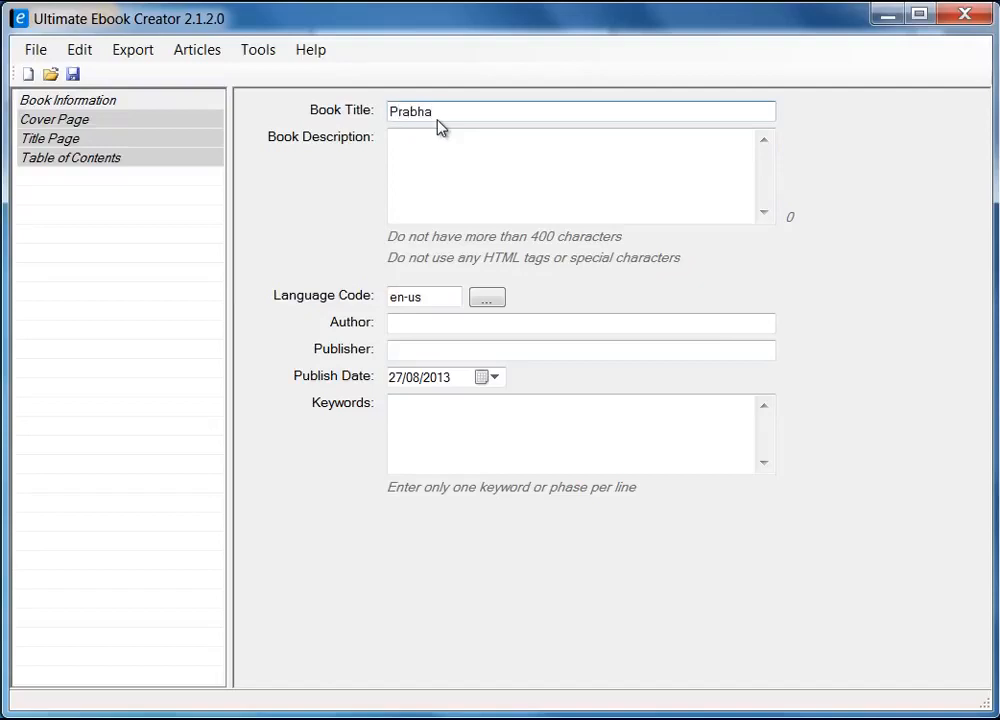
text('s Recipe Book)
drag(594, 116, 303, 97)
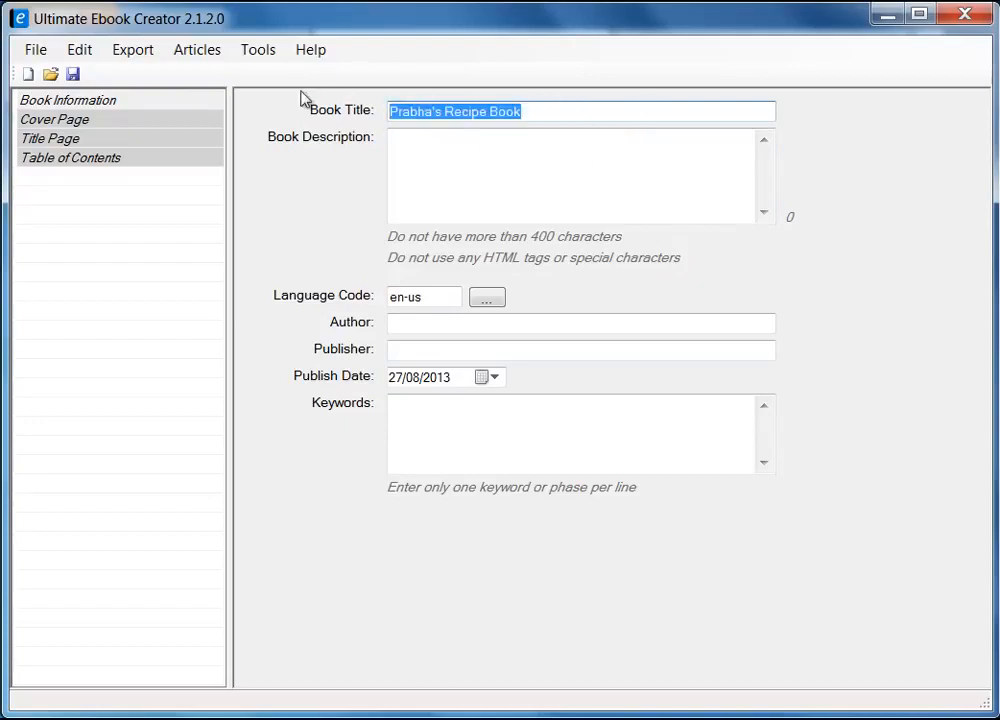
click(482, 150)
drag(529, 110, 386, 111)
right_click(430, 115)
click(496, 178)
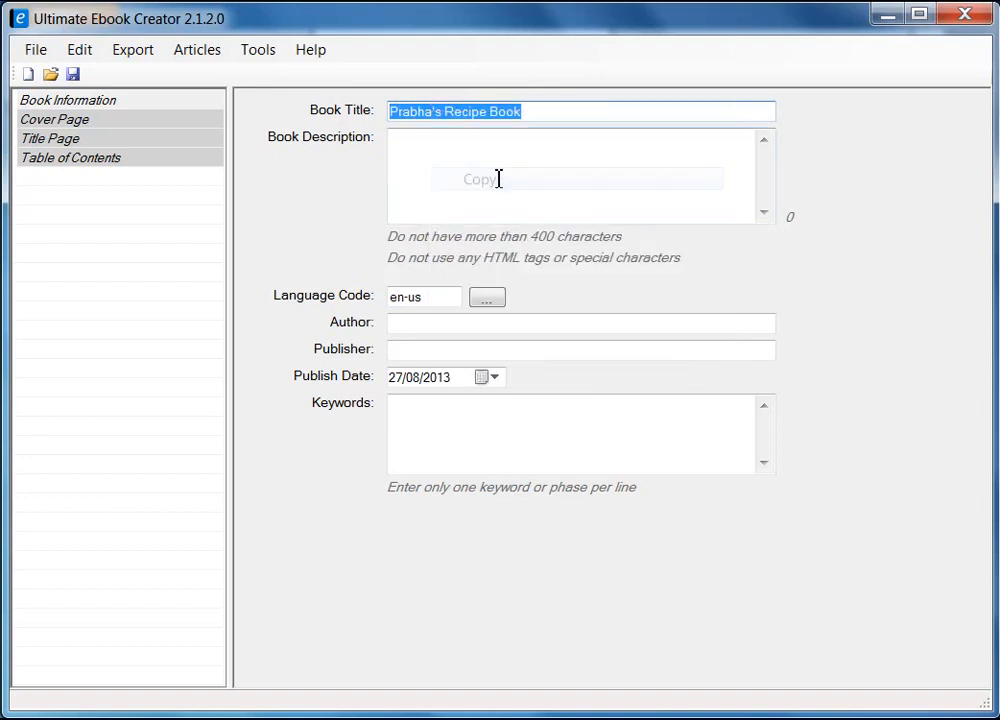
click(474, 179)
right_click(474, 179)
click(551, 269)
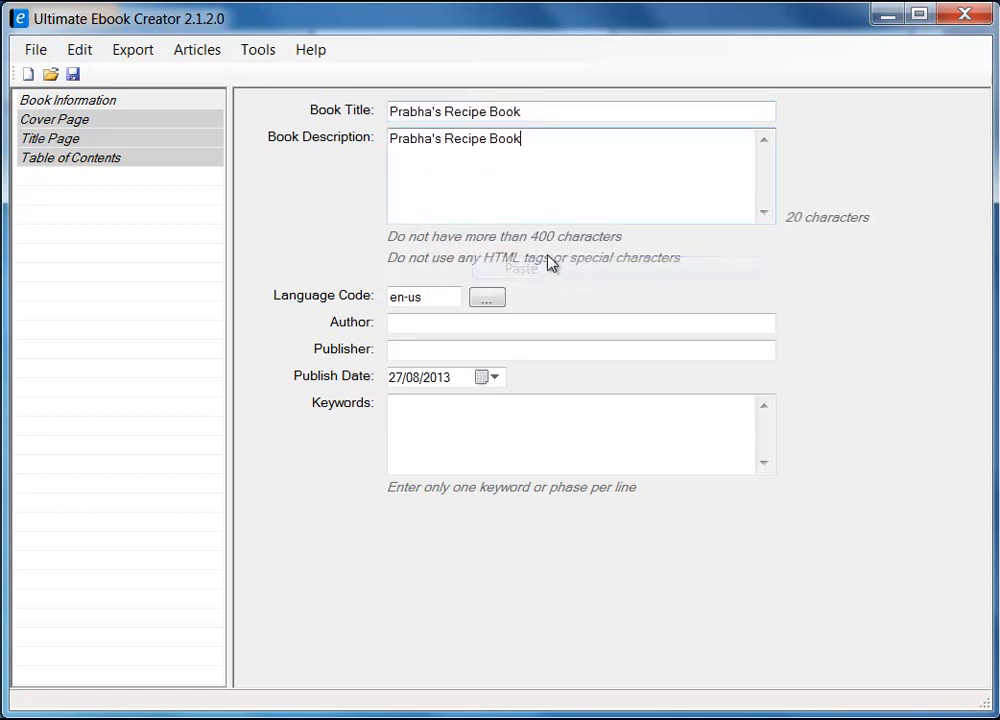
text(.)
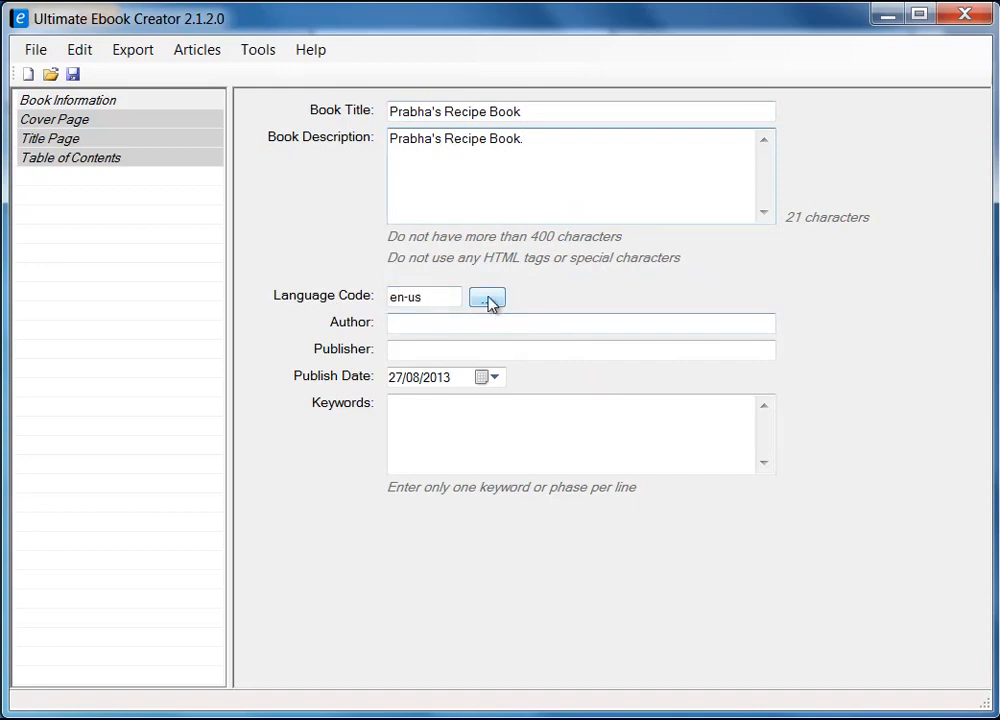
Keep language code en-us and fill in author, publisher and keywords food, recipe, ebook
click(487, 302)
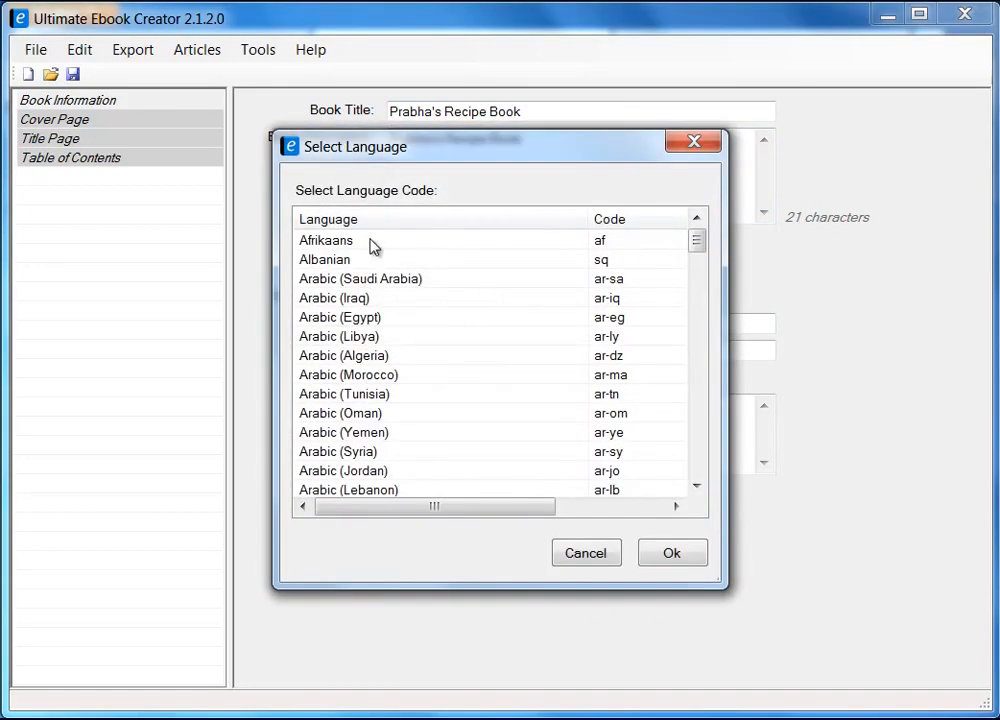
drag(697, 242, 710, 475)
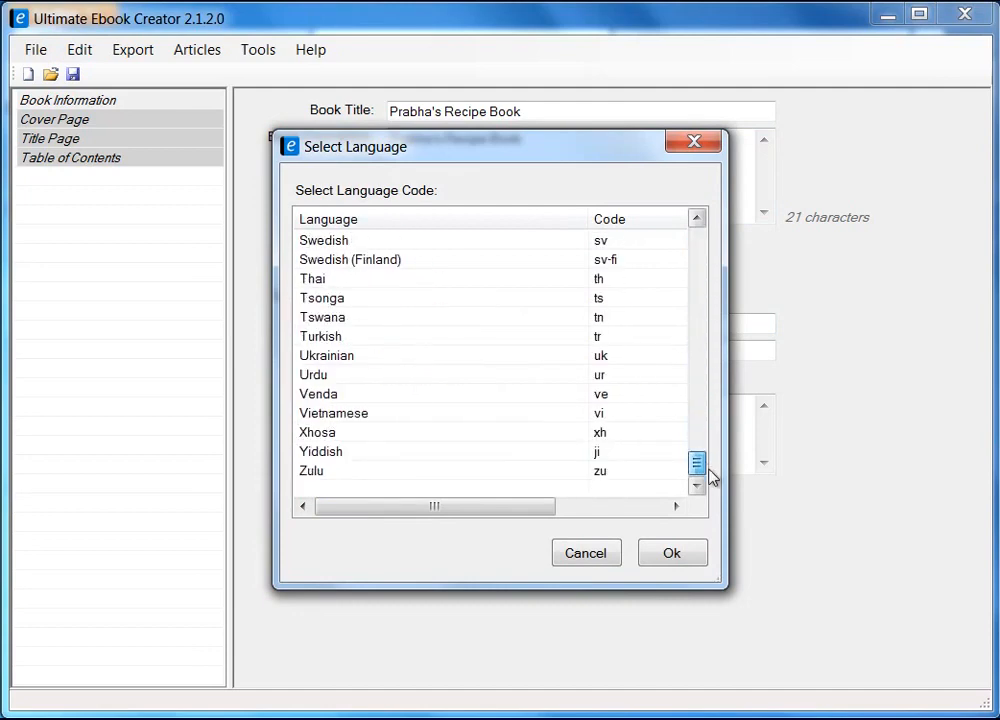
click(605, 553)
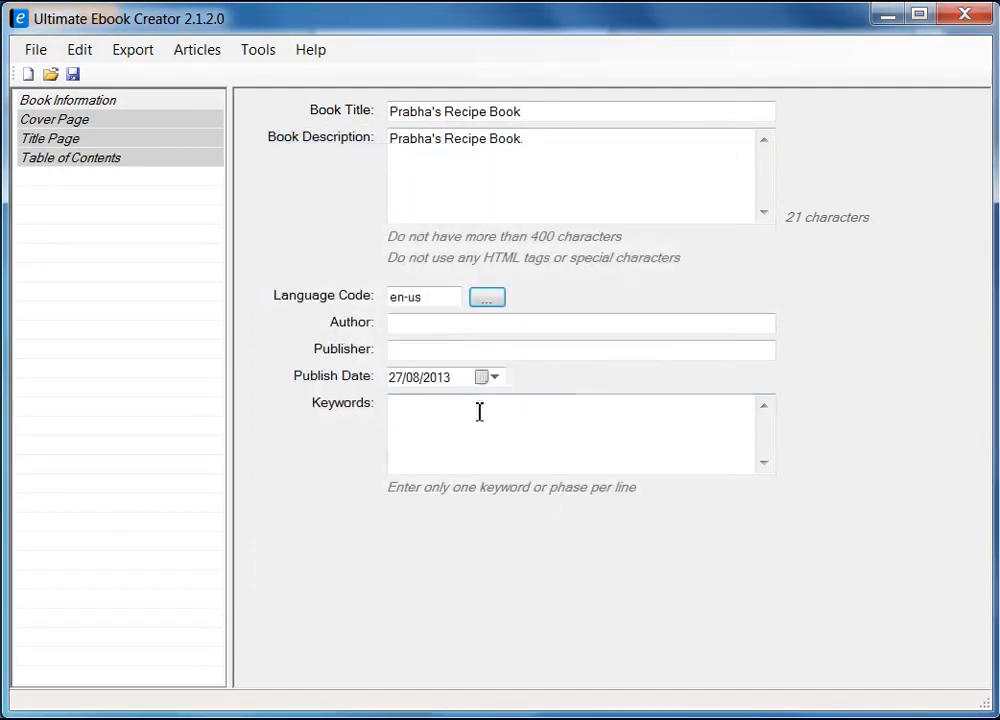
click(431, 331)
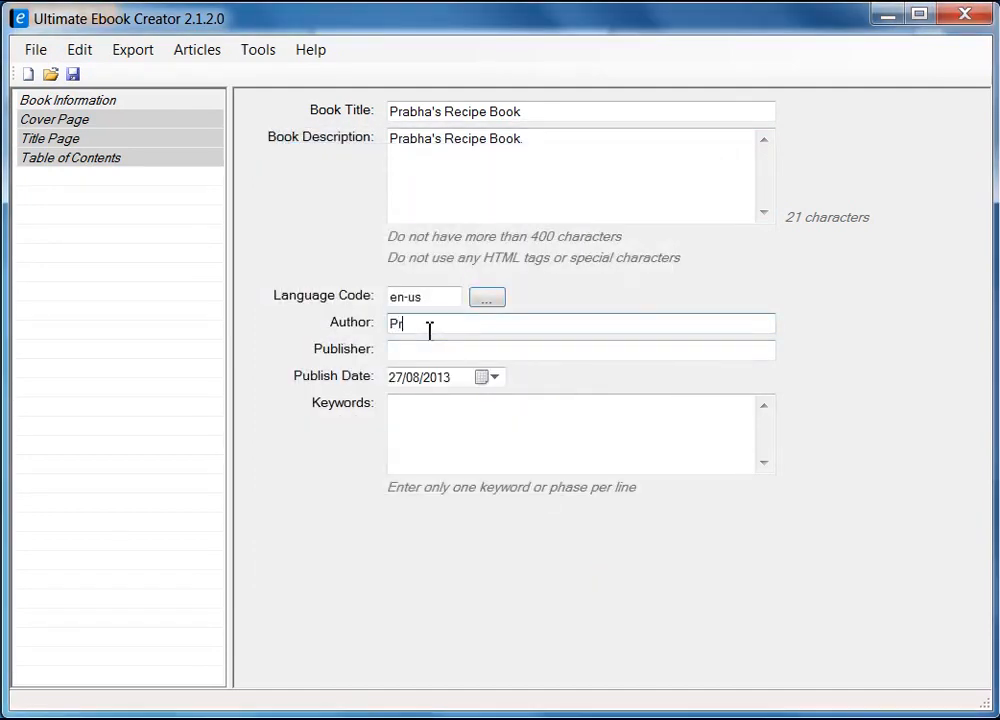
click(433, 348)
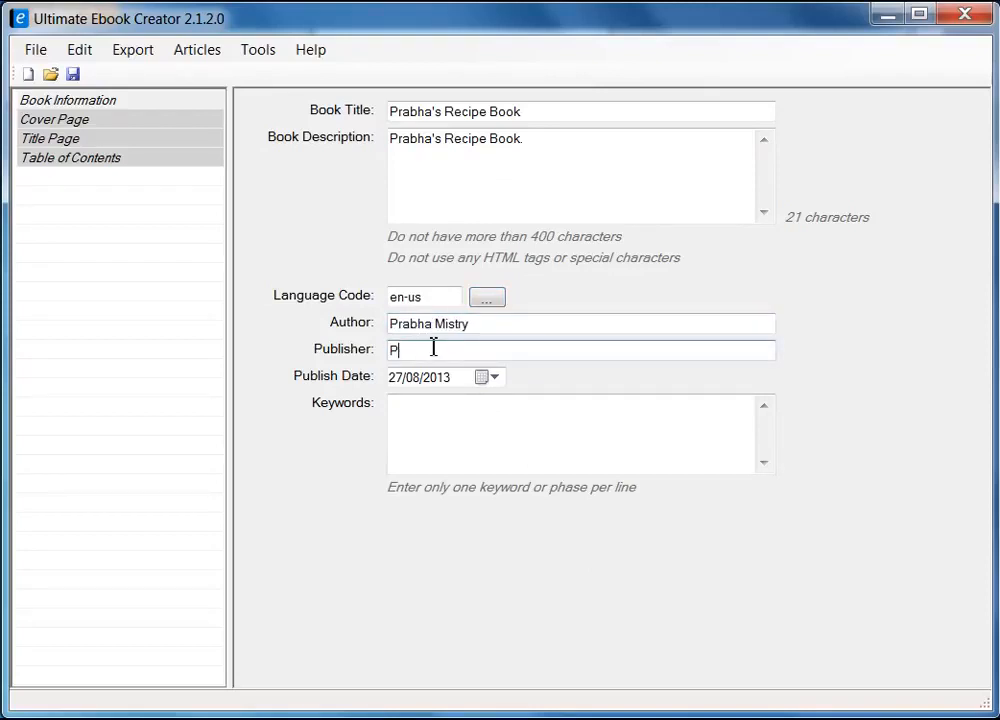
click(491, 405)
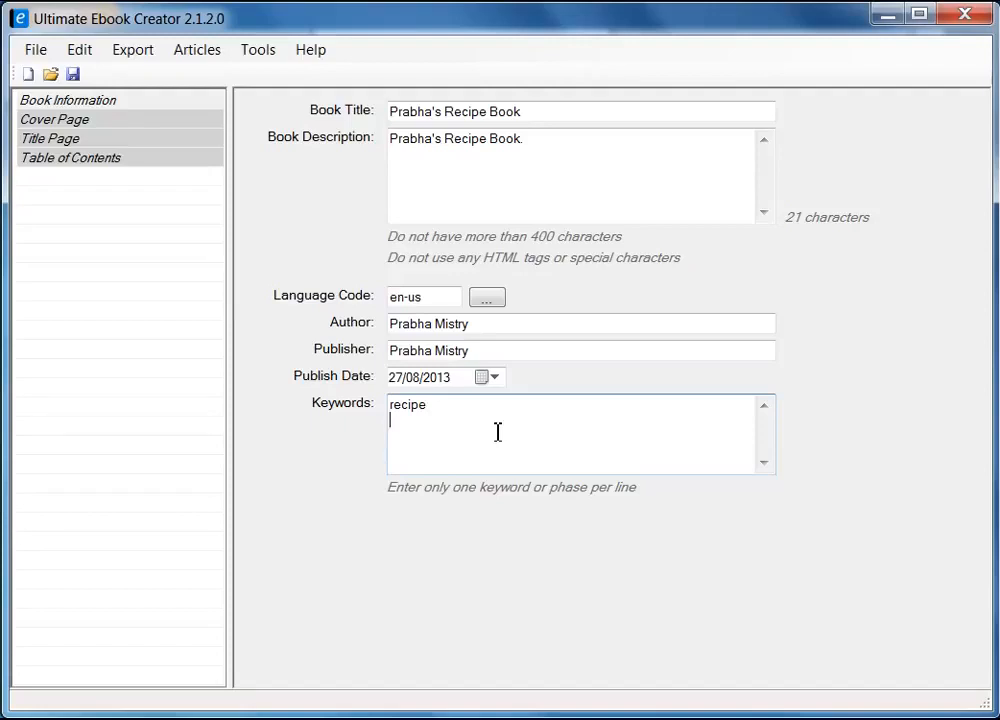
text(food )
text(recipe ebook)
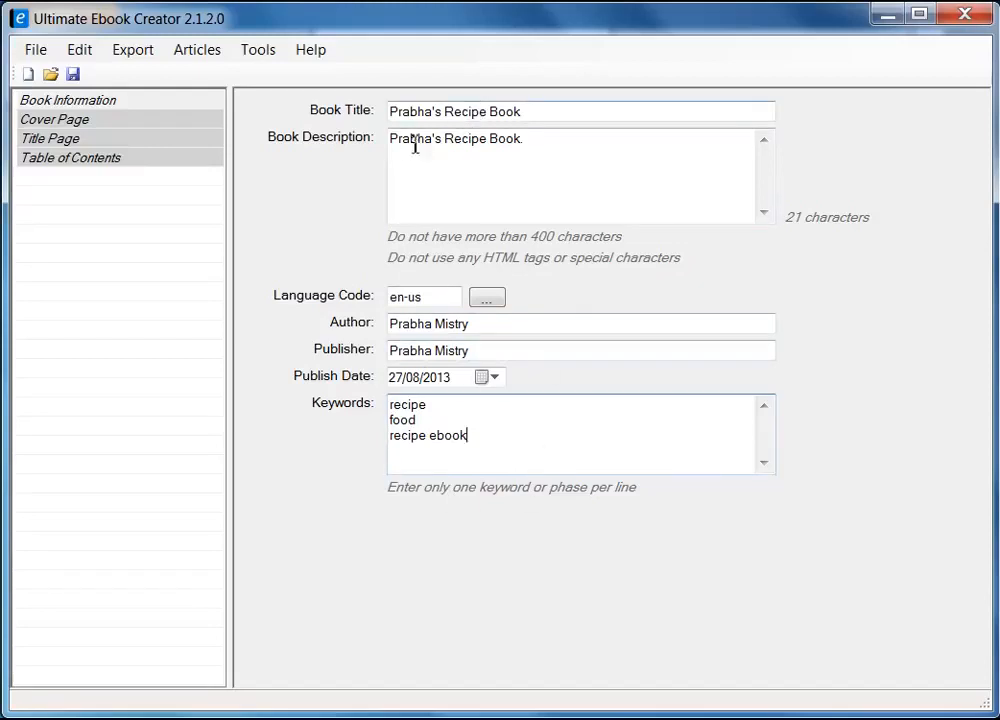
Save the project as prabha_recipe_book.uec and dismiss the save confirmation
click(73, 76)
text(pra)
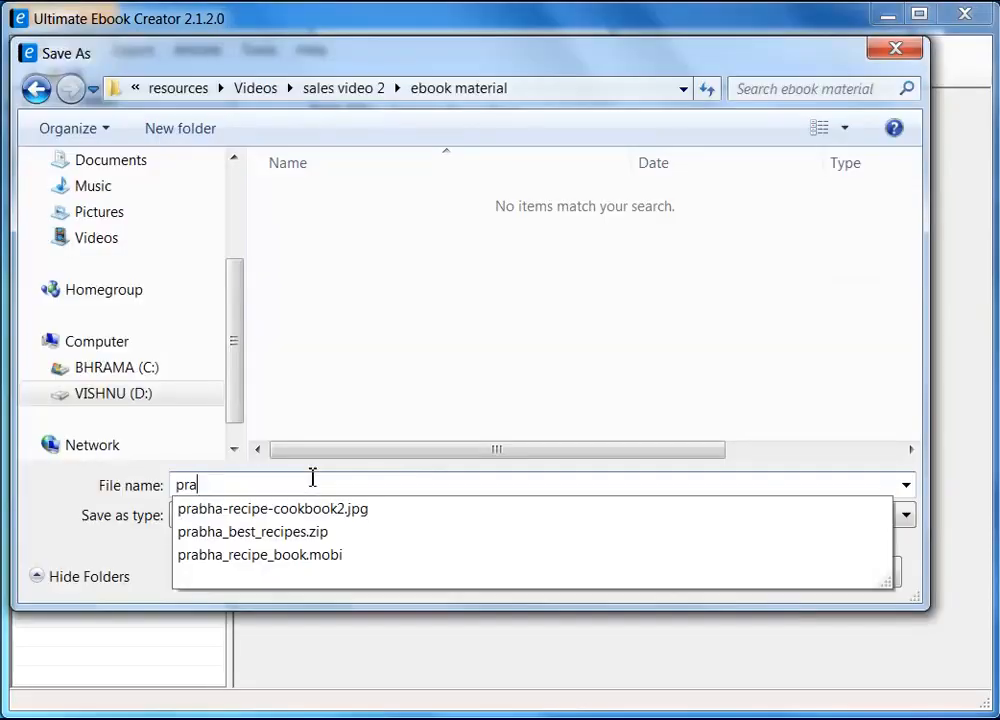
text(bha_)
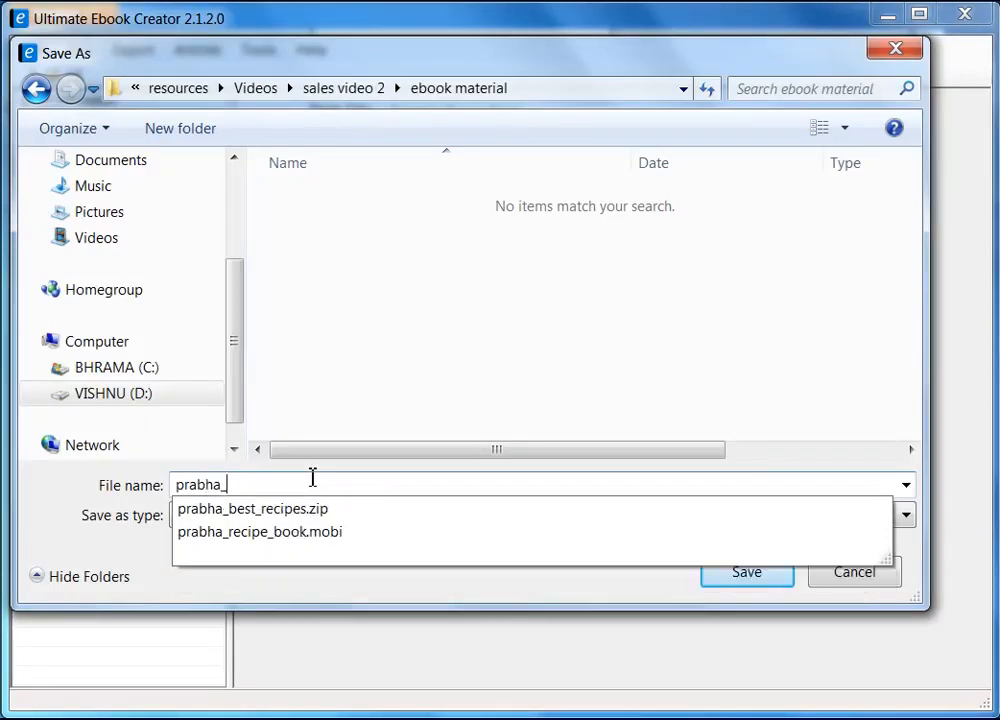
text(recipe_book)
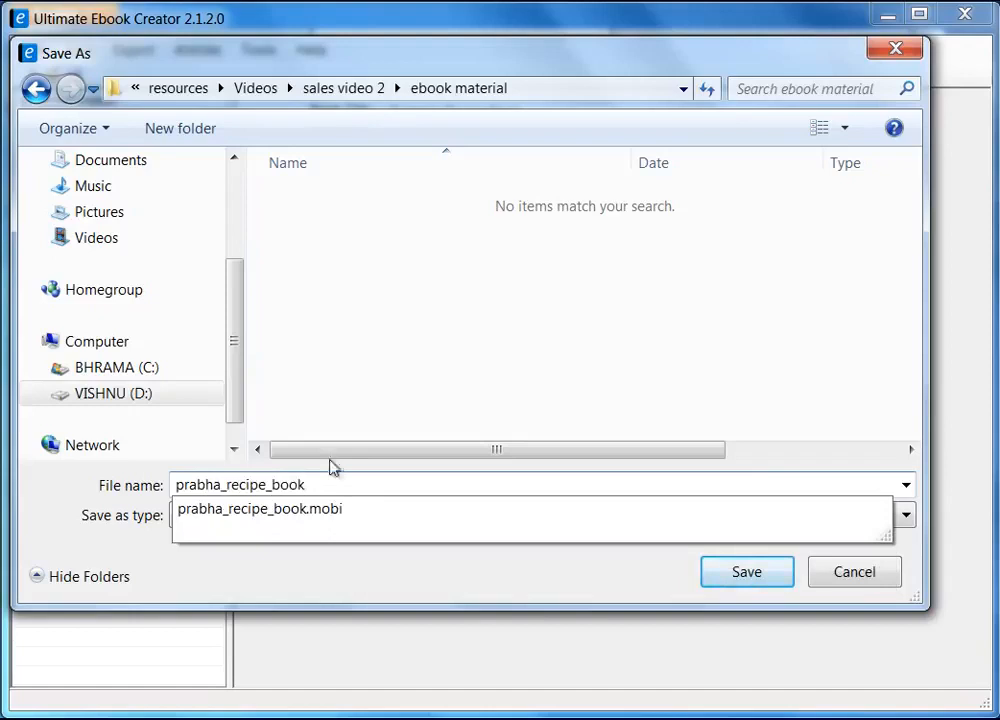
click(398, 380)
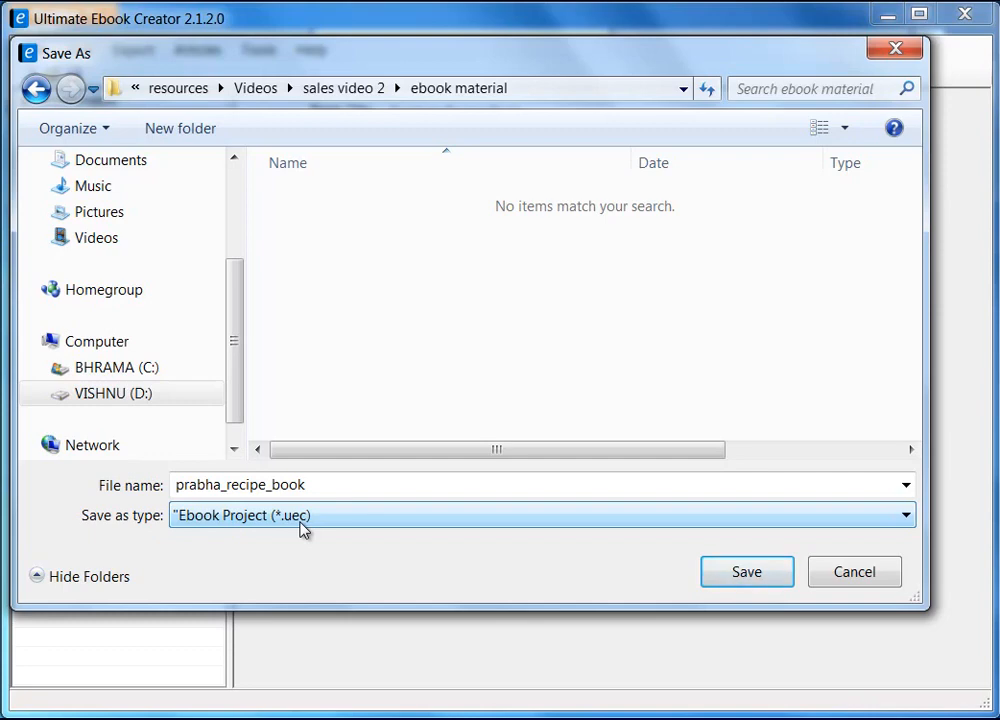
click(761, 577)
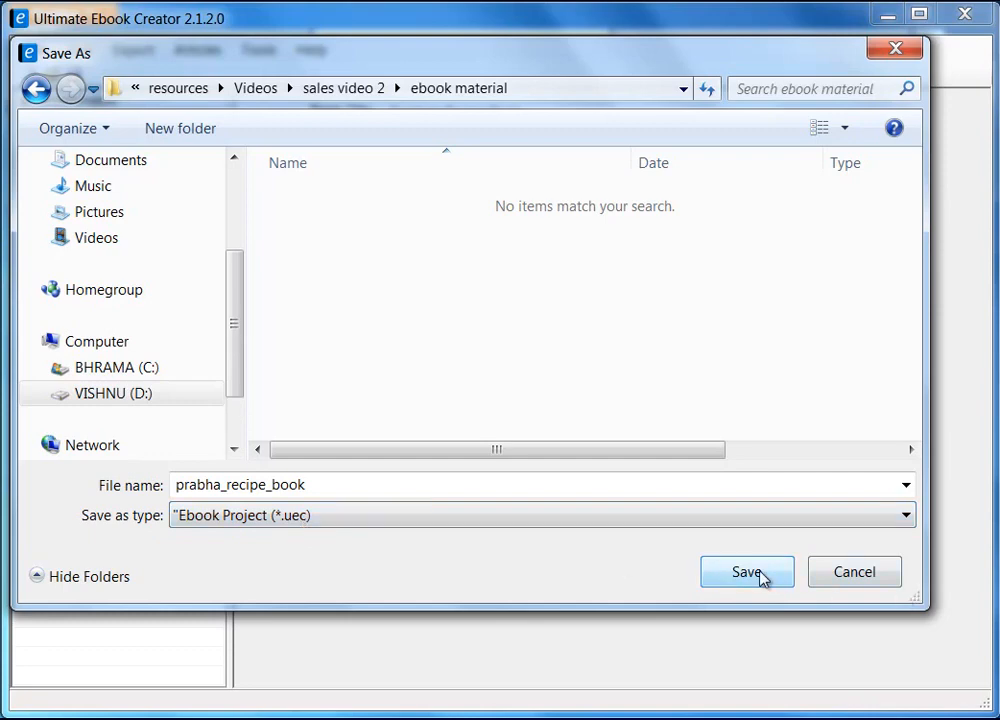
click(761, 577)
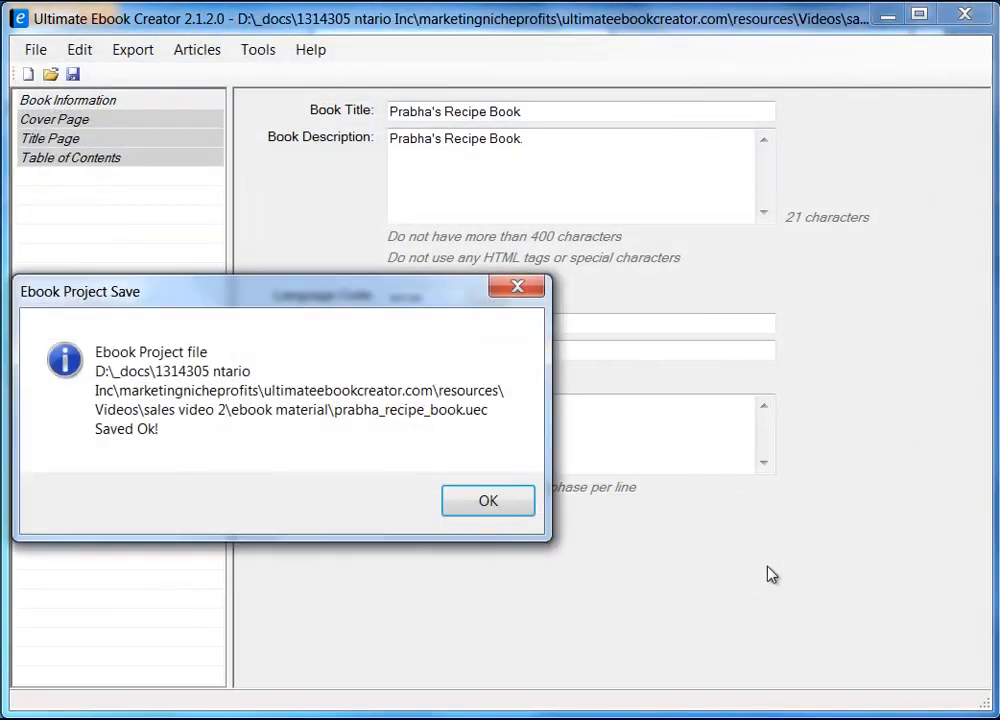
drag(257, 296, 426, 297)
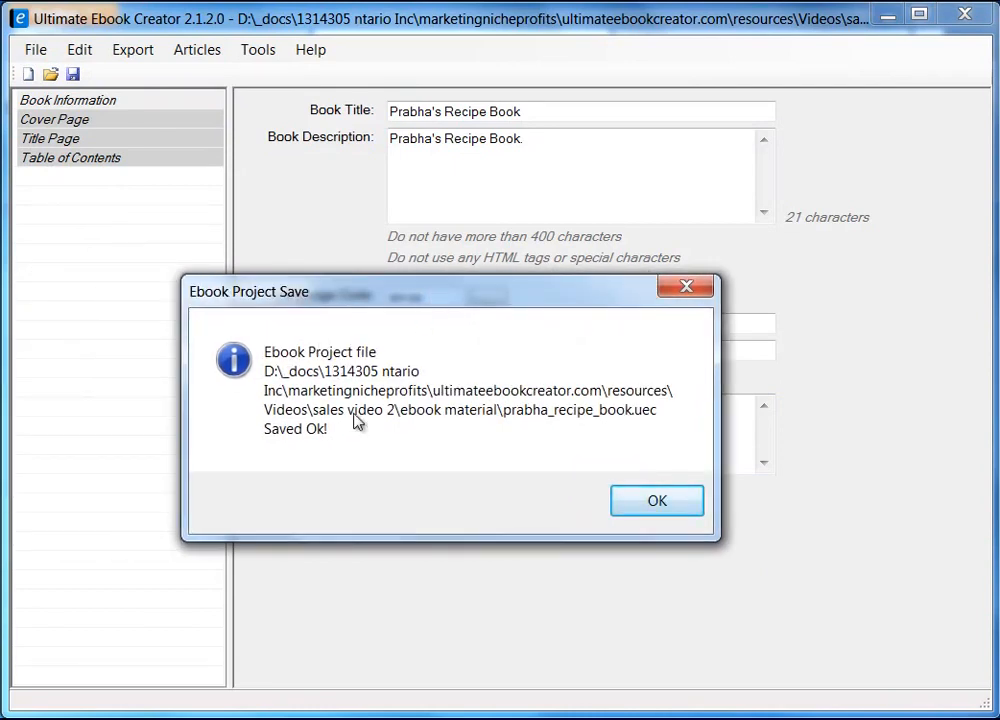
click(654, 504)
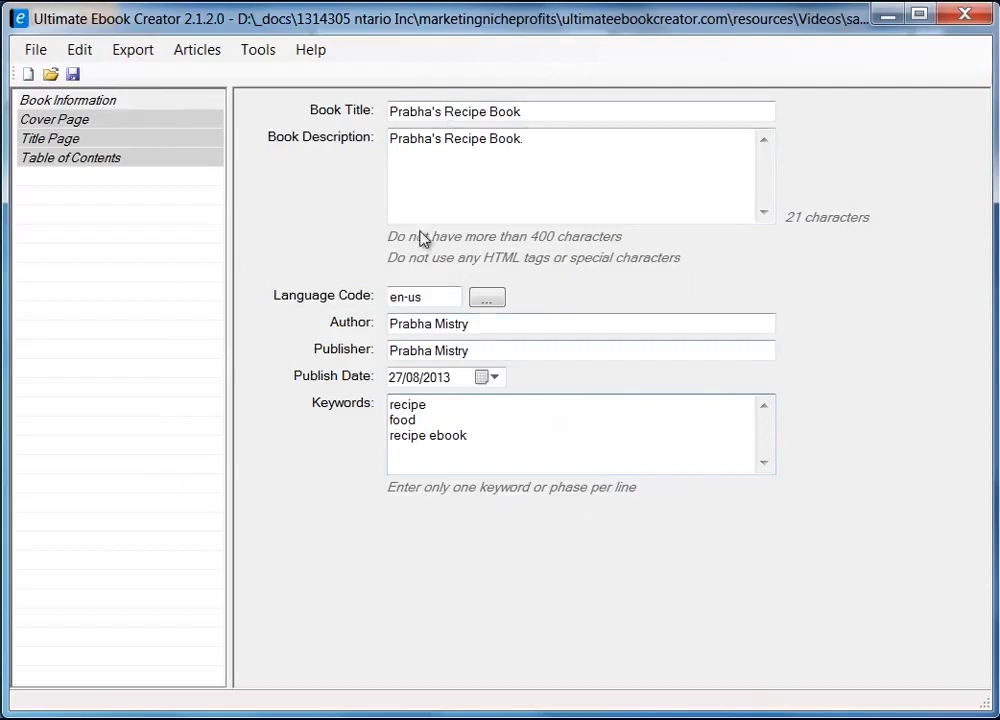
Load the Cooking Recipes JPG from the ebook material folder as the cover image
click(73, 124)
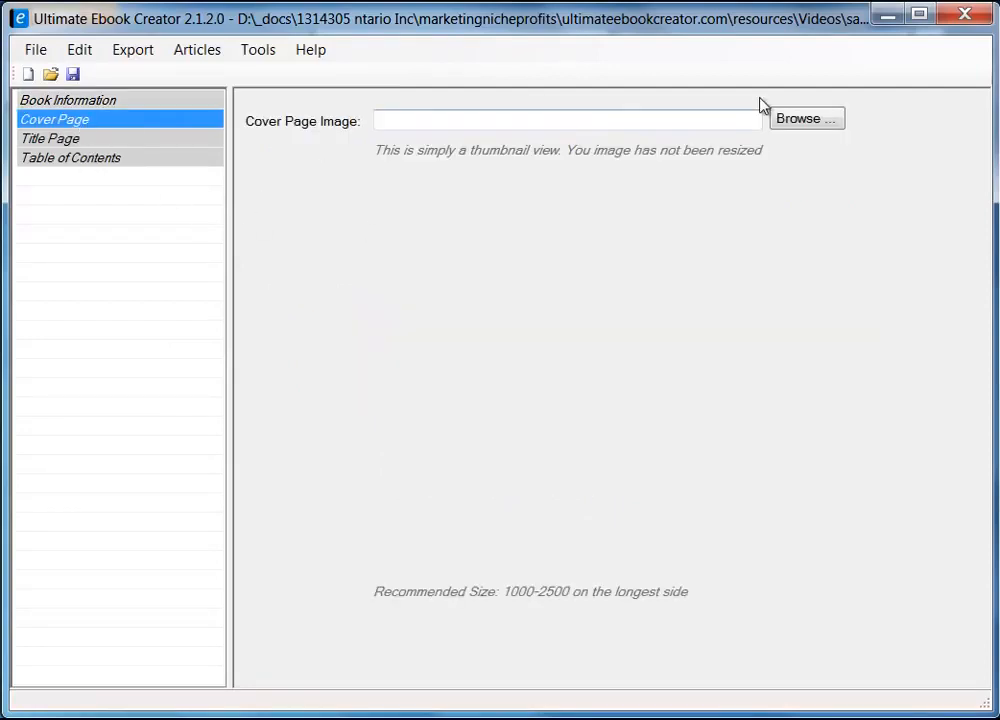
click(808, 123)
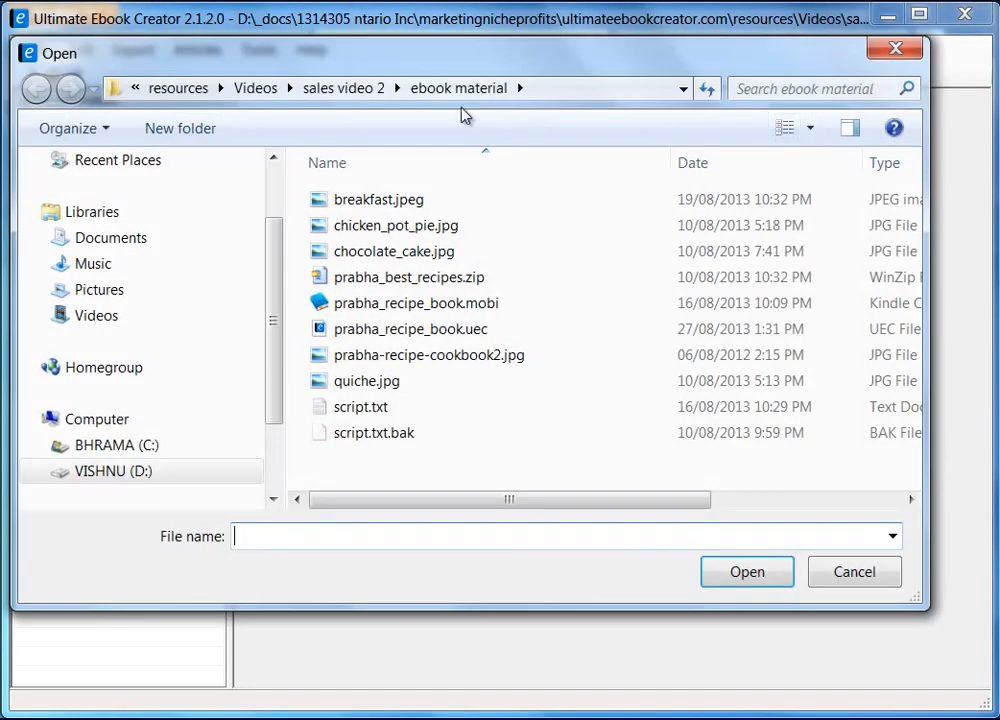
click(460, 92)
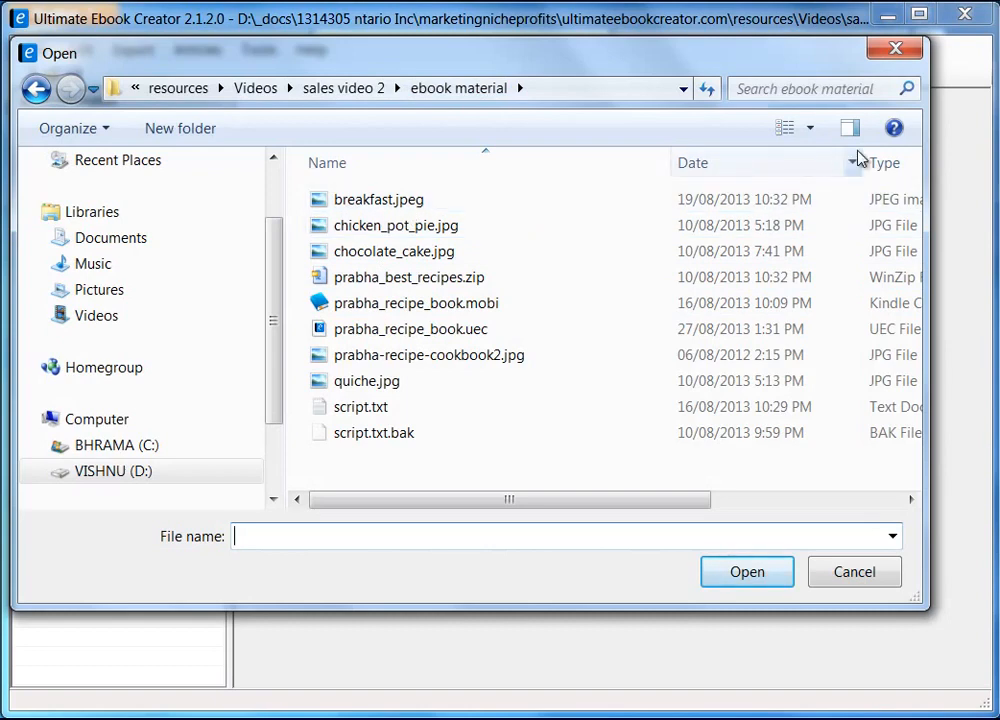
click(810, 129)
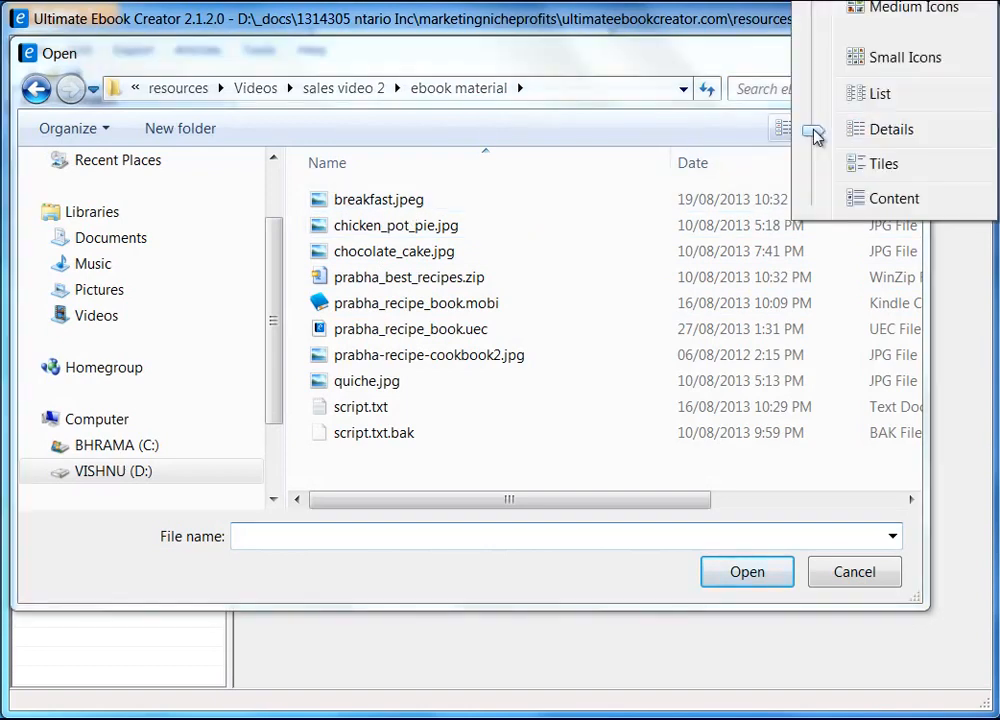
click(905, 10)
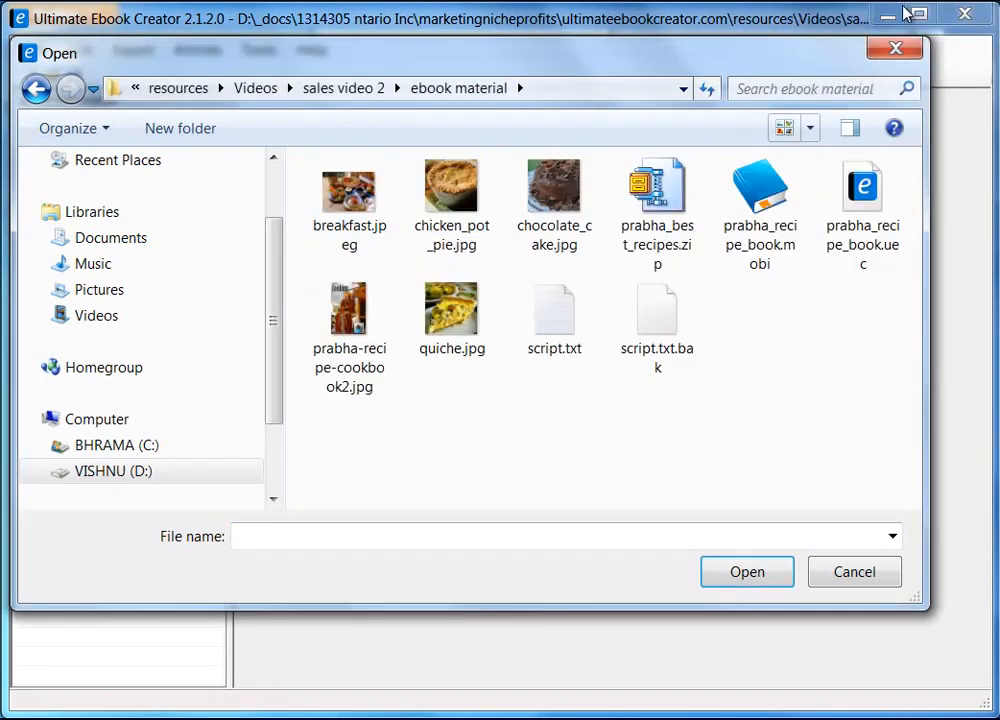
click(378, 327)
click(754, 575)
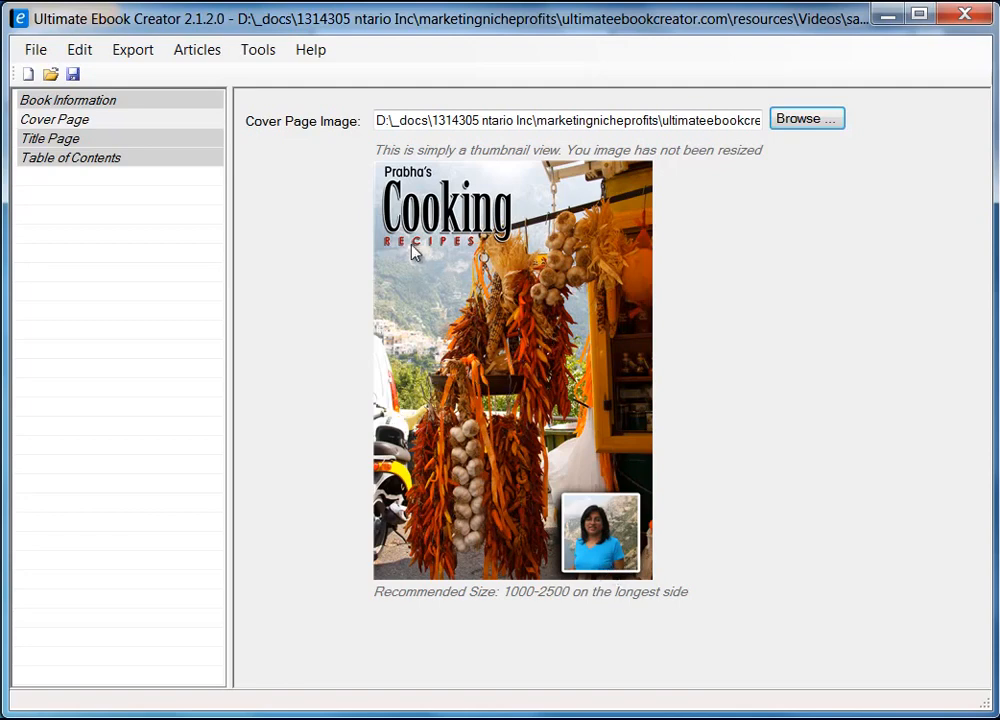
click(66, 142)
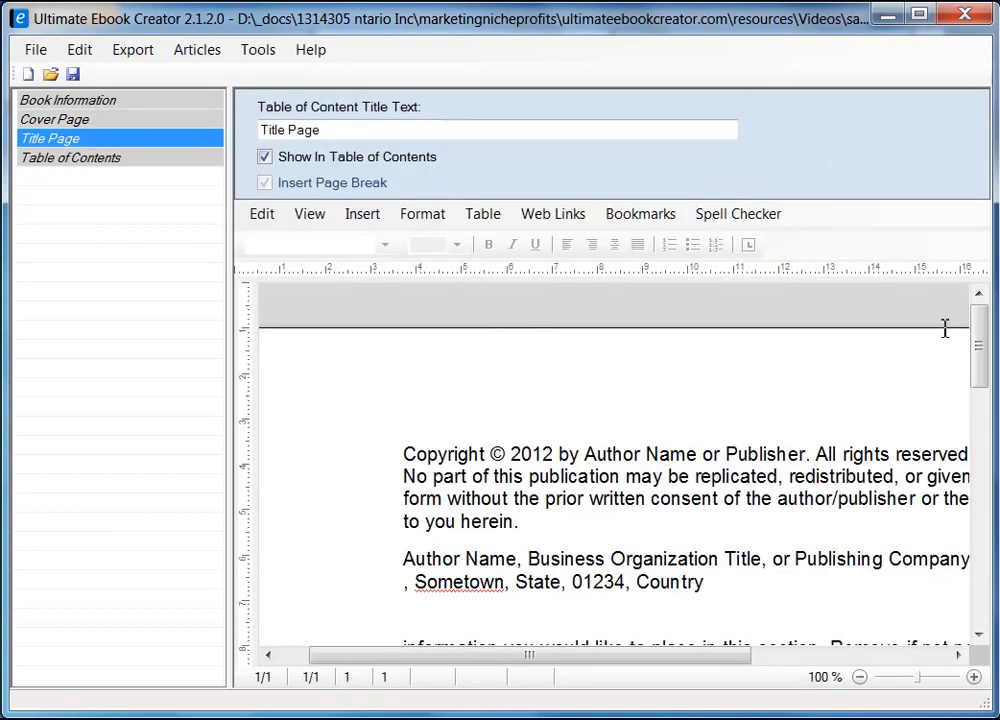
Open the Sample Copyright Text window from the Title Page's Insert menu
mouse_move(980, 365)
mouse_down()
mouse_move(980, 405)
mouse_move(980, 387)
mouse_up()
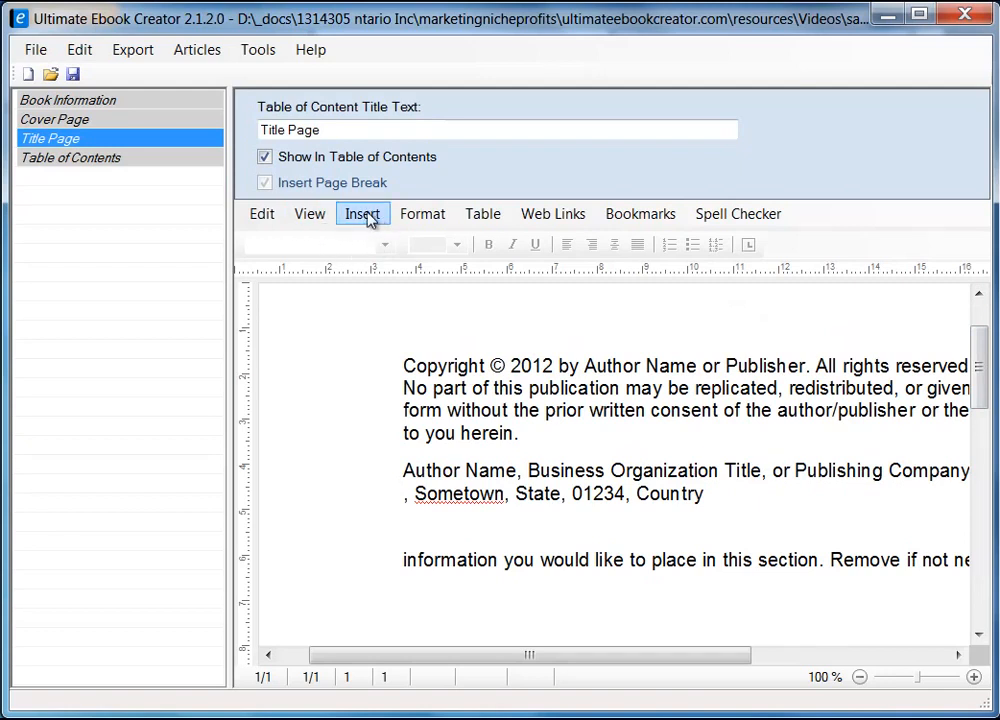
click(366, 220)
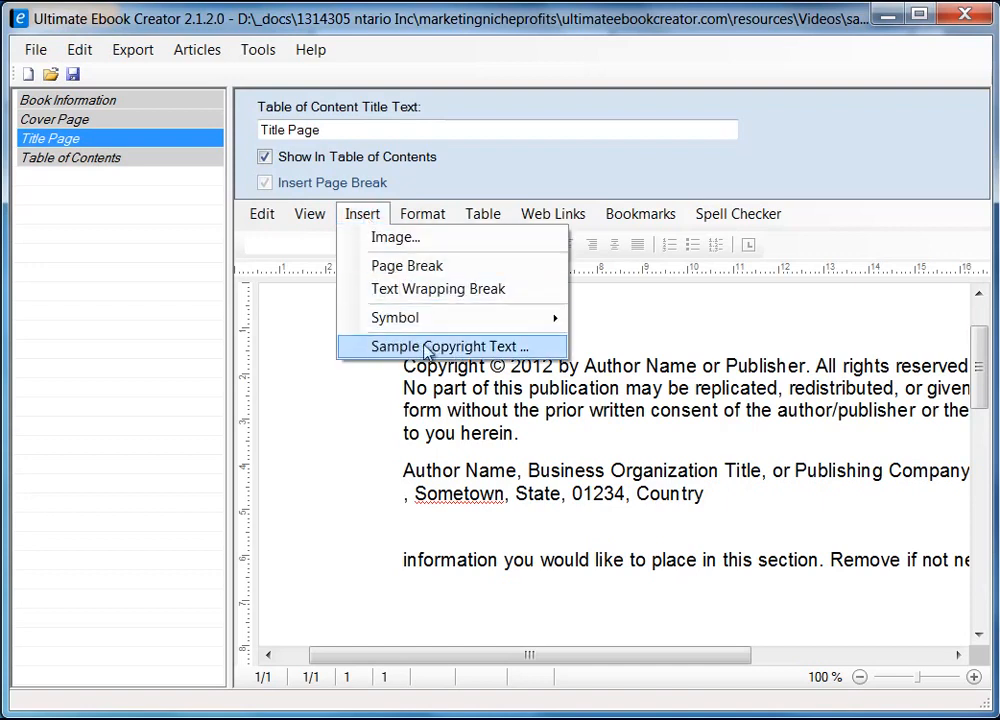
click(466, 347)
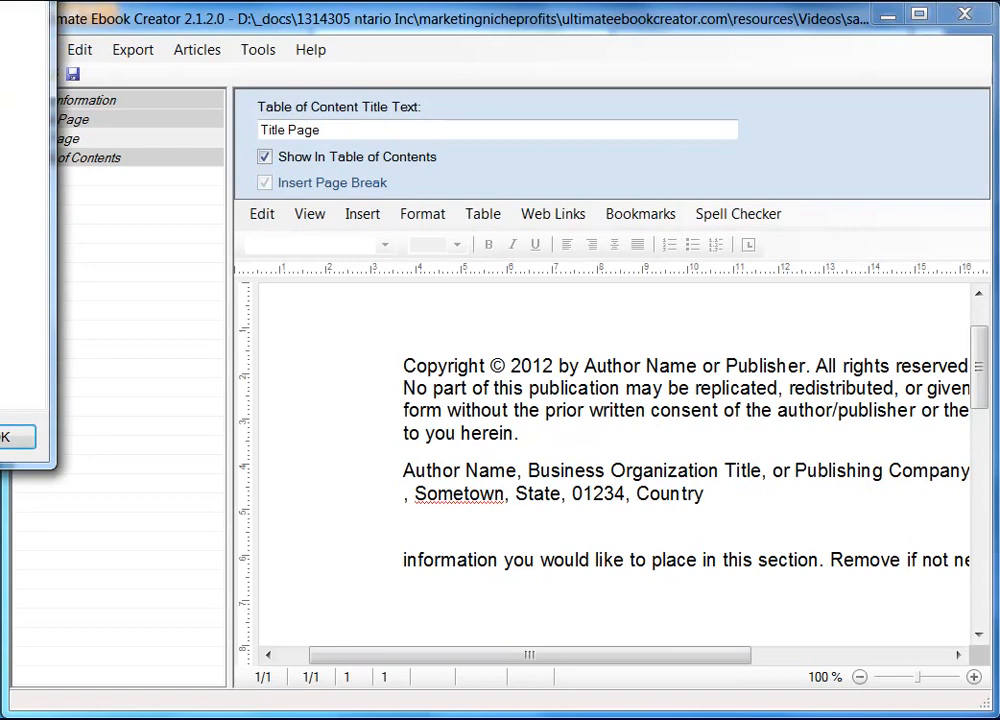
drag(488, 153, 601, 128)
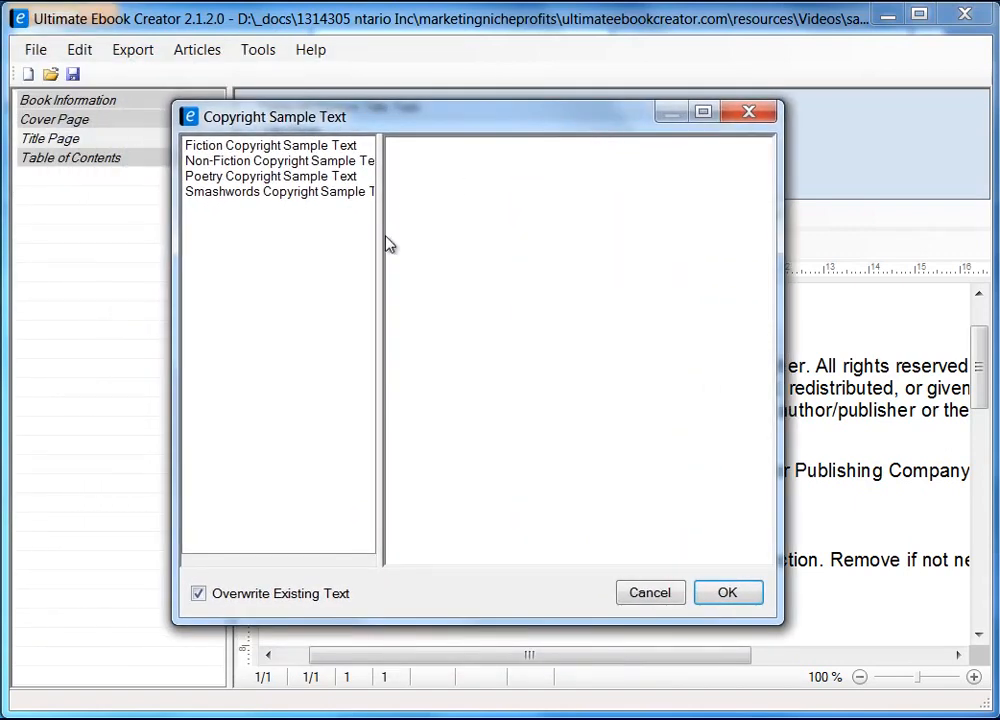
drag(382, 243, 458, 243)
Preview the Fiction, Non-Fiction, Poetry and Smashwords samples, then cancel without inserting
click(272, 147)
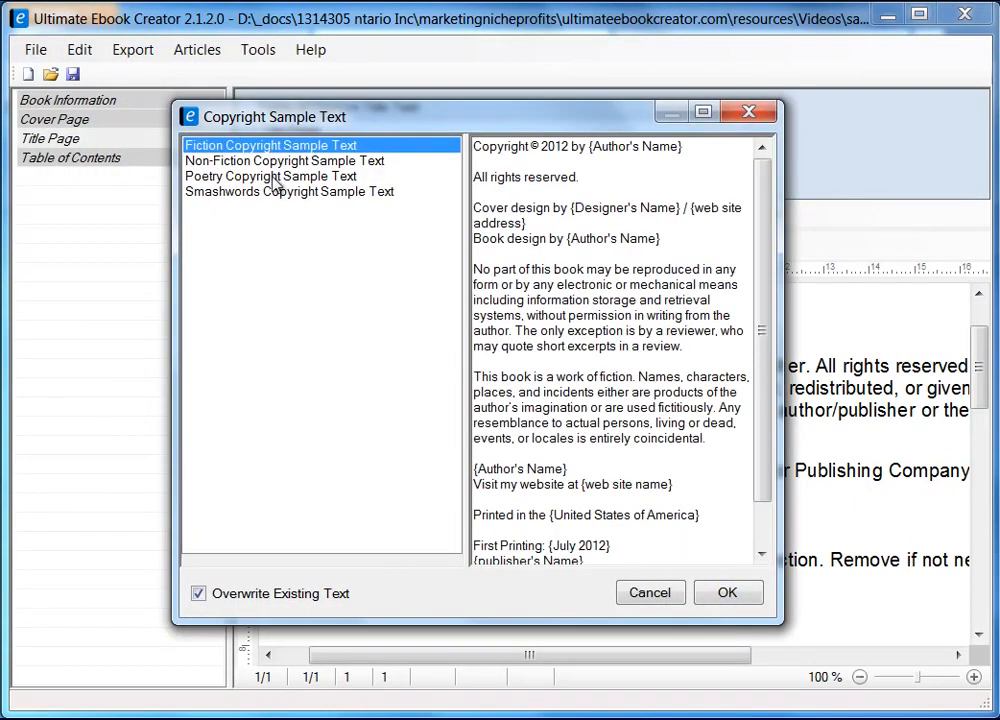
click(318, 162)
click(309, 177)
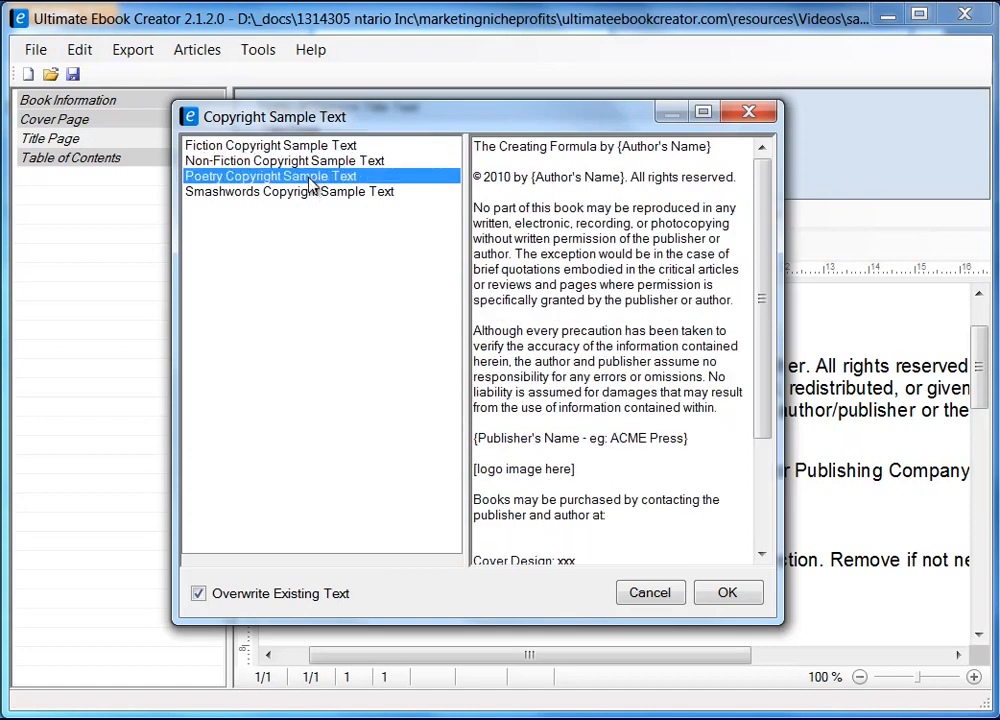
click(308, 193)
click(301, 175)
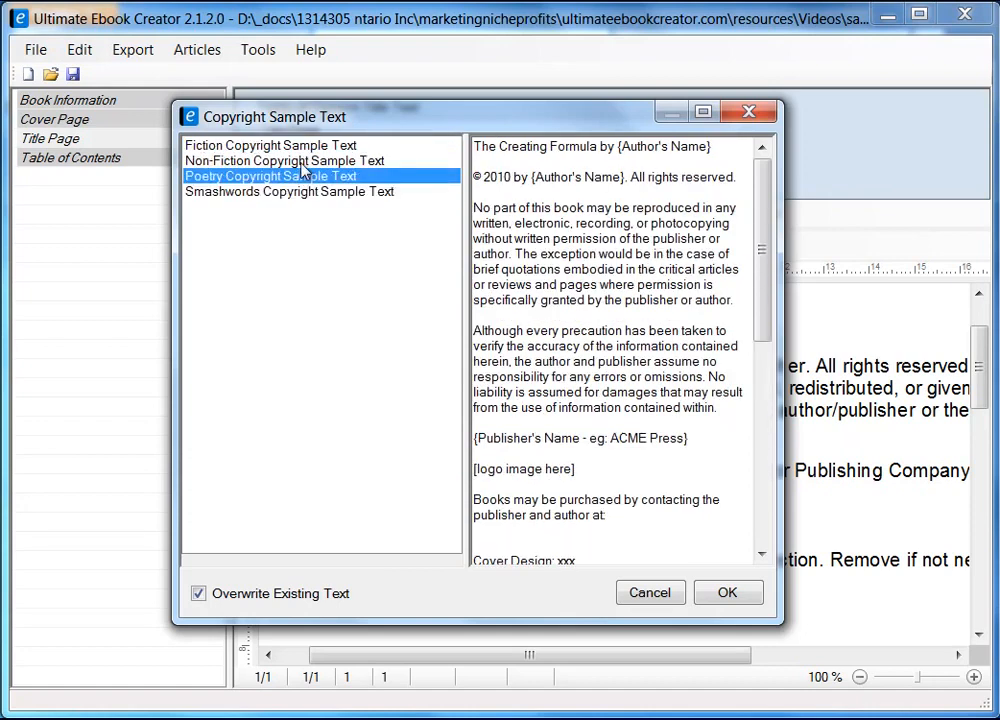
click(301, 161)
click(300, 146)
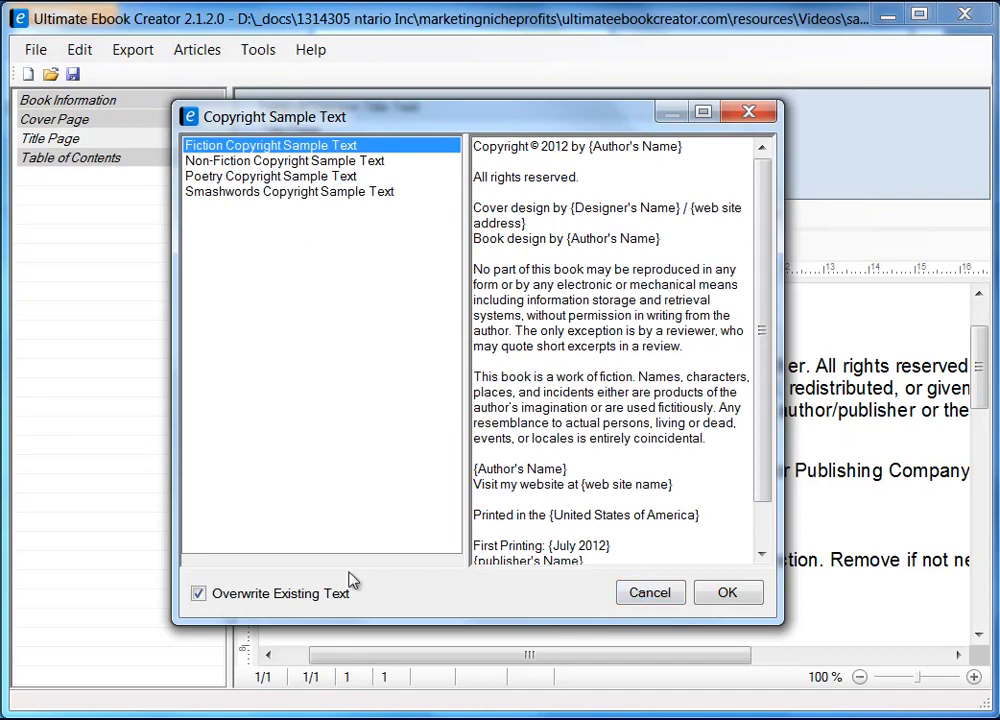
drag(558, 126, 331, 103)
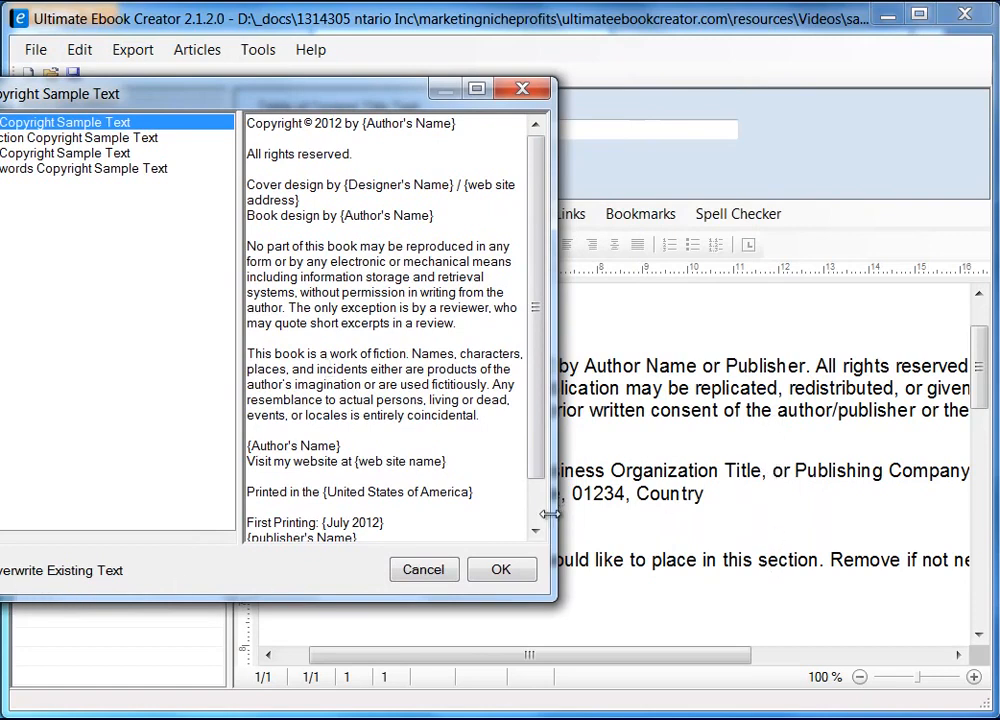
drag(361, 100, 569, 100)
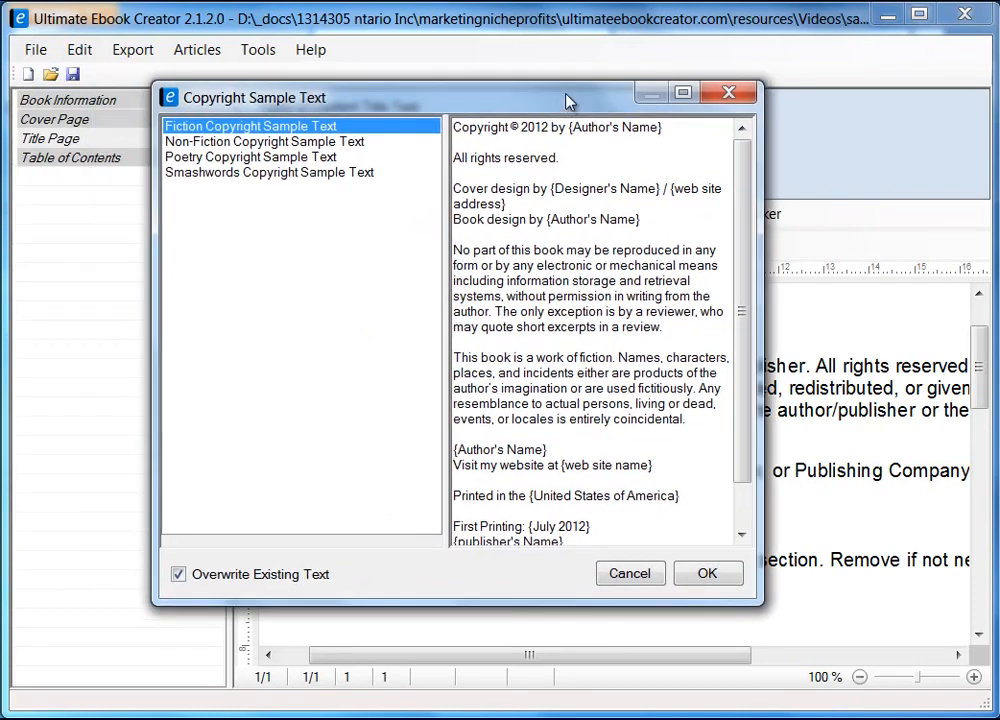
click(633, 571)
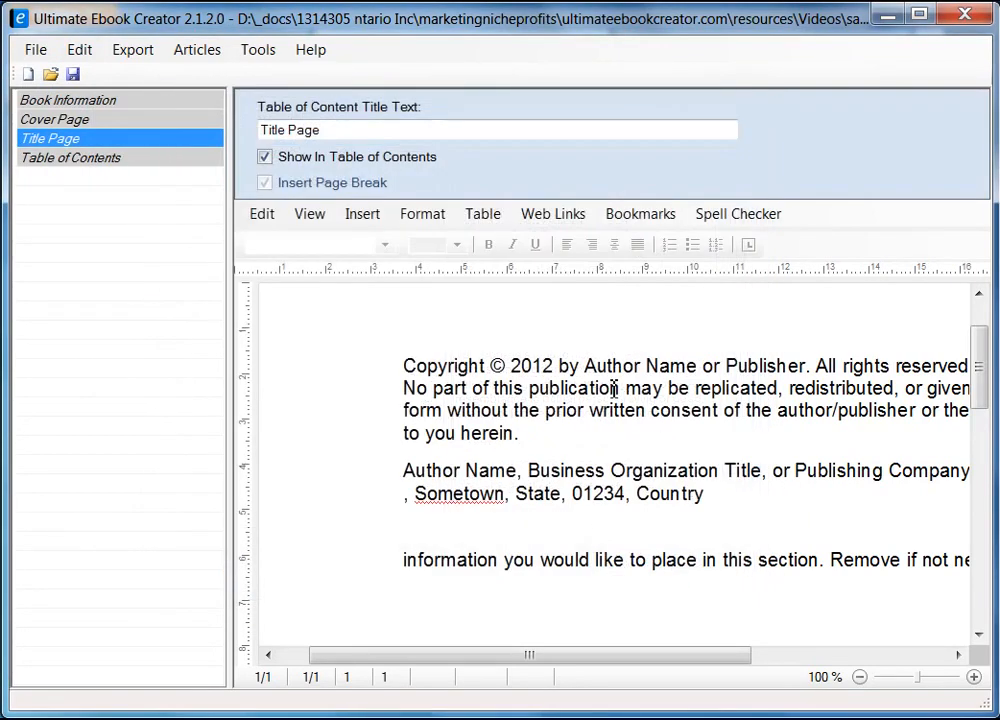
Replace the copyright line's Author Name placeholder with the author's name and save
drag(589, 364, 697, 366)
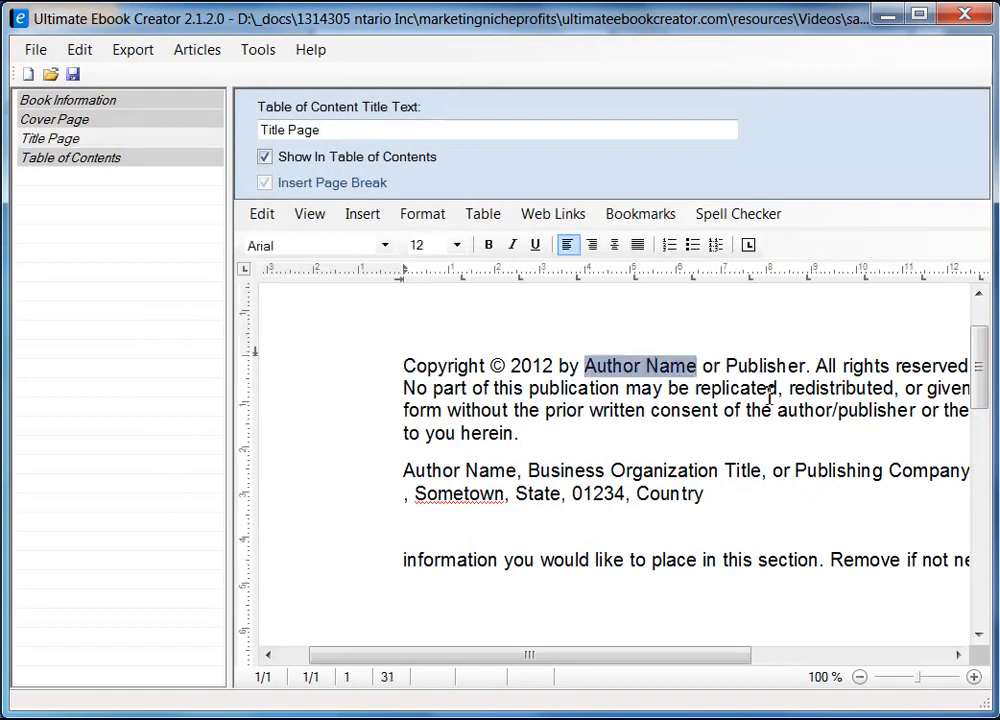
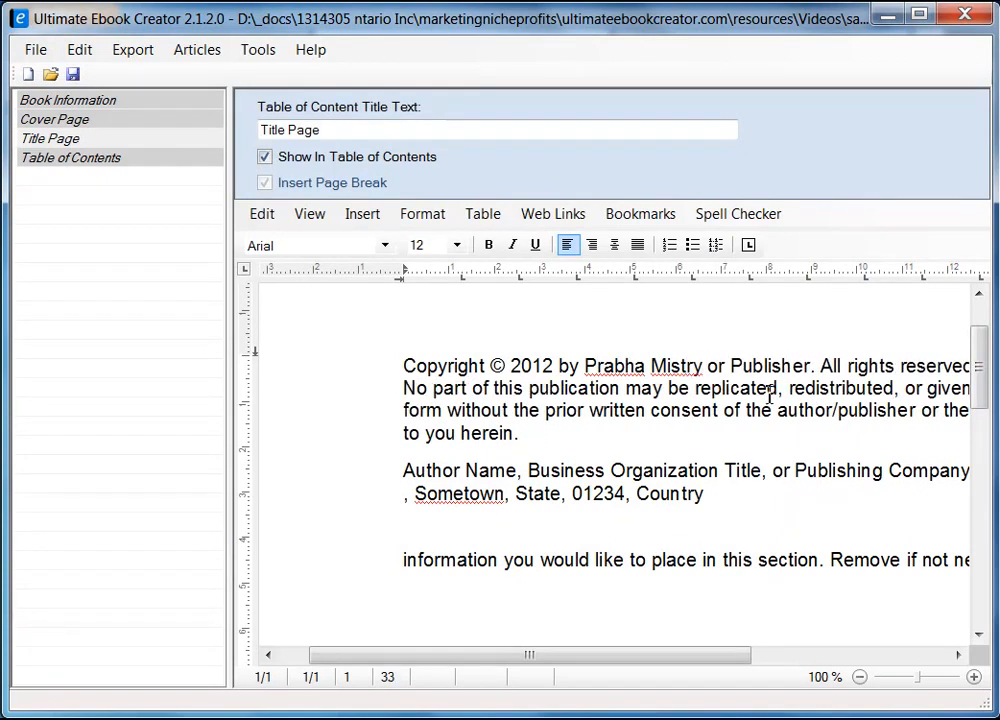
key(Delete)
key(Delete)
key(Delete)
key(Delete)
key(Delete)
key(Delete)
key(Delete)
key(Delete)
key(Delete)
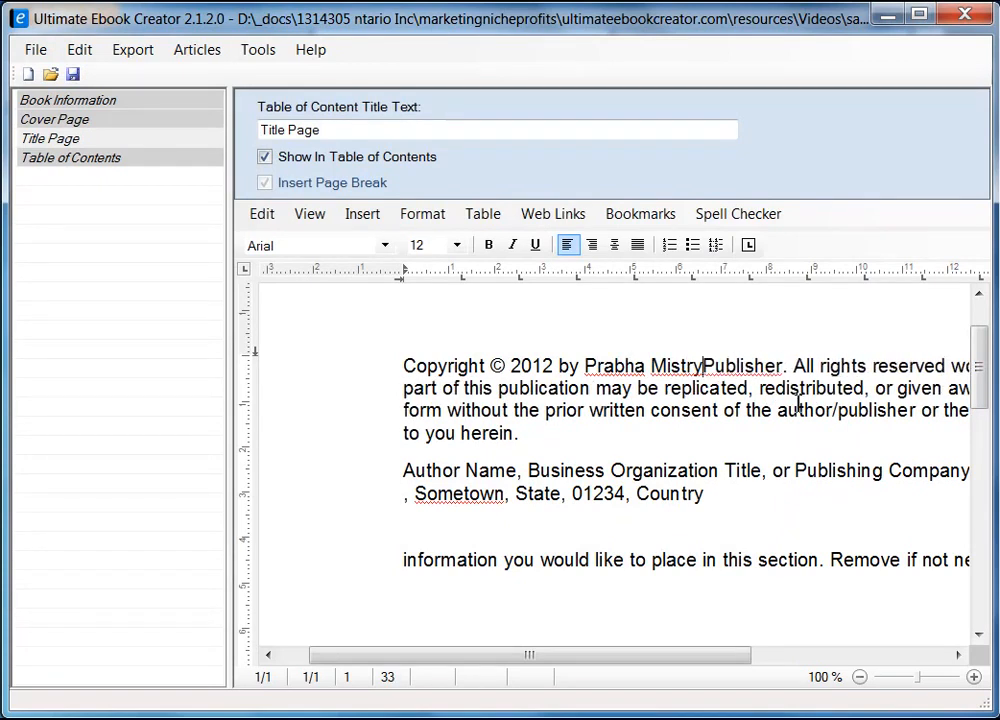
key(Delete)
key(Delete)
key(Delete)
key(Delete)
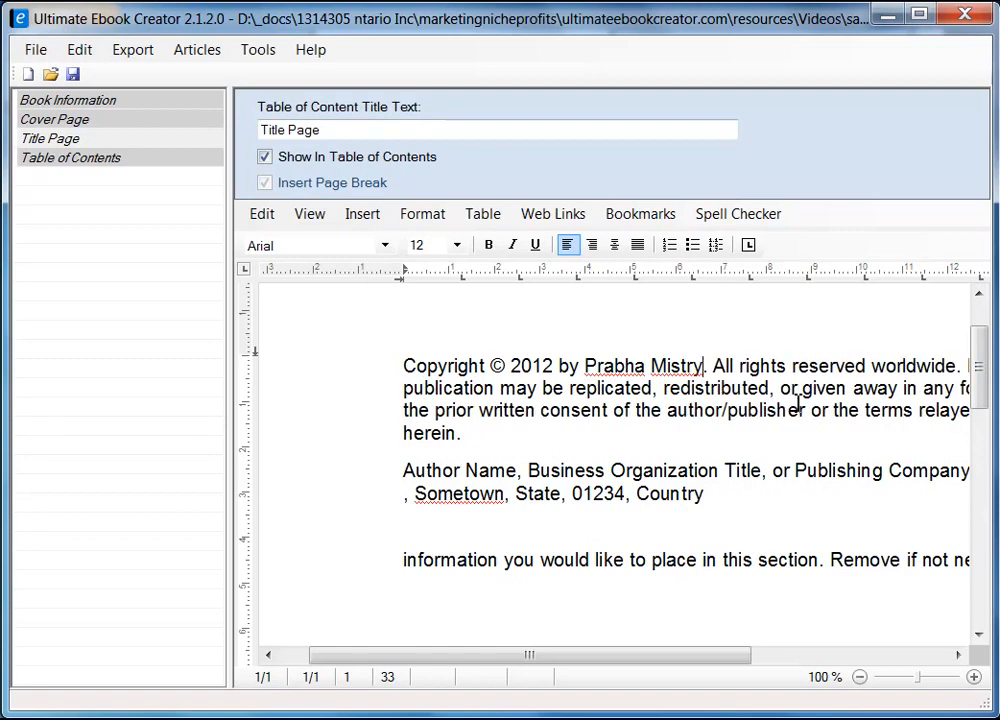
click(72, 74)
click(500, 503)
Retitle the page's contents entry to 'Copyright', then to 'Title Page'
drag(330, 129, 176, 134)
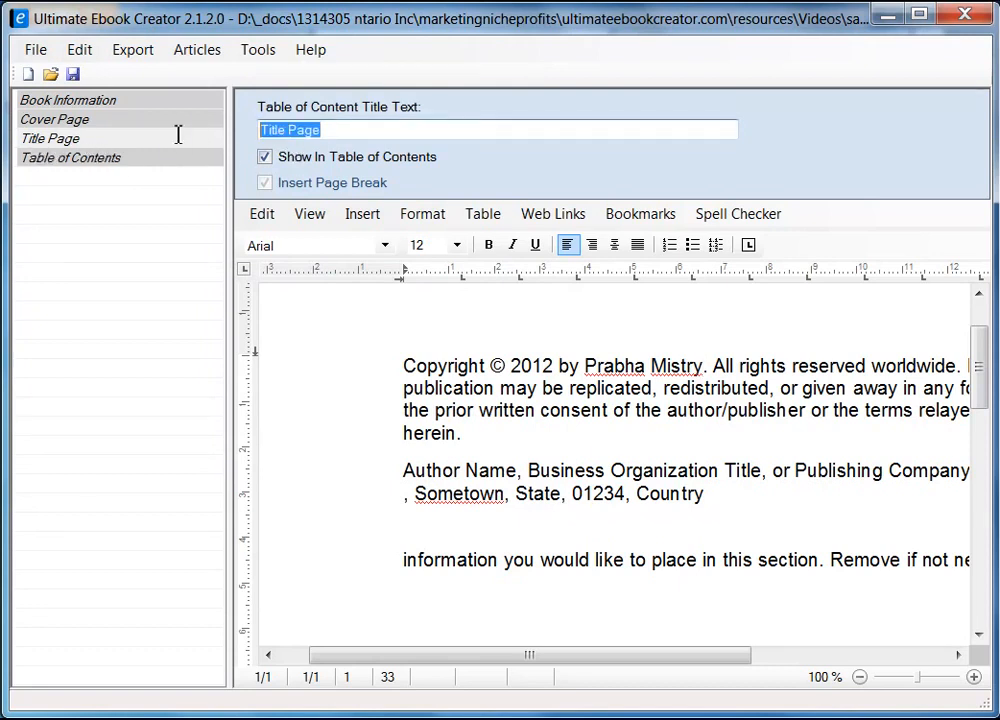
text(Cop)
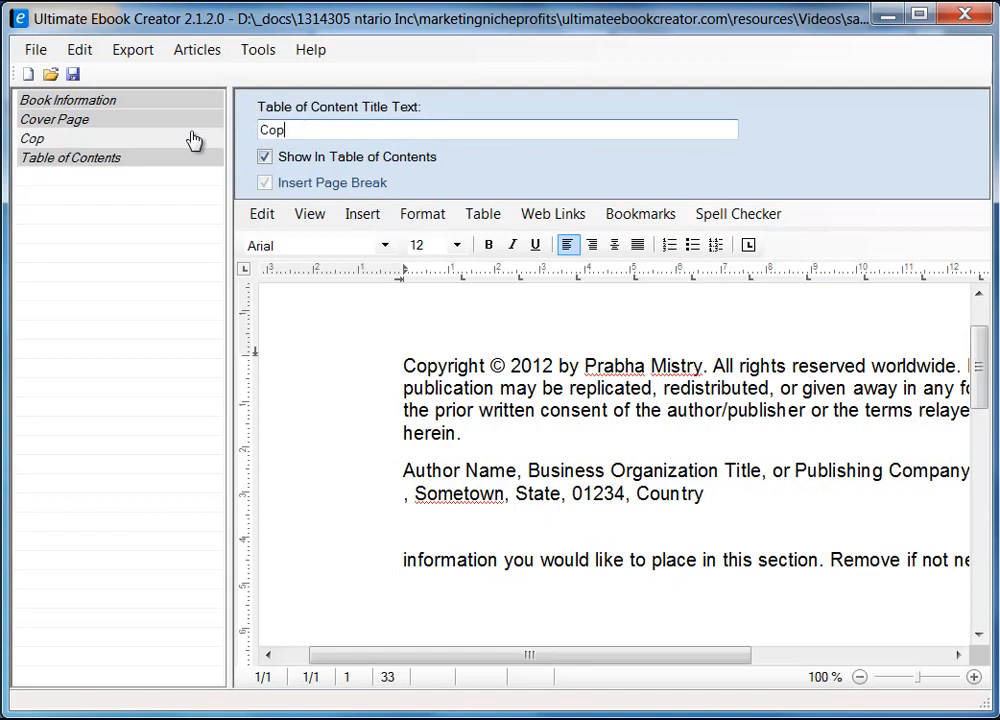
text(yright)
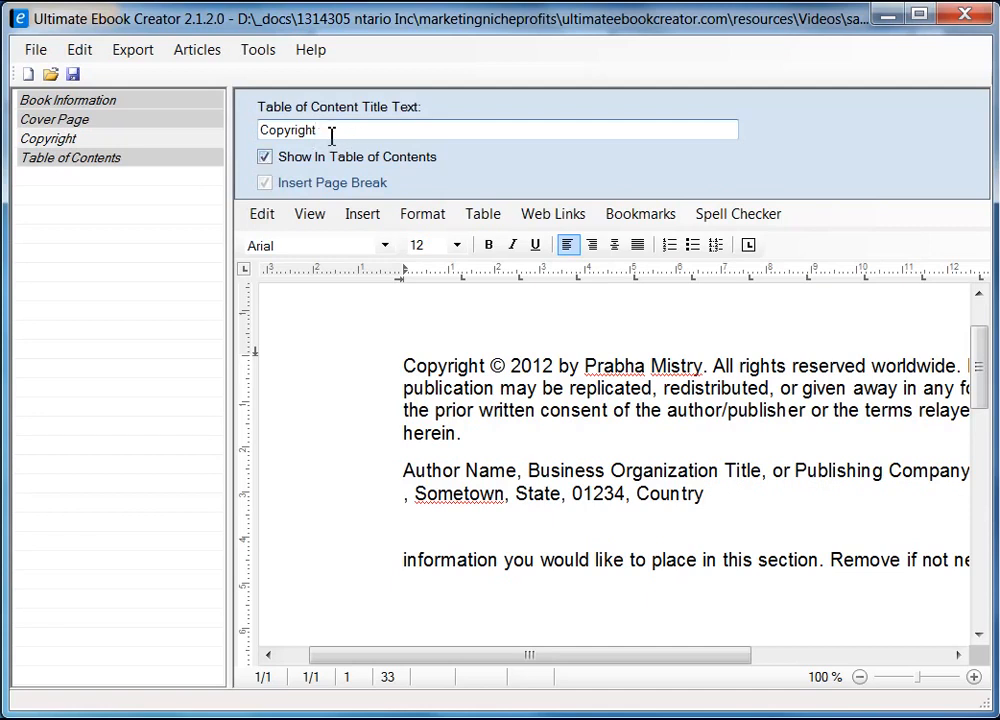
drag(330, 131, 216, 141)
text(Titl)
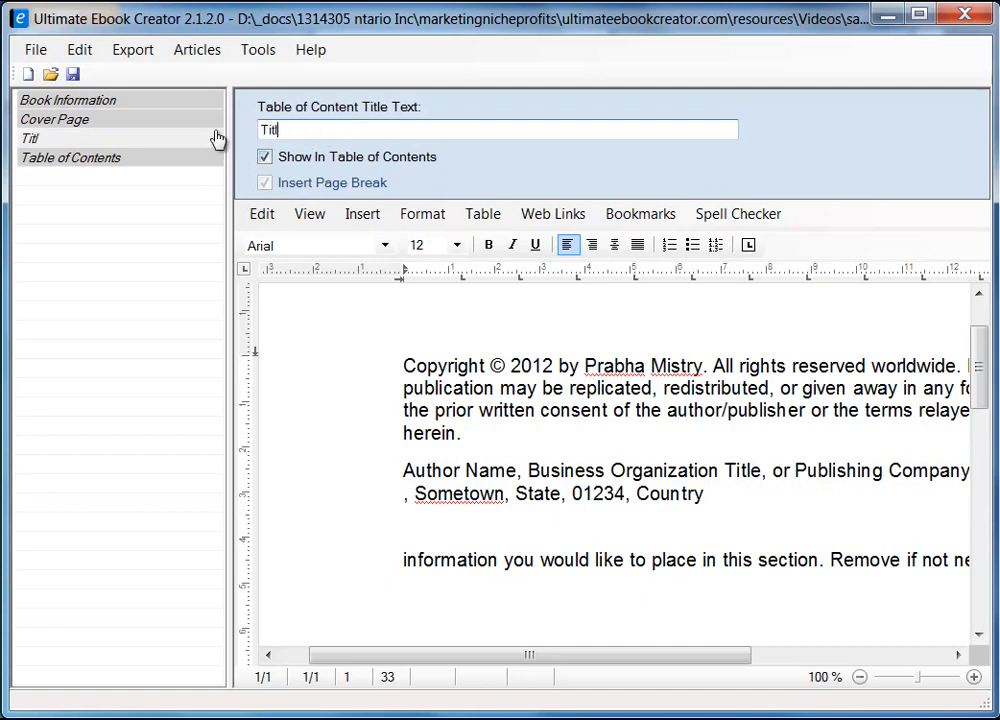
text(e Page)
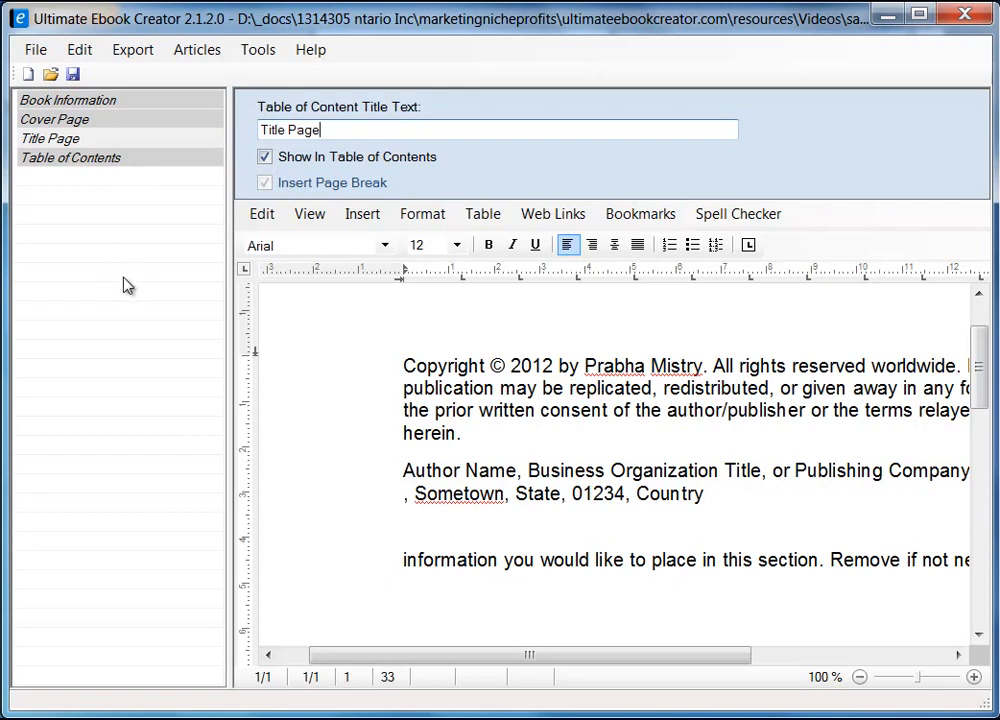
Add a new chapter titled 'Breakfast' to the book after the Table of Contents
right_click(98, 247)
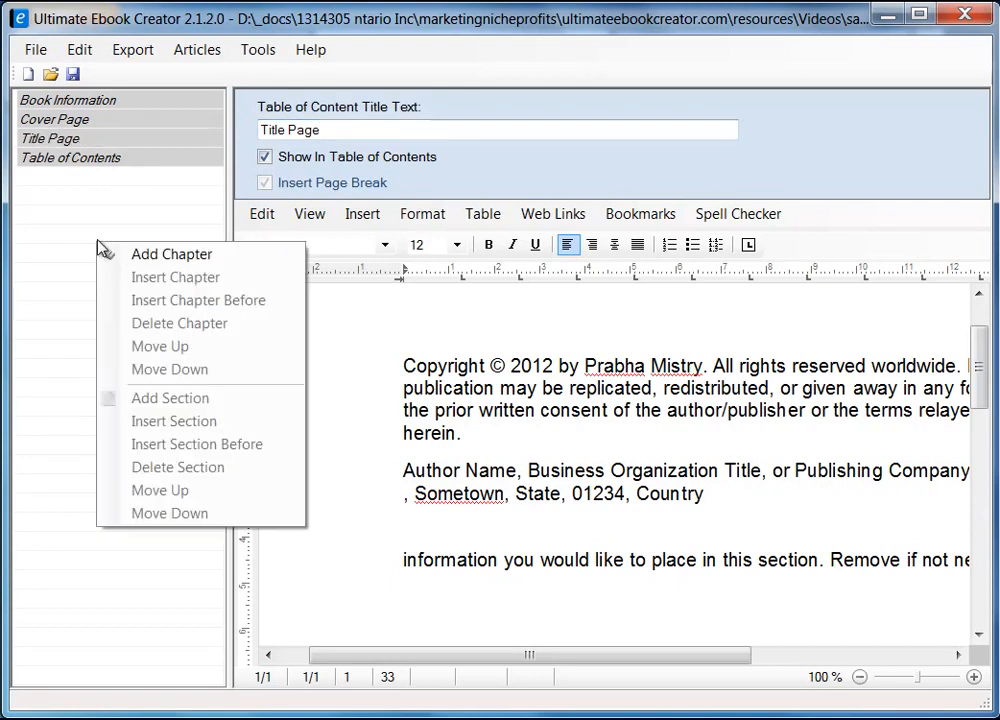
click(63, 208)
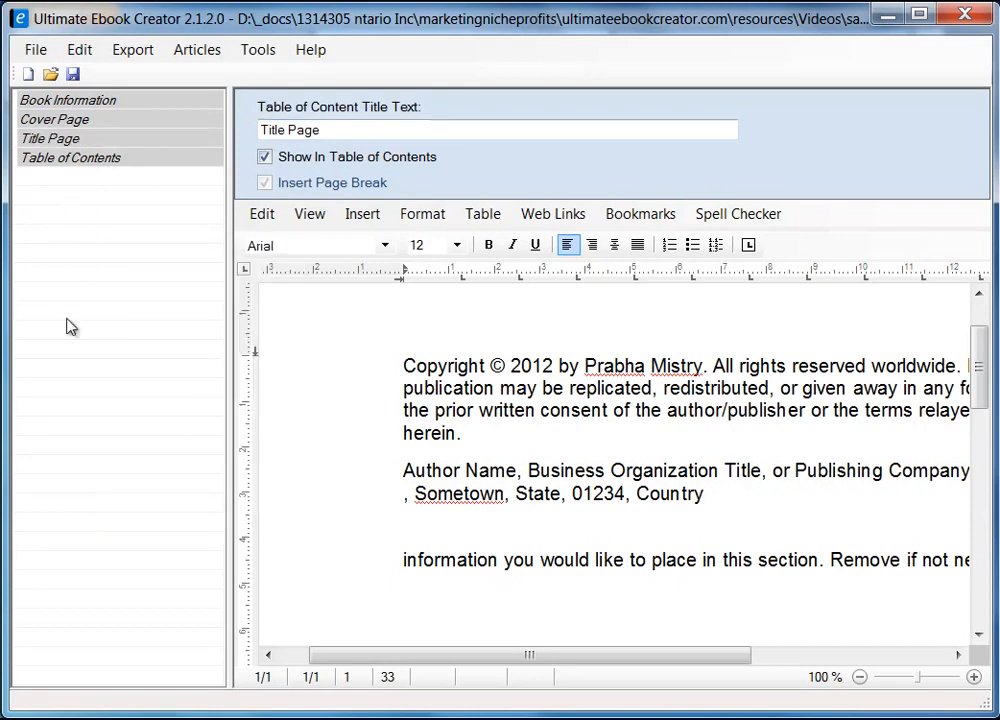
right_click(85, 242)
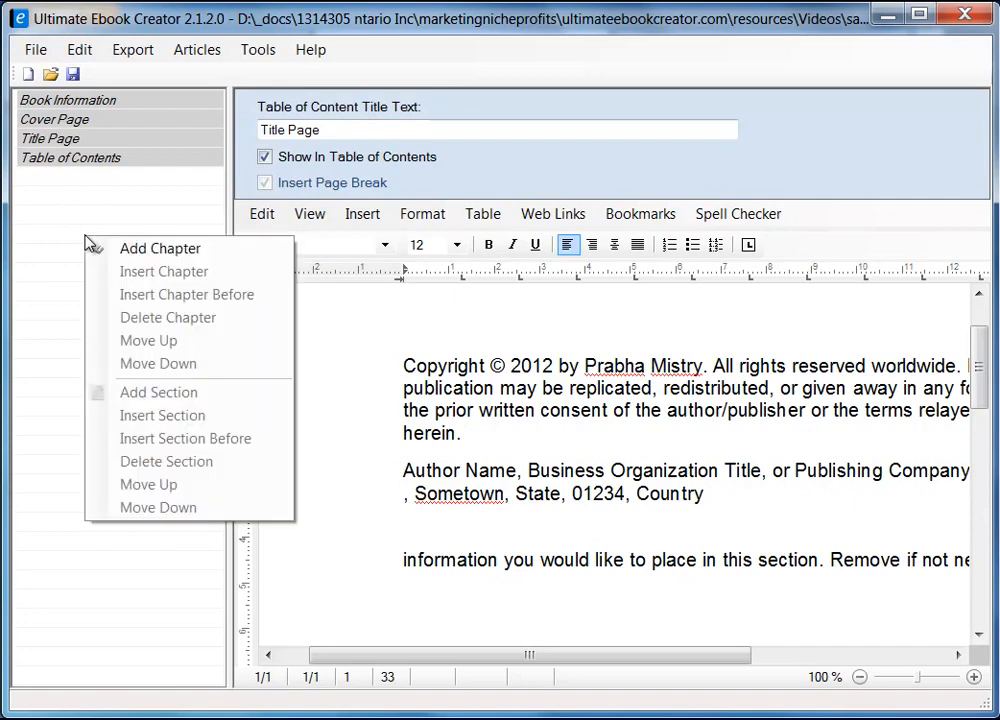
click(185, 255)
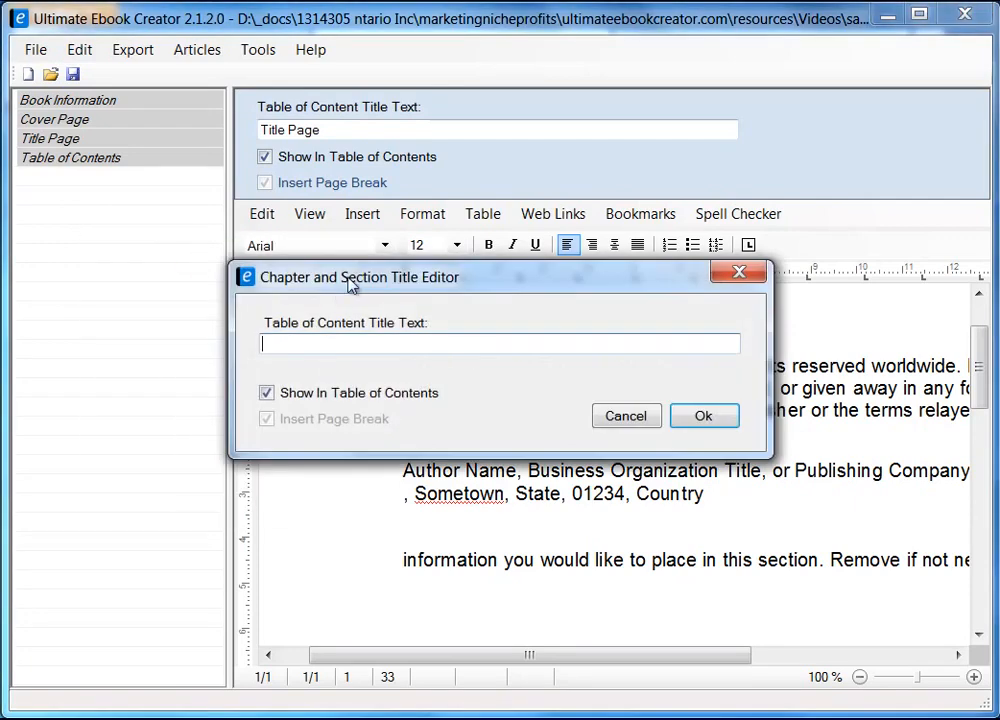
drag(392, 283, 269, 288)
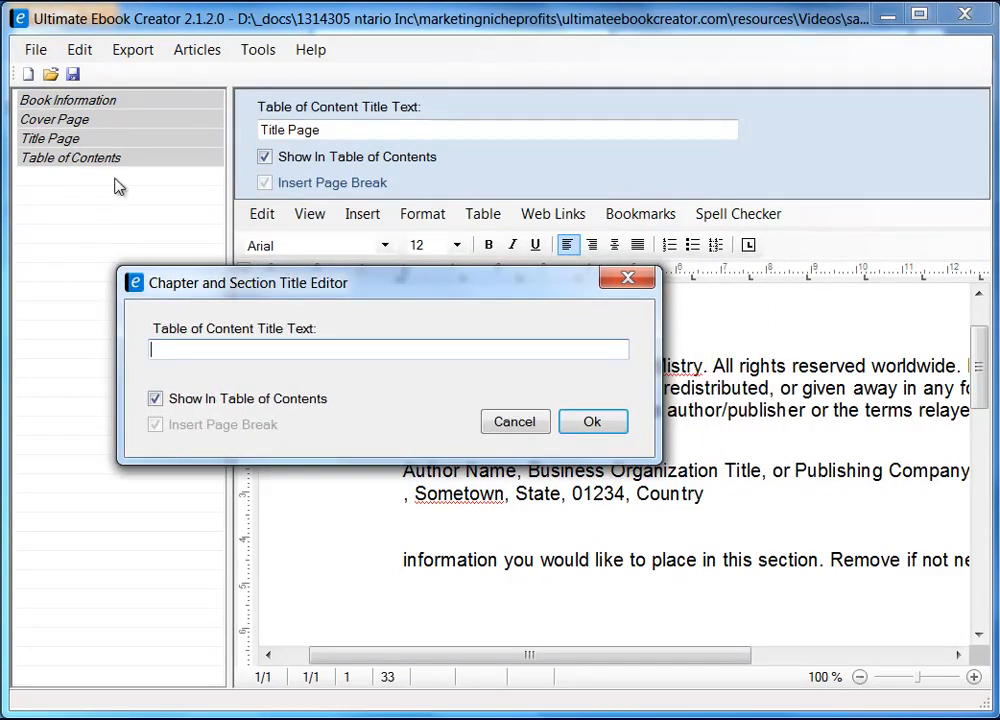
click(257, 353)
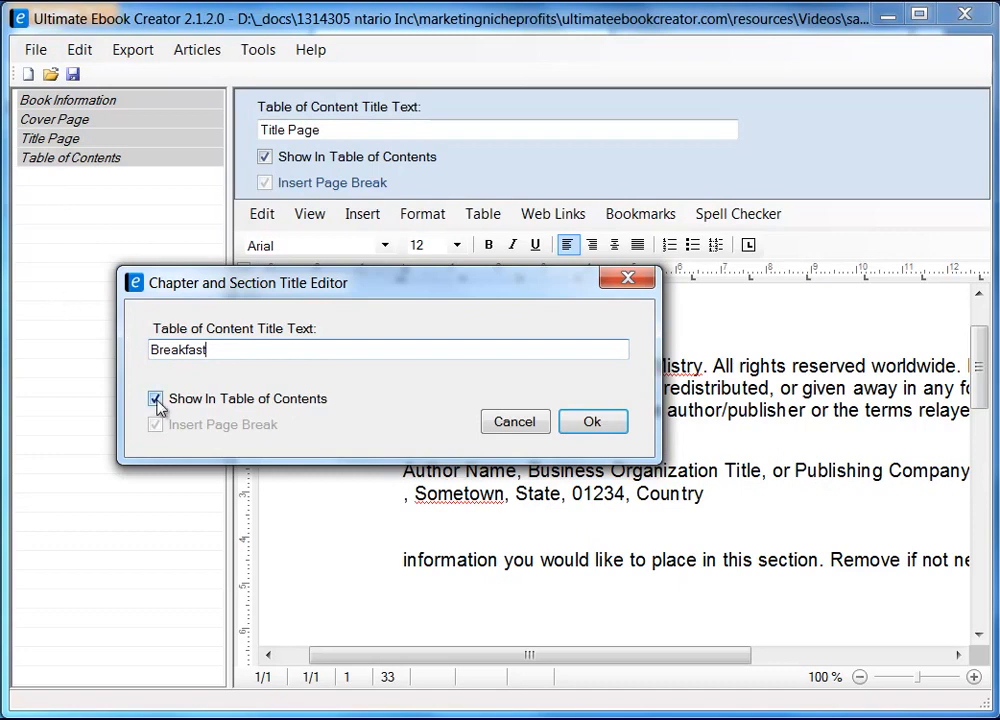
click(598, 422)
click(531, 440)
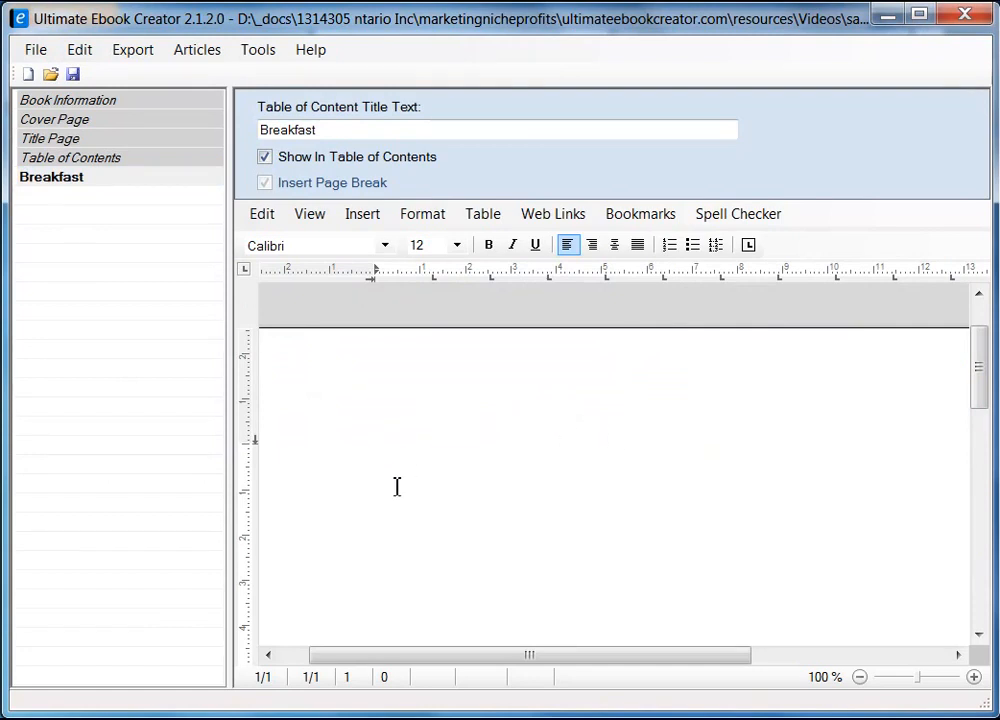
Type 'Breakfast' at the top of the chapter page, followed by blank lines
drag(229, 251, 203, 266)
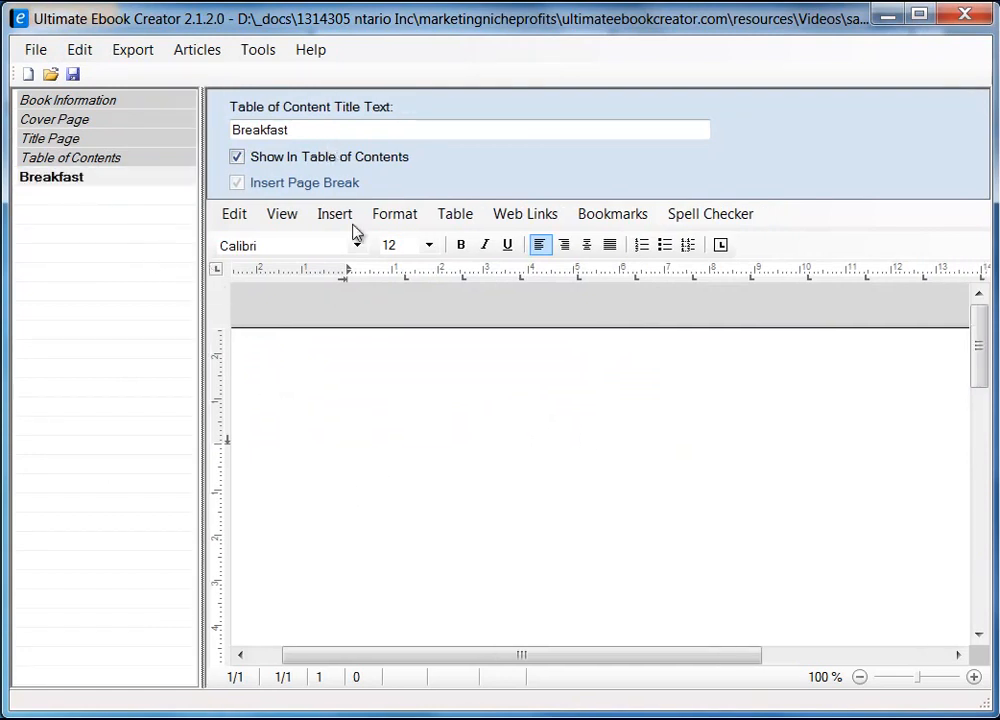
drag(202, 374, 221, 382)
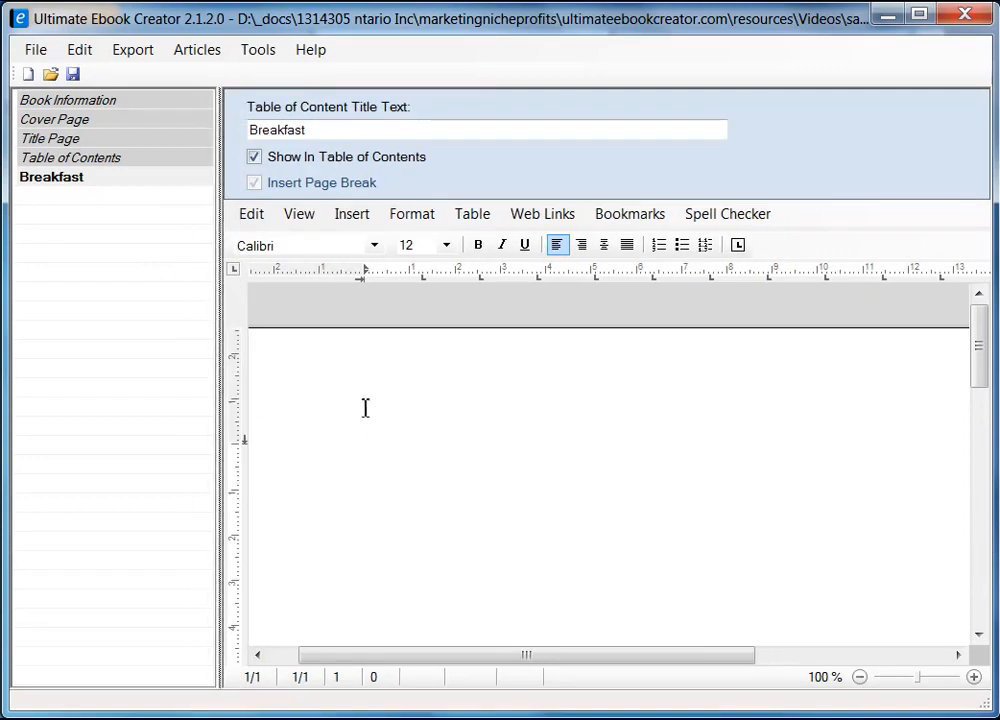
text(Brea)
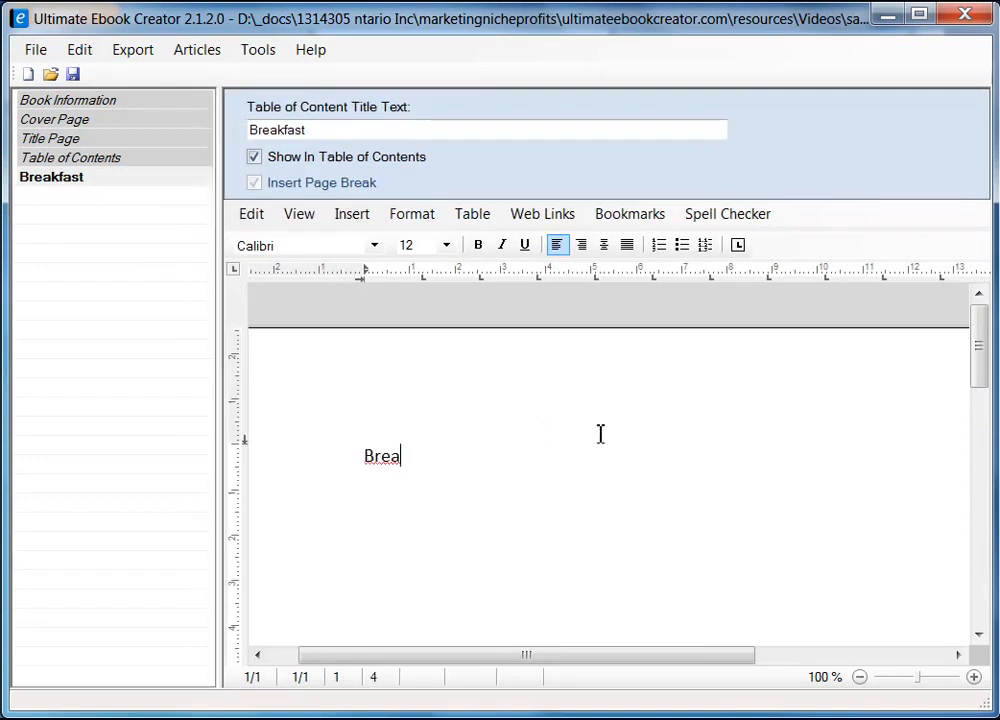
text(kfast)
key(Return)
key(Down)
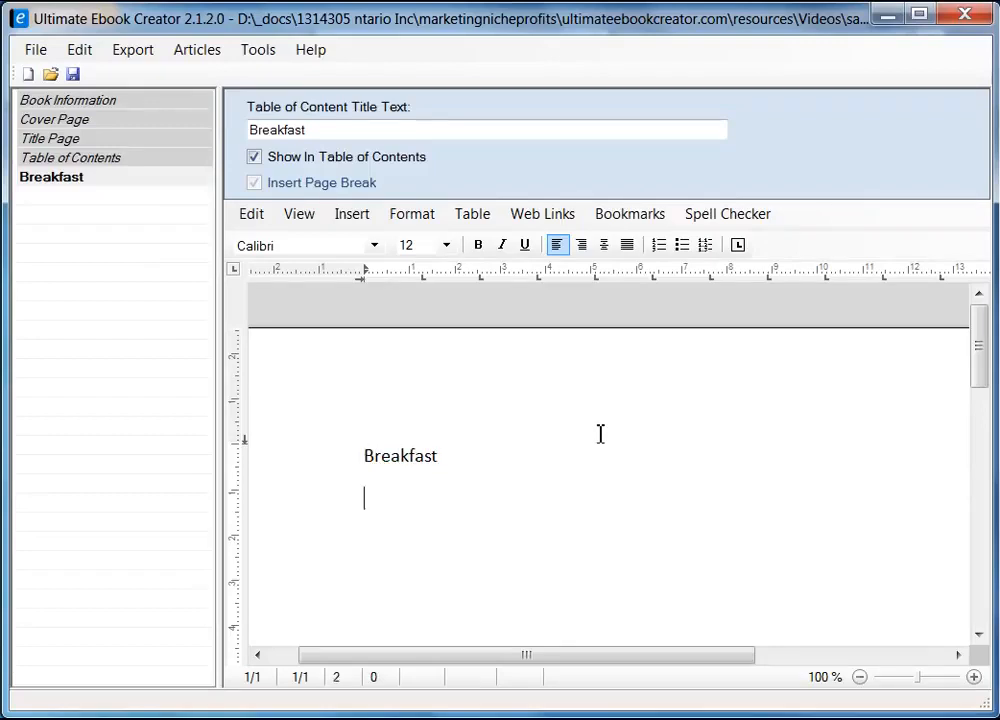
key(Return)
key(Up)
Format the word Breakfast with the Heading 1 style
key(shift+End)
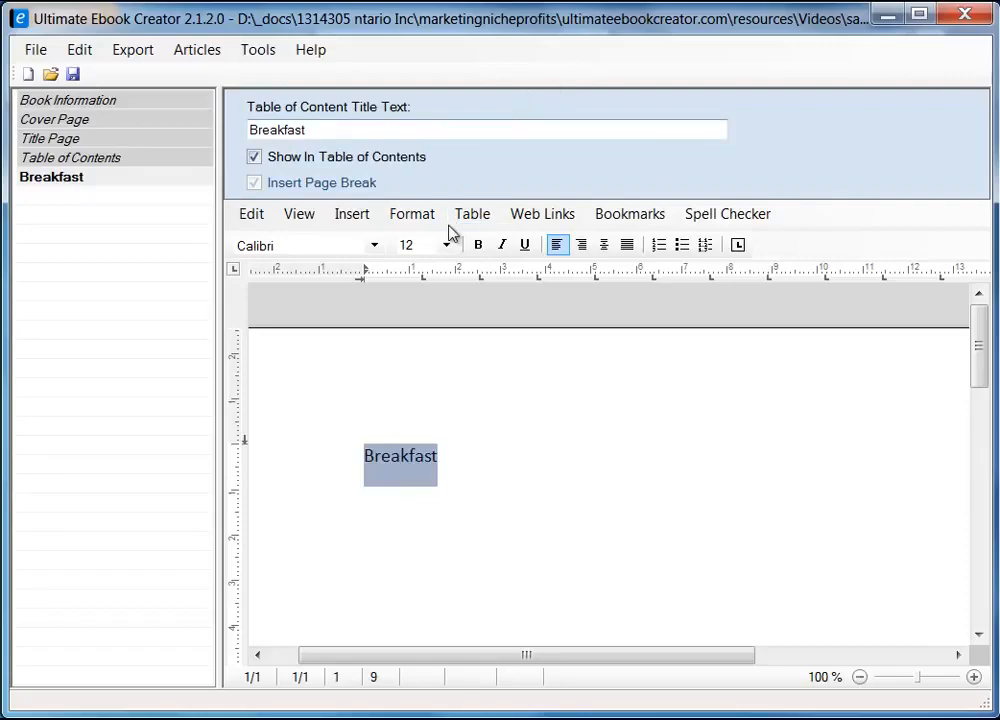
click(433, 217)
click(495, 316)
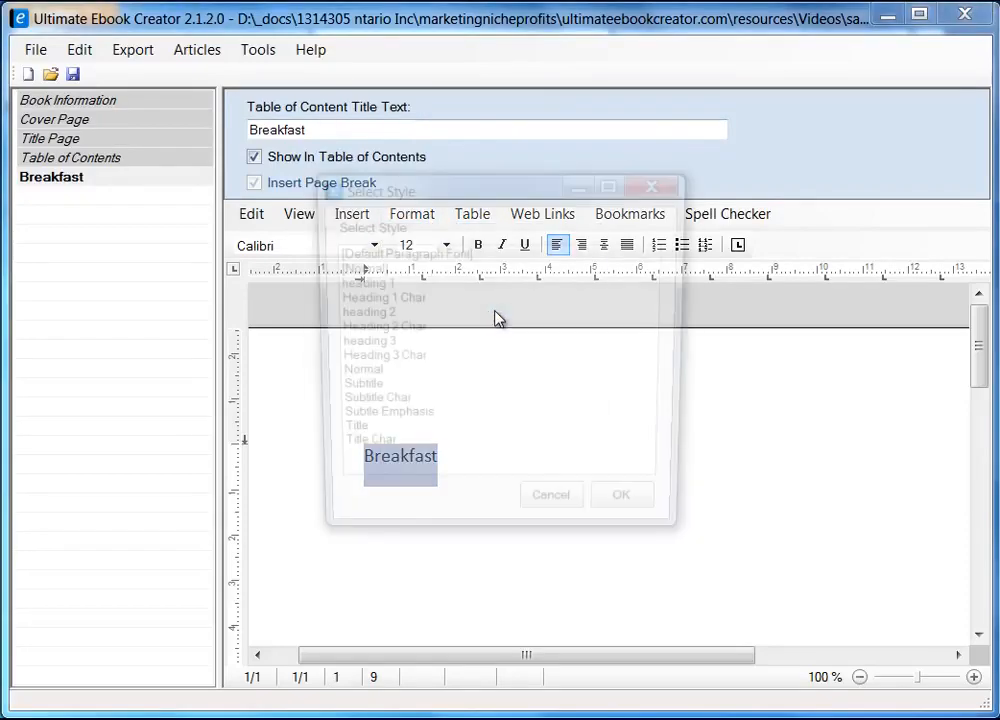
click(373, 284)
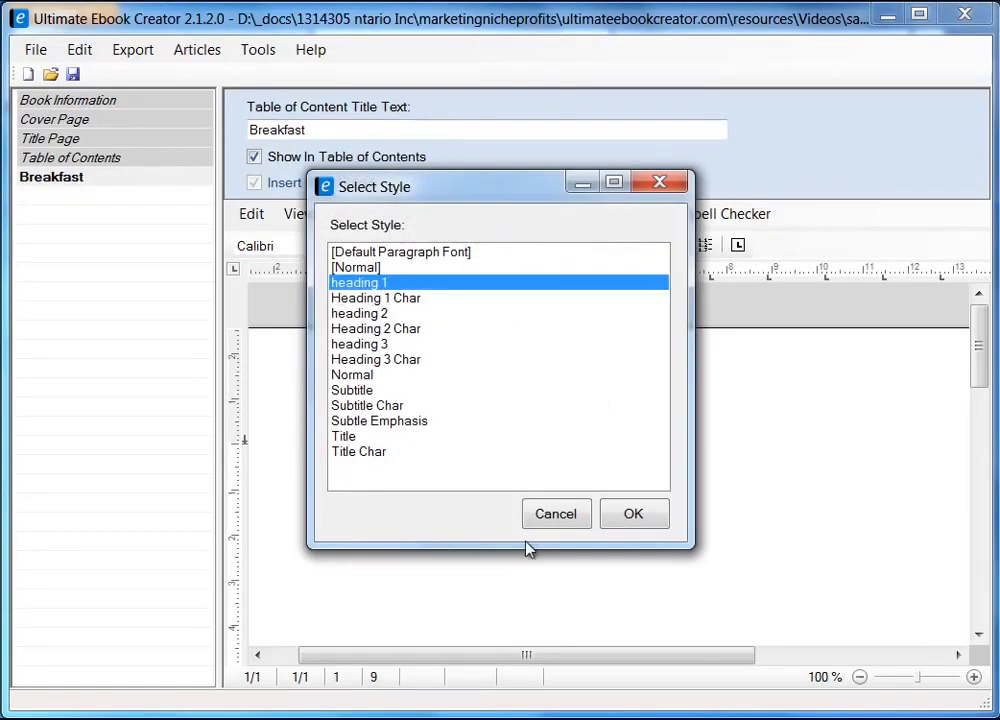
click(647, 517)
click(402, 531)
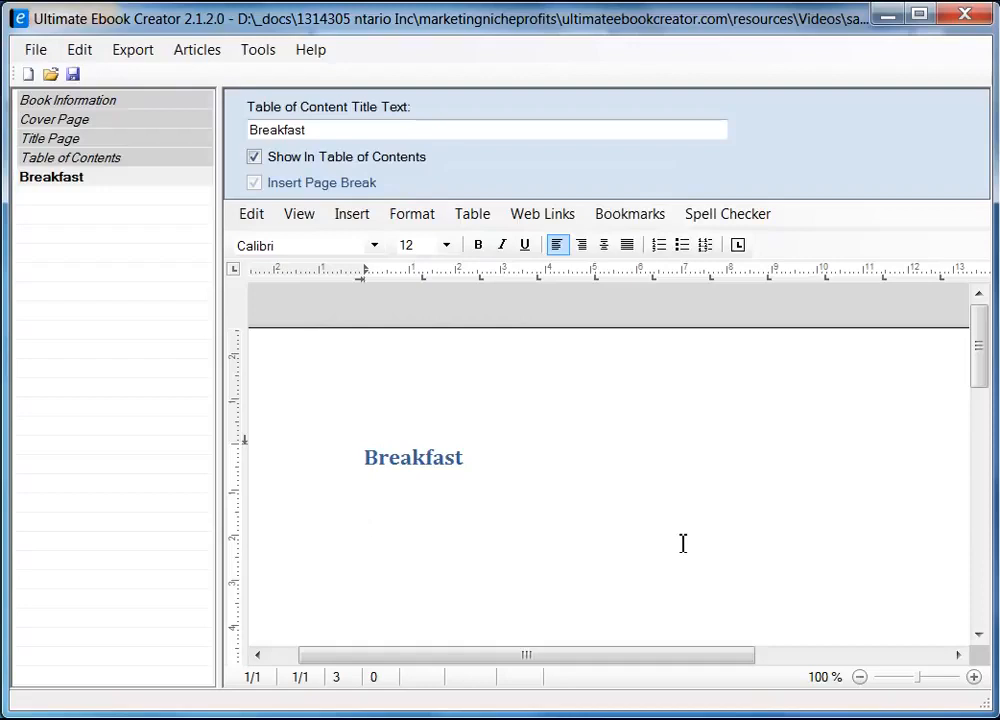
Type 'Here are all my favorite recipes', correcting 'favoraite' with the spelling suggestion
text(this is t)
key(shift+Home)
text(Here are all my fav)
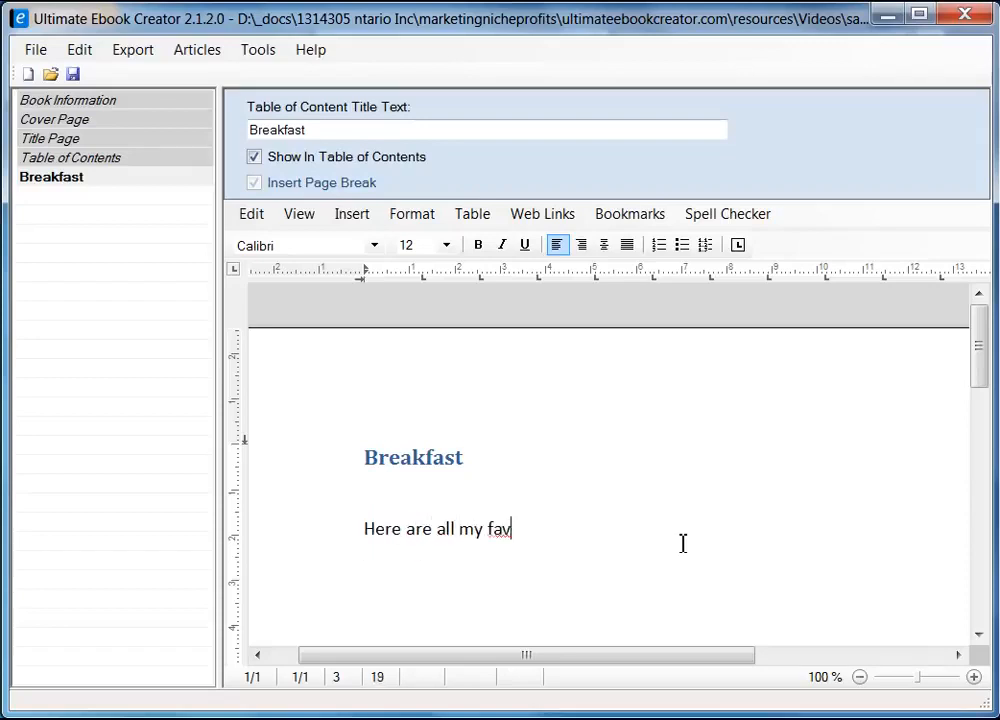
text(a)
key(BackSpace)
text(oraite re)
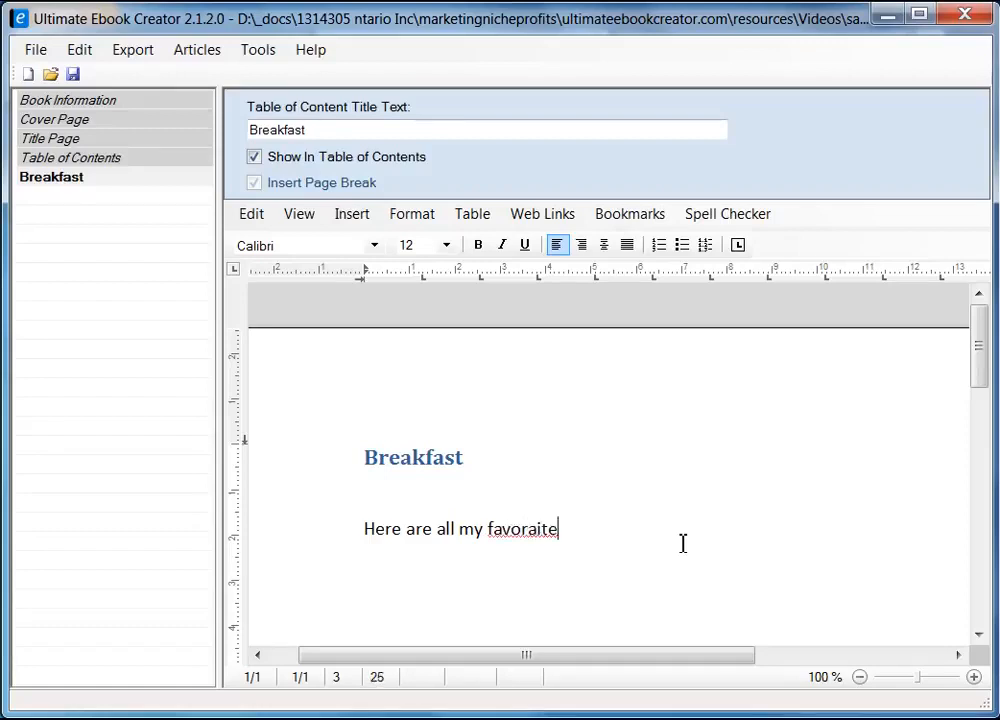
key(Left)
key(Left)
key(Left)
key(Left)
right_click(523, 531)
click(588, 545)
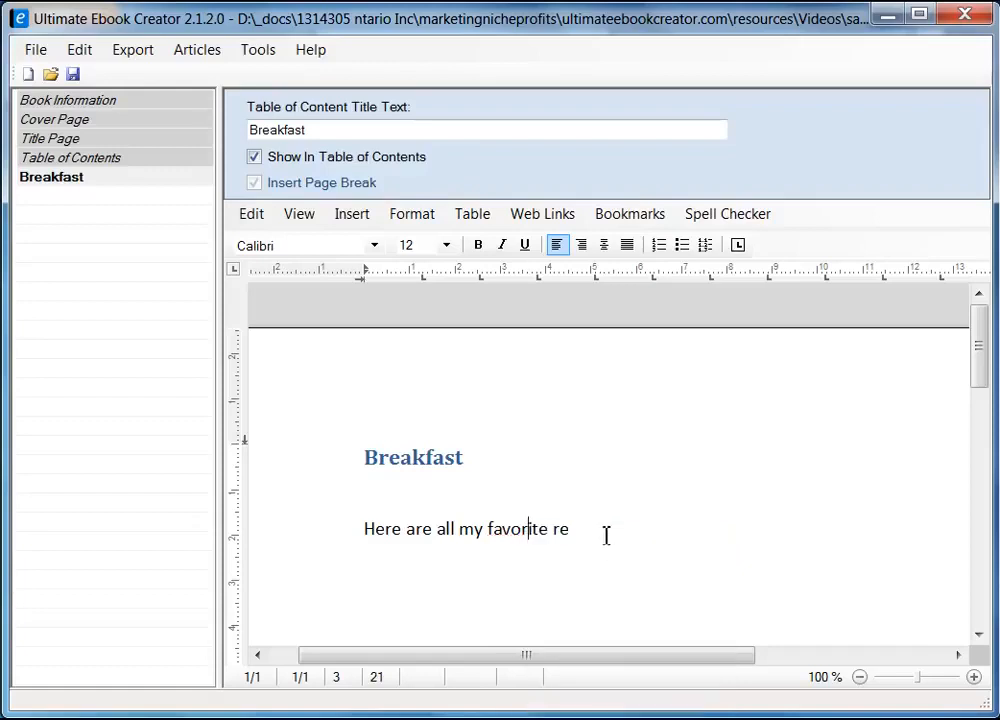
click(607, 528)
text(cipes)
Finish the sentence with 'that i enjoy for breakfast.', fixing the 'beakfast' typo
text(that i e)
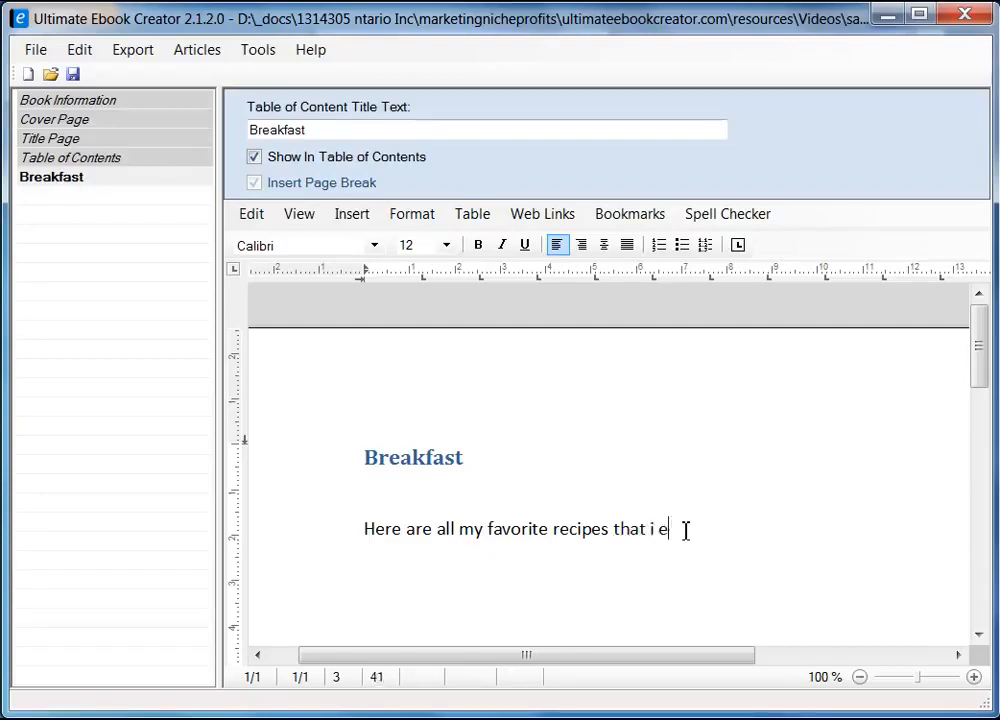
text(njoy for beak)
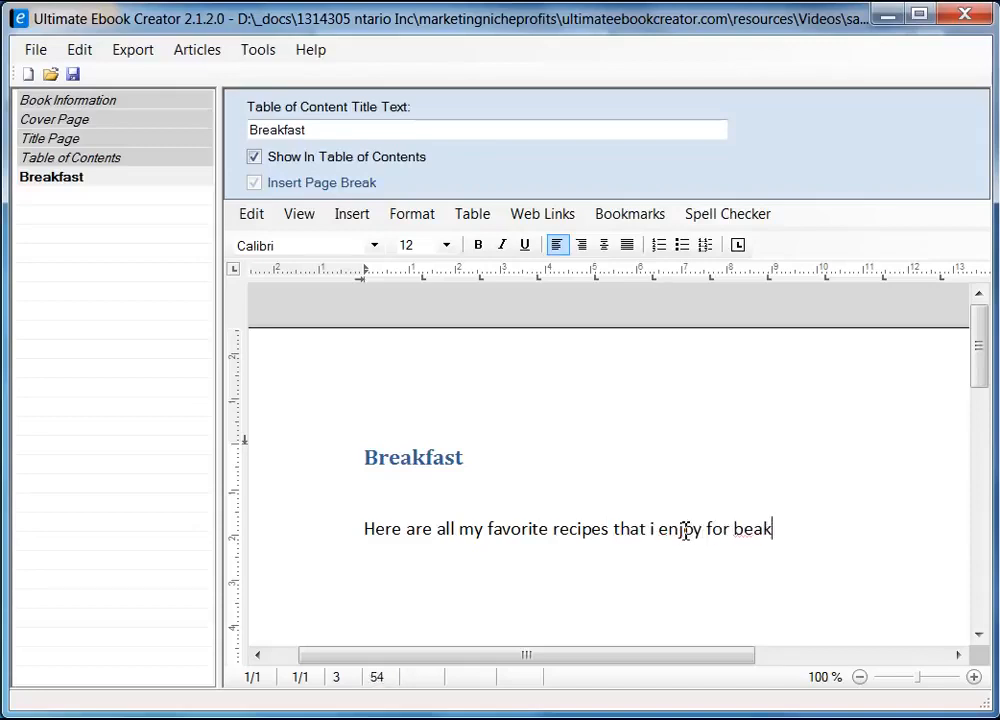
text(fast)
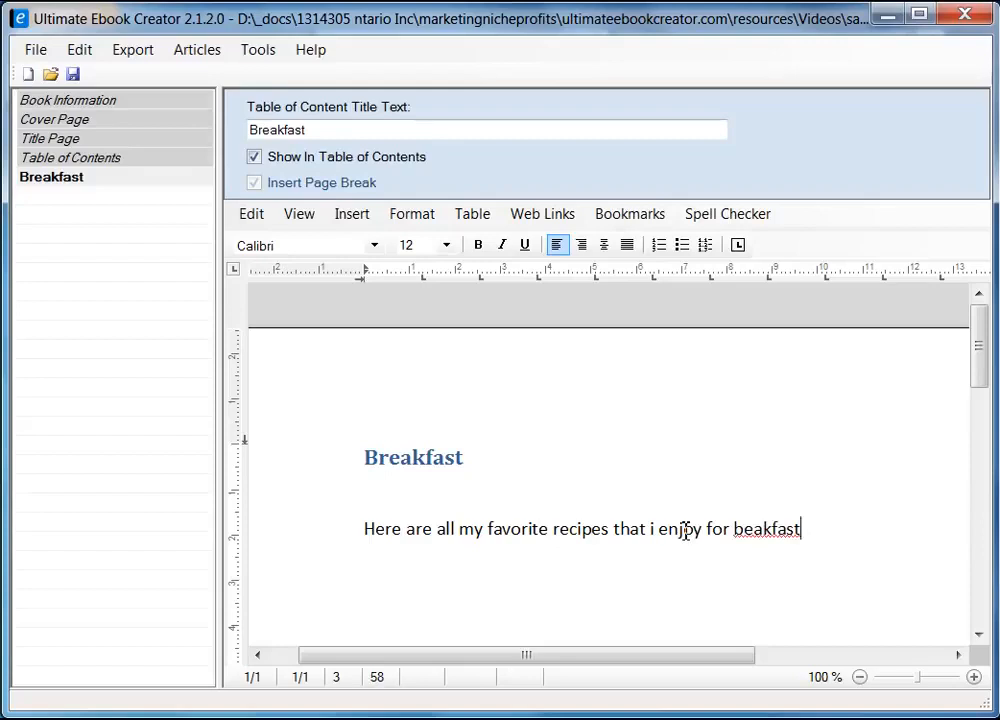
key(Left)
key(Left)
key(Left)
key(Left)
key(Left)
key(Left)
key(Left)
text(r)
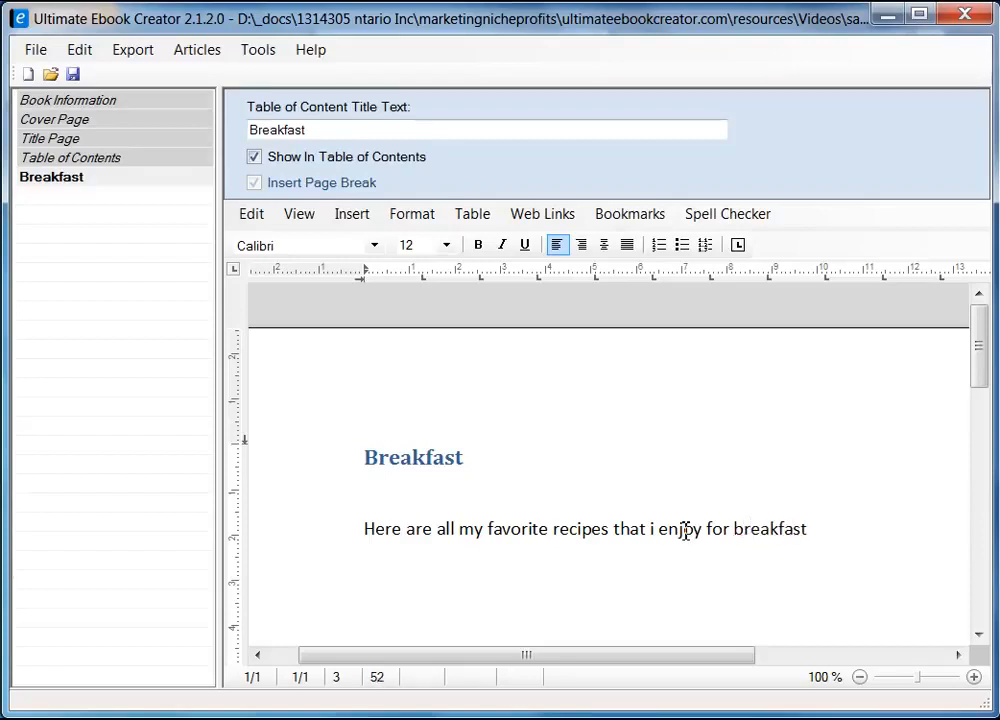
key(End)
Start adding a new section under Breakfast and switch to the quiche recipe in Firefox
click(66, 180)
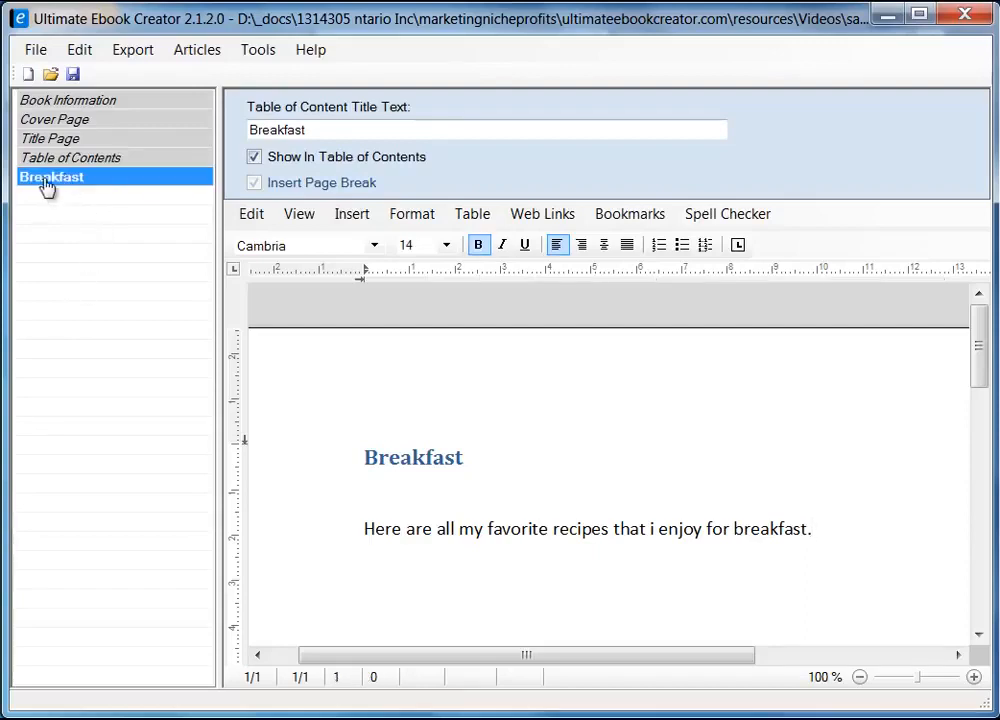
right_click(99, 177)
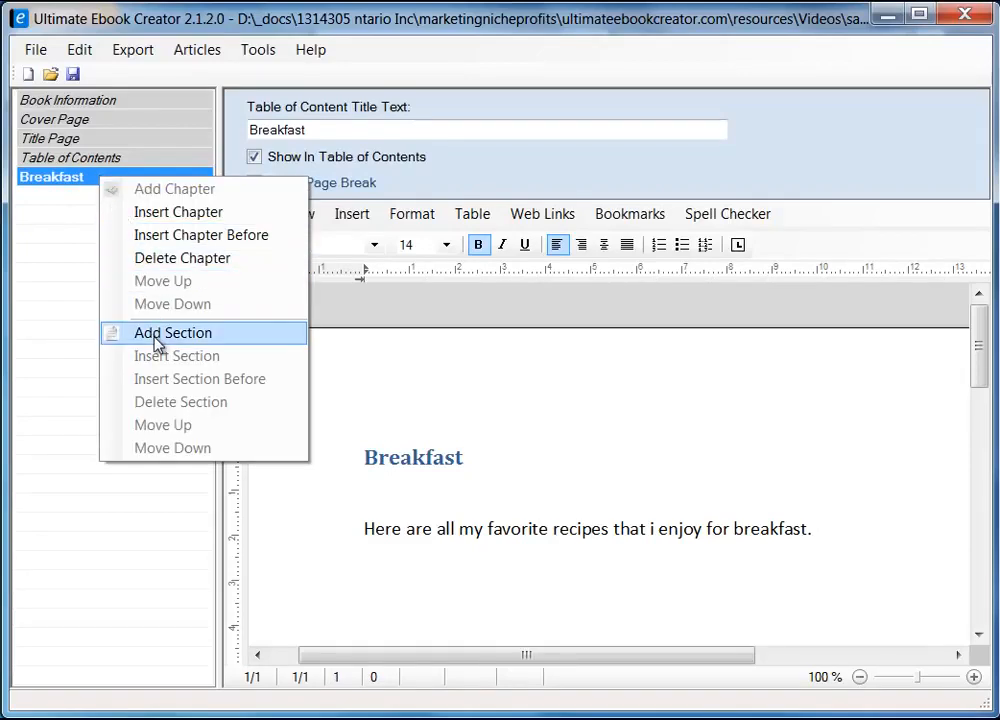
click(196, 345)
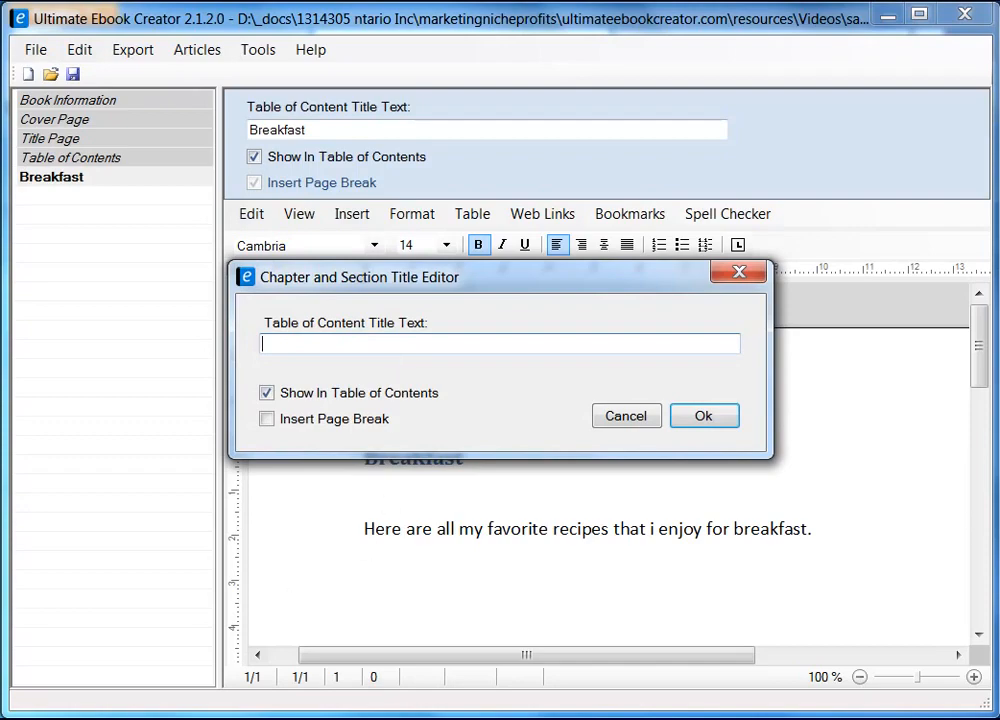
key(alt+Tab)
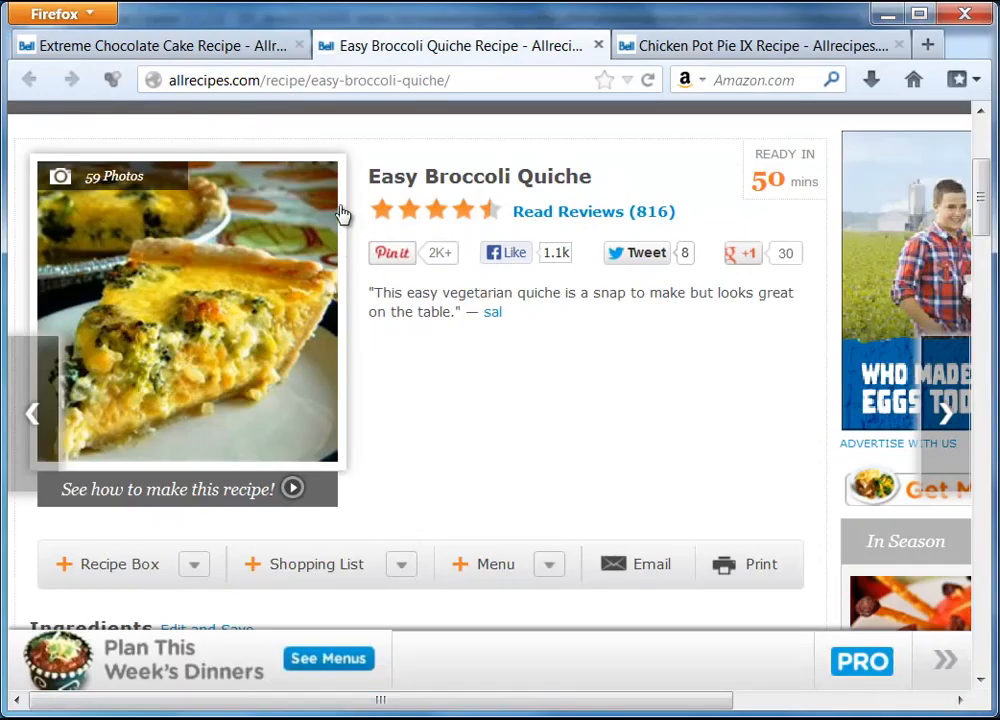
Copy the recipe title 'Easy Broccoli Quiche' from Firefox and return to the section title editor
drag(484, 177, 505, 314)
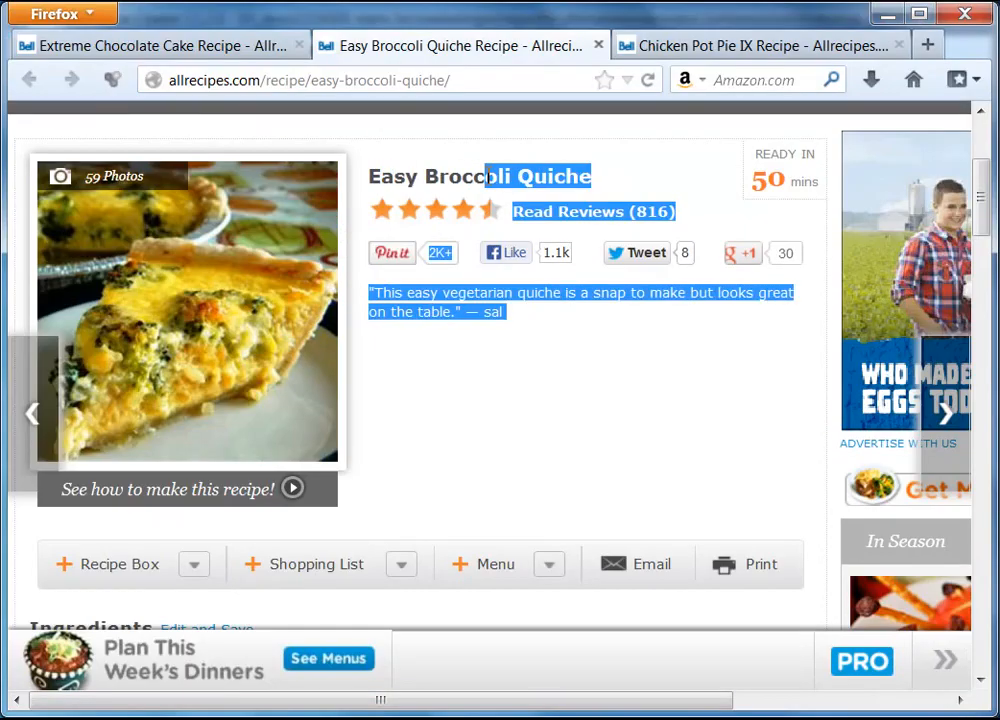
click(388, 172)
drag(372, 177, 595, 183)
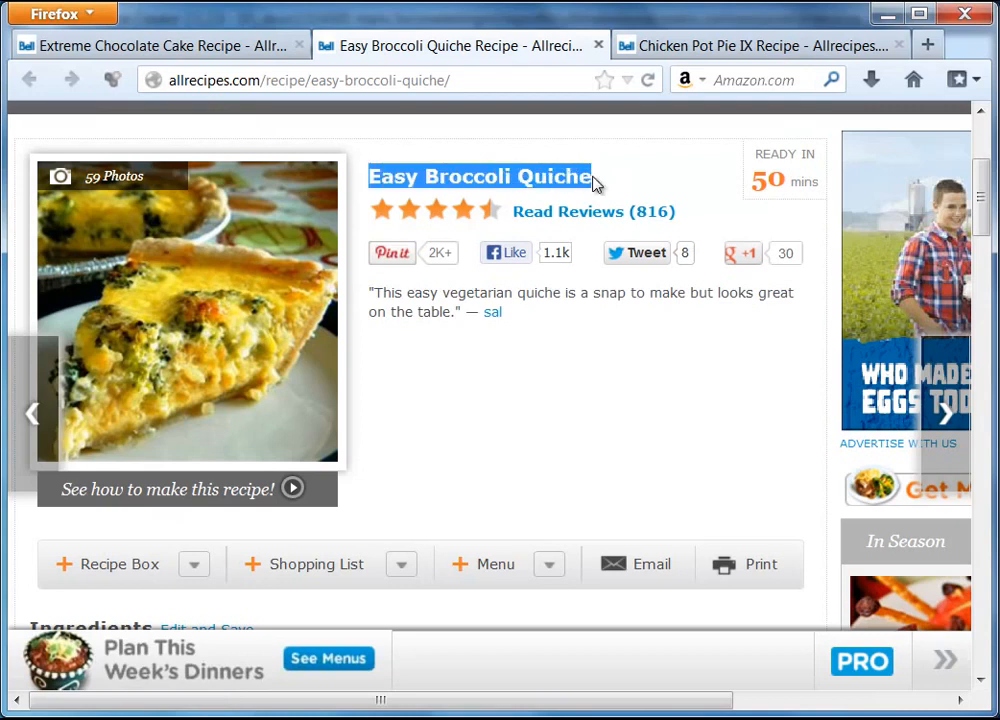
right_click(577, 177)
click(622, 195)
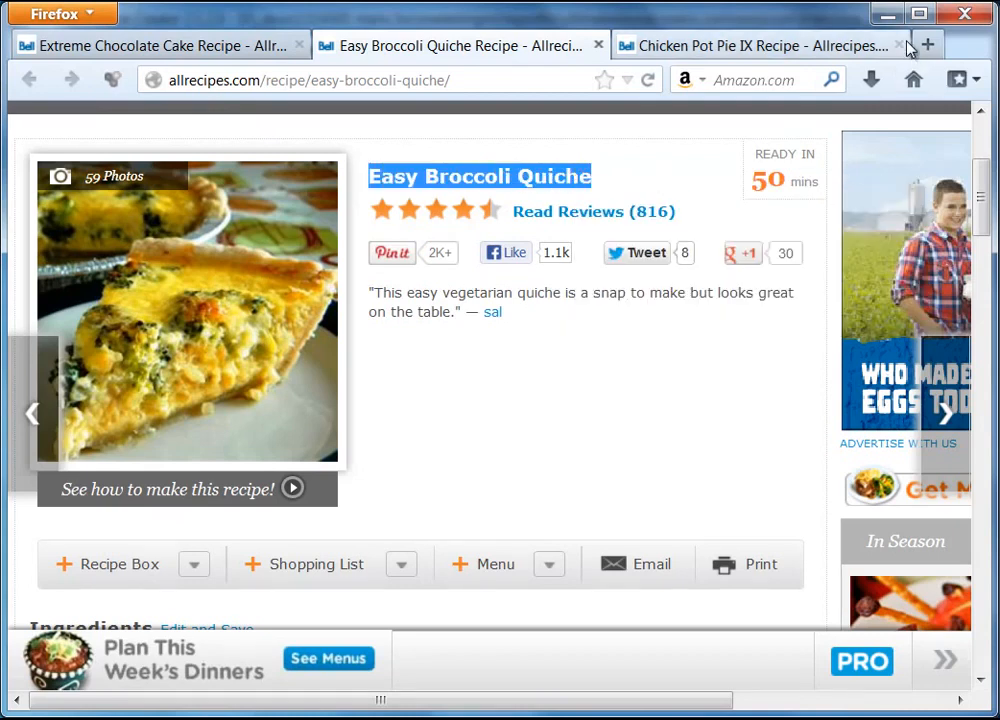
key(alt+Tab)
right_click(344, 345)
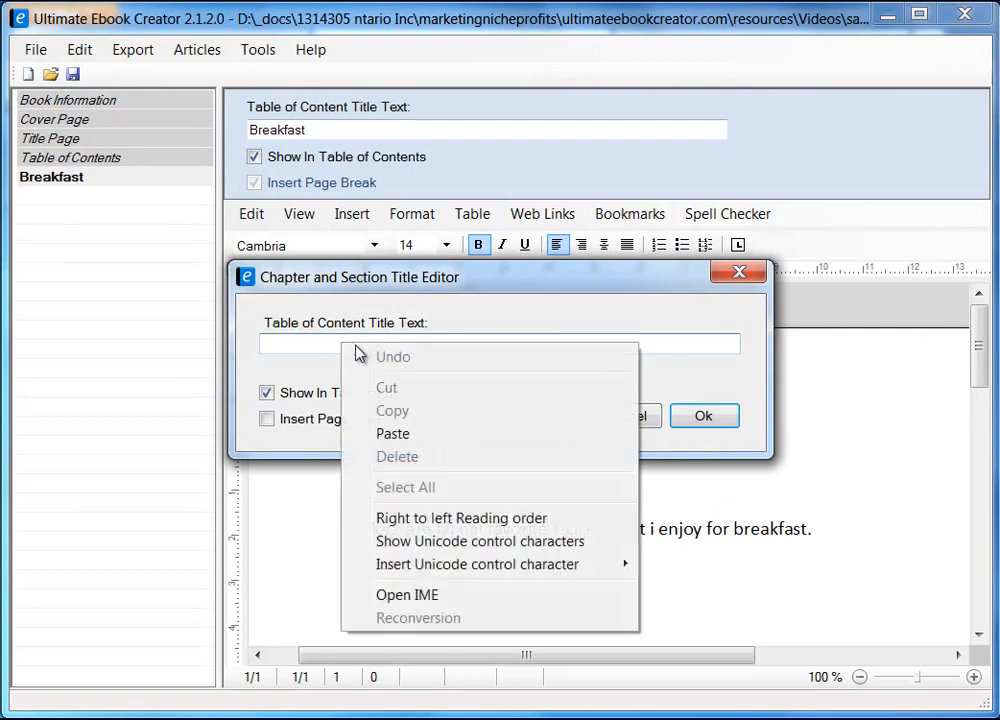
Paste 'Easy Broccoli Quiche' as the section title with a page break and create the section
click(400, 435)
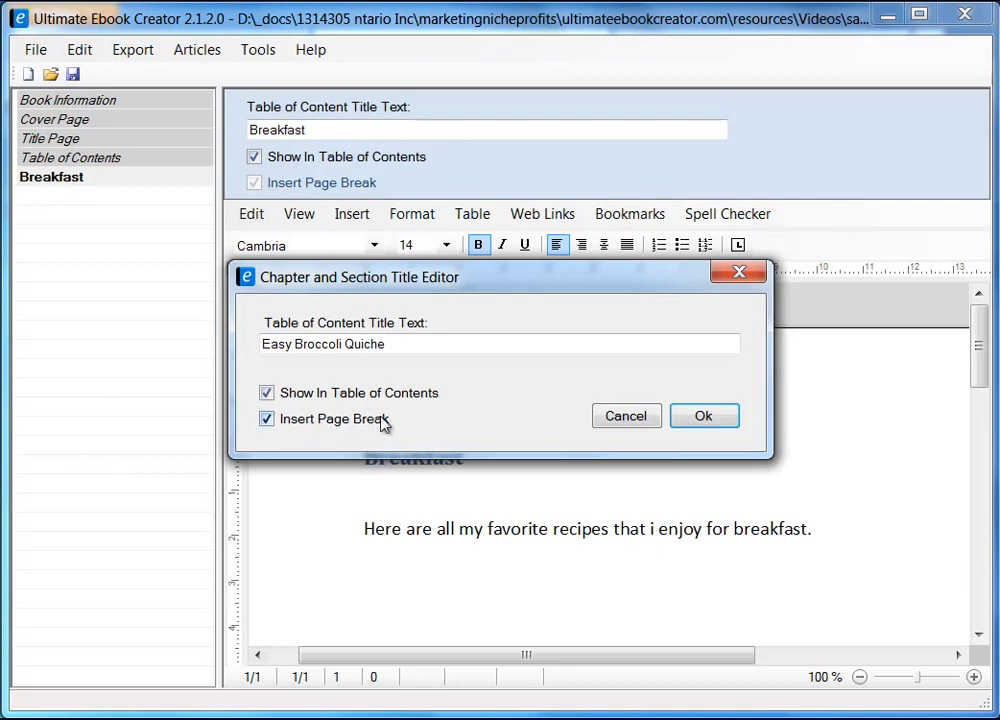
drag(444, 284, 480, 274)
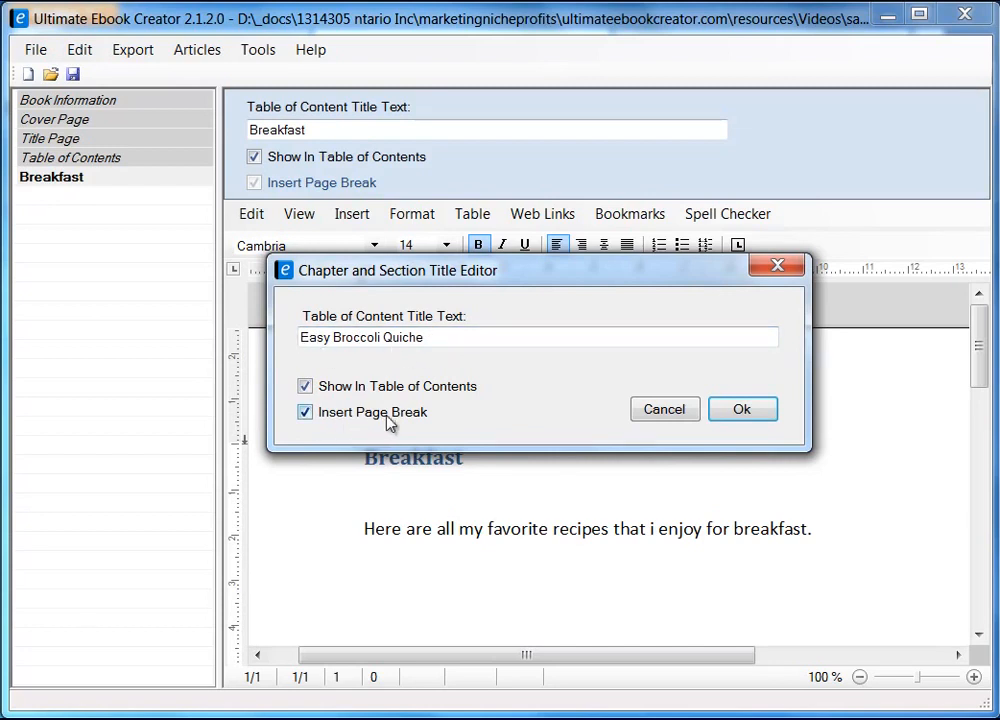
click(742, 410)
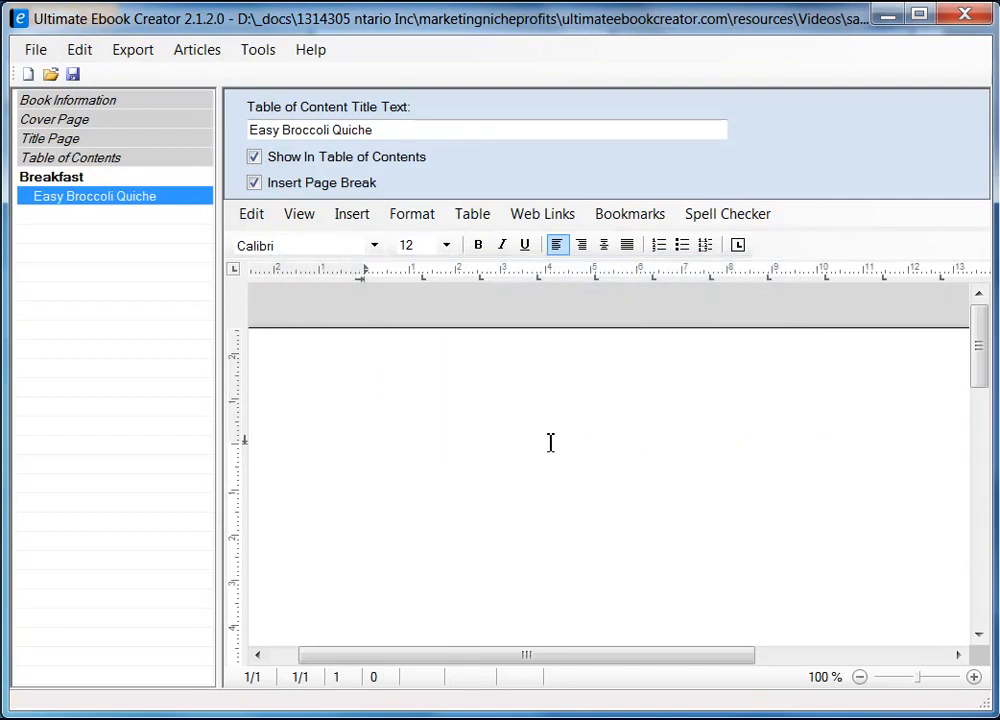
Type 'Easy Broccoli Quiche' as the first line of the new section's page
click(76, 179)
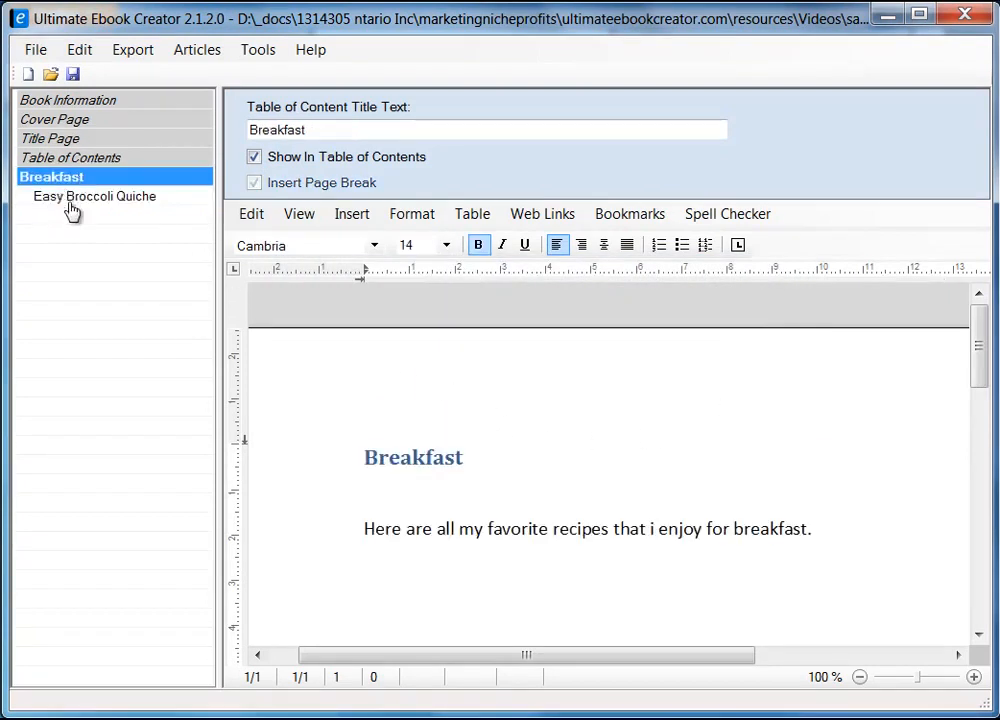
click(76, 201)
click(489, 444)
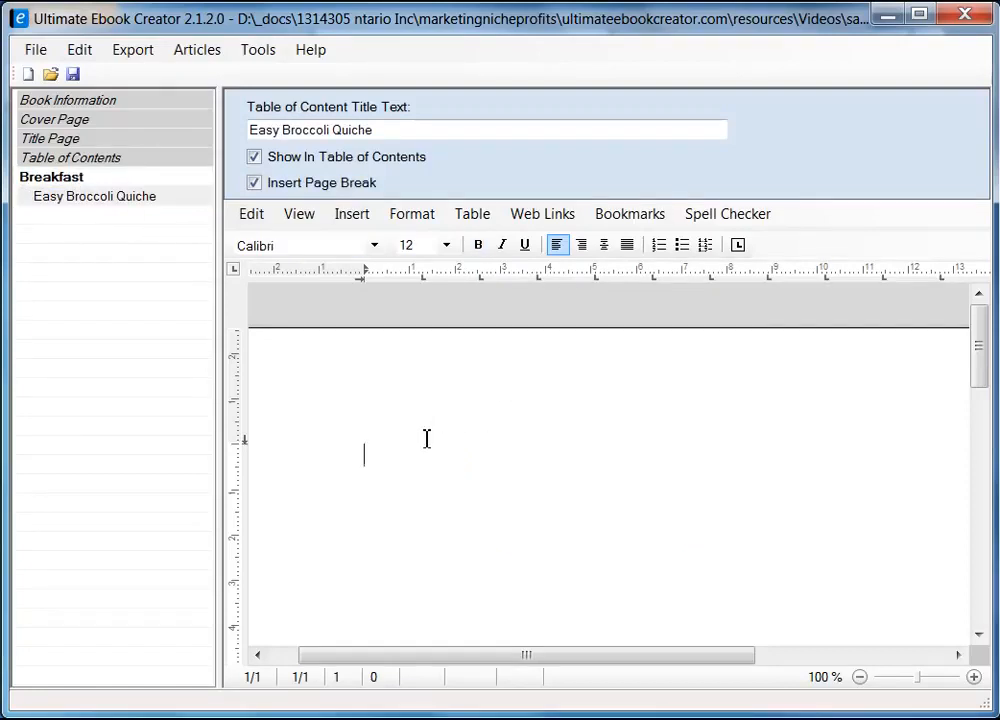
text(Easy Broccolie)
key(BackSpace)
text(Qui)
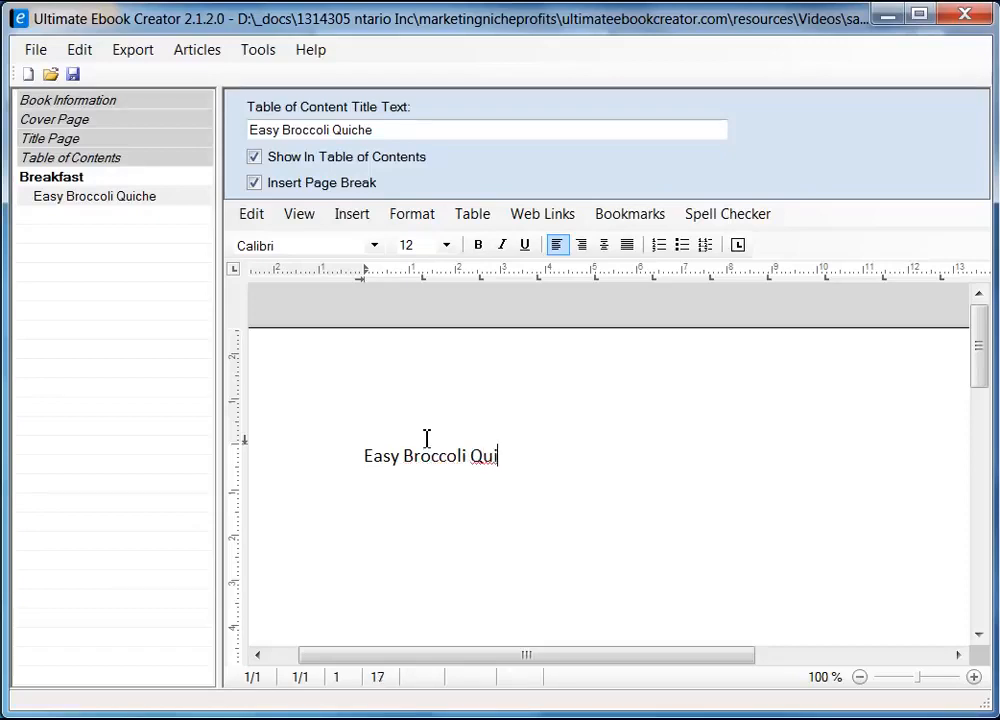
text(che)
key(alt+Tab)
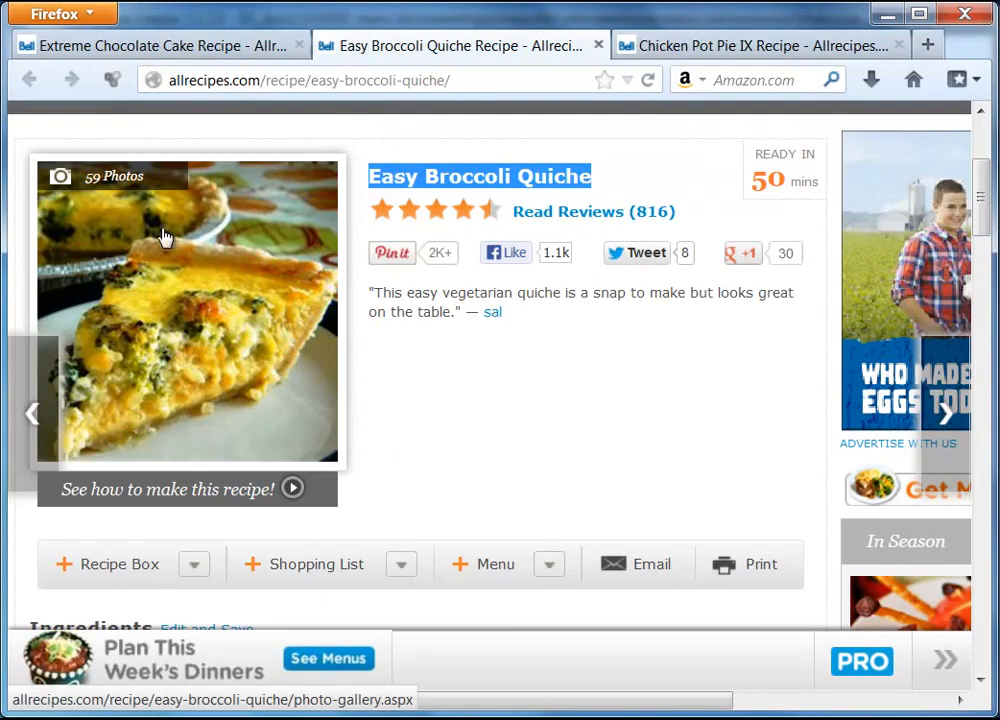
click(886, 15)
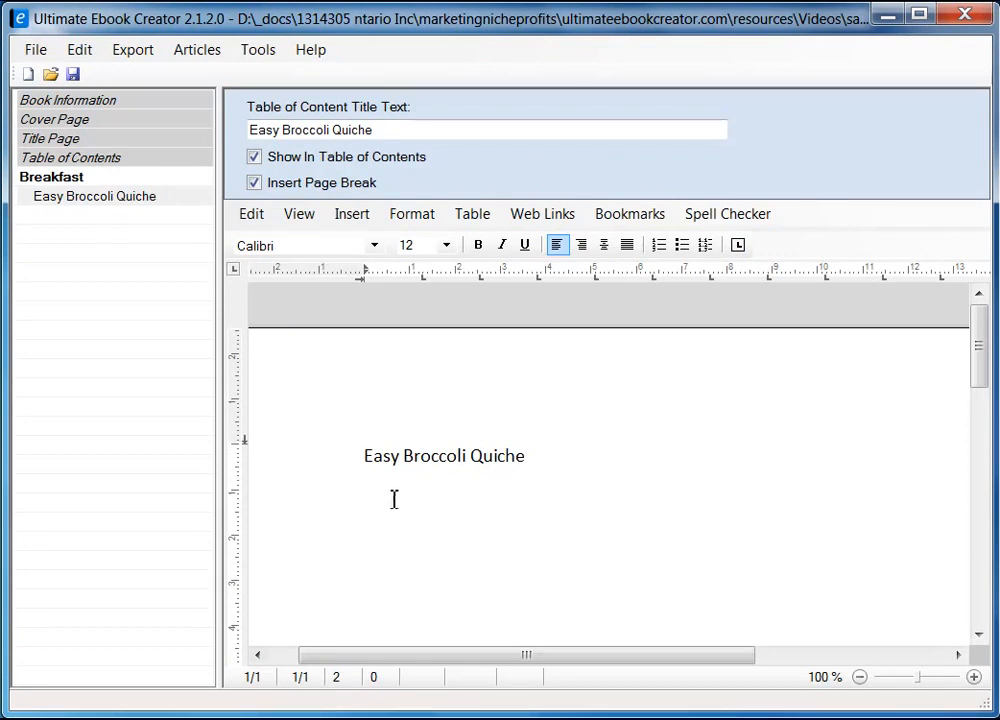
With the cursor on the line below the heading, choose Insert > Image
click(352, 213)
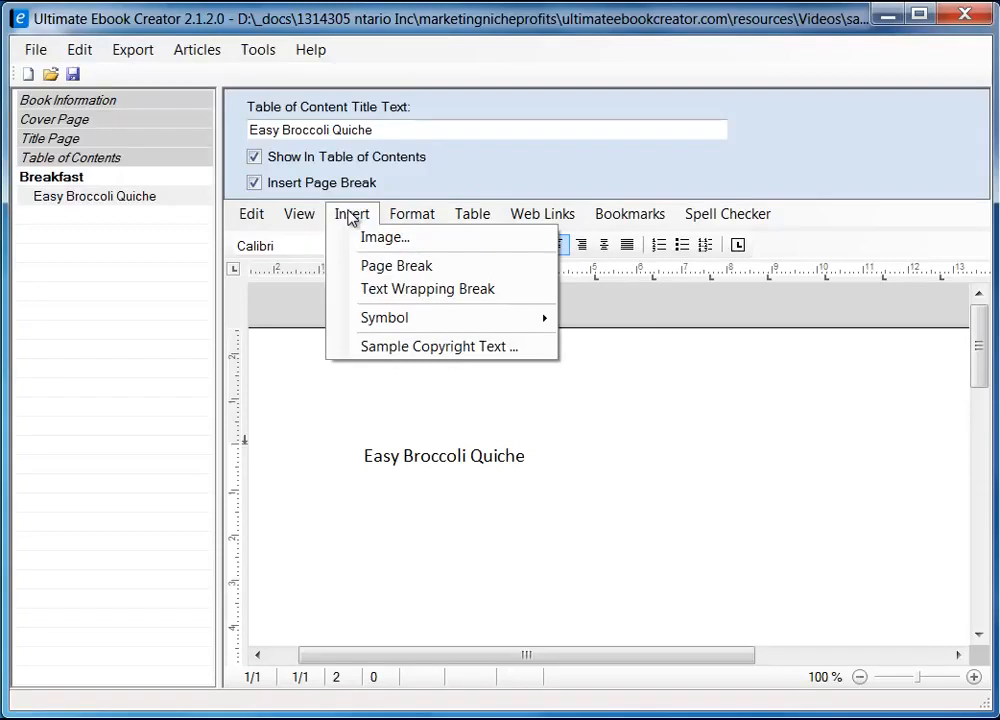
click(375, 509)
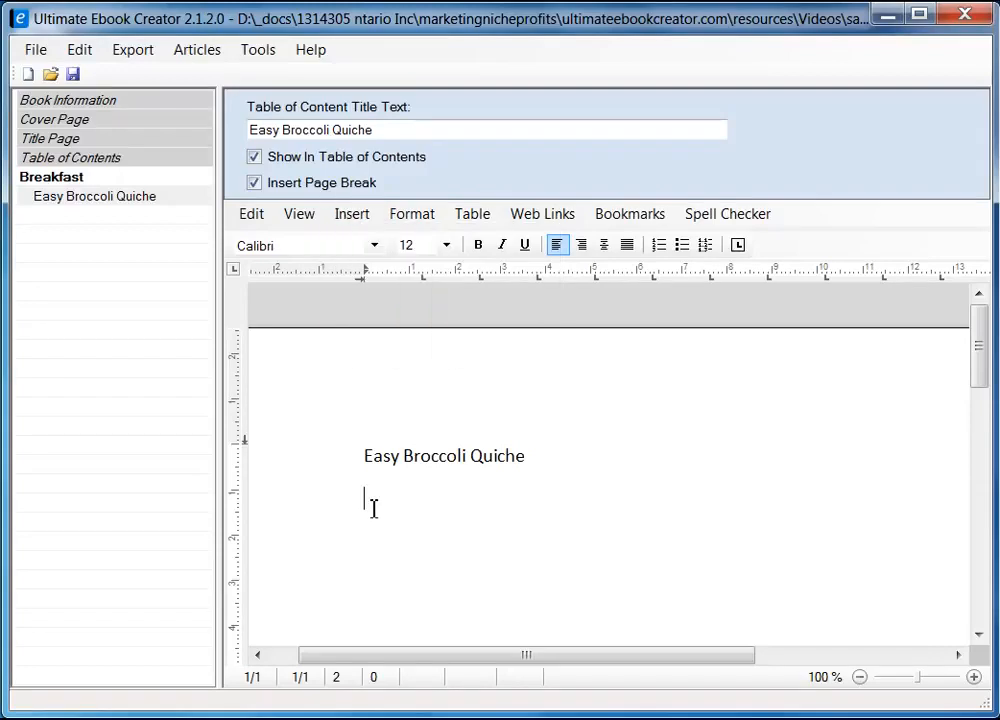
right_click(370, 513)
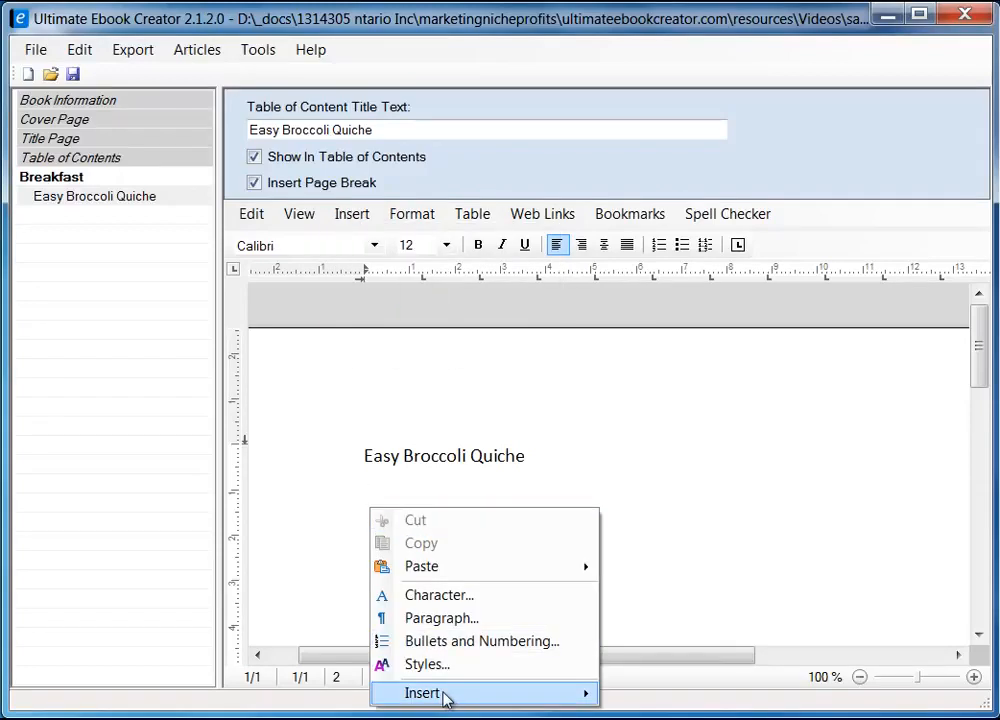
mouse_move(442, 697)
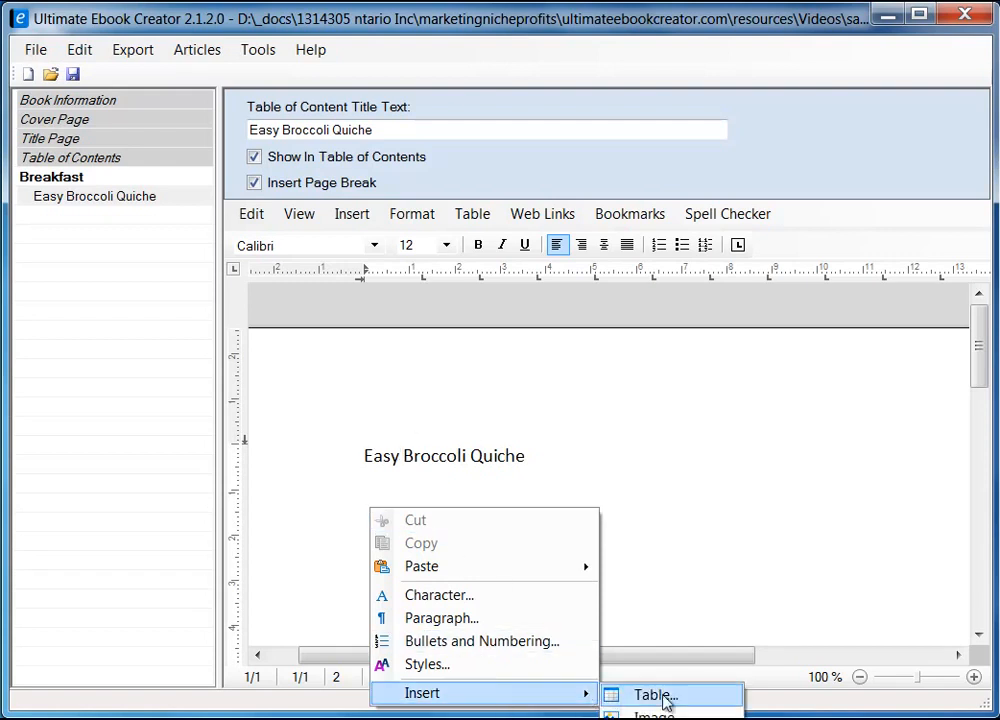
click(362, 474)
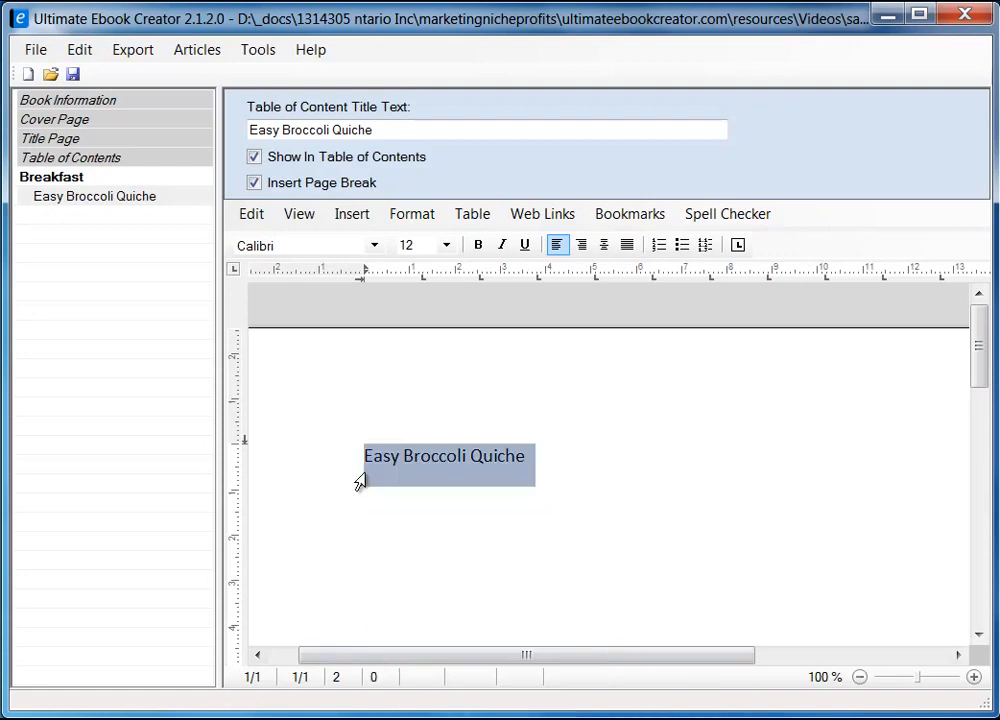
click(394, 508)
click(341, 216)
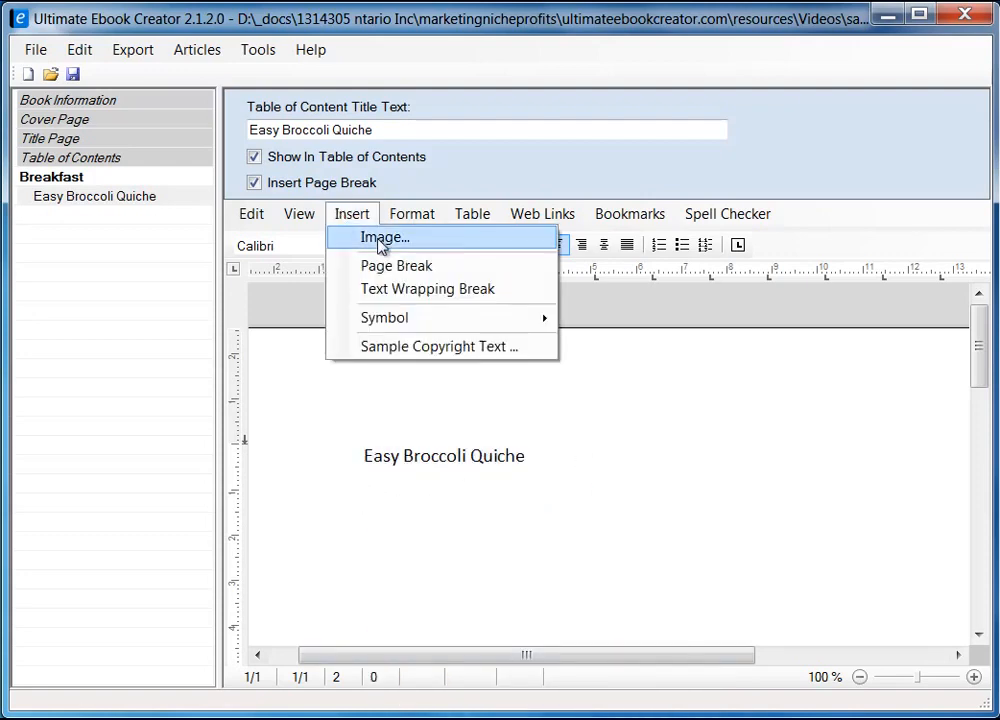
click(380, 241)
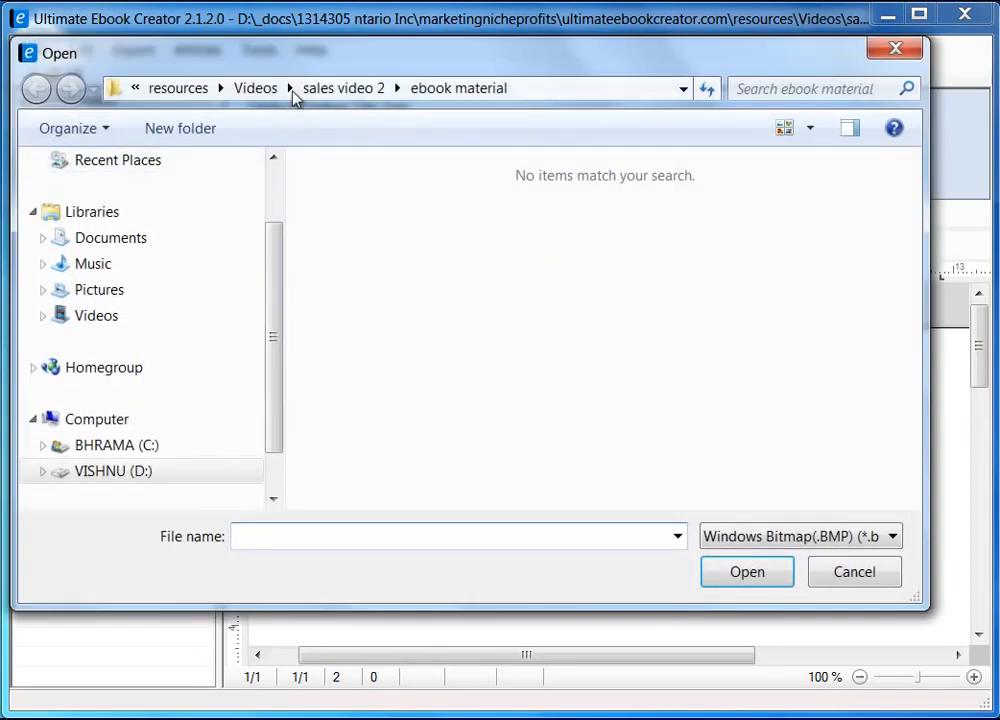
Insert the JPEG photo quiche.jpg below the Easy Broccoli Quiche line
drag(365, 50, 400, 70)
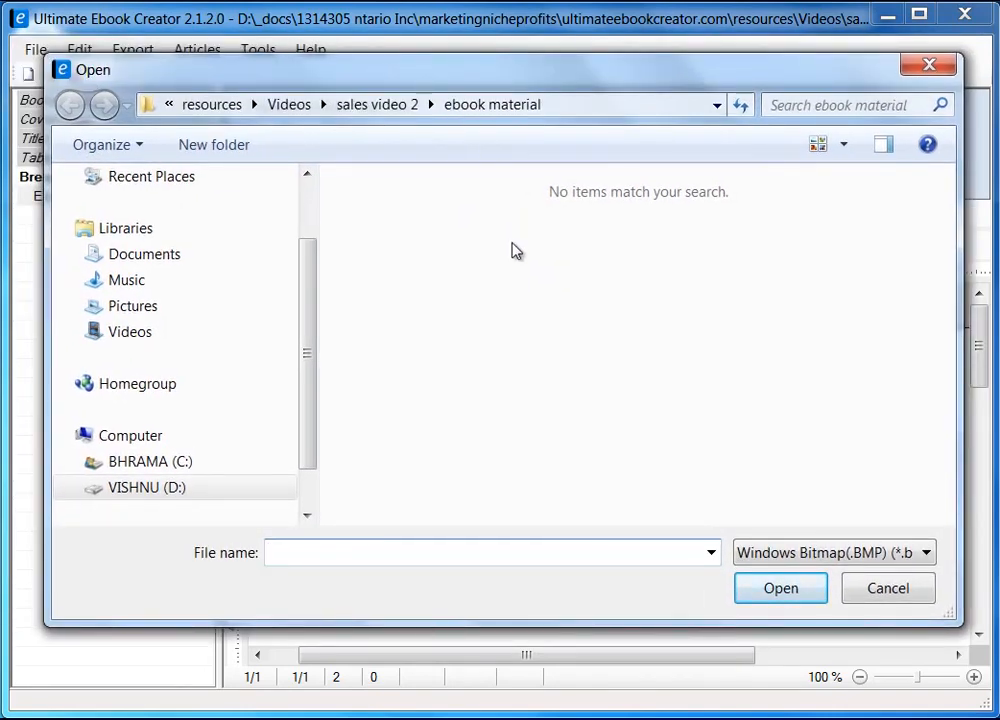
click(927, 556)
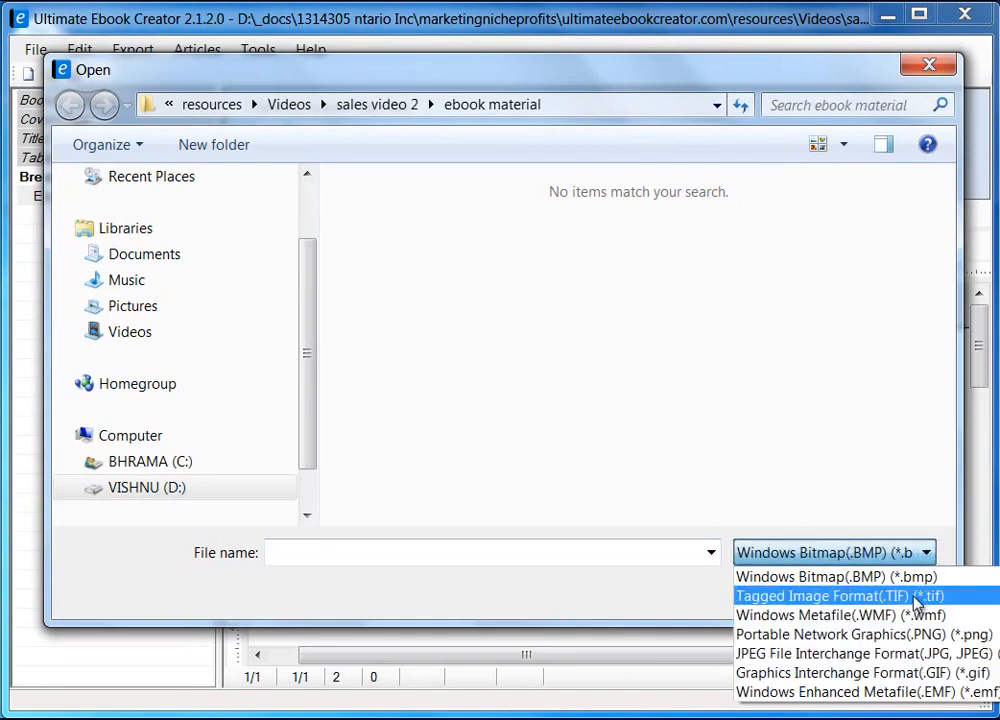
click(934, 654)
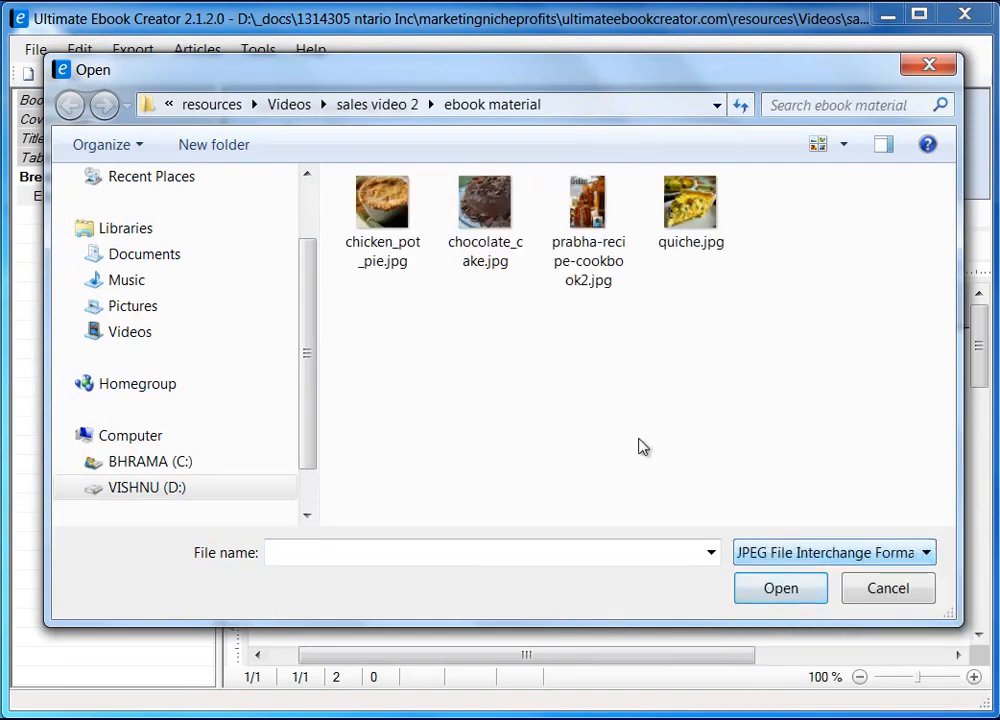
click(683, 221)
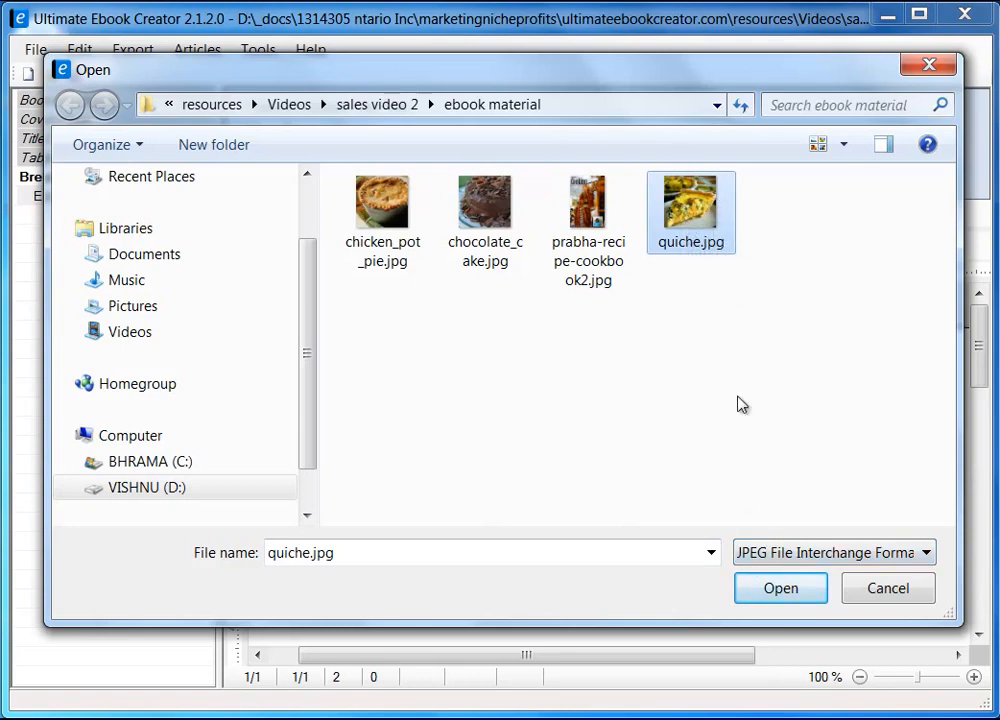
click(797, 595)
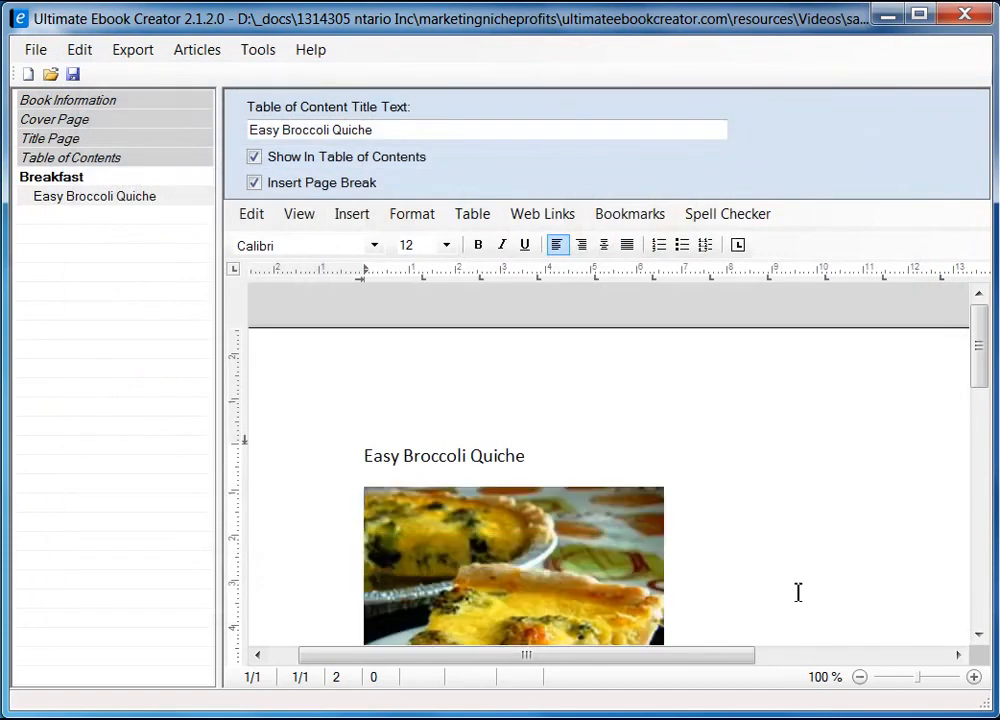
Style the Easy Broccoli Quiche title line as Heading 2
drag(980, 357, 982, 388)
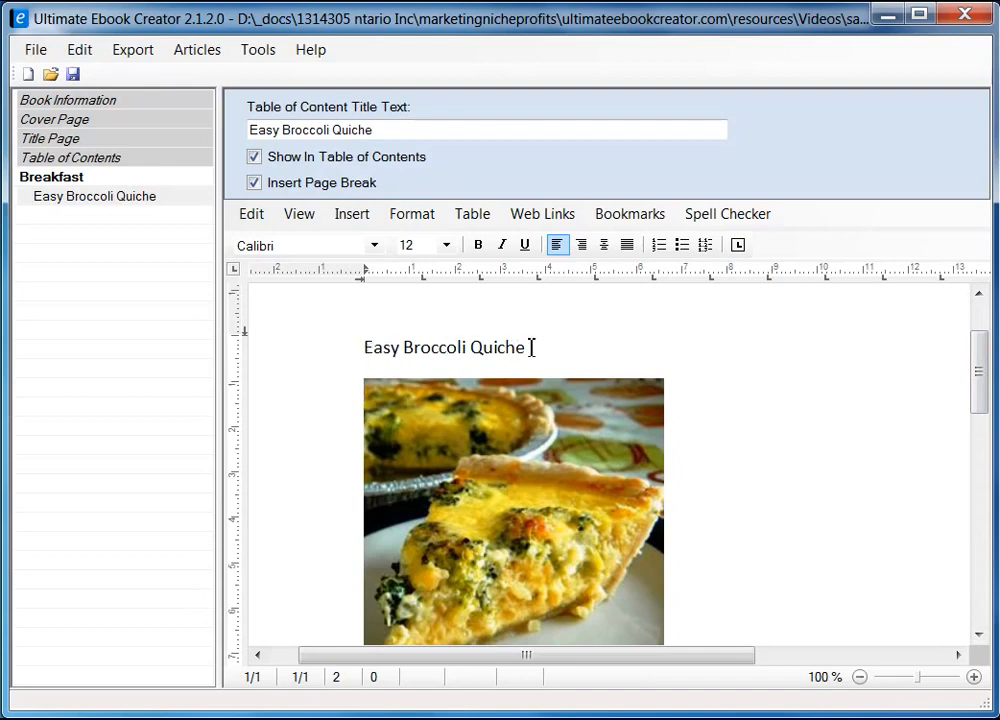
click(308, 350)
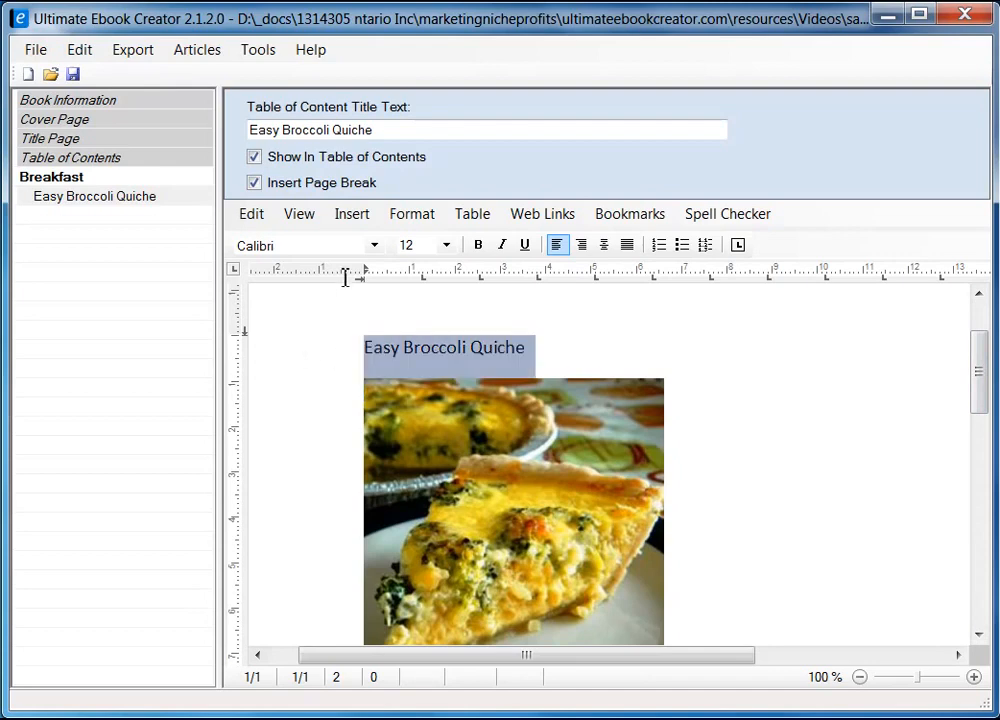
click(412, 213)
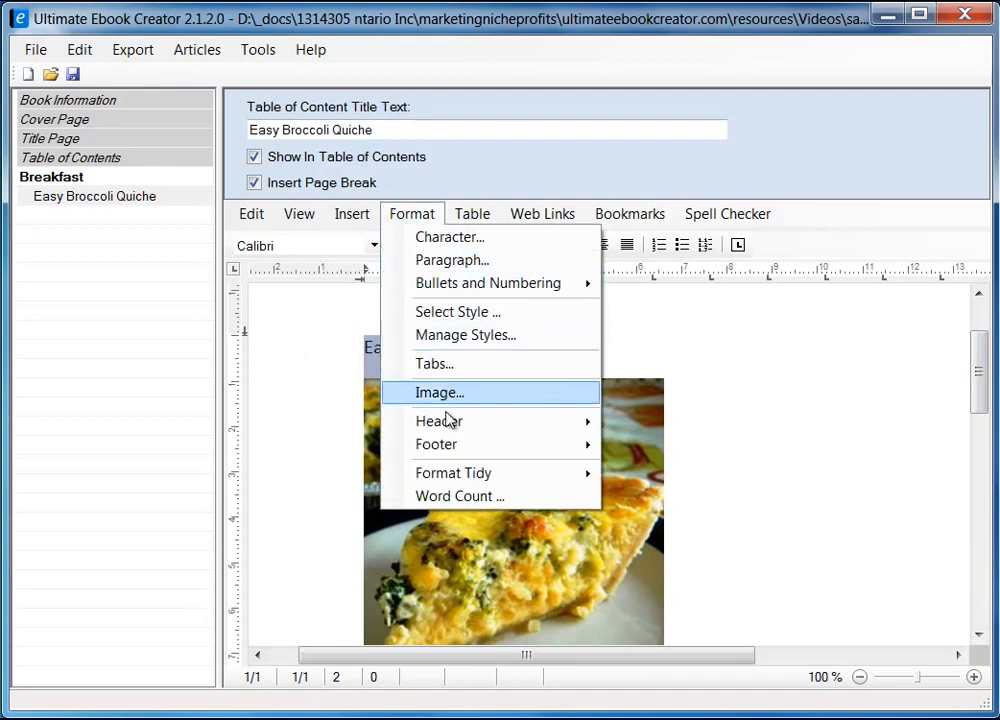
mouse_move(450, 424)
click(460, 313)
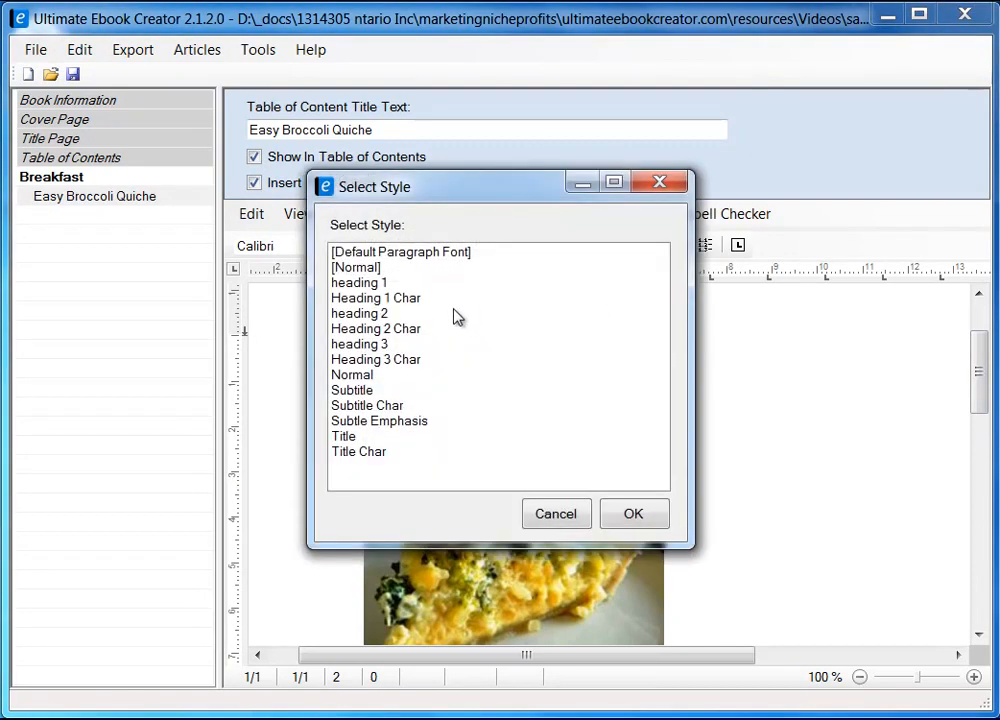
click(382, 315)
click(636, 513)
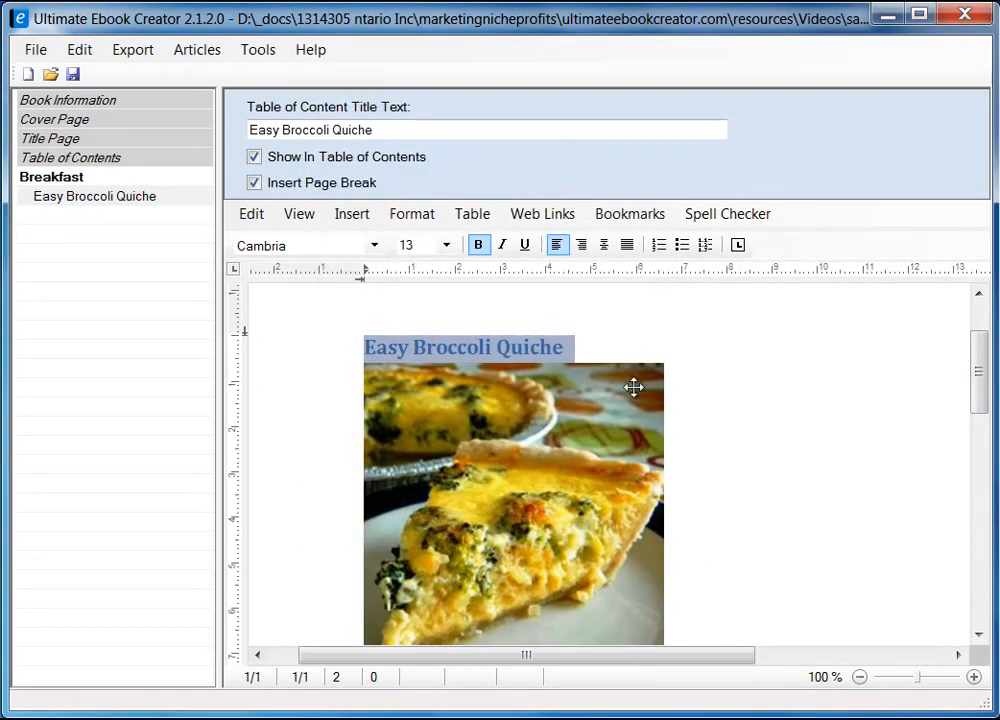
click(609, 347)
Add an empty line below the heading and select the quiche photo
key(Return)
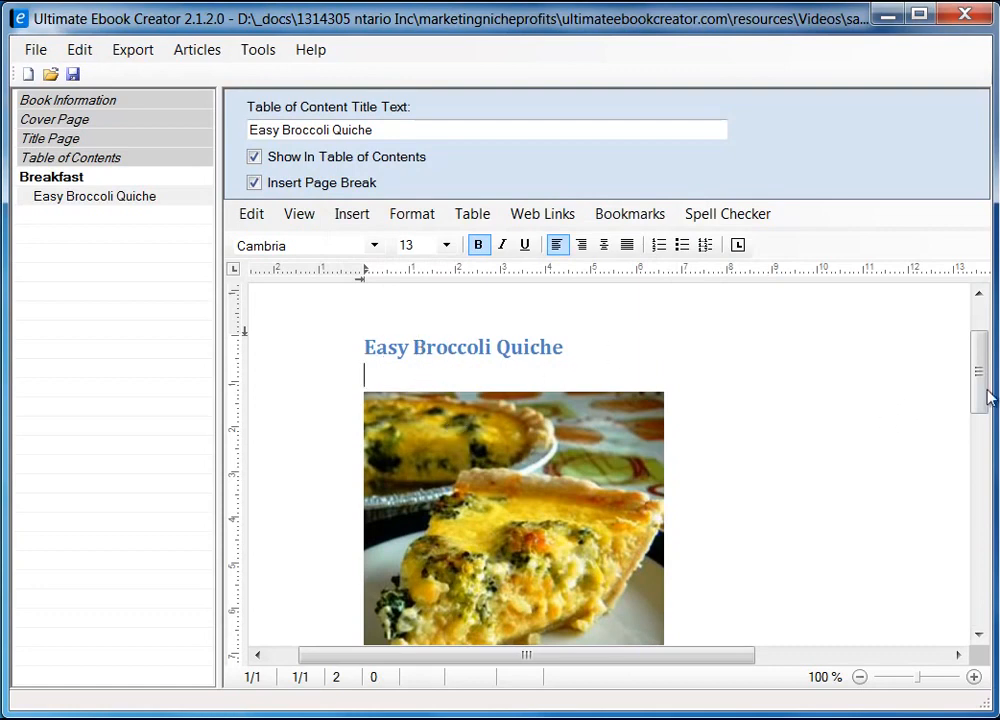
mouse_move(987, 398)
mouse_down()
mouse_move(985, 422)
mouse_move(982, 403)
mouse_up()
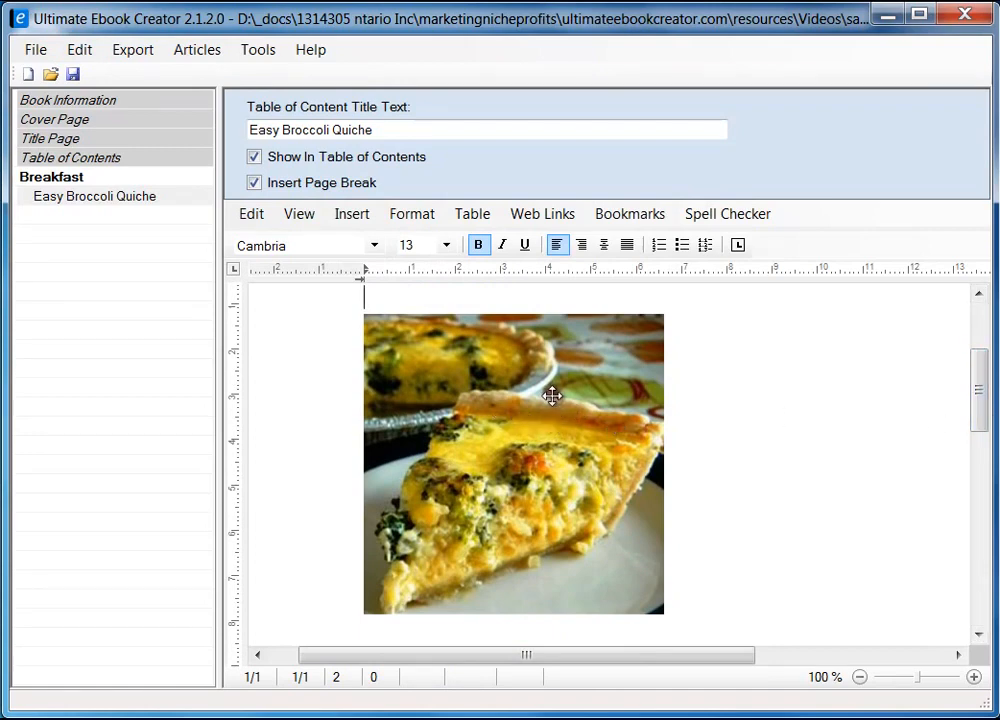
click(498, 406)
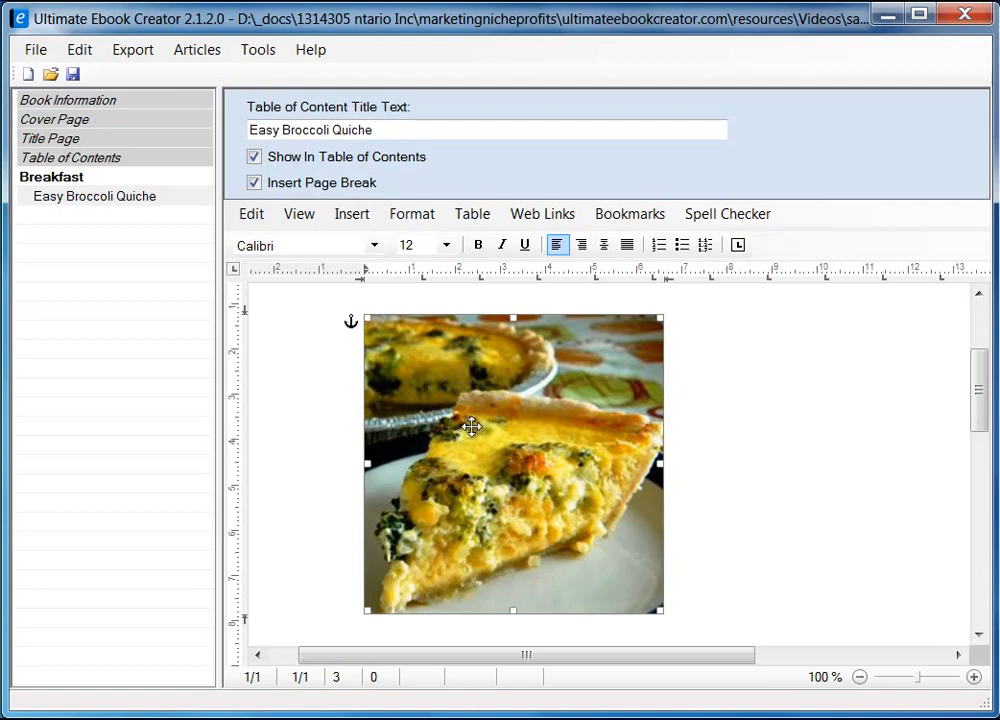
Set the quiche photo's saving option to Embed data in document at 96 dpi
right_click(450, 374)
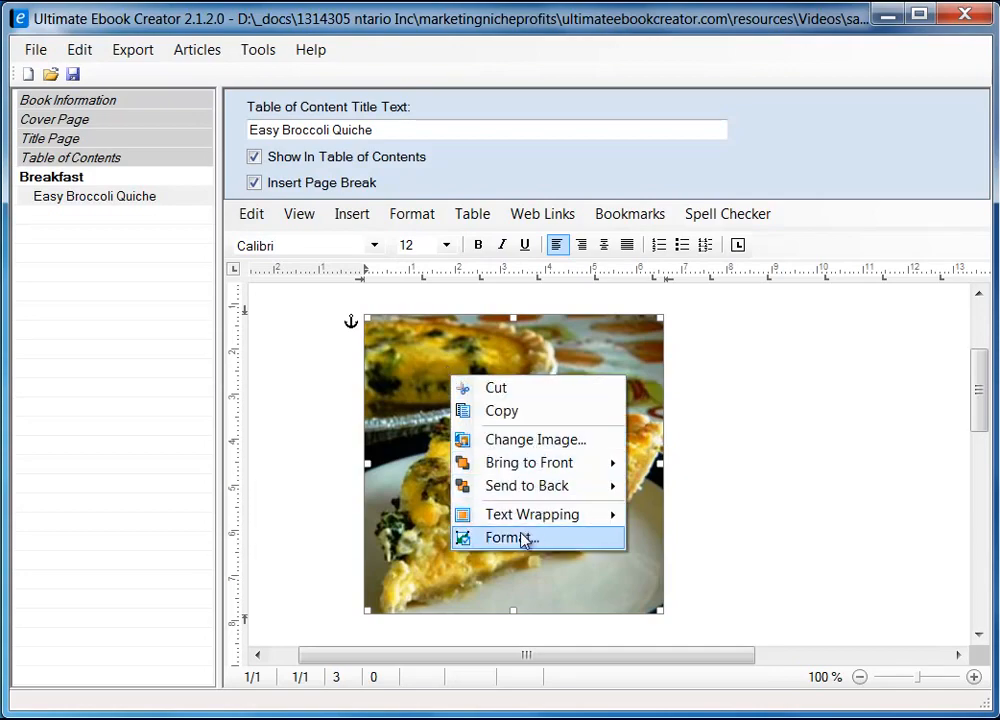
click(510, 538)
drag(342, 180, 609, 170)
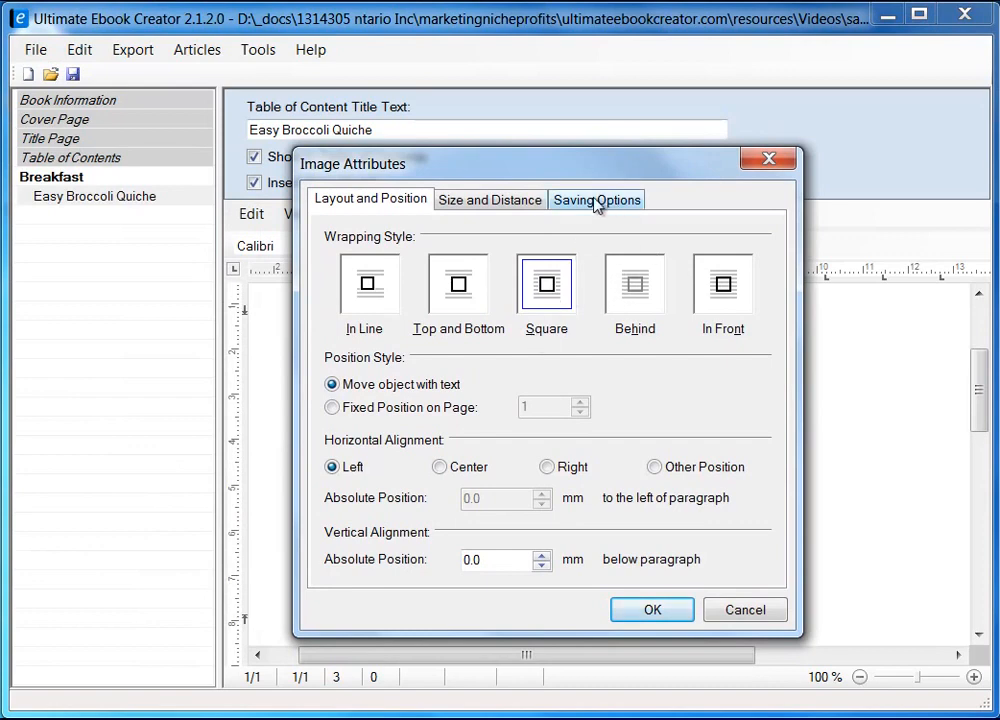
click(601, 204)
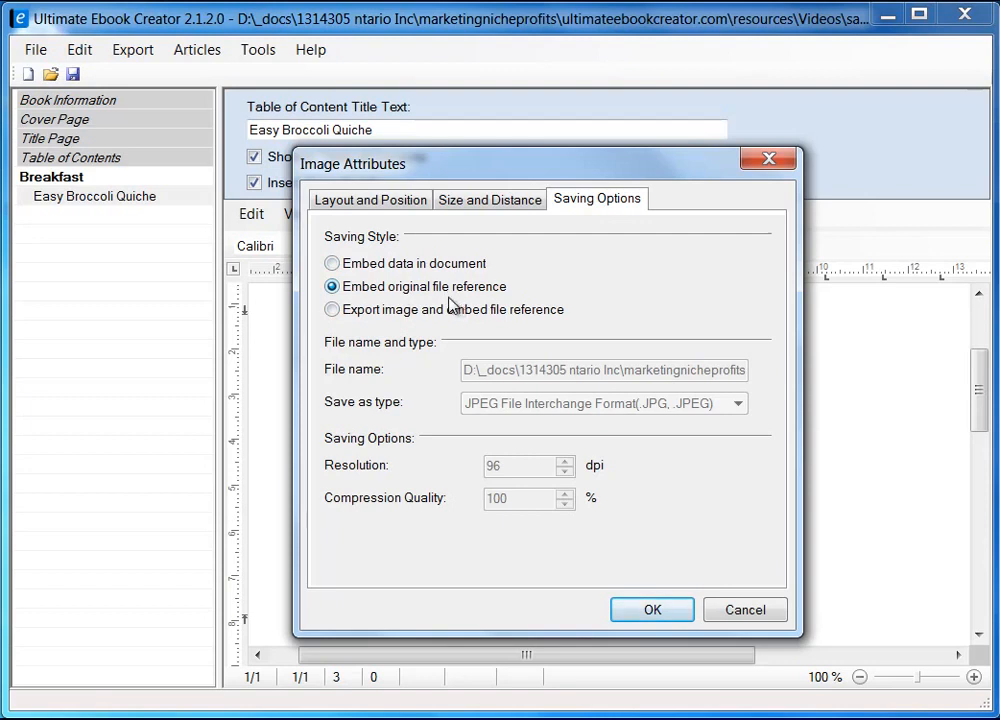
click(340, 264)
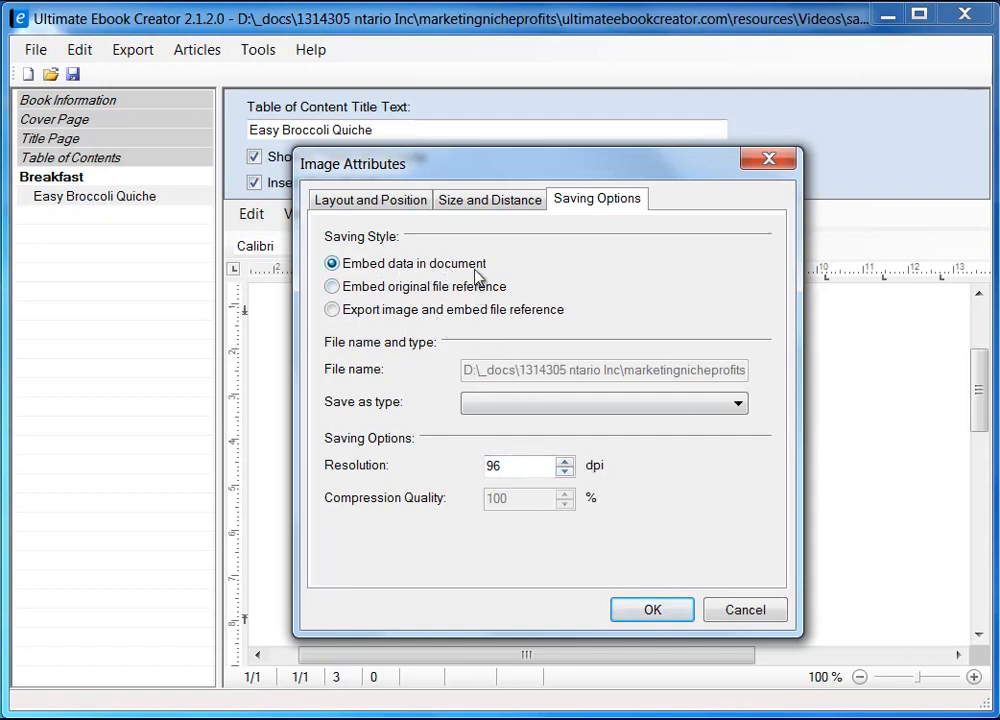
click(651, 612)
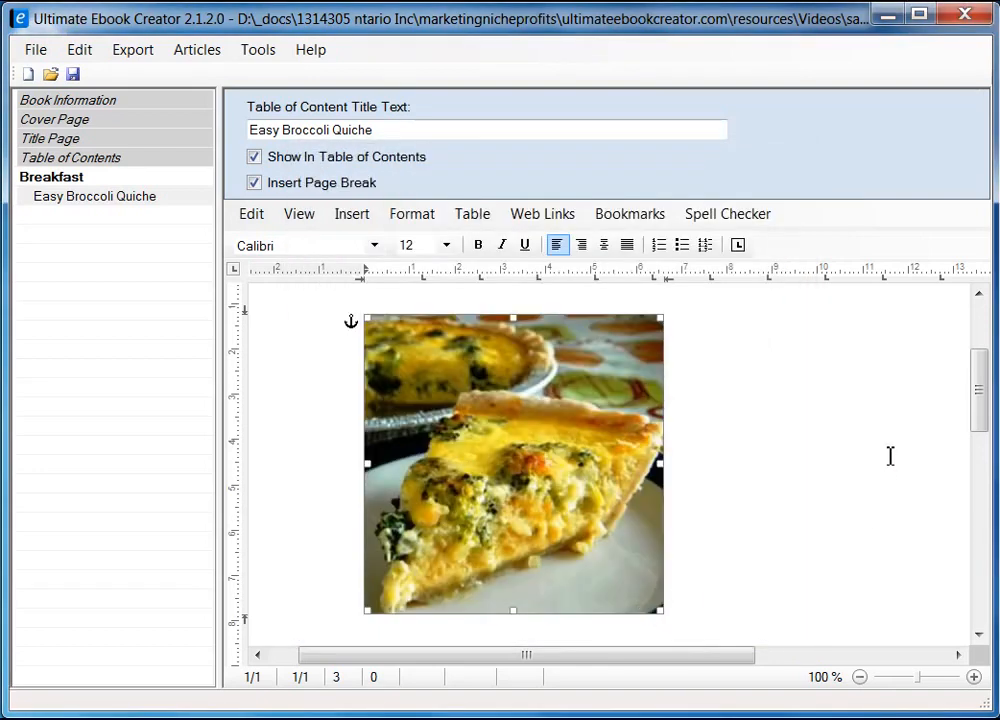
drag(980, 408, 982, 373)
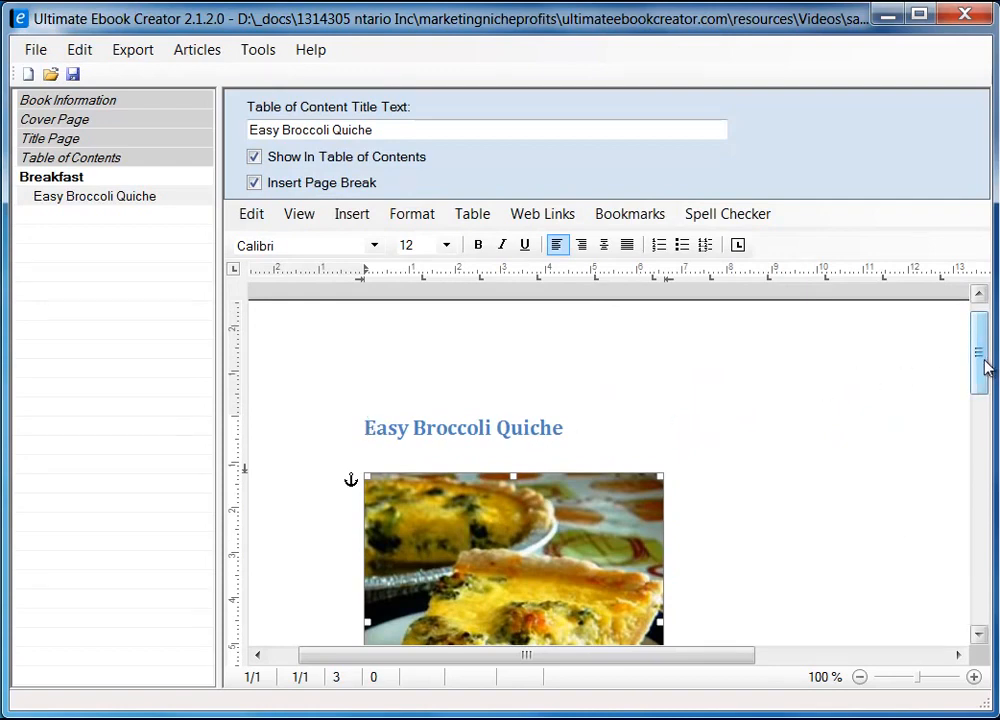
drag(985, 368, 978, 400)
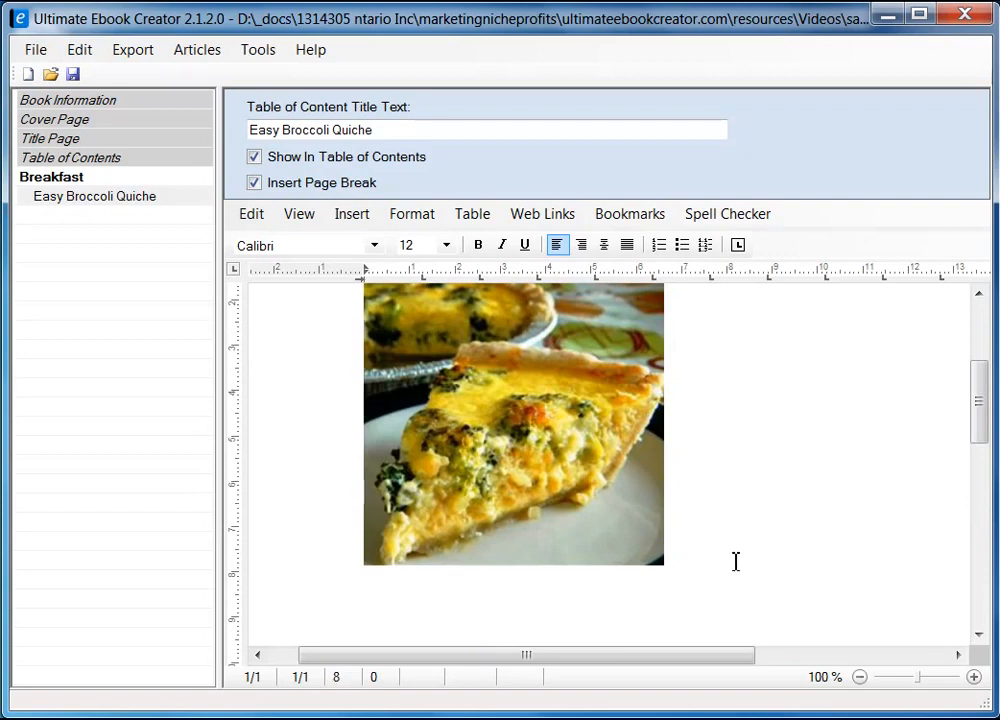
key(Down)
key(Down)
key(Down)
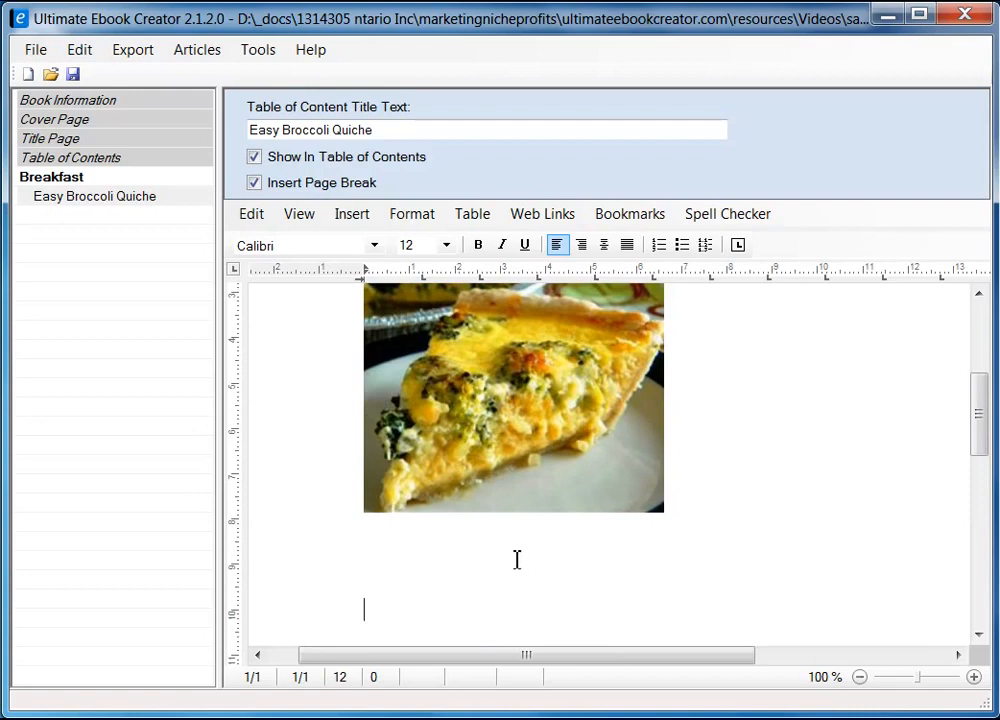
key(Up)
key(Up)
scroll(982, 444, down, 3)
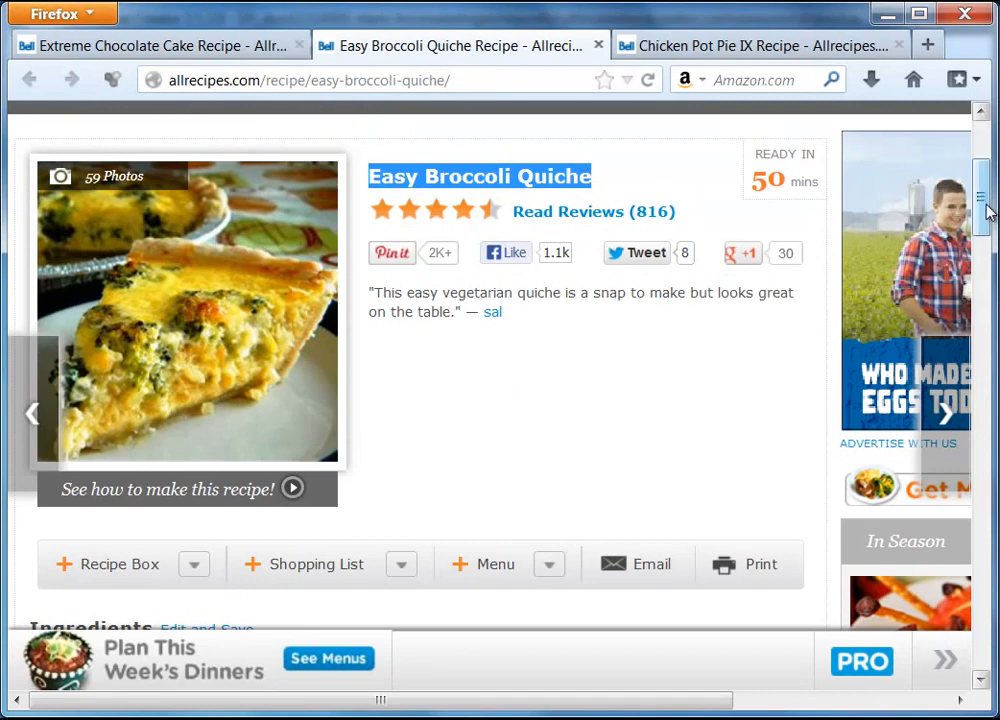
Copy the Ingredients heading from the Firefox quiche recipe page
drag(987, 210, 985, 279)
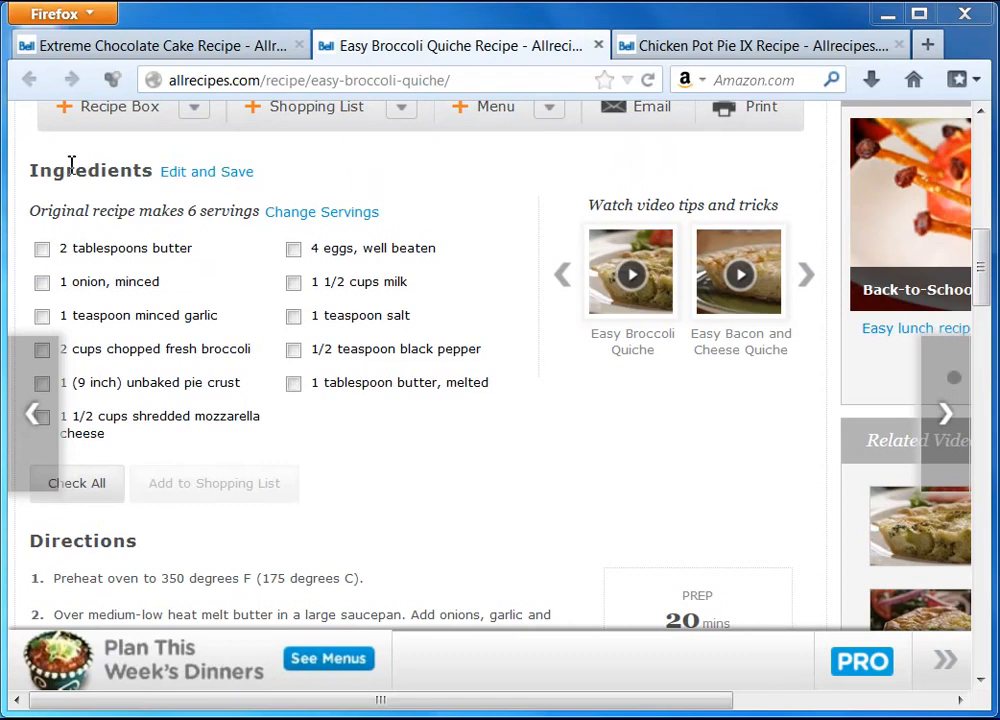
drag(29, 170, 152, 175)
right_click(138, 175)
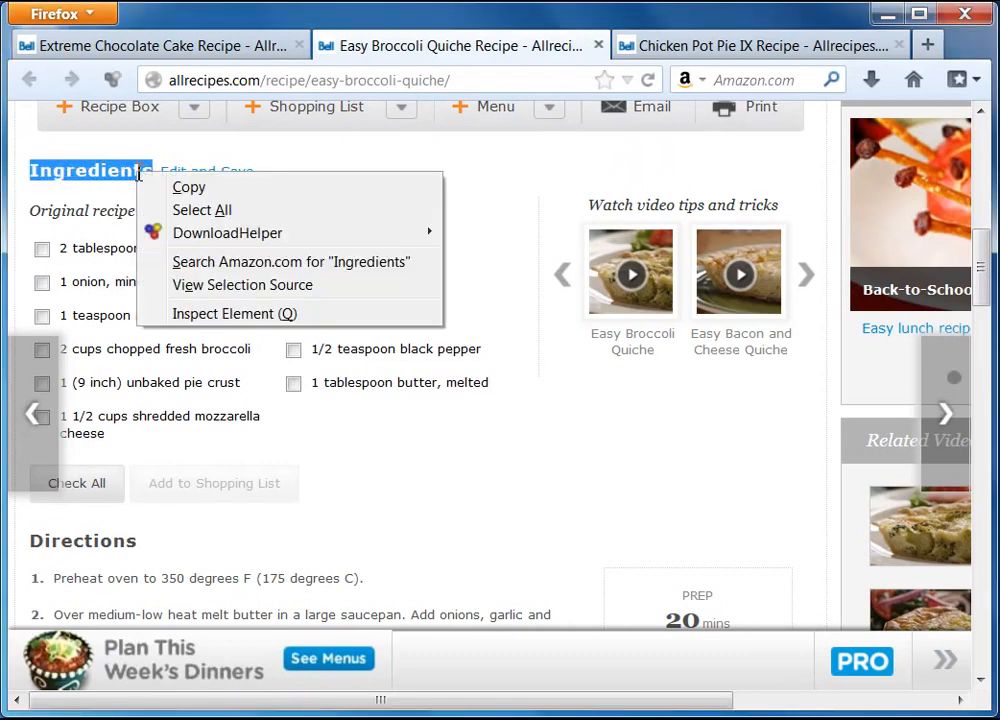
click(199, 189)
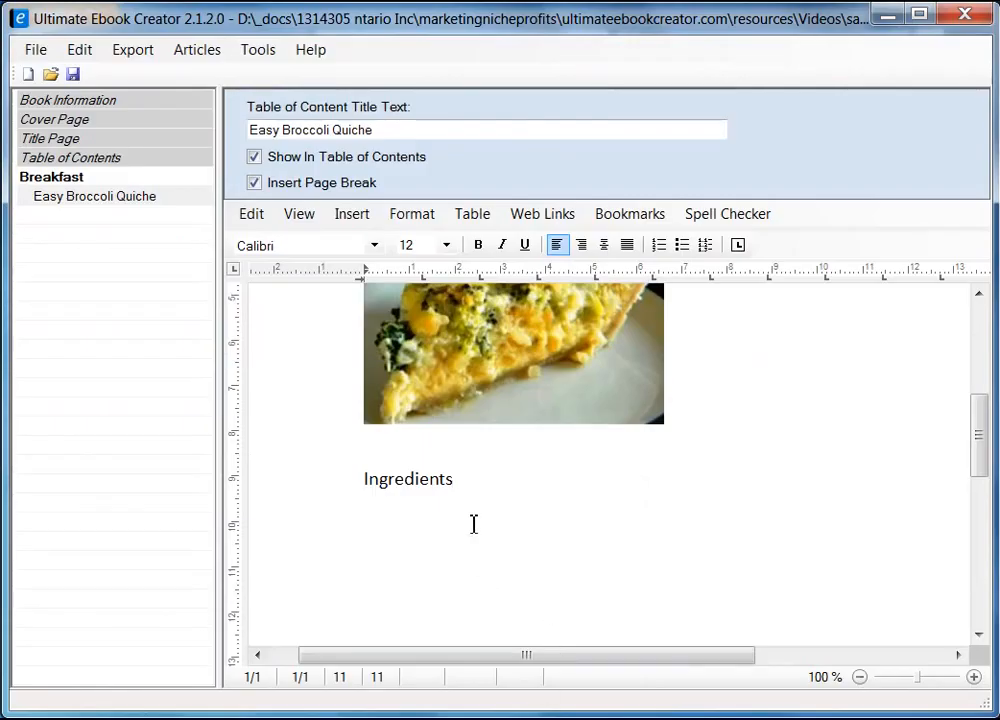
drag(460, 481, 324, 475)
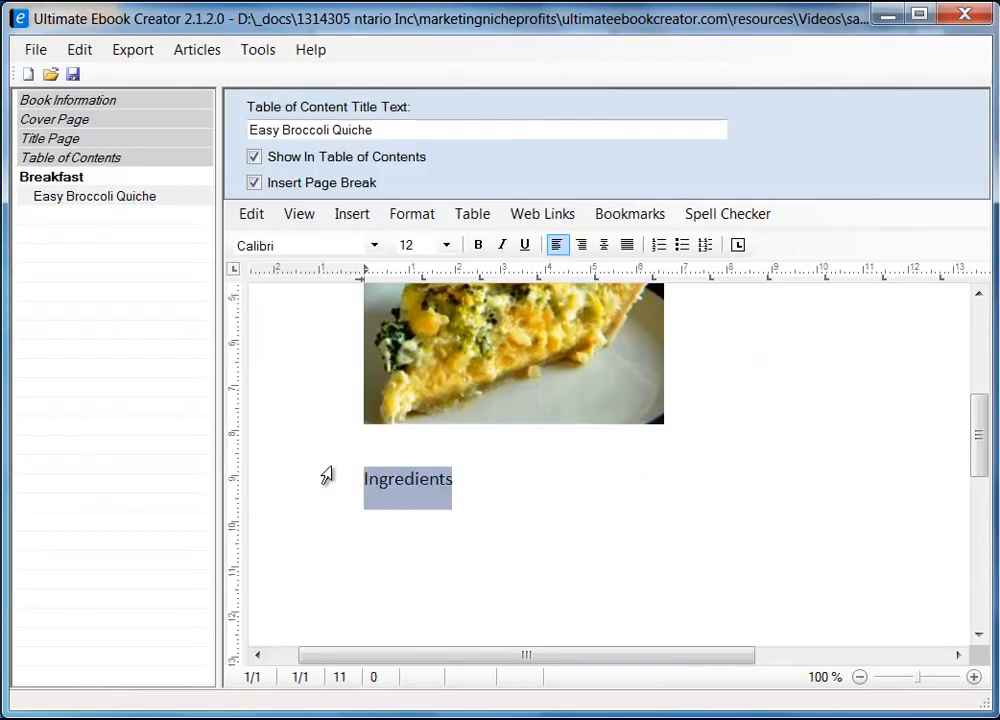
Delete the earlier pasted Ingredients text below the photo and bring up the Paste choices
key(Delete)
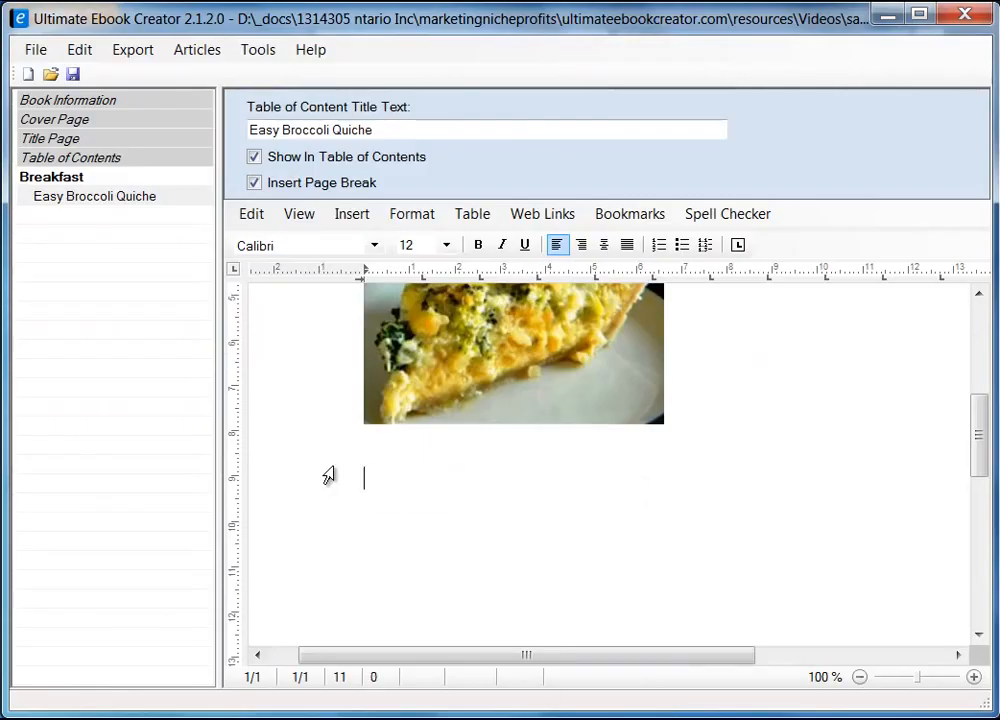
right_click(386, 483)
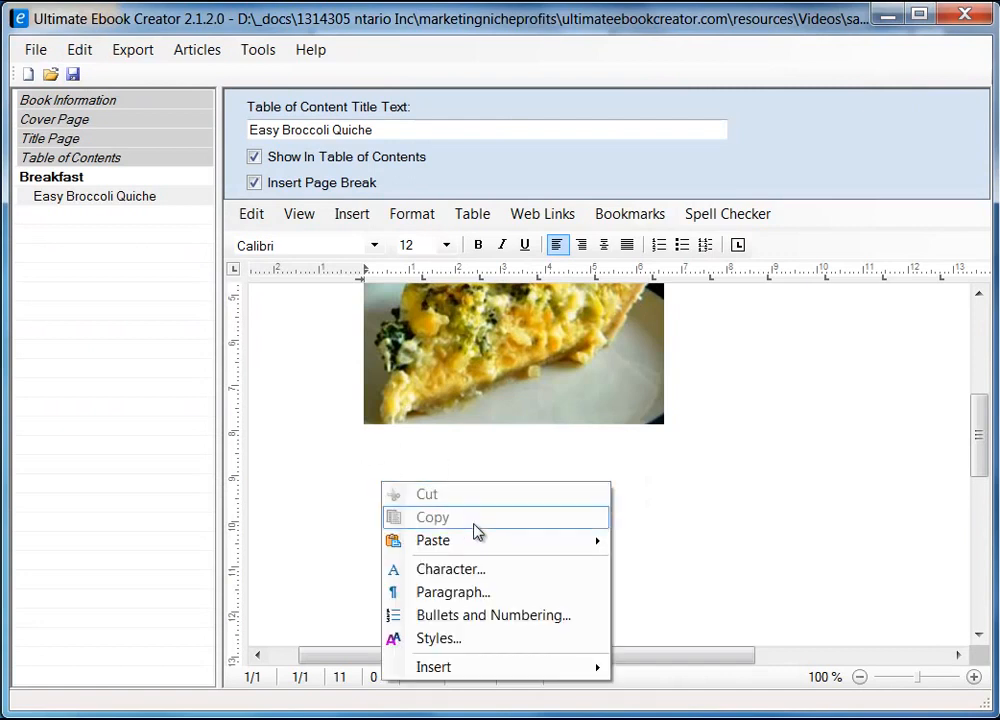
mouse_move(479, 541)
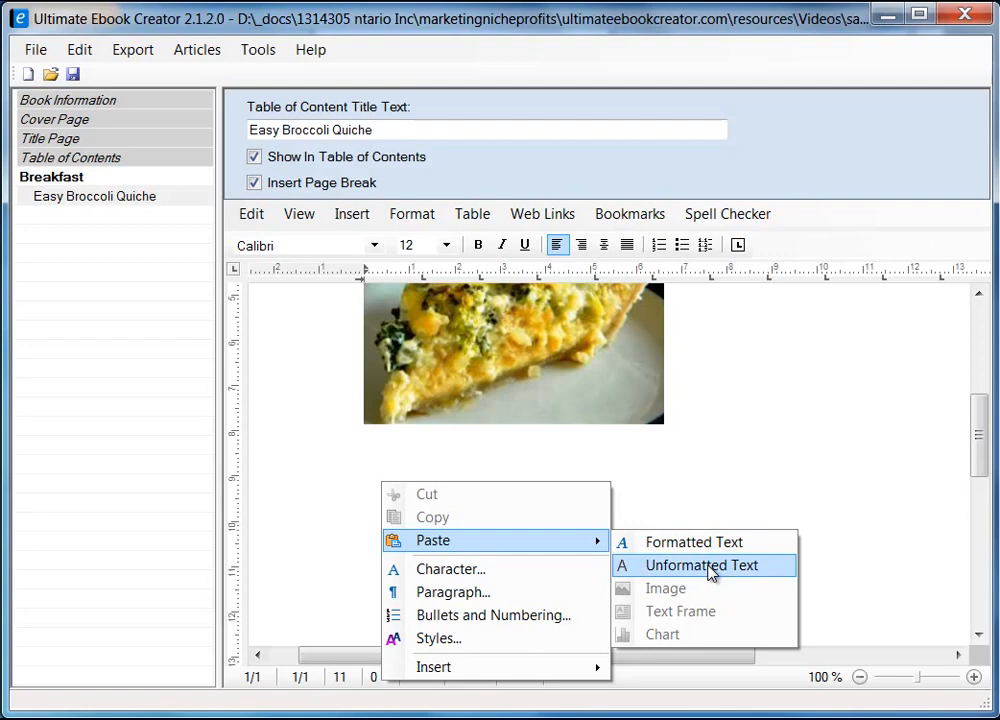
Paste 'Ingredients' as Unformatted Text below the quiche photo and add a blank line
click(710, 566)
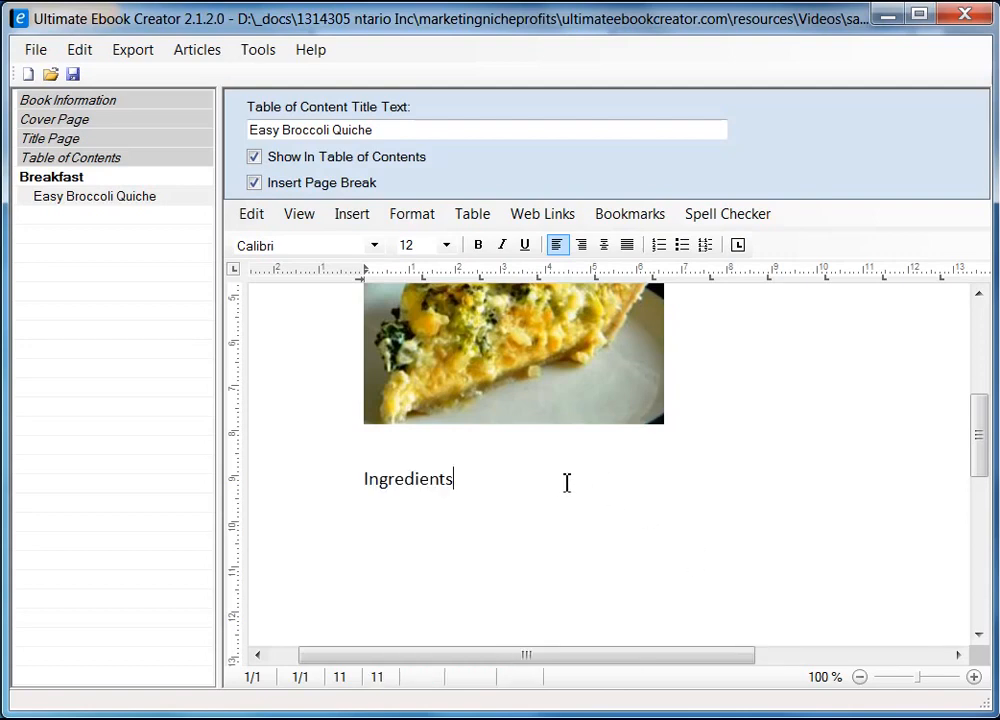
key(Return)
key(Return)
drag(984, 446, 984, 480)
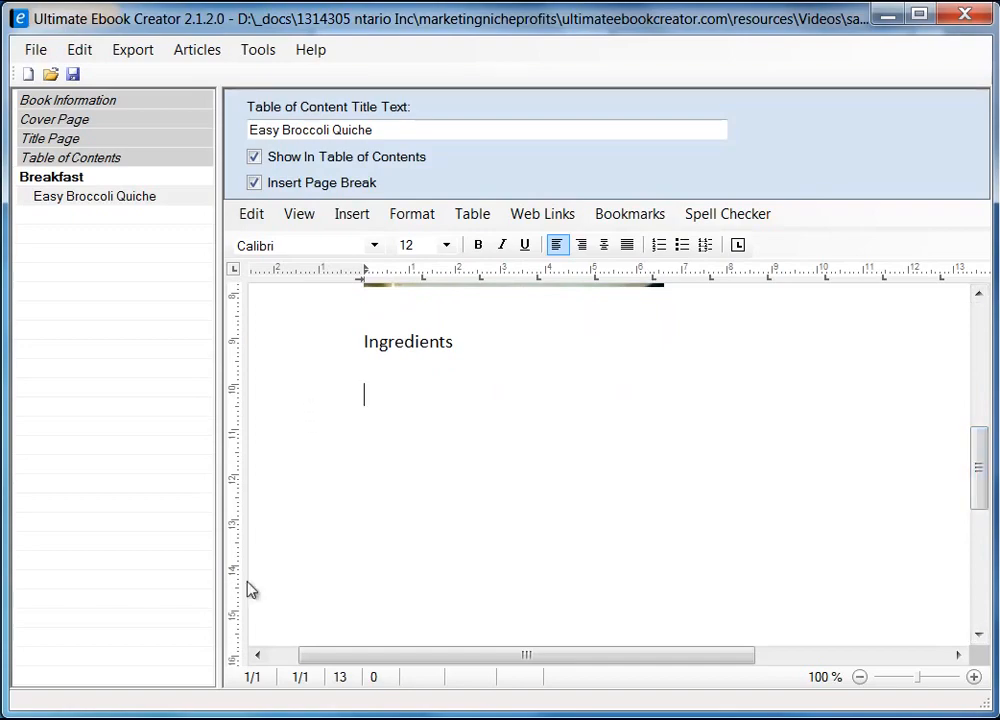
Copy the line 'Original recipe makes 6 servings' from the Firefox recipe page
key(alt+Tab)
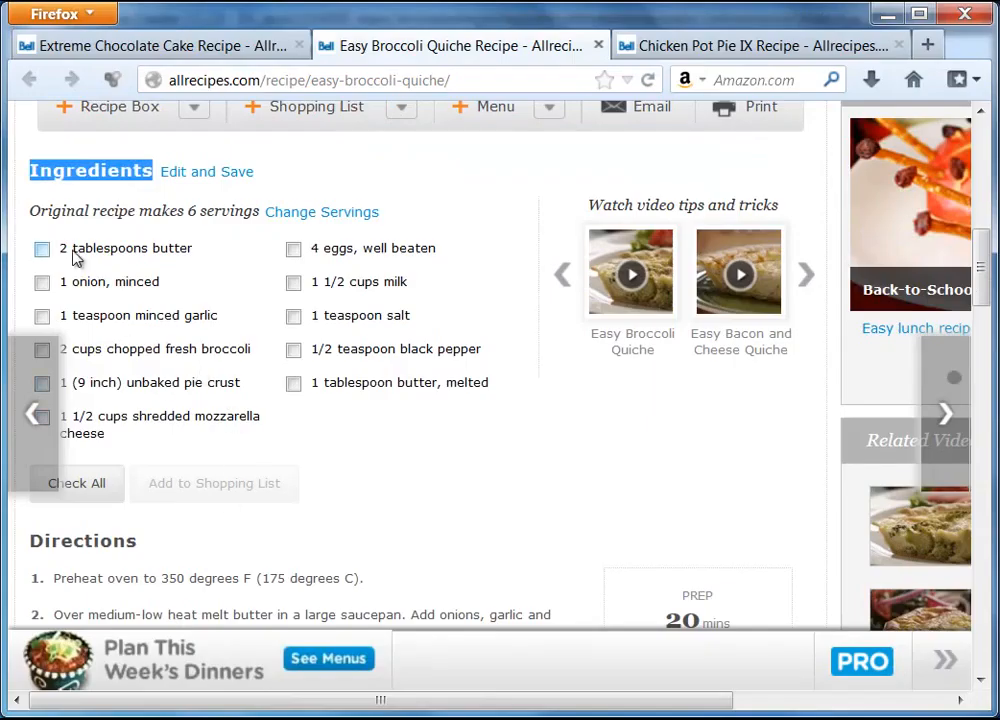
click(62, 251)
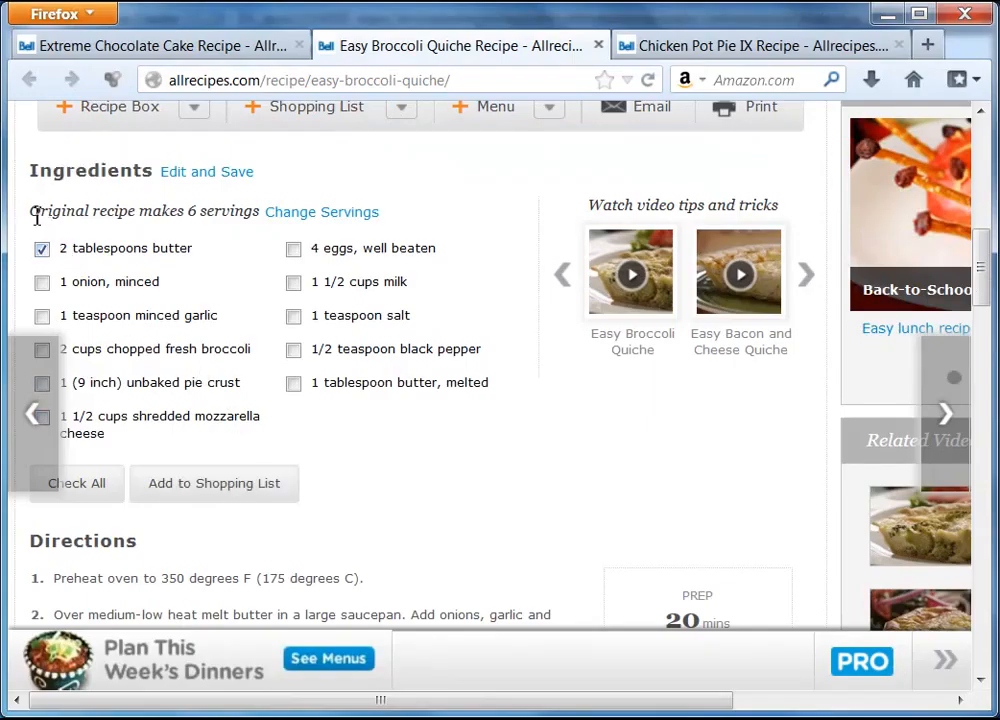
drag(29, 210, 243, 207)
click(188, 205)
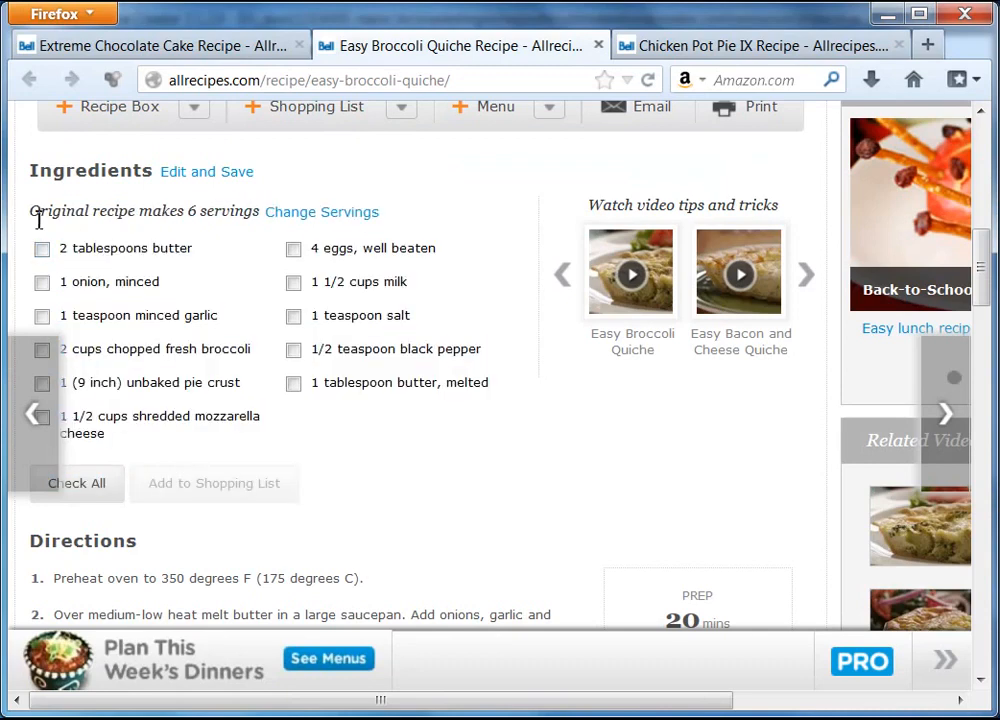
drag(30, 209, 259, 210)
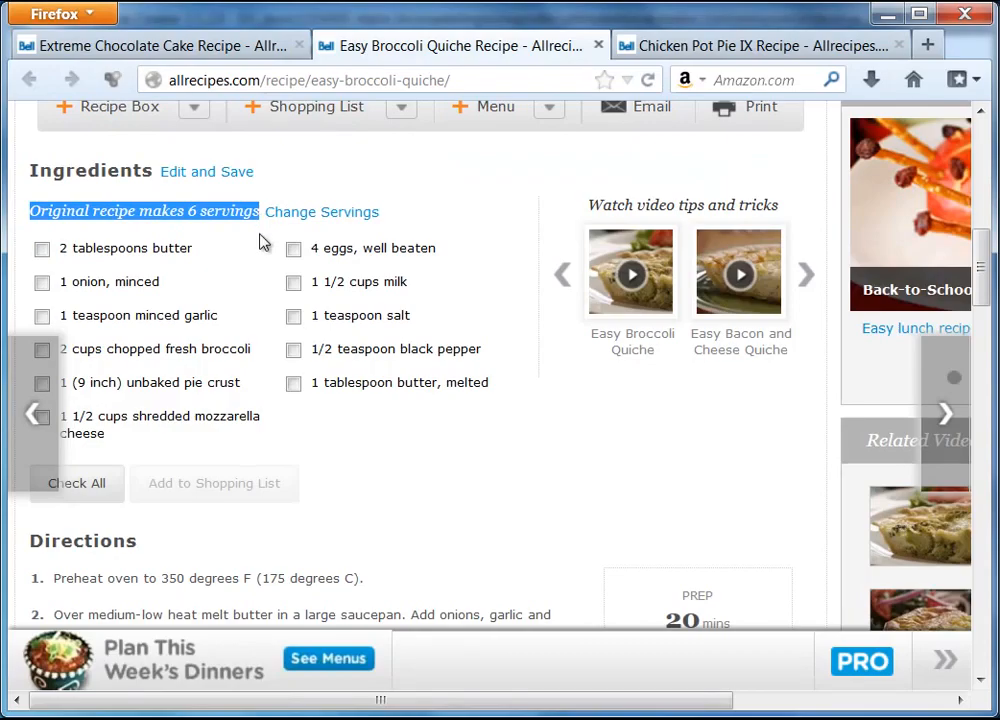
key(alt+Tab)
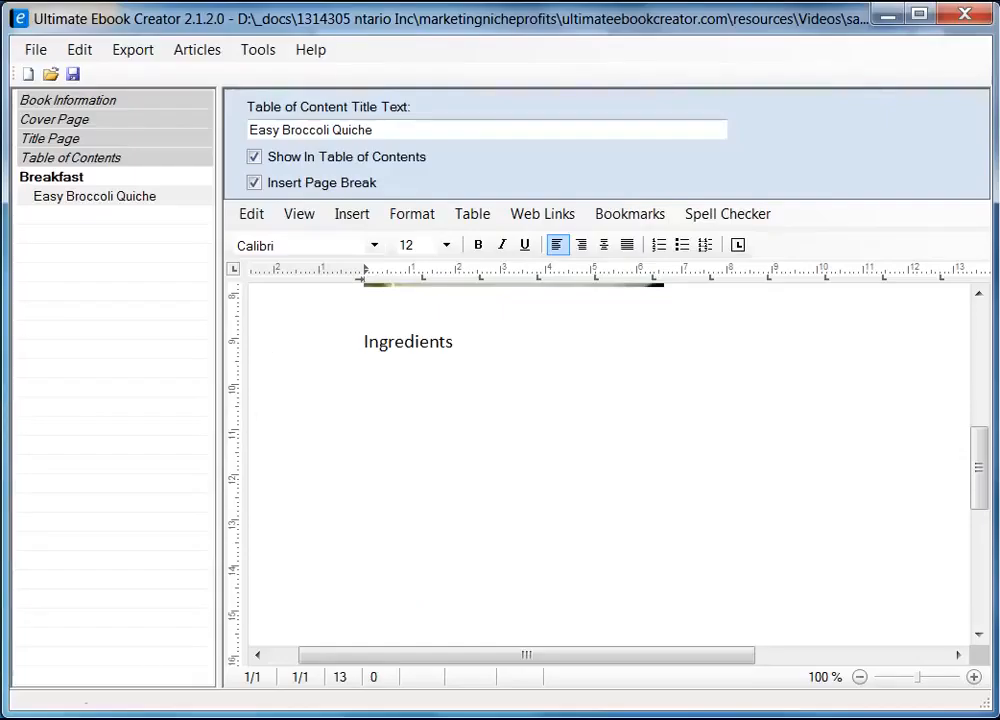
Paste the servings line under Ingredients, then remove the formatted version
key(ctrl+v)
key(Return)
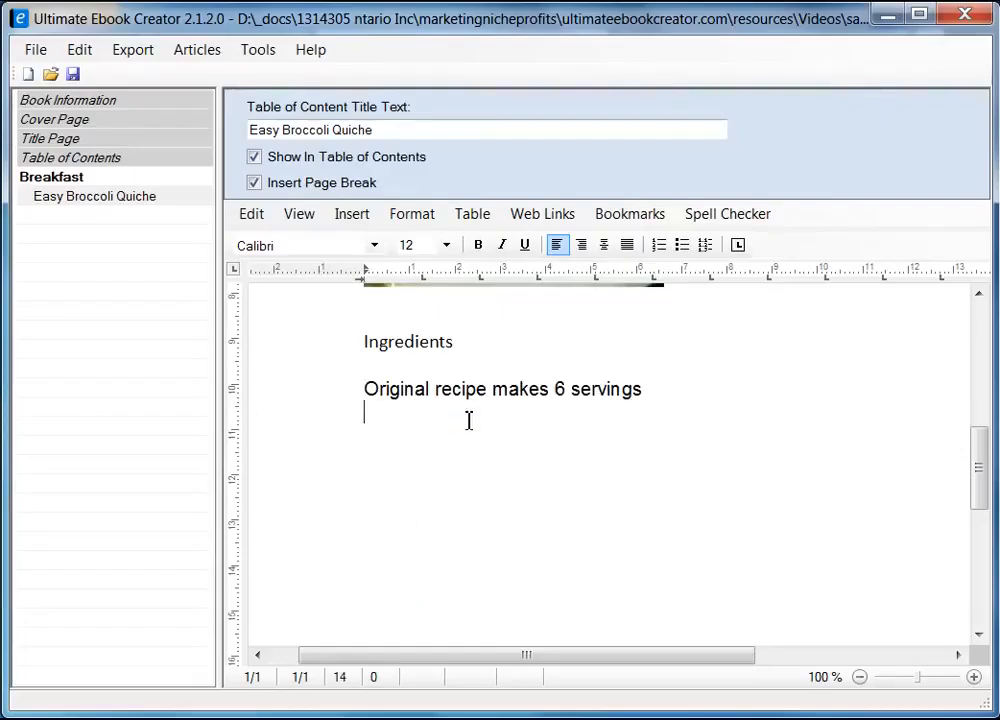
key(Up)
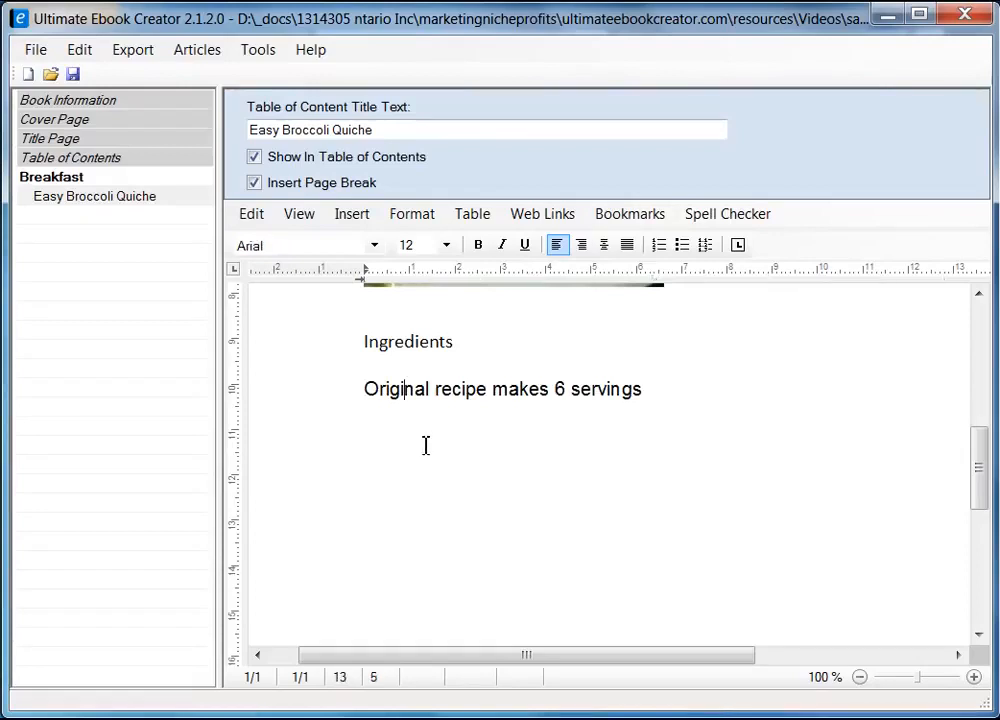
key(BackSpace)
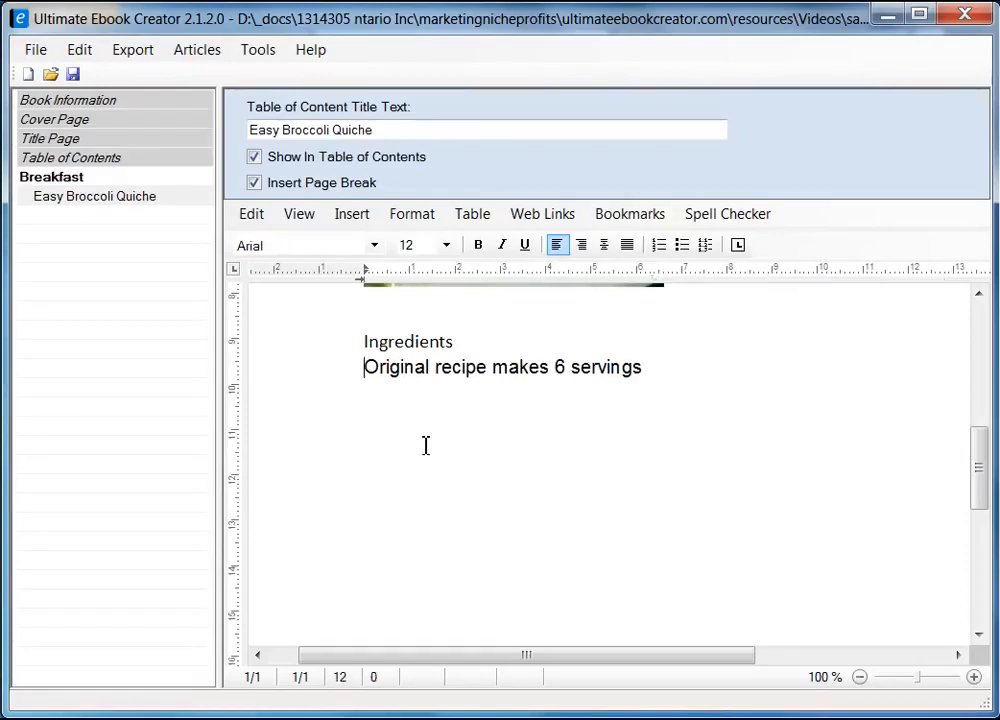
shift+click(659, 370)
key(ctrl+c)
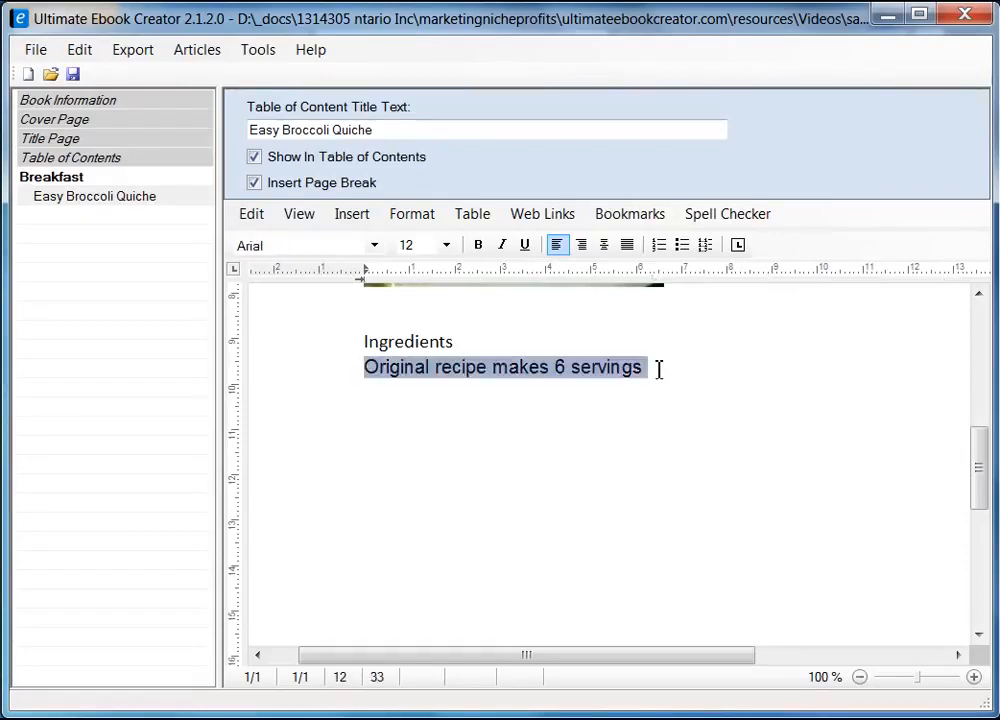
key(Return)
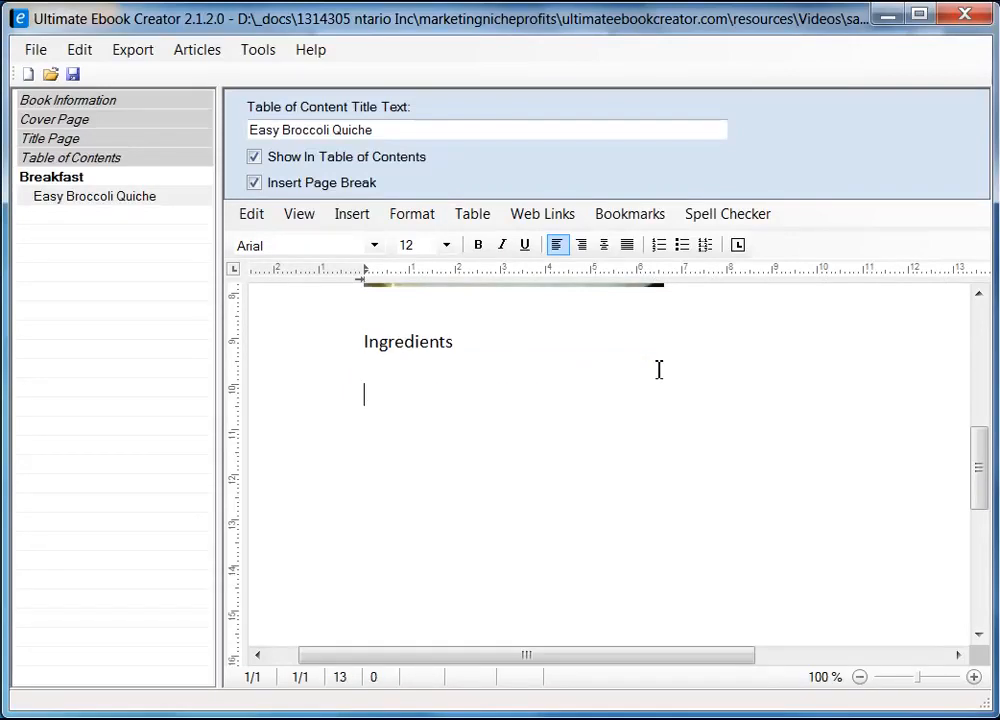
Paste 'Original recipe makes 6 servings' as Unformatted Text under Ingredients, followed by a blank line
click(375, 368)
right_click(371, 368)
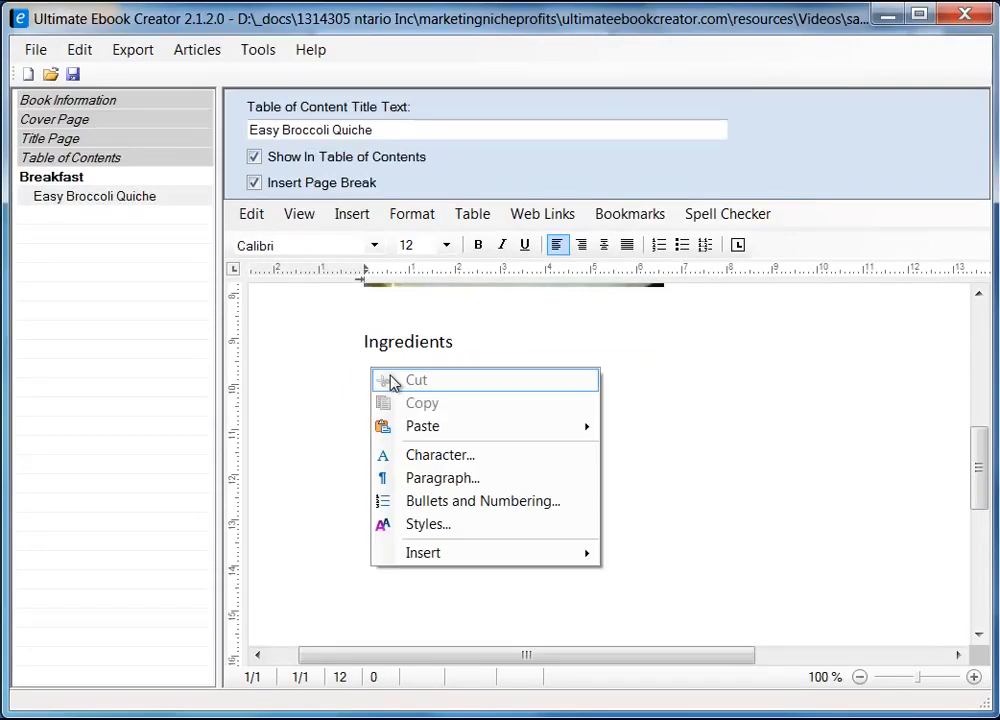
mouse_move(535, 433)
click(678, 464)
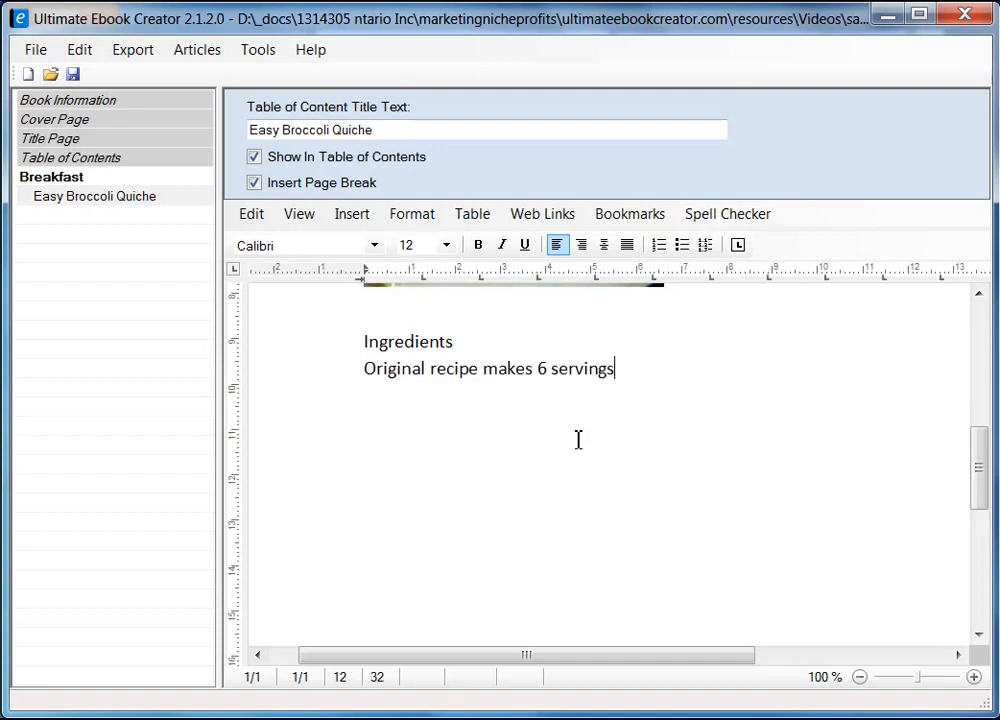
key(Return)
key(Return)
Copy the first column of quiche ingredients from the Firefox recipe page
key(alt+Tab)
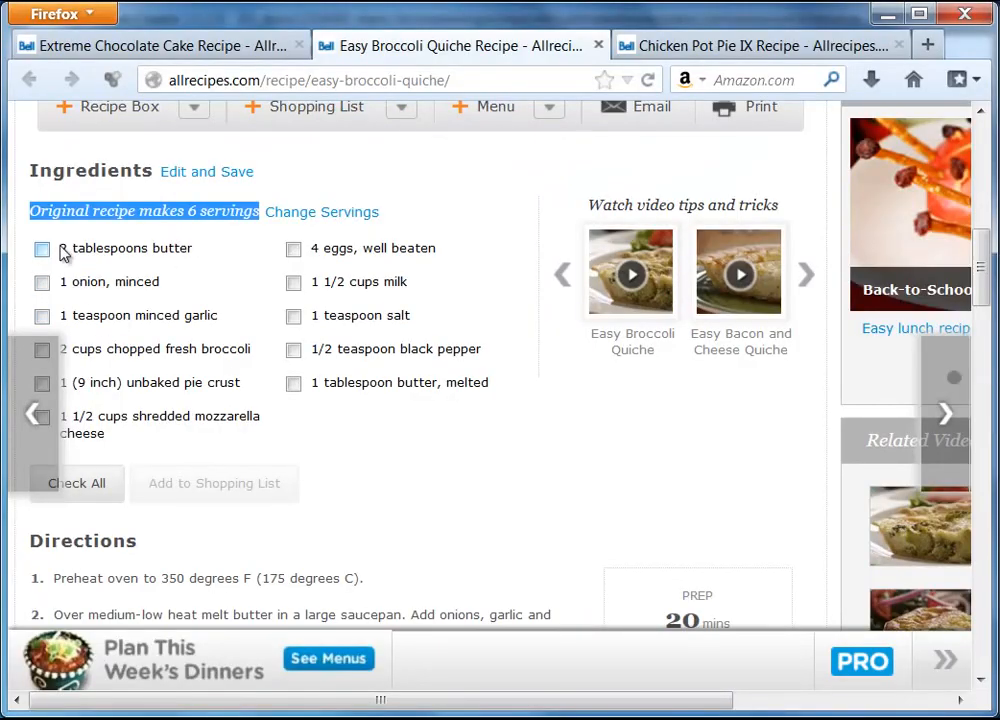
drag(62, 255, 157, 437)
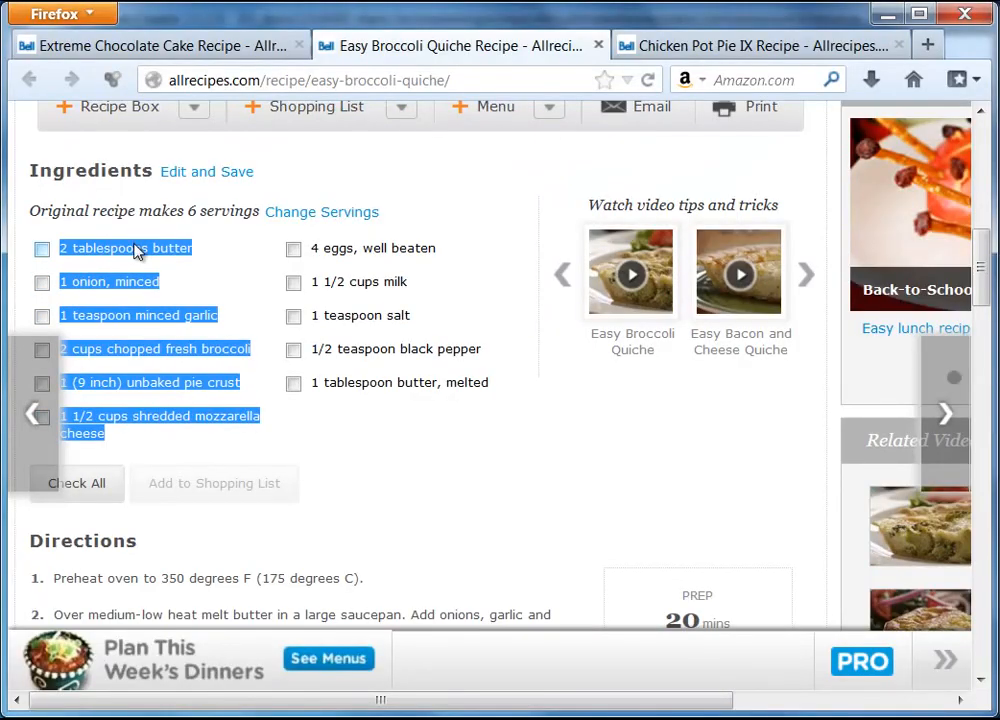
right_click(137, 250)
click(185, 262)
key(alt+Tab)
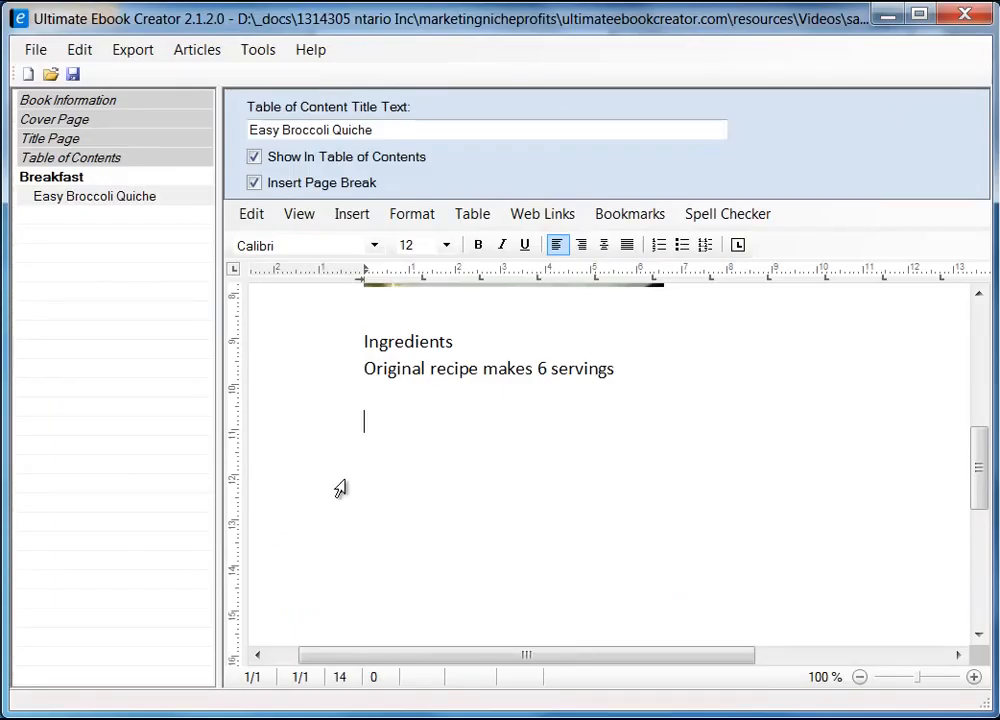
Paste the first ingredient column as Unformatted Text, removing the stray space before 2 tablespoons butter
right_click(345, 461)
click(405, 421)
right_click(405, 421)
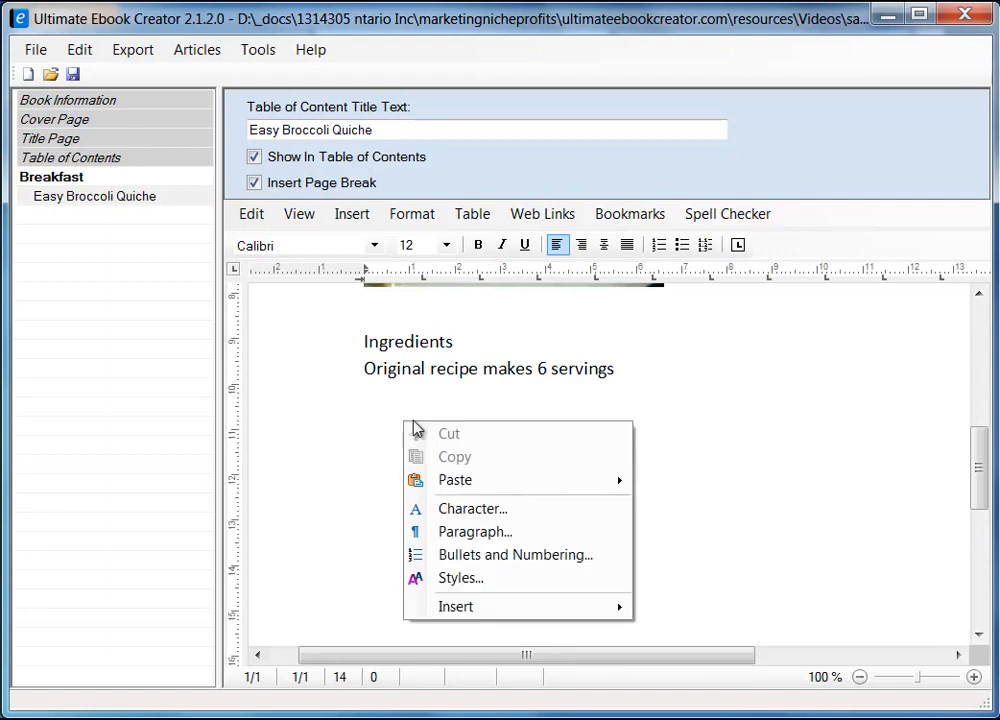
mouse_move(546, 481)
click(781, 514)
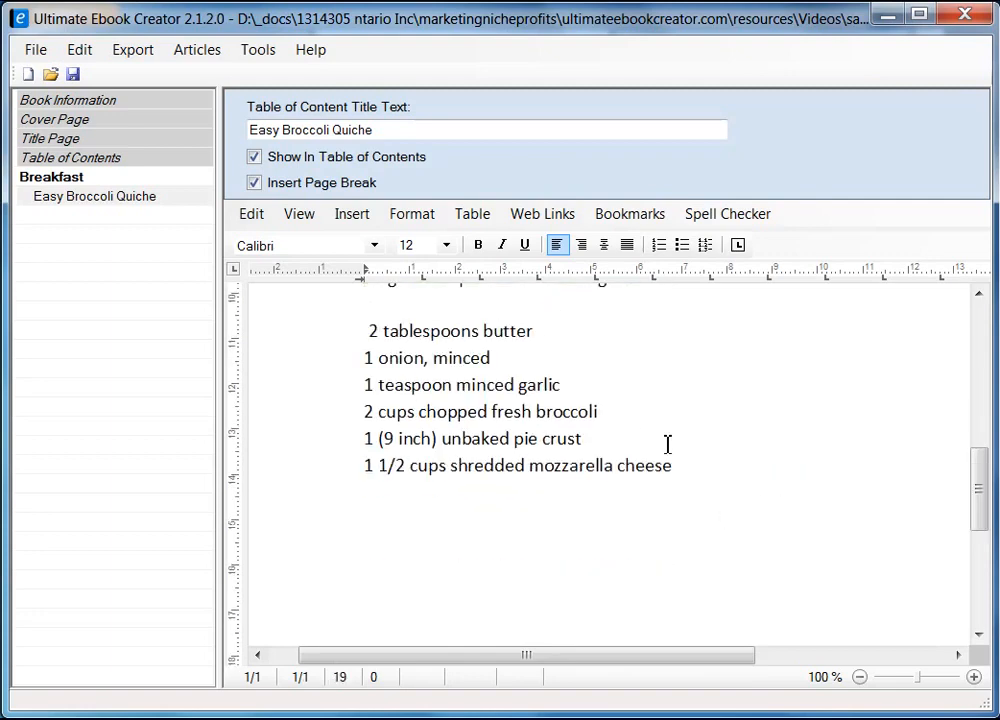
scroll(665, 444, up, 3)
scroll(732, 478, down, 2)
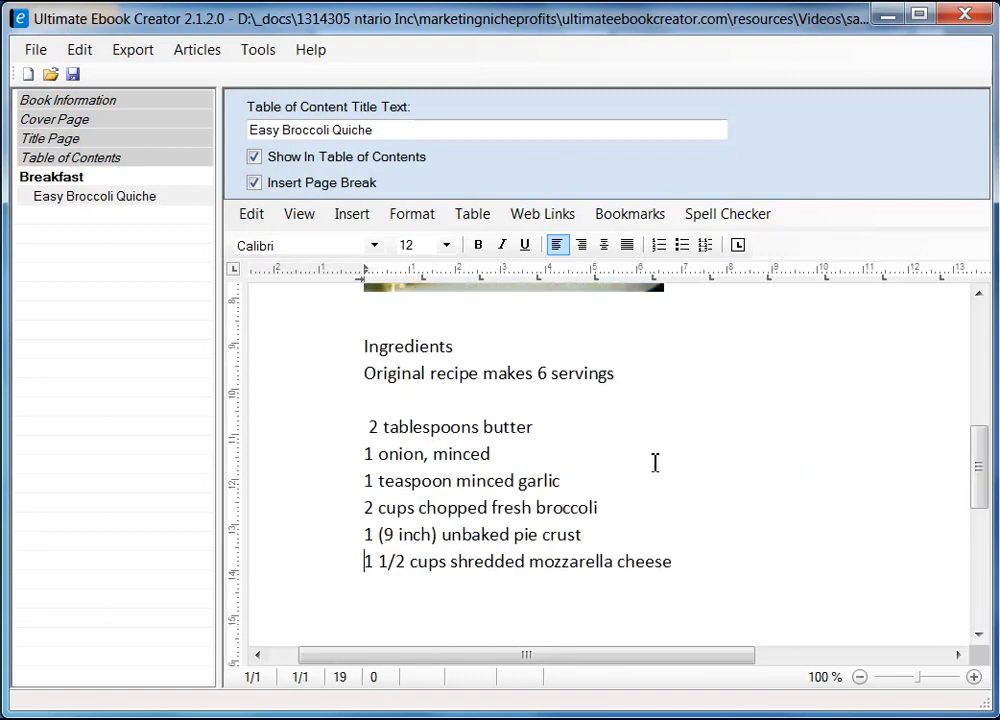
click(369, 427)
key(BackSpace)
Copy the second column of ingredients from the recipe page
key(alt+Tab)
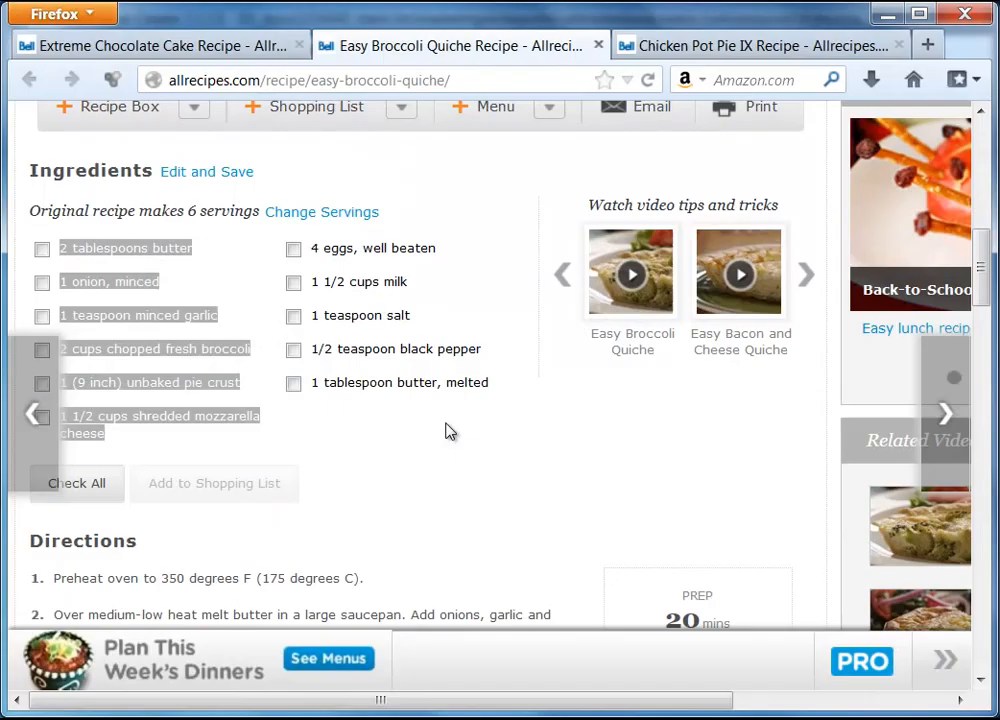
drag(312, 248, 458, 379)
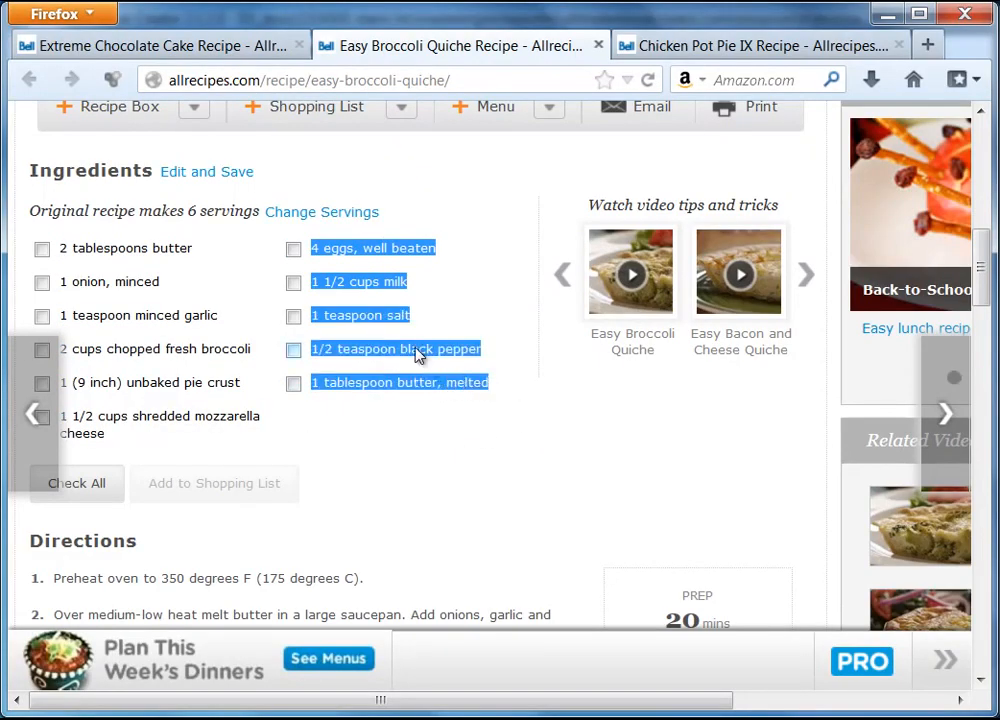
right_click(417, 352)
click(463, 362)
key(alt+Tab)
Paste the remaining ingredients as Unformatted Text on a new line after the mozzarella cheese
click(410, 561)
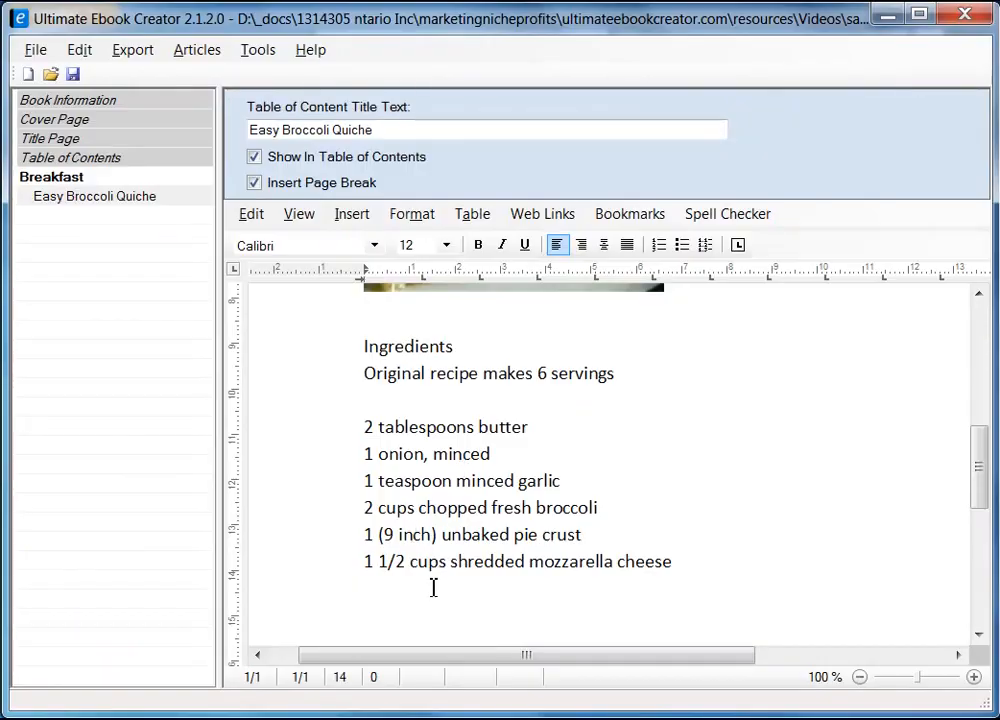
click(721, 558)
scroll(734, 558, down, 2)
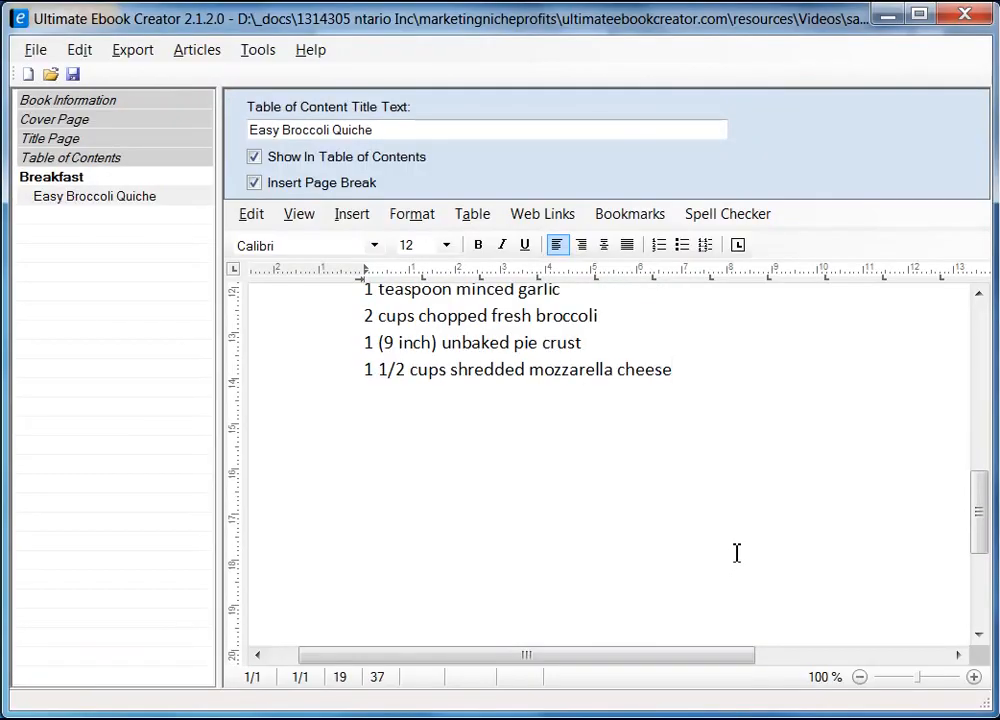
key(Return)
right_click(383, 401)
mouse_move(522, 464)
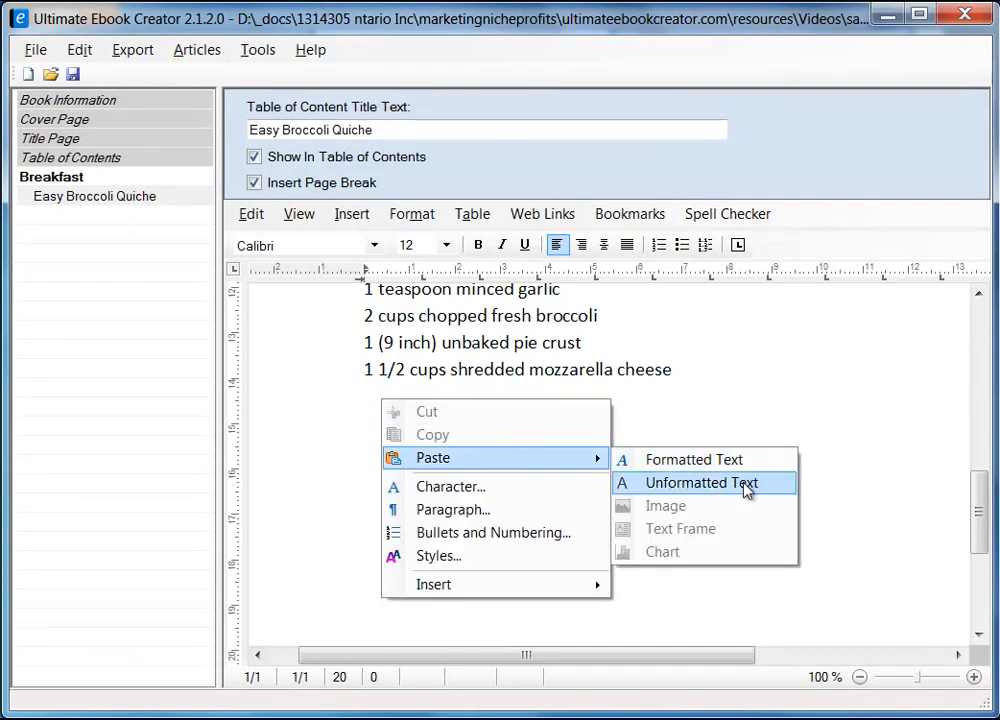
click(700, 483)
scroll(536, 450, up, 10)
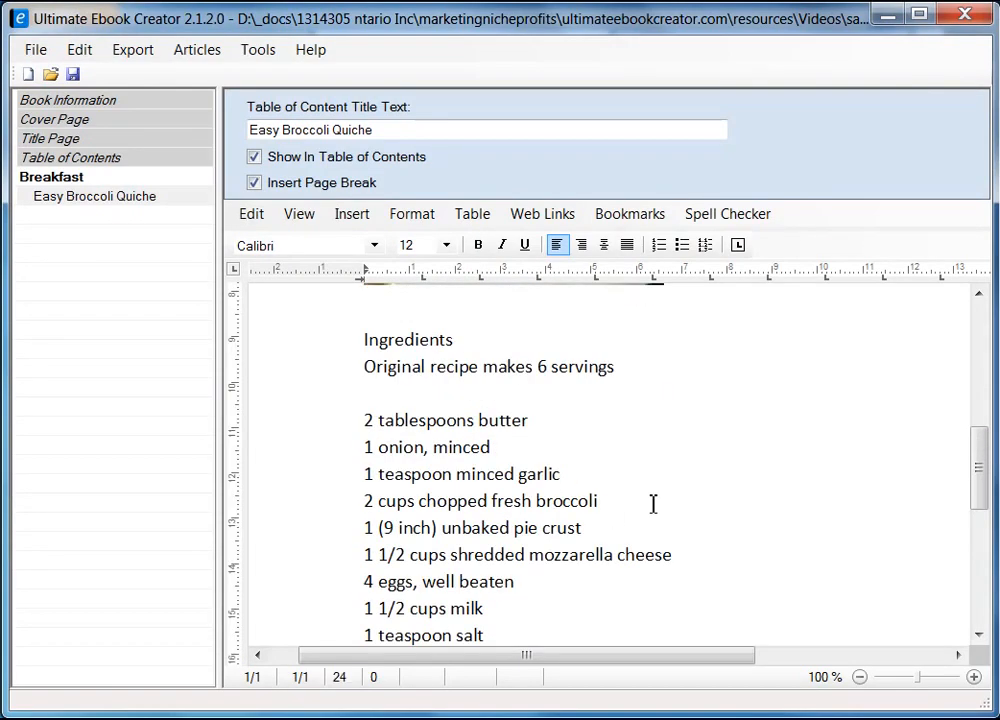
scroll(653, 504, down, 2)
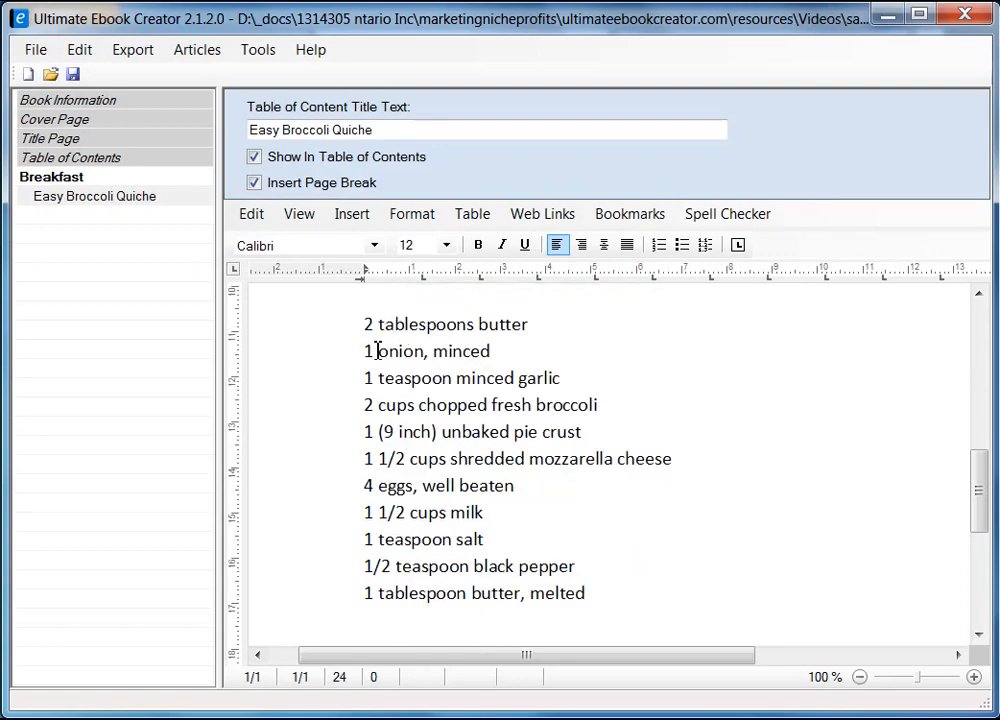
mouse_move(983, 483)
mouse_down()
mouse_move(982, 585)
mouse_move(978, 319)
mouse_move(993, 577)
mouse_move(978, 397)
mouse_move(991, 339)
mouse_move(986, 470)
mouse_up()
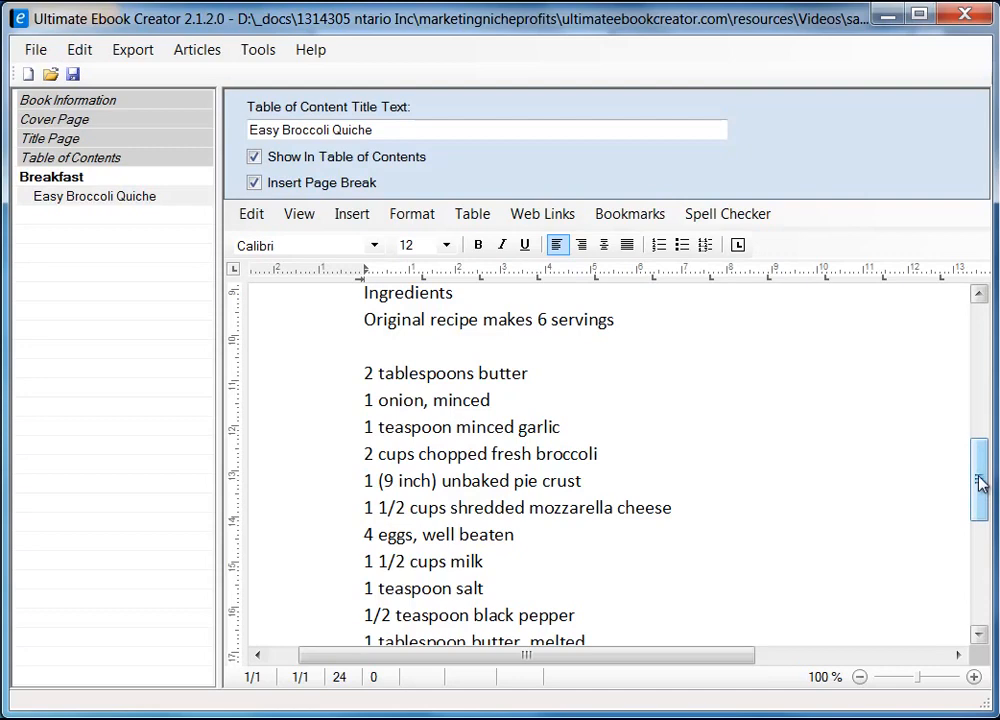
drag(979, 487, 980, 359)
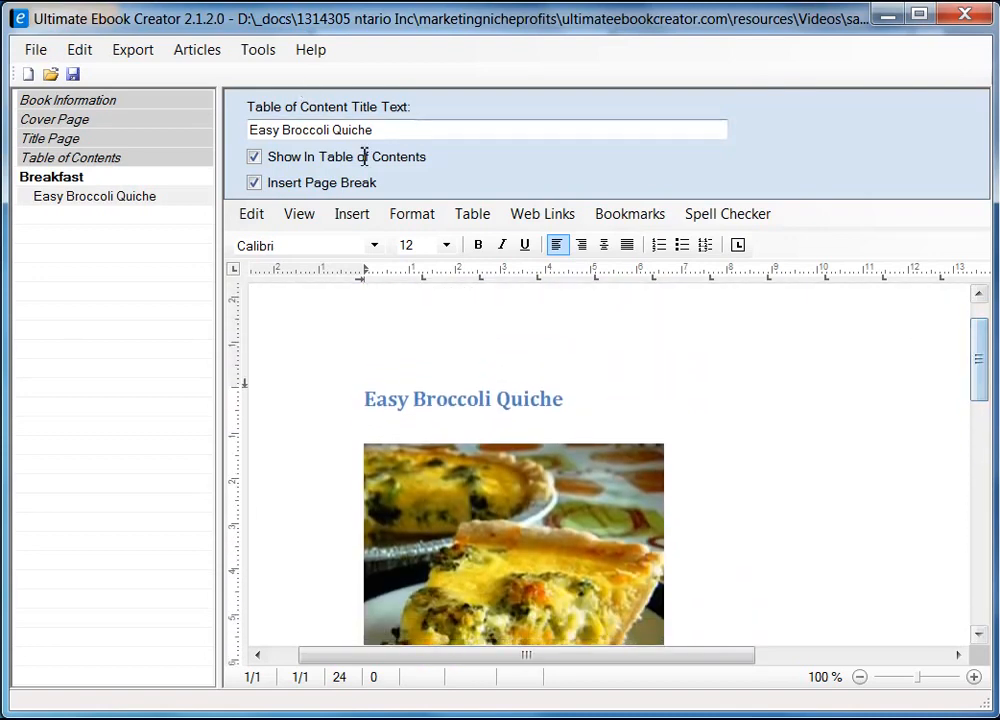
click(305, 220)
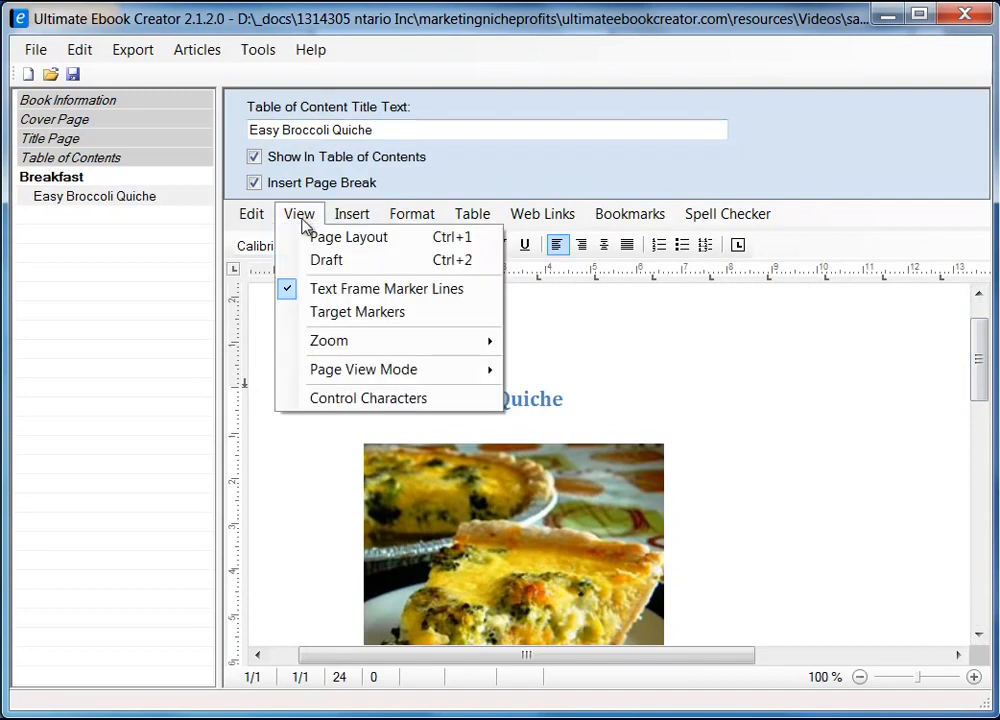
click(346, 262)
drag(980, 495, 966, 376)
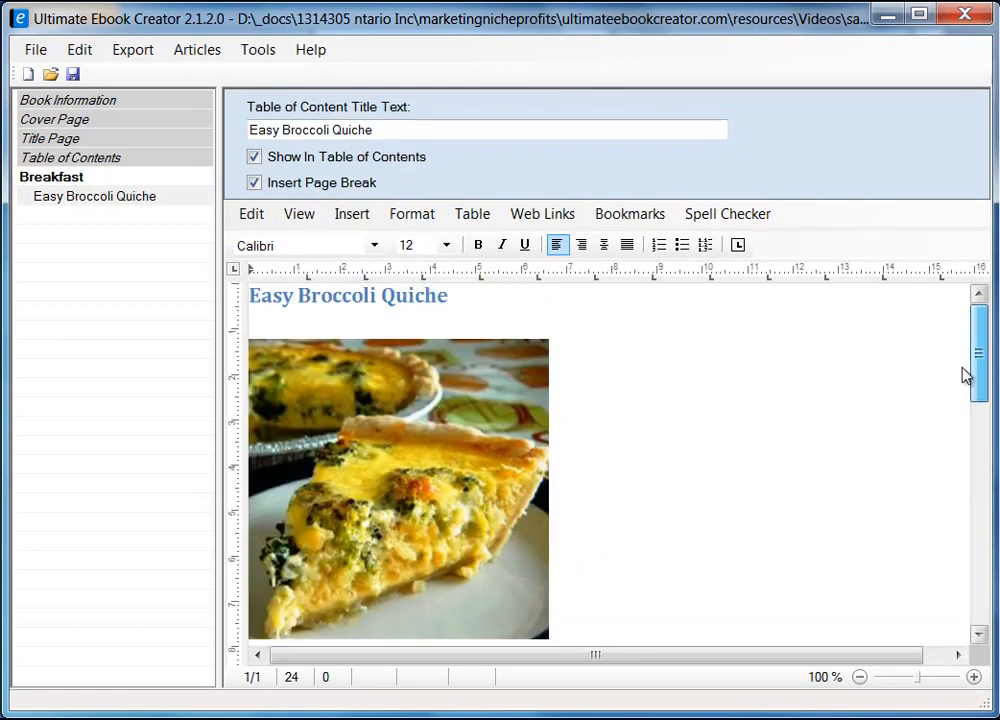
click(305, 215)
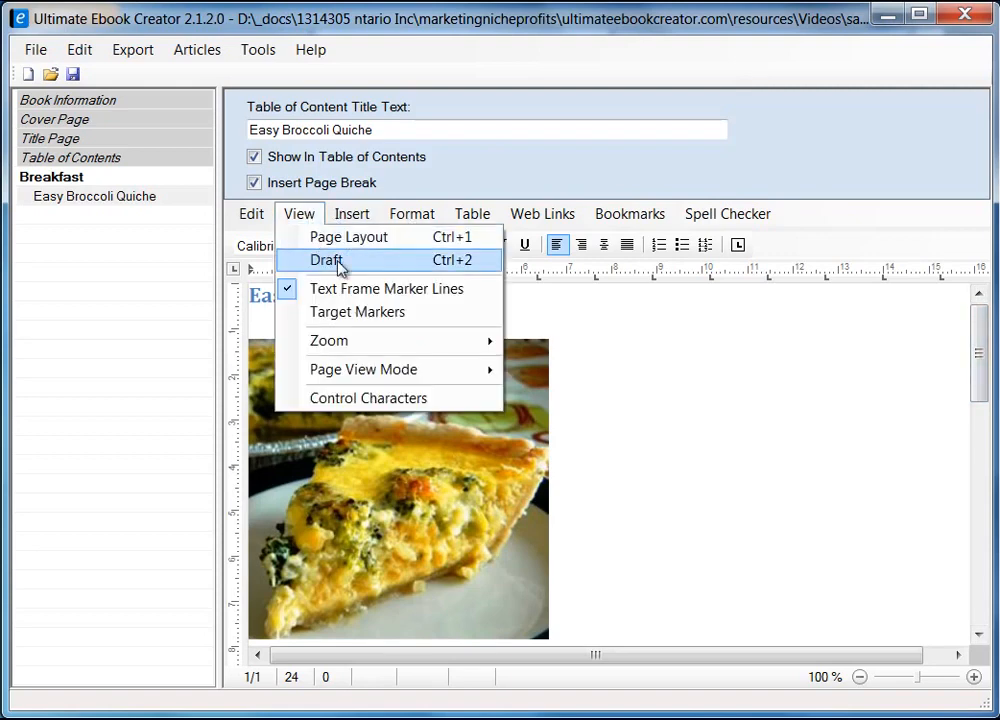
click(343, 238)
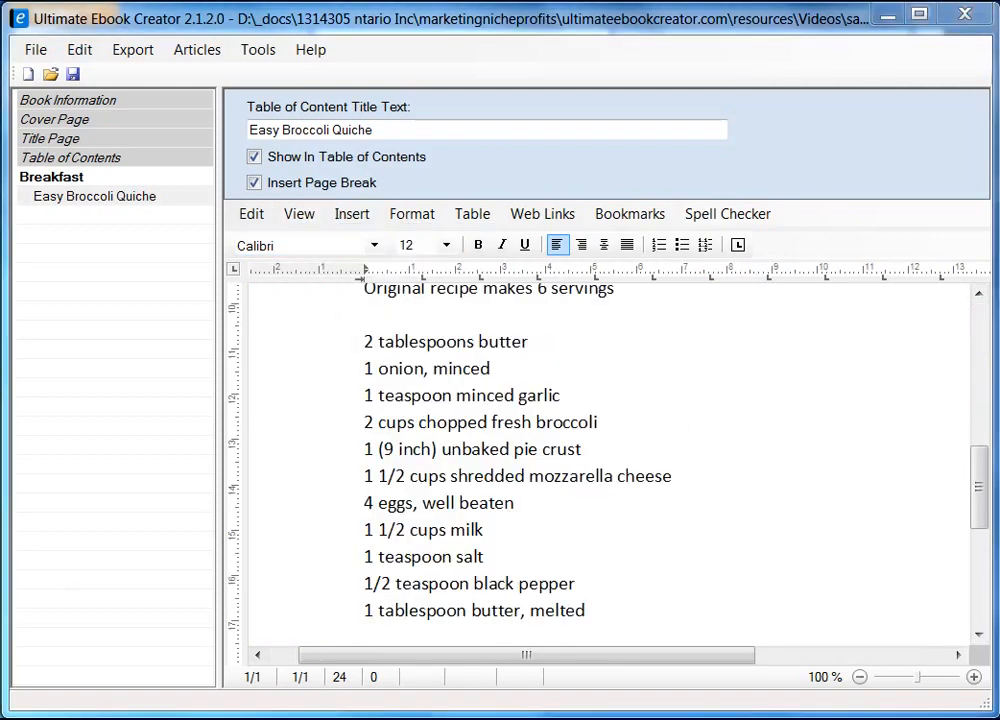
drag(975, 484, 976, 514)
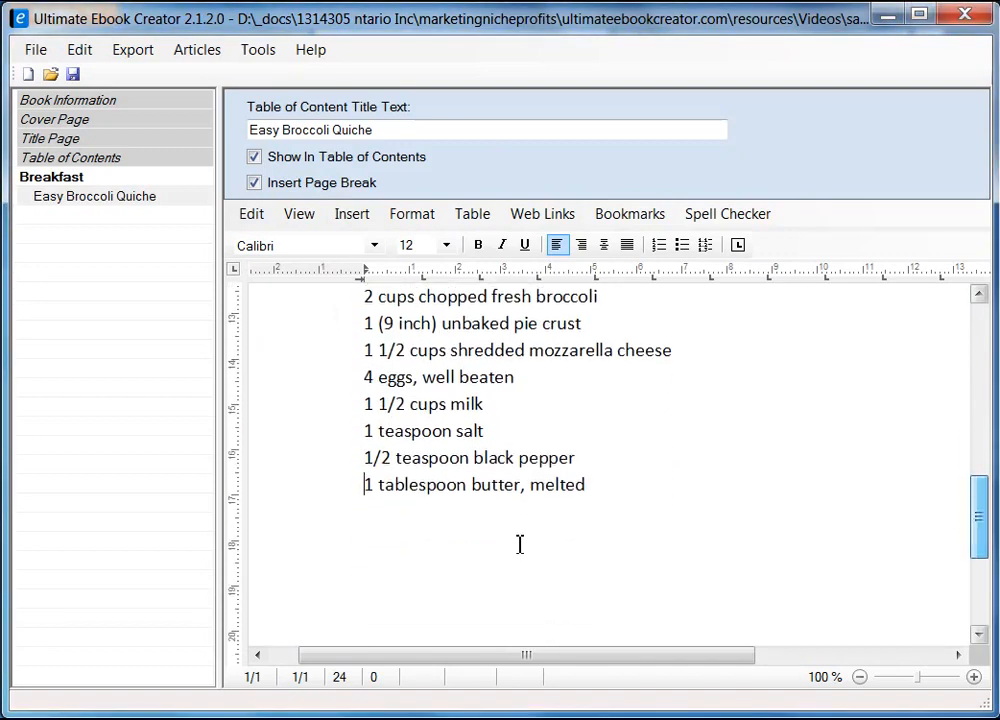
click(402, 547)
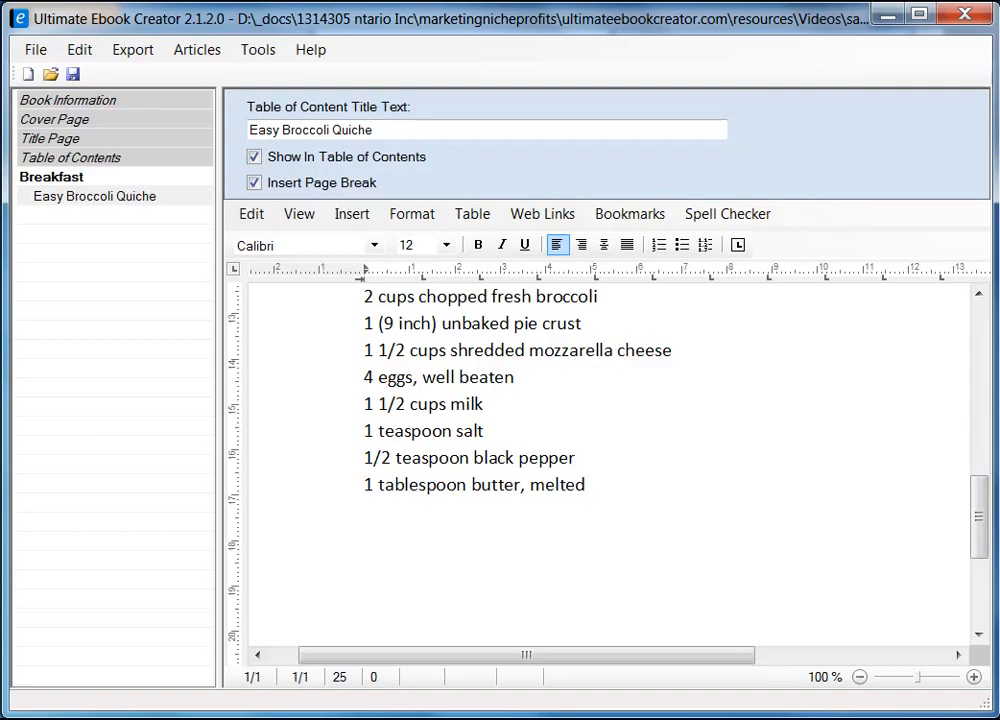
Copy the Directions heading and its four steps from the Firefox recipe page
key(alt+Tab)
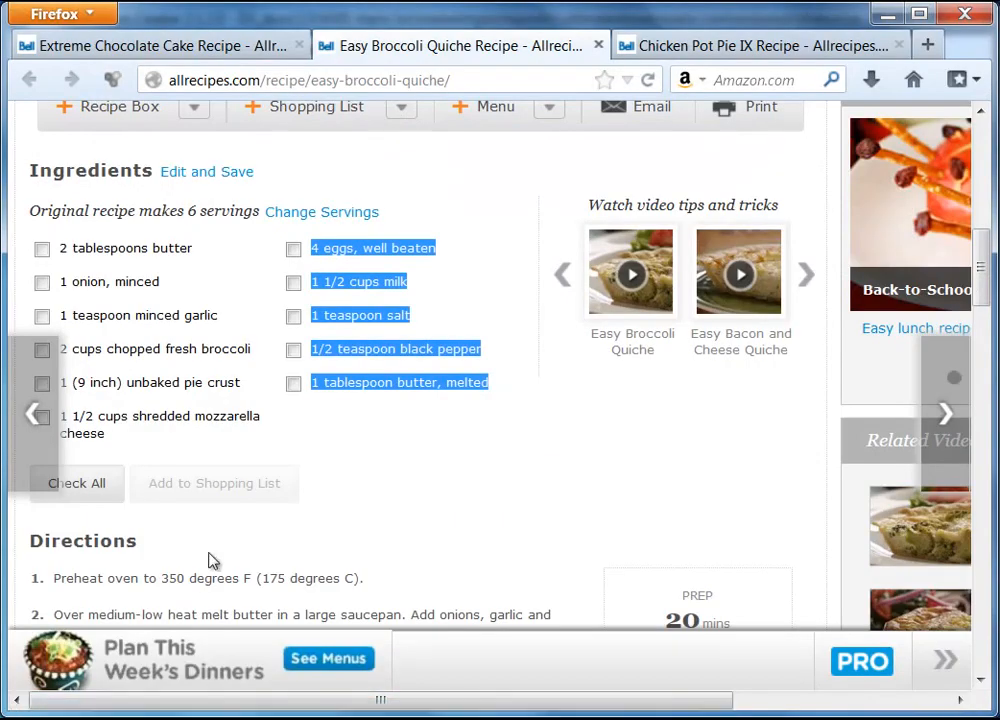
drag(985, 291, 985, 341)
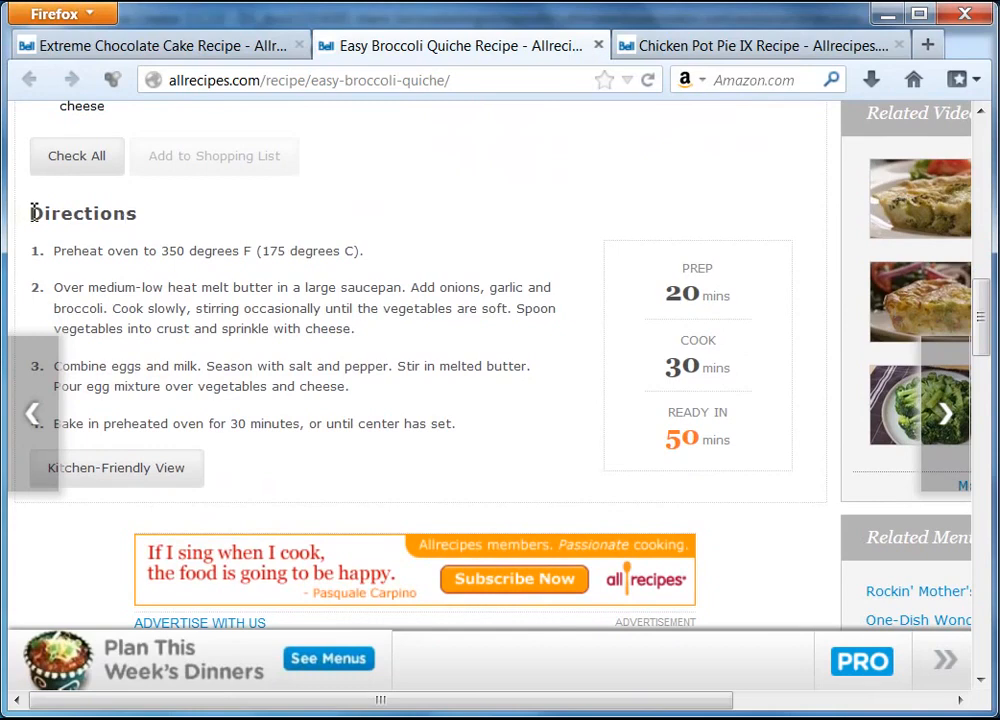
drag(30, 213, 455, 437)
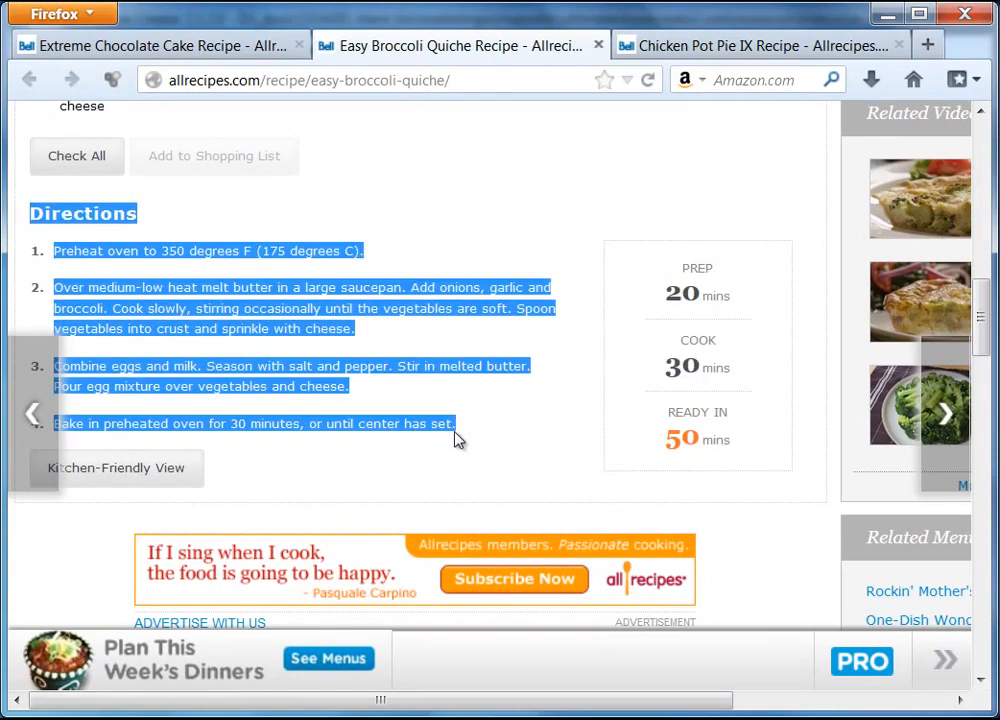
right_click(298, 258)
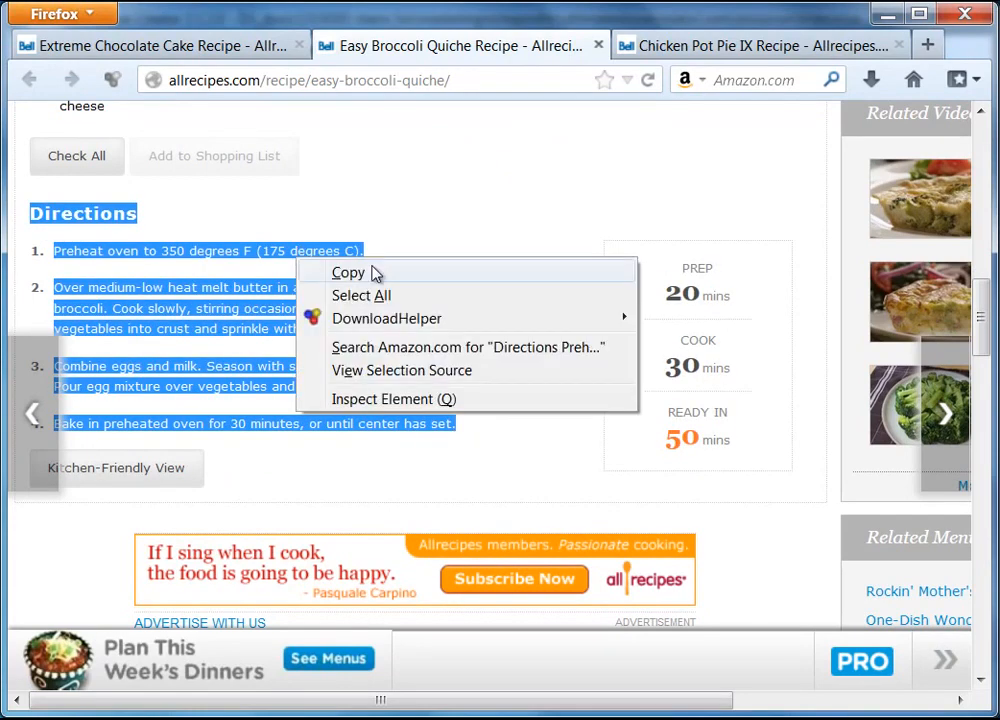
click(377, 274)
key(alt+Tab)
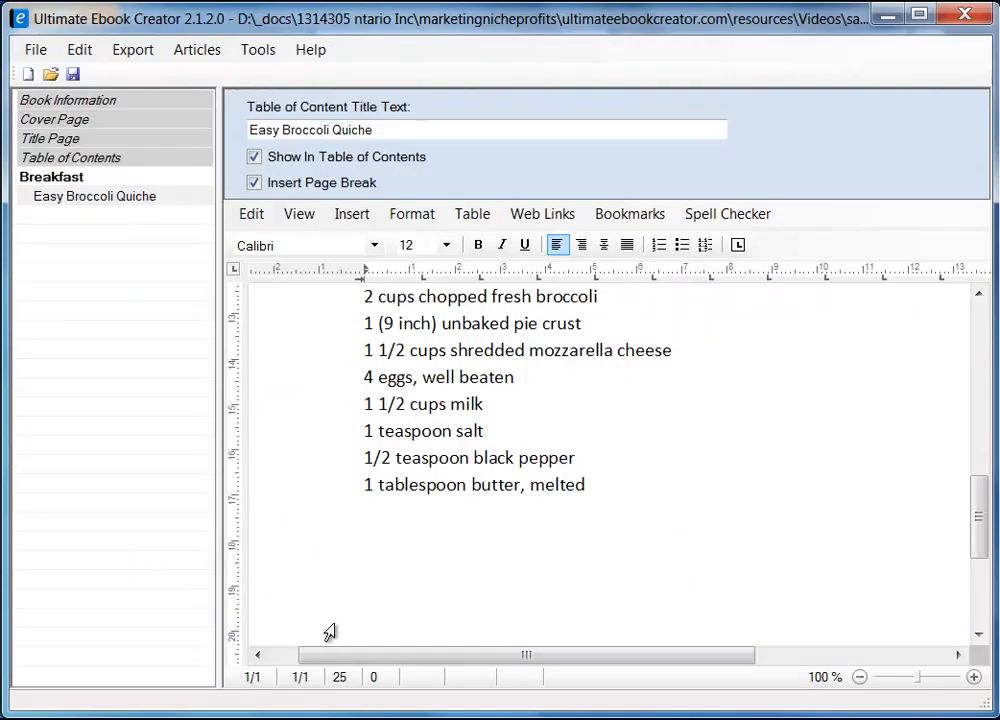
Paste the Directions as Unformatted Text and switch the document to Draft layout
right_click(391, 547)
mouse_move(540, 609)
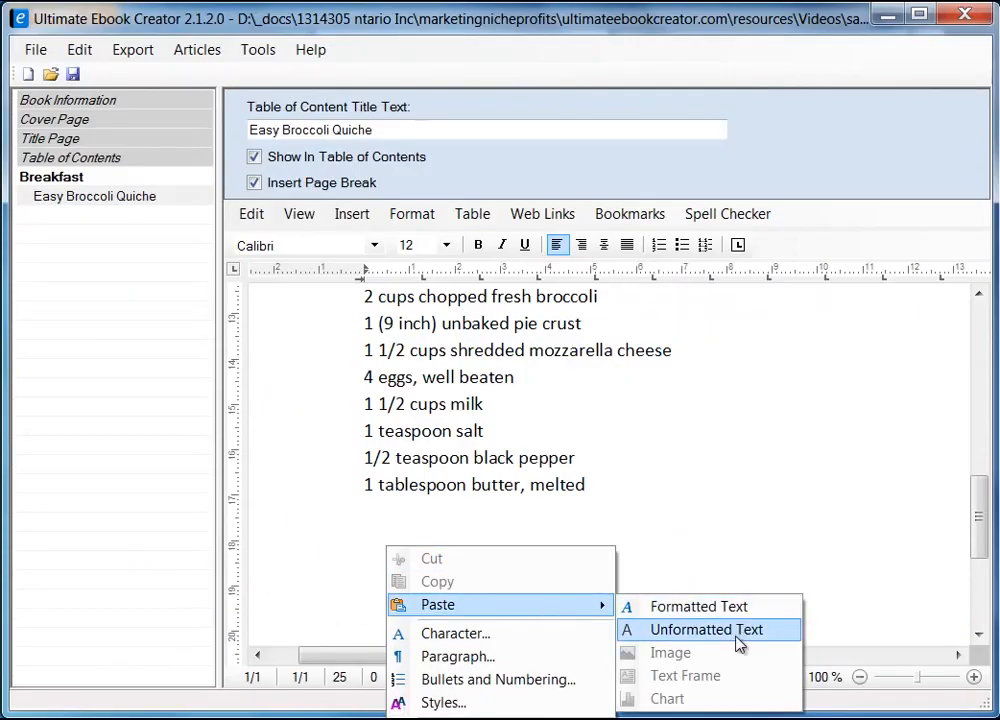
click(737, 636)
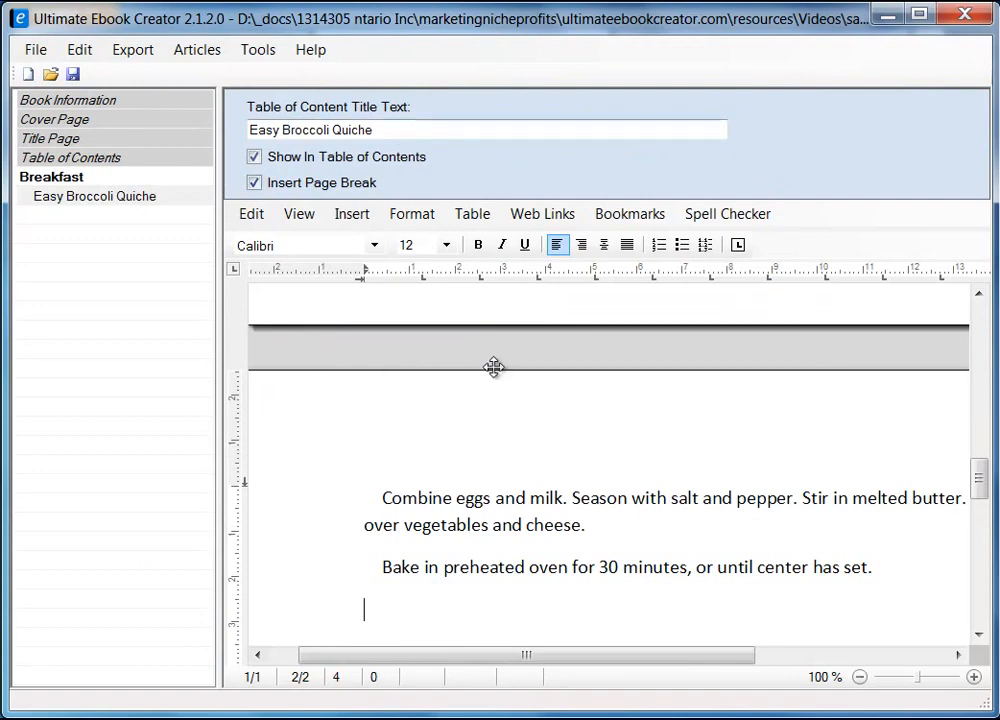
drag(220, 430, 48, 437)
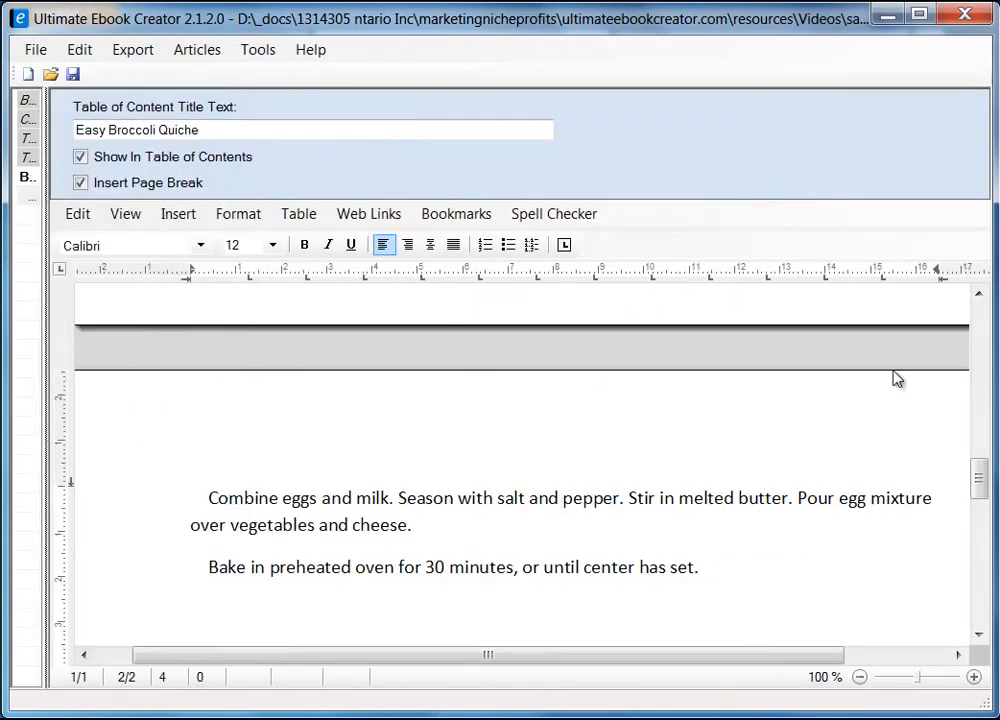
mouse_move(978, 475)
mouse_down()
mouse_move(982, 440)
mouse_move(981, 450)
mouse_up()
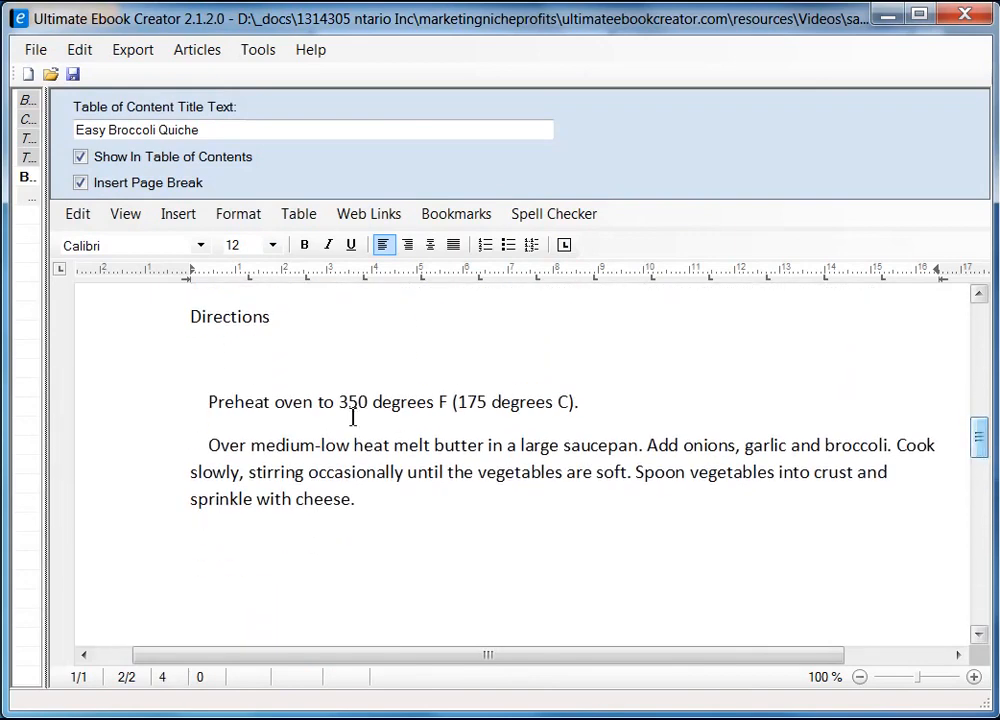
click(127, 216)
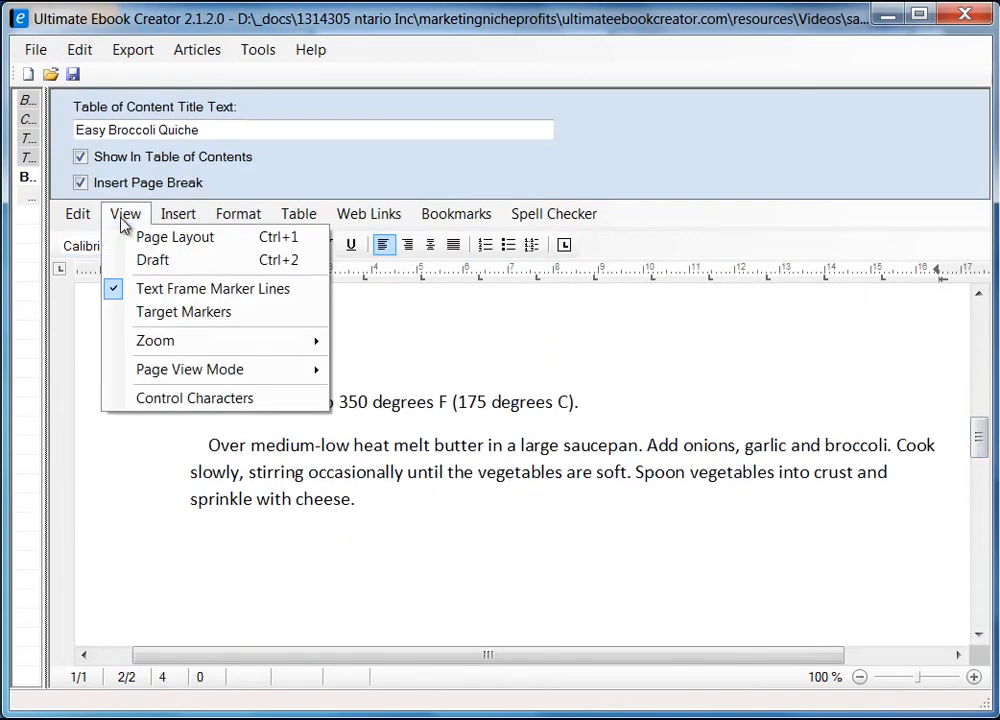
click(166, 261)
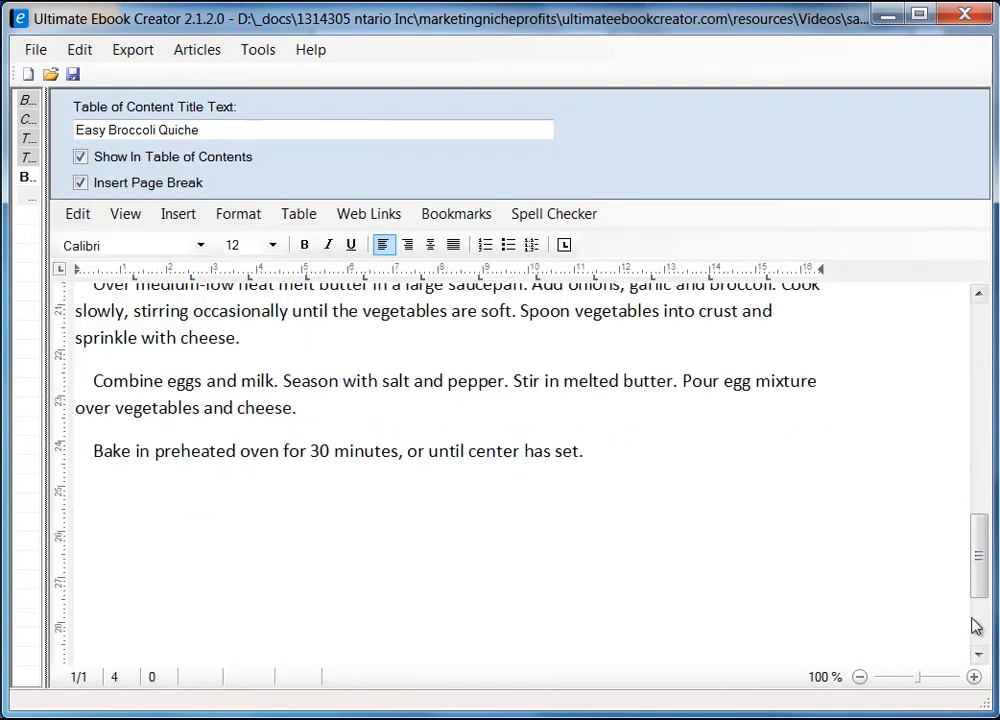
drag(977, 571, 978, 524)
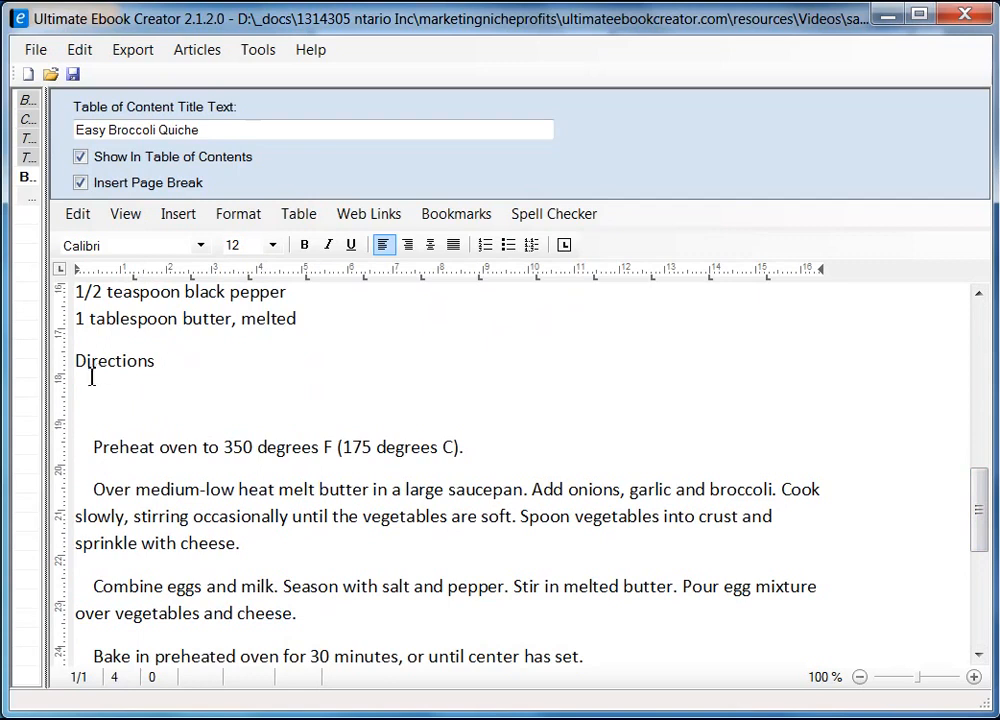
Remove the blank line and leading indents before the Preheat, Over medium-low, Combine eggs and Bake paragraphs
click(91, 376)
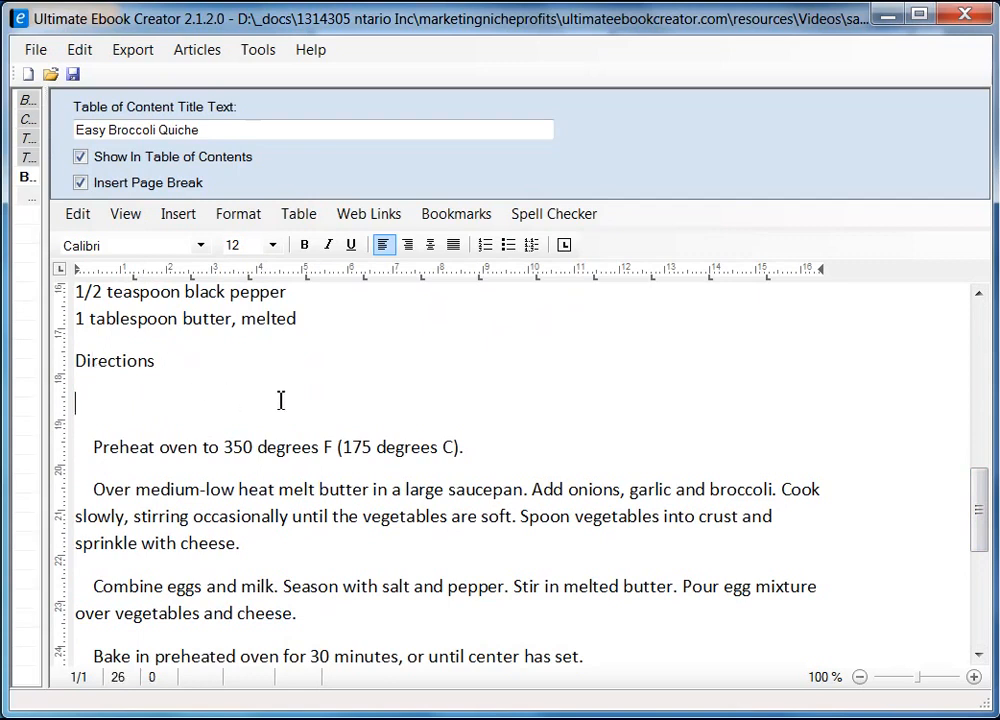
key(Delete)
key(Delete)
key(Delete)
key(Delete)
key(Delete)
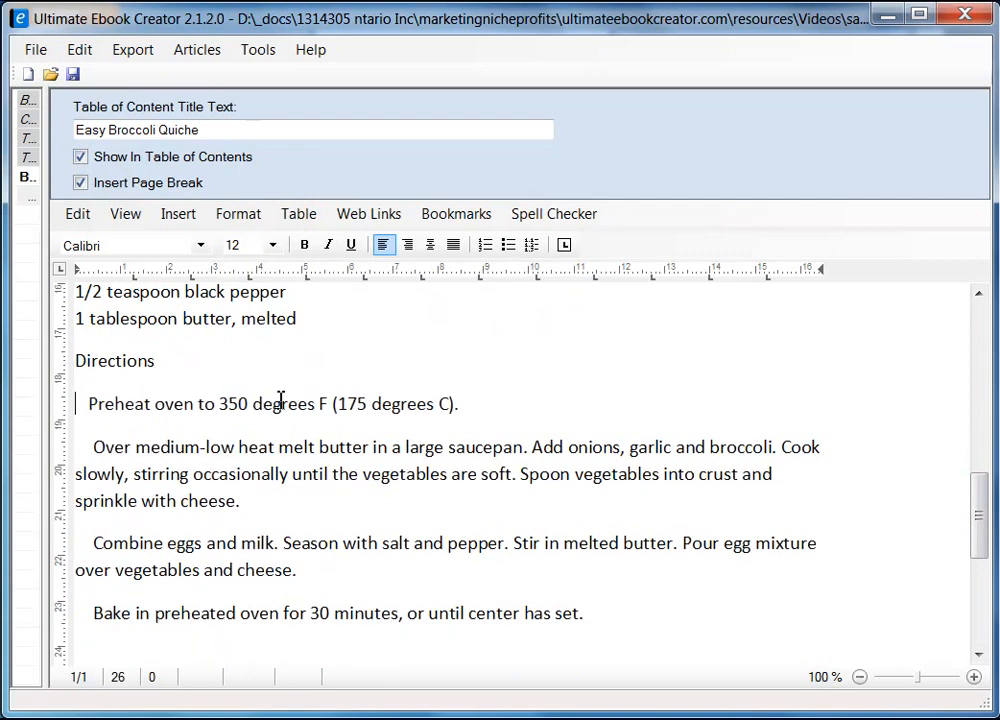
key(Down)
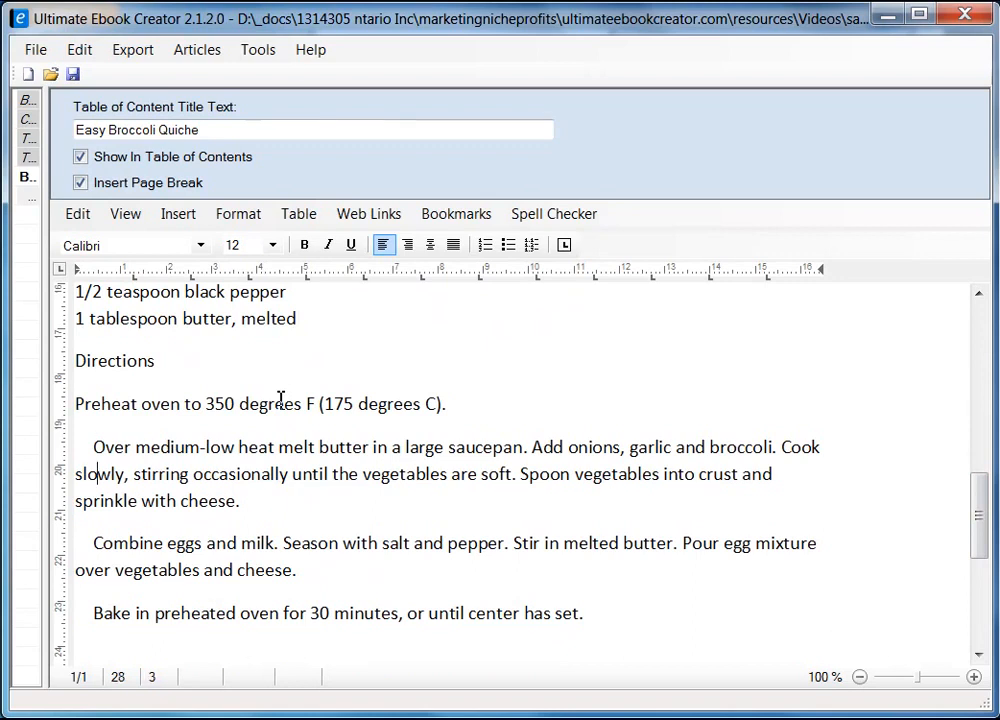
key(Up)
key(BackSpace)
key(BackSpace)
key(BackSpace)
key(BackSpace)
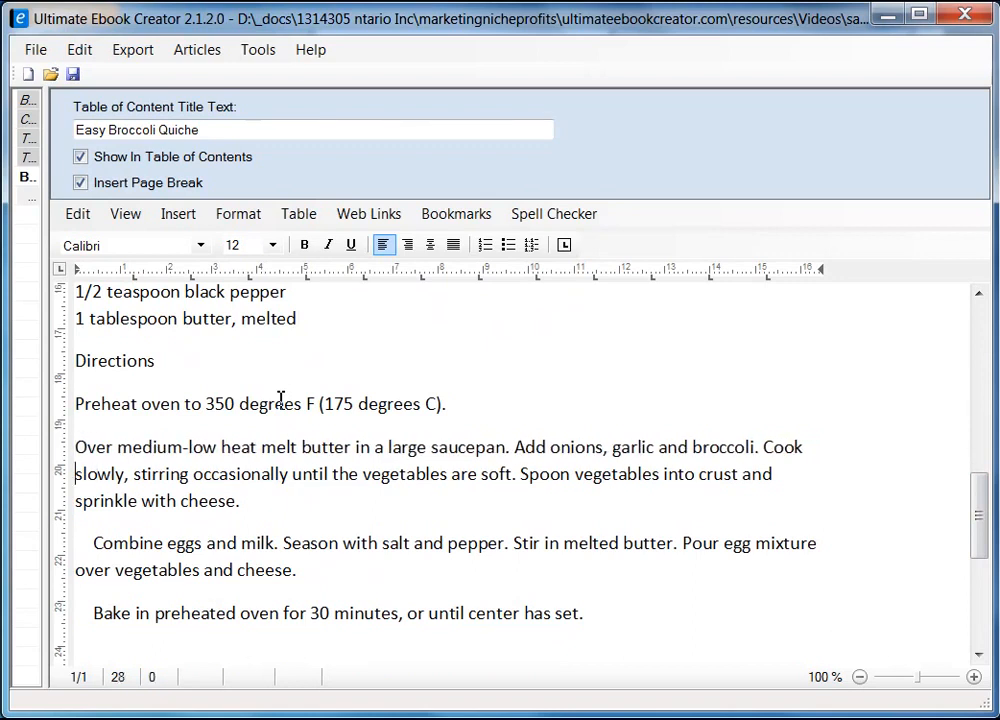
key(Delete)
key(Delete)
key(Delete)
key(Delete)
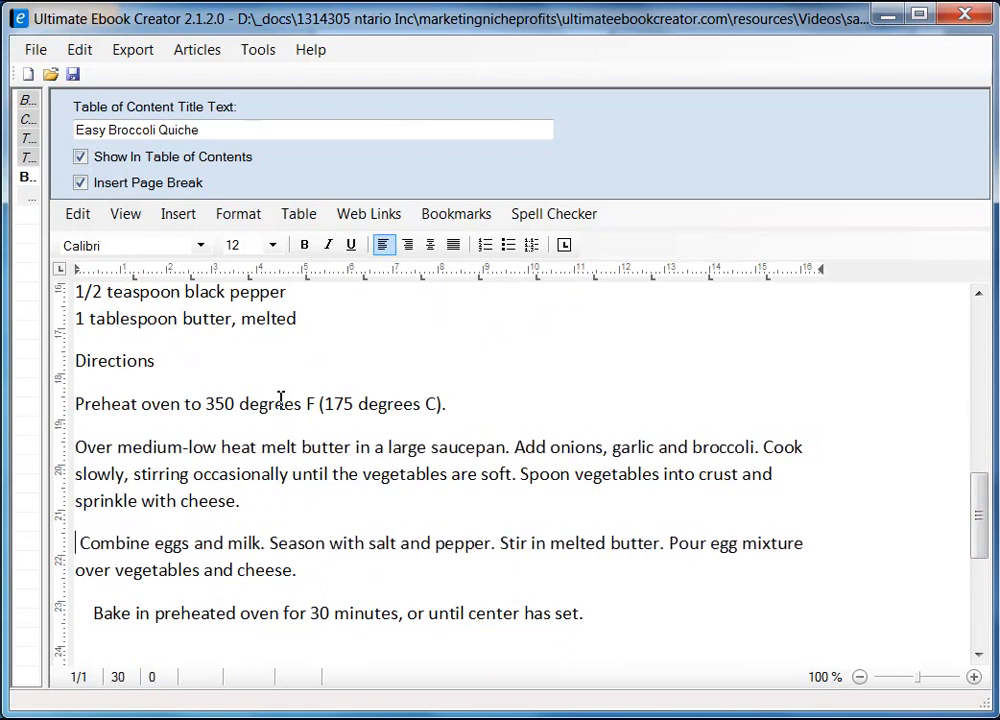
key(Down)
key(Down)
key(Down)
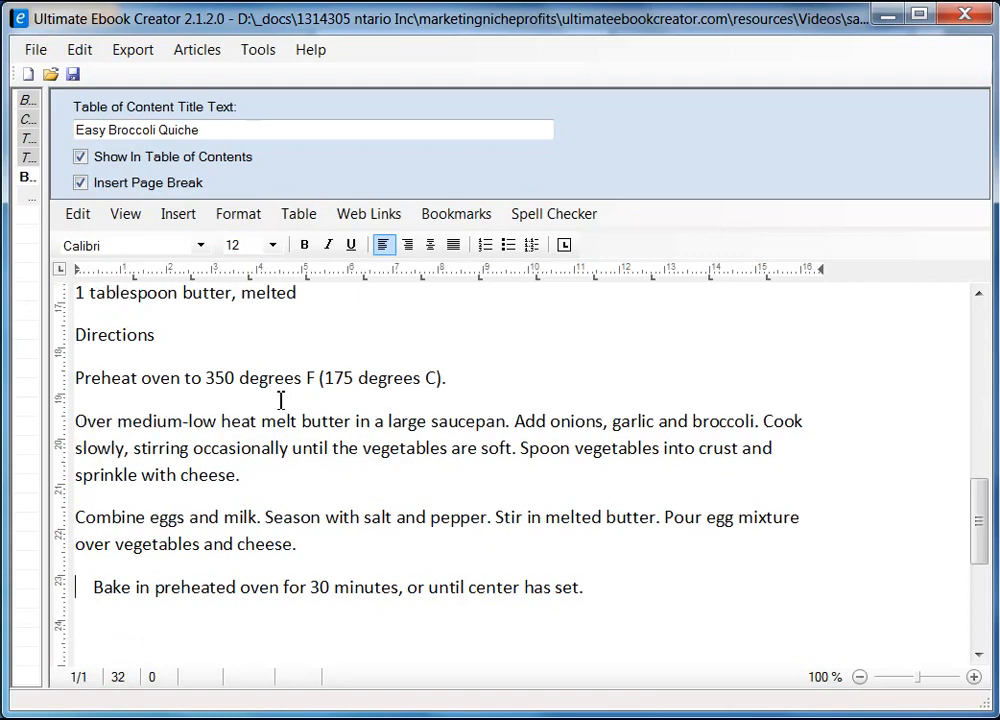
key(Delete)
key(Delete)
key(Delete)
key(Delete)
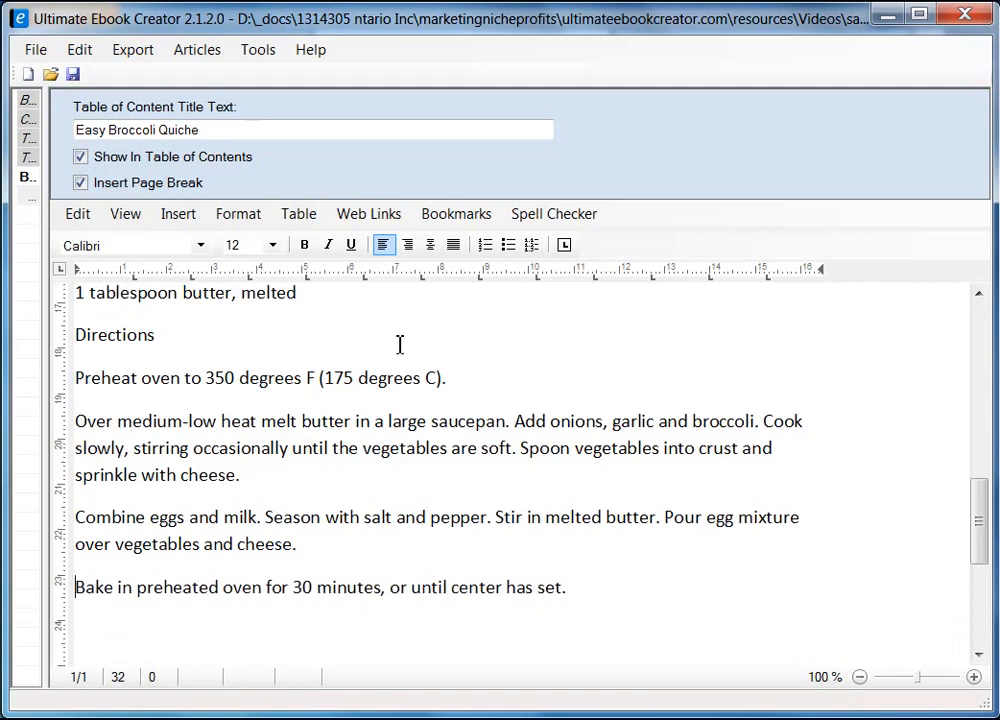
drag(975, 528, 978, 425)
Select the word Ingredients and format it as bold Arial
click(186, 460)
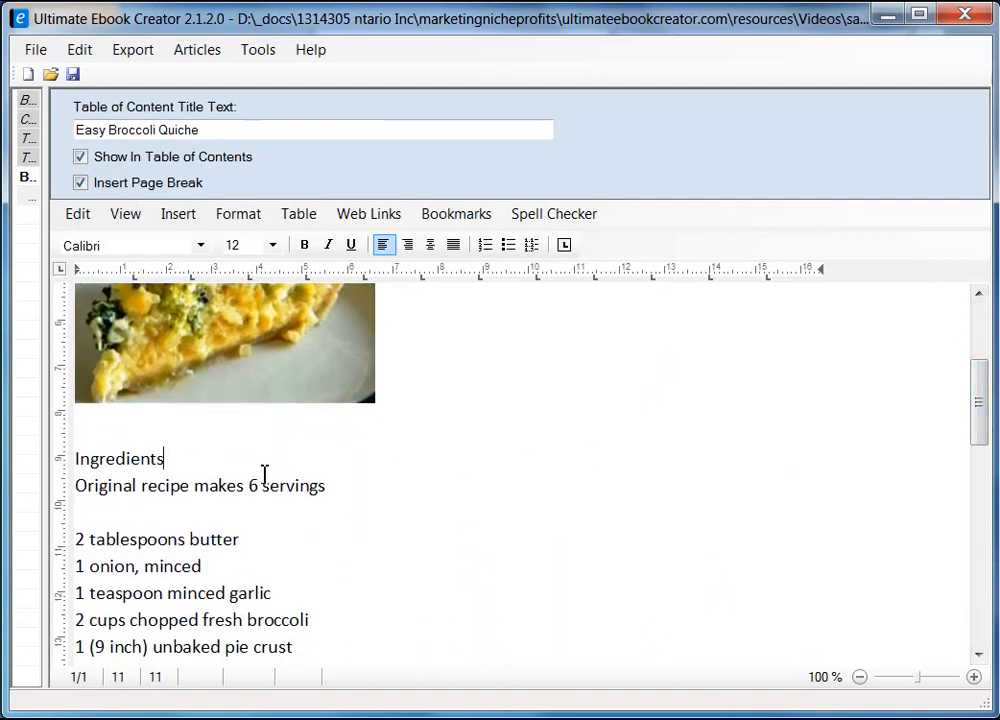
key(shift+Home)
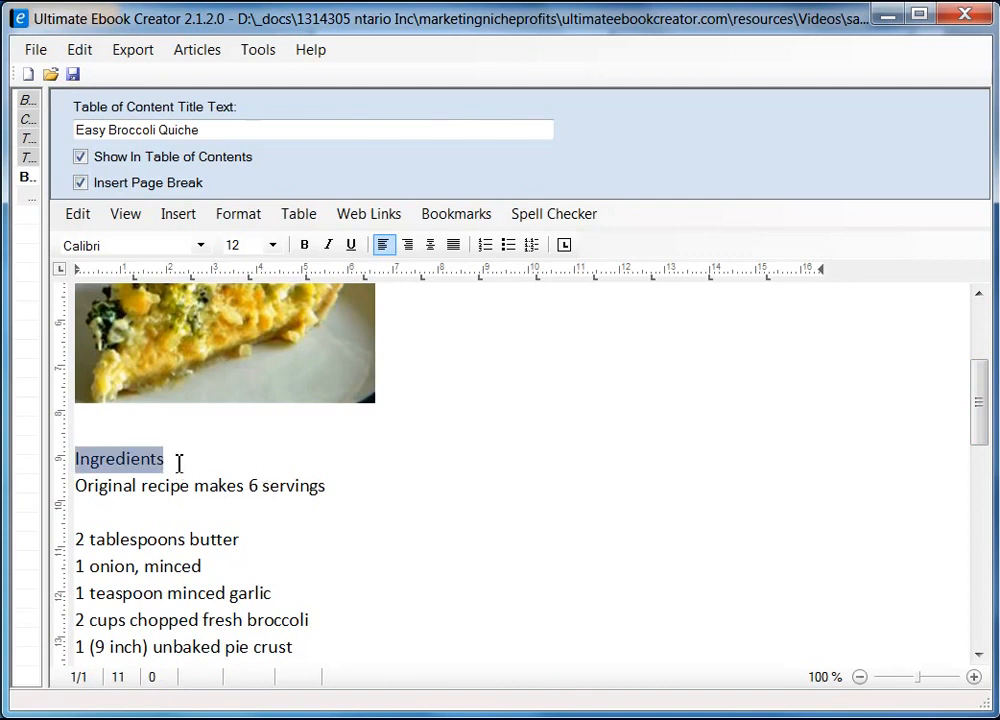
click(306, 246)
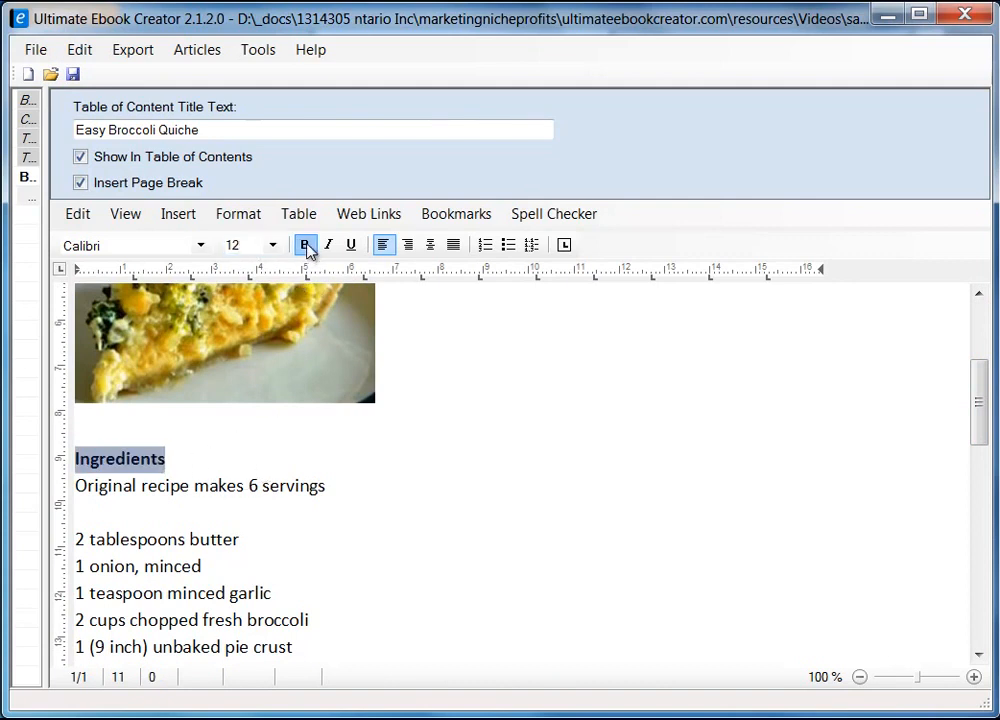
click(201, 246)
drag(203, 368, 205, 318)
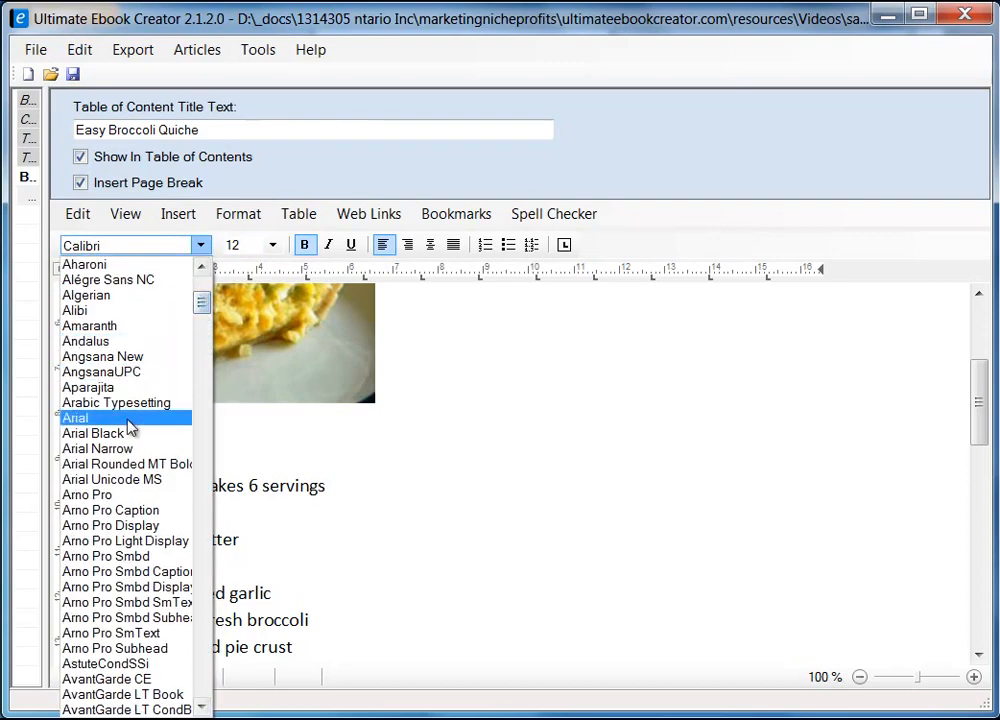
click(115, 417)
click(280, 468)
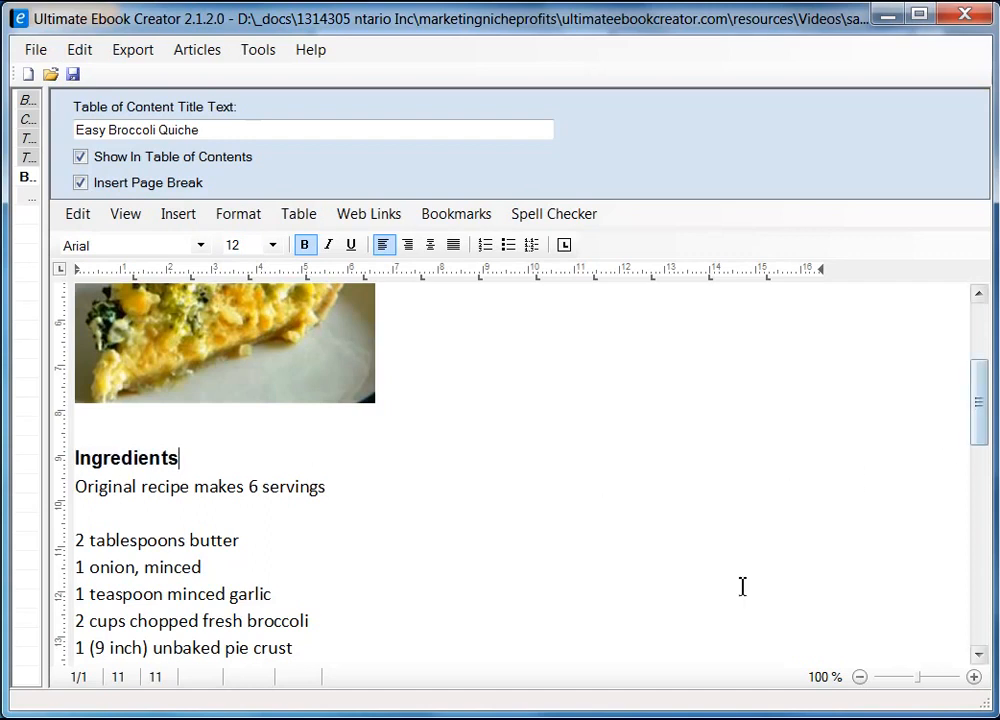
click(80, 487)
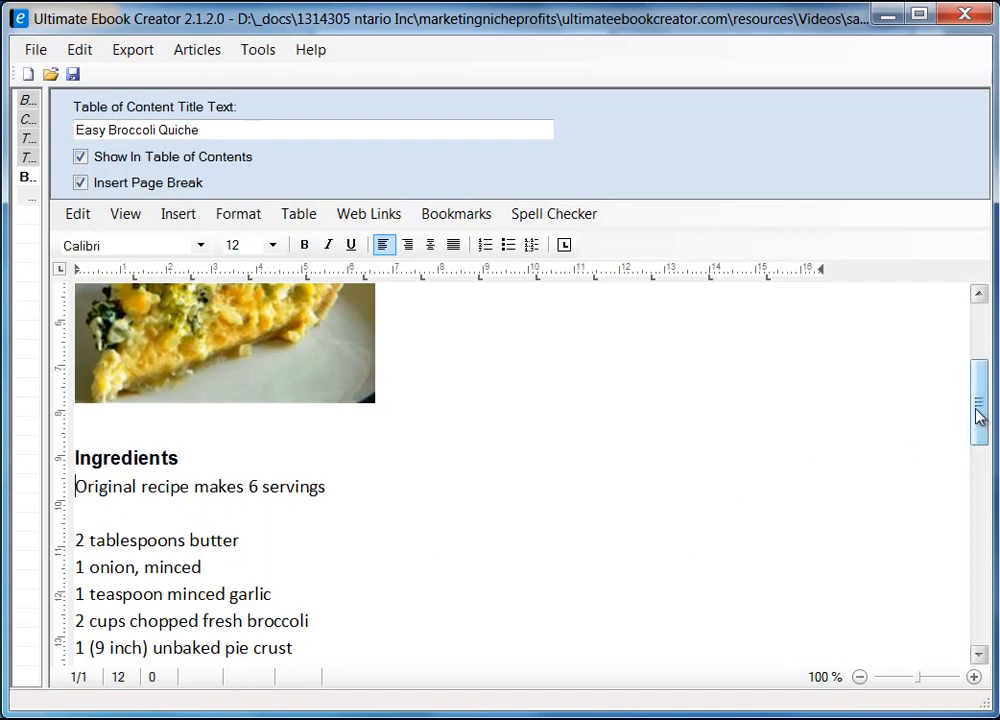
Set the recipe text from 'Original recipe' through the last direction in Arial
drag(982, 413, 980, 550)
shift+click(612, 516)
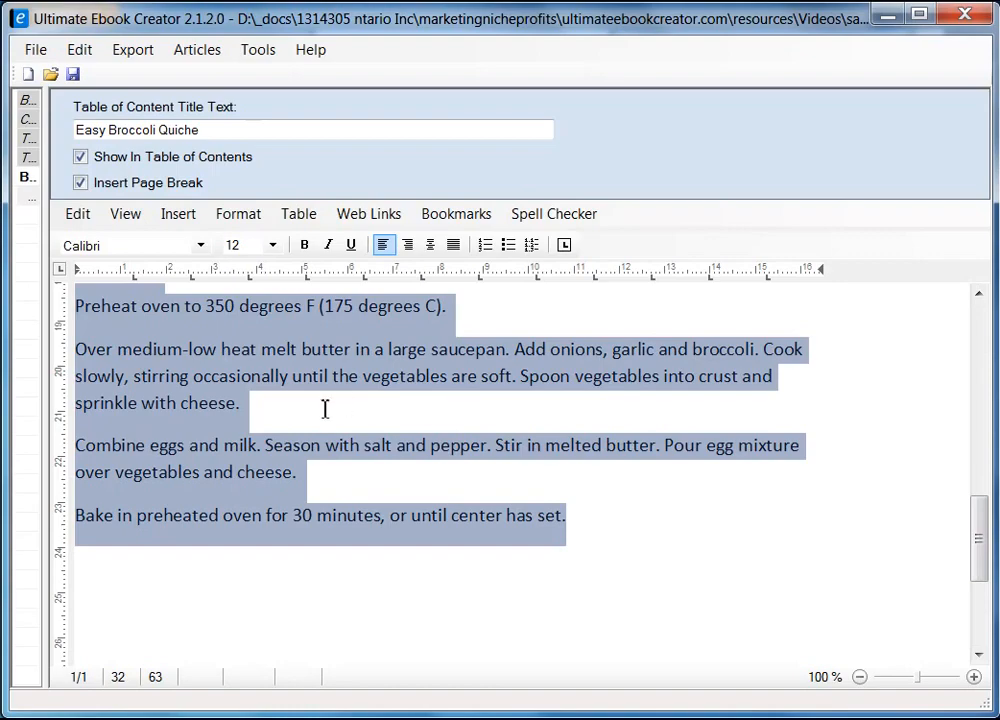
click(200, 245)
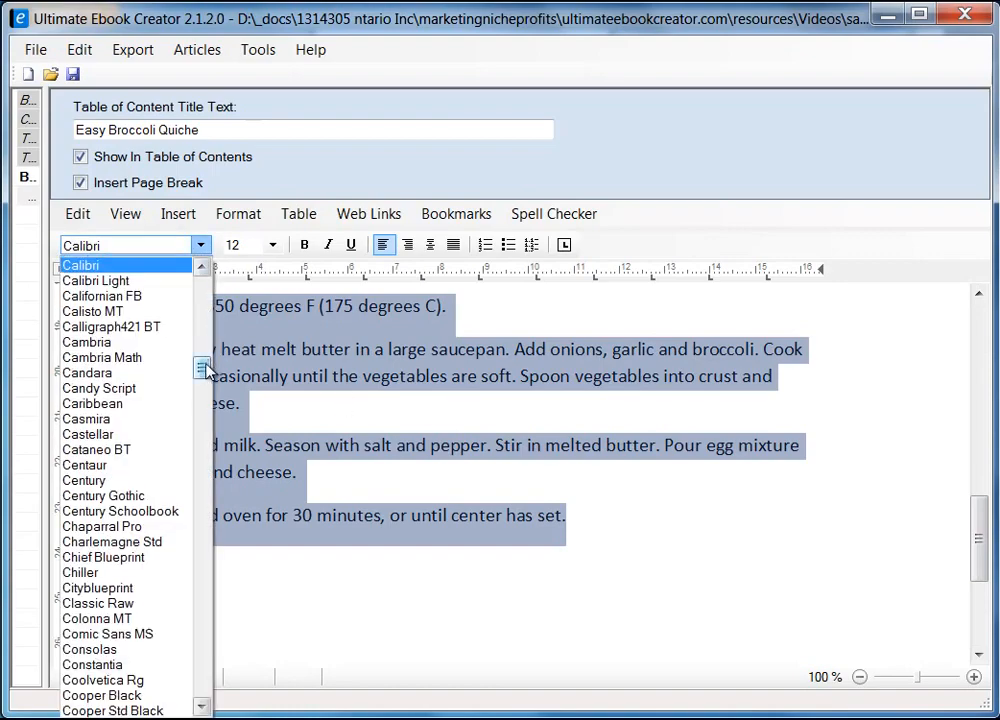
drag(203, 370, 205, 305)
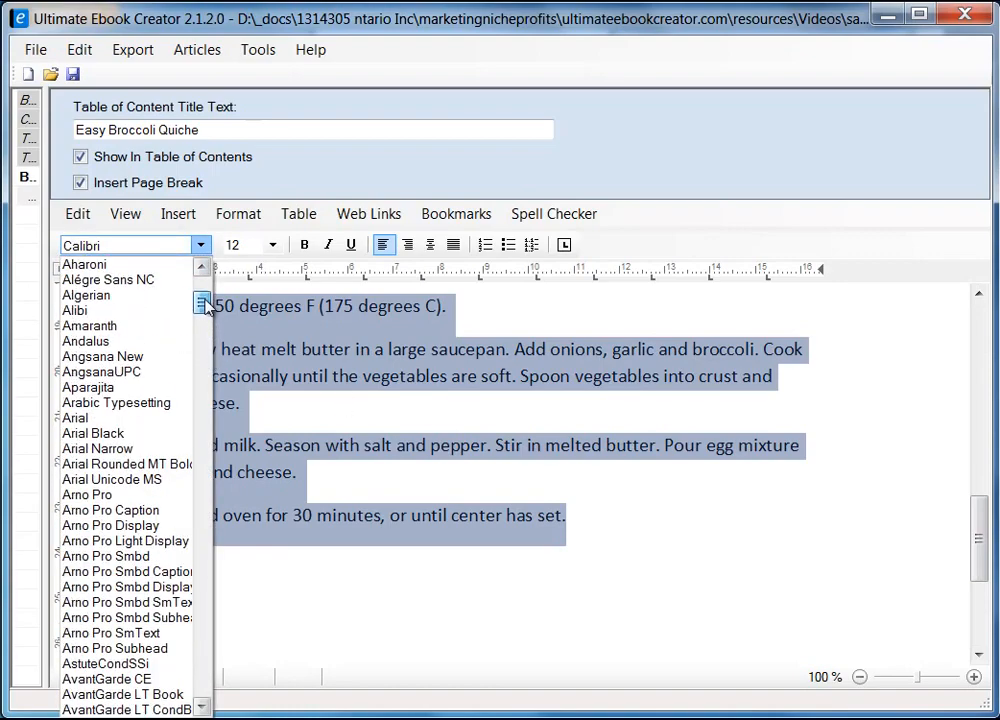
click(130, 419)
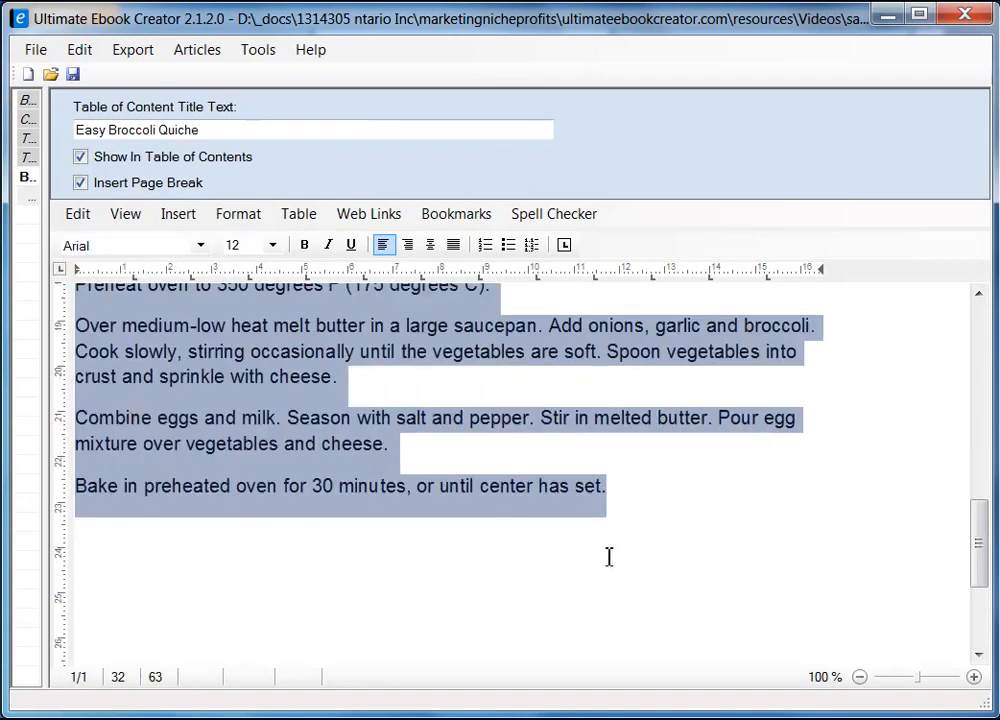
click(608, 557)
Select the 'Original recipe makes 6 servings' line
drag(984, 556, 986, 454)
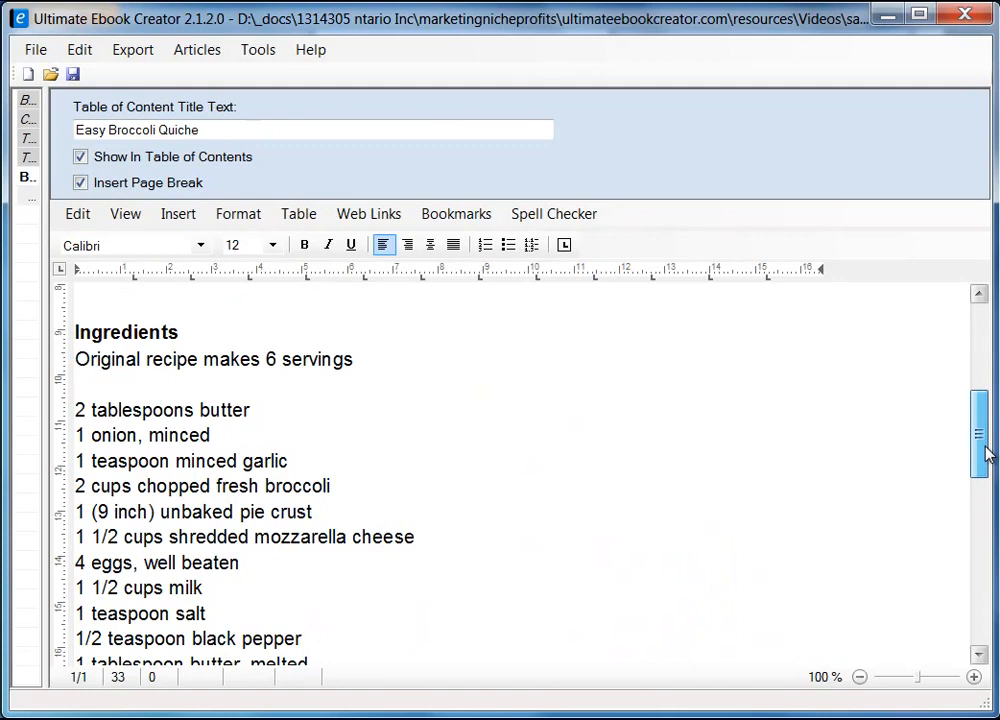
mouse_move(988, 453)
mouse_down()
mouse_move(980, 406)
mouse_move(983, 448)
mouse_up()
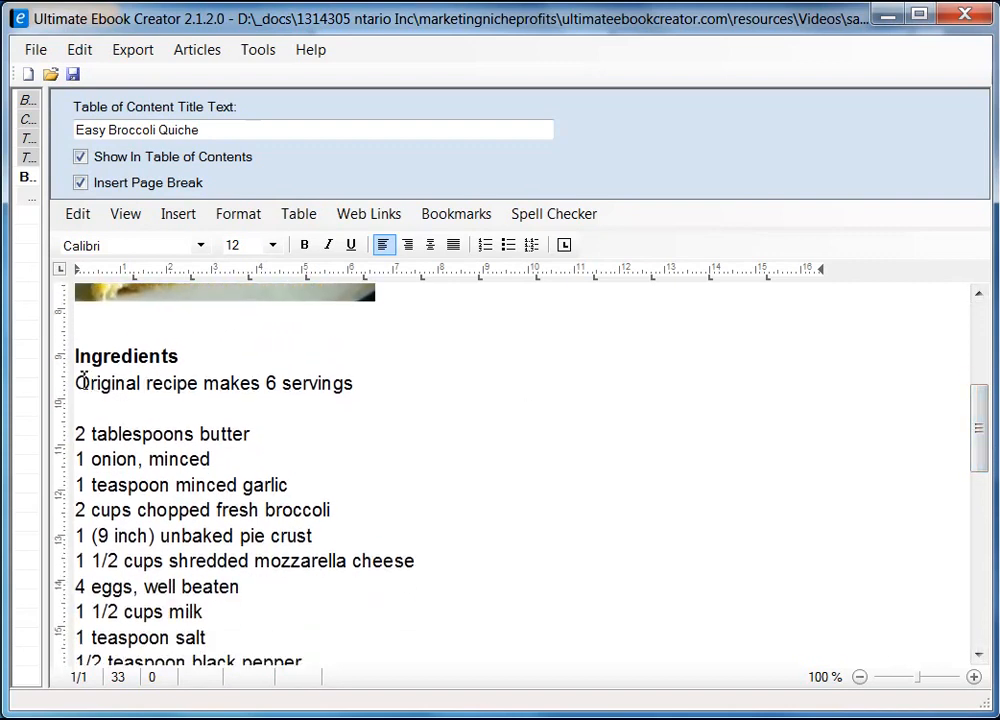
drag(82, 383, 365, 381)
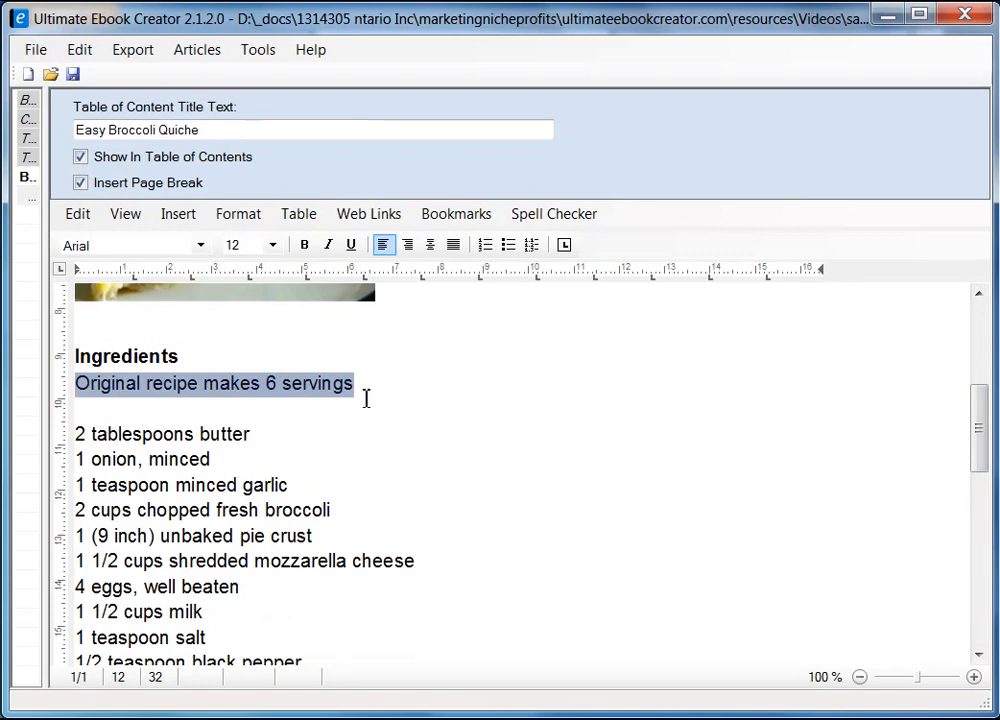
Italicize the 'Original recipe makes 6 servings' line
click(328, 245)
key(Down)
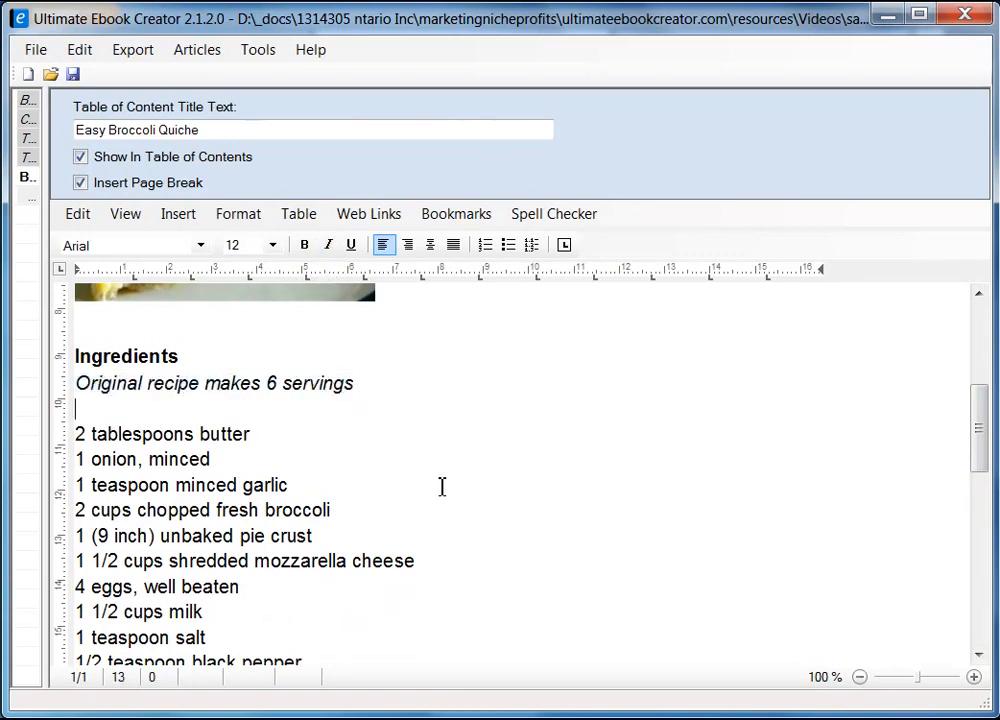
scroll(188, 450, down, 1)
scroll(188, 450, down, 1)
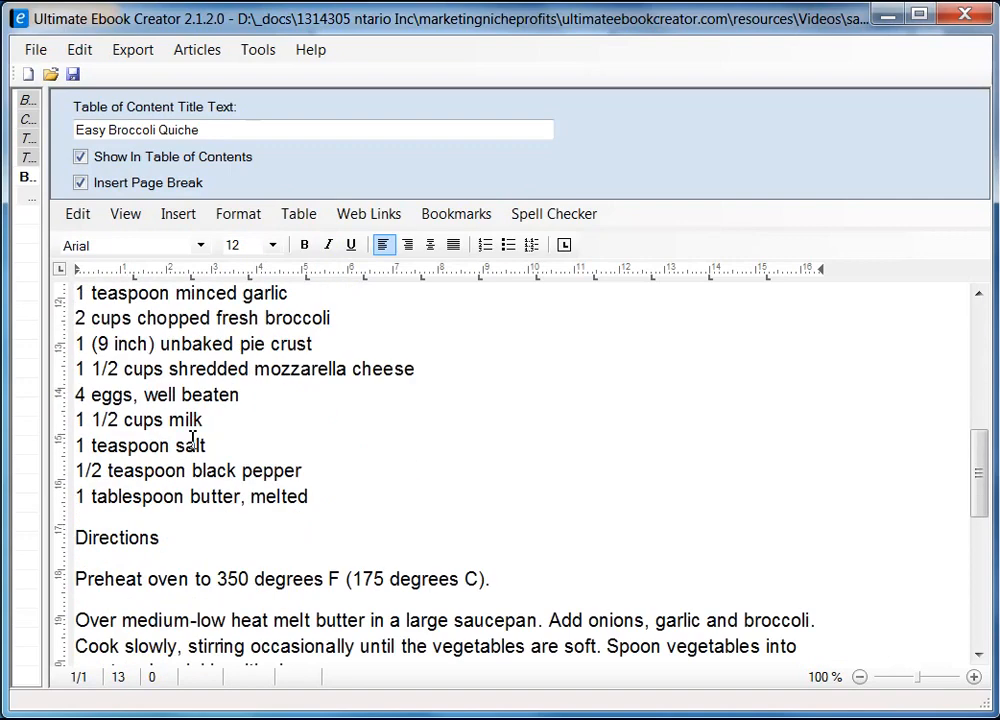
scroll(190, 442, up, 1)
Turn the quiche ingredient lines into a bulleted list
drag(79, 335, 367, 589)
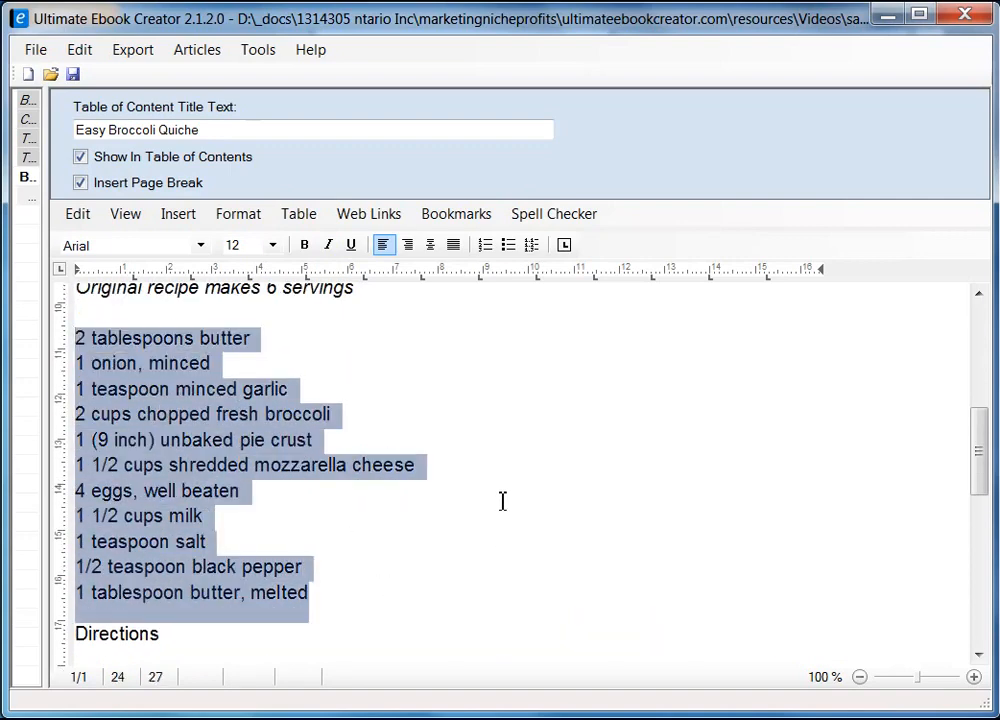
click(509, 250)
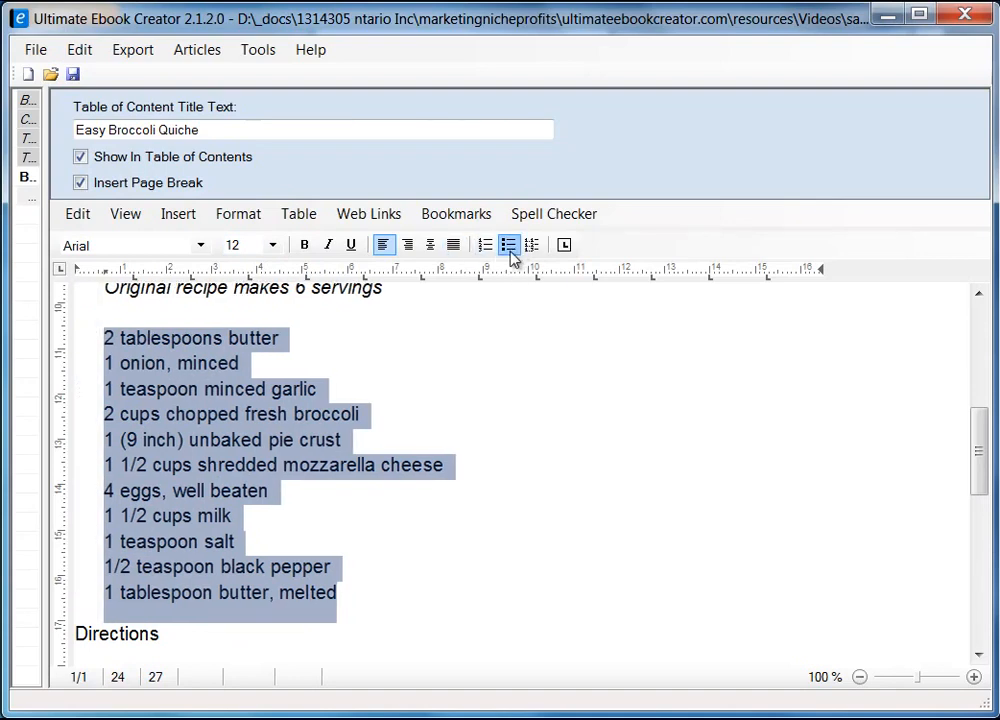
click(645, 555)
scroll(679, 465, up, 3)
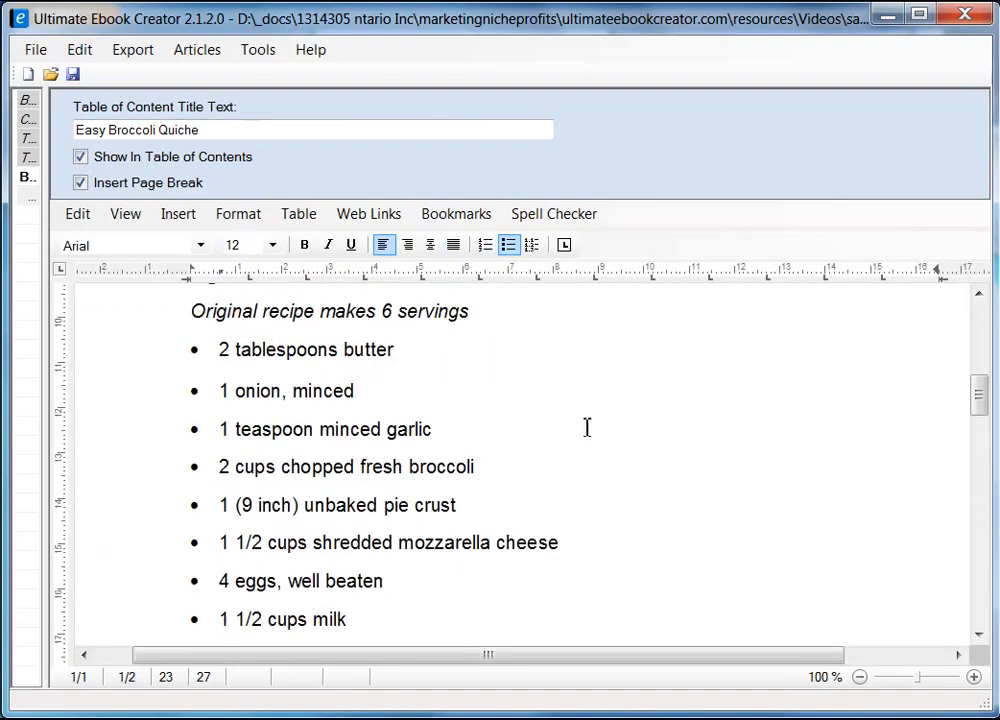
scroll(286, 391, up, 4)
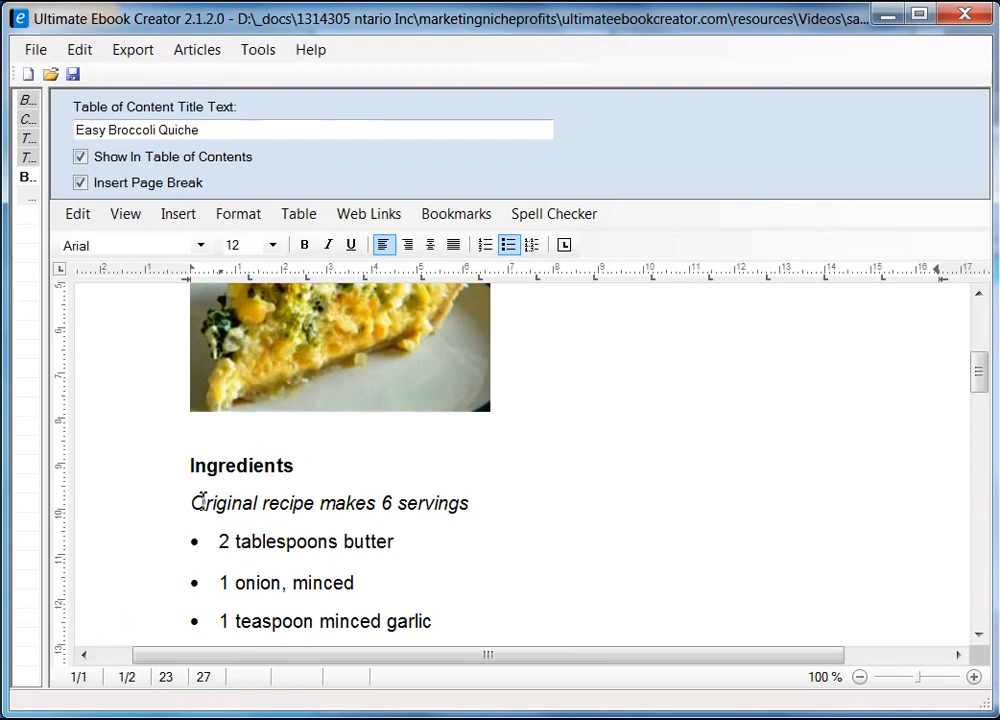
Reduce the servings line to font size 10
click(193, 503)
shift+click(473, 502)
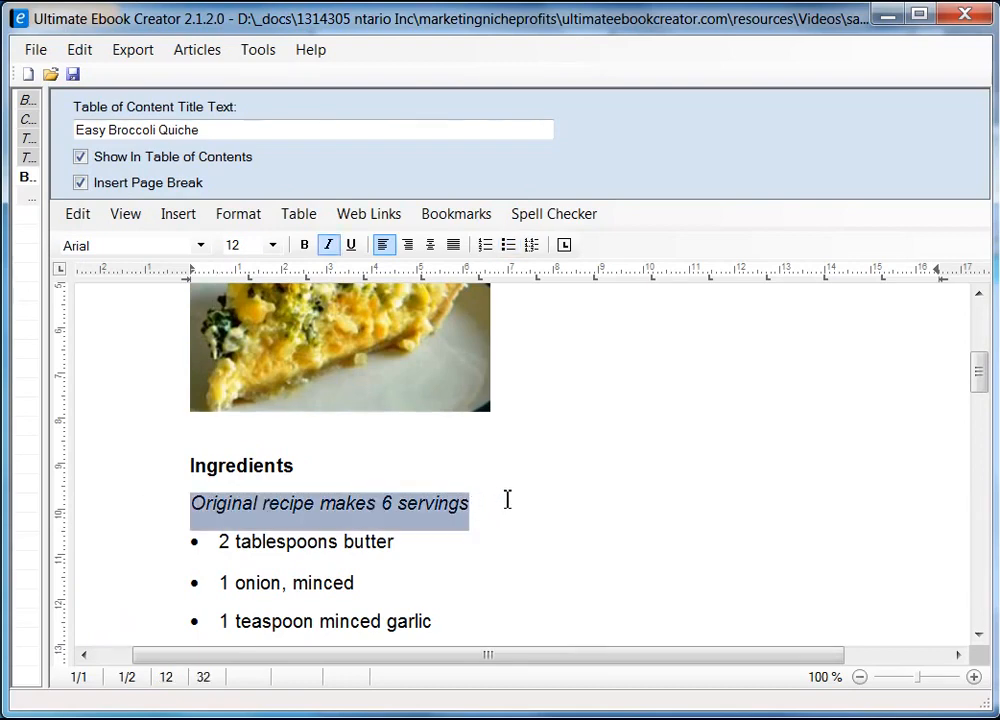
click(271, 246)
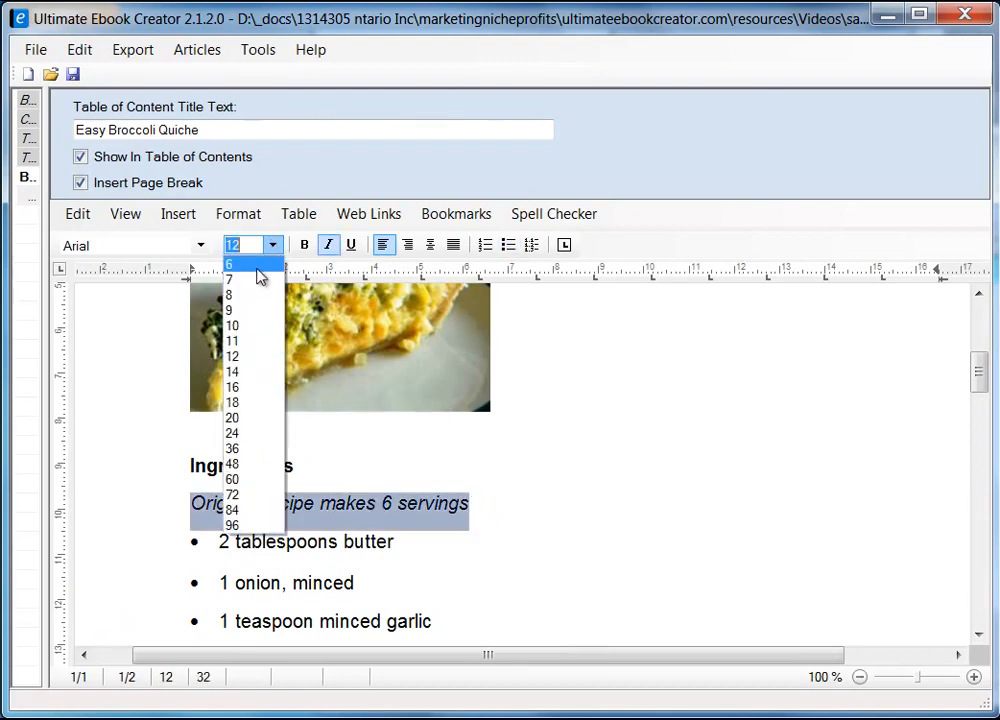
click(248, 327)
click(467, 509)
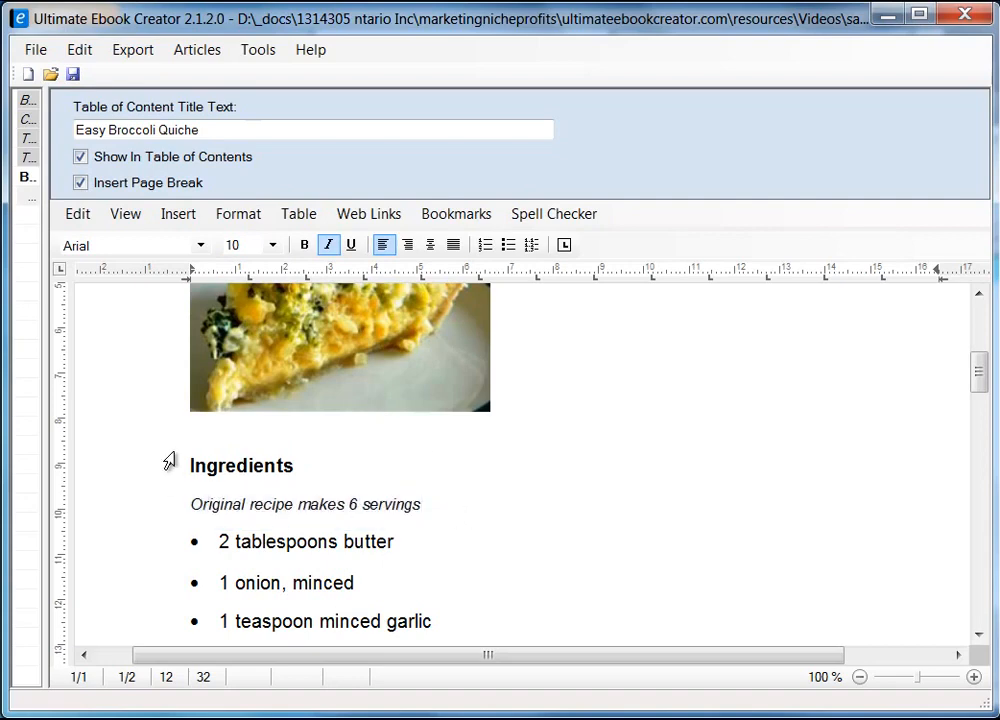
Make the Directions heading bold to match Ingredients
scroll(510, 495, down, 6)
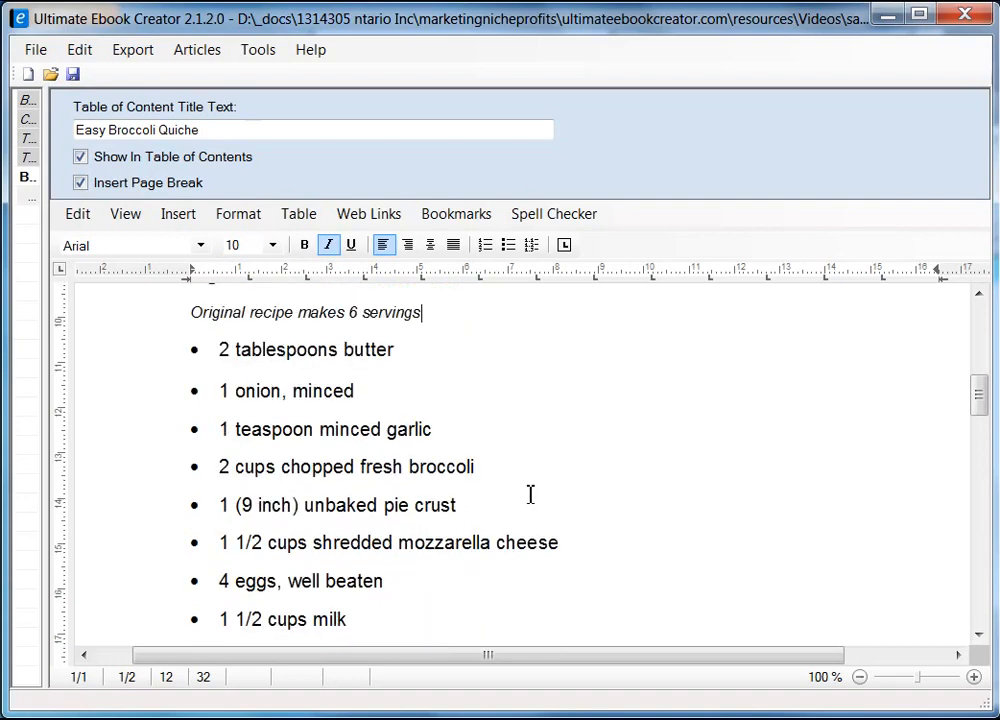
scroll(243, 382, up, 1)
scroll(261, 482, down, 5)
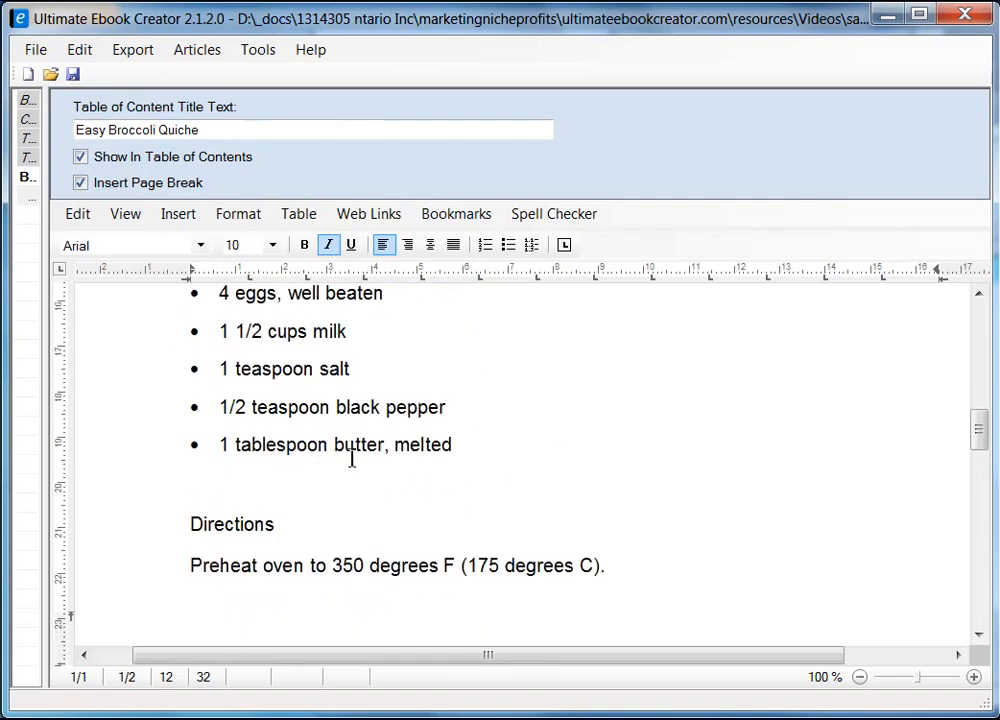
scroll(364, 469, down, 2)
scroll(368, 464, up, 4)
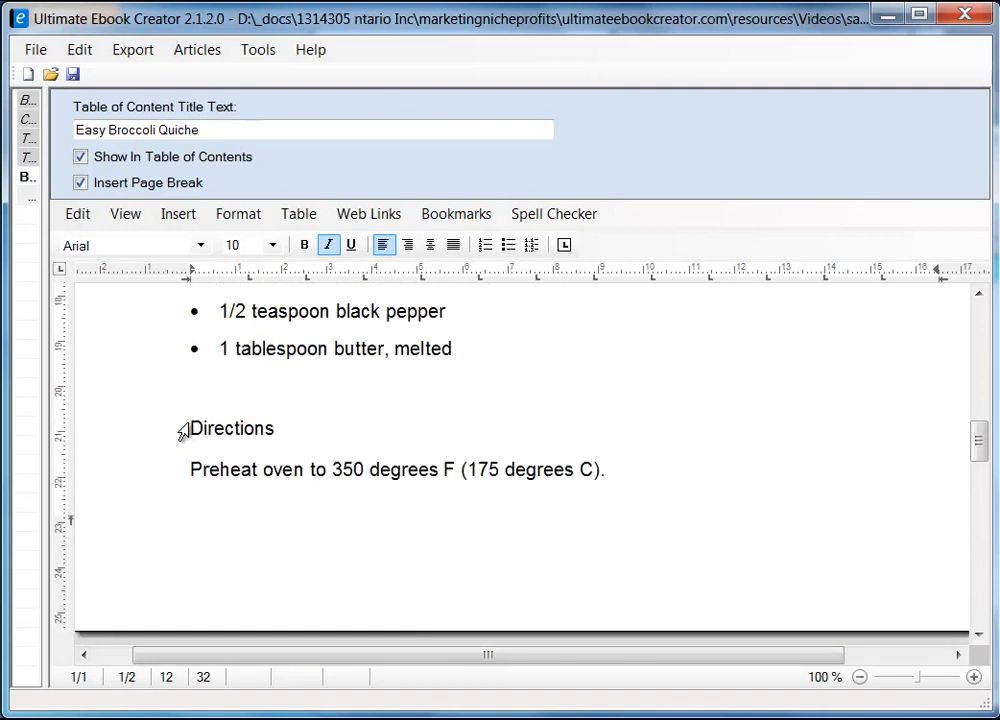
drag(180, 428, 270, 432)
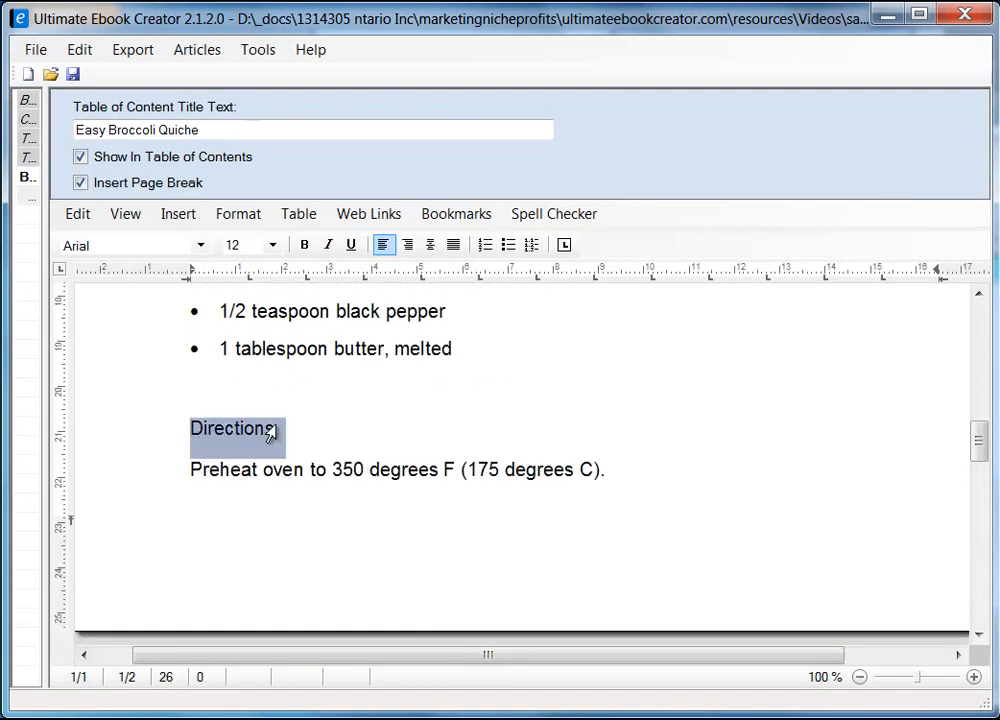
click(304, 245)
click(325, 413)
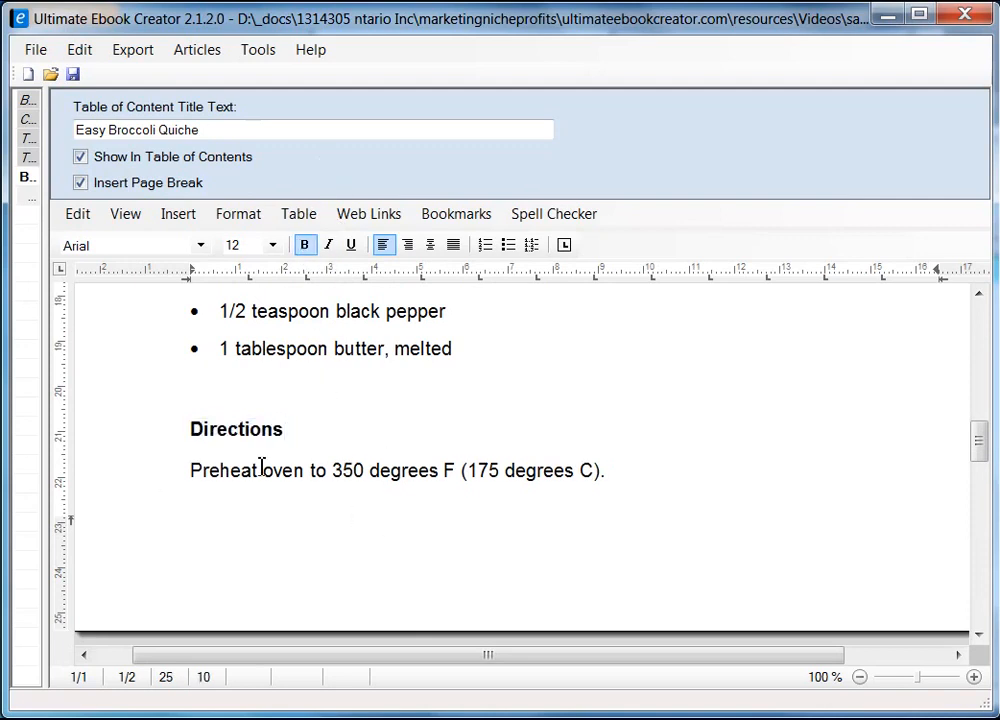
Widen the outline panel so full chapter and section names show
scroll(320, 478, down, 1)
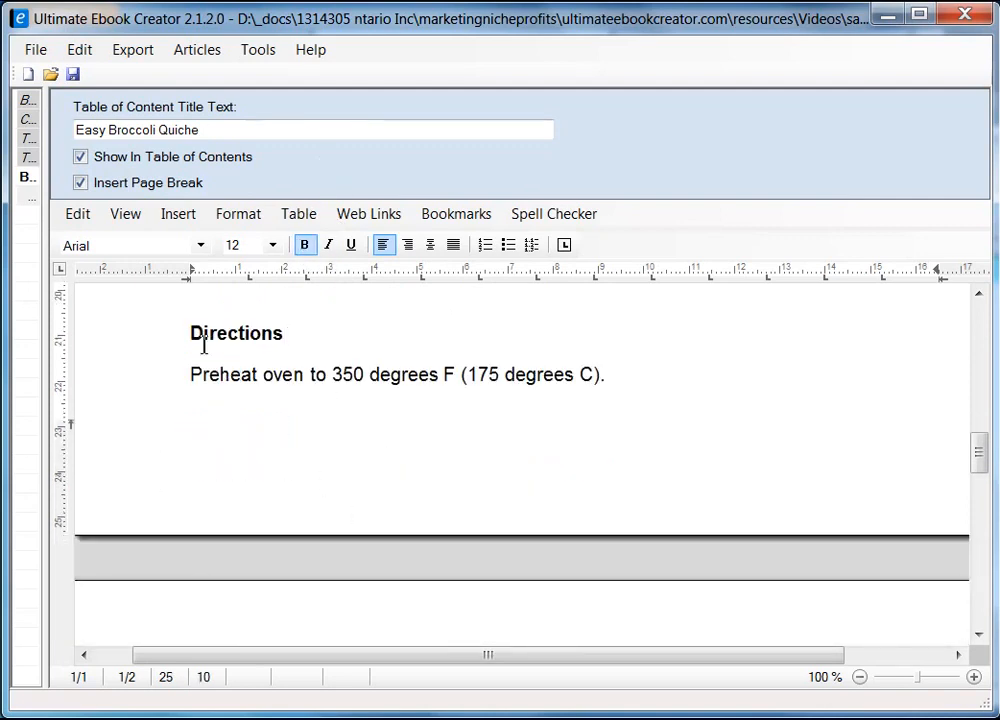
scroll(437, 456, down, 2)
scroll(437, 456, down, 2)
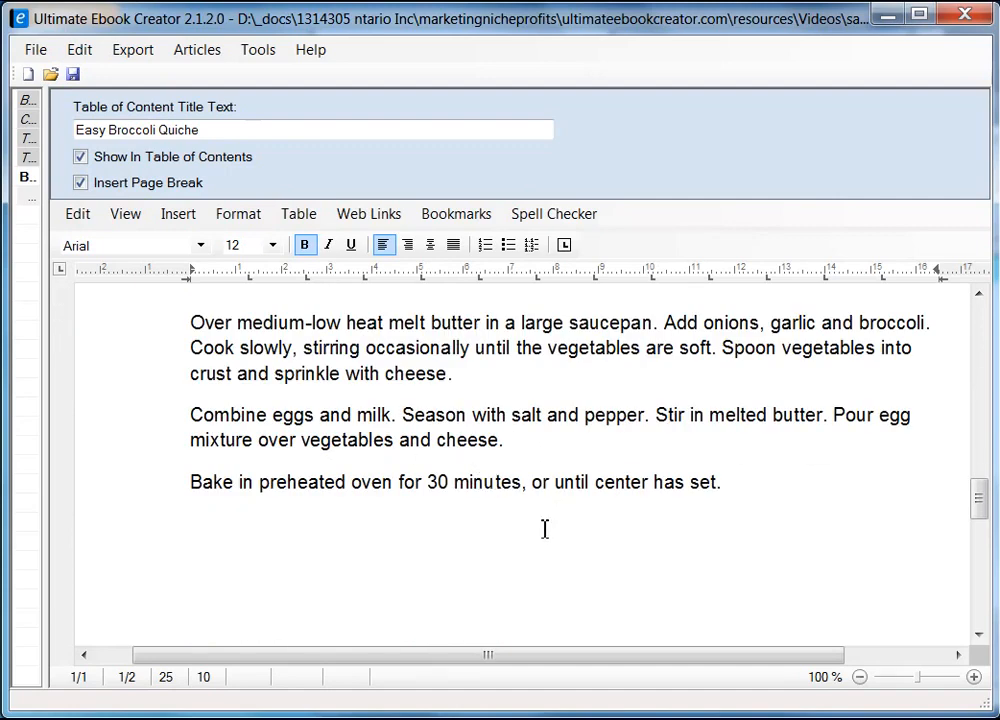
scroll(545, 529, down, 2)
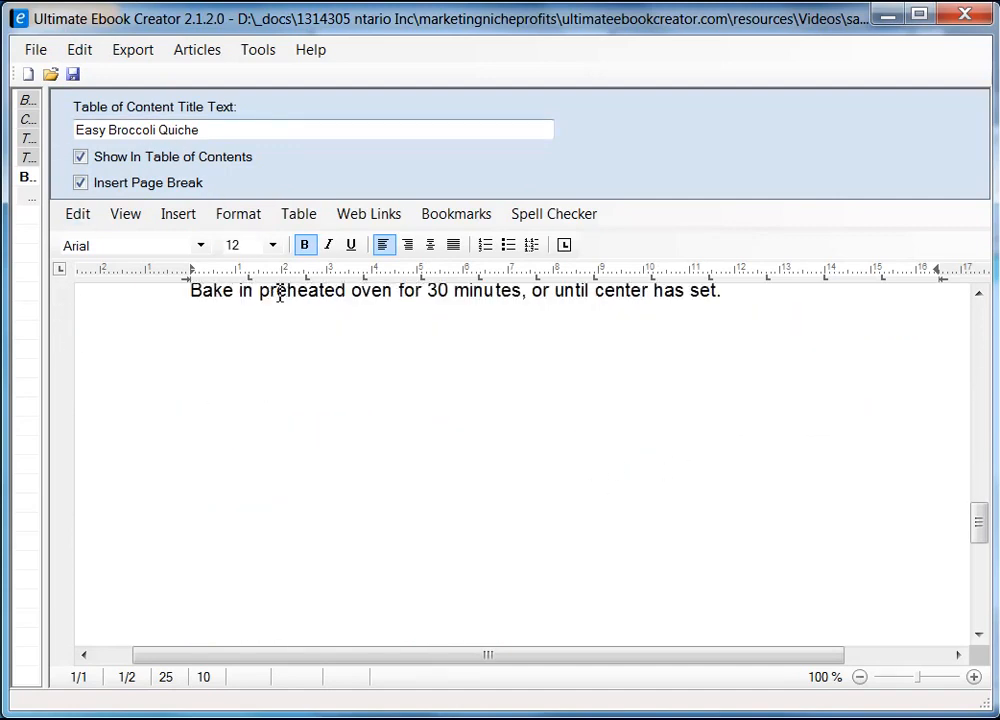
drag(47, 240, 338, 285)
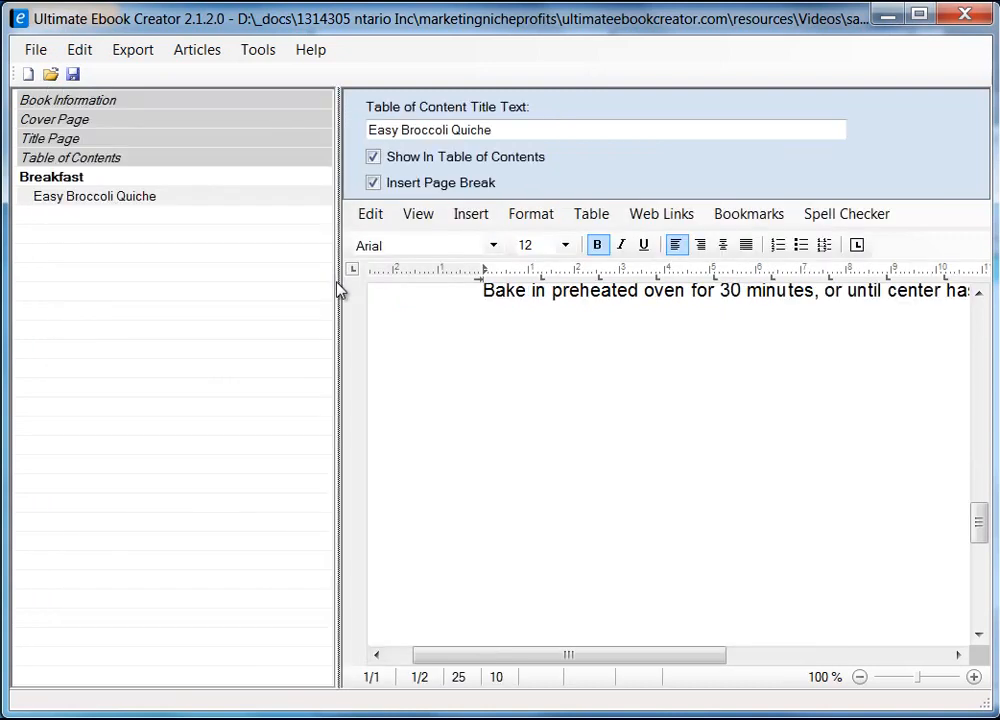
Save the project as prabha_recipe_book.uec, readjusting the outline panel width
drag(341, 297, 178, 310)
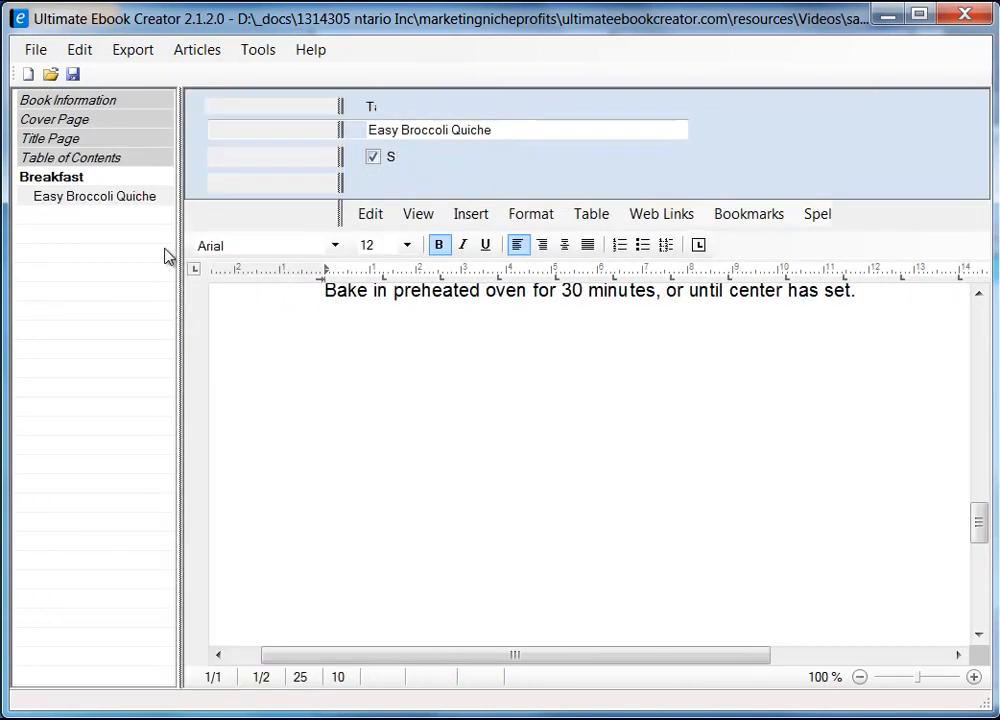
click(73, 75)
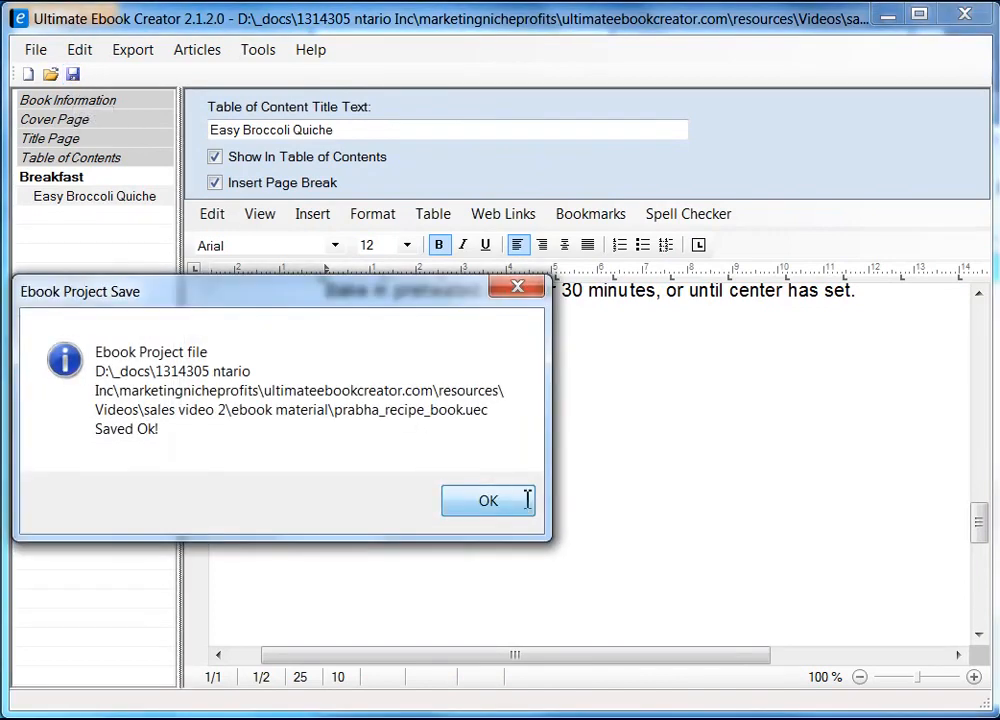
click(525, 497)
mouse_move(978, 530)
mouse_down()
mouse_move(978, 330)
mouse_move(993, 318)
mouse_move(982, 510)
mouse_up()
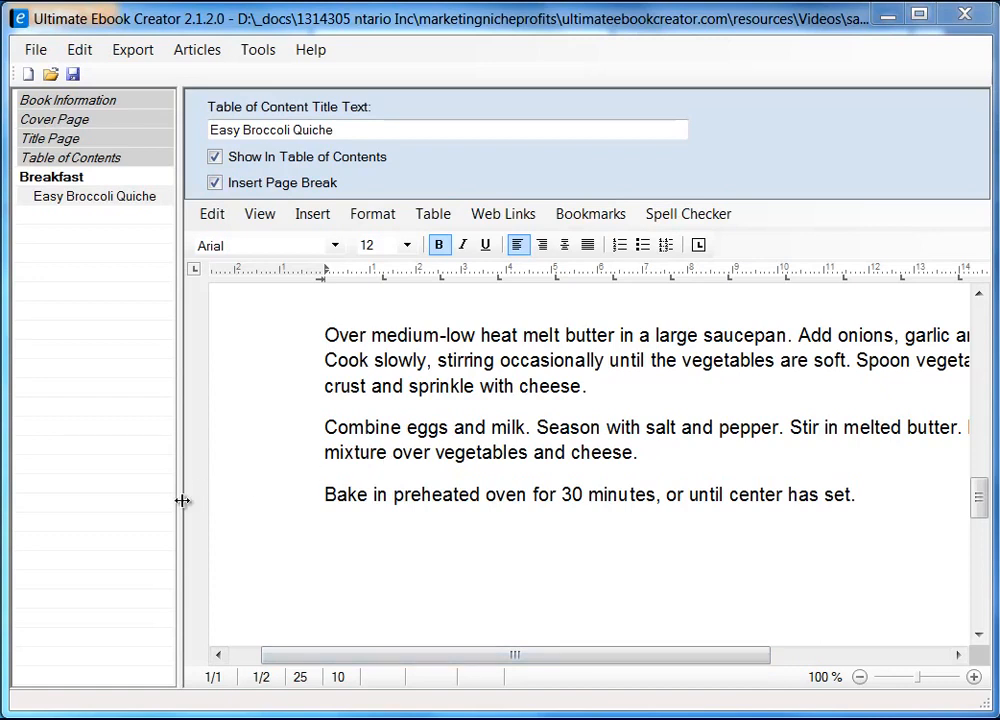
drag(183, 500, 246, 510)
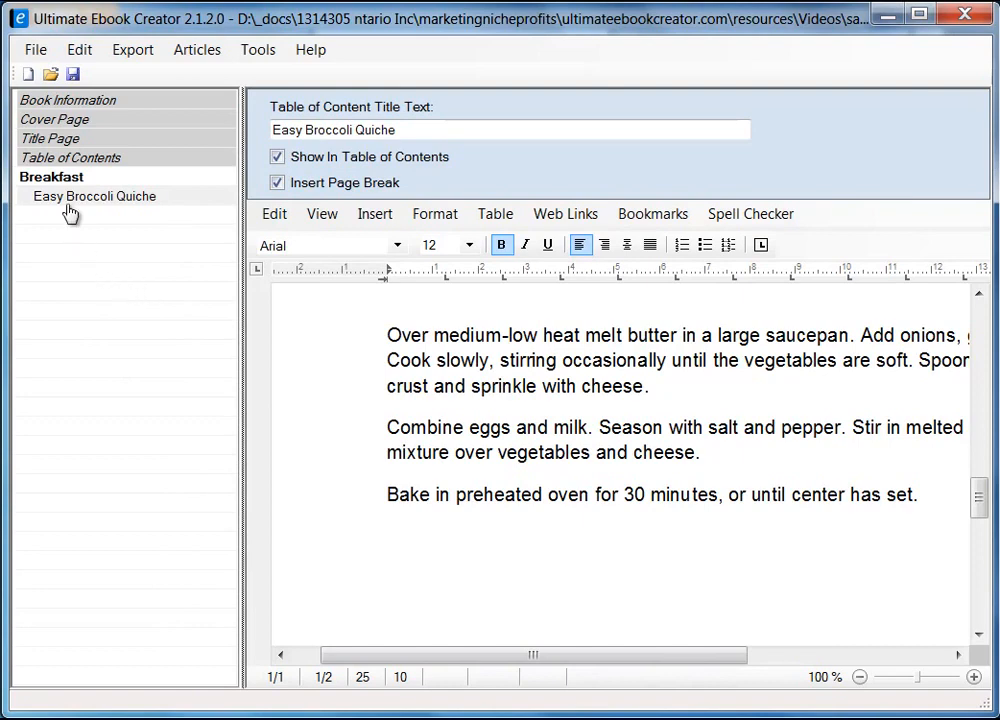
Add a new chapter named 'Main Course' after Breakfast
right_click(58, 250)
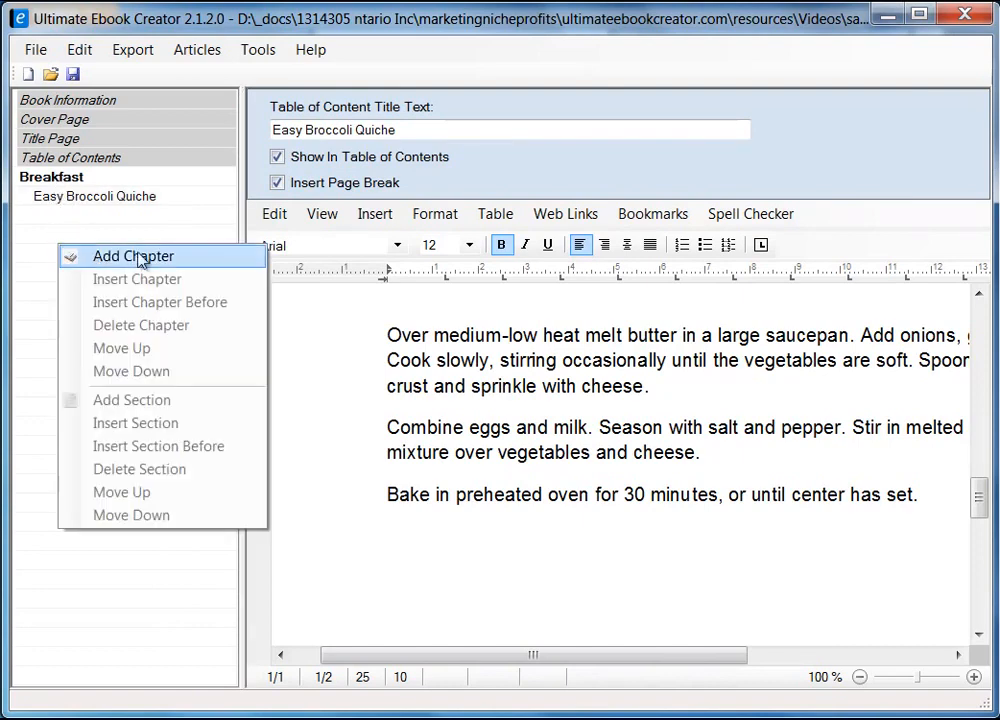
click(145, 258)
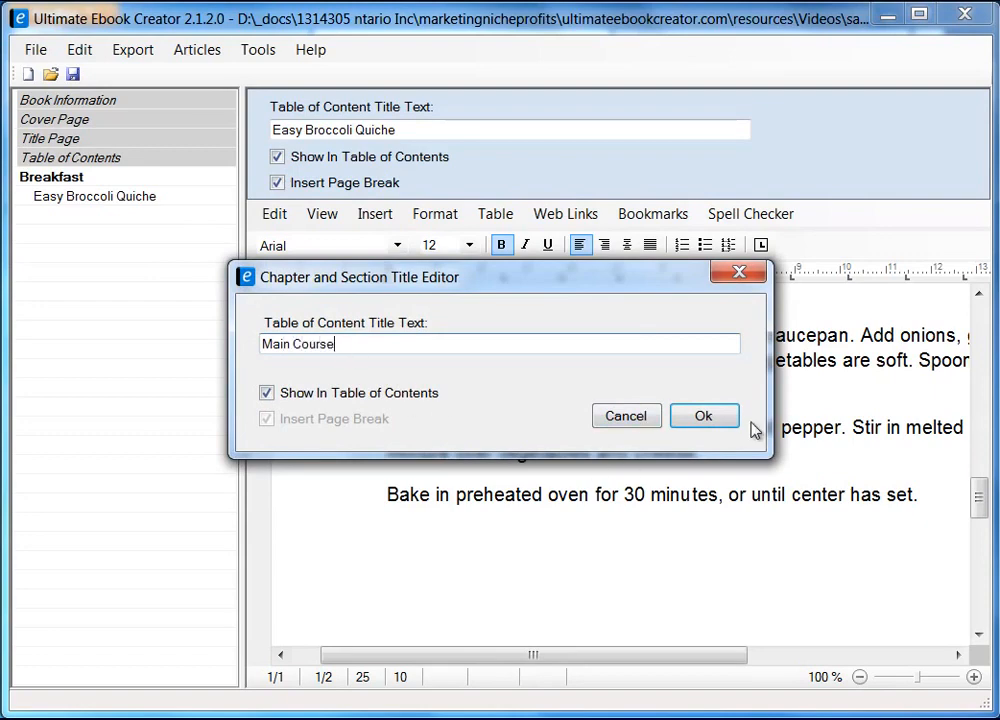
click(703, 415)
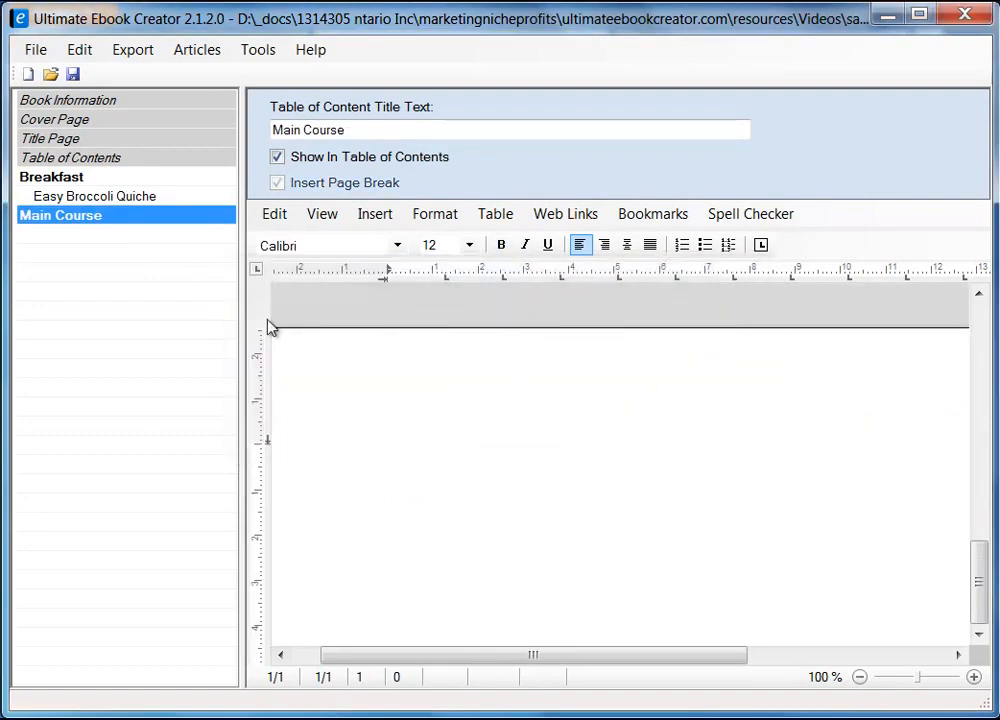
Add a 'Chicken Pot Pie' section to Main Course starting on a new page
right_click(125, 219)
click(222, 370)
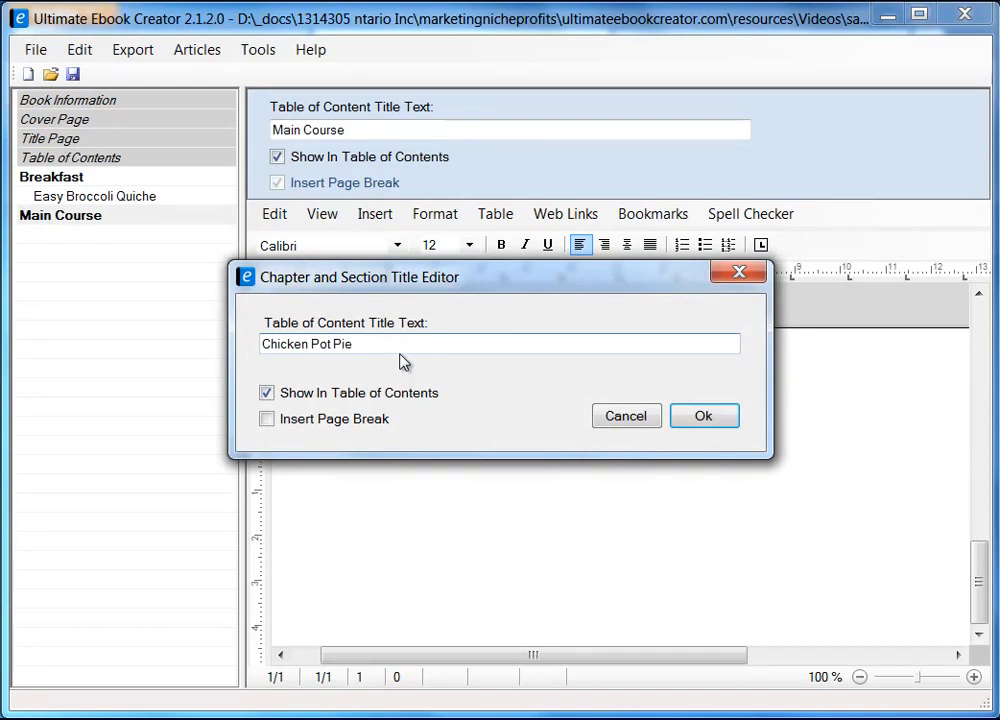
click(270, 421)
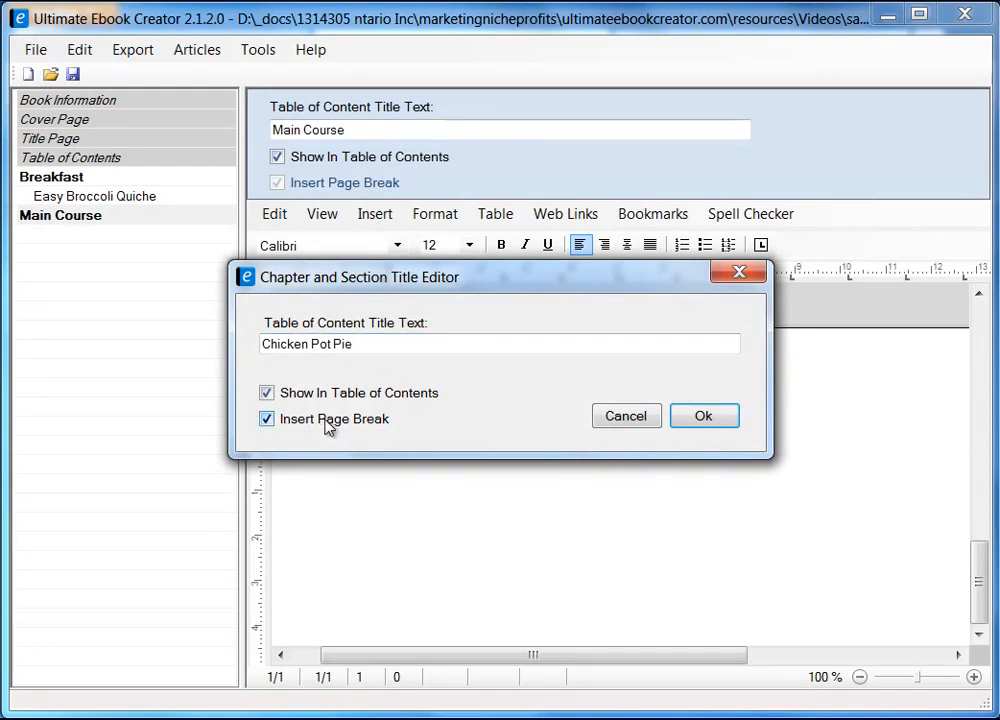
click(703, 418)
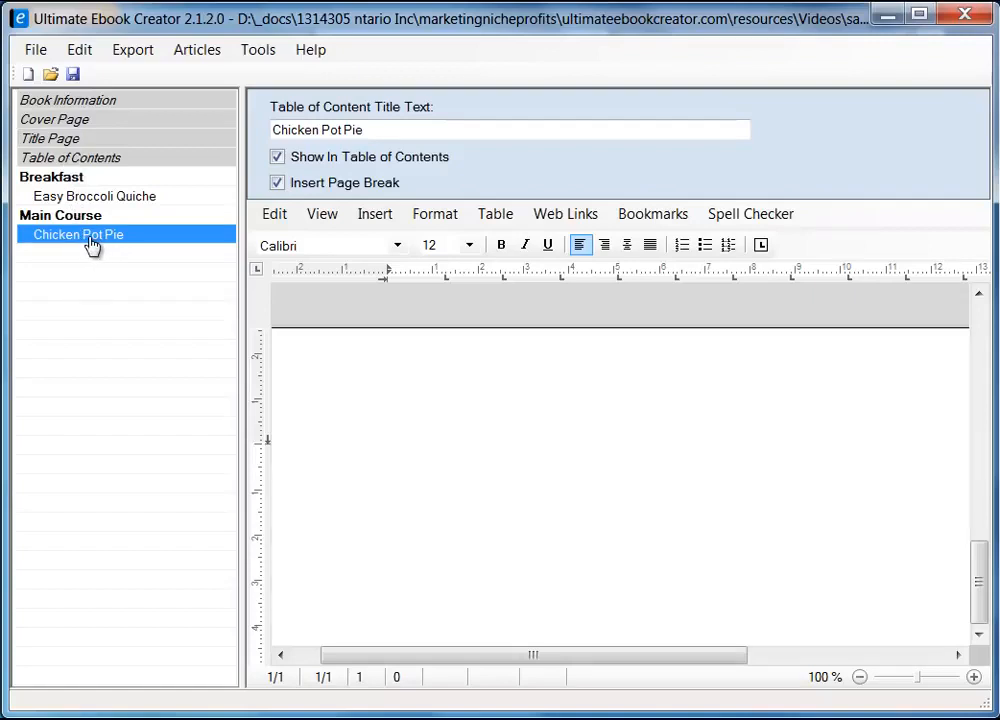
Type 'Chicken Pot Pie Recipe' in the empty page body and trim the word Recipe
click(408, 131)
click(366, 420)
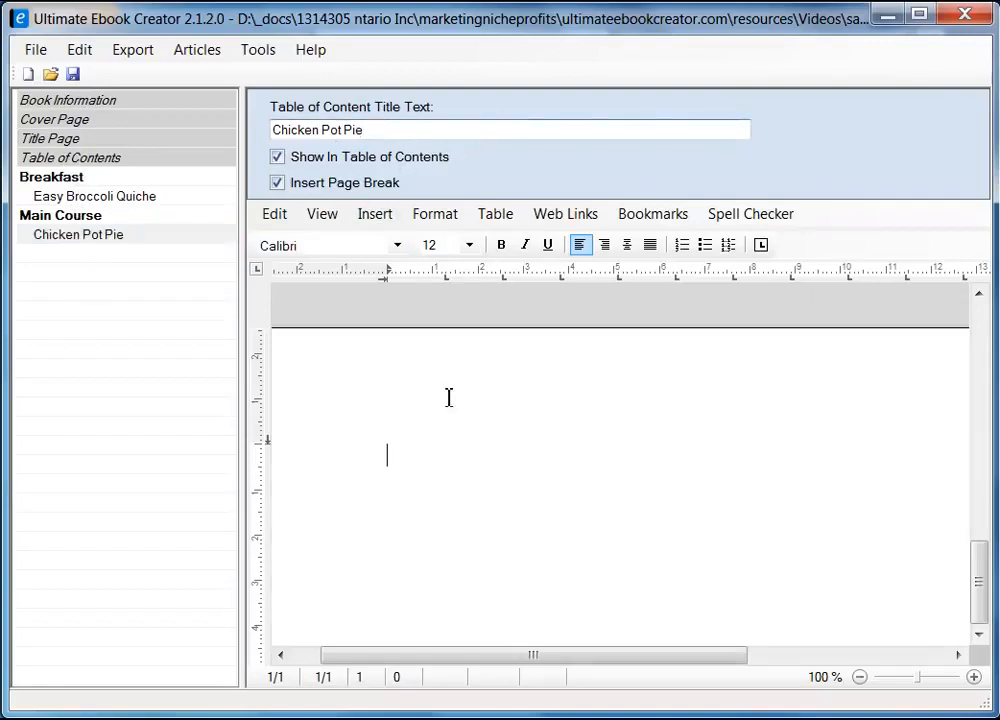
text(Ch)
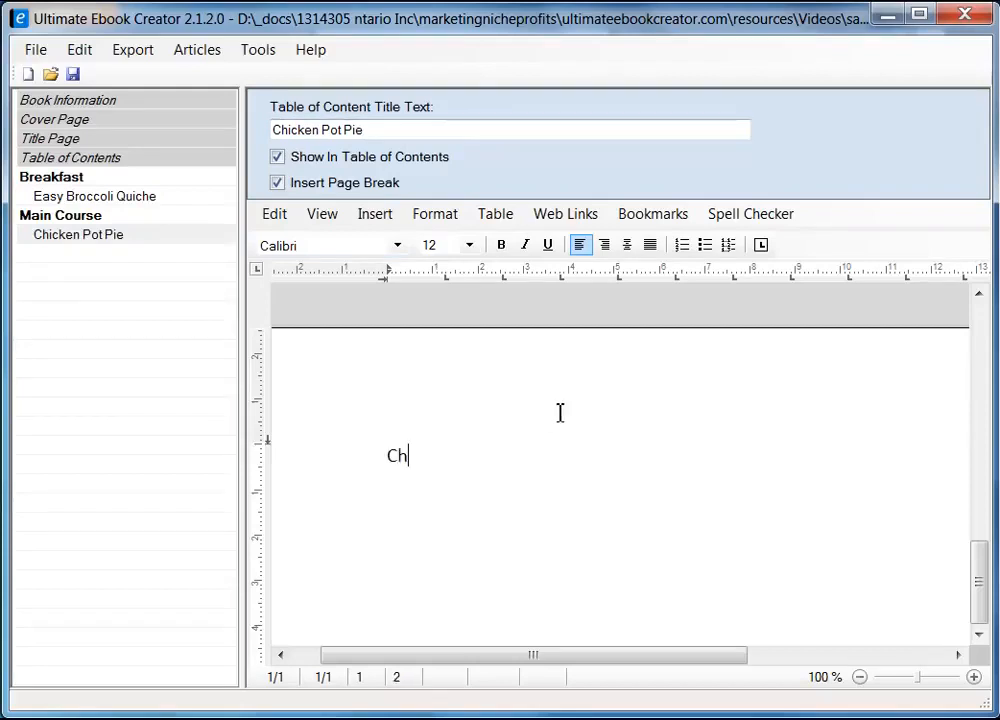
text(icken Pot Pie)
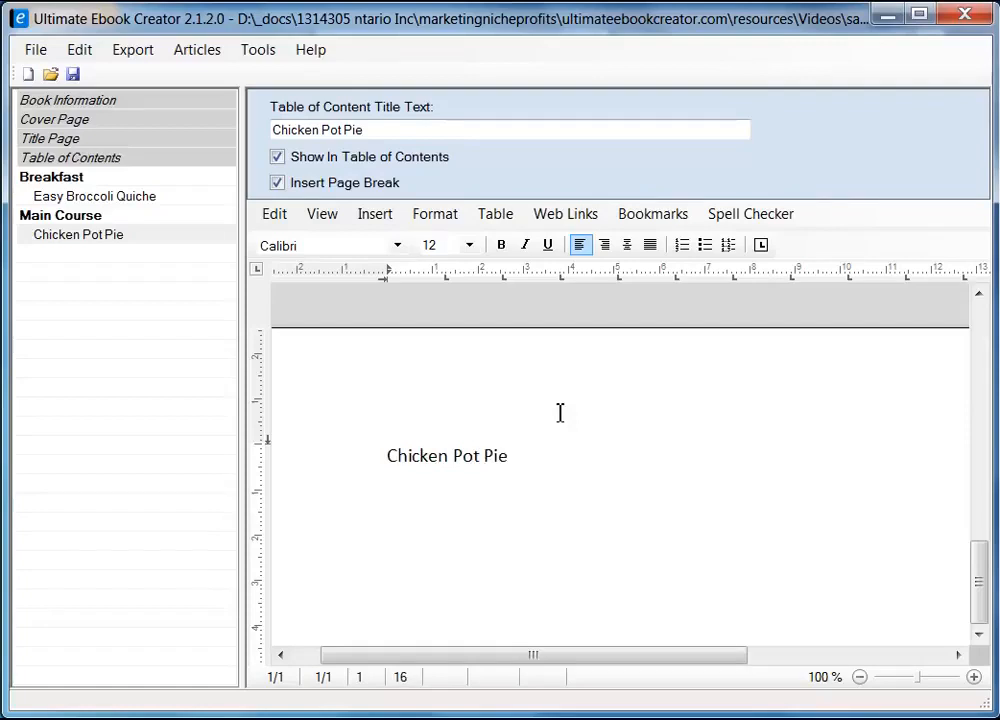
text( Recipe)
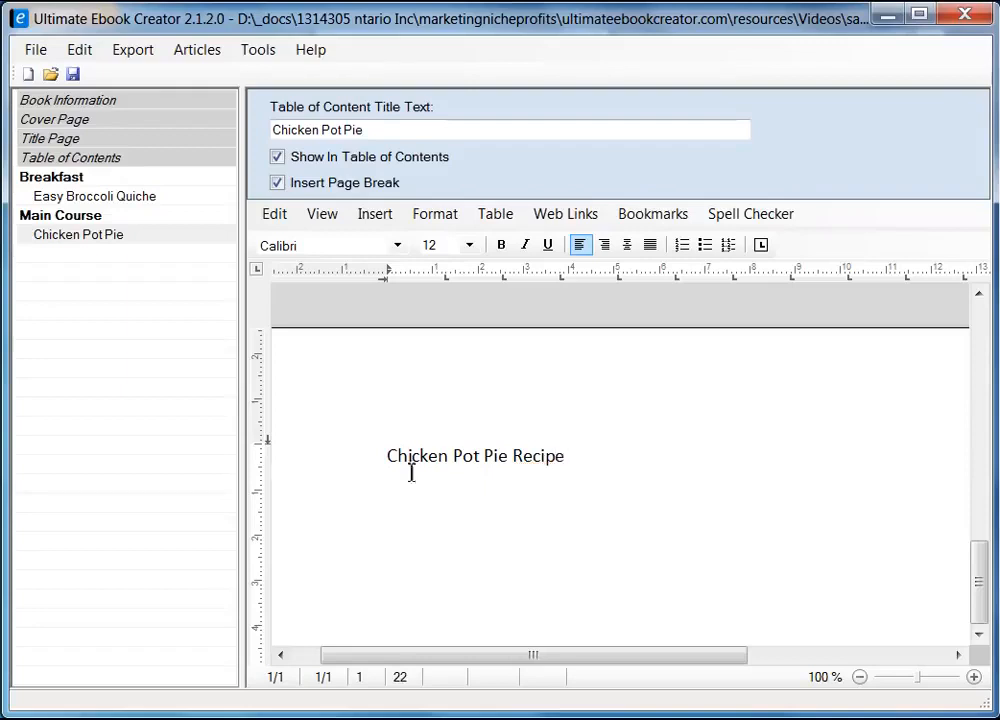
drag(388, 458, 568, 455)
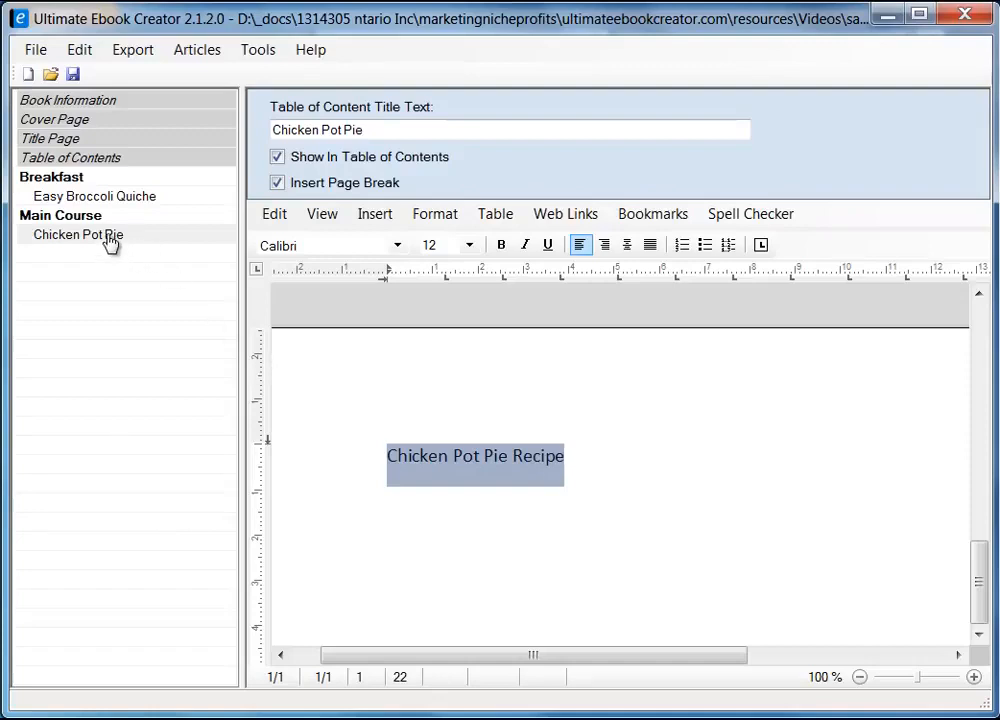
click(613, 456)
key(BackSpace)
key(BackSpace)
key(BackSpace)
key(BackSpace)
key(BackSpace)
key(BackSpace)
key(BackSpace)
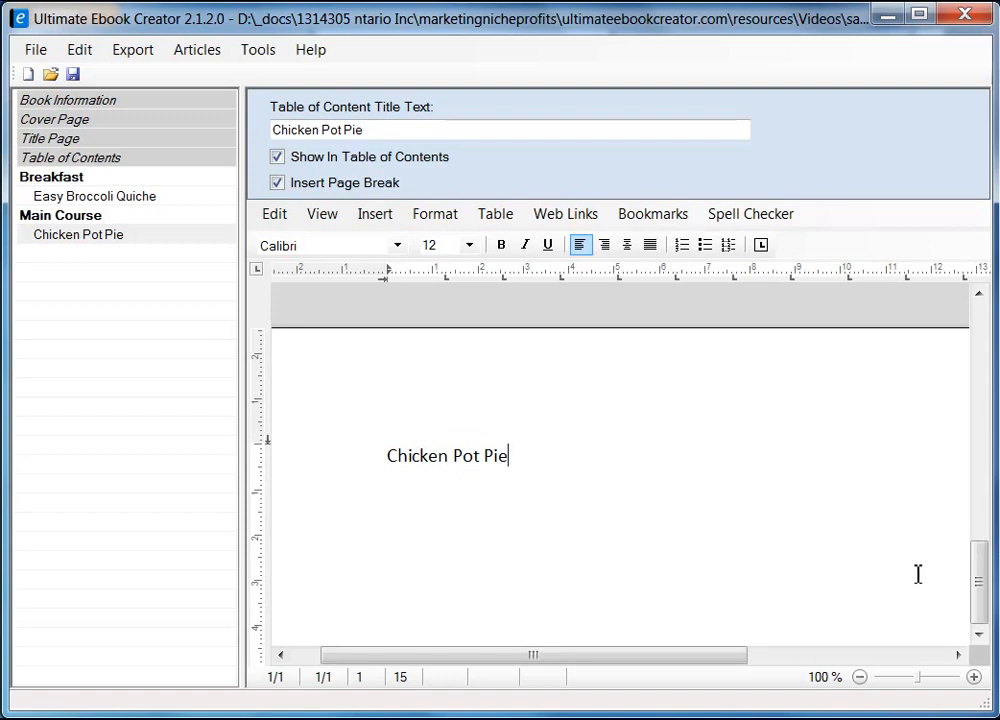
Delete the Chicken Pot Pie heading line from the page again
scroll(982, 590, down, 5)
drag(982, 590, 978, 375)
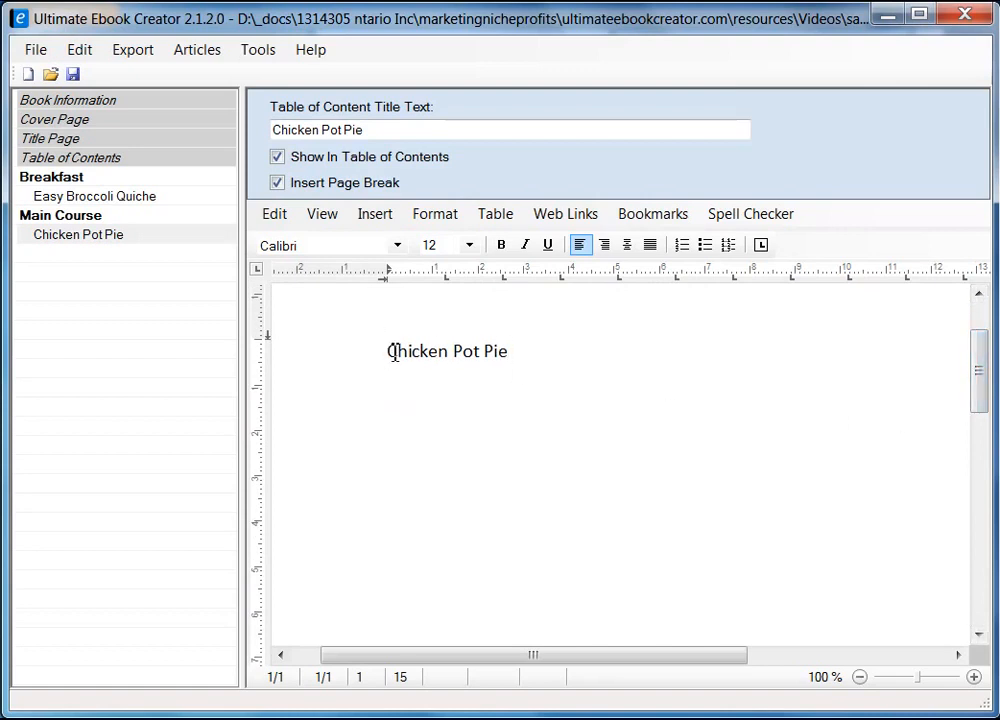
drag(393, 356, 511, 360)
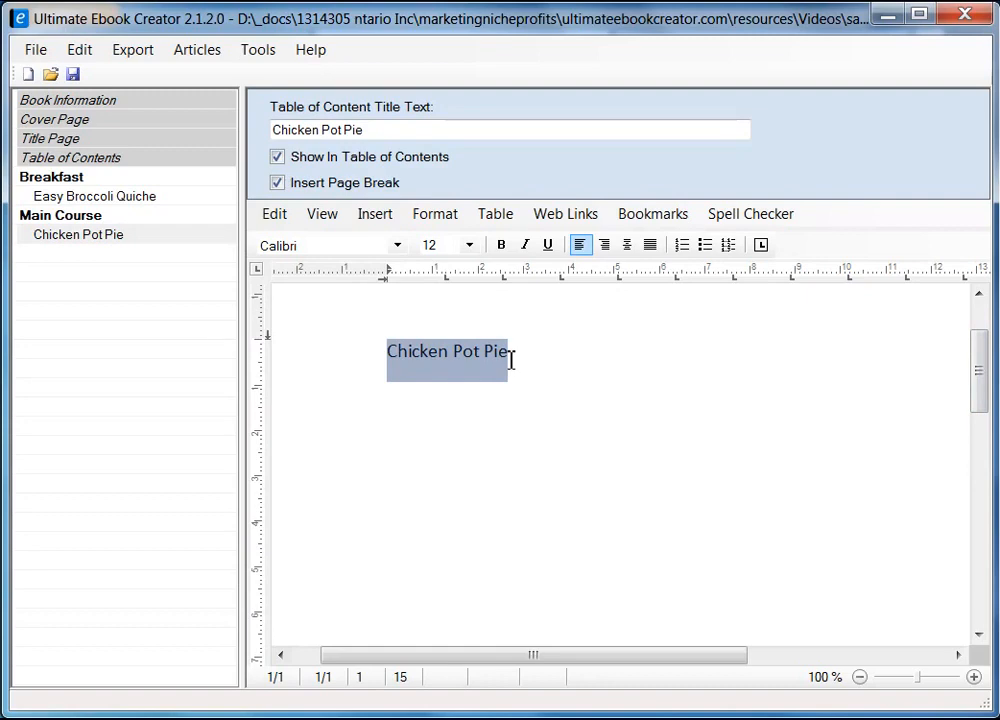
key(Delete)
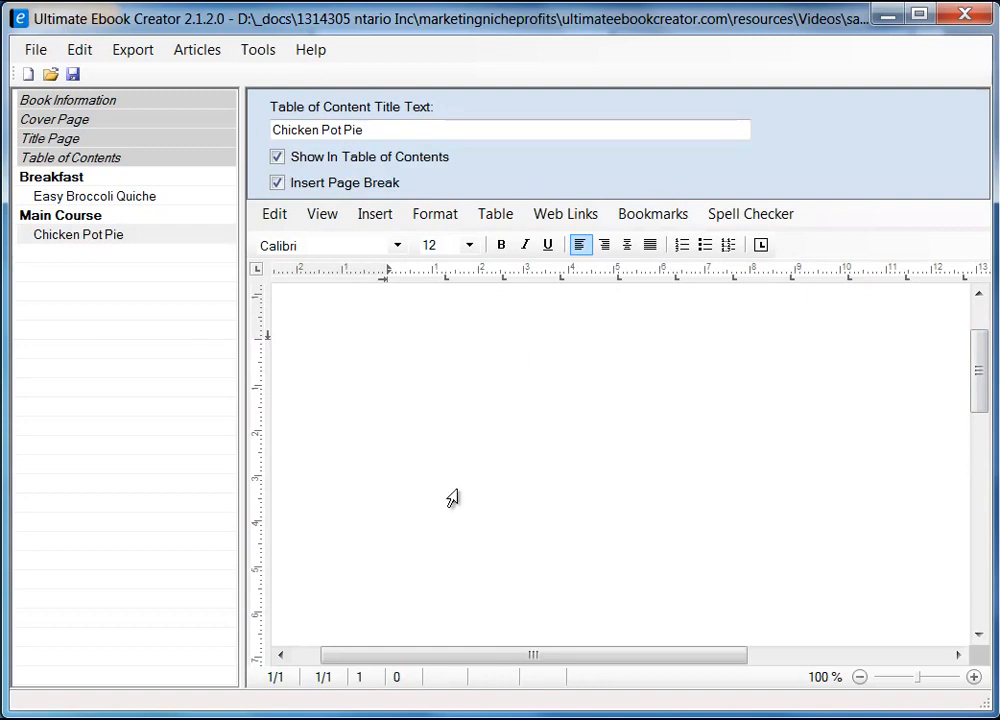
Copy the photo from Firefox's Chicken Pot Pie IX recipe page and return to the editor page
key(alt+Tab)
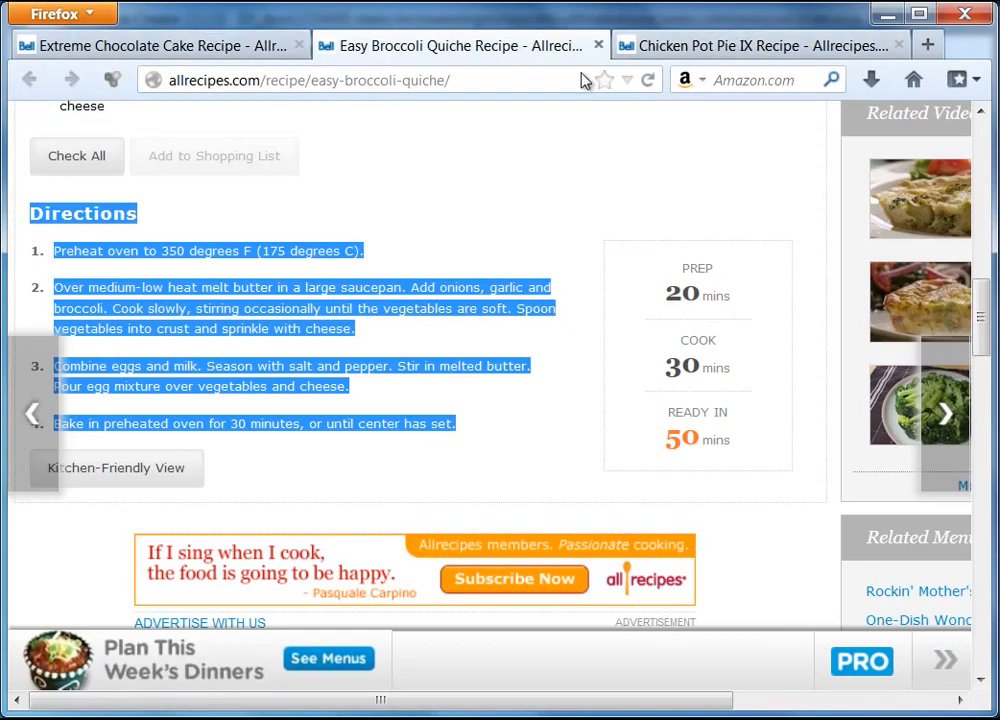
click(713, 50)
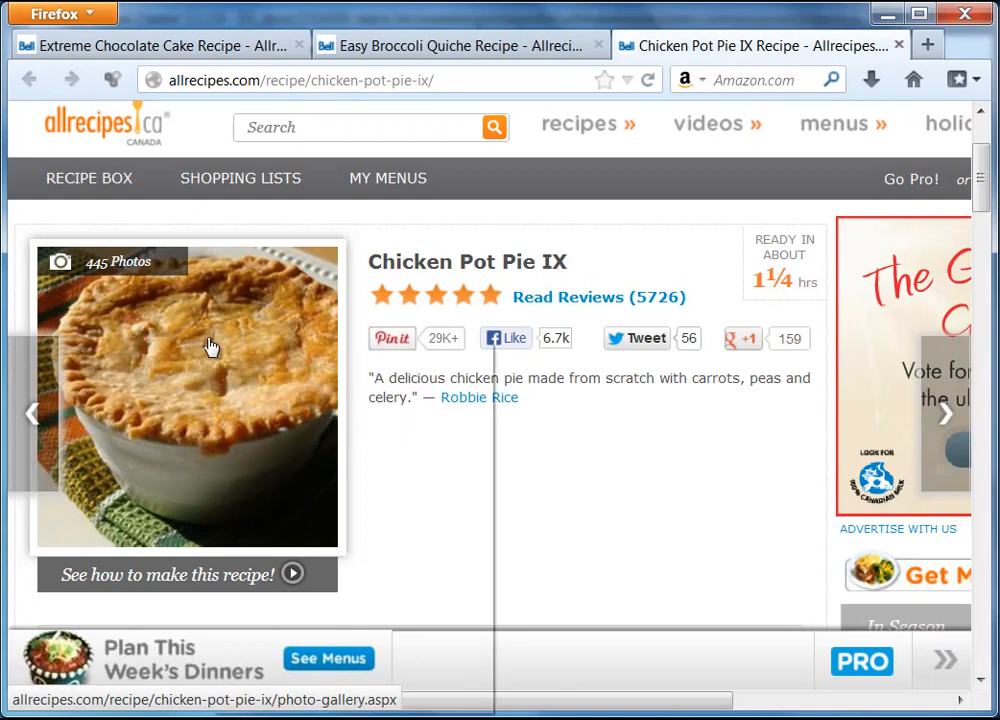
right_click(210, 346)
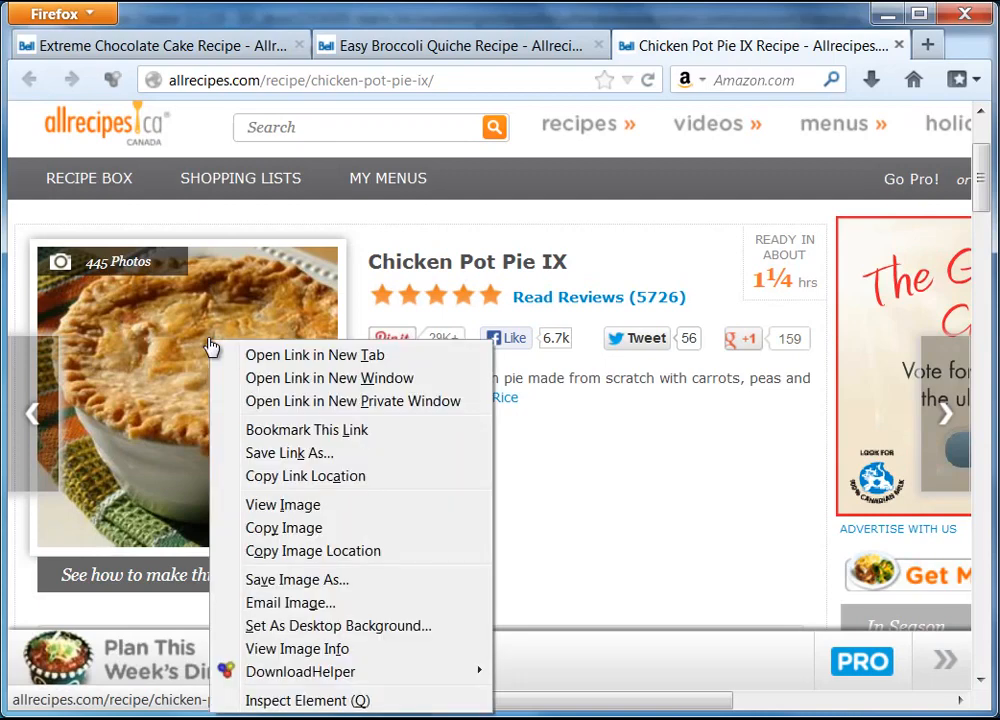
click(284, 529)
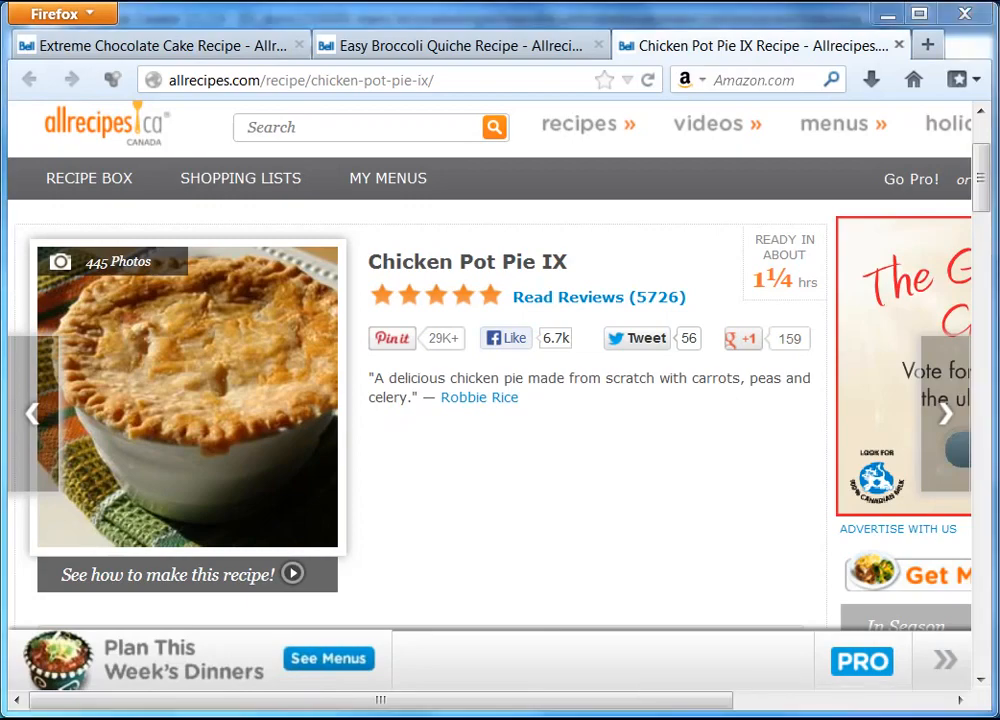
key(alt+Tab)
click(473, 355)
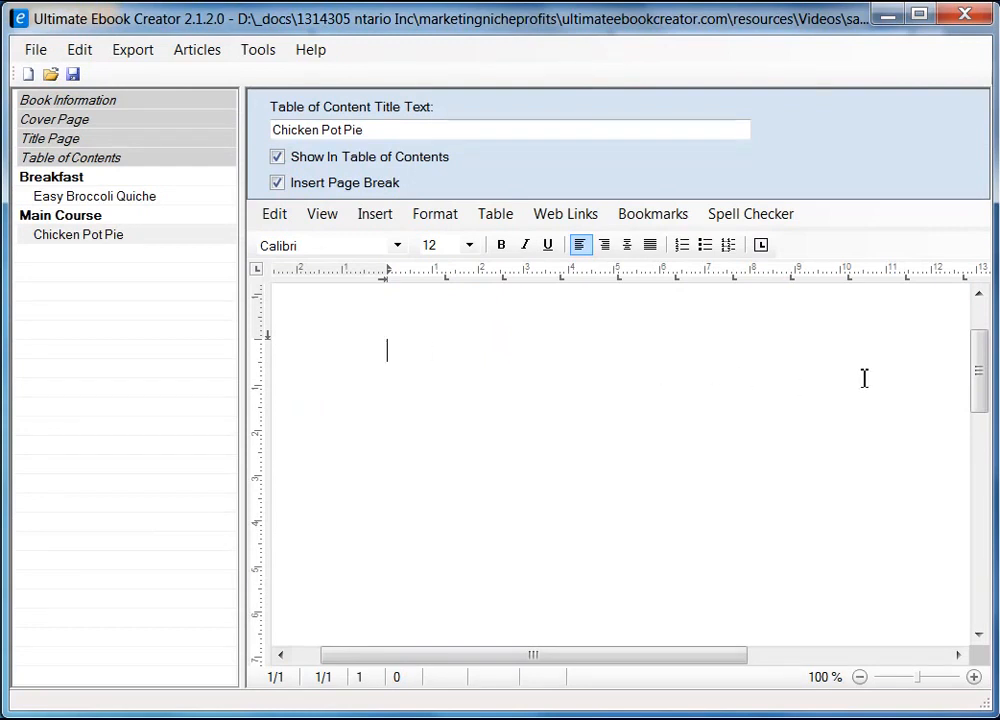
Paste the copied pie photo into the Chicken Pot Pie page as an image
scroll(954, 381, up, 2)
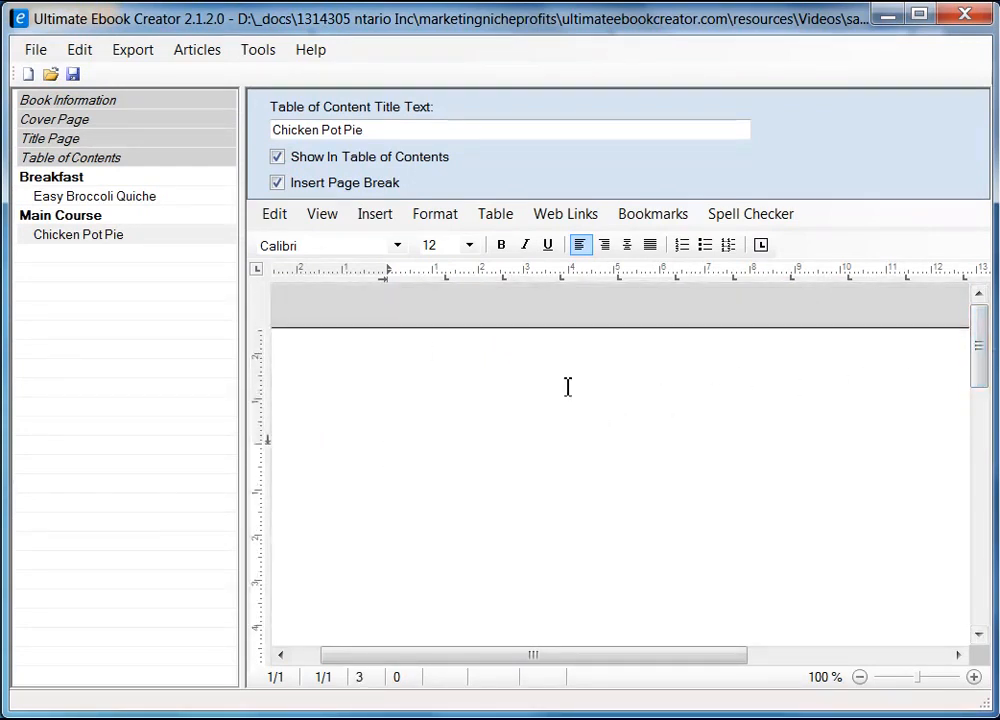
right_click(411, 449)
mouse_move(518, 504)
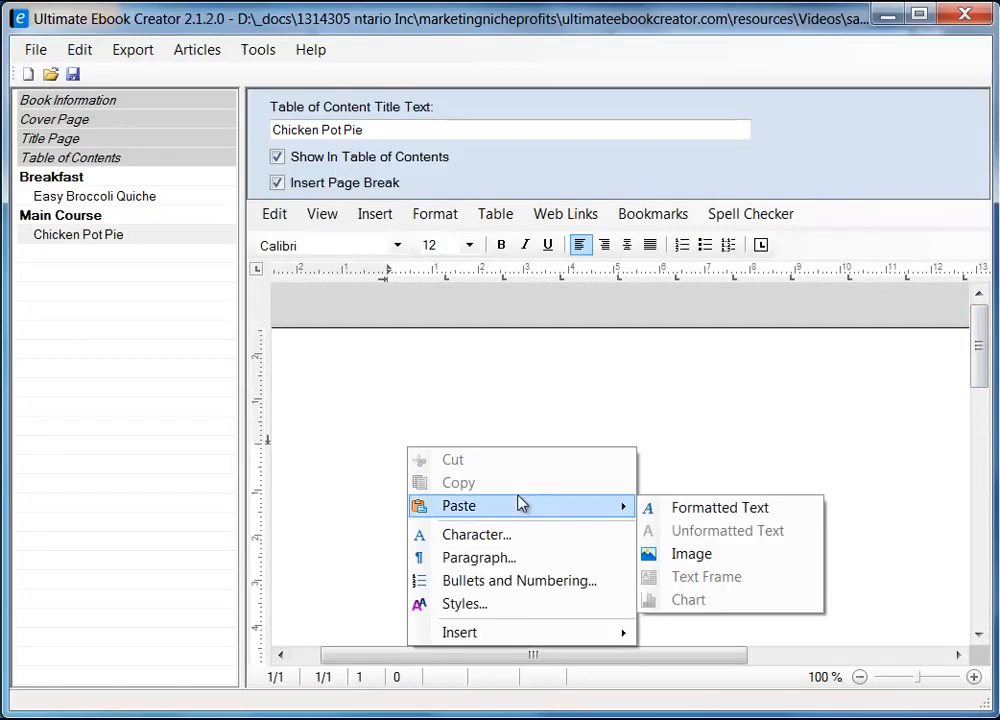
click(692, 555)
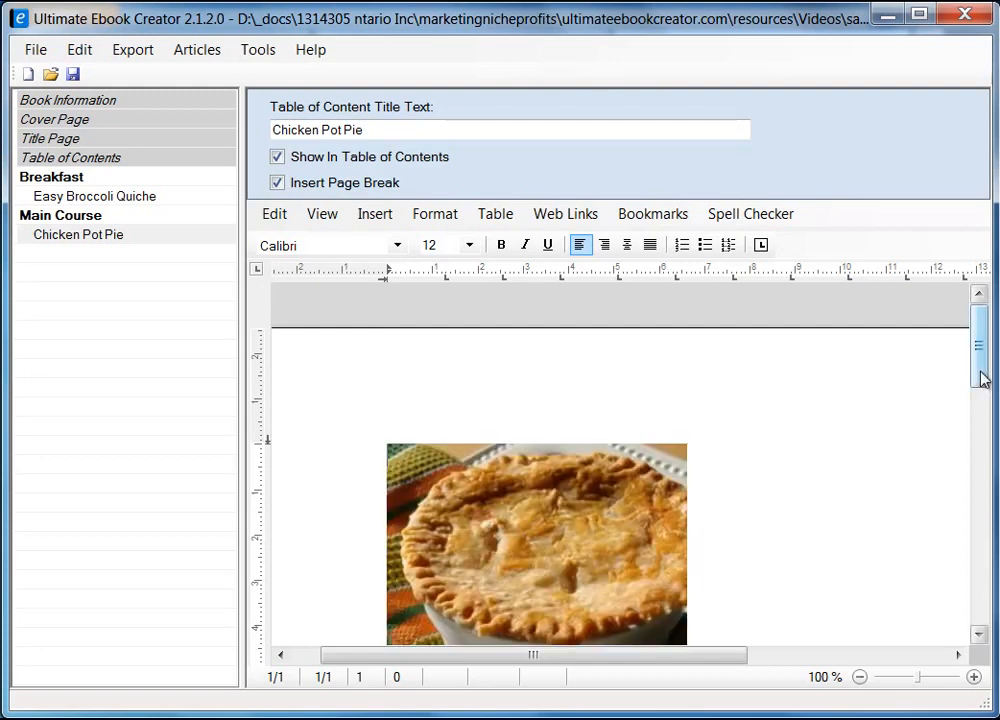
drag(982, 377, 985, 412)
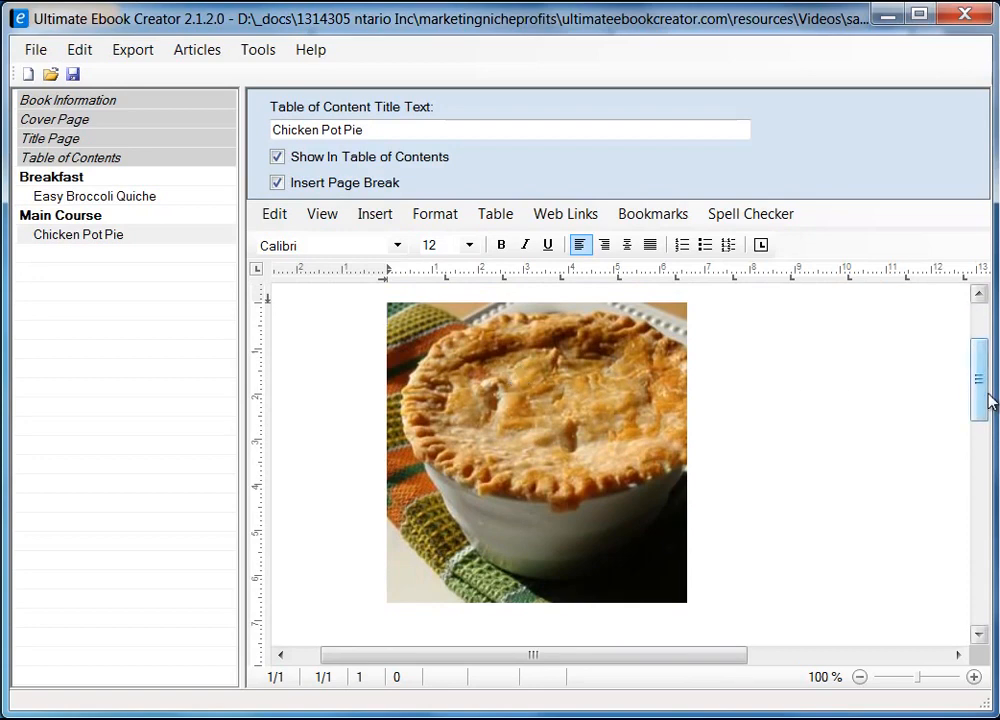
drag(985, 393, 982, 385)
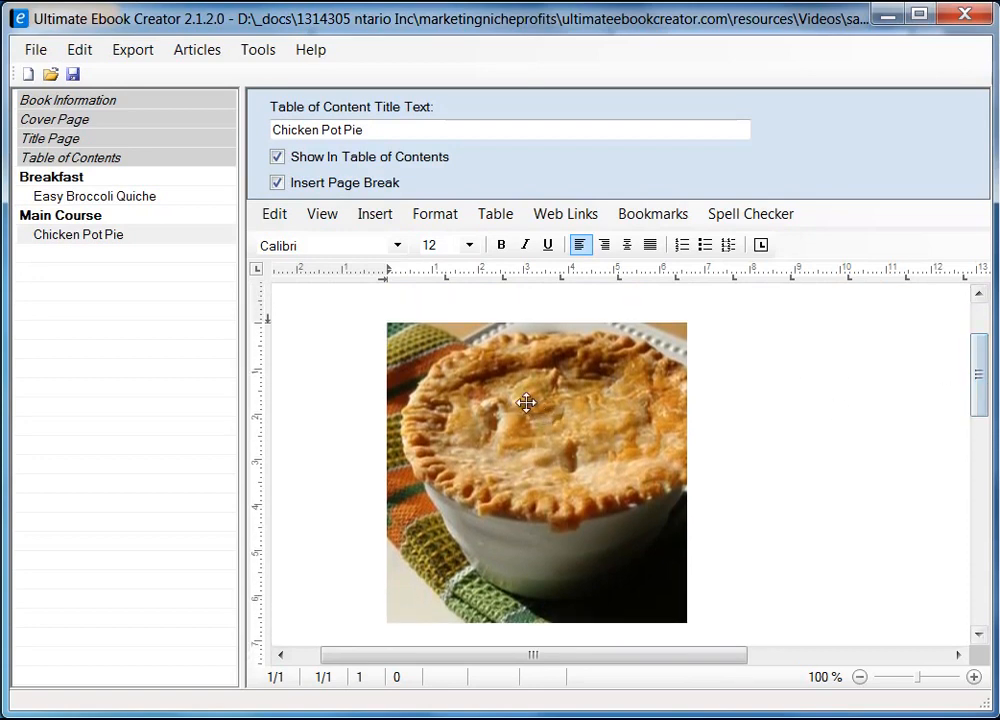
Set the pie photo's wrapping style to Square in its Image Attributes
click(540, 452)
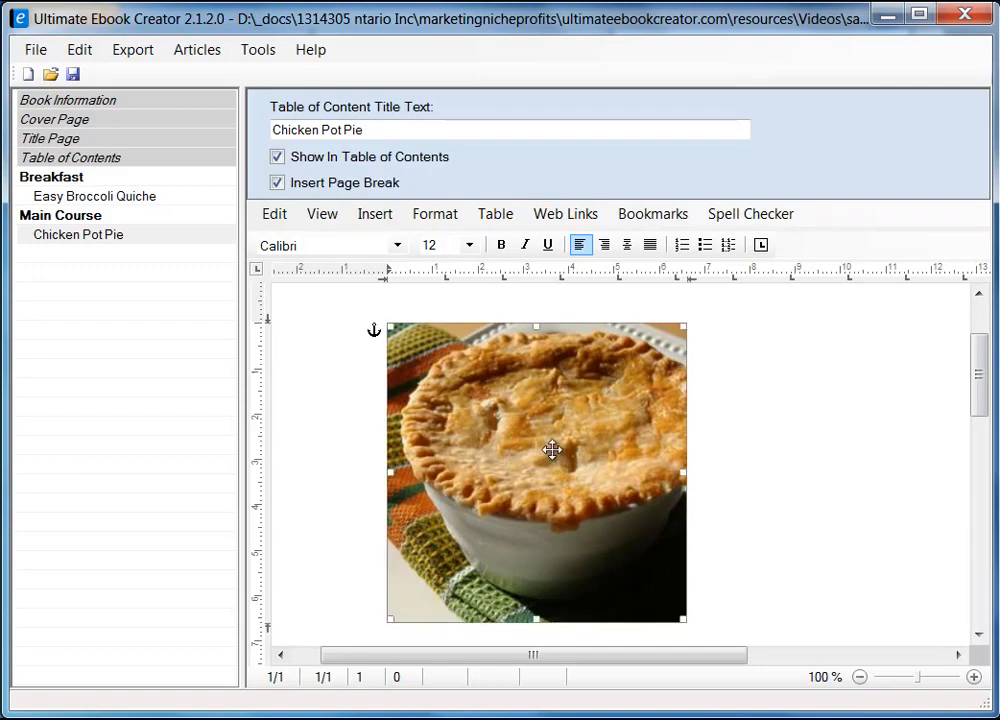
right_click(491, 422)
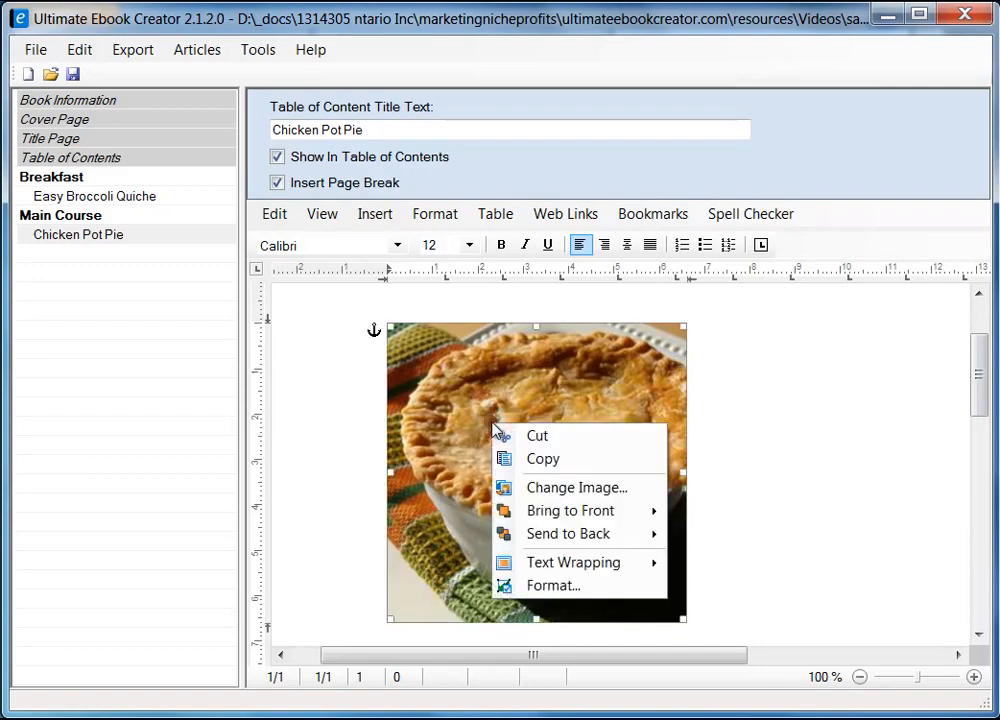
click(562, 587)
drag(370, 179, 579, 187)
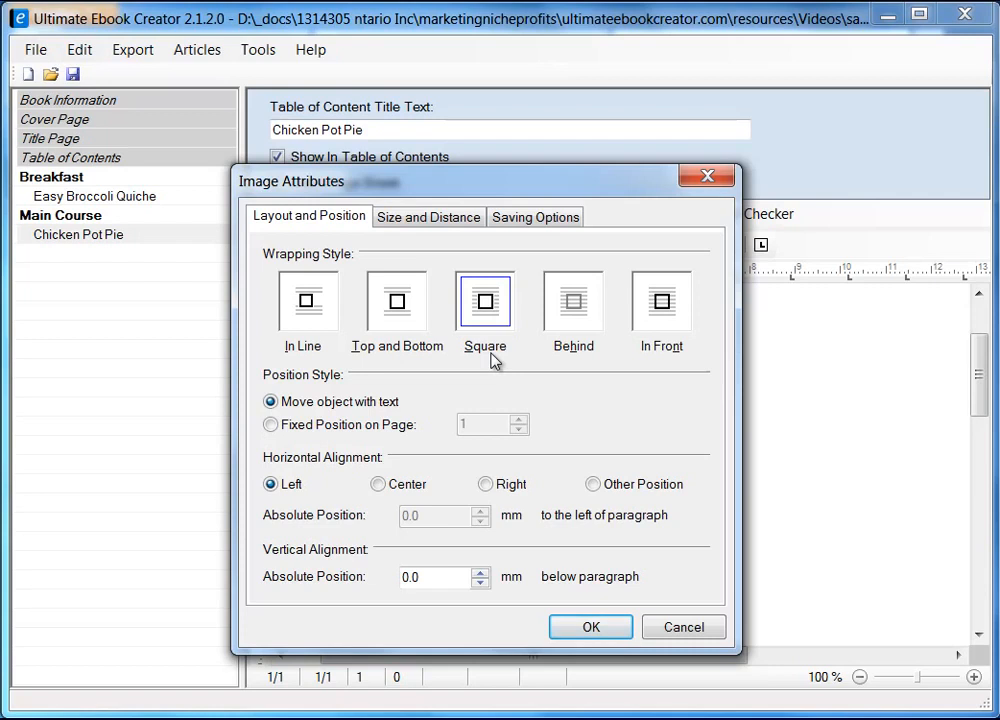
click(485, 301)
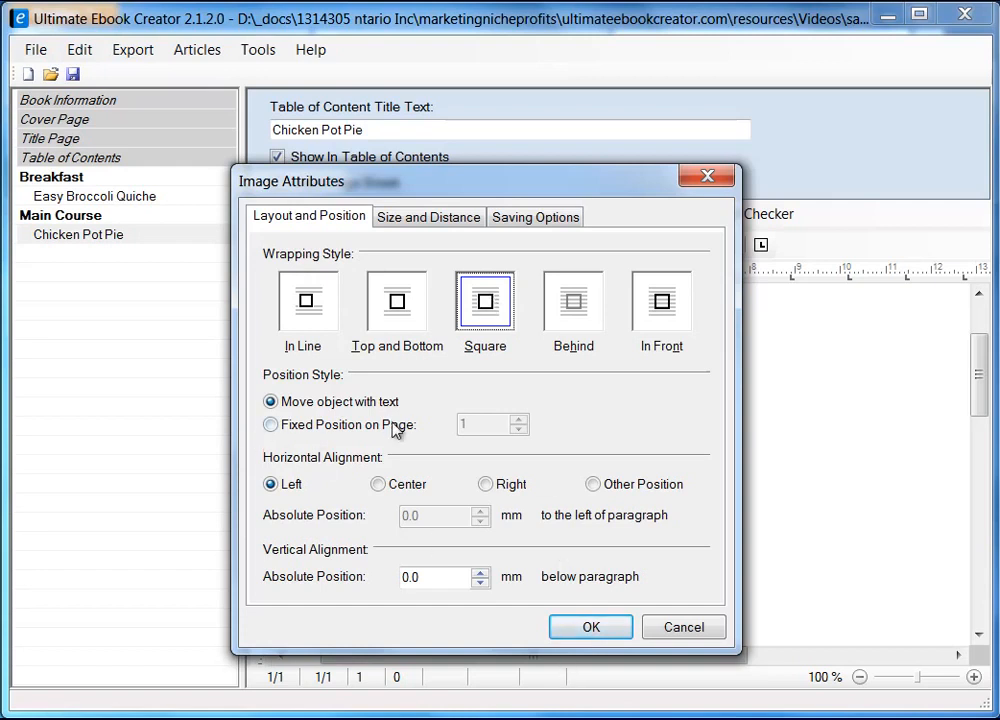
click(536, 220)
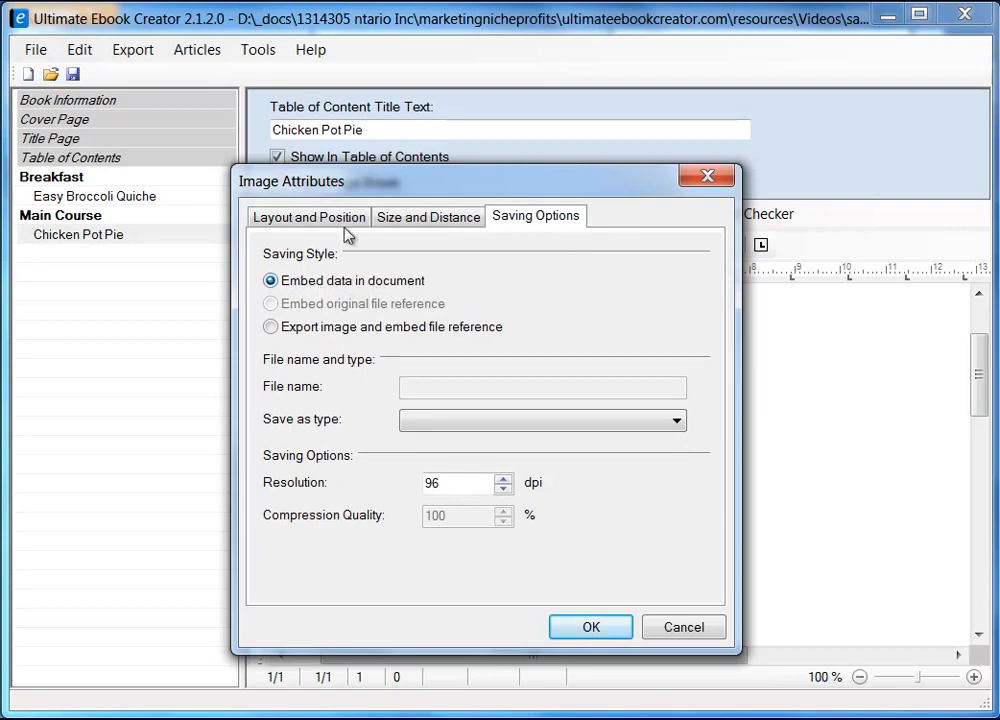
click(598, 630)
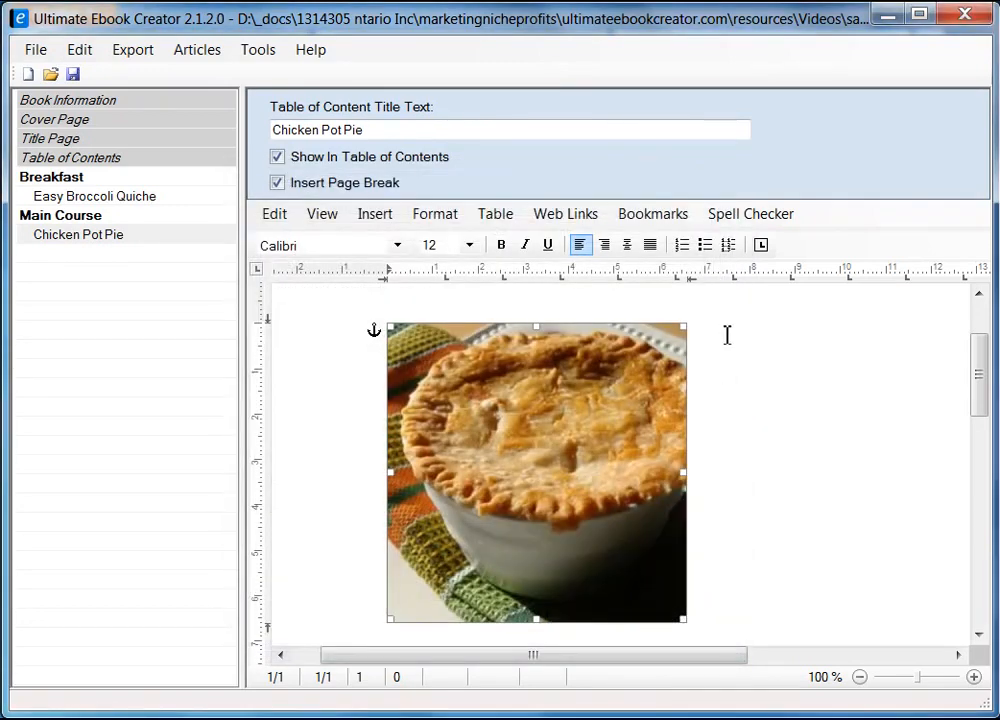
click(729, 334)
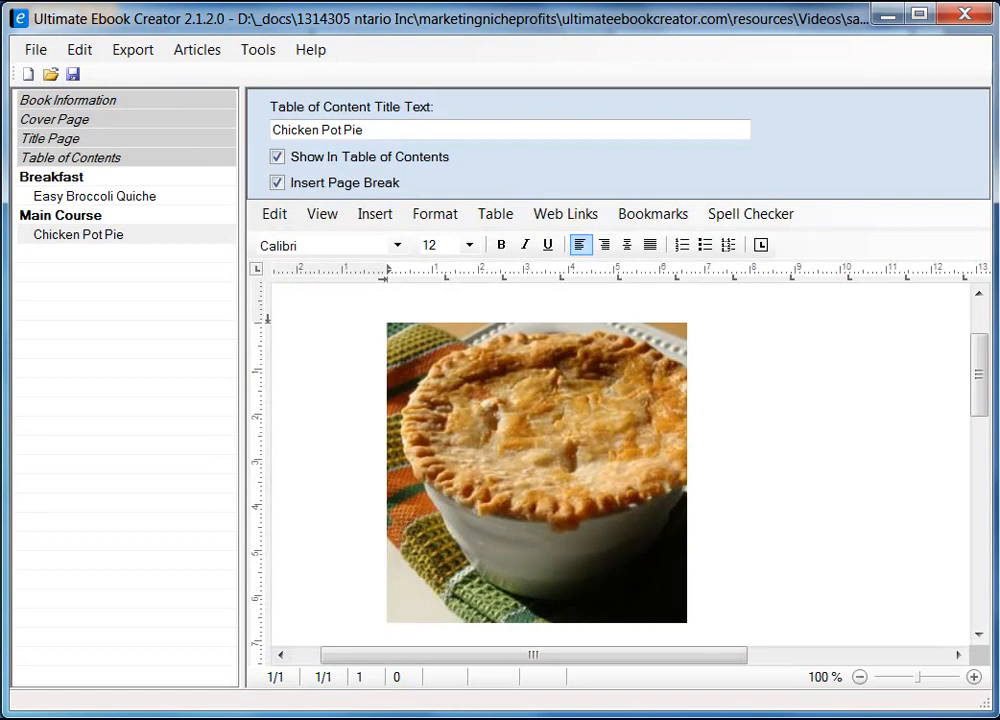
key(alt+Tab)
Copy the 'Chicken Pot Pie IX' title from Firefox and paste it as formatted text beside the photo
drag(370, 262, 566, 262)
right_click(563, 264)
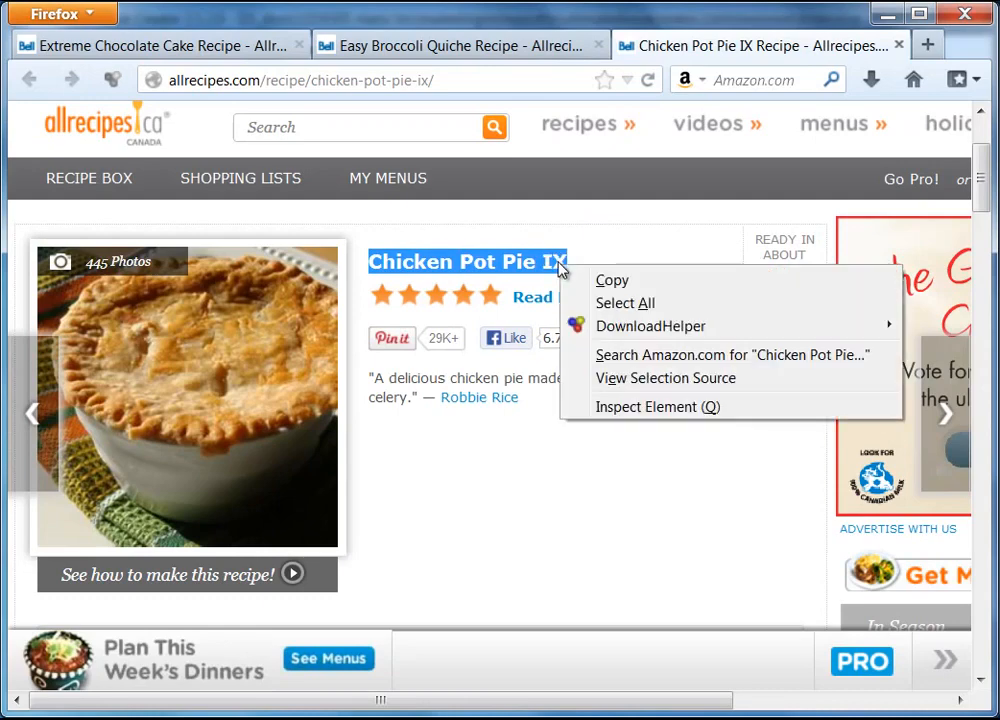
click(611, 281)
click(885, 14)
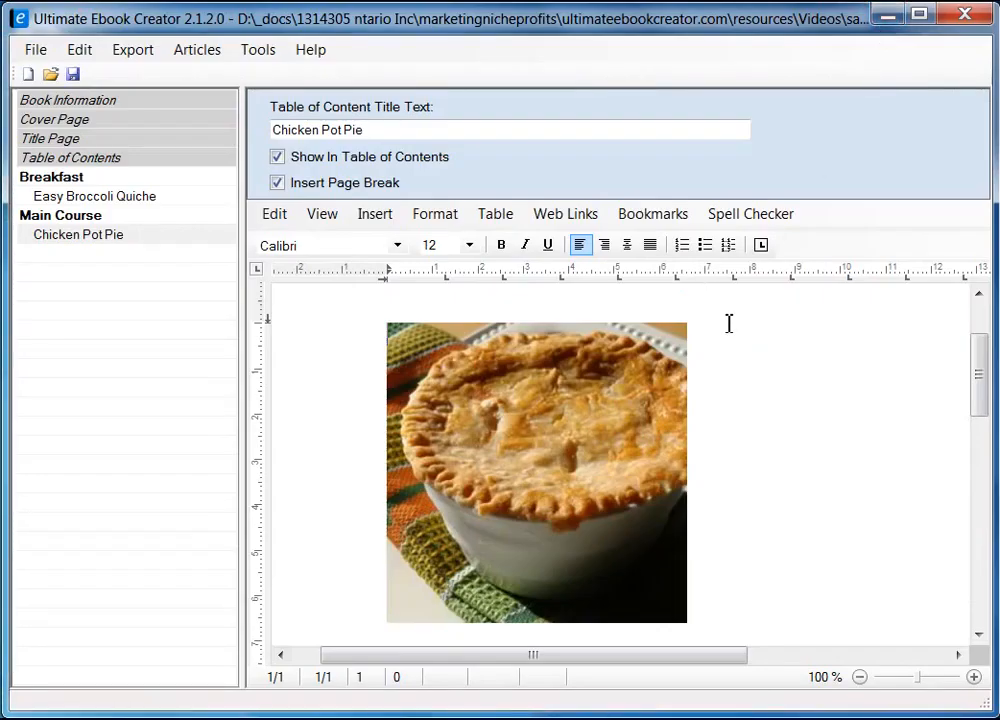
right_click(738, 331)
mouse_move(828, 401)
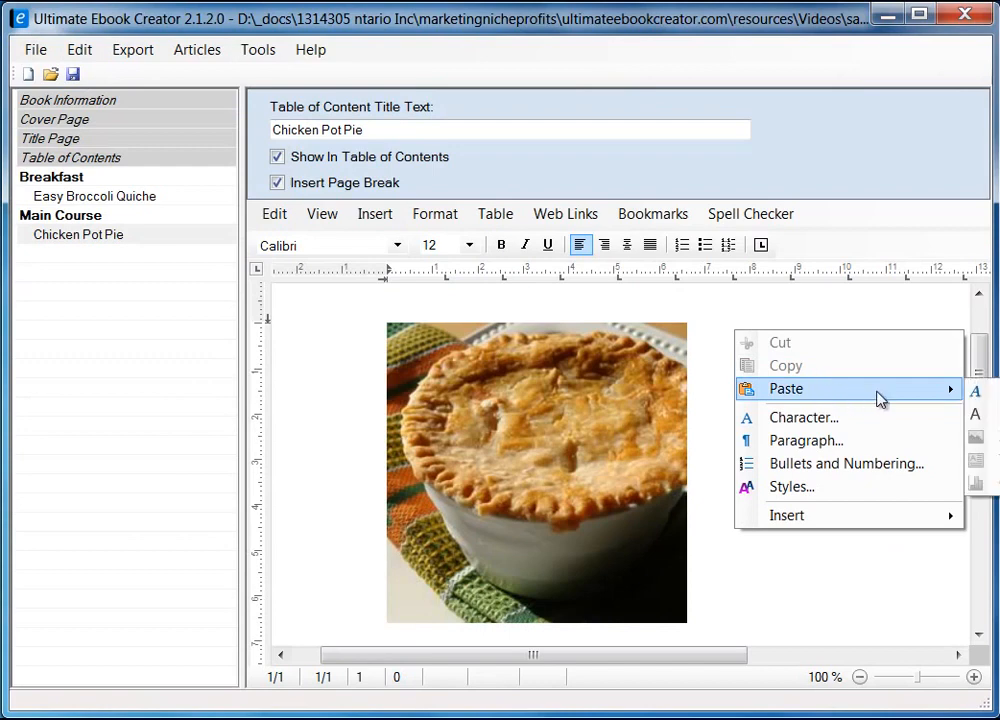
click(975, 391)
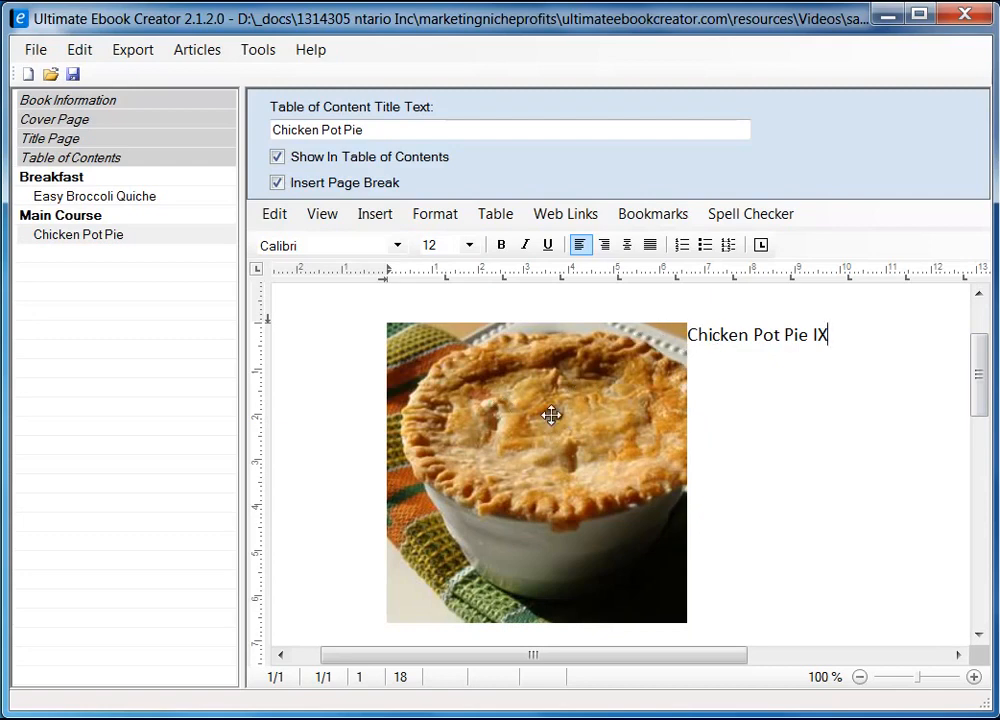
Give the pie photo 5 mm of right-side spacing in its Size and Distance settings
drag(242, 365, 188, 379)
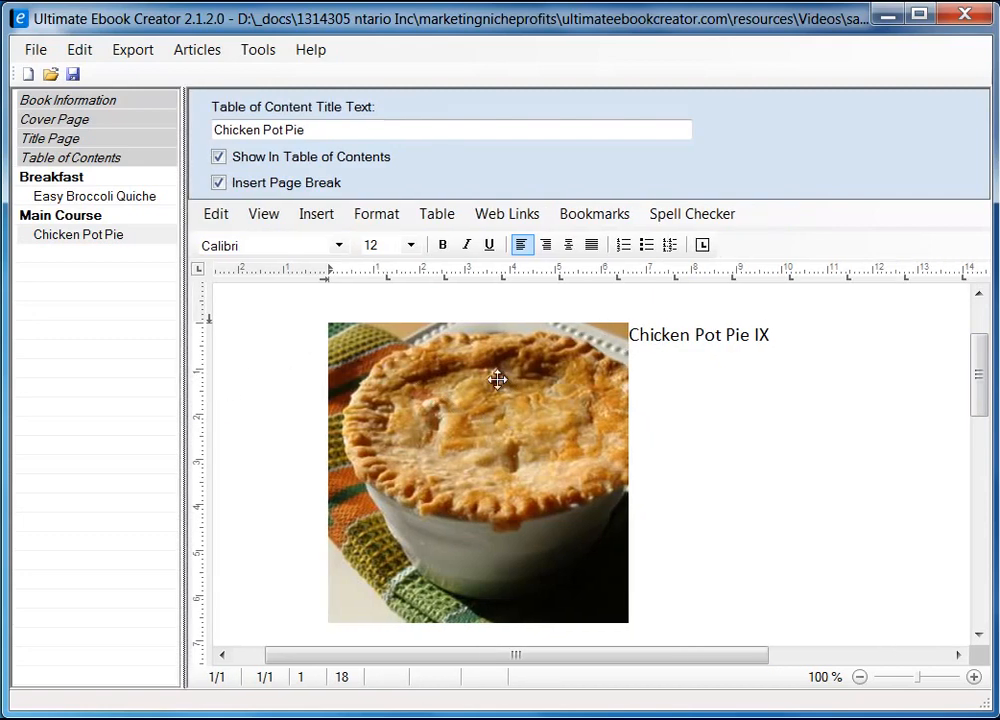
click(510, 378)
right_click(507, 423)
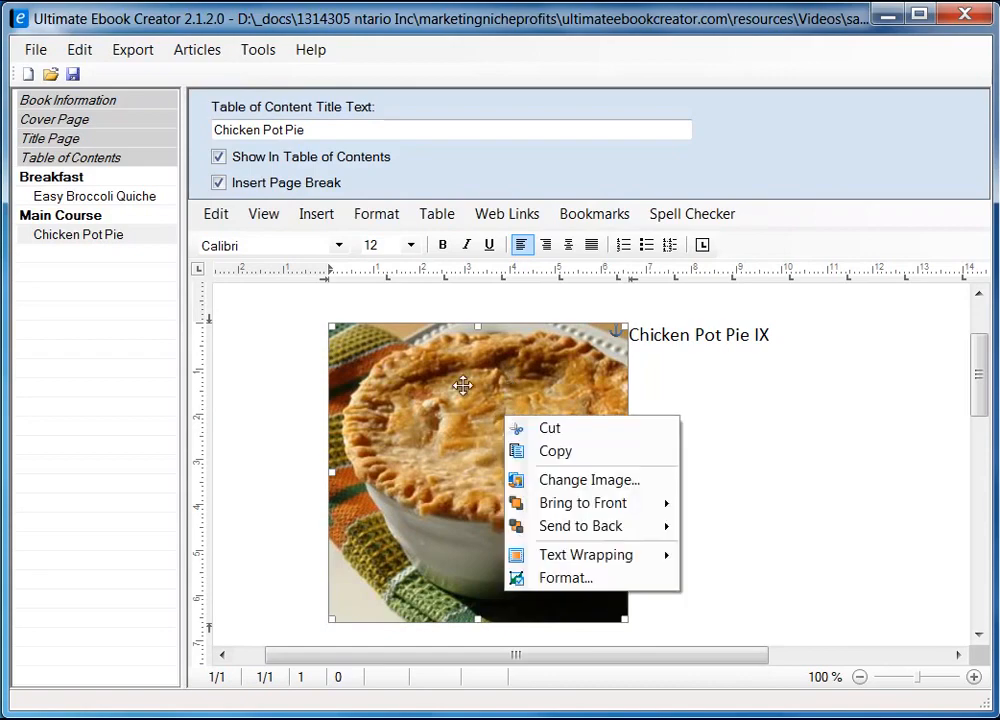
click(578, 580)
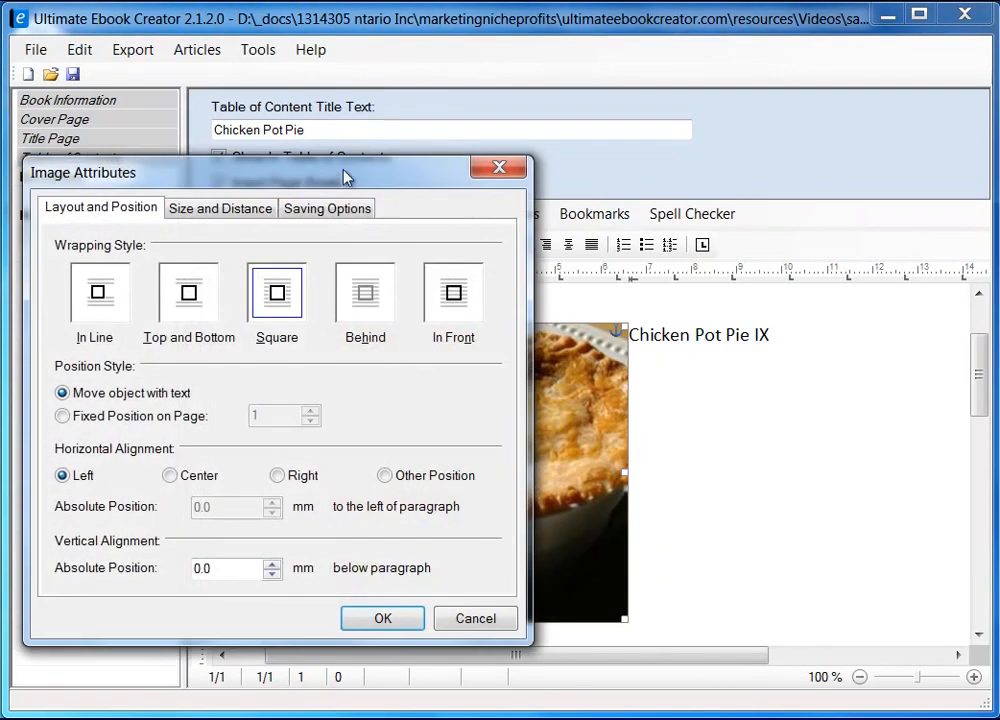
drag(344, 174, 554, 152)
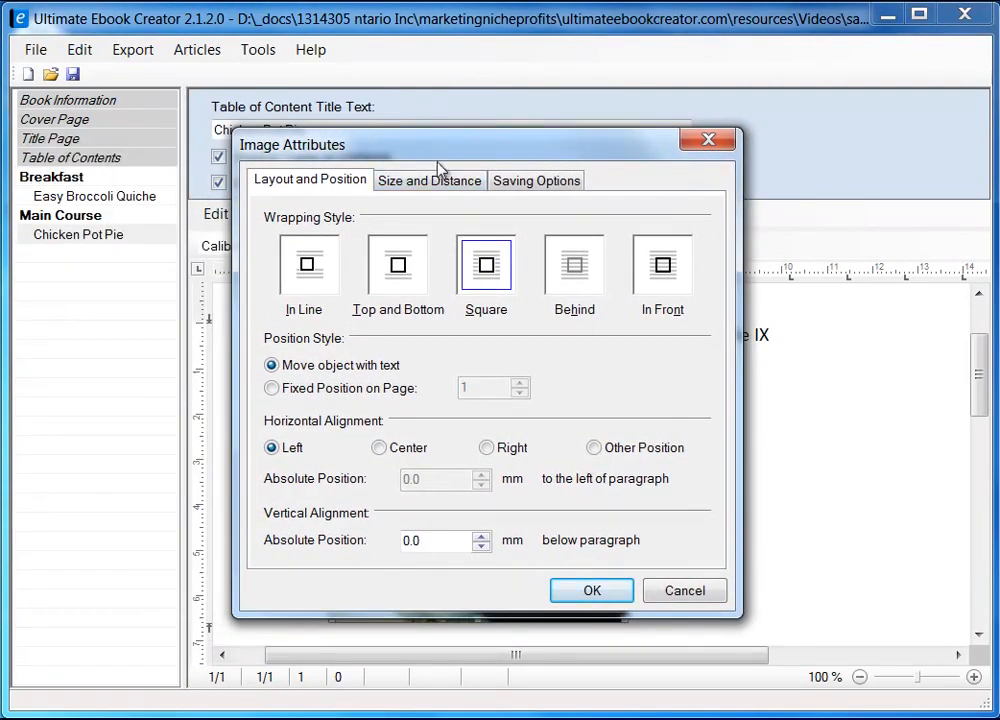
click(418, 186)
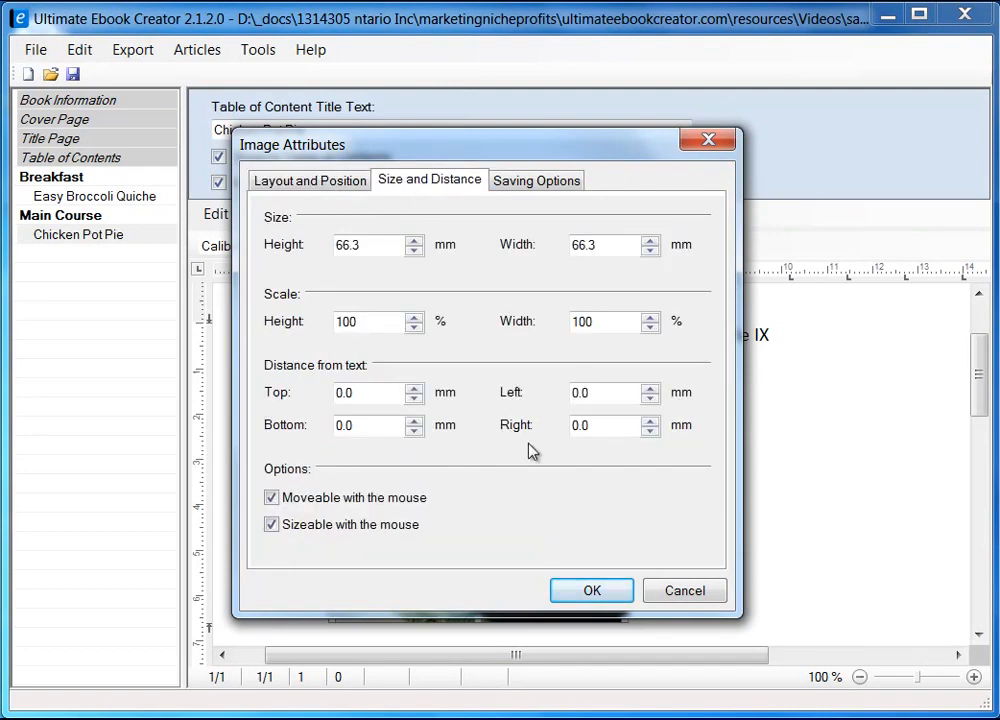
drag(600, 428, 547, 440)
click(592, 592)
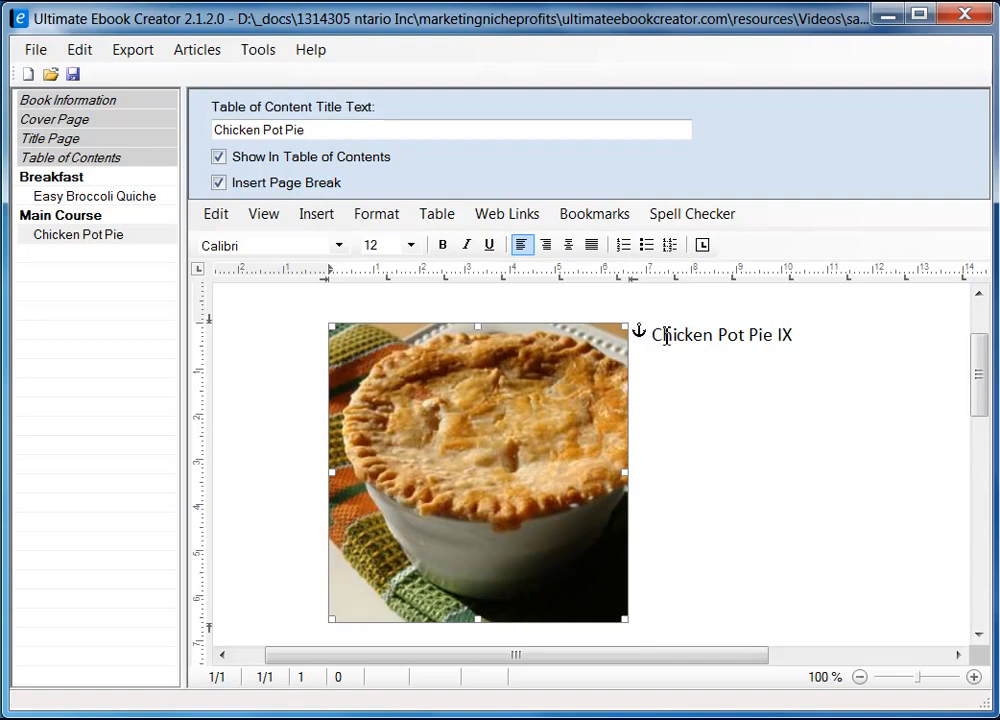
Start a new line after the title and bring up the recipe's Ingredients in Firefox
drag(657, 337, 728, 340)
click(821, 346)
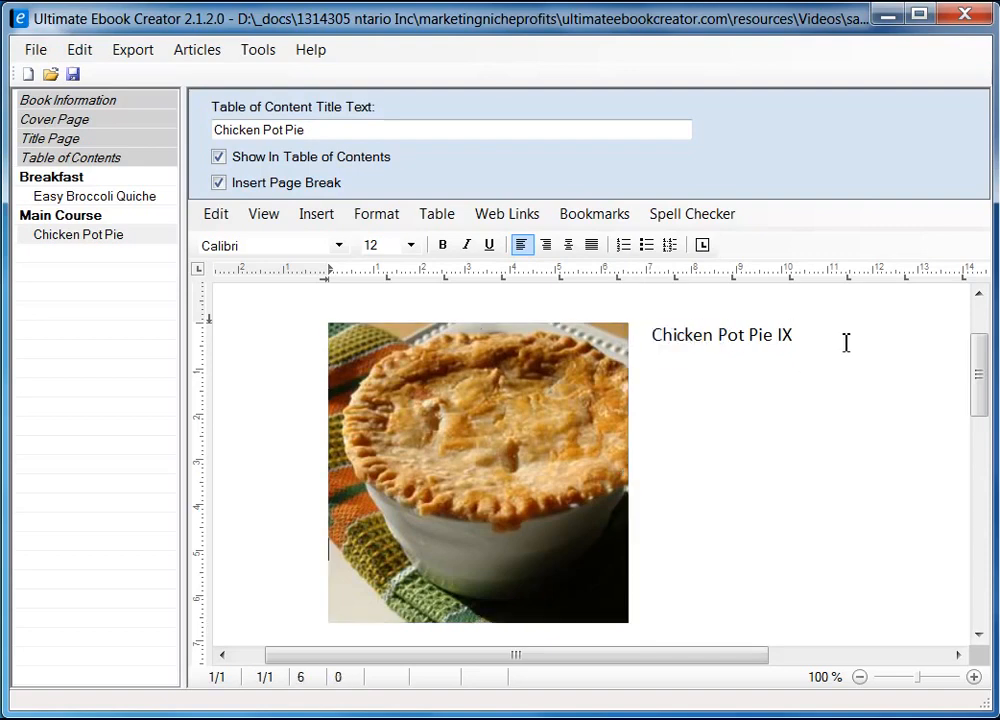
key(Return)
key(Return)
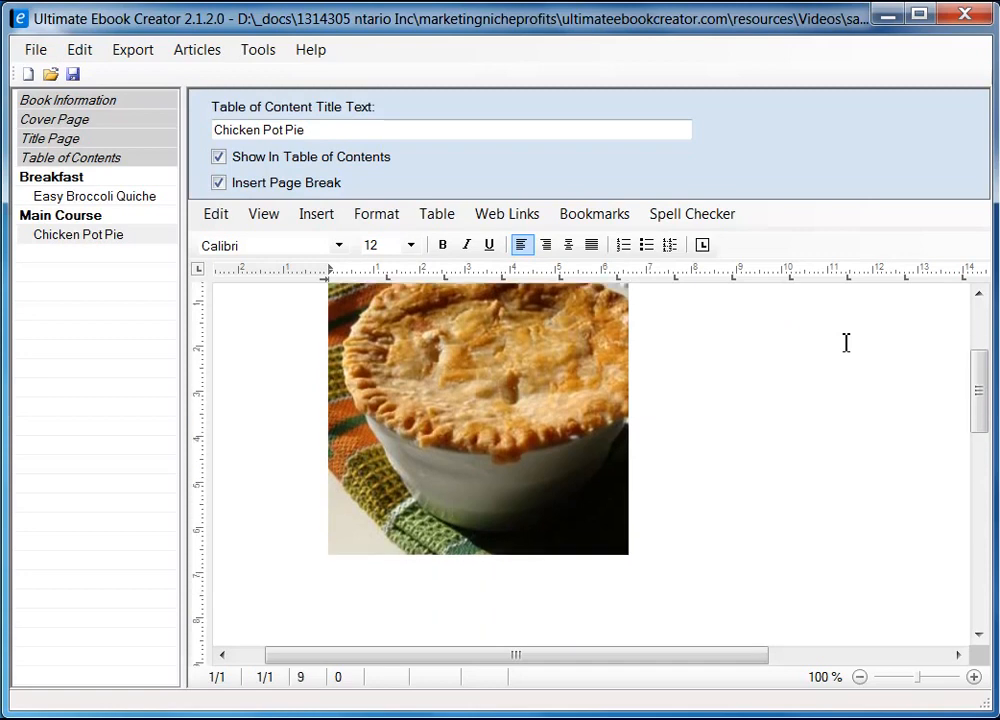
scroll(659, 484, down, 1)
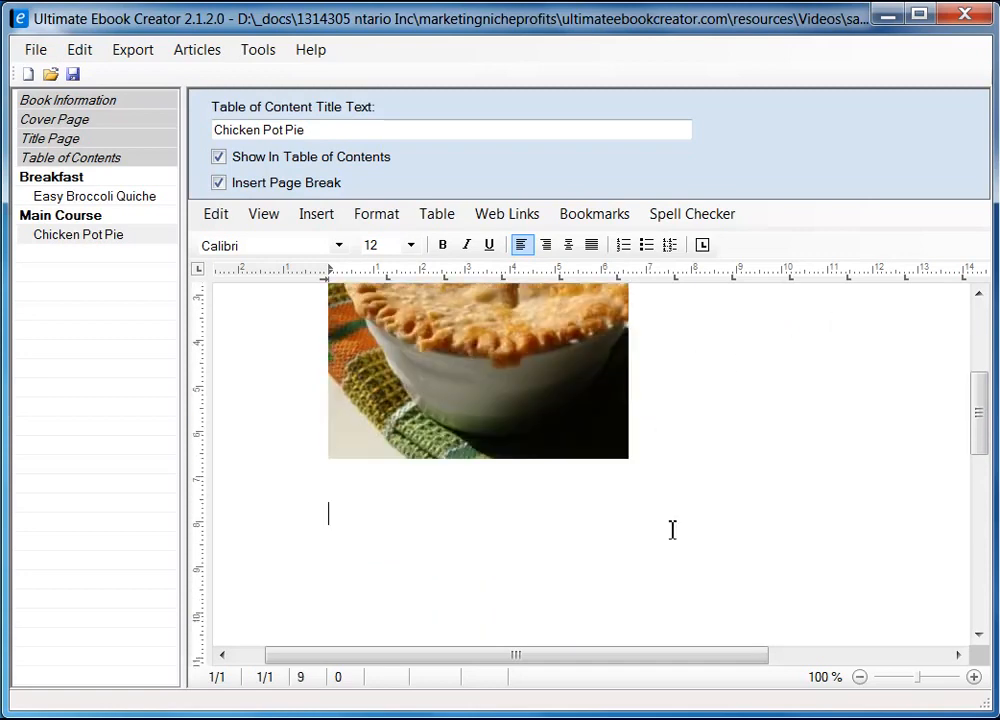
key(alt+Tab)
drag(984, 184, 989, 252)
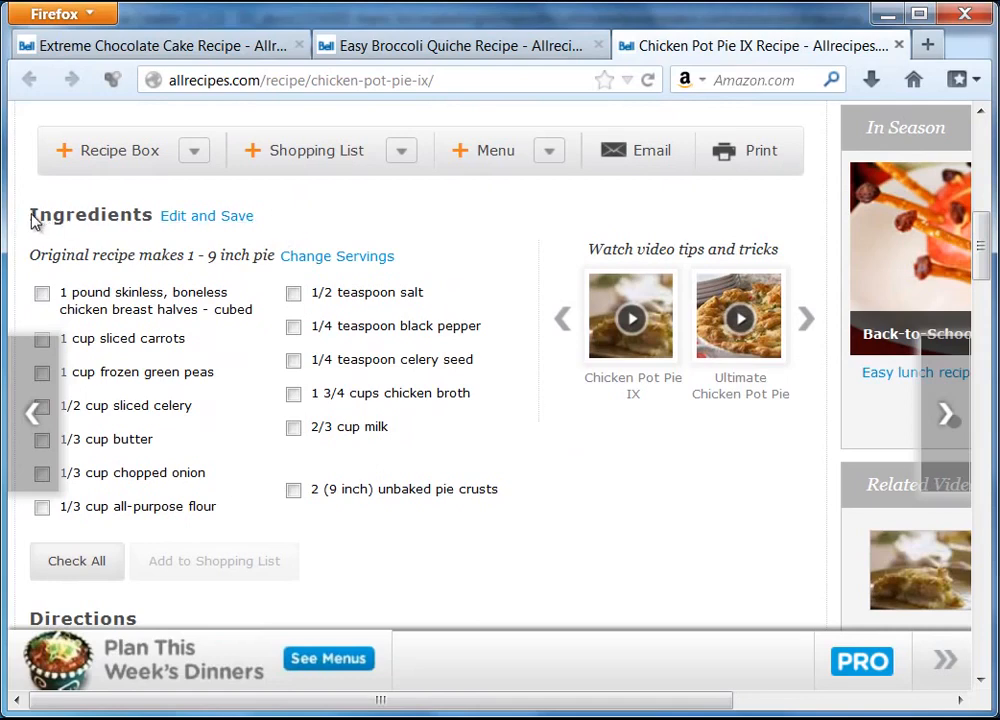
Select the Ingredients heading on the Firefox recipe page, then return to the ebook editor
drag(30, 218, 152, 223)
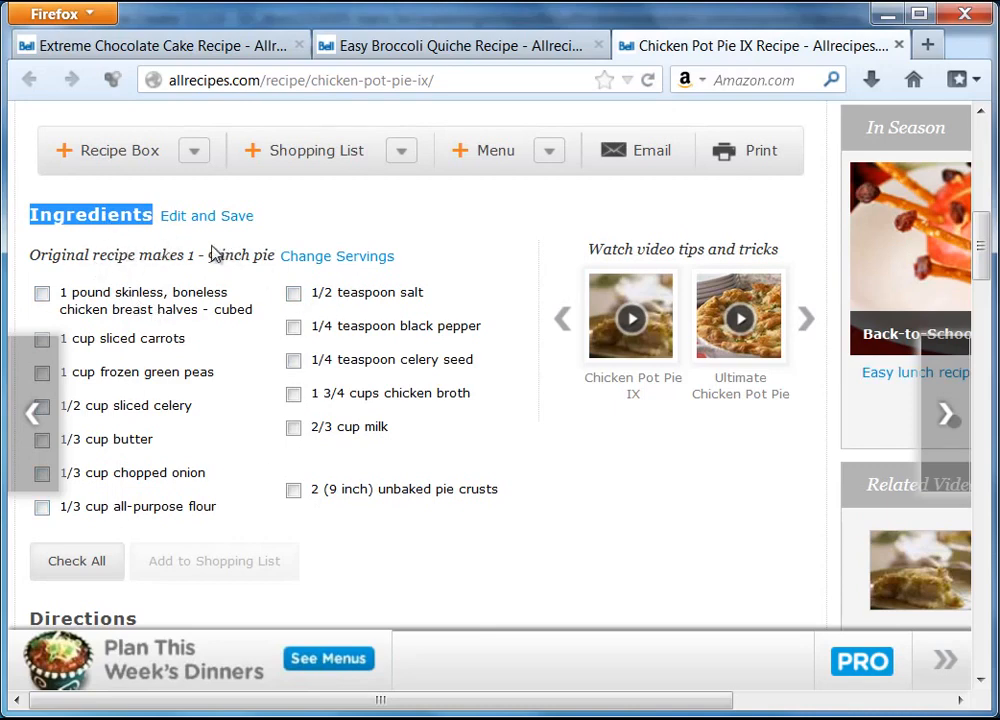
triple_click(420, 257)
click(420, 257)
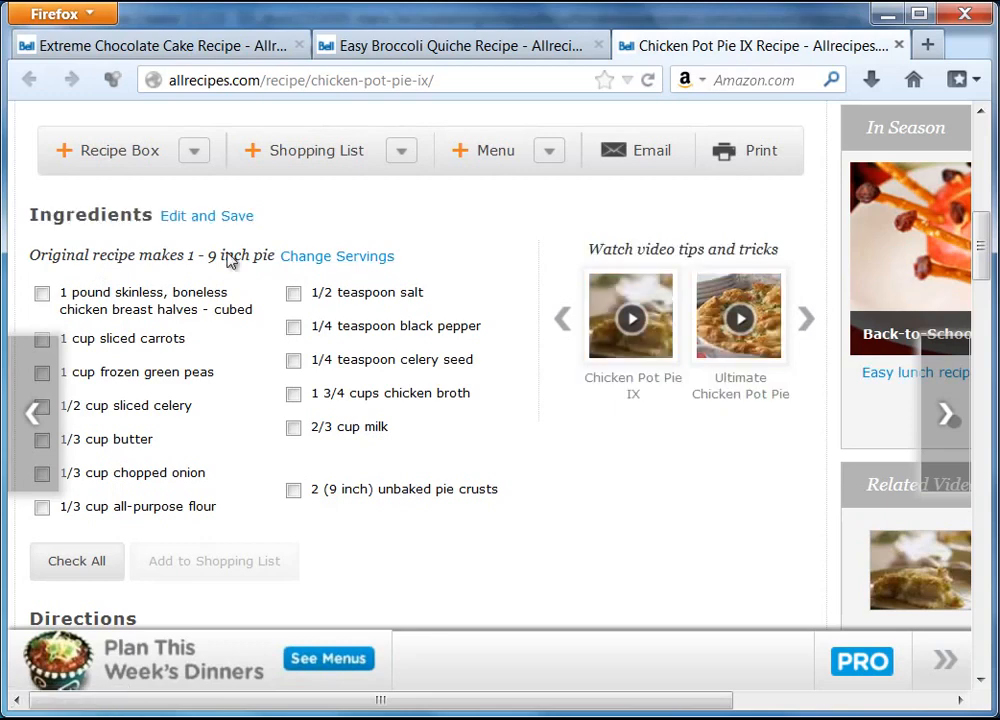
drag(31, 221, 153, 229)
right_click(127, 213)
click(78, 246)
key(alt+Tab)
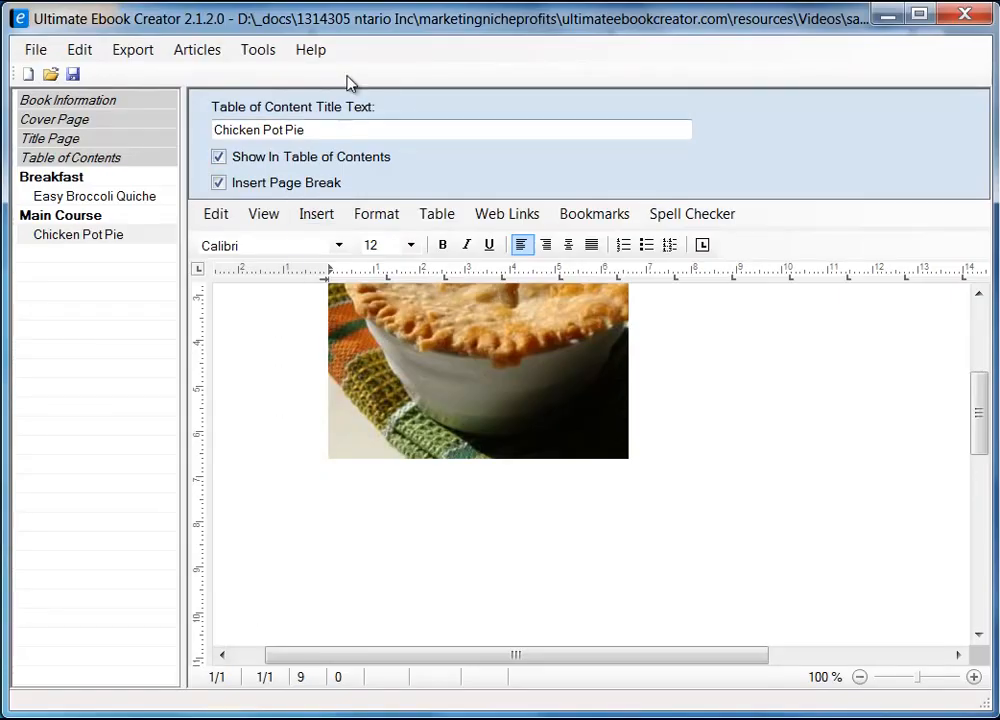
Type the Ingredients heading below the pie photo
mouse_move(353, 19)
mouse_down()
mouse_move(375, 282)
mouse_move(390, 298)
mouse_move(364, 214)
mouse_move(358, 26)
mouse_up()
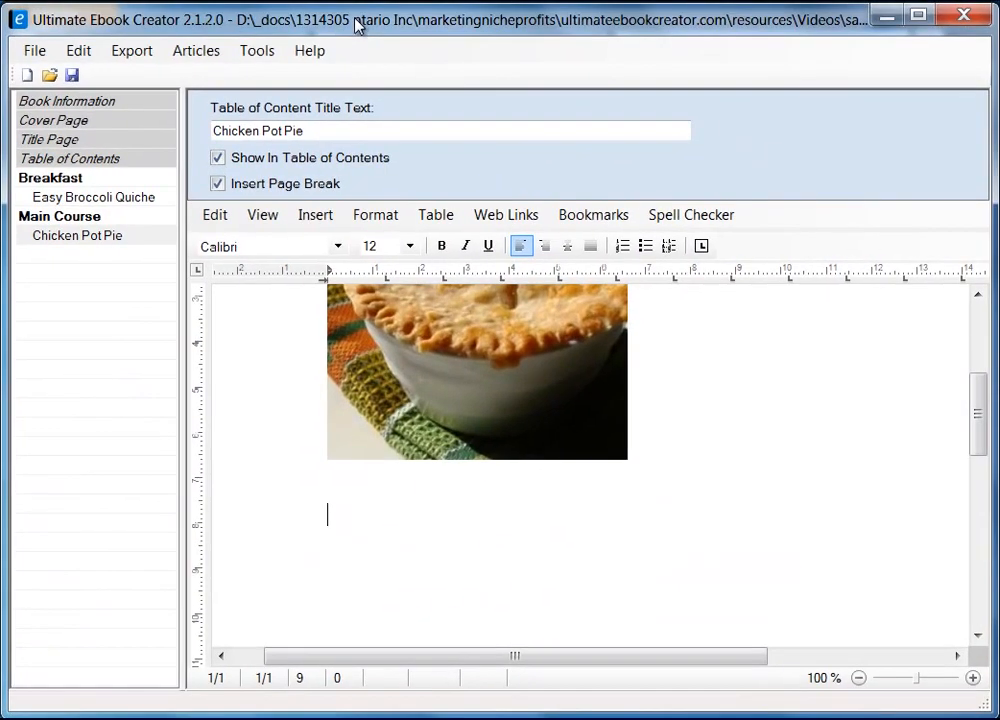
text(ngre)
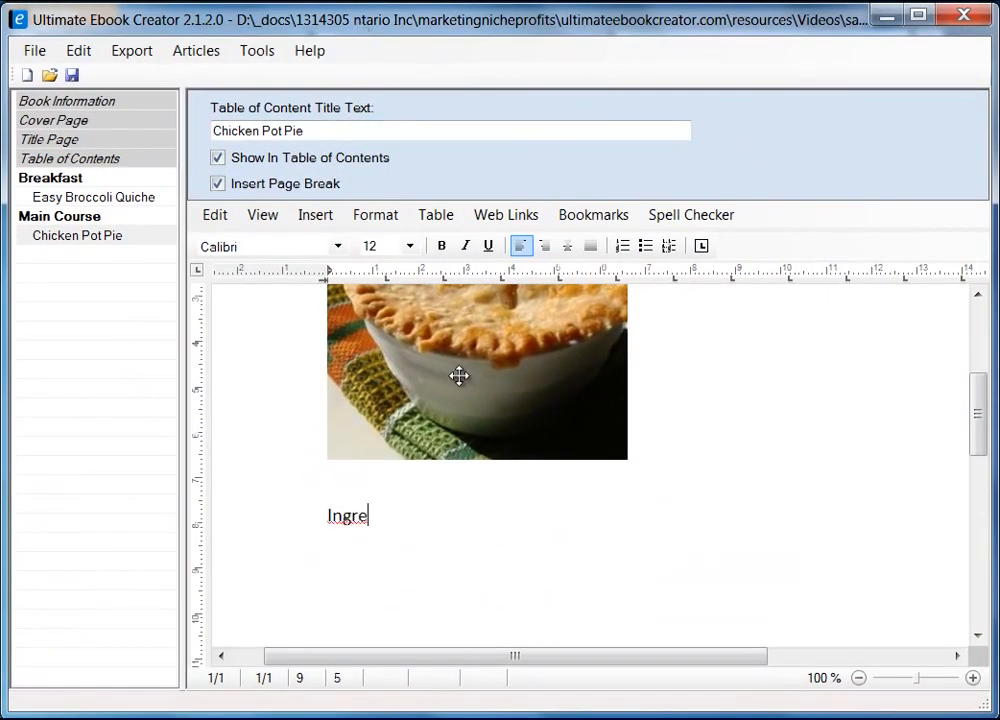
text(dients)
key(Return)
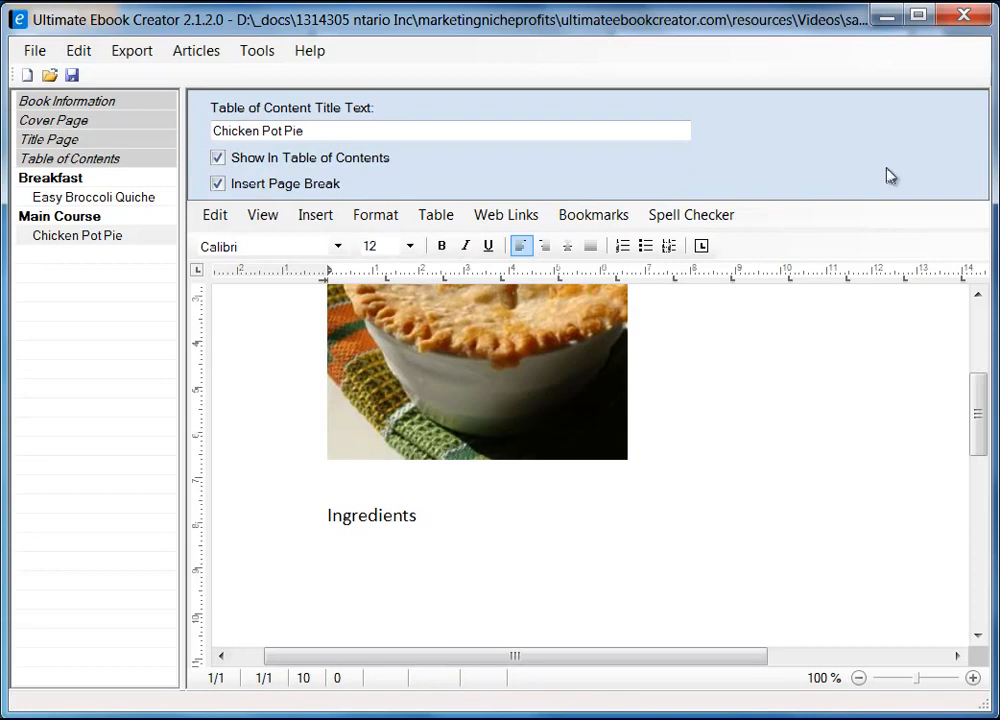
Copy 'Original recipe makes 1 - 9 inch pie' from Firefox and paste it as unformatted text
click(880, 16)
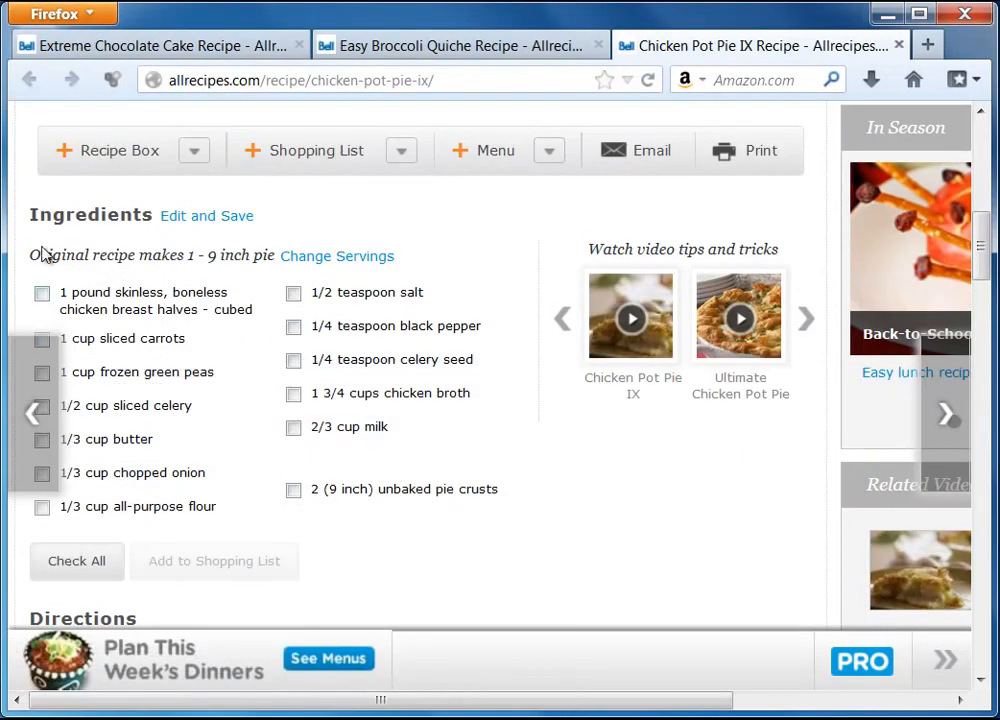
drag(31, 256, 265, 264)
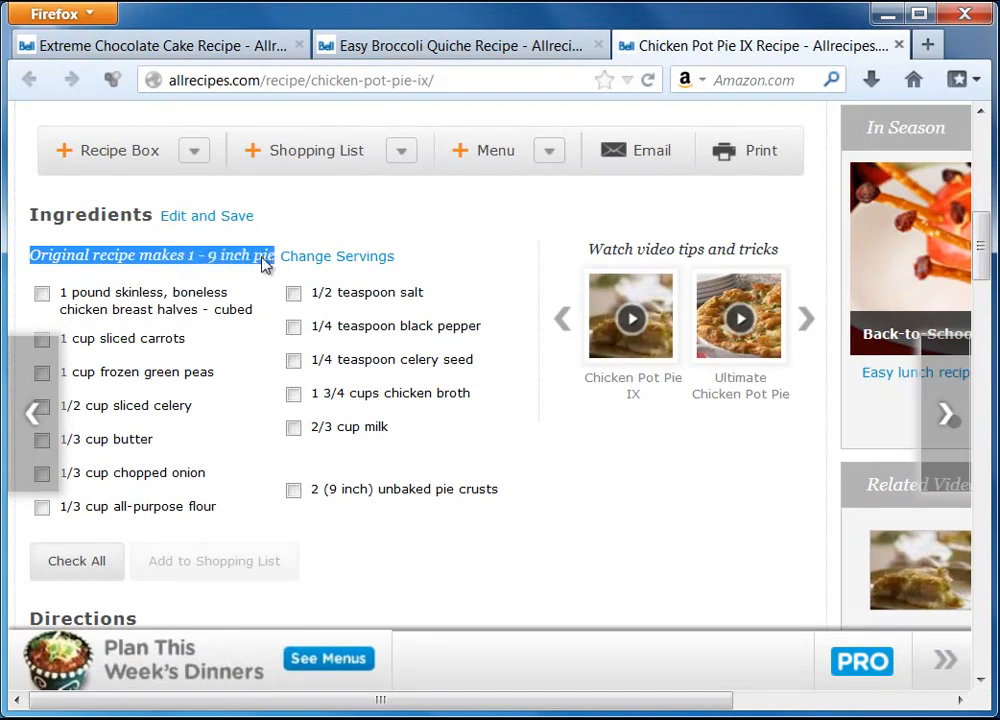
right_click(265, 264)
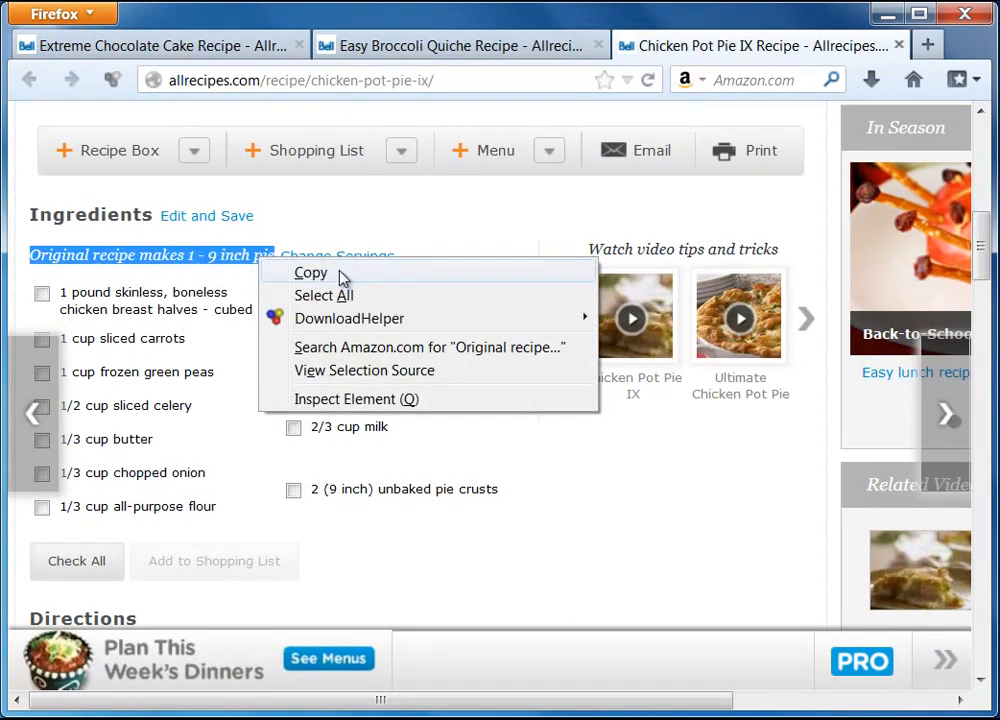
click(341, 276)
key(alt+Tab)
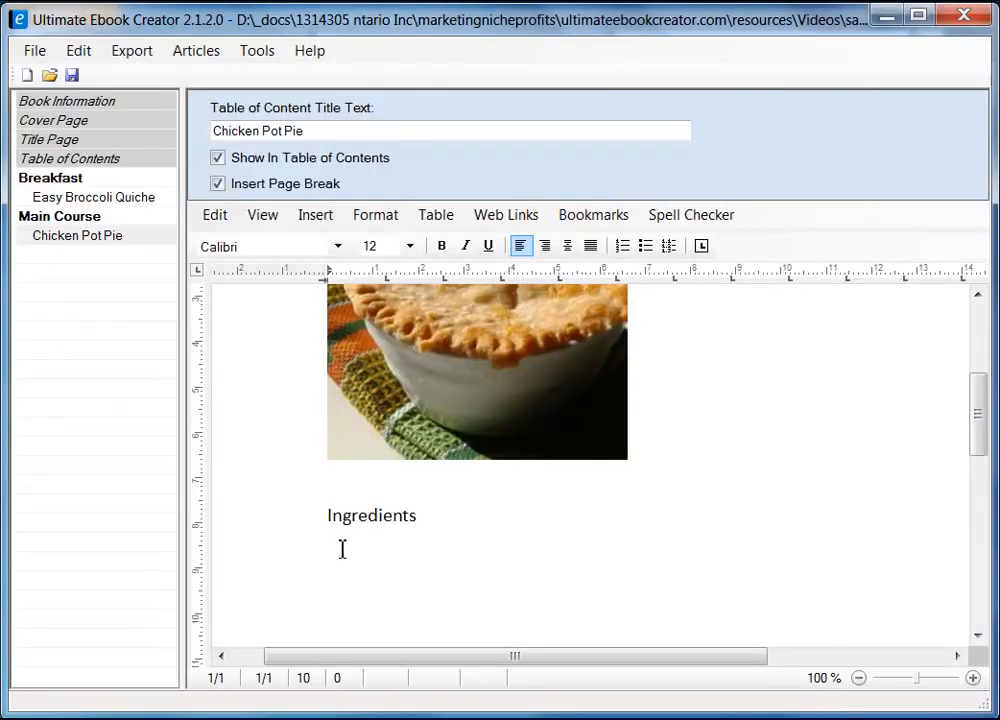
right_click(341, 560)
mouse_move(495, 618)
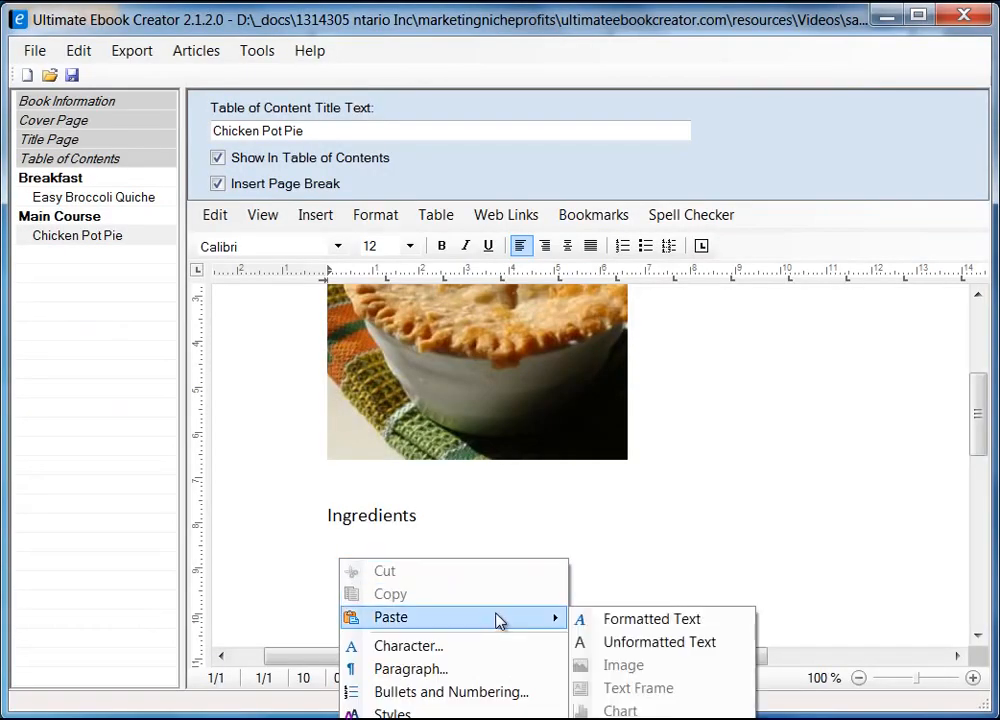
click(693, 641)
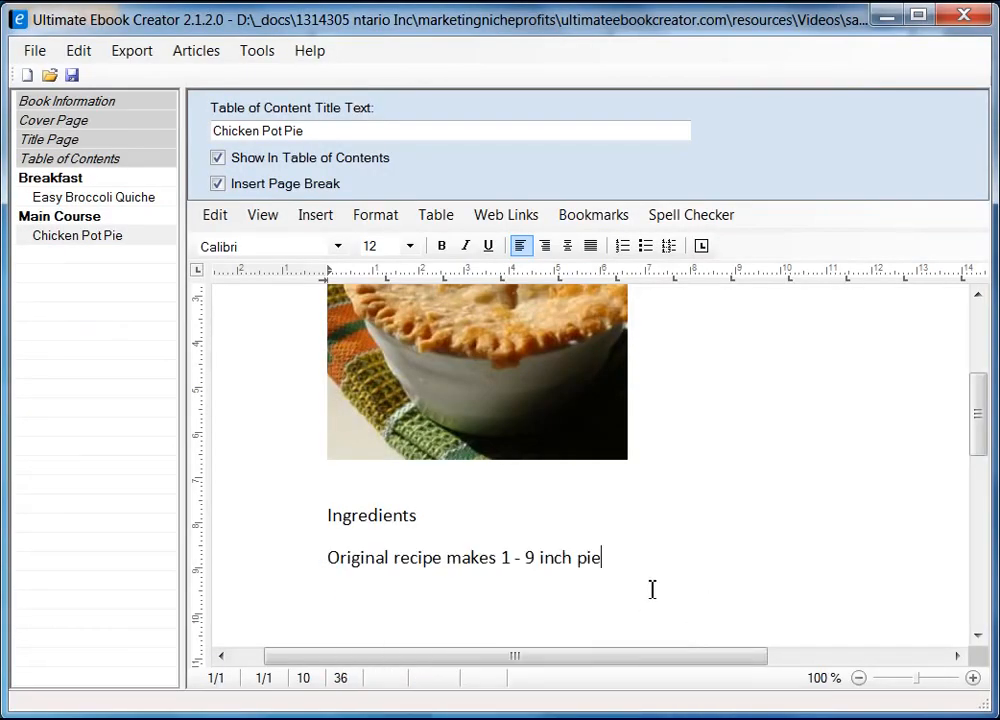
key(Return)
key(alt+Tab)
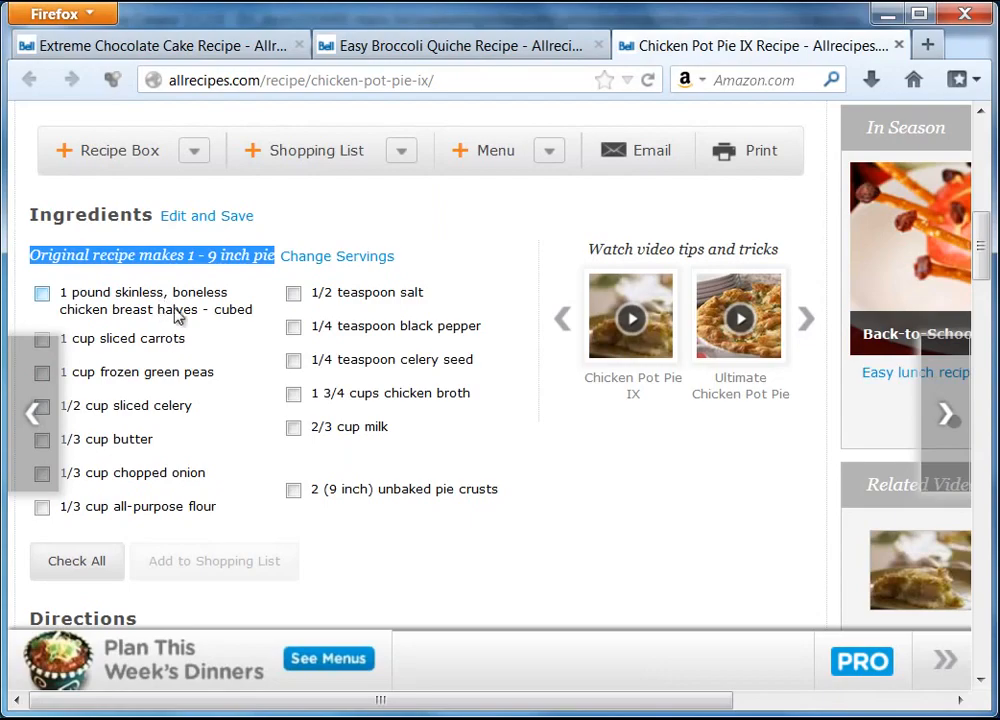
click(886, 16)
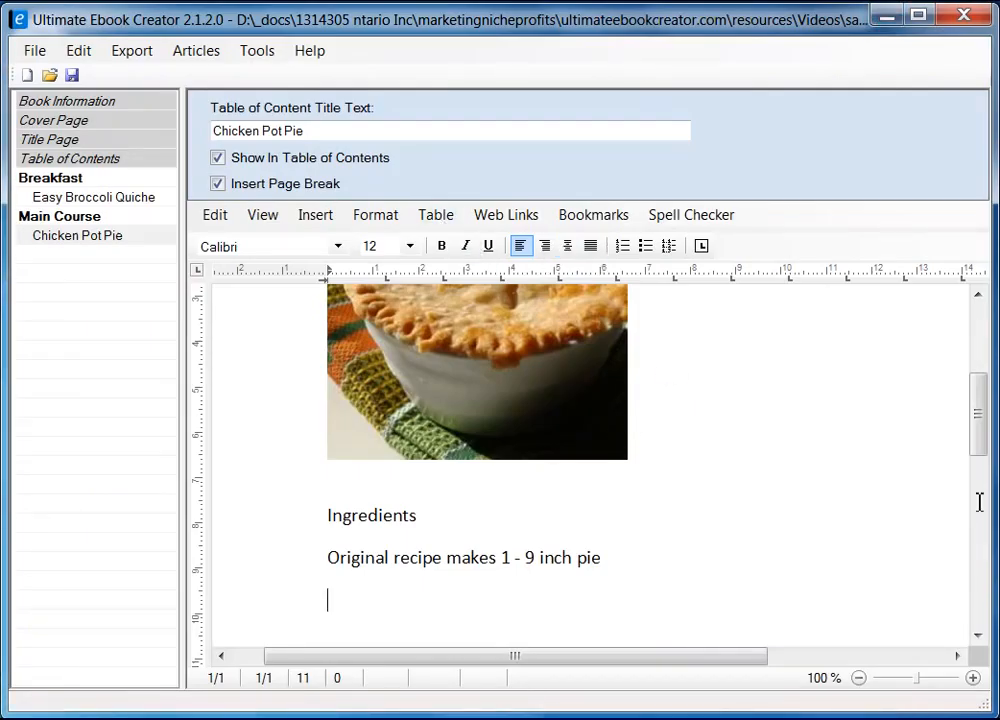
drag(978, 400, 978, 453)
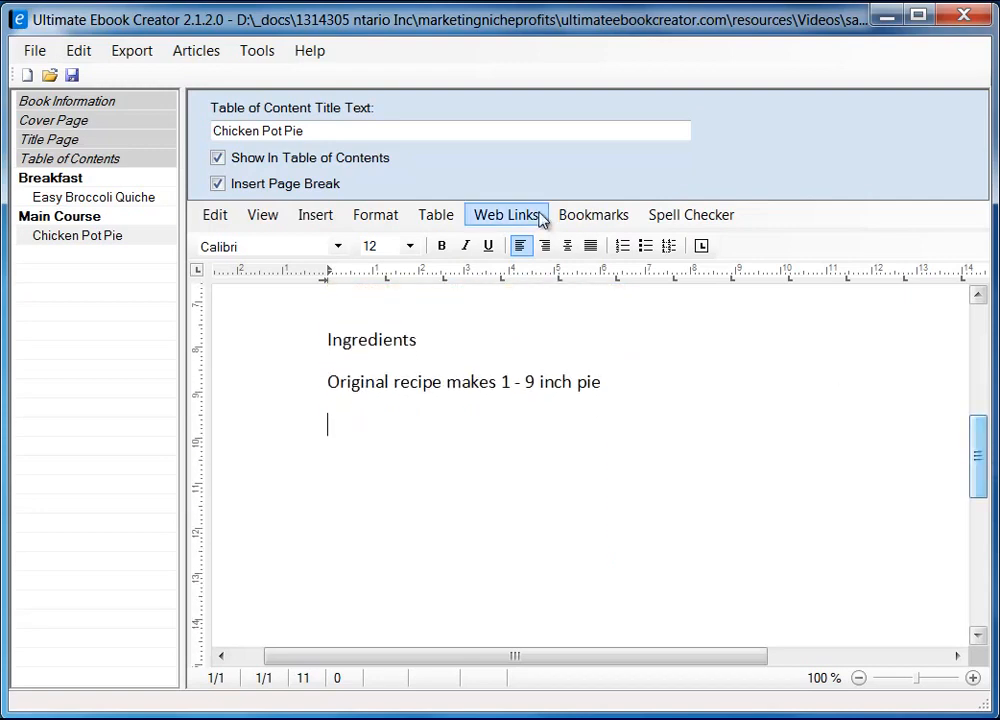
Insert a 2-column, 1-row table below the servings line
click(444, 224)
mouse_move(484, 241)
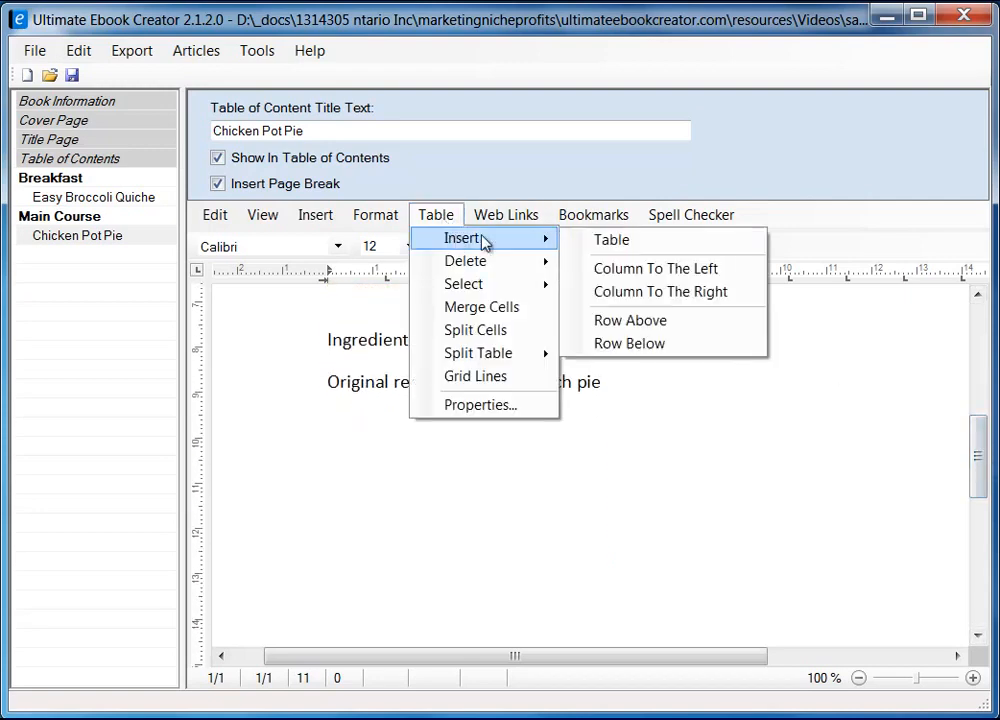
click(655, 247)
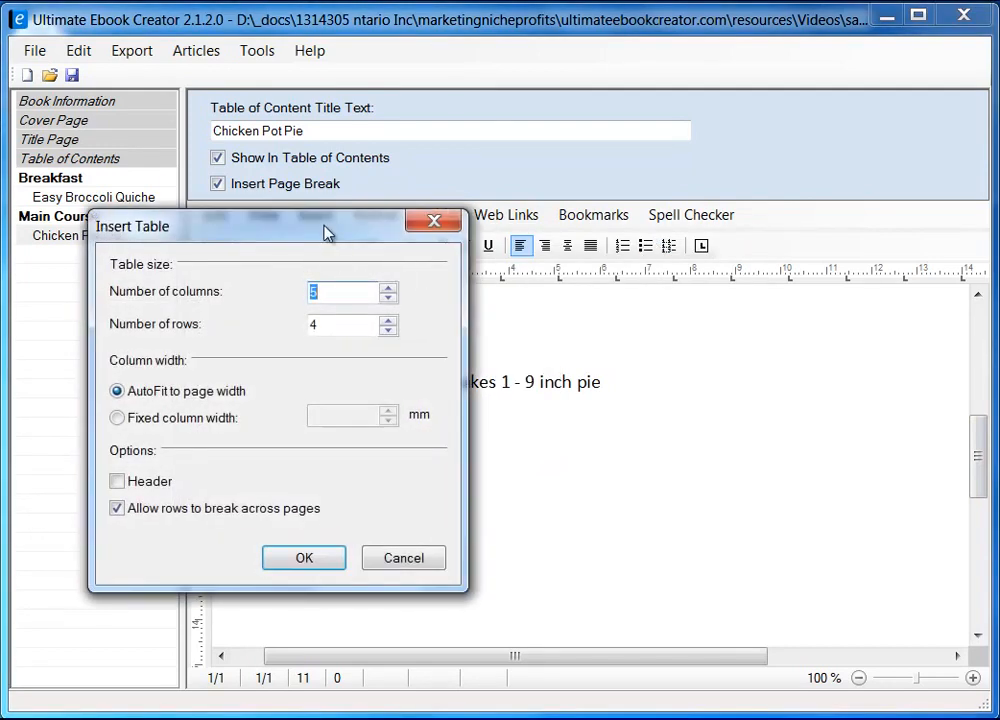
drag(325, 233, 540, 250)
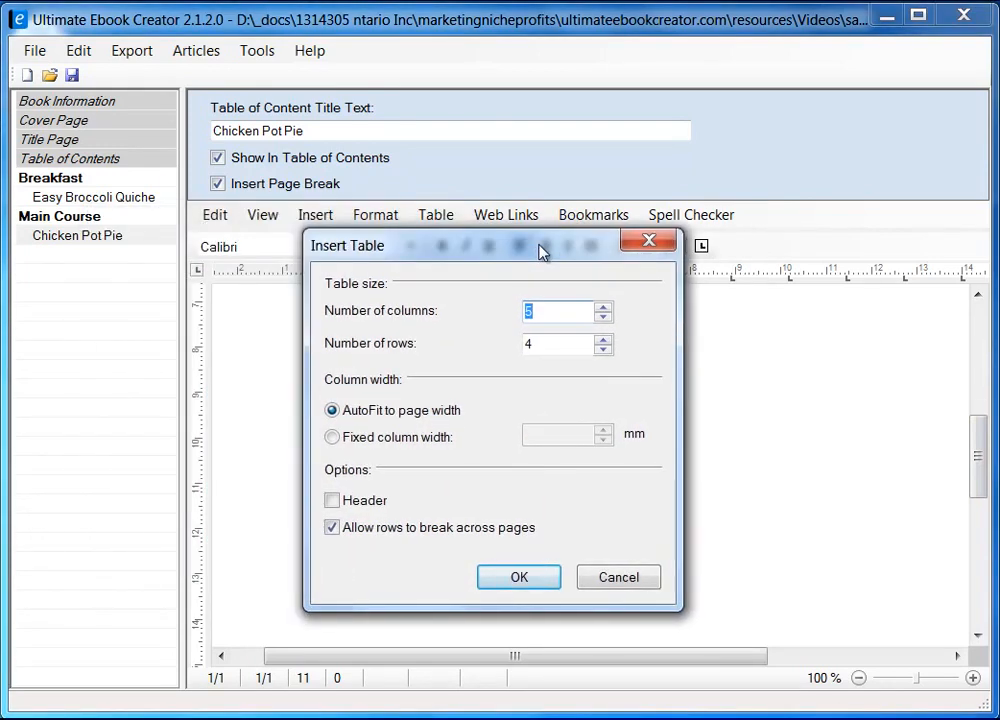
click(557, 321)
double_click(547, 346)
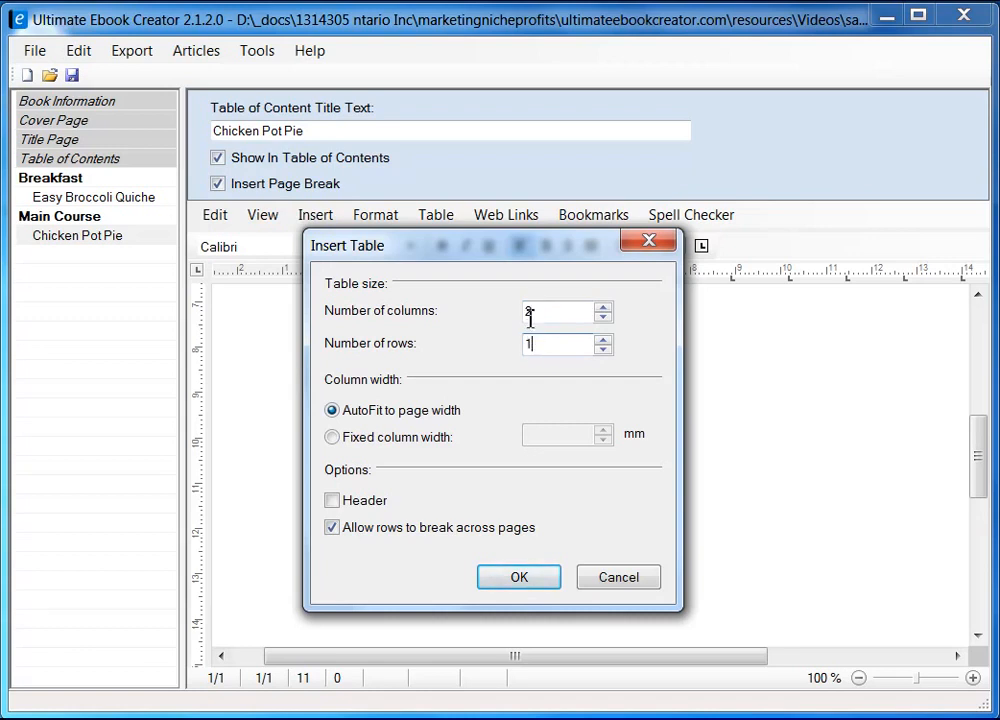
click(518, 579)
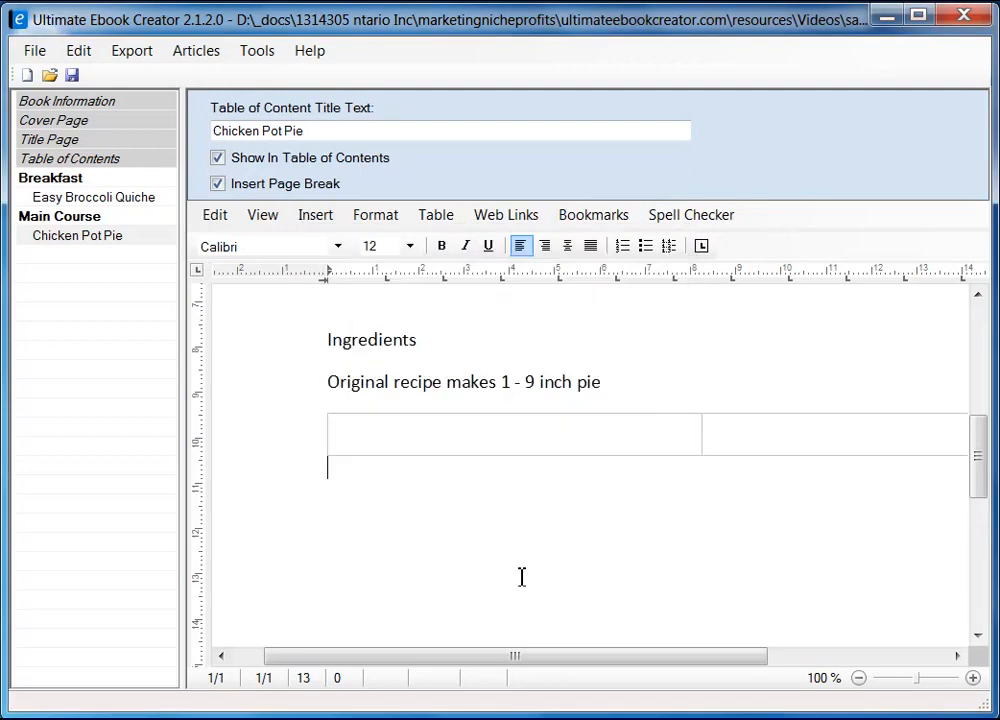
click(488, 438)
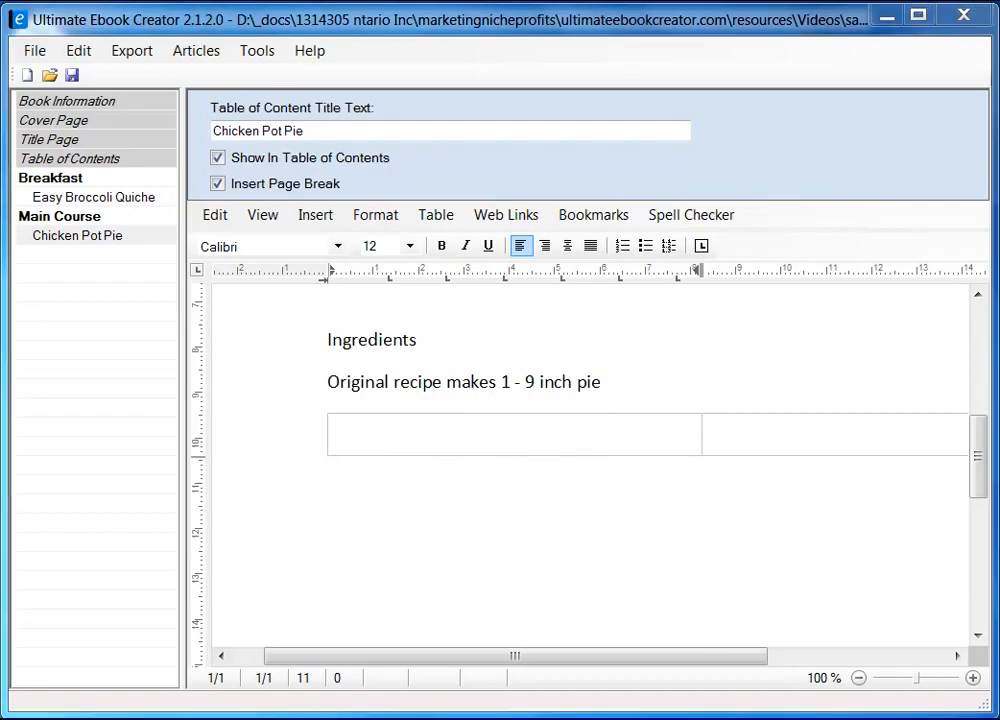
key(alt+Tab)
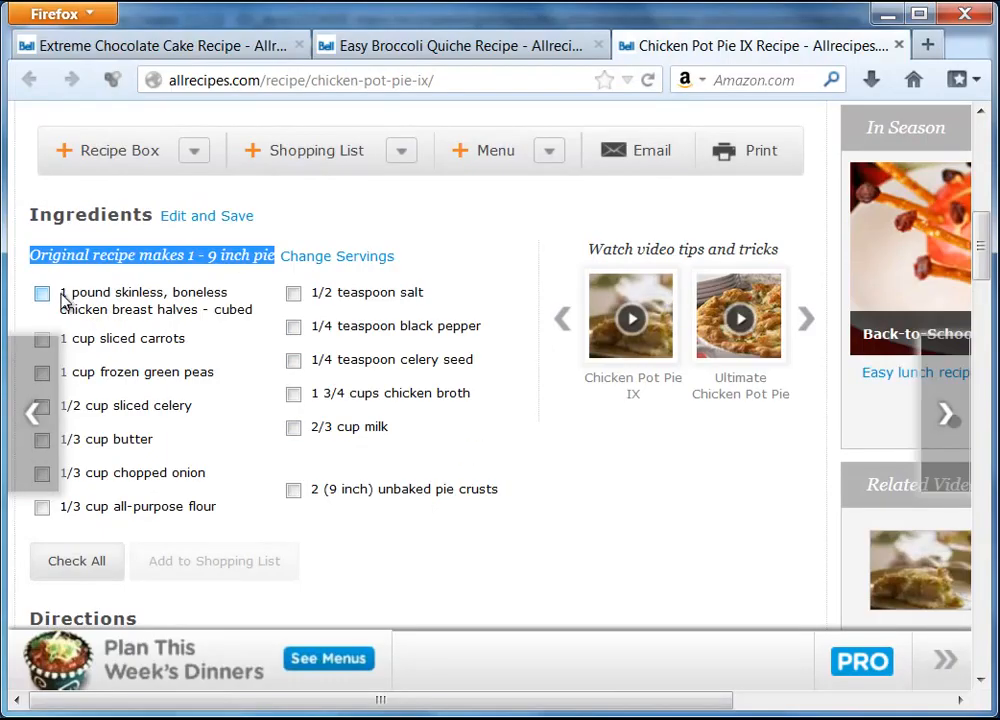
Copy the left-column ingredients from Firefox and paste them unformatted into the table's left cell
drag(62, 296, 219, 513)
right_click(180, 475)
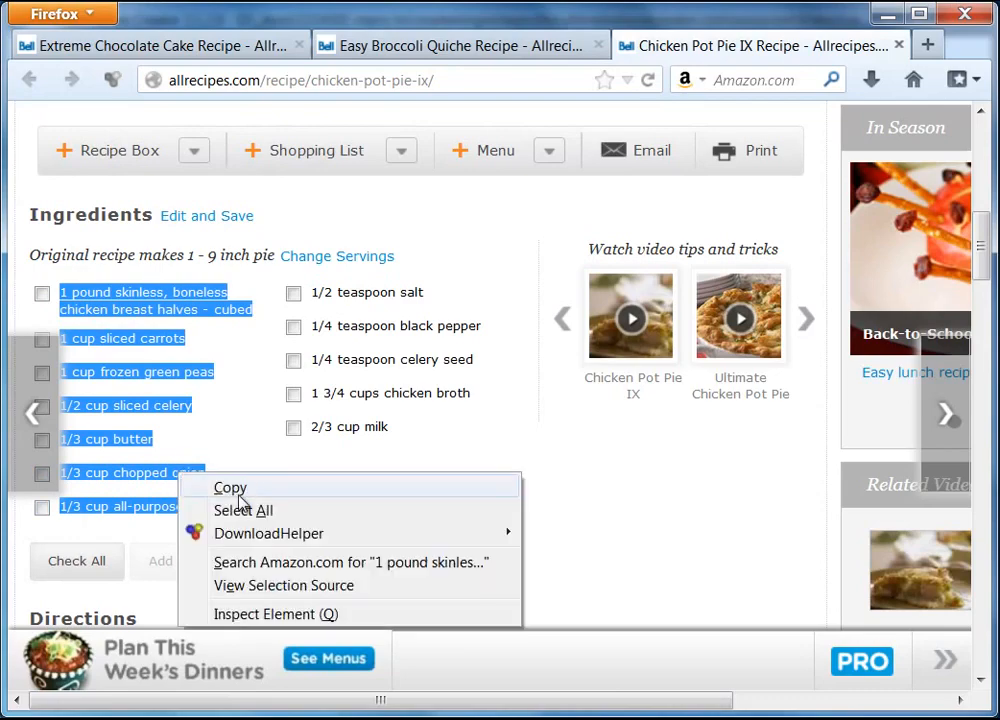
click(236, 490)
click(893, 14)
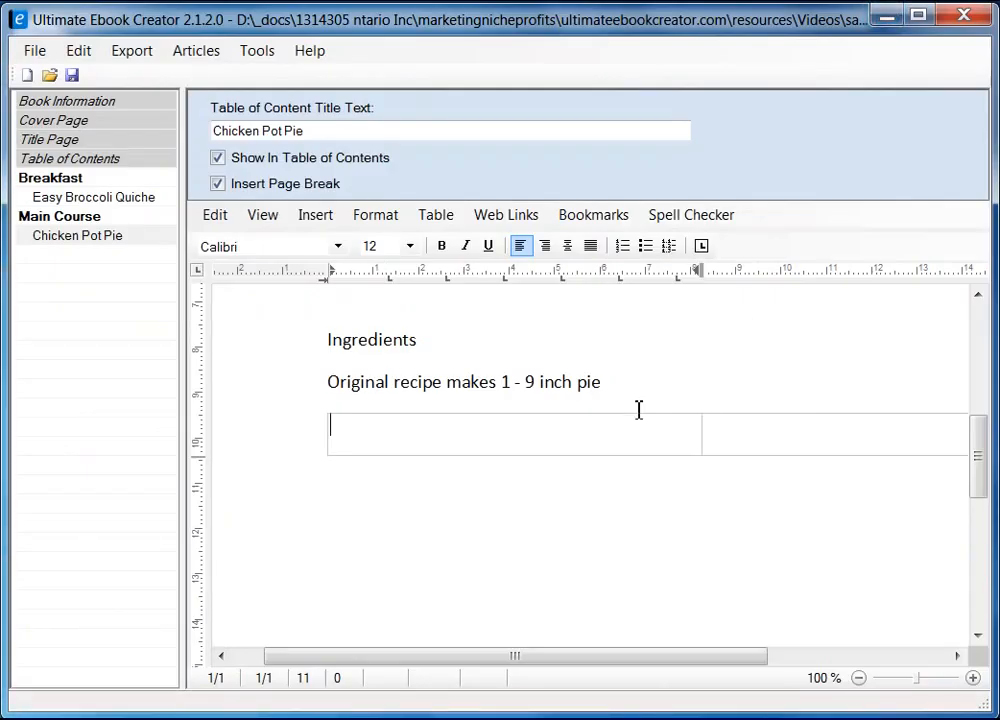
right_click(412, 432)
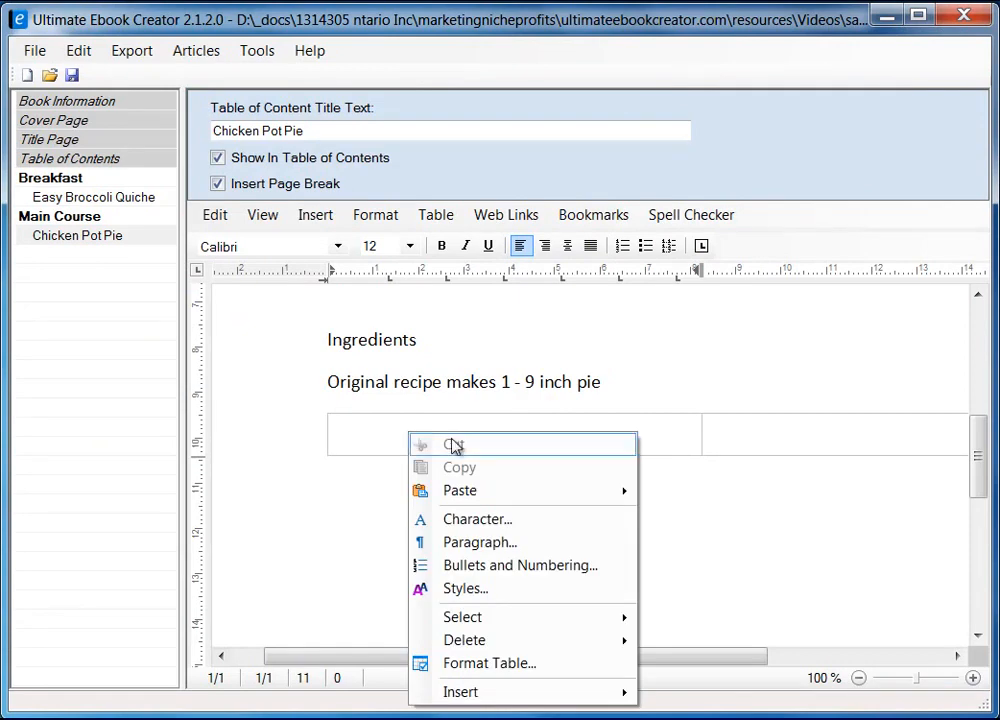
mouse_move(548, 490)
click(740, 515)
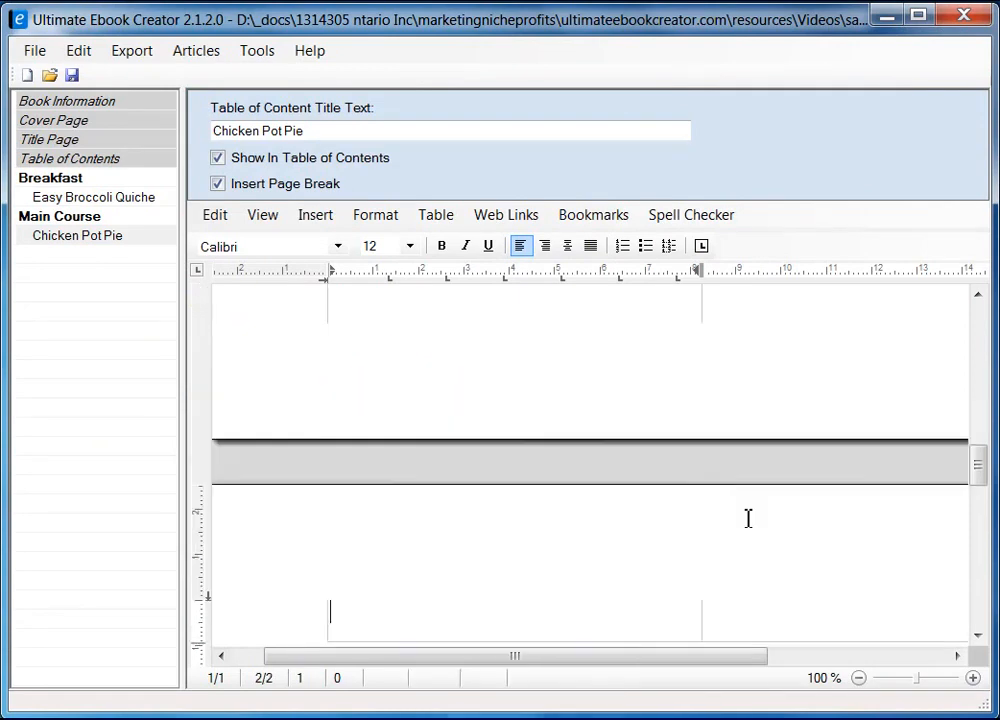
scroll(691, 504, up, 10)
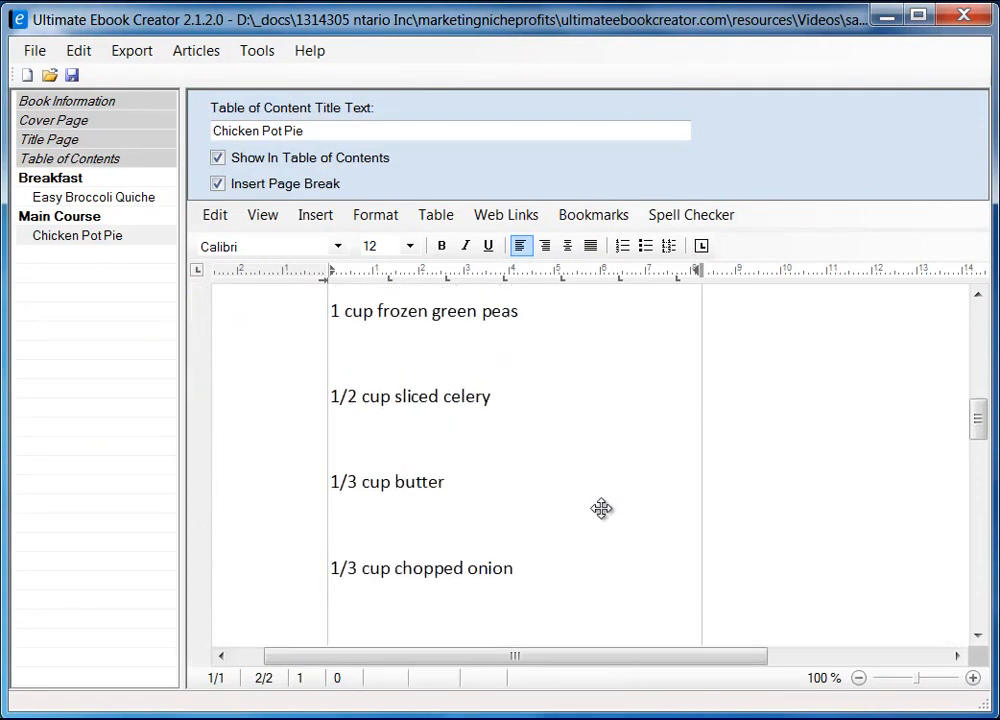
scroll(605, 510, down, 10)
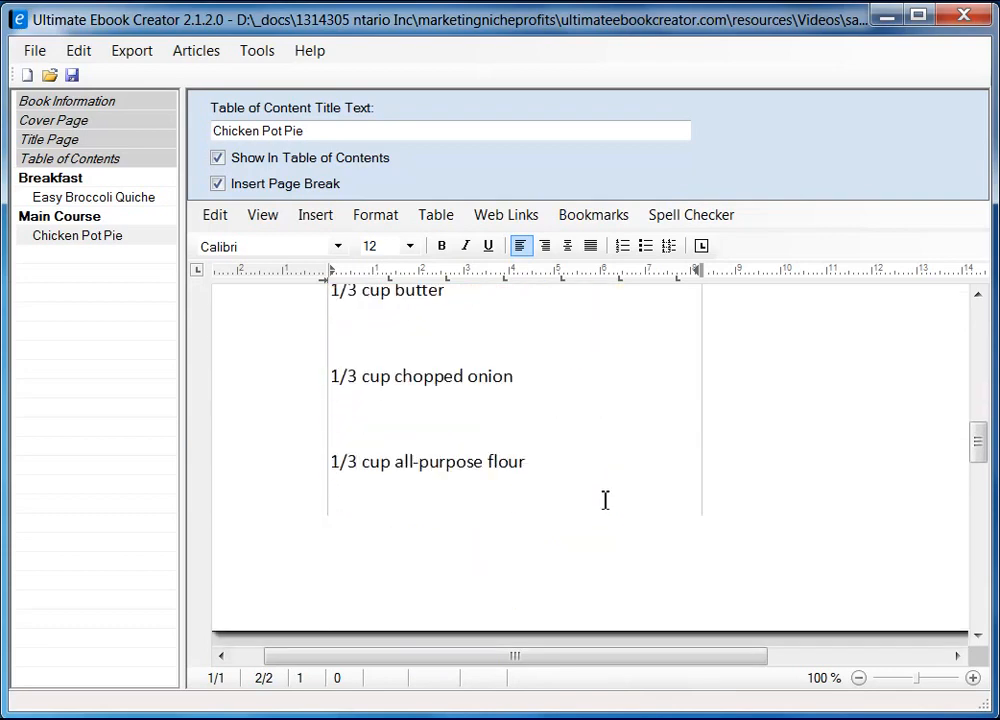
Switch to Draft view, remove the stray space before '1 pound', and select the ingredient list
click(265, 220)
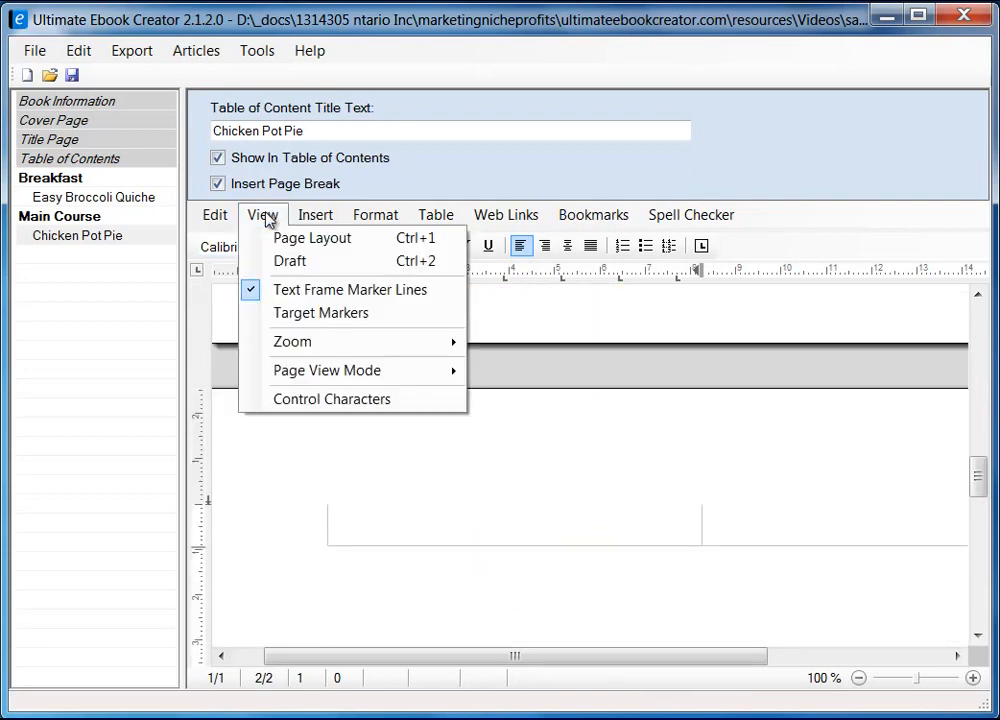
click(295, 262)
scroll(654, 554, up, 10)
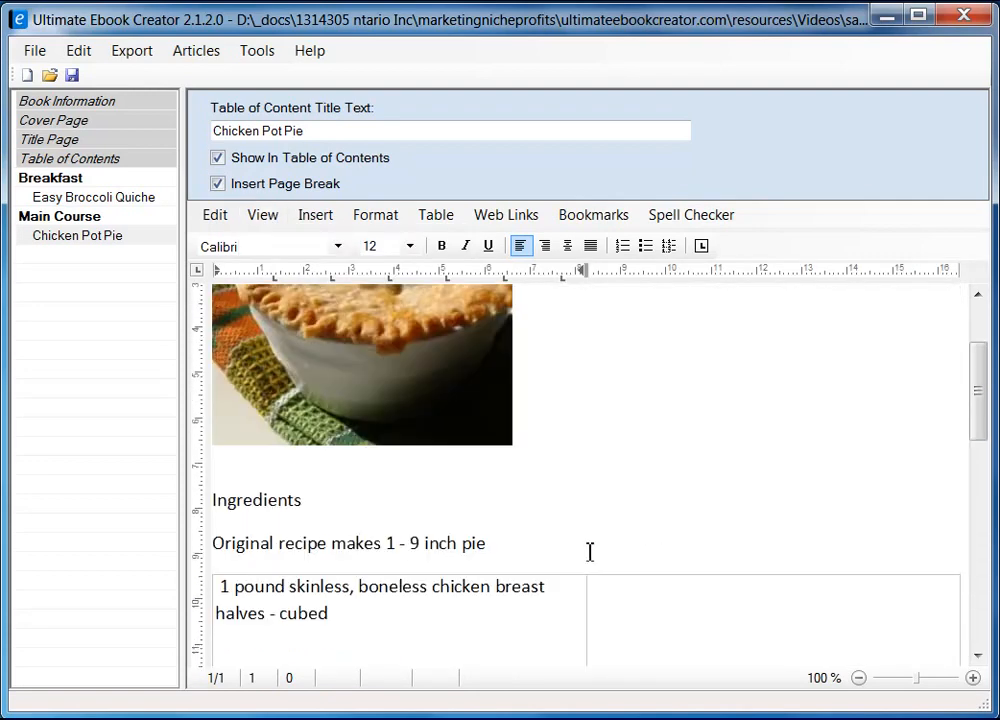
scroll(520, 545, down, 2)
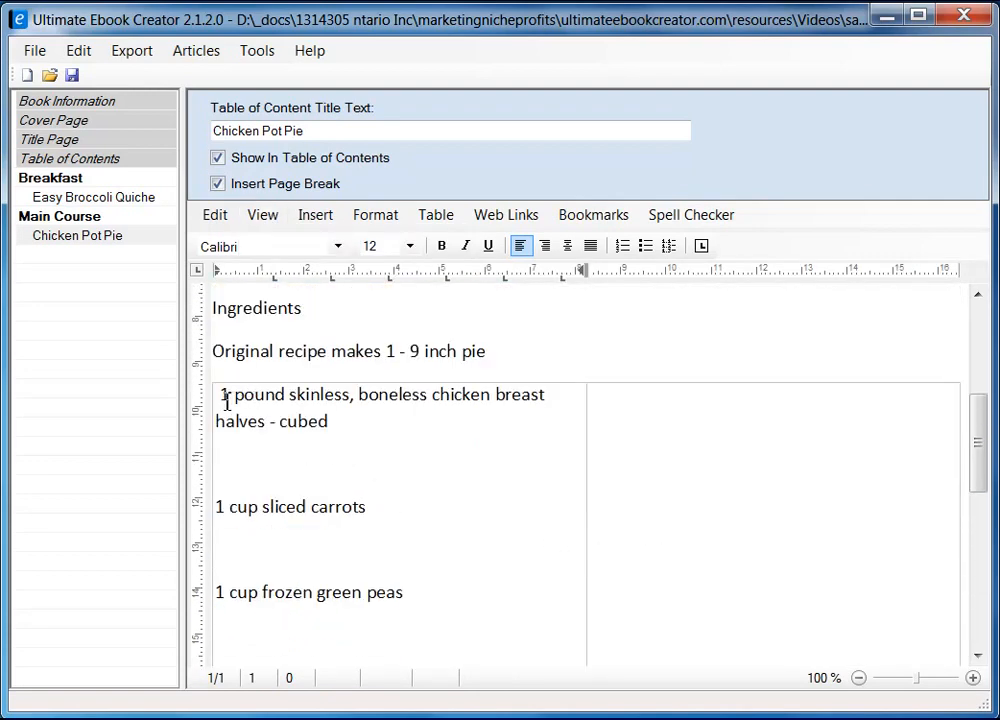
click(226, 402)
key(BackSpace)
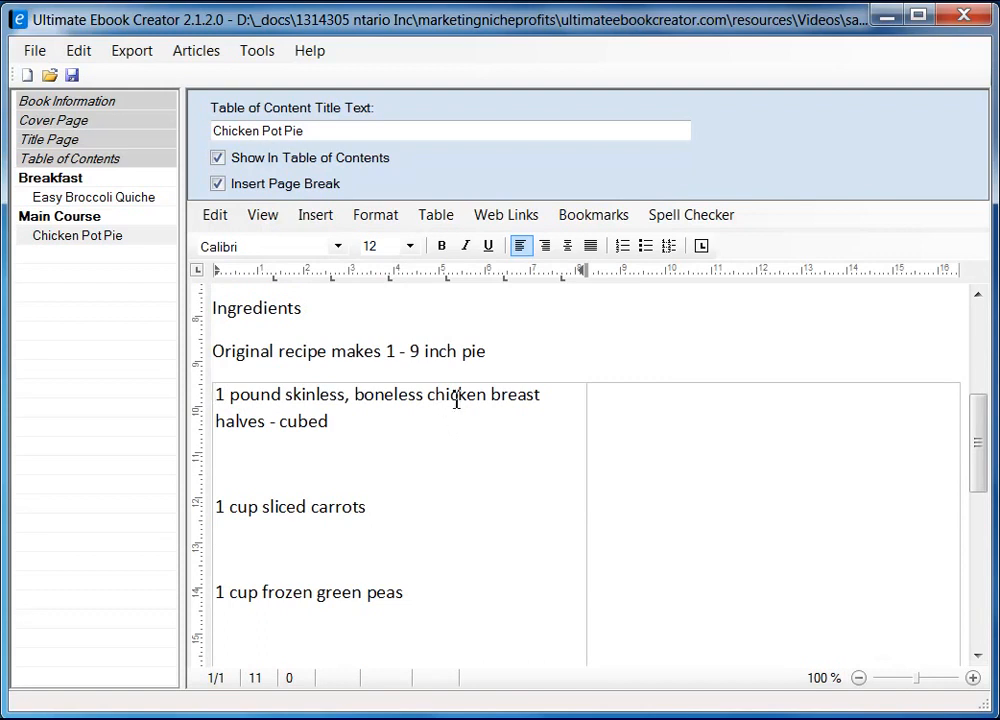
scroll(401, 473, down, 2)
scroll(401, 473, up, 2)
scroll(402, 479, up, 2)
scroll(413, 488, down, 12)
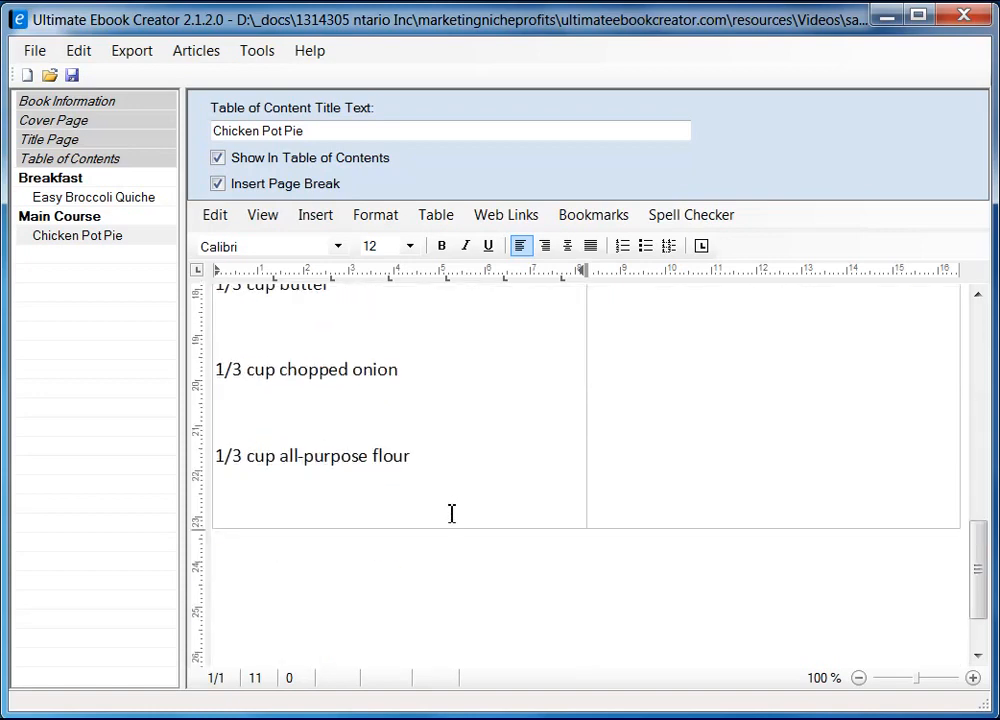
shift+click(448, 461)
scroll(498, 480, up, 14)
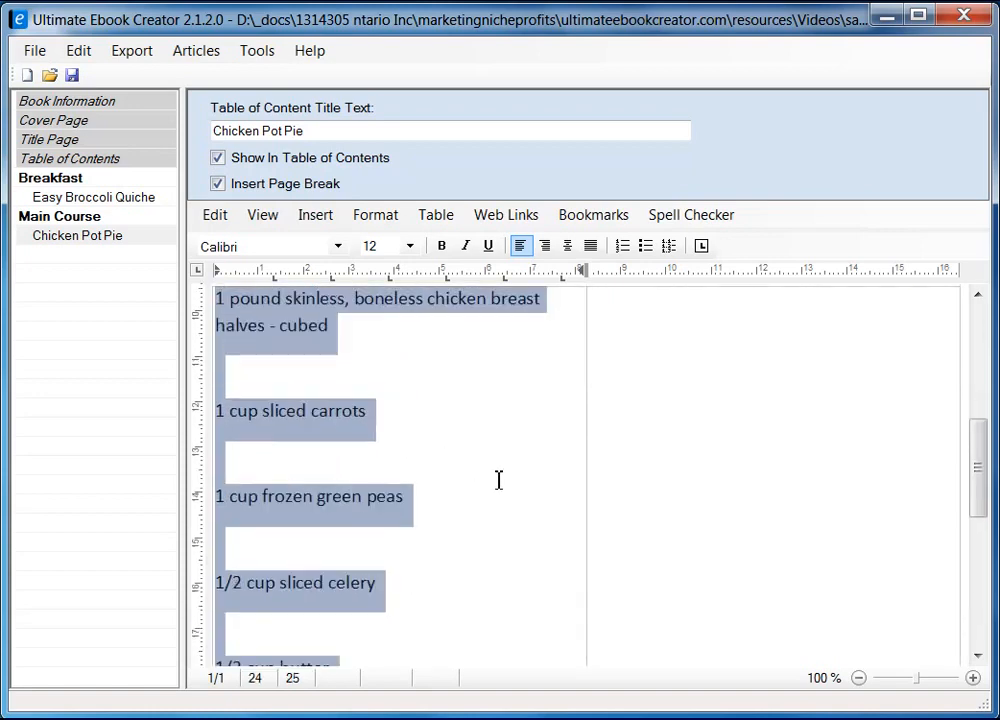
Change the ingredient list's paragraph line spacing from multiple 1.15 to Single
scroll(498, 480, down, 4)
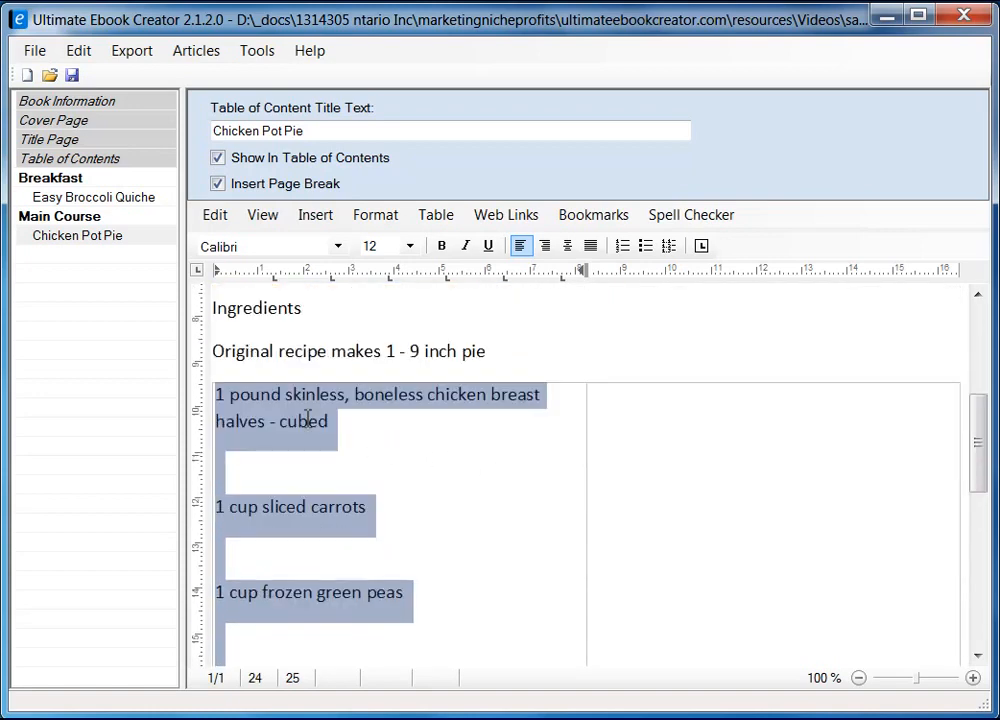
click(382, 215)
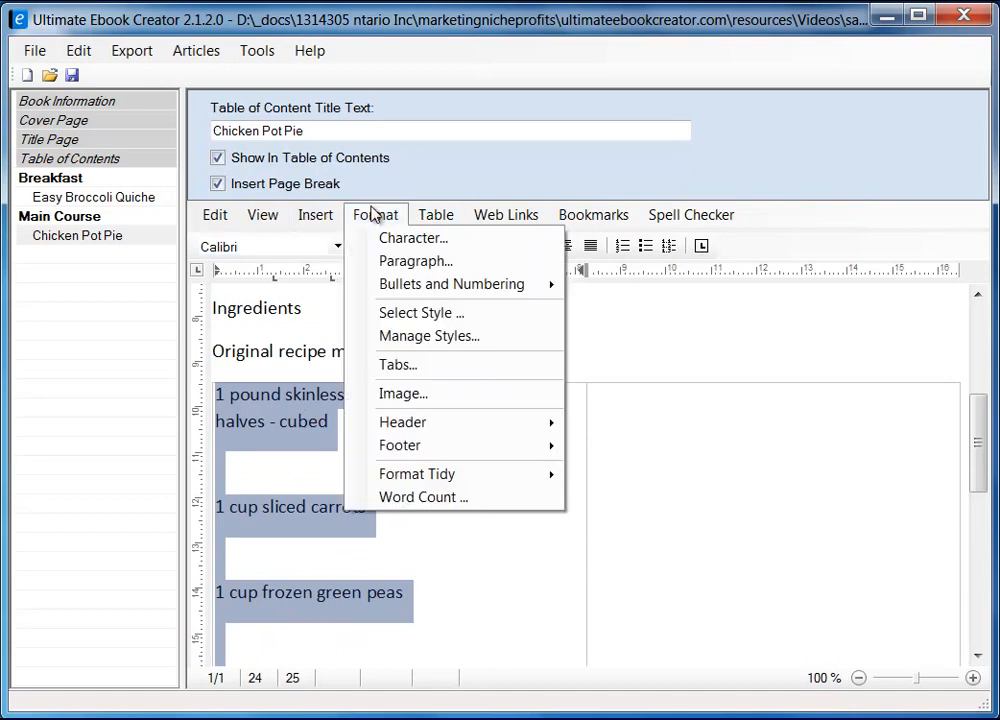
click(406, 264)
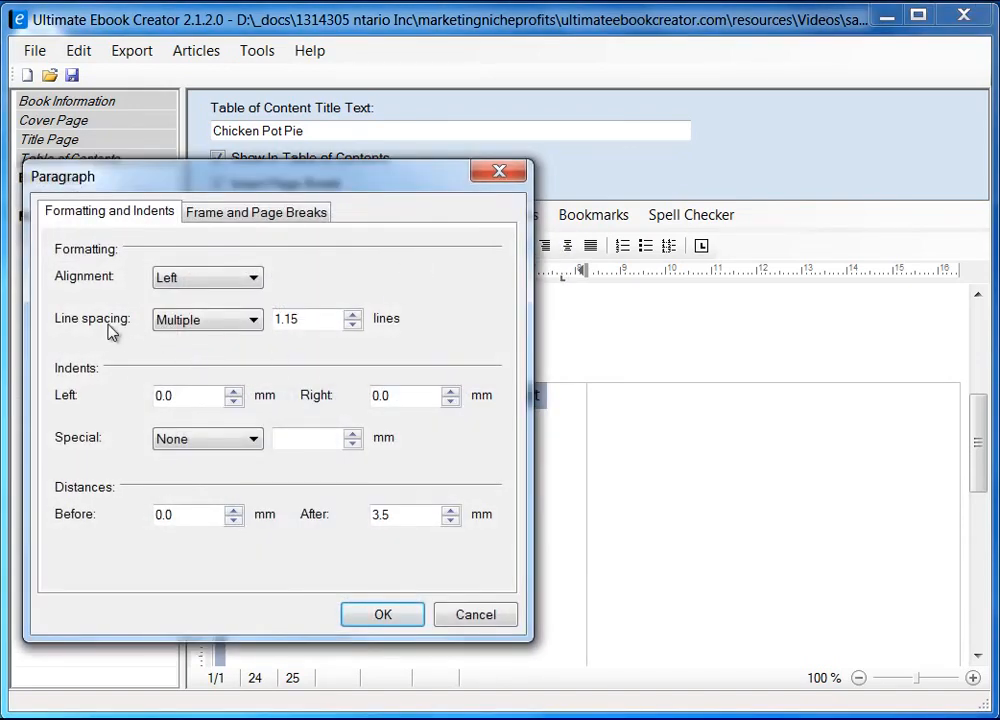
click(243, 322)
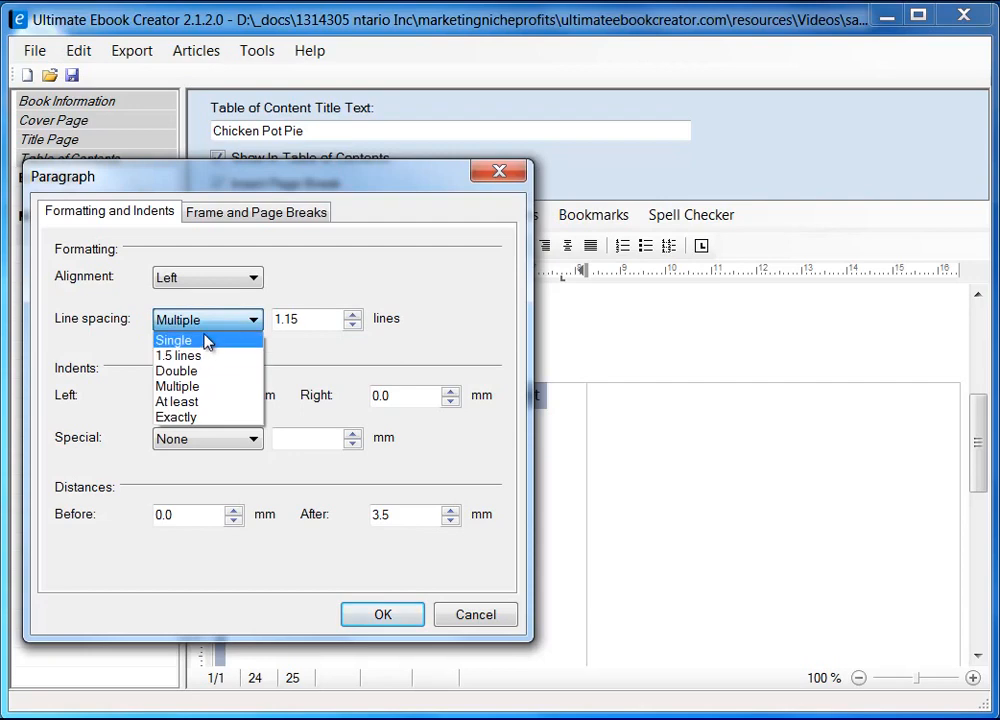
click(204, 341)
click(390, 614)
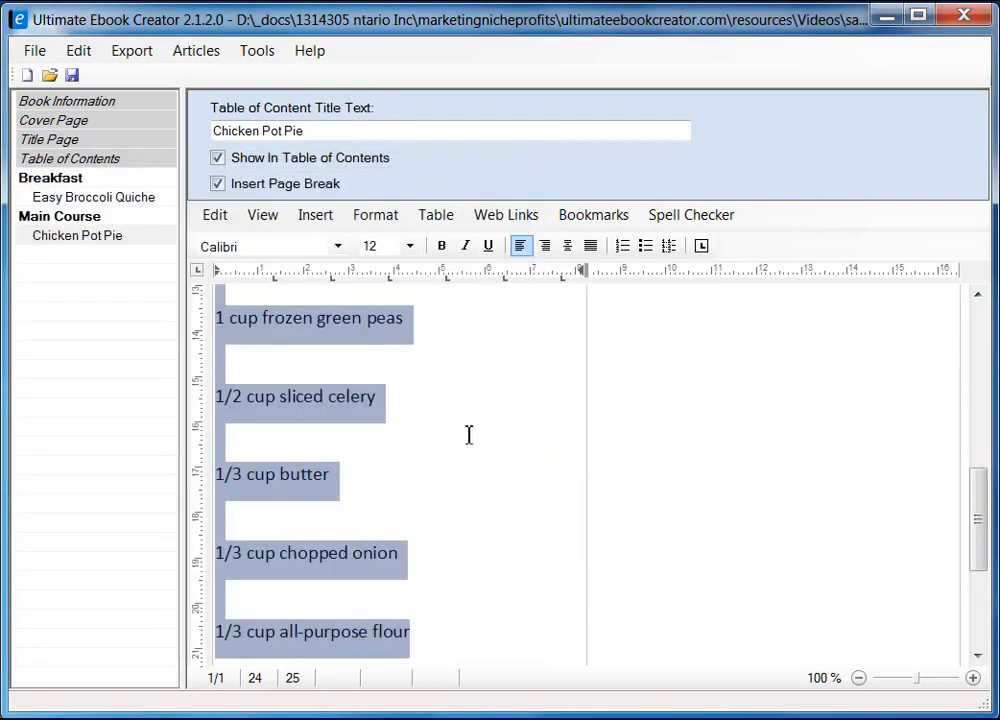
scroll(468, 434, up, 3)
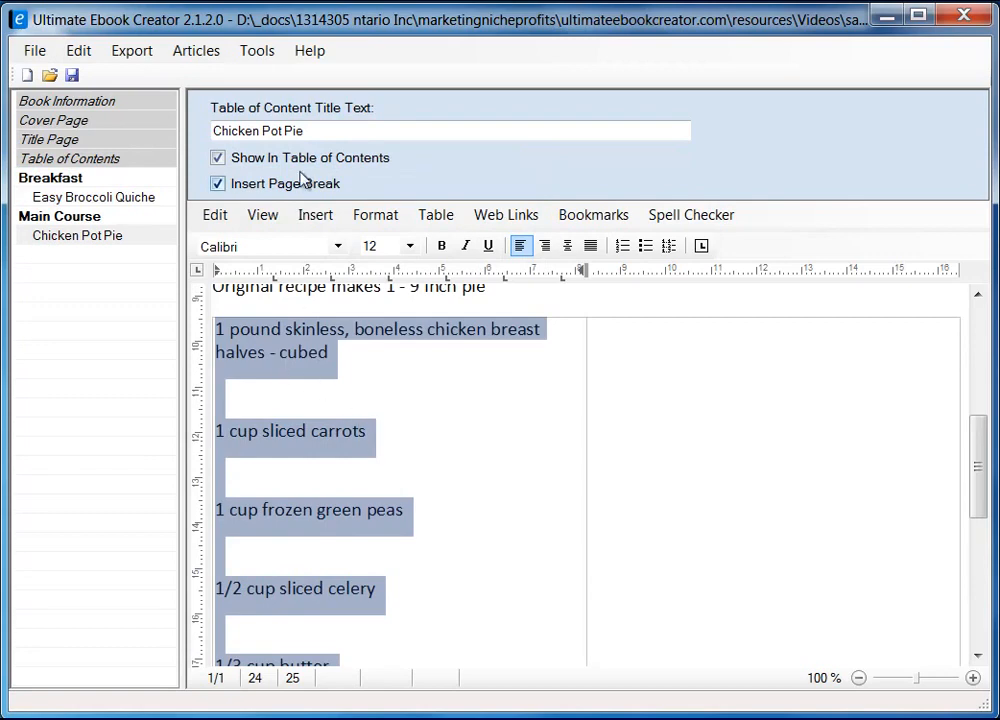
click(338, 246)
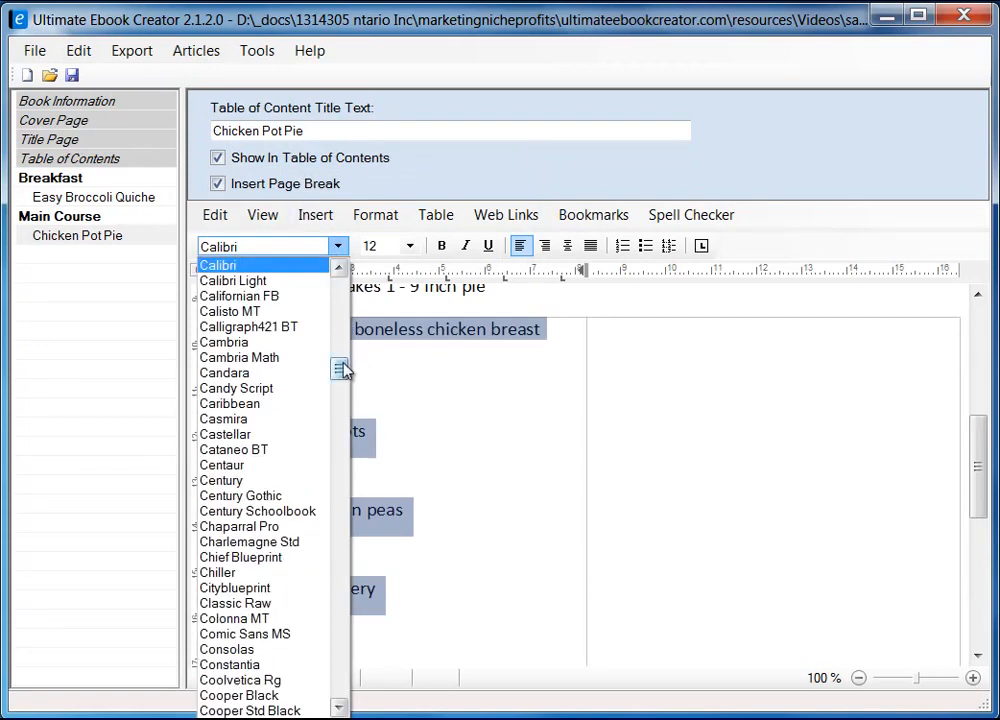
Set the left-cell ingredient list to Arial
drag(339, 363, 340, 310)
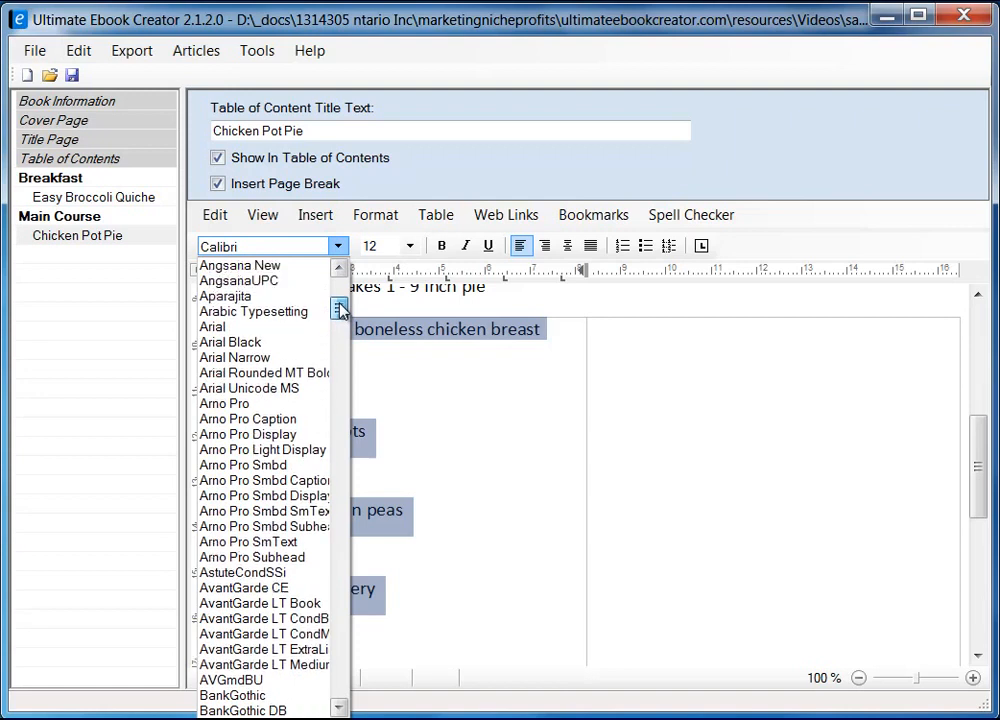
click(294, 326)
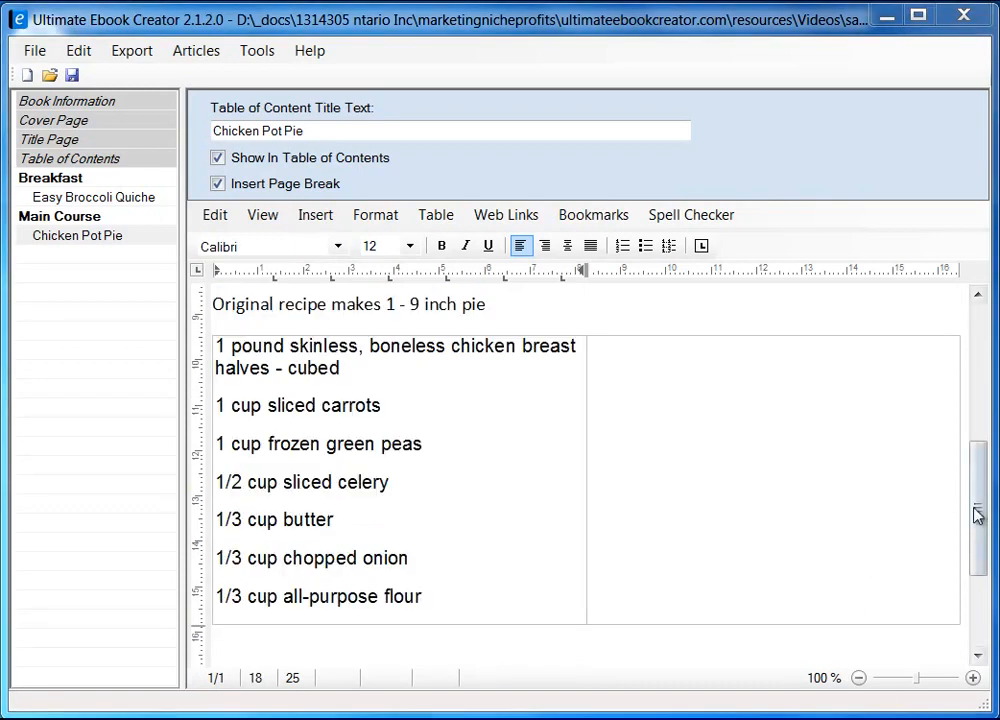
scroll(979, 512, up, 1)
scroll(979, 512, down, 1)
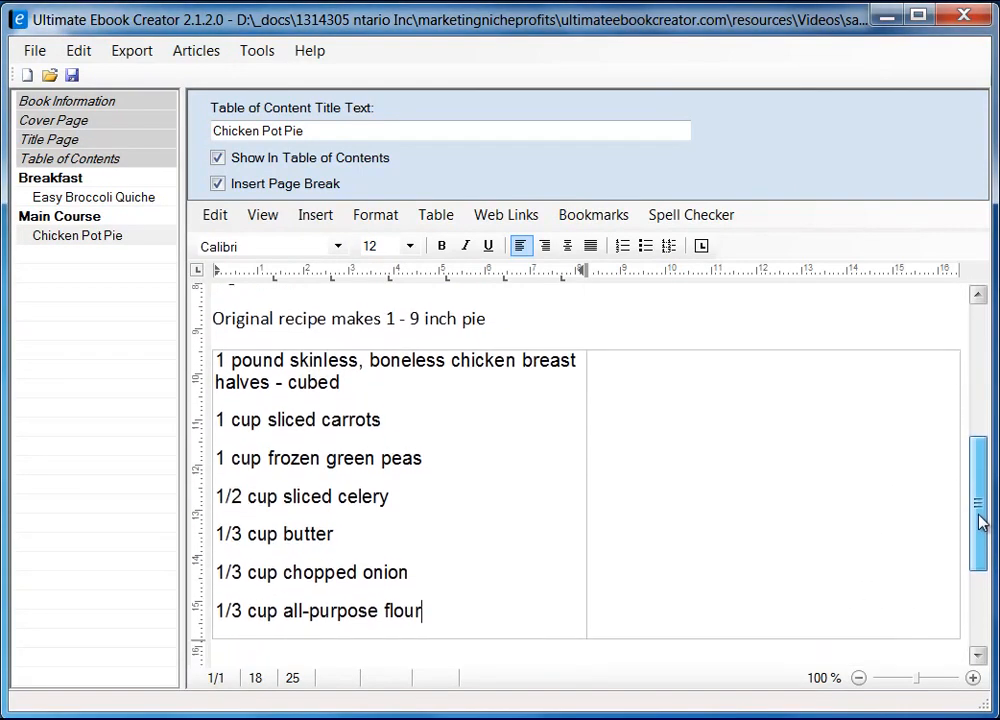
Copy the second ingredient column, salt through pie crusts, from the Firefox recipe page
click(714, 403)
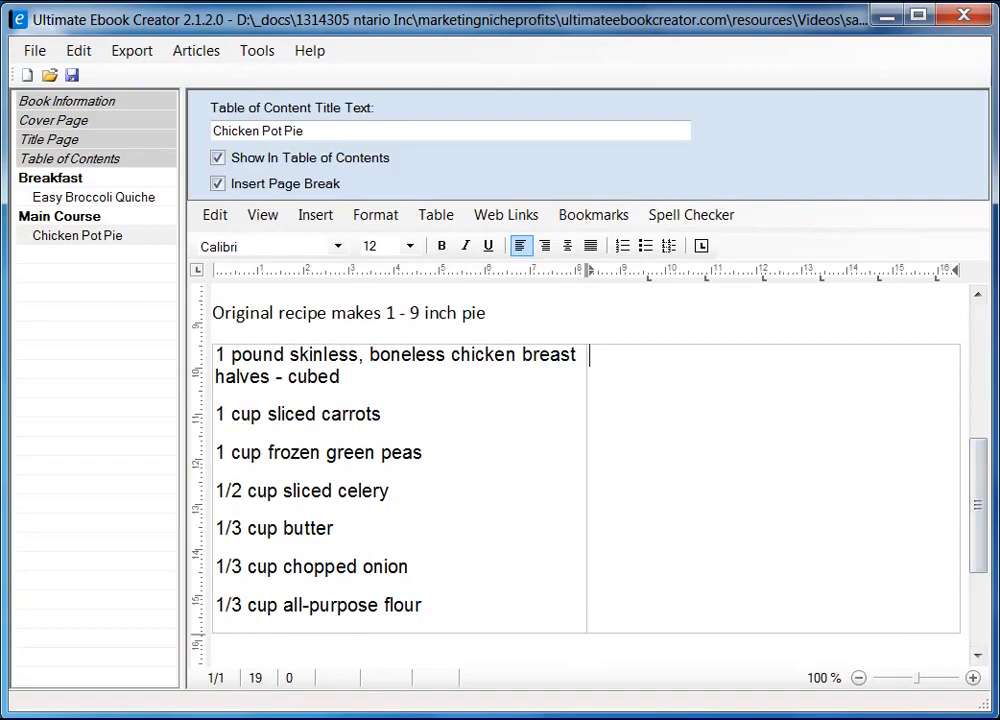
key(alt+Tab)
drag(310, 298, 505, 499)
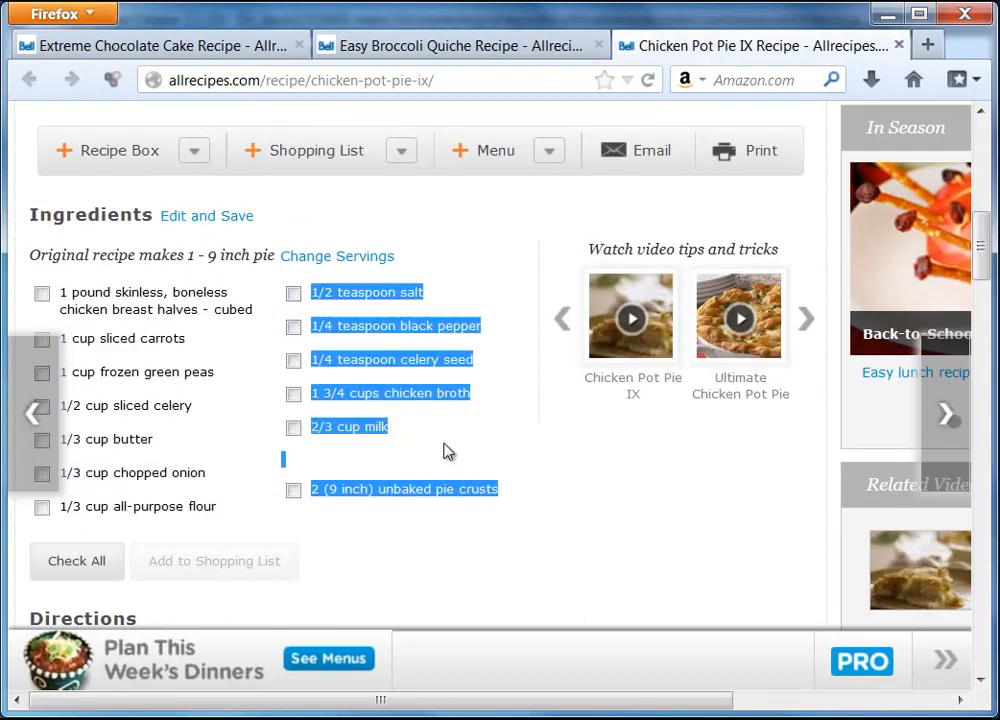
right_click(410, 329)
click(461, 344)
click(886, 13)
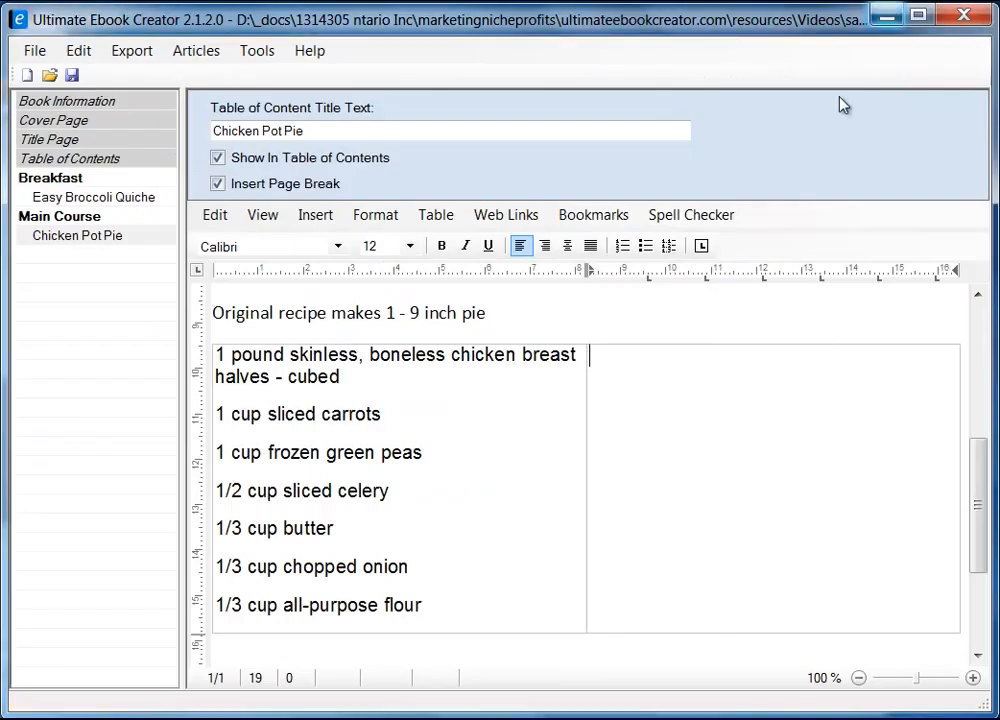
Paste the second ingredient column into the right table cell as plain text
right_click(655, 378)
mouse_move(750, 440)
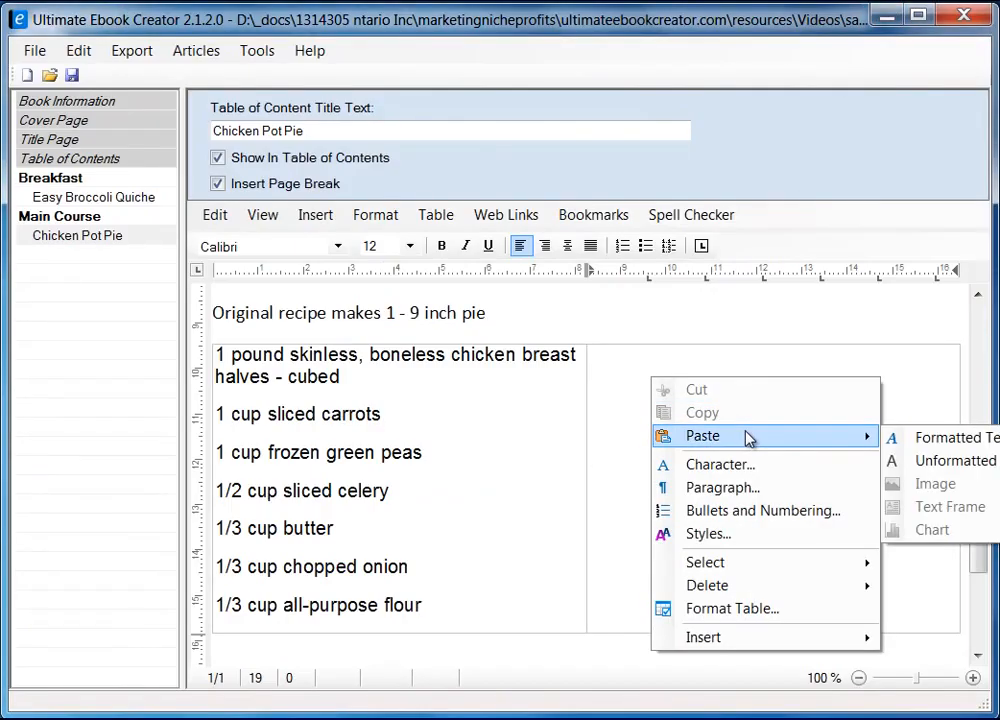
click(933, 462)
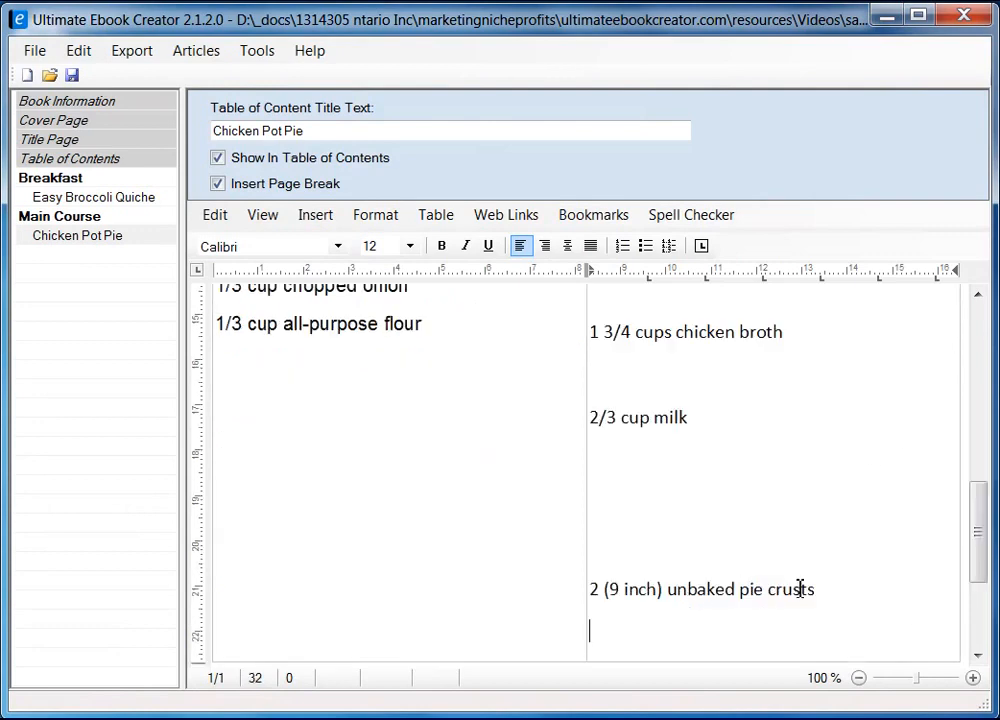
drag(975, 564, 975, 450)
Set the pasted right-column ingredients to single line spacing
shift+click(597, 390)
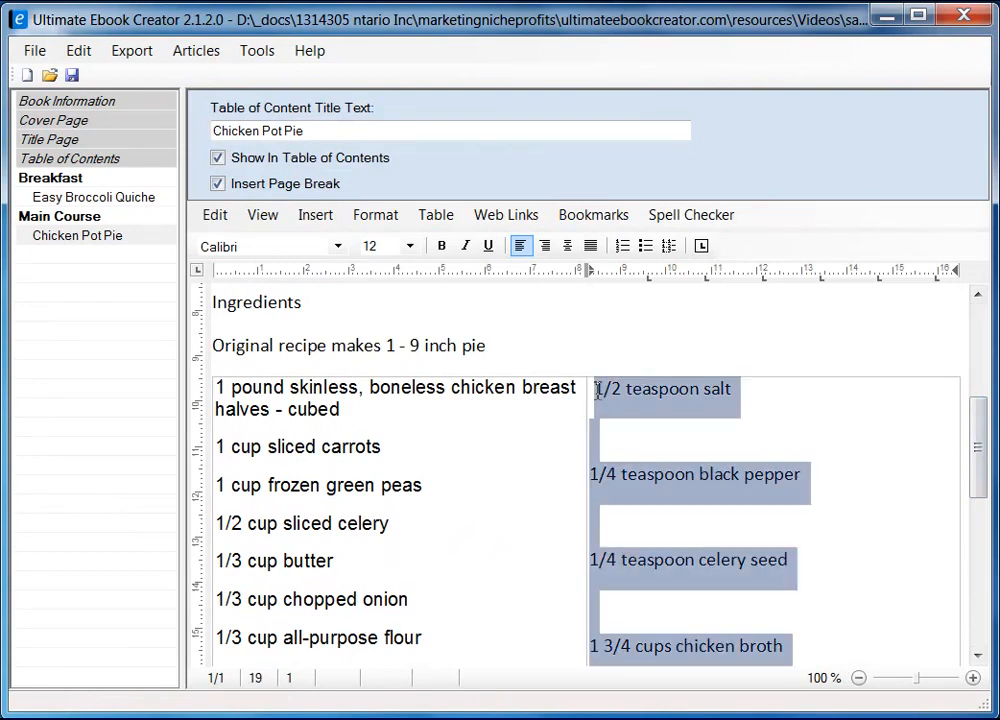
right_click(636, 398)
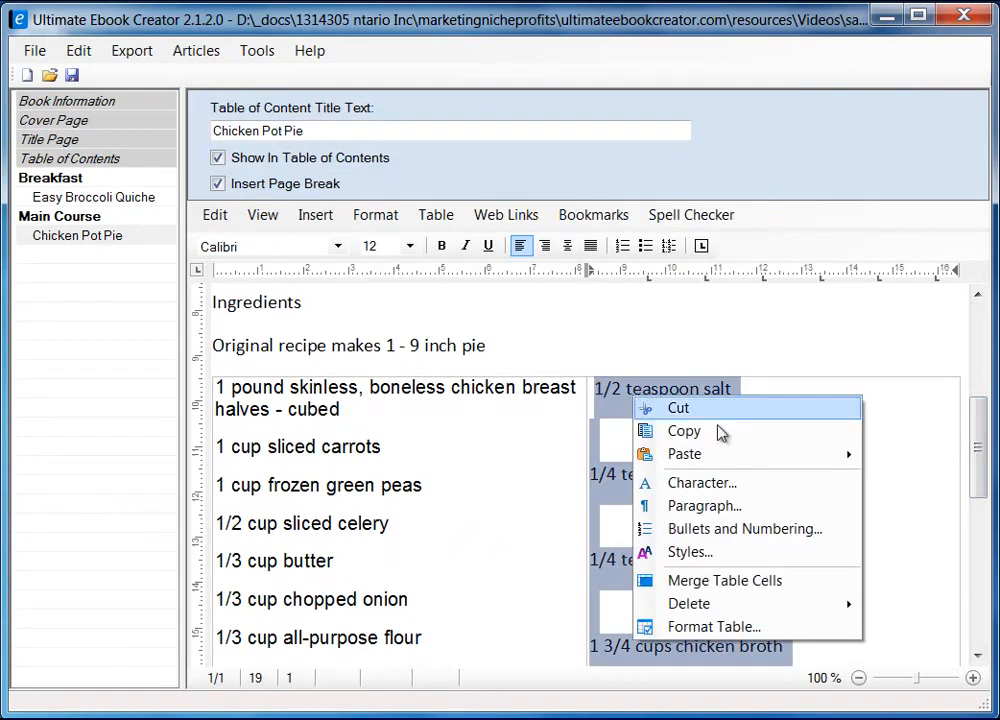
click(718, 508)
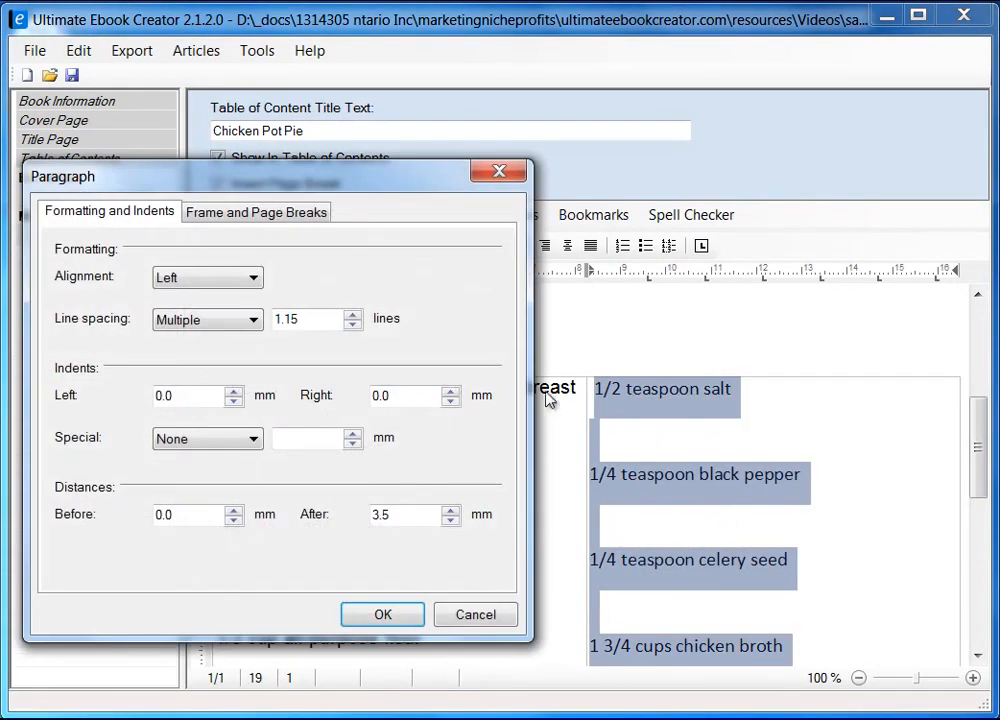
drag(364, 181, 504, 178)
click(340, 318)
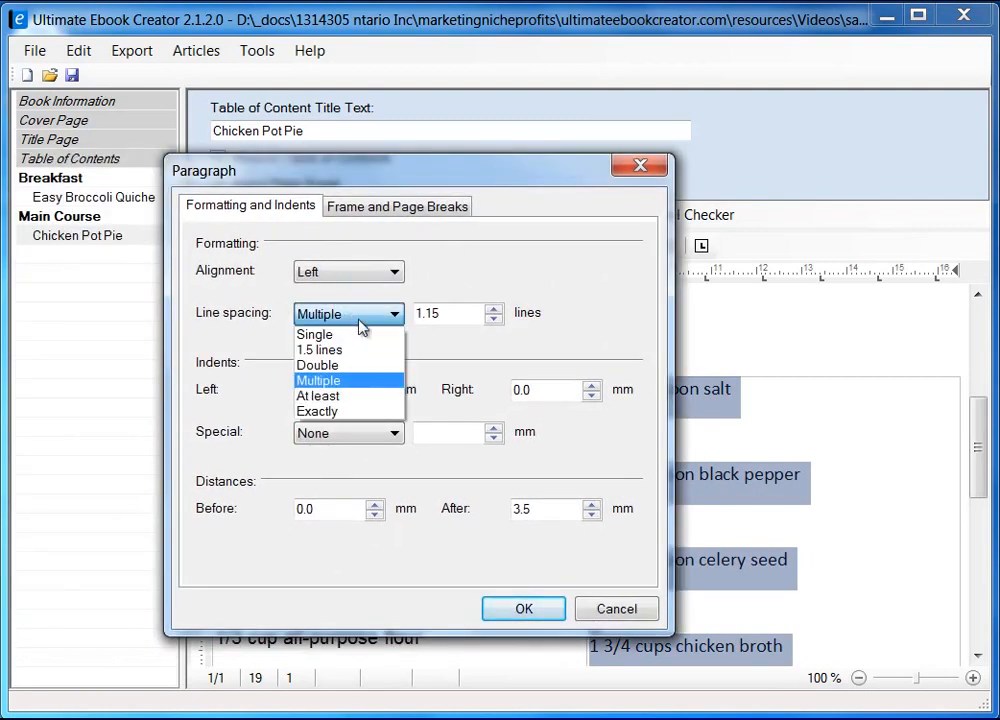
click(350, 332)
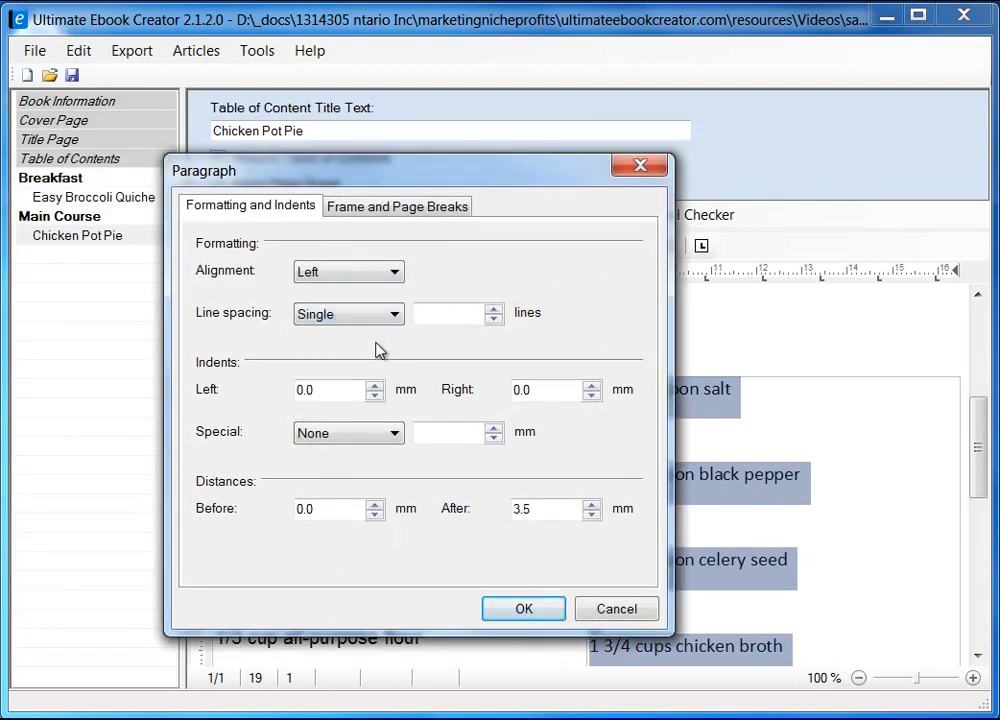
click(530, 608)
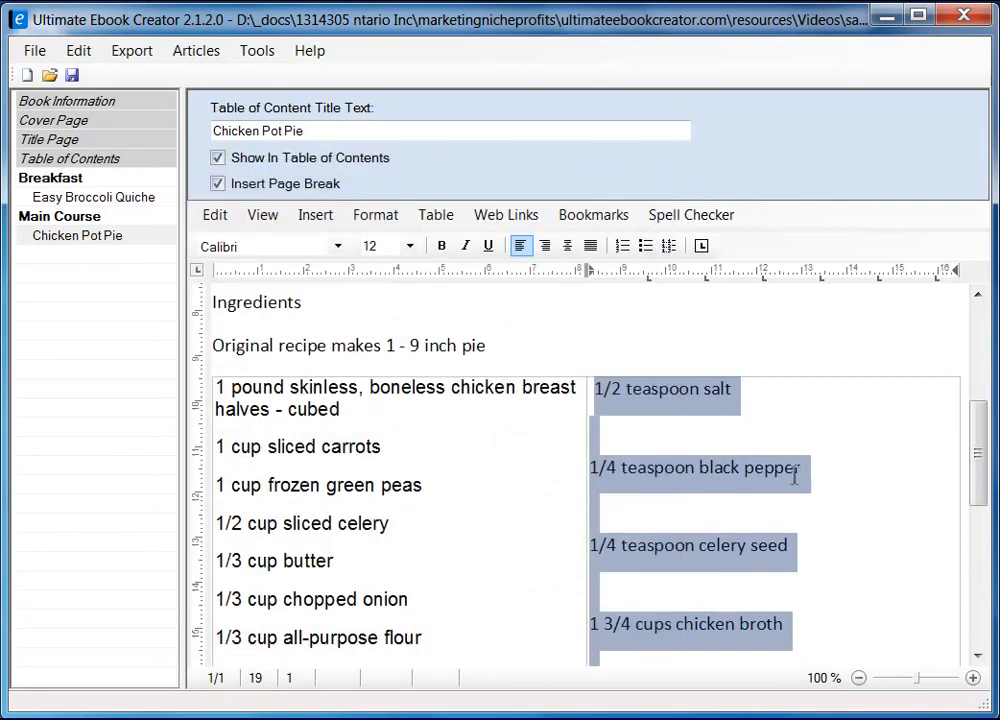
Remove the blank lines under the salt, black pepper and celery seed lines, and the leading space before salt
click(817, 449)
drag(973, 496, 975, 471)
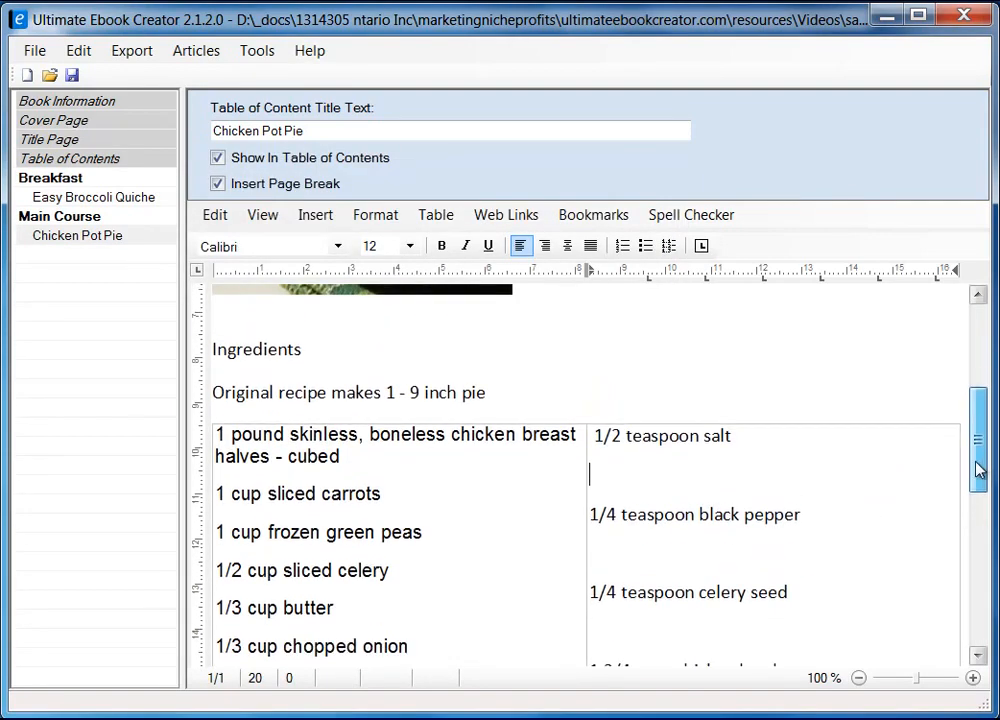
key(Delete)
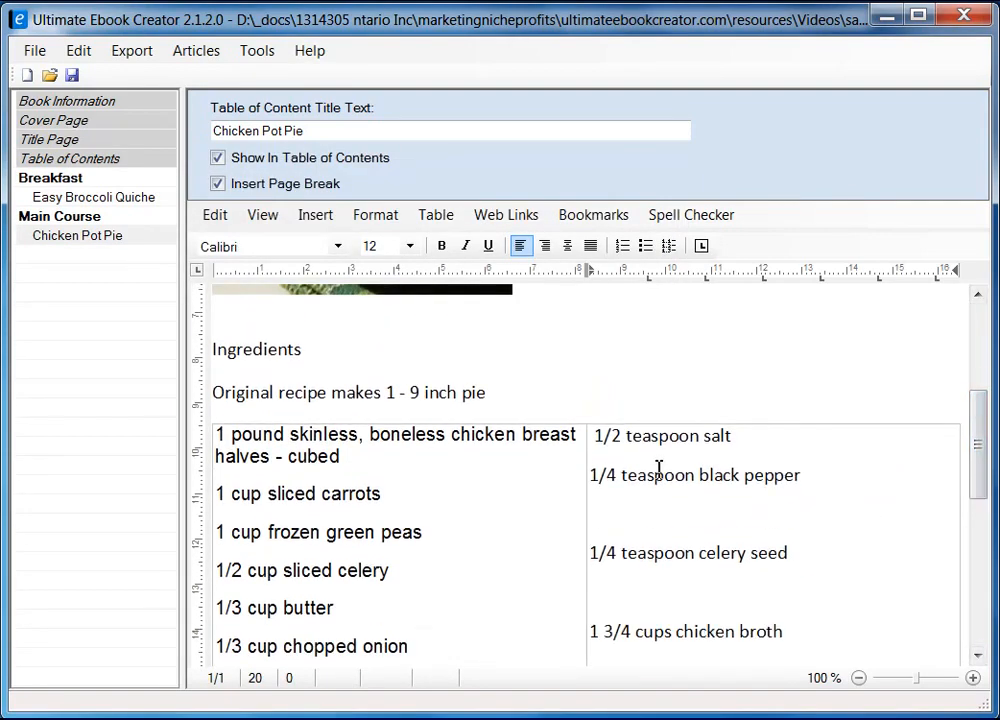
key(Up)
key(Up)
key(Down)
key(End)
key(Home)
key(Delete)
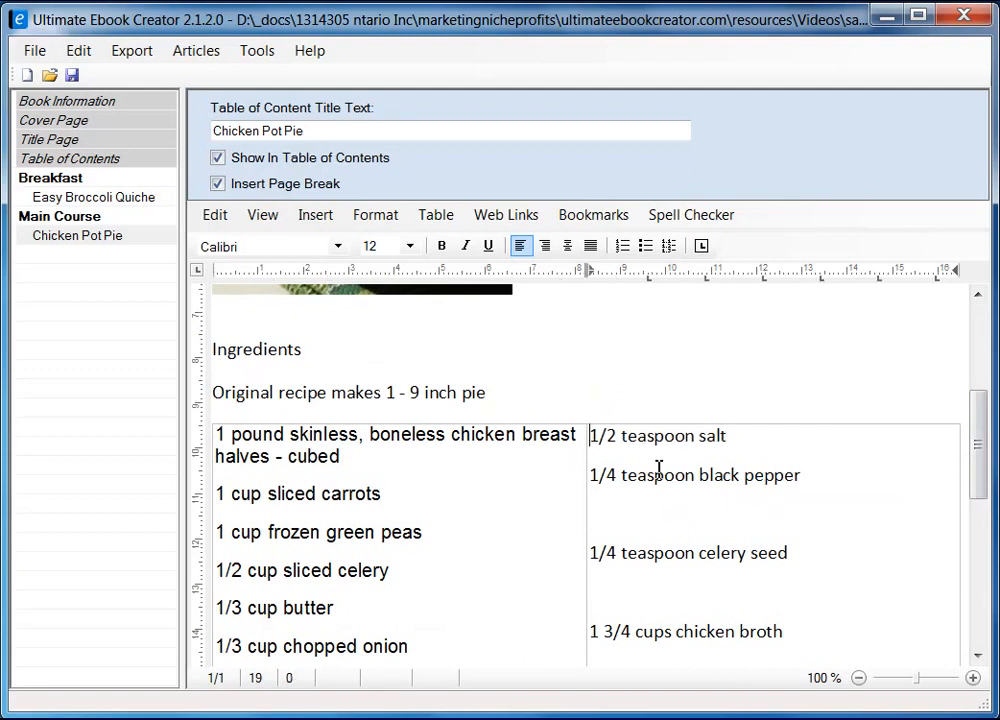
key(Delete)
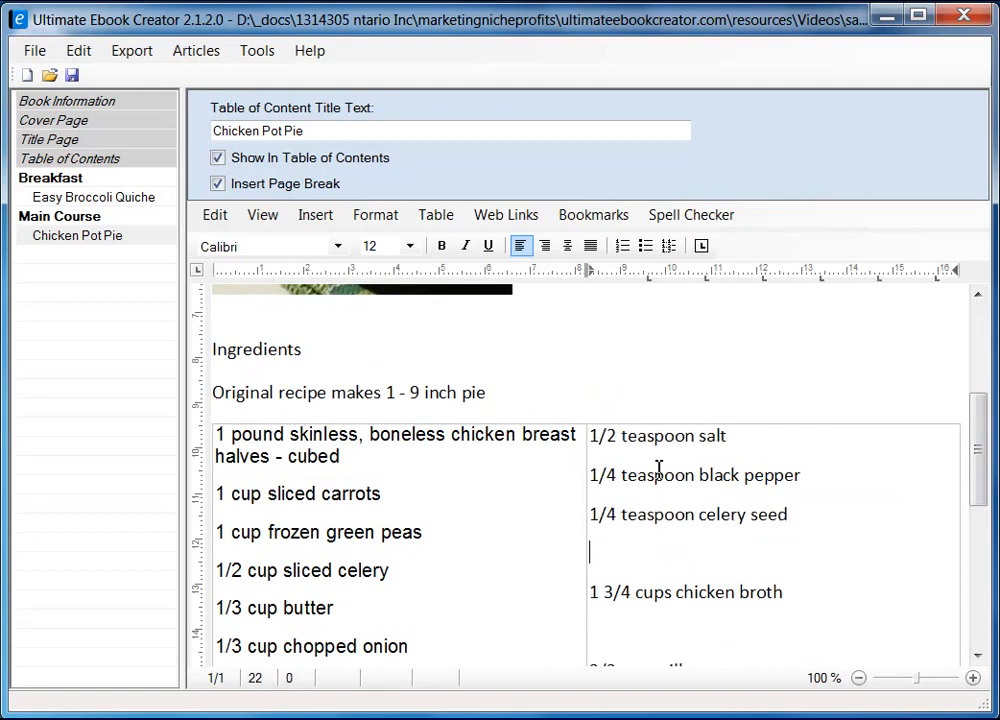
key(Delete)
key(Delete)
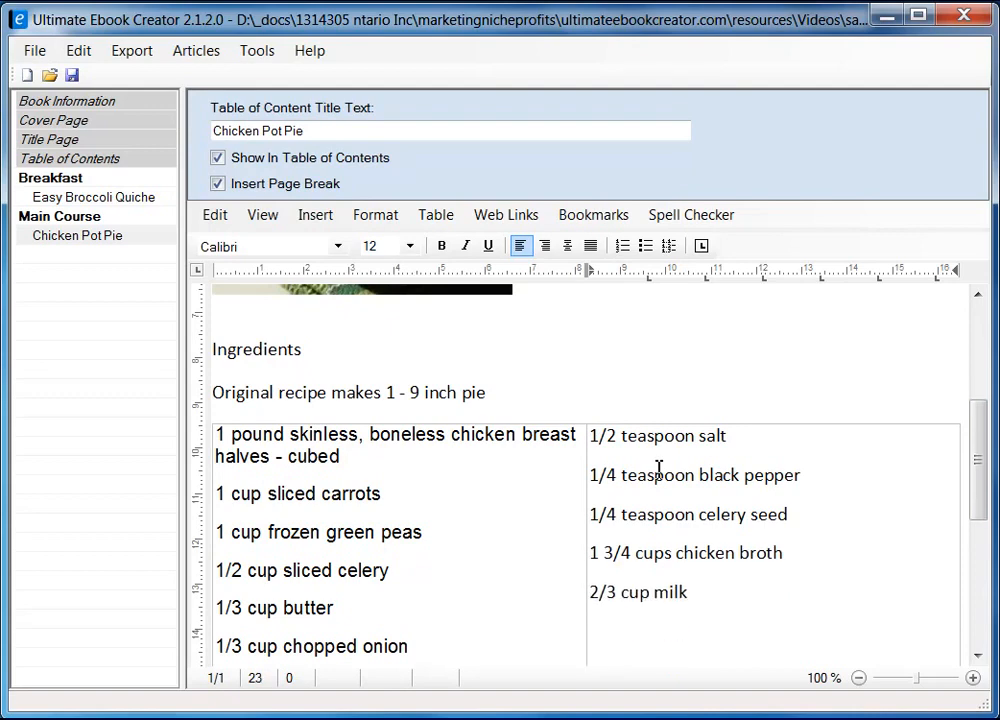
Remove the blank lines between the 2/3 cup milk and pie crusts lines
scroll(669, 590, down, 2)
click(635, 427)
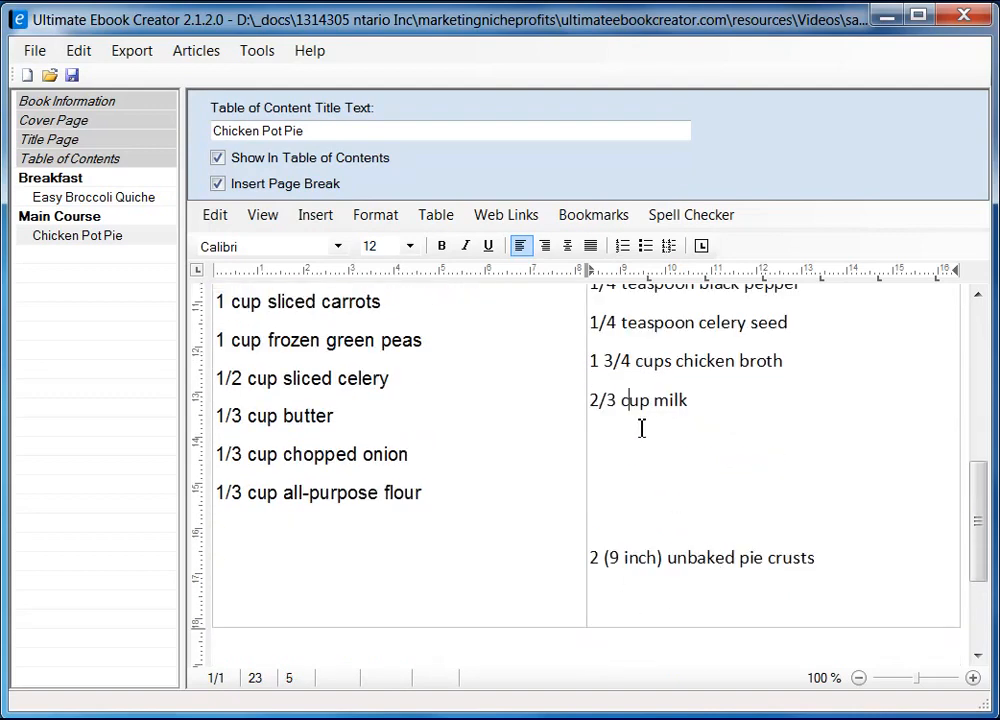
key(Down)
key(Delete)
key(Delete)
key(Delete)
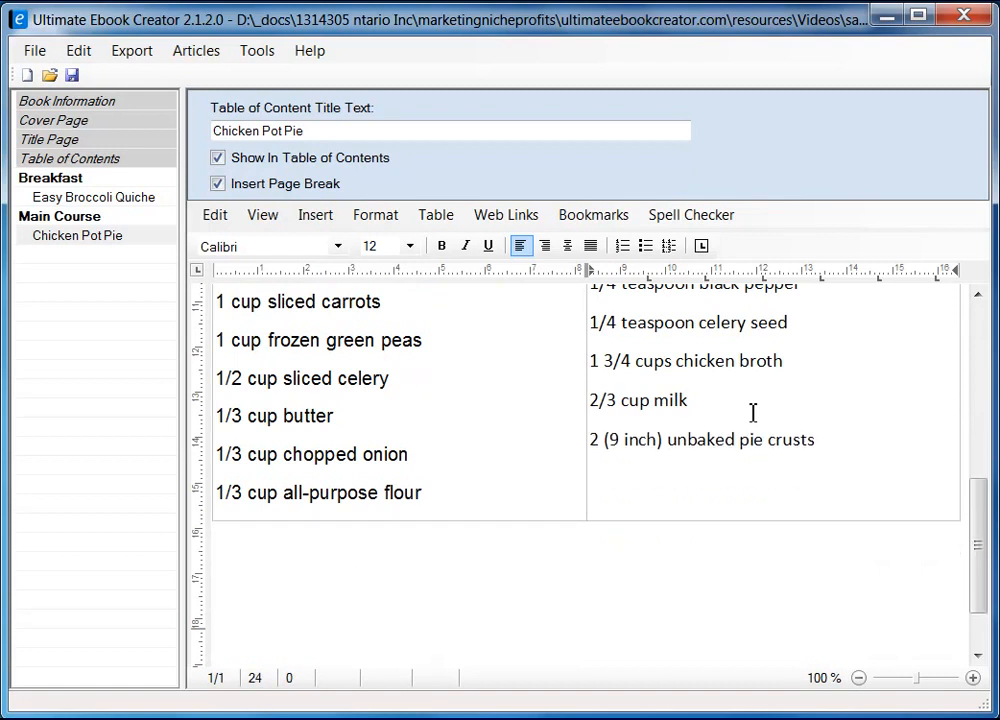
key(Down)
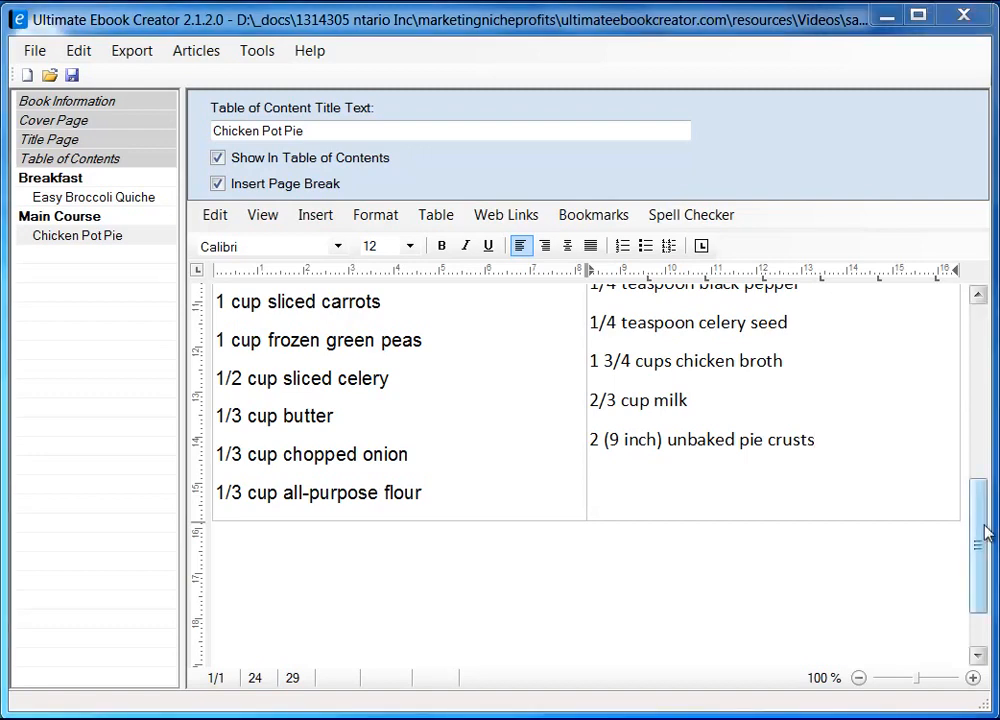
Drag the column divider right so the chicken breast line wraps only at its last word
mouse_move(982, 527)
mouse_down()
mouse_move(975, 484)
mouse_move(976, 507)
mouse_up()
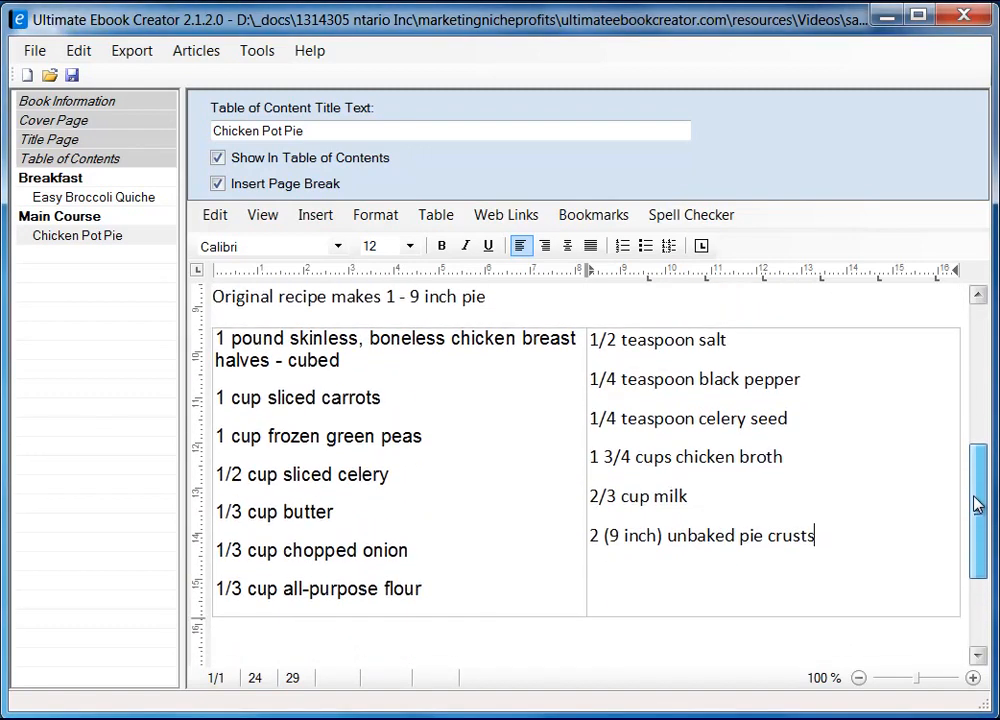
drag(588, 427, 674, 412)
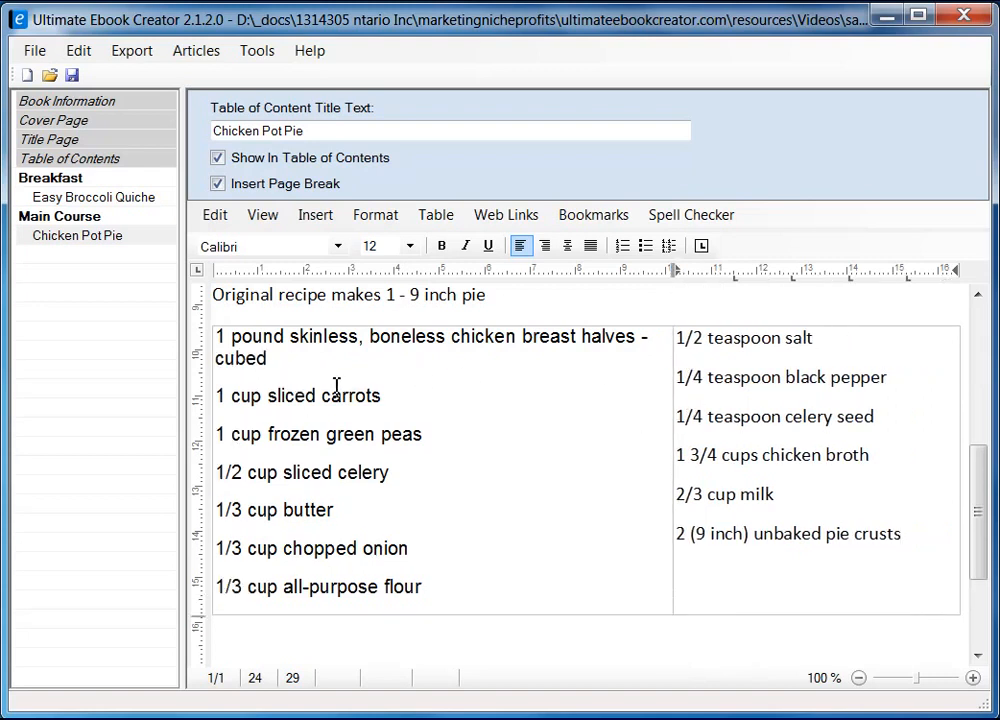
click(262, 347)
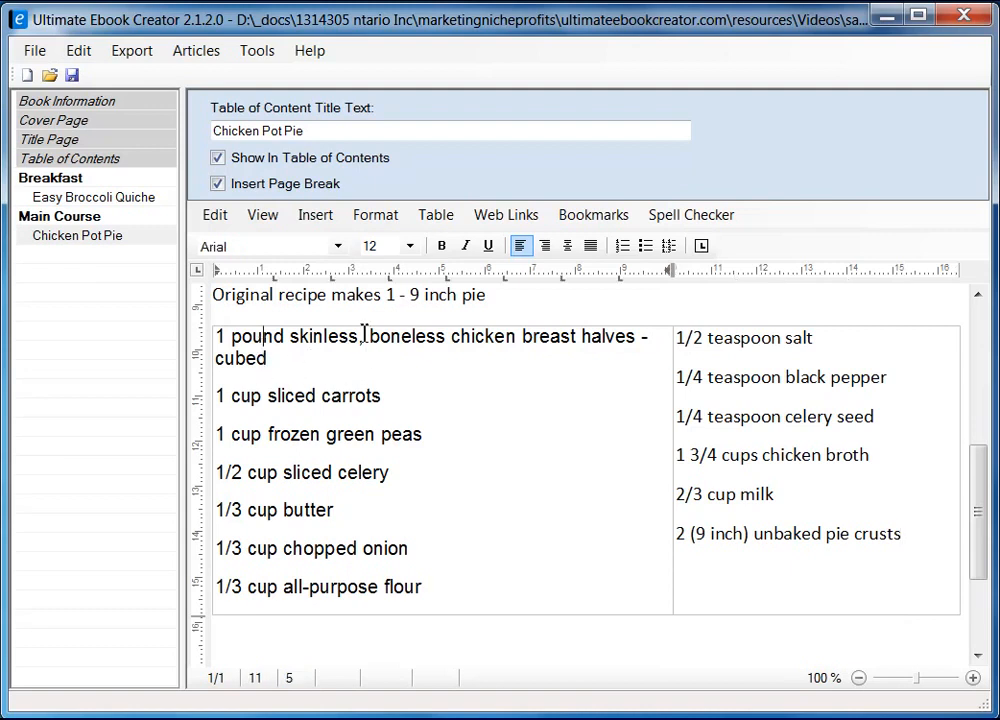
click(691, 343)
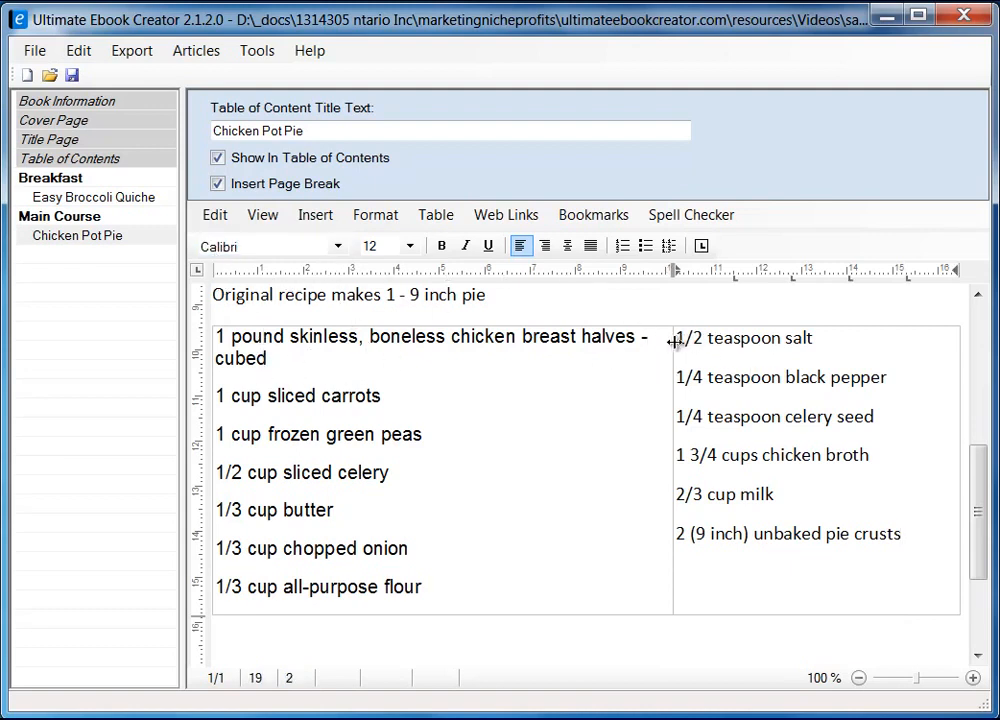
drag(682, 343, 904, 535)
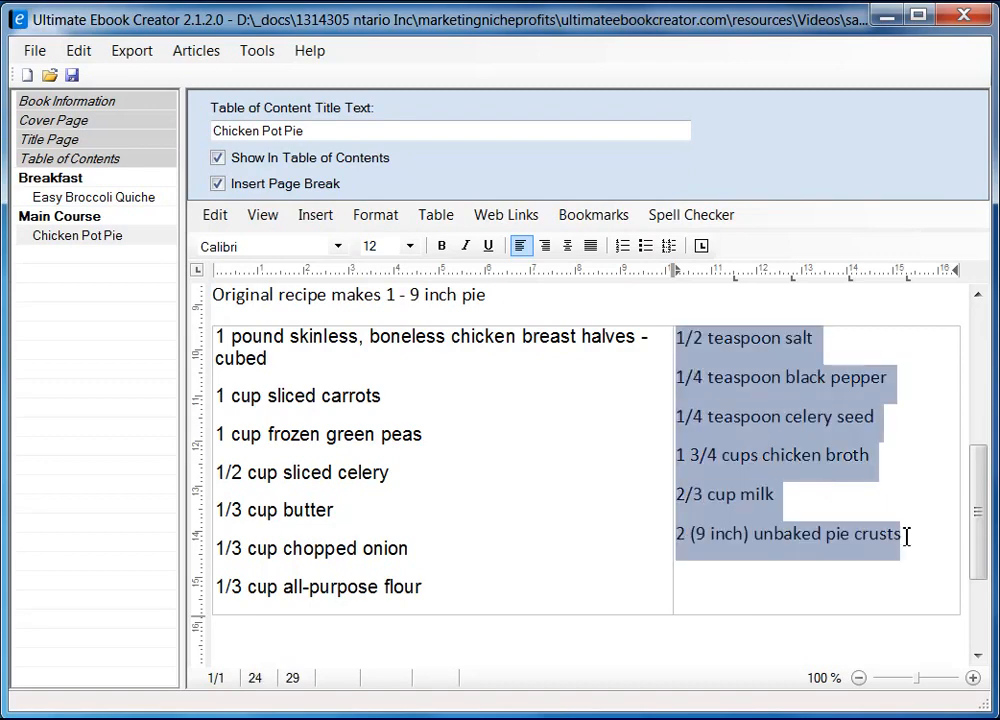
Set the right-column ingredients to Arial, size 10
click(338, 246)
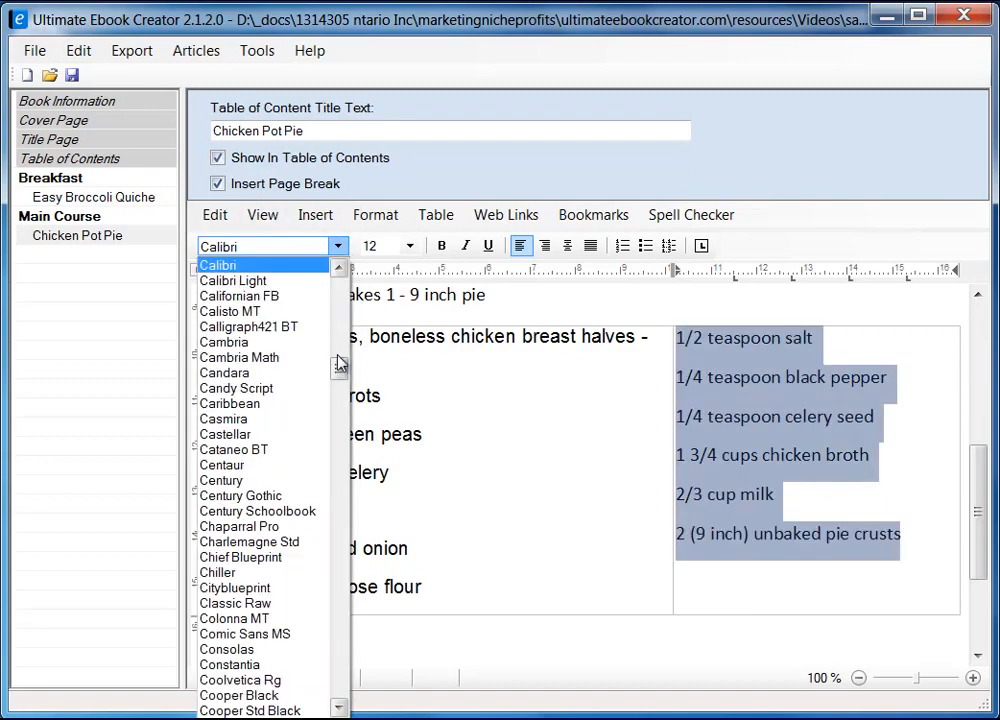
drag(339, 364, 343, 302)
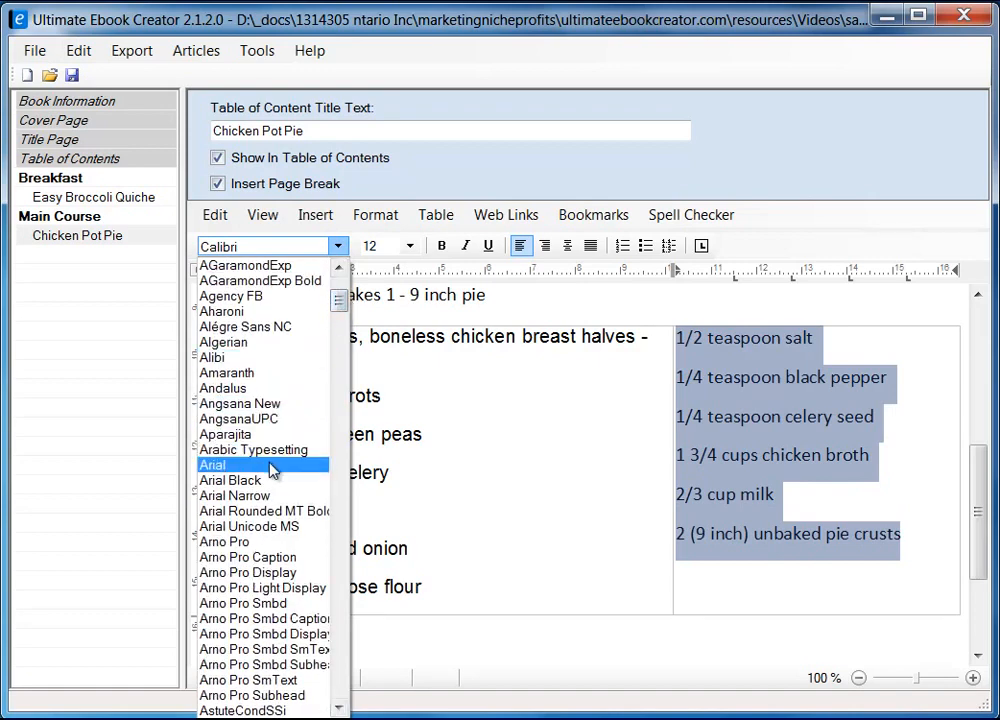
click(275, 466)
click(409, 246)
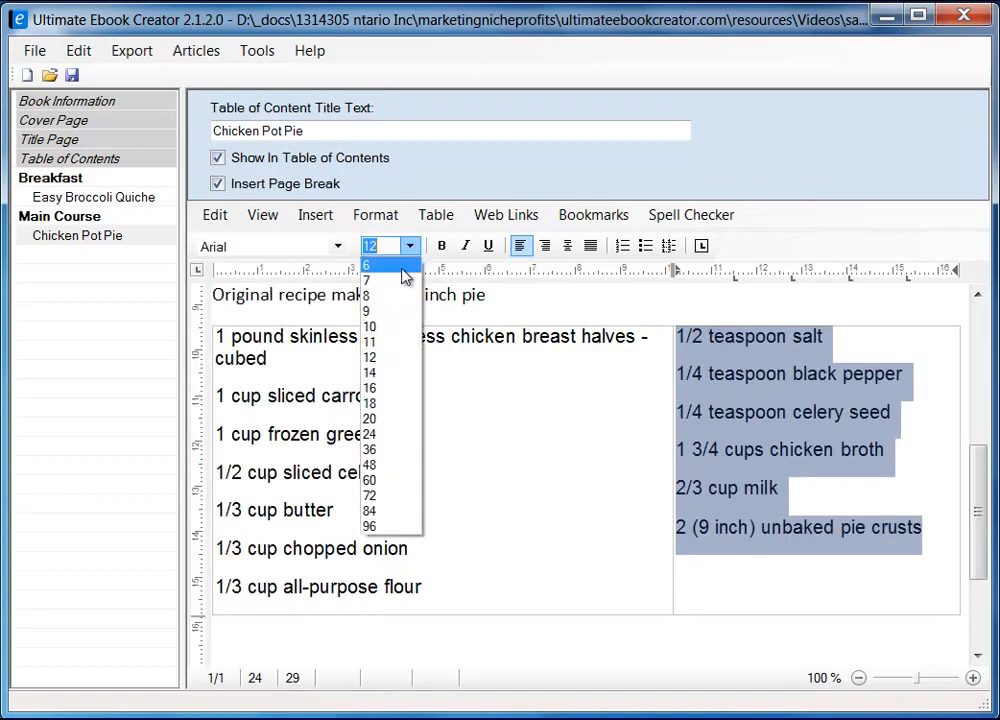
click(393, 328)
click(220, 340)
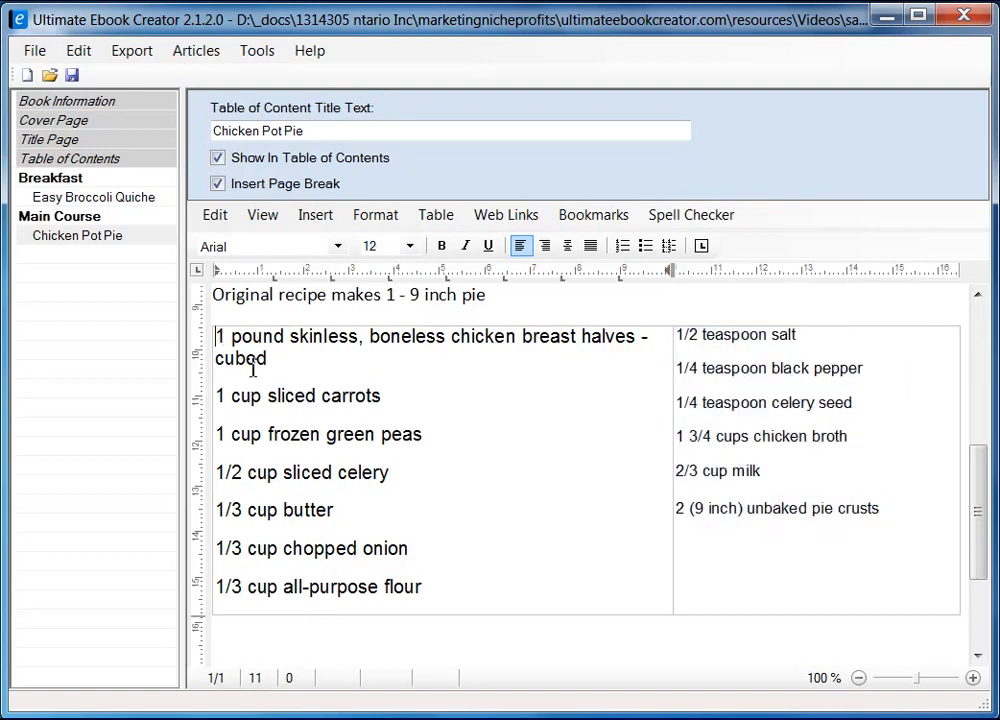
Set the left-column ingredients to size 10
shift+click(455, 585)
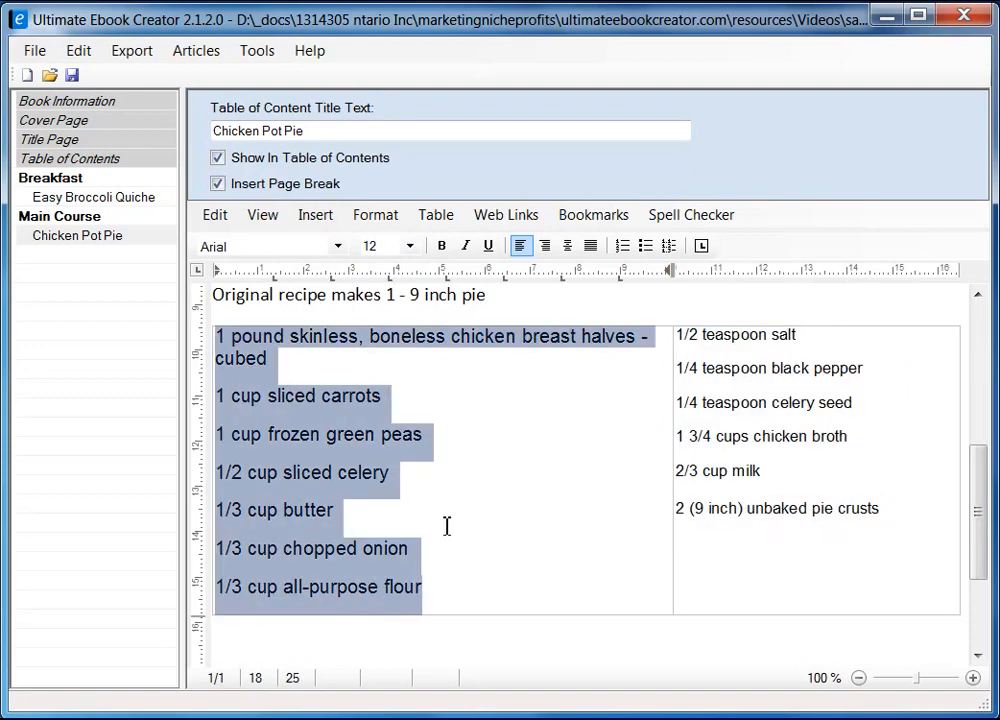
click(409, 246)
scroll(384, 290, up, 1)
click(386, 330)
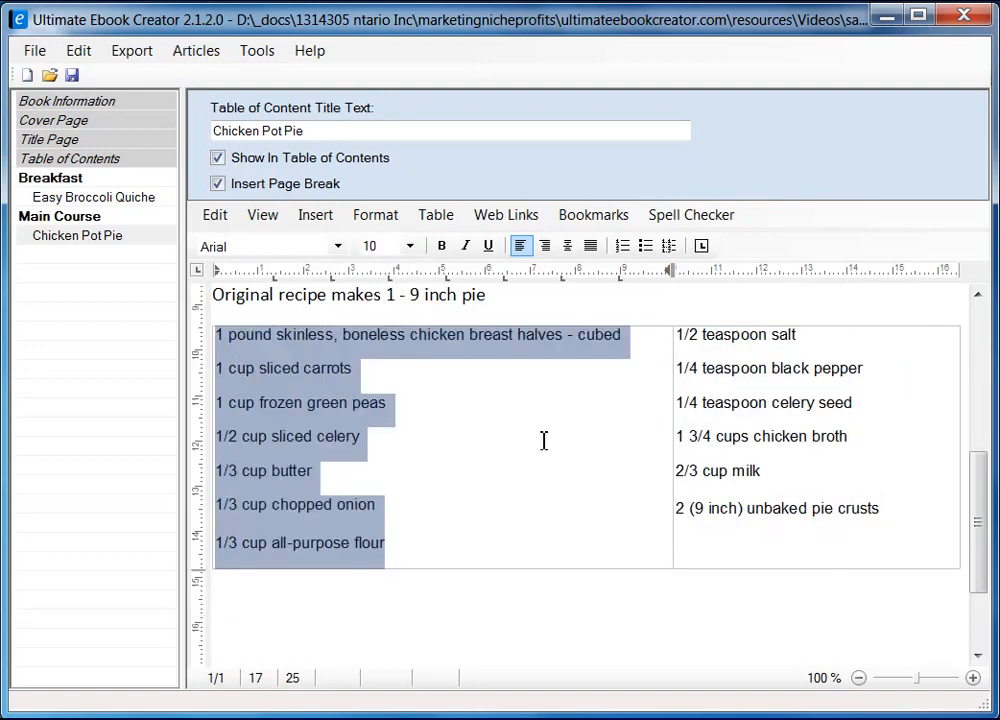
click(548, 444)
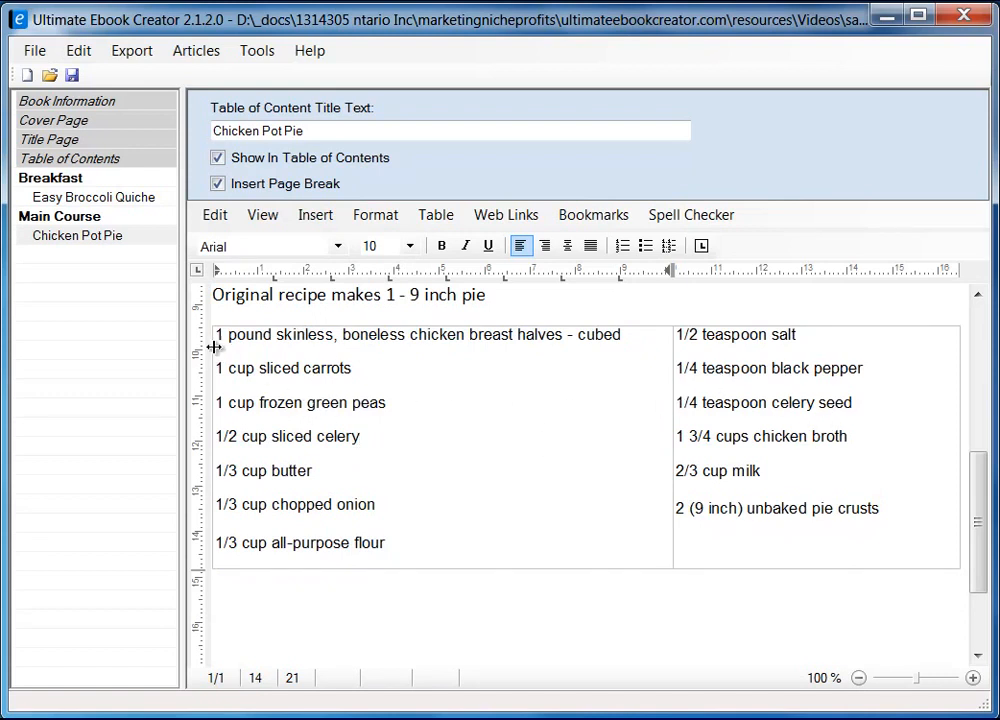
Turn the ingredients in both table columns into bulleted lists
drag(220, 338, 415, 534)
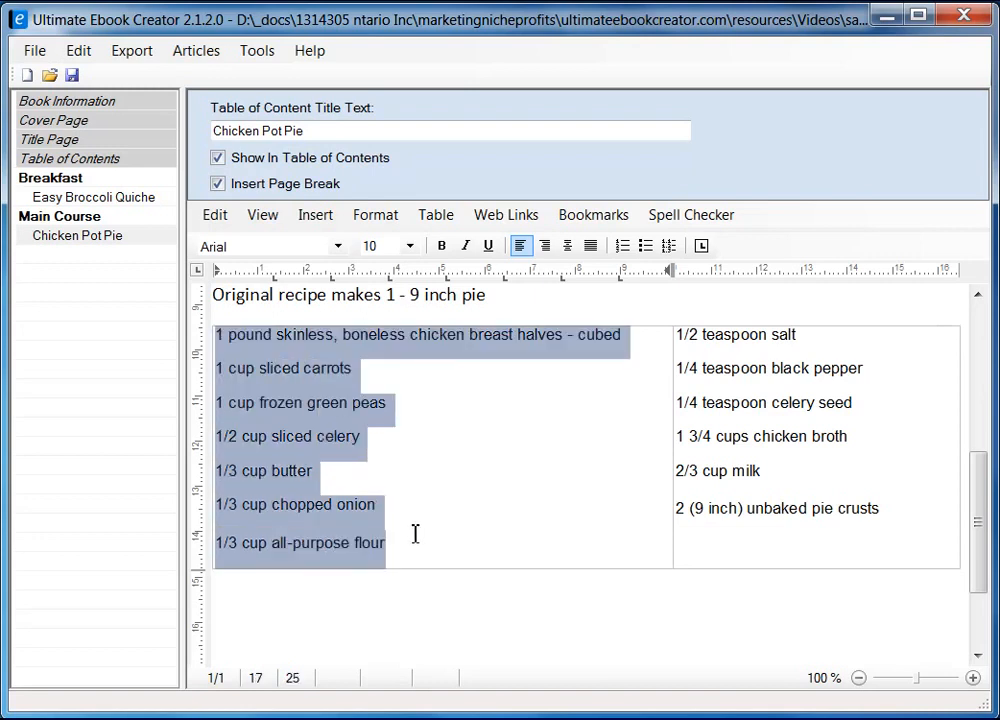
click(648, 250)
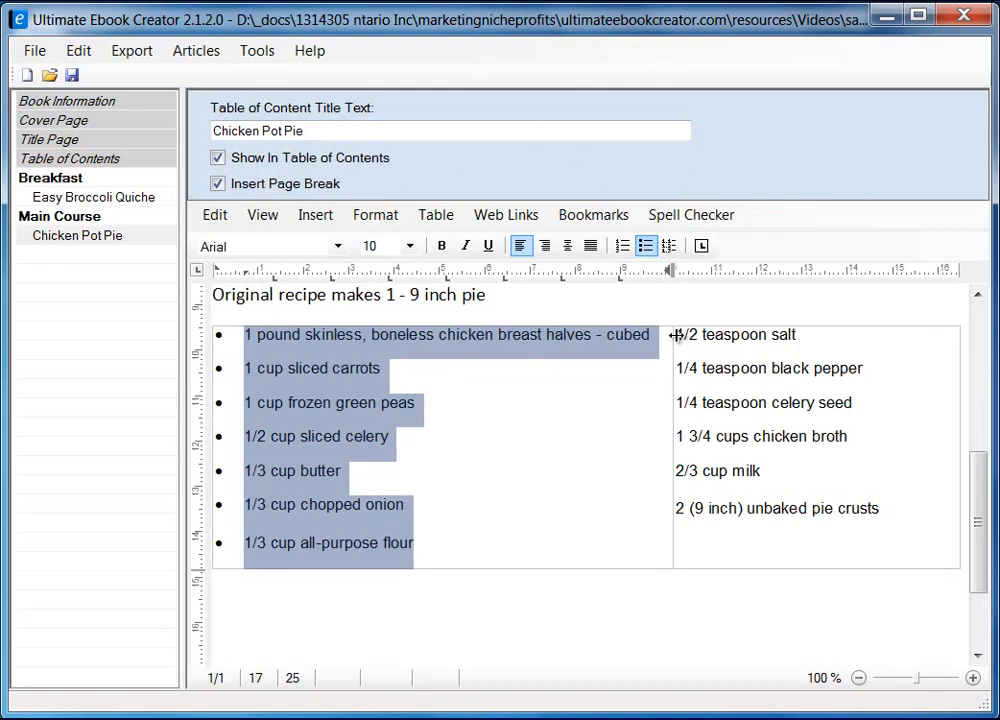
drag(675, 334, 885, 503)
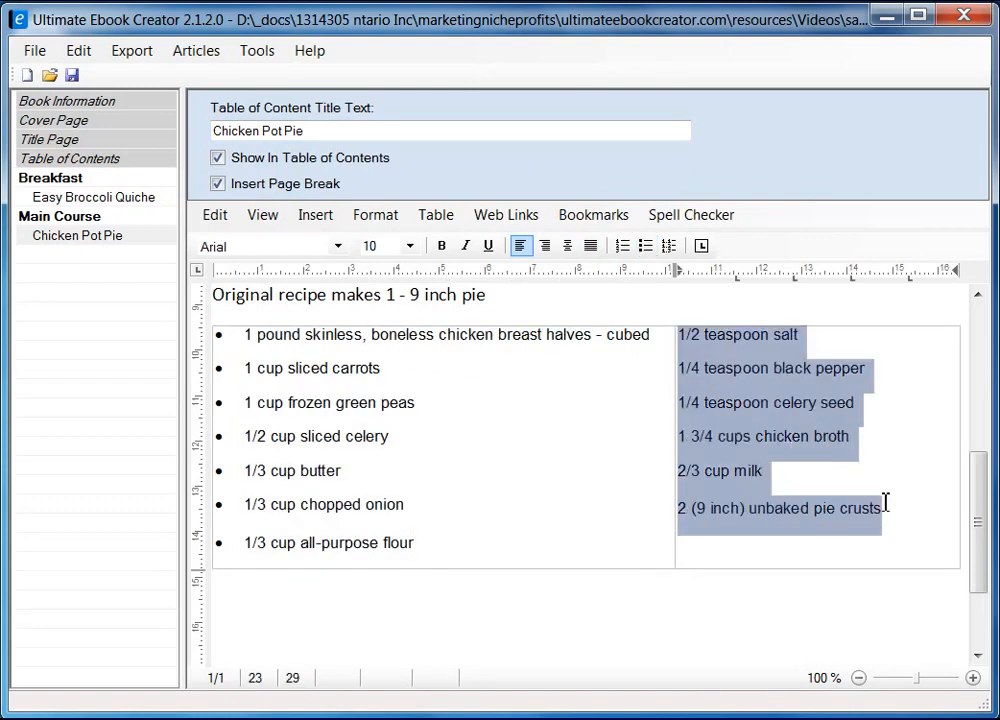
click(645, 245)
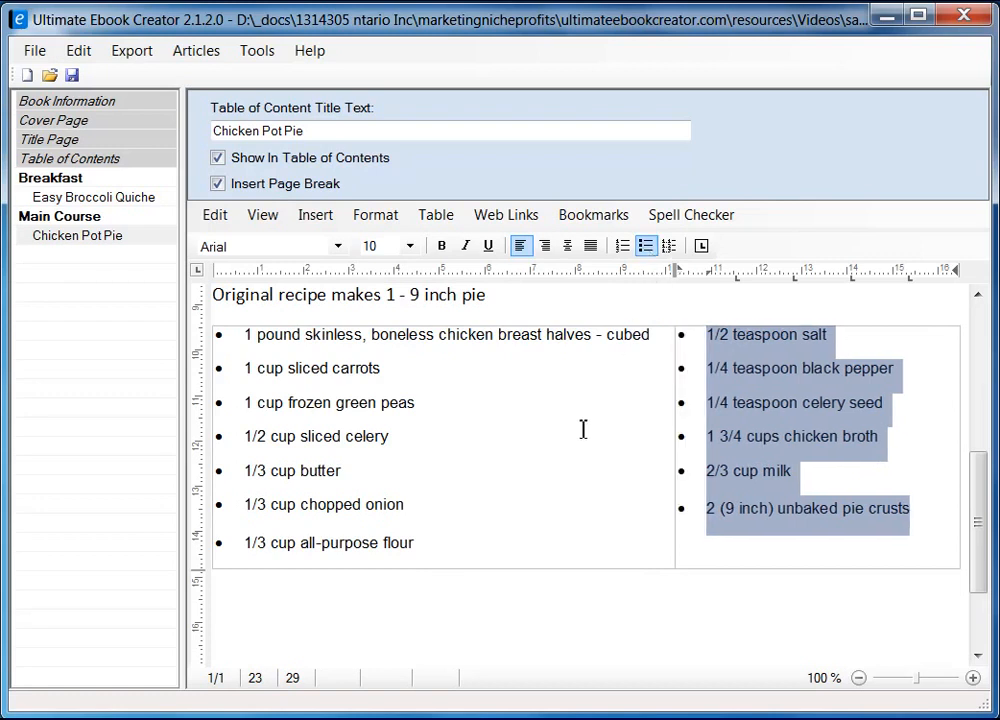
click(590, 425)
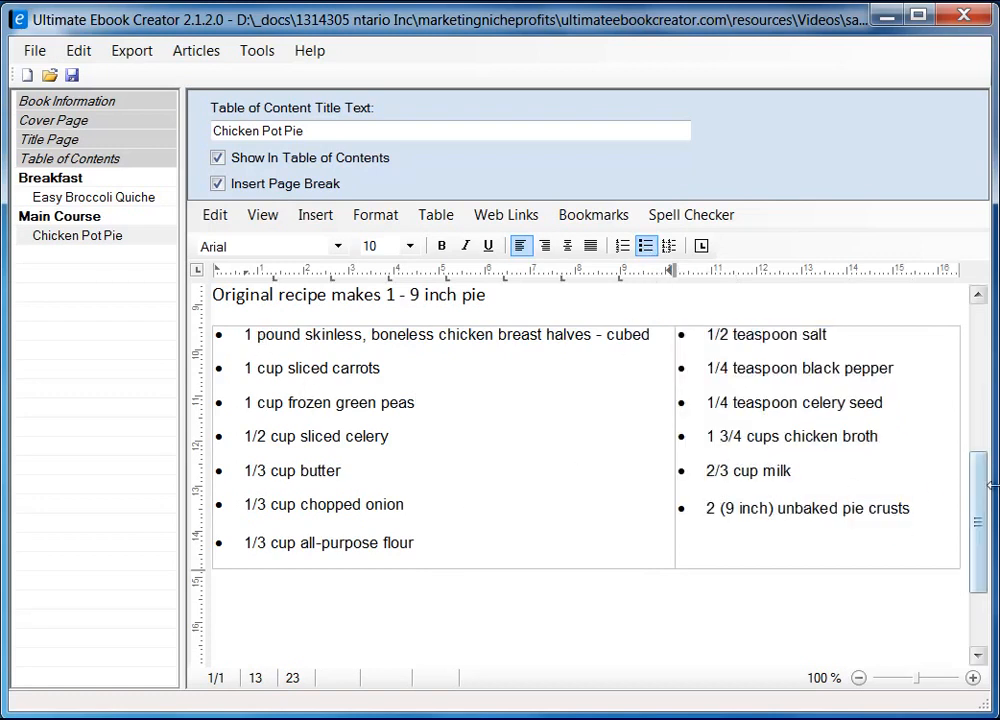
Add an empty line below the ingredients table
drag(982, 513, 985, 553)
click(254, 511)
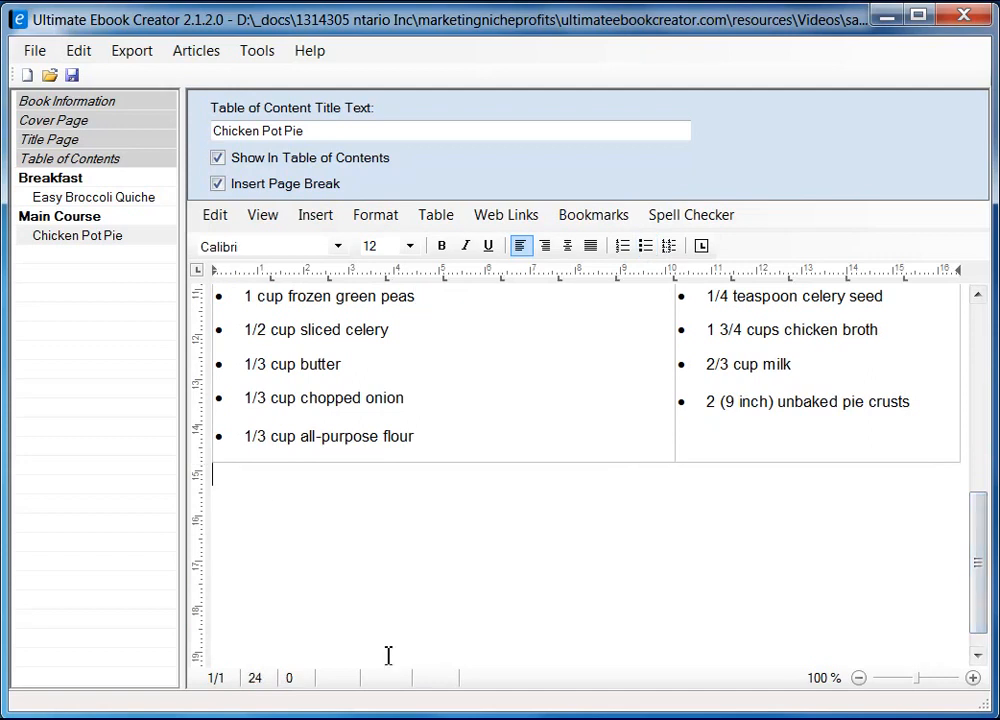
key(Return)
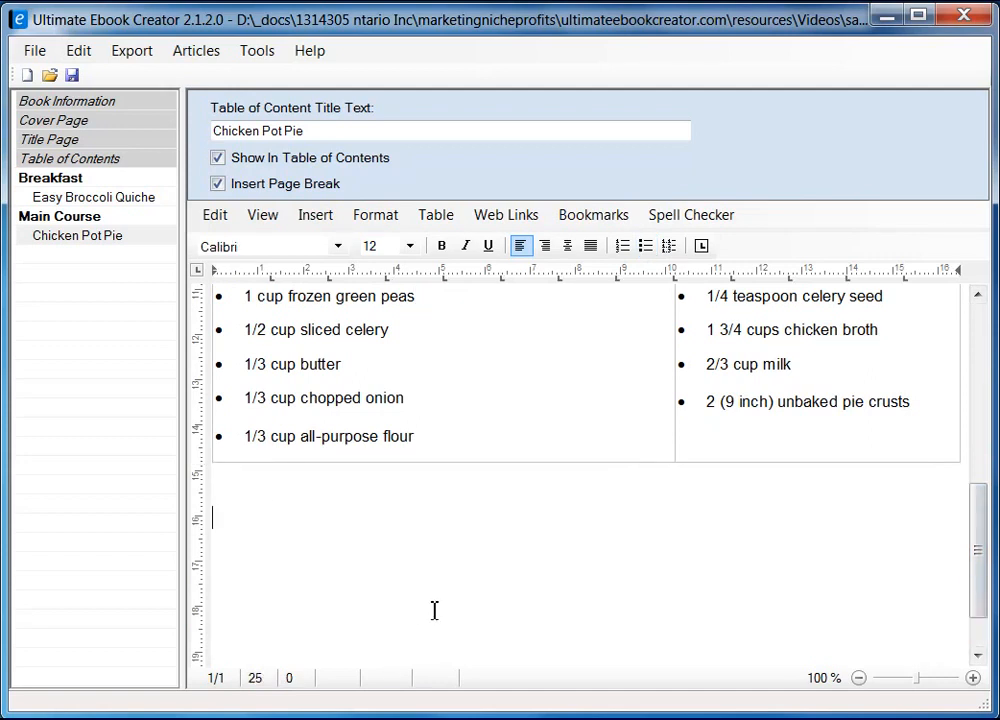
Type the 'Directons' heading below the table with an empty line under it
text(Directopms)
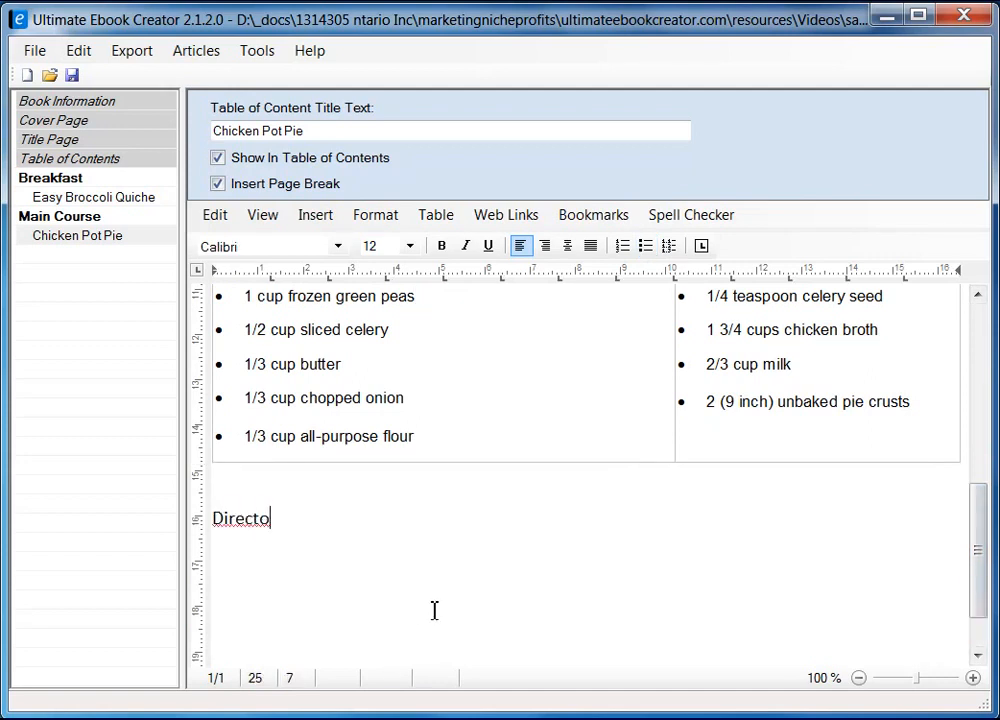
key(BackSpace)
key(BackSpace)
key(BackSpace)
text(ns)
key(Return)
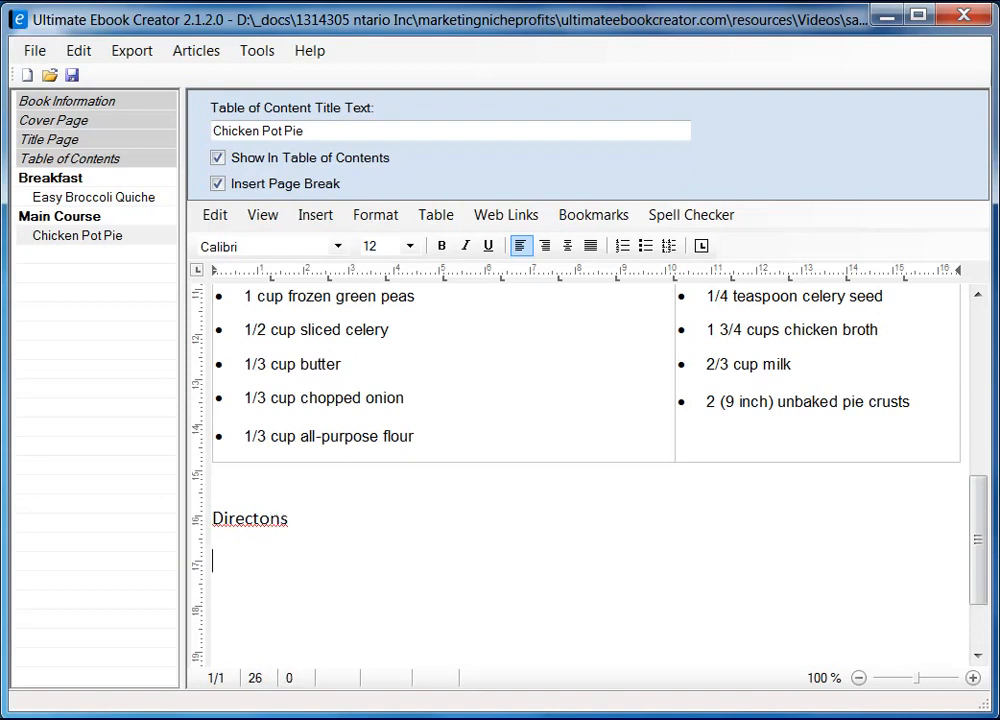
key(alt+Tab)
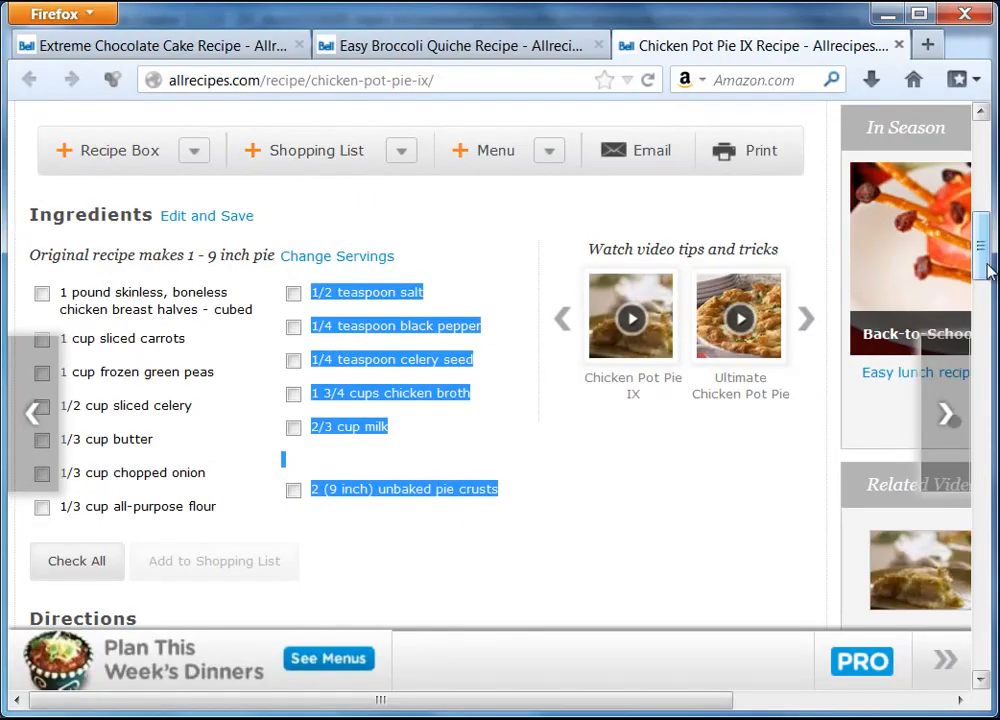
Copy the five Chicken Pot Pie IX direction steps, from preheating the oven to cooling
drag(988, 258, 994, 337)
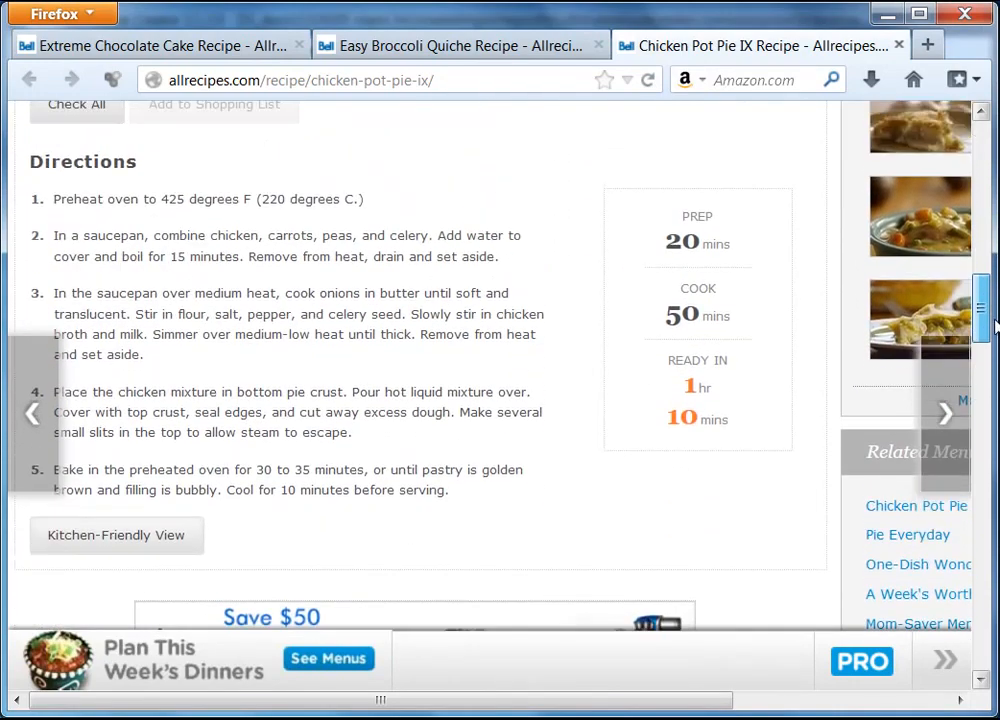
triple_click(52, 217)
drag(52, 217, 462, 491)
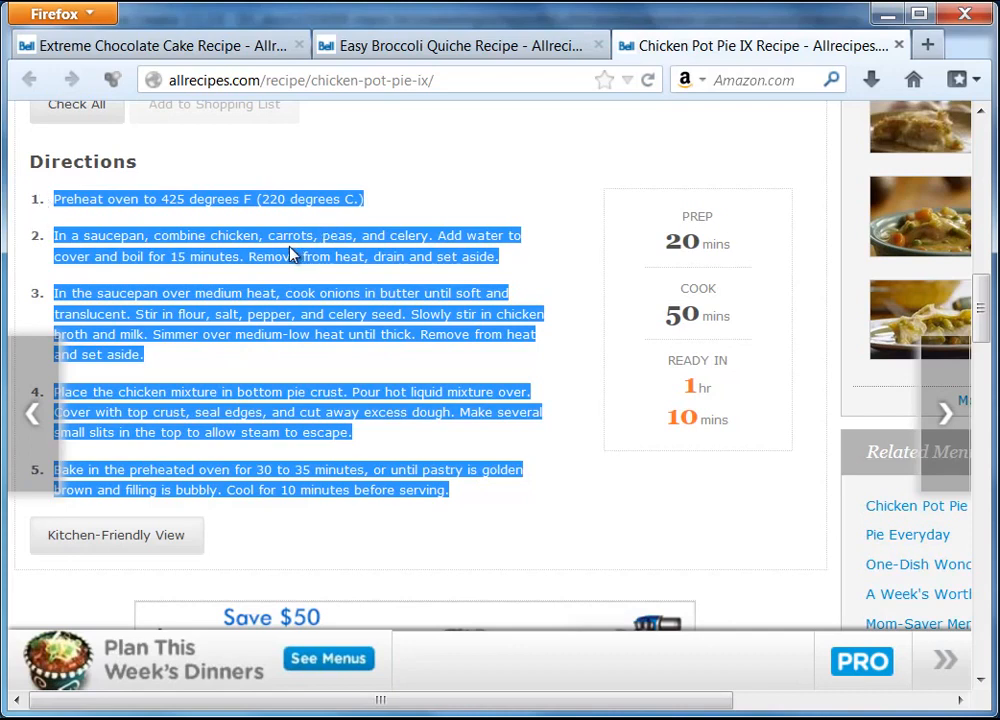
click(906, 717)
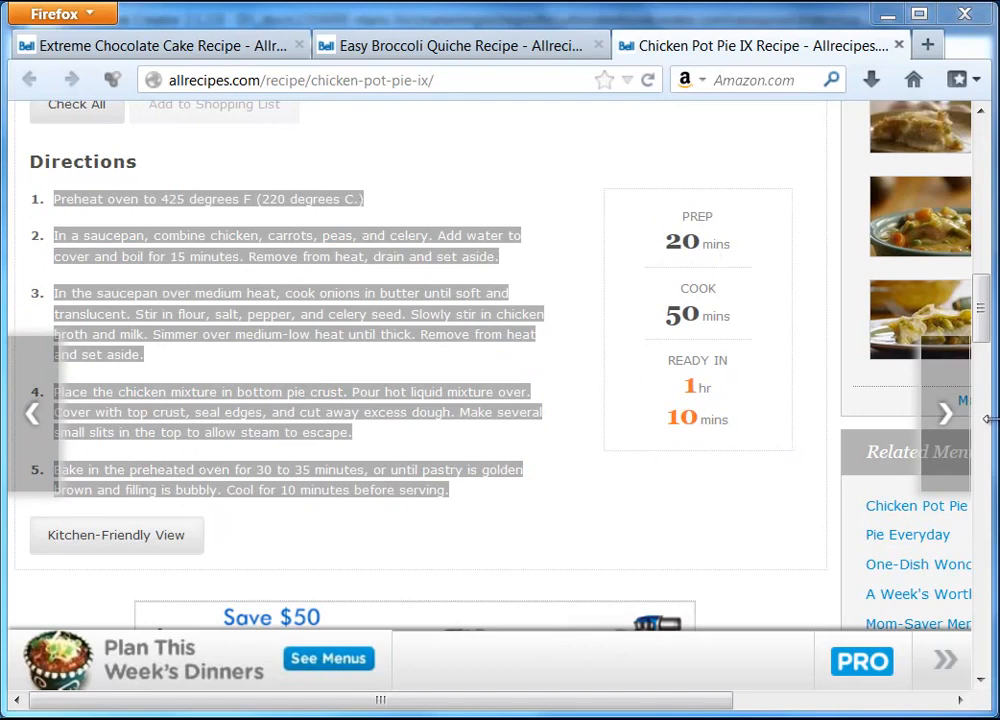
mouse_move(978, 312)
mouse_down()
mouse_move(985, 362)
mouse_move(984, 311)
mouse_up()
right_click(323, 249)
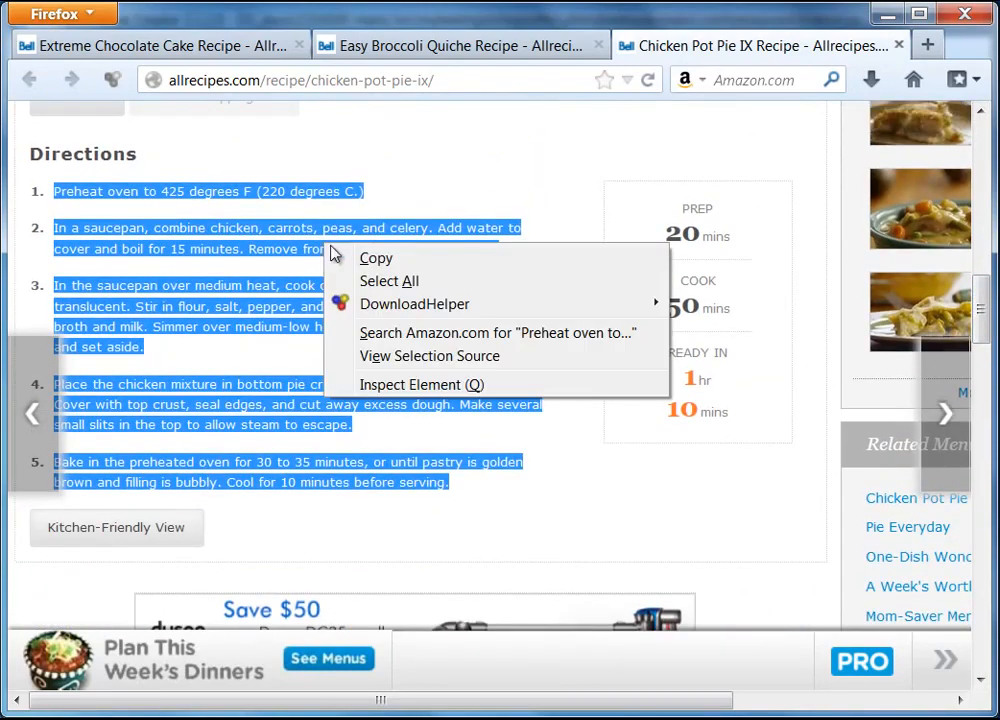
click(366, 259)
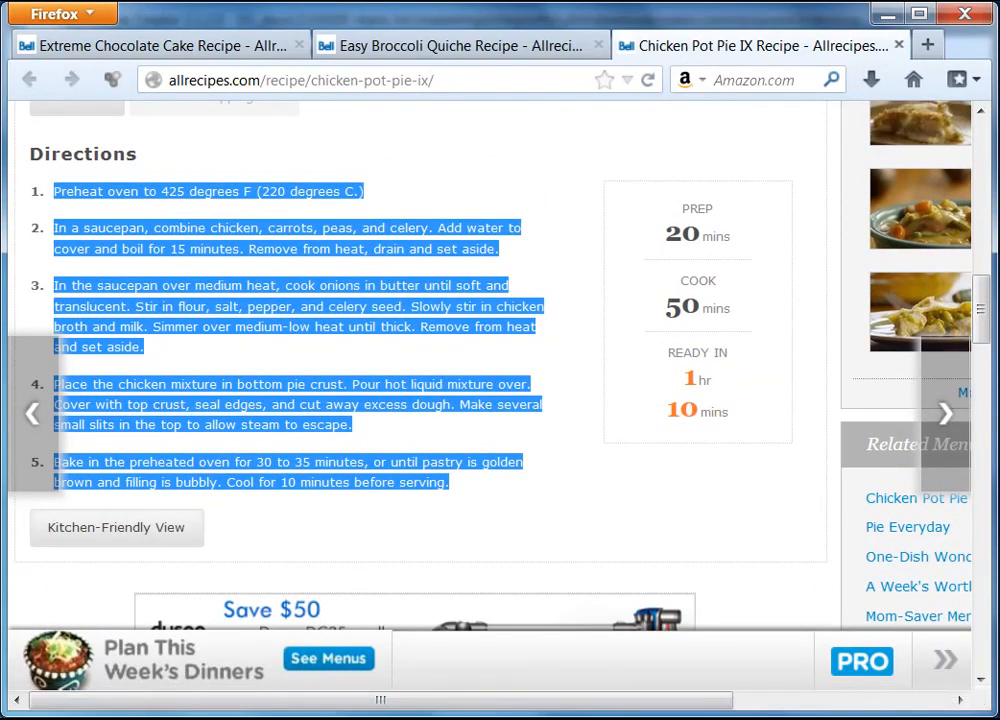
key(alt+Tab)
Paste the directions below the Directons heading as unformatted text
right_click(239, 567)
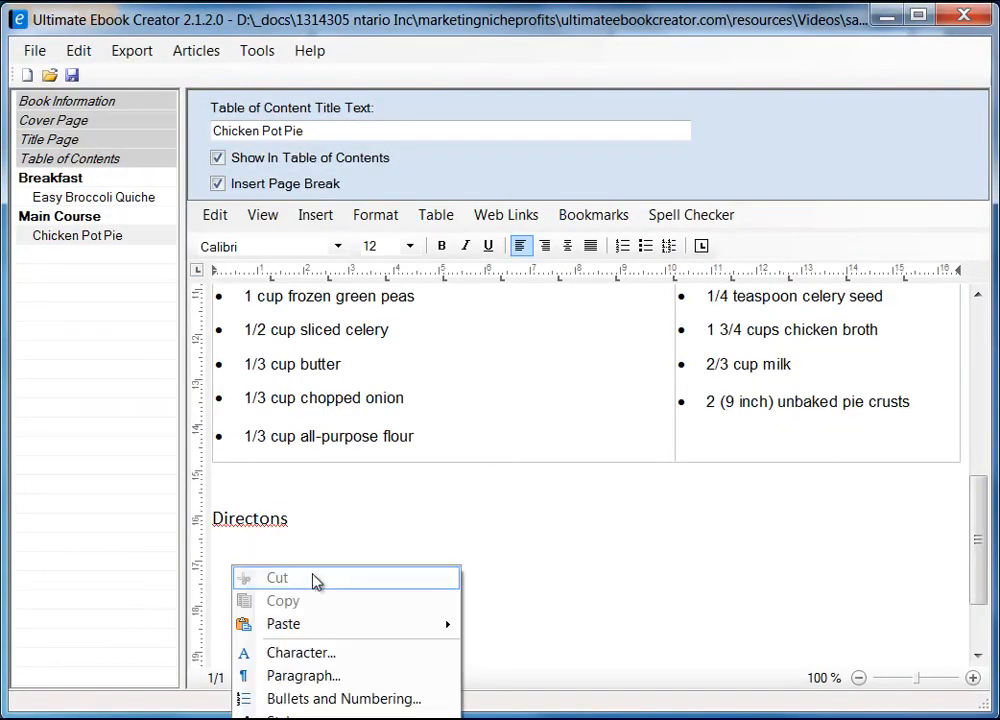
mouse_move(335, 628)
click(535, 649)
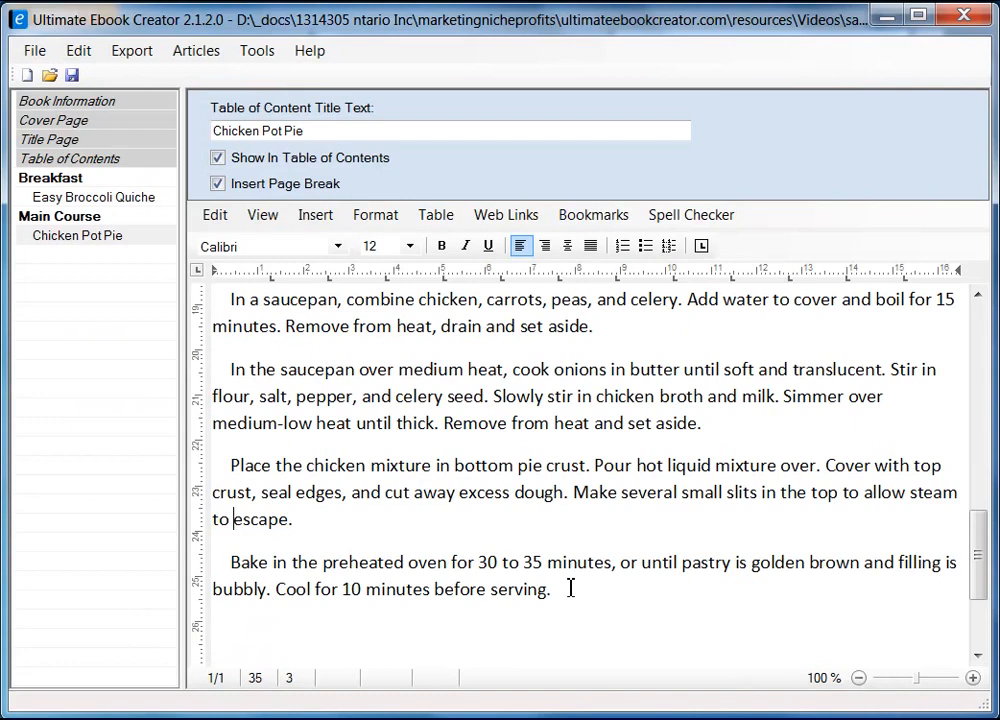
Remove the leading indent from each of the five direction paragraphs
key(BackSpace)
key(BackSpace)
key(BackSpace)
key(BackSpace)
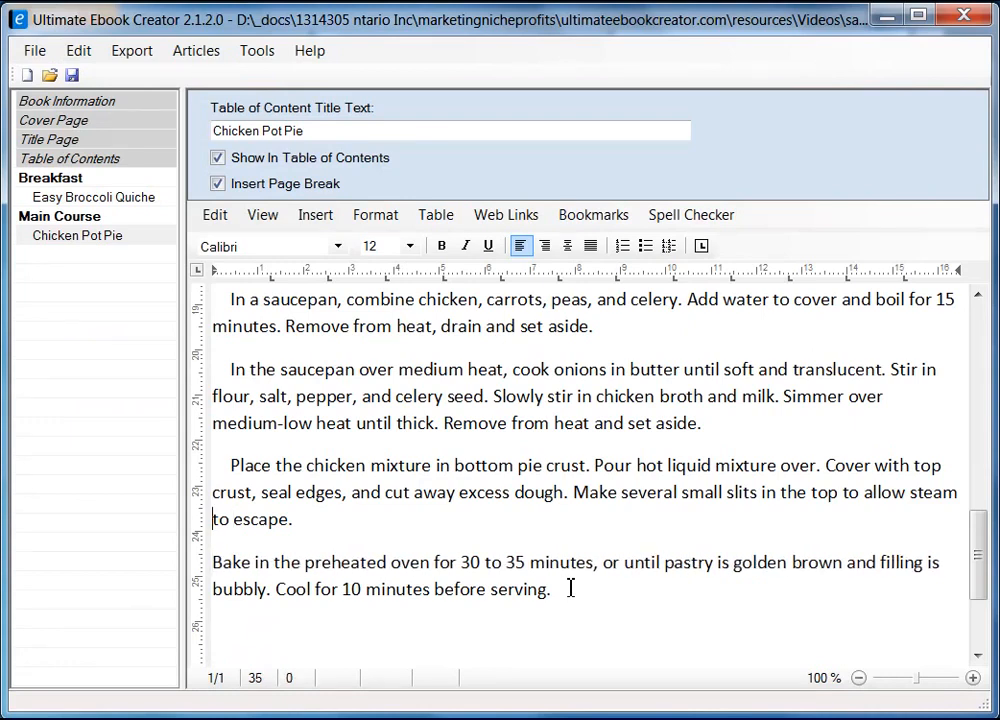
key(Delete)
key(Delete)
key(Delete)
key(Delete)
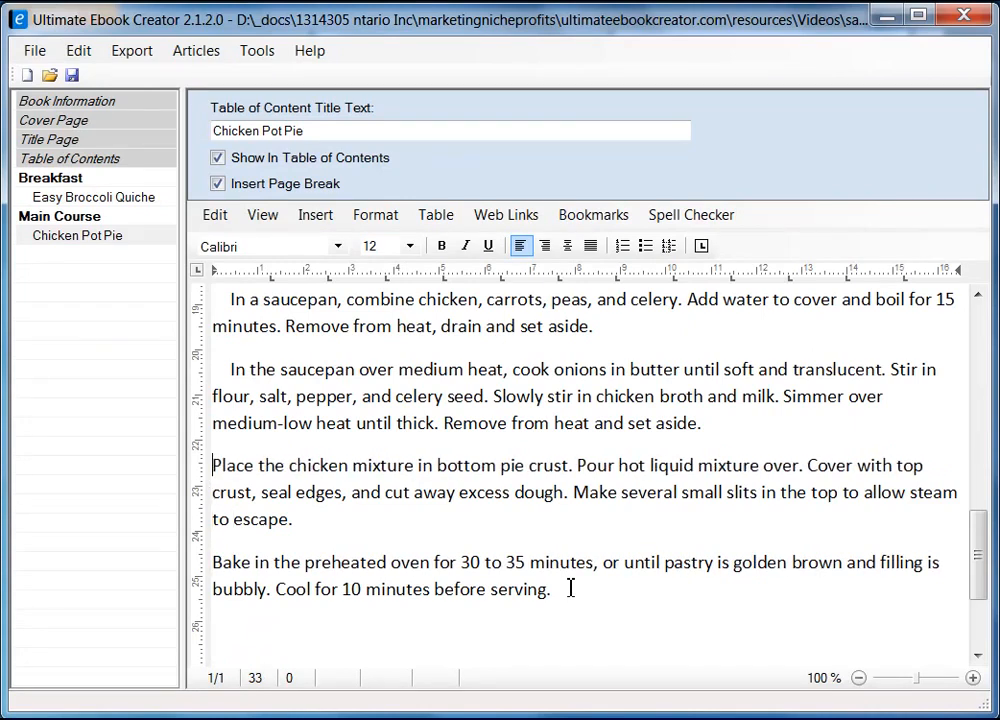
key(Delete)
key(Delete)
key(Delete)
key(Delete)
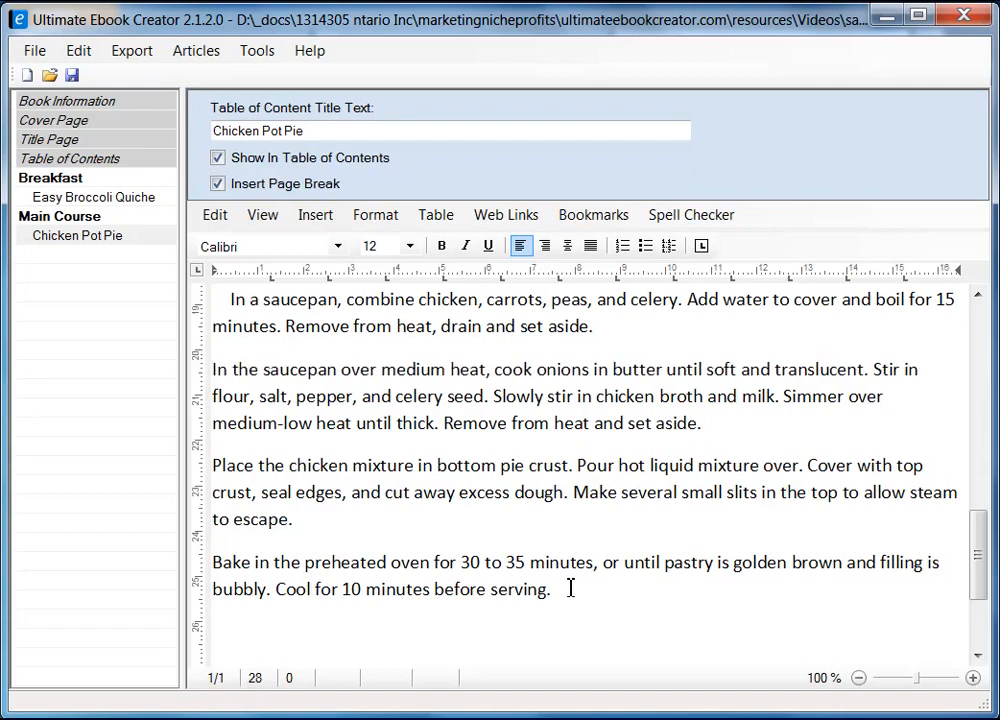
key(Up)
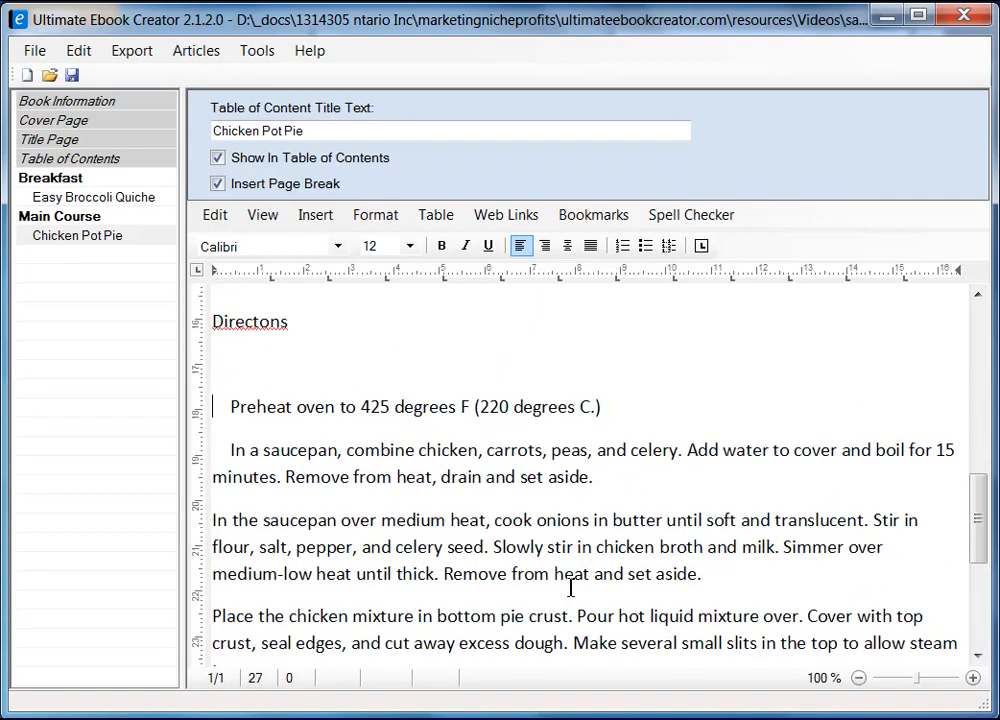
key(Delete)
key(Delete)
key(Delete)
key(Delete)
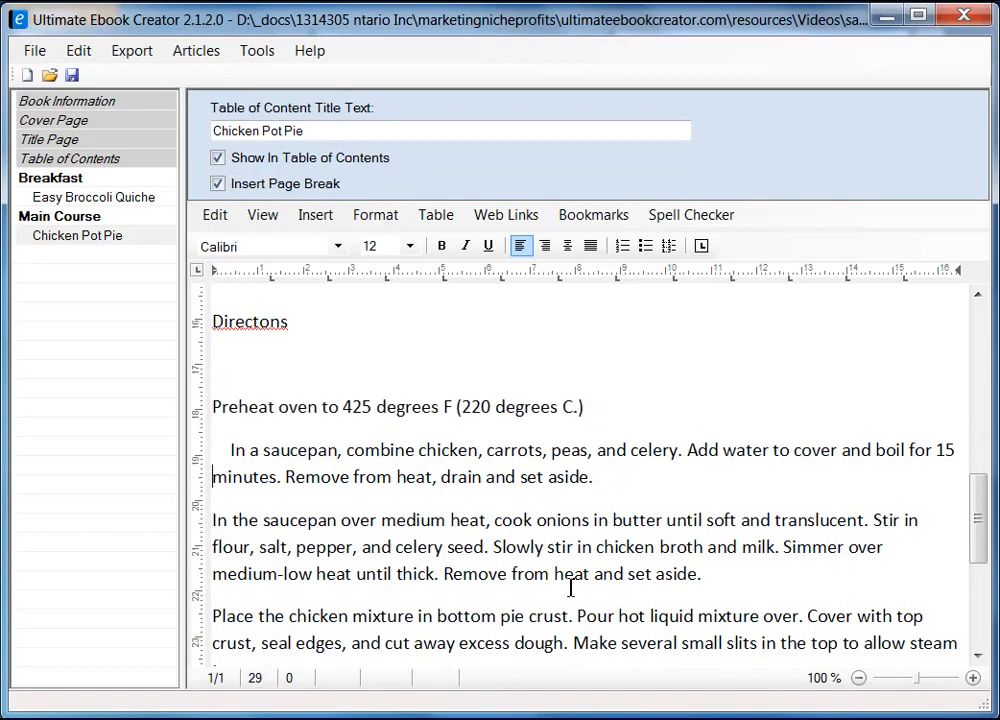
key(Delete)
key(Delete)
key(Delete)
key(Delete)
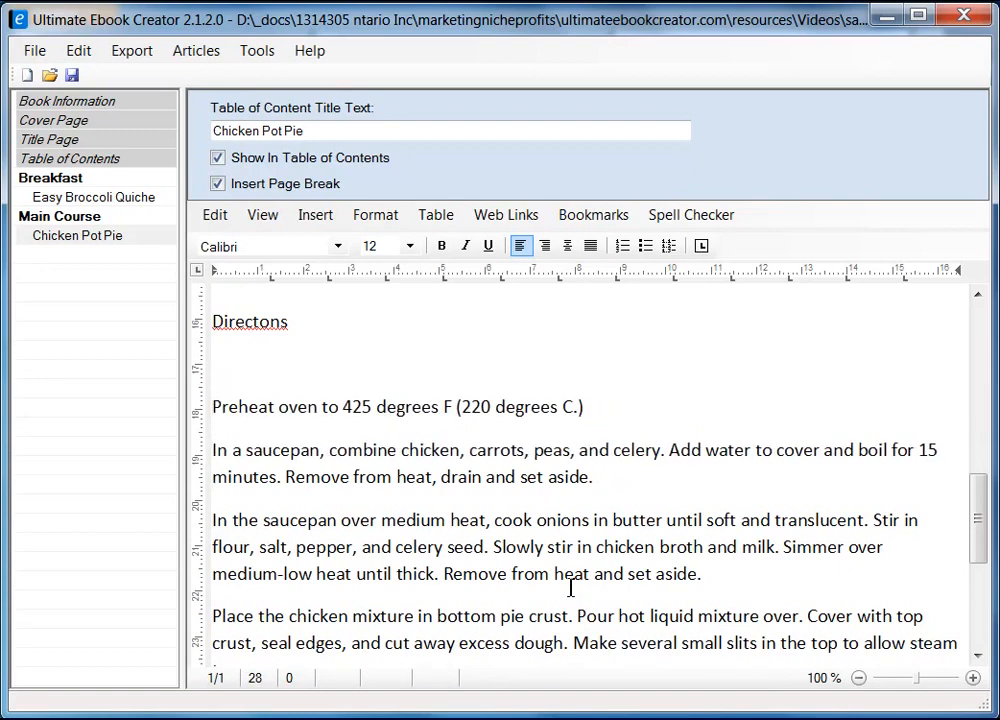
key(shift+Down)
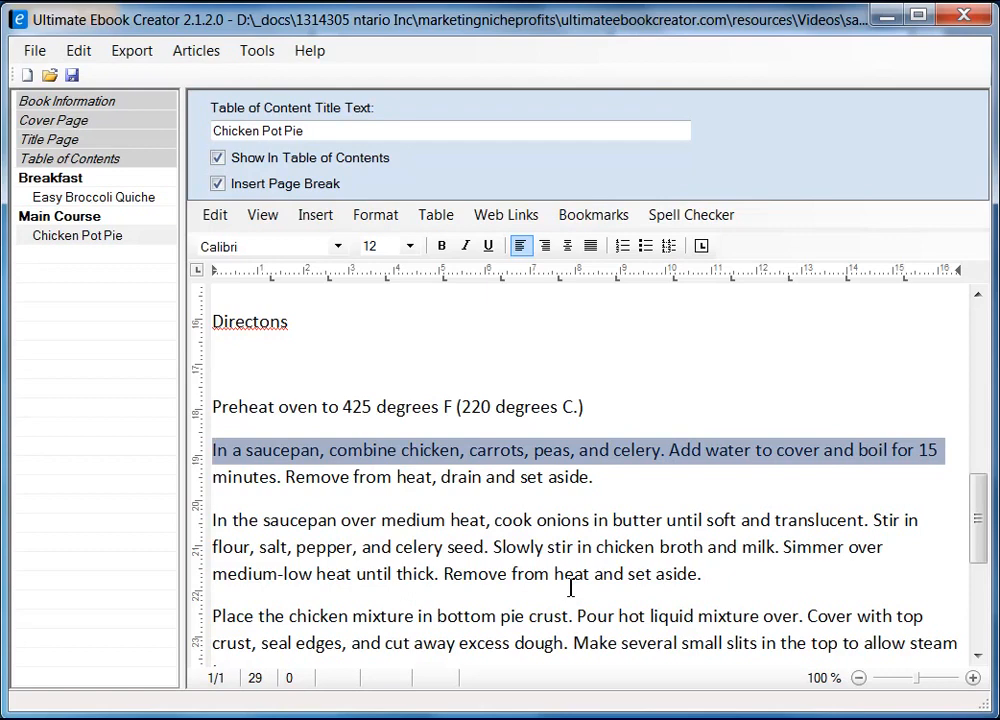
scroll(570, 575, down, 2)
Number the four direction steps after the preheat line, combining chicken through baking, 1 to 4
shift+click(581, 547)
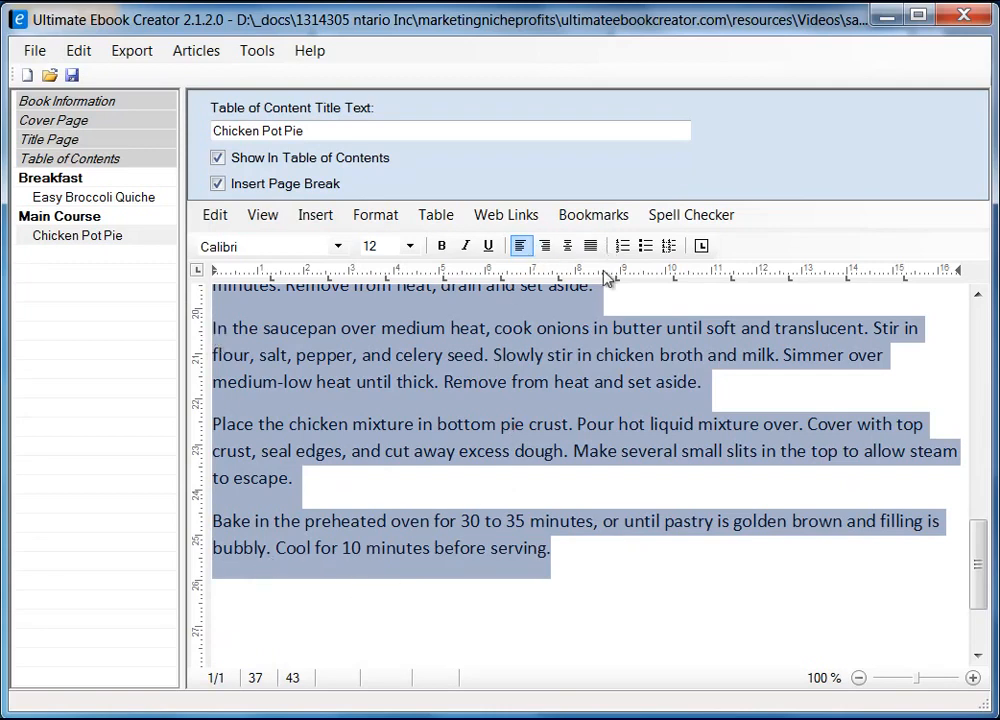
click(622, 246)
click(622, 246)
click(740, 594)
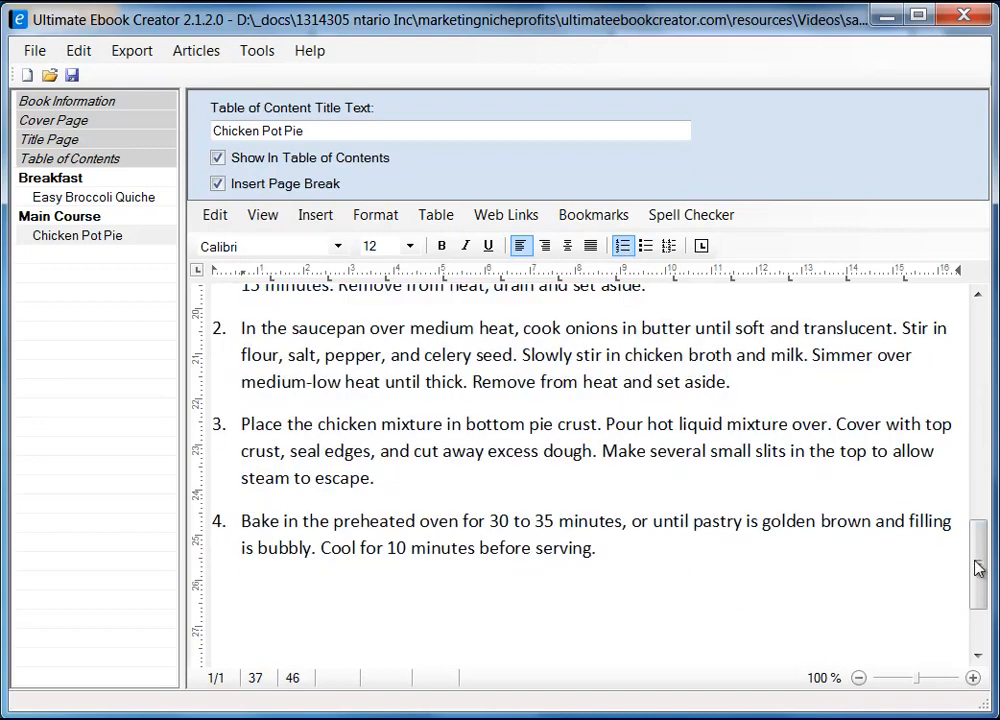
mouse_move(975, 565)
mouse_down()
mouse_move(978, 527)
mouse_move(978, 570)
mouse_up()
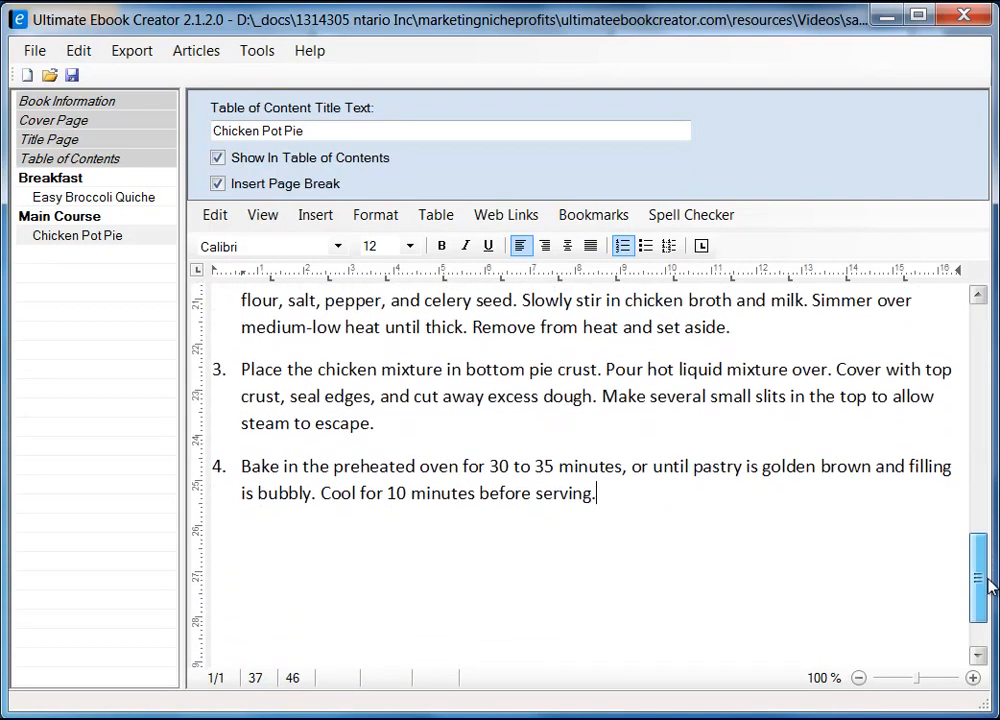
Add a 'Customer Reviews ...' line below the fourth numbered direction
click(287, 565)
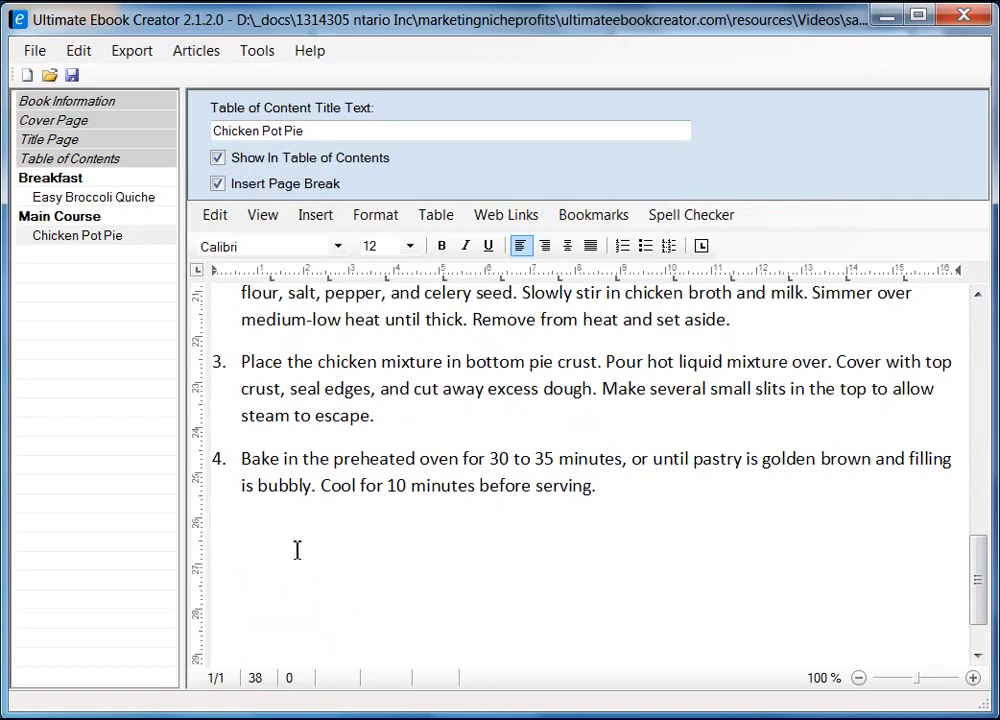
text(Reviews)
text(Customer)
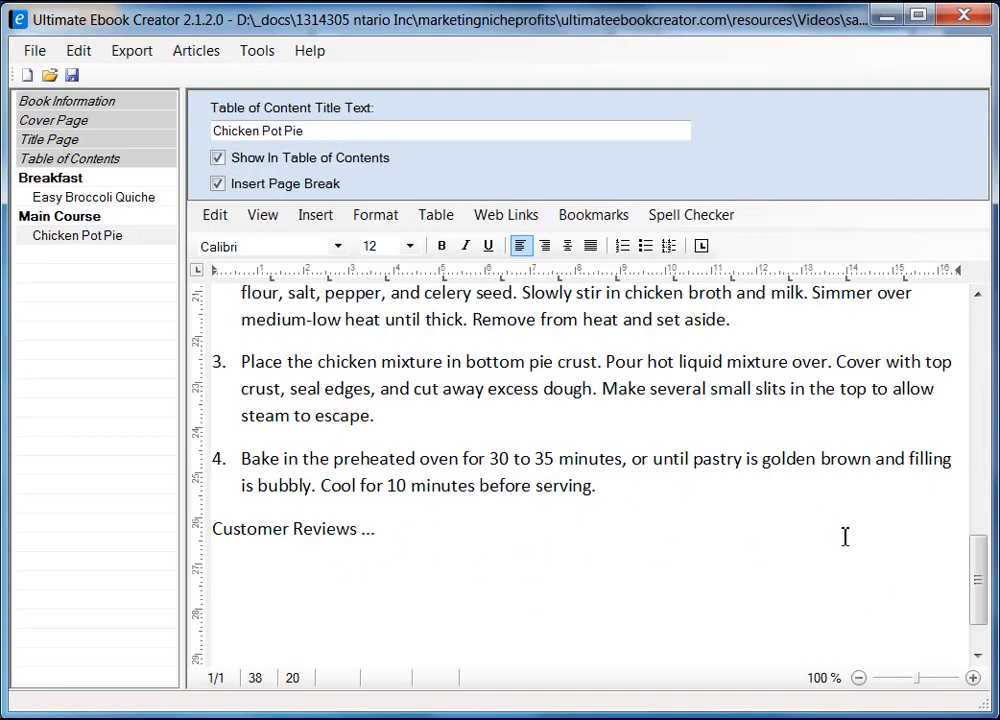
drag(984, 580, 982, 295)
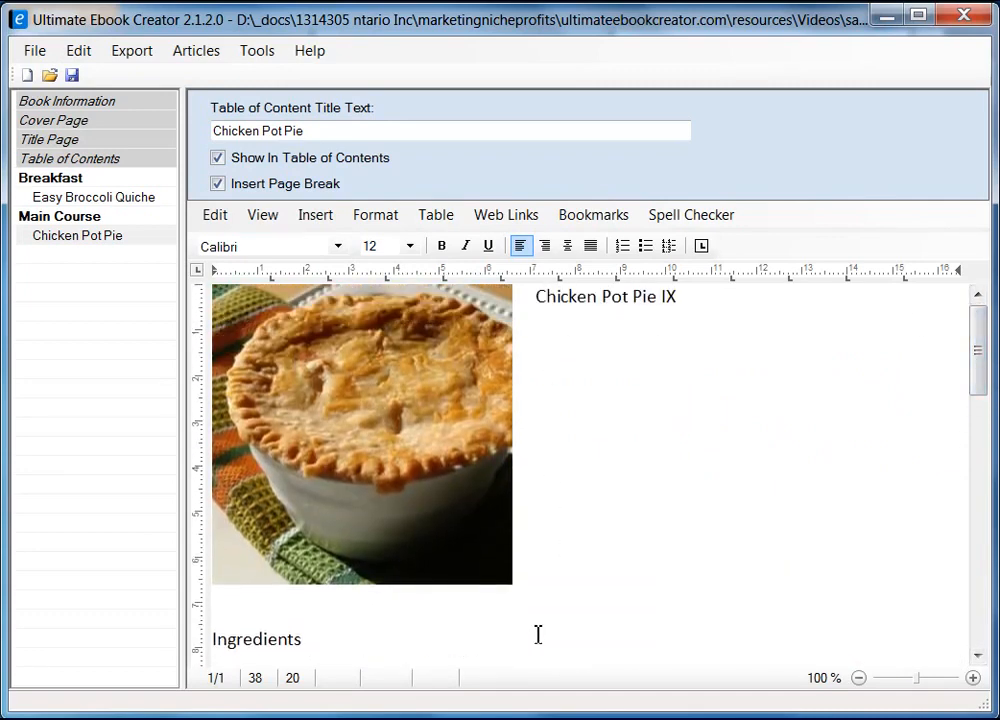
Make the Ingredients heading bold and set its font to Arial
click(321, 643)
key(shift+Home)
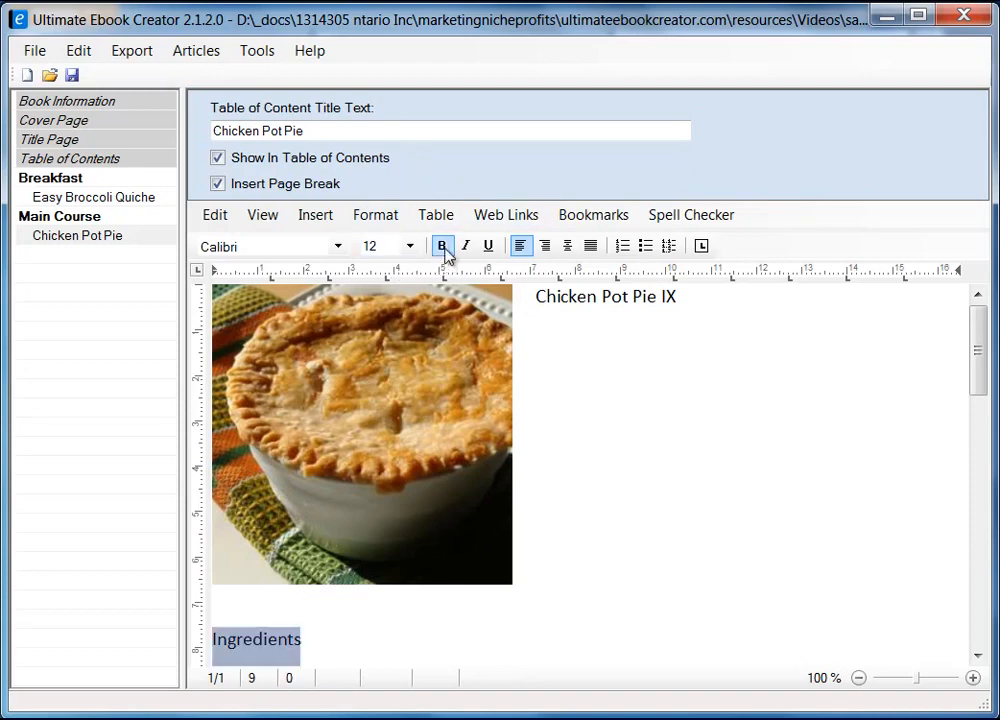
click(441, 246)
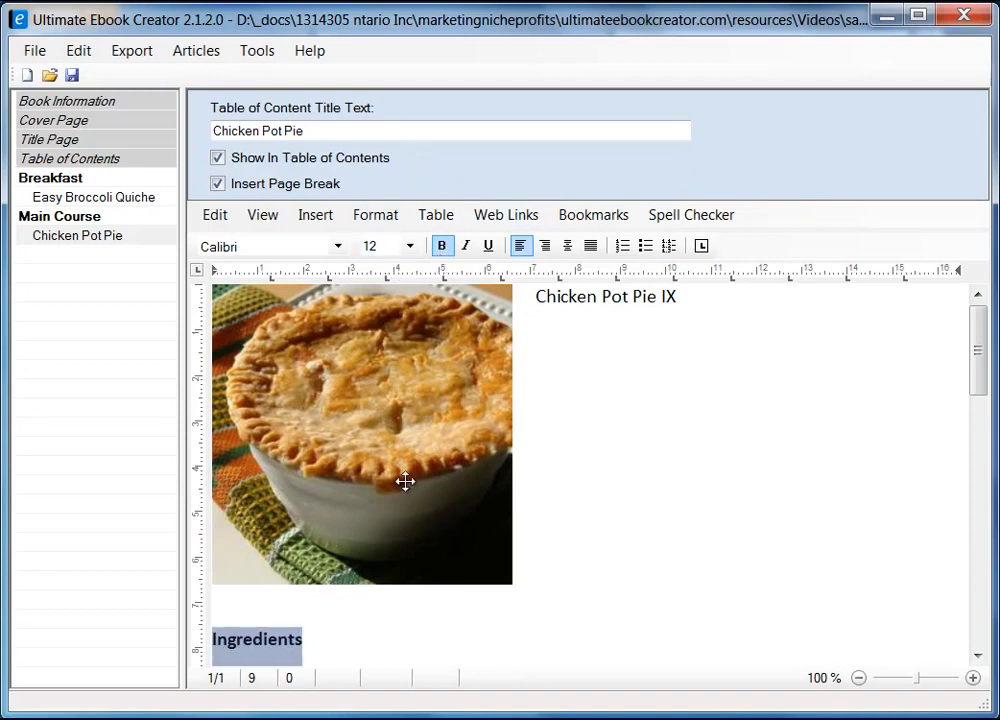
click(340, 248)
drag(346, 330, 343, 305)
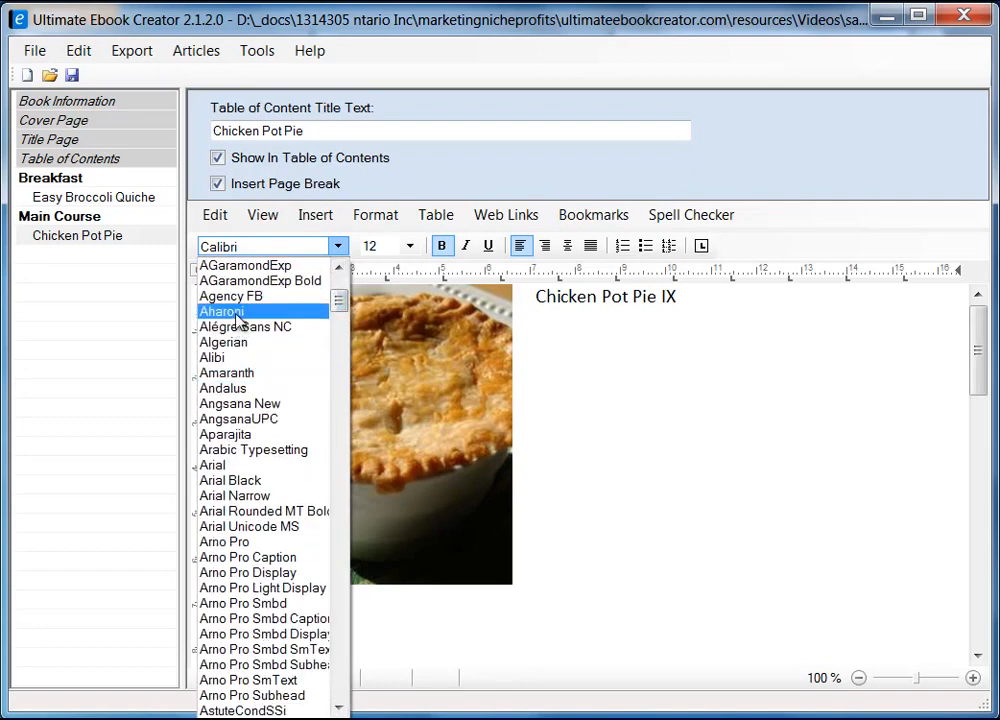
click(212, 465)
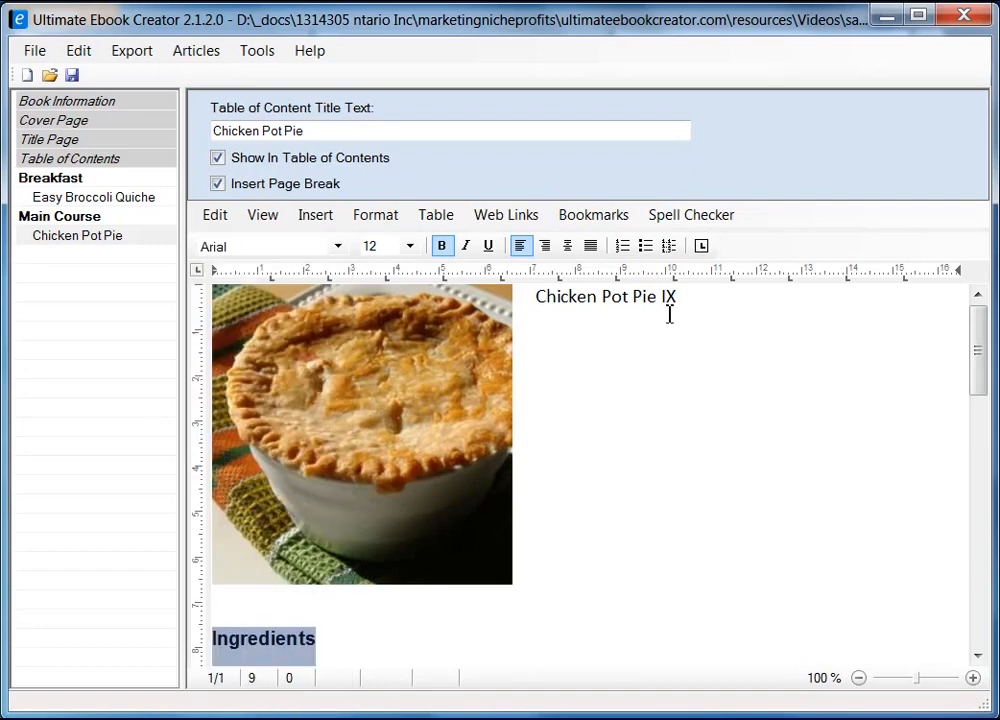
Apply the heading 2 style to the 'Chicken Pot Pie IX' title
drag(536, 300, 689, 302)
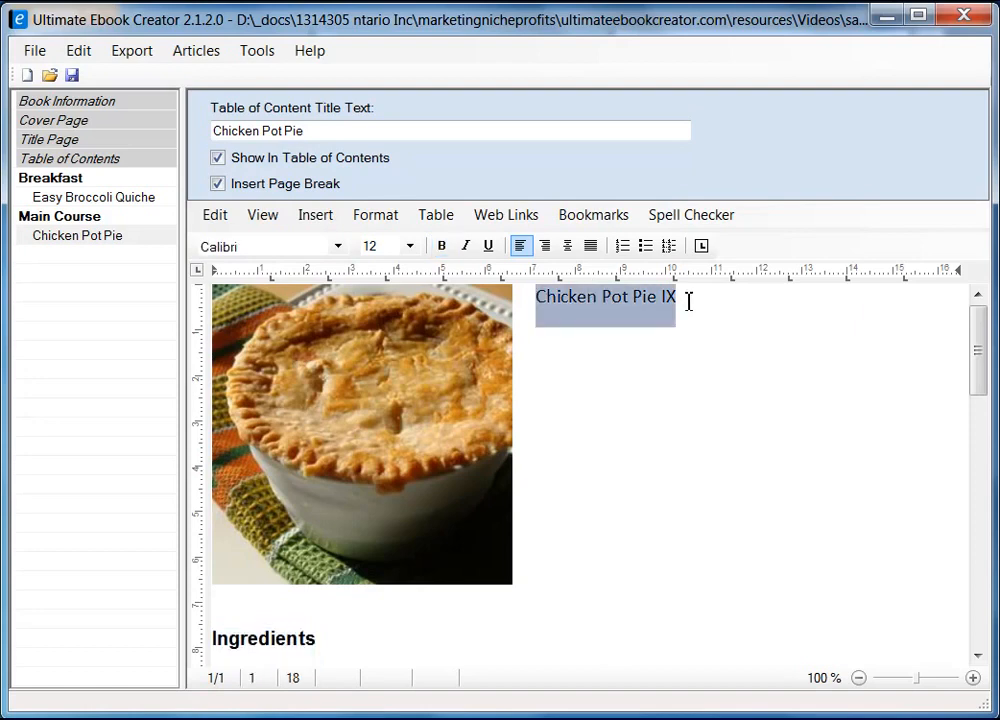
click(385, 216)
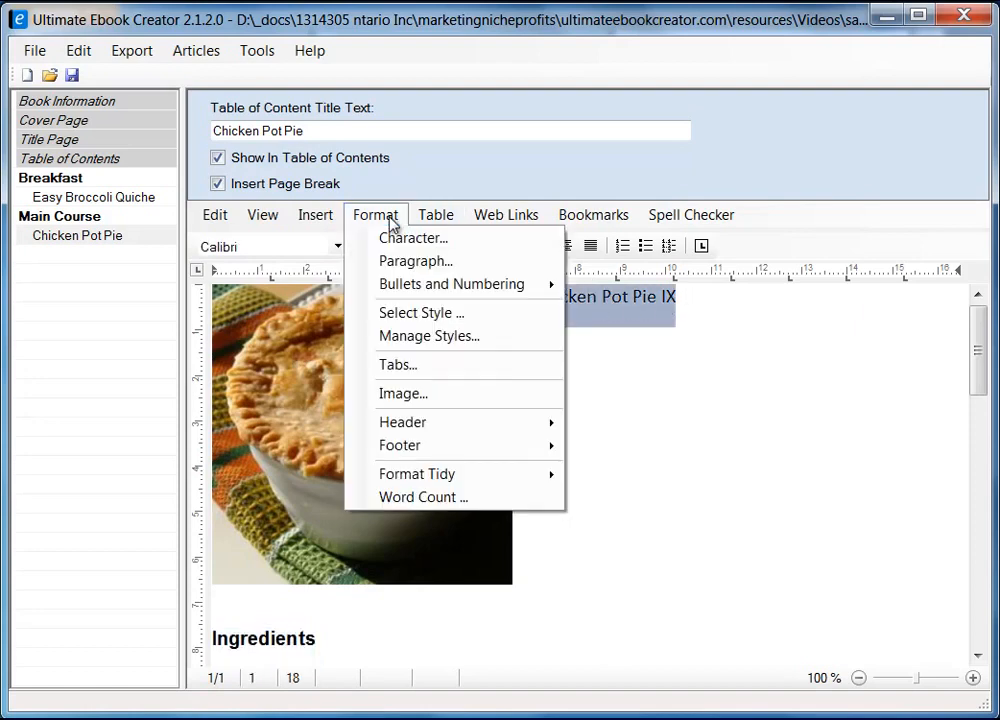
click(426, 318)
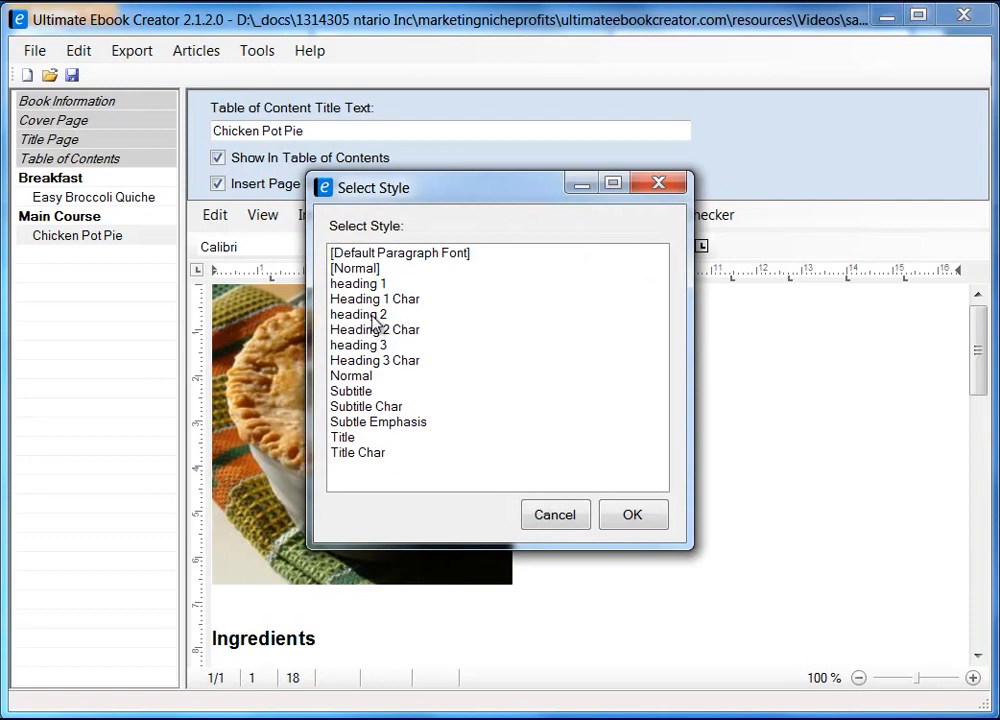
click(436, 316)
click(660, 515)
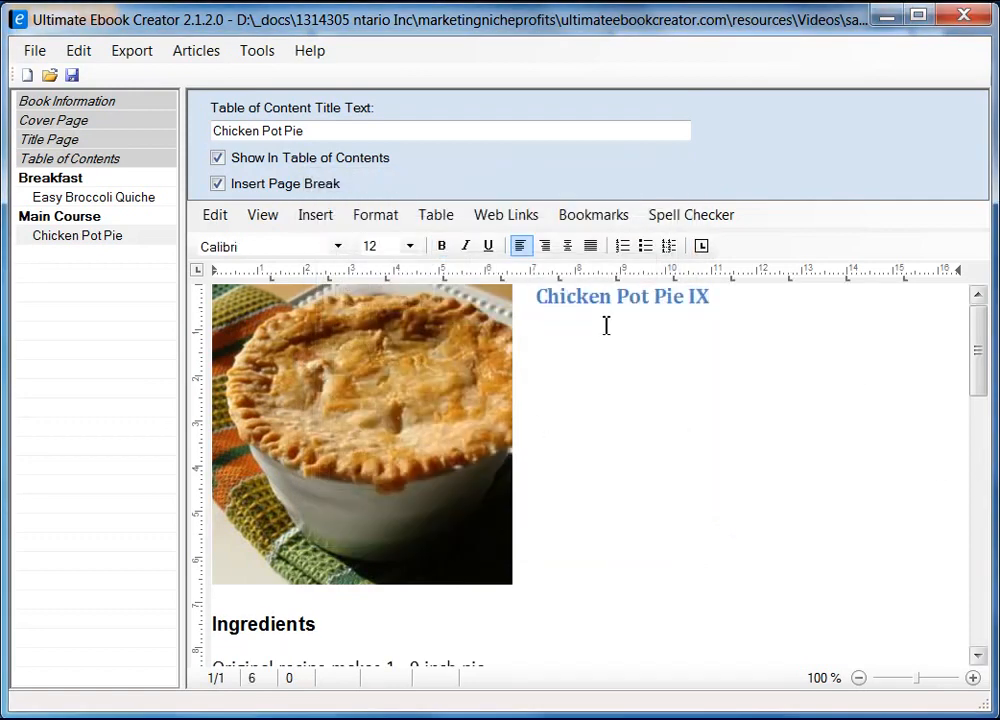
drag(978, 333, 976, 427)
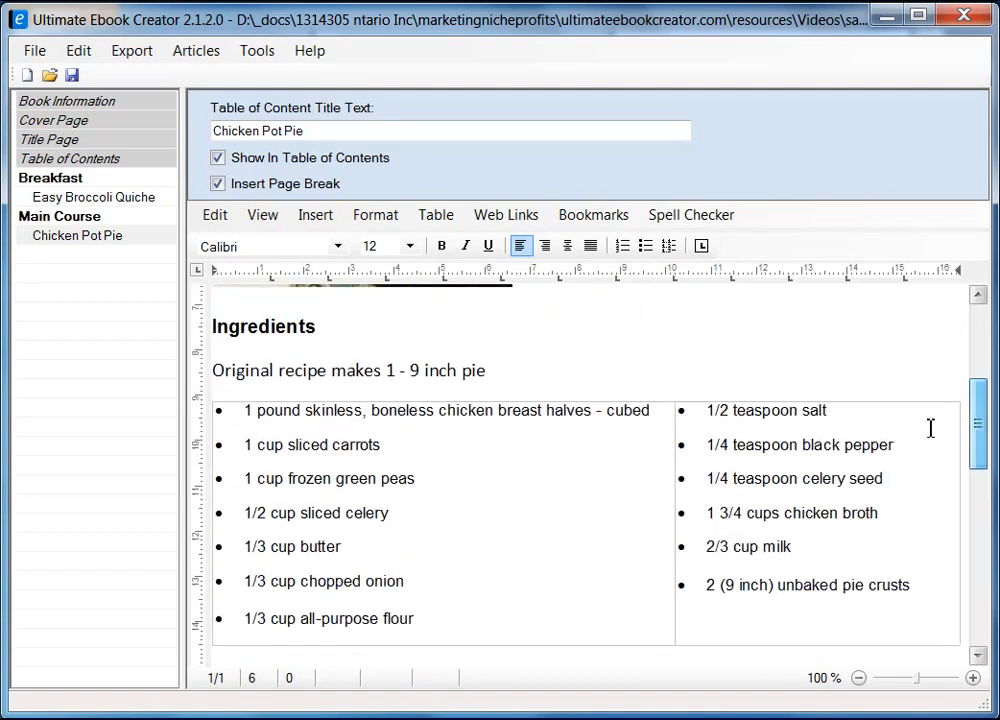
Format the line 'Original recipe makes 1 - 9 inch pie' as italic, Arial, size 10
click(490, 370)
shift+click(216, 371)
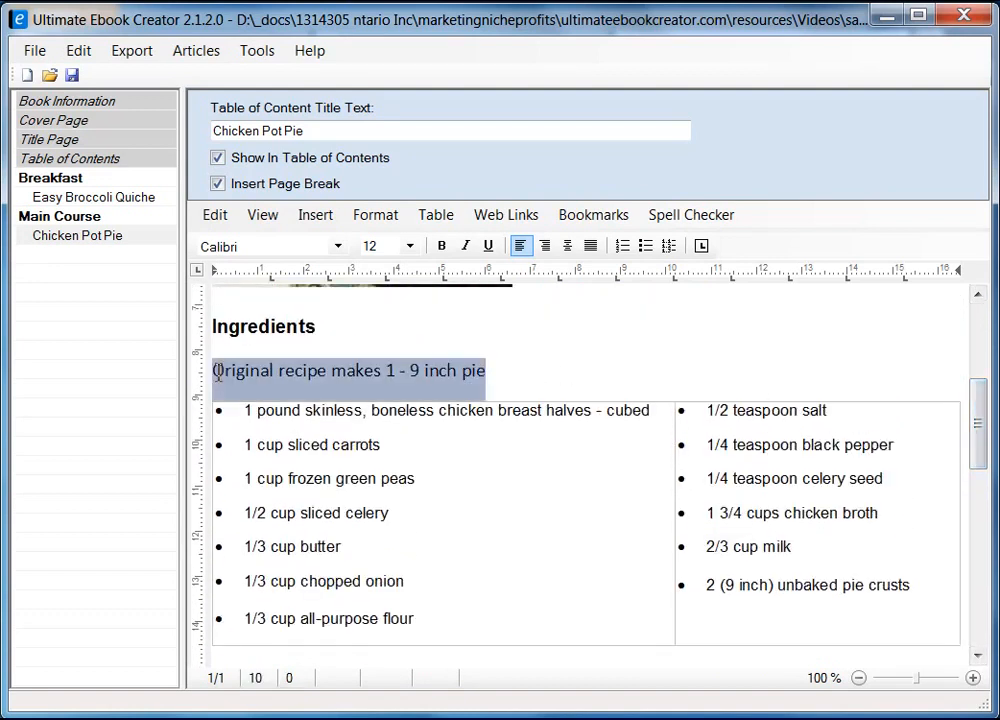
click(465, 248)
click(338, 246)
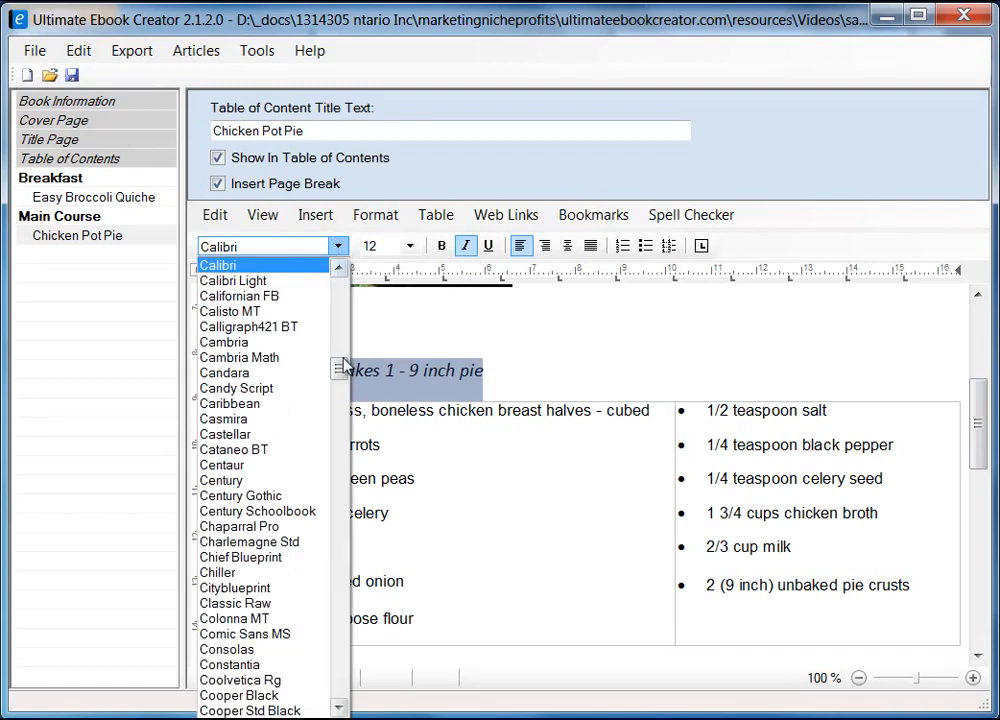
drag(339, 368, 339, 300)
click(250, 404)
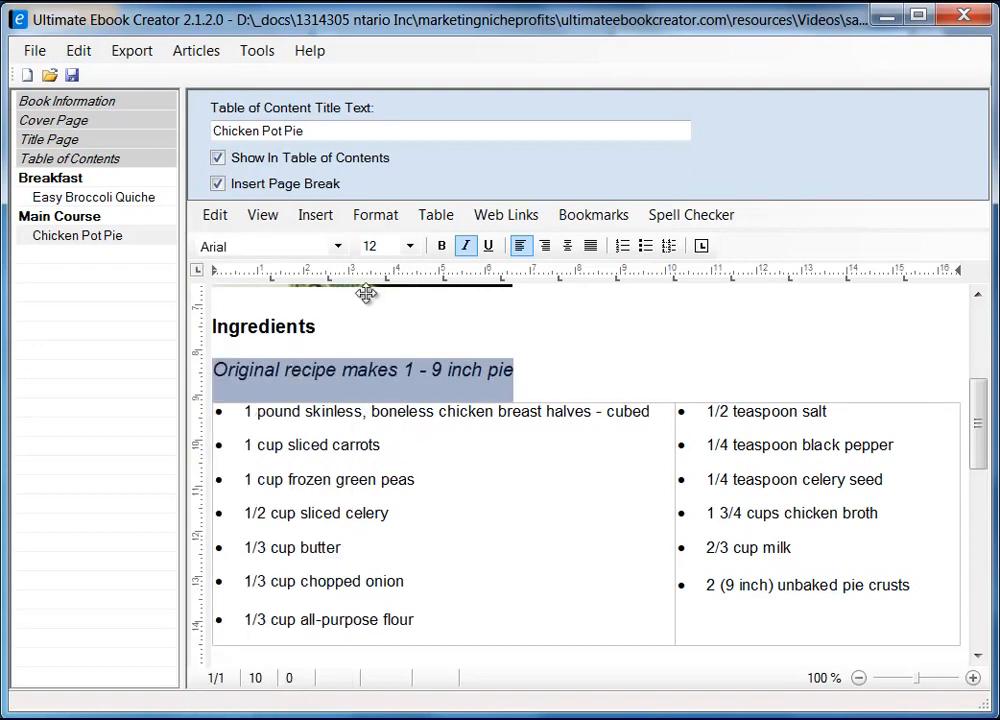
click(409, 246)
click(393, 326)
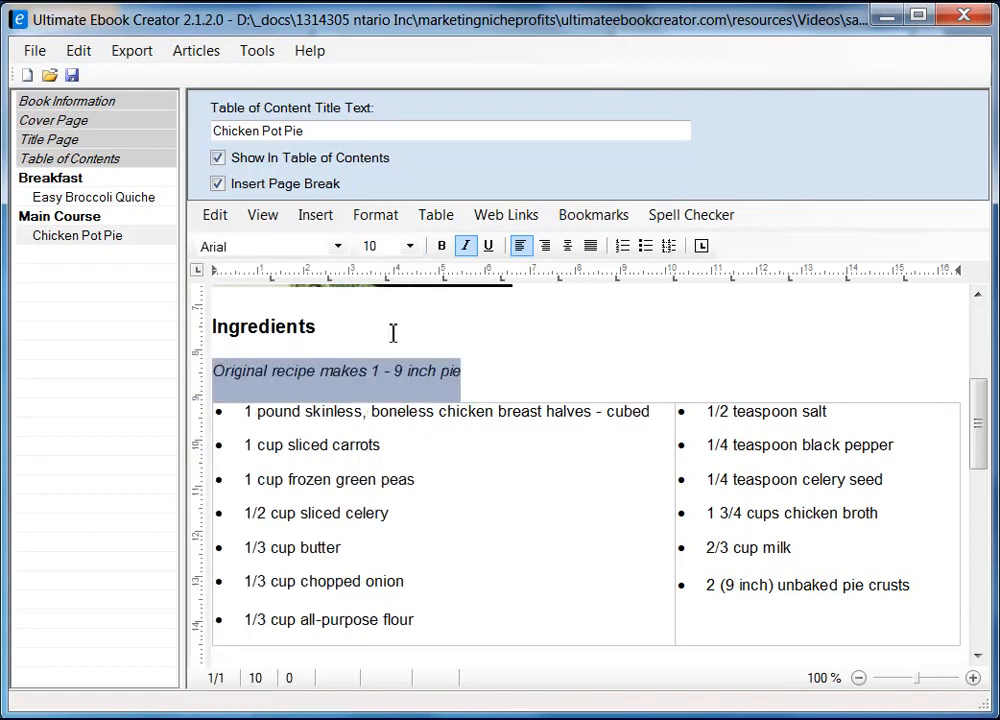
click(533, 364)
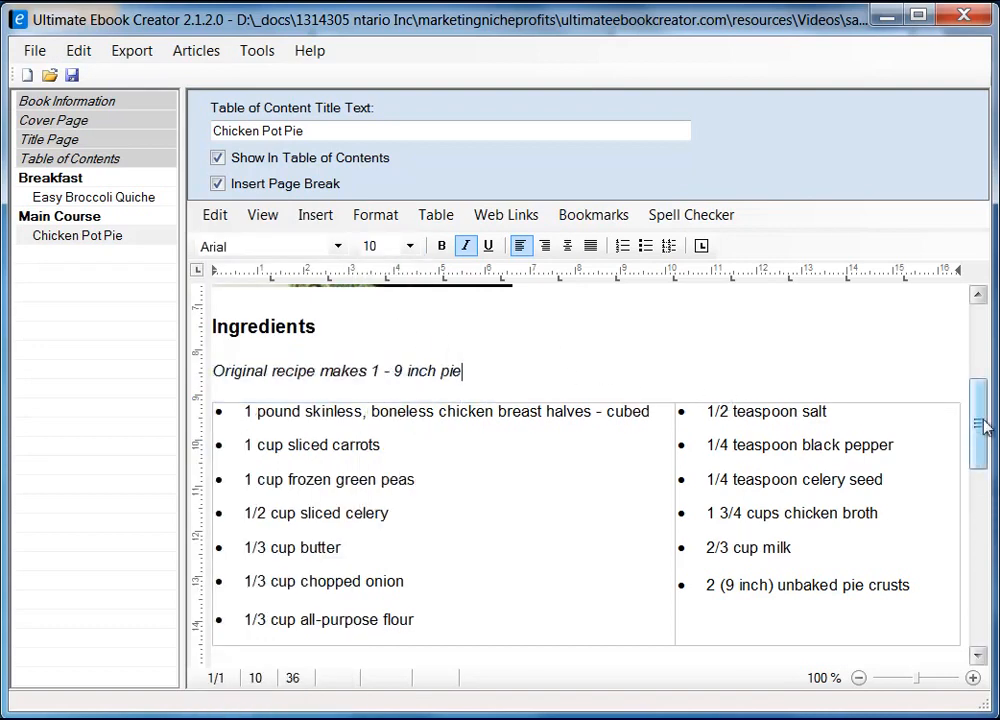
scroll(985, 428, down, 3)
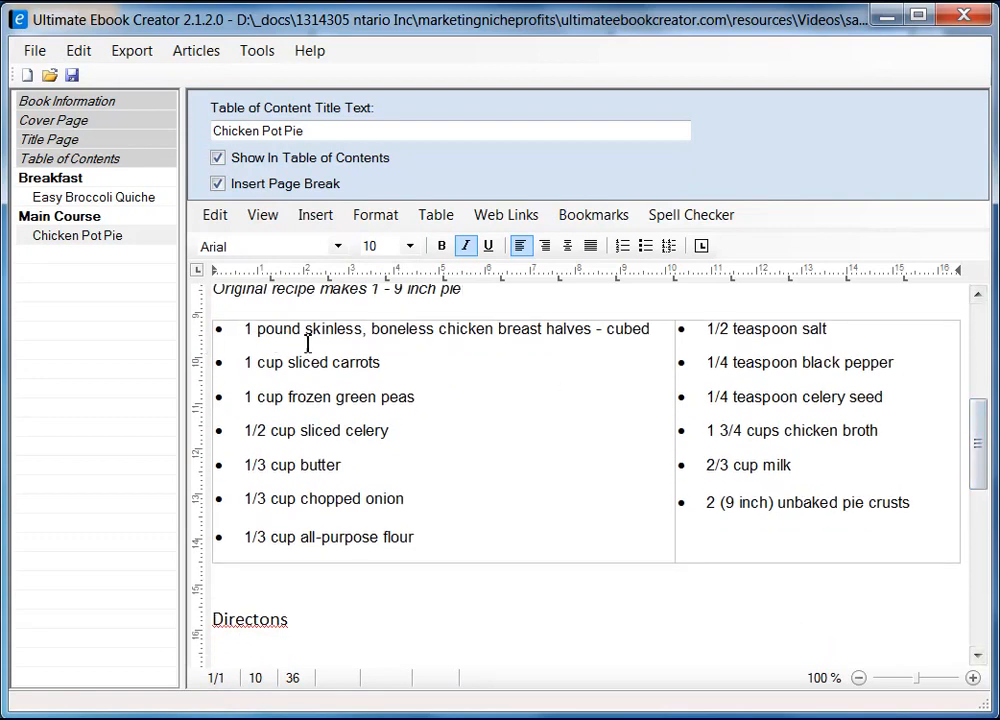
Correct the heading spelling from 'Directons' to 'Directions'
drag(975, 457, 980, 538)
click(252, 304)
text(irect)
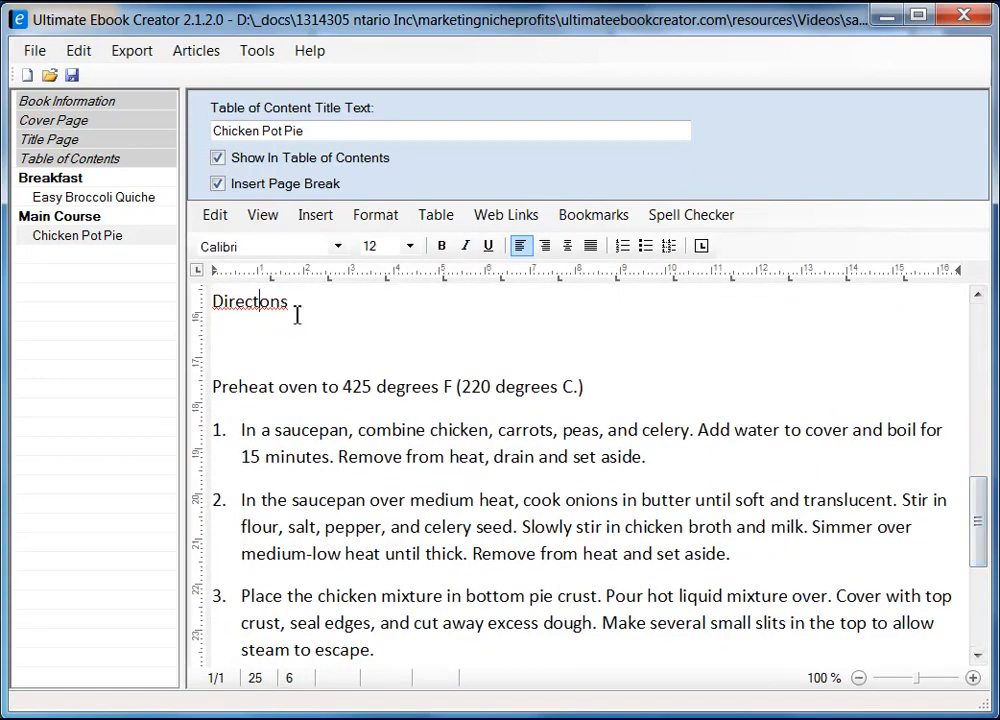
text(i)
click(257, 323)
Remove the blank line above the 'Preheat oven' step
click(324, 339)
key(Delete)
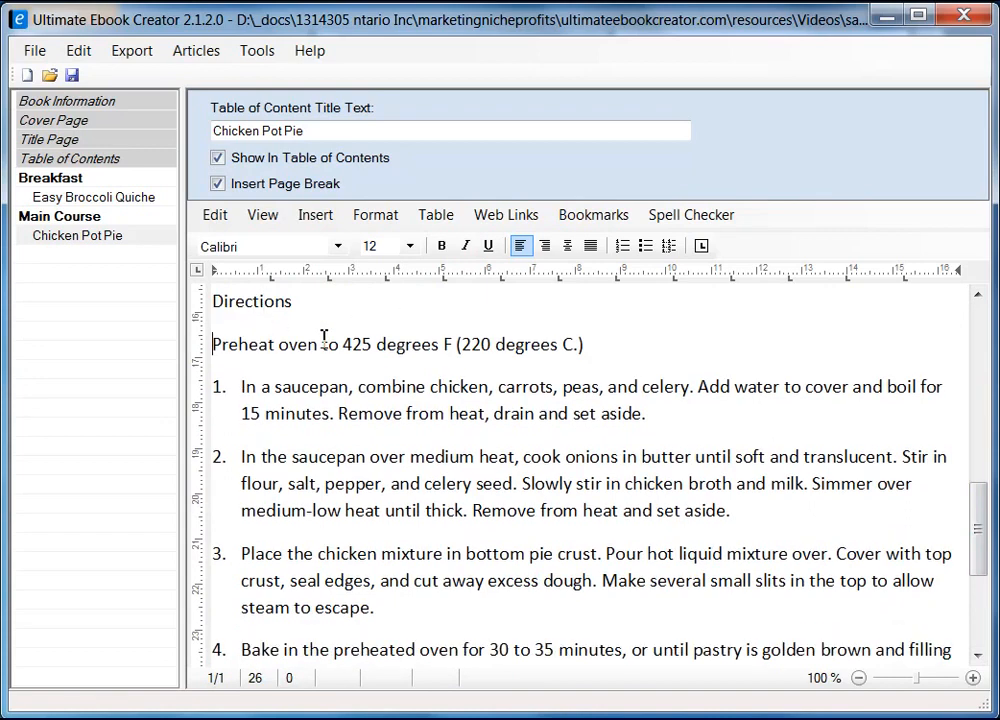
scroll(578, 442, down, 2)
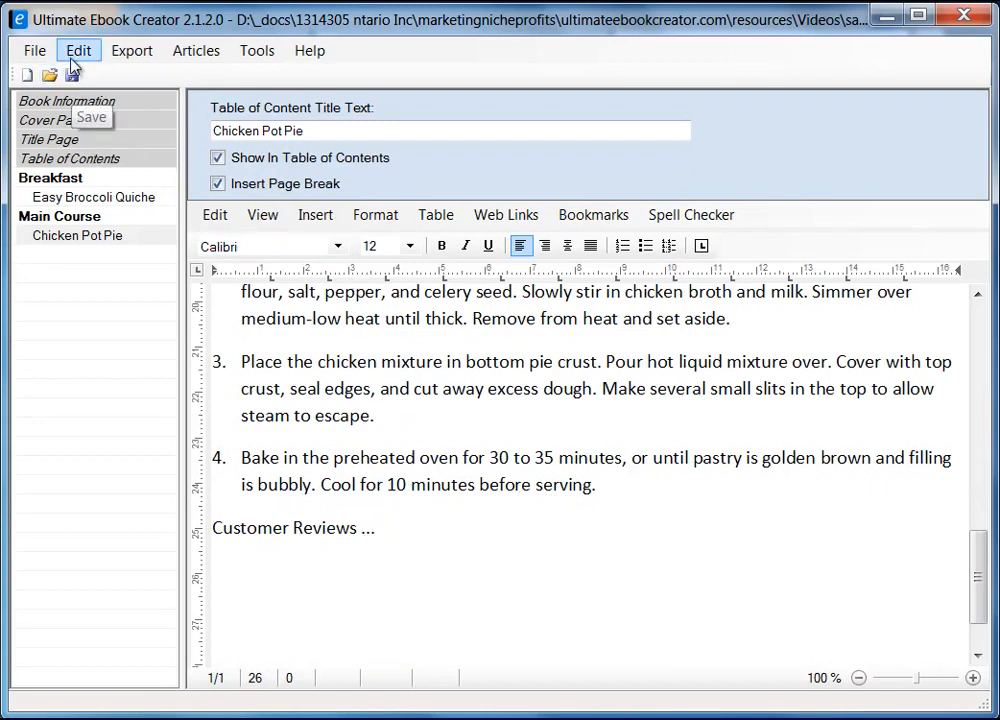
Save the ebook project with File > Save and dismiss the save confirmation
click(30, 51)
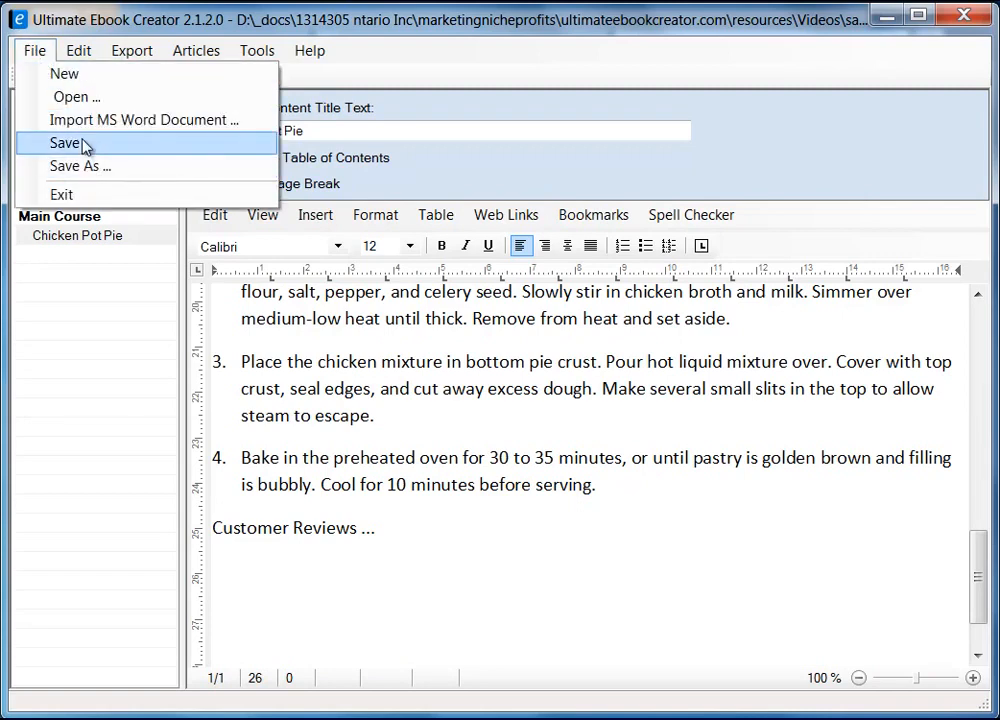
click(80, 144)
click(515, 505)
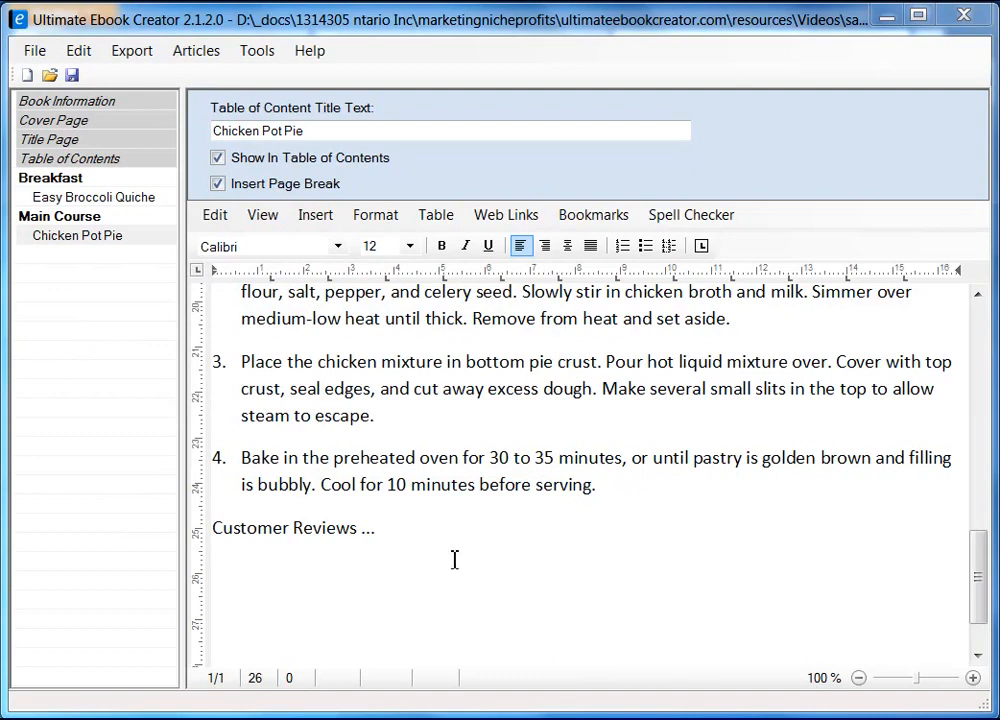
click(432, 534)
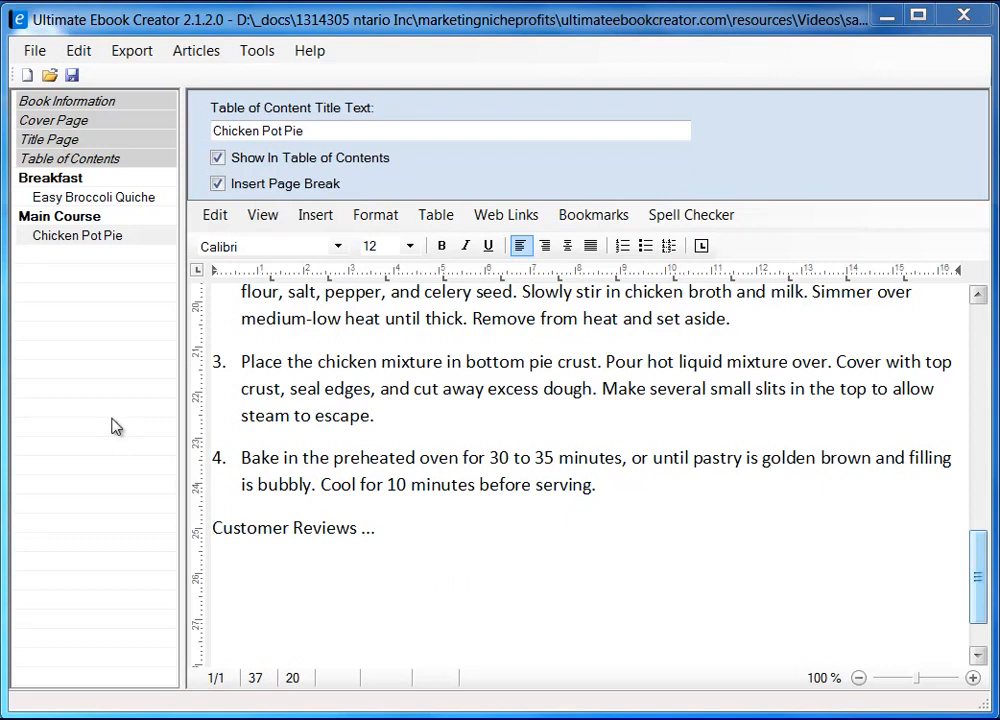
Add a new chapter named 'Deserts' to the book outline
right_click(72, 379)
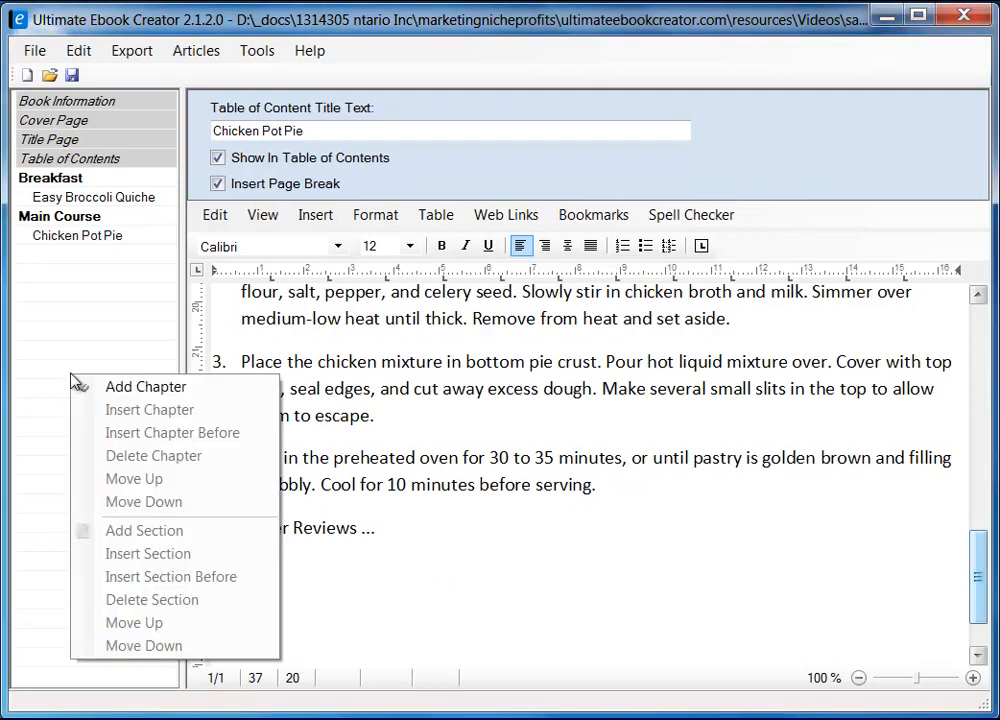
click(127, 393)
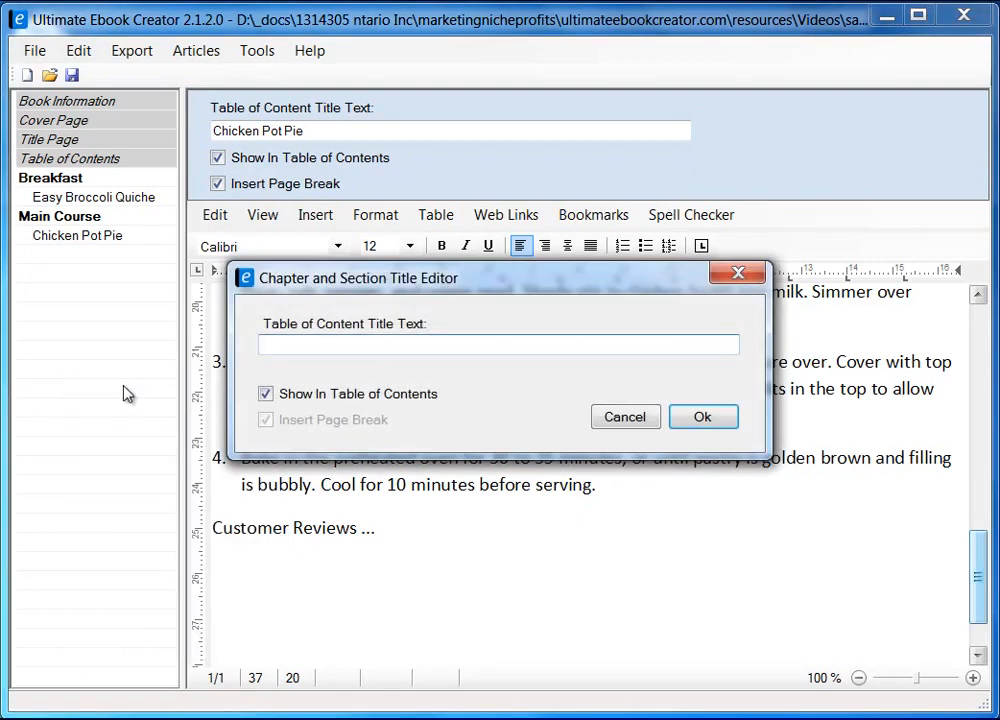
text(Deserts)
click(699, 417)
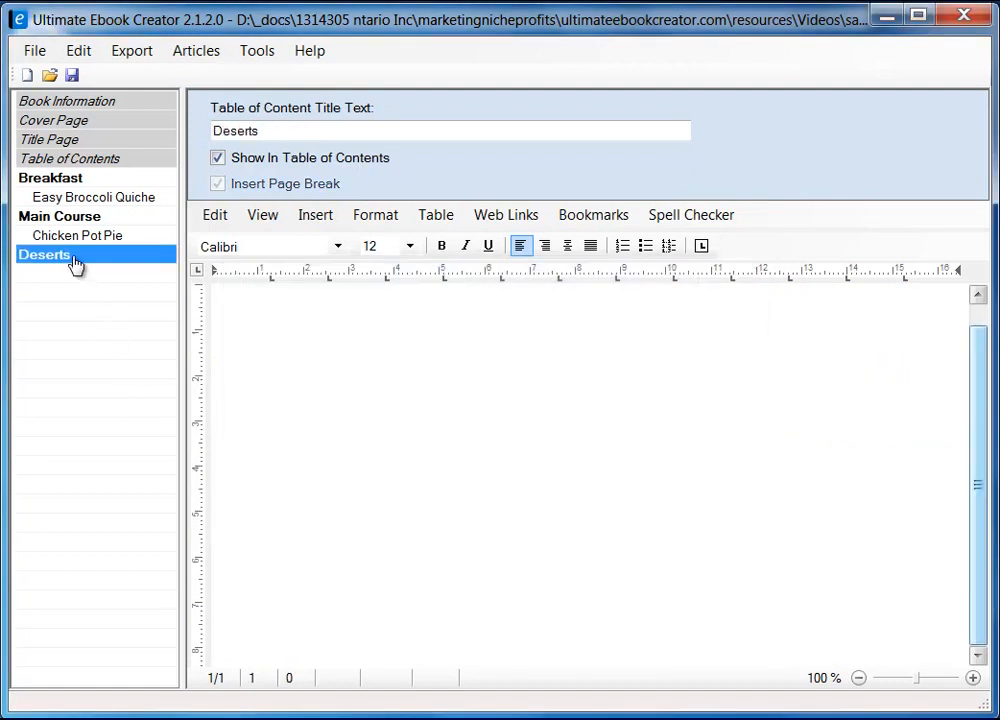
Start a new section under Deserts and copy the 'Extreme Chocolate Cake' title from the recipe
right_click(74, 259)
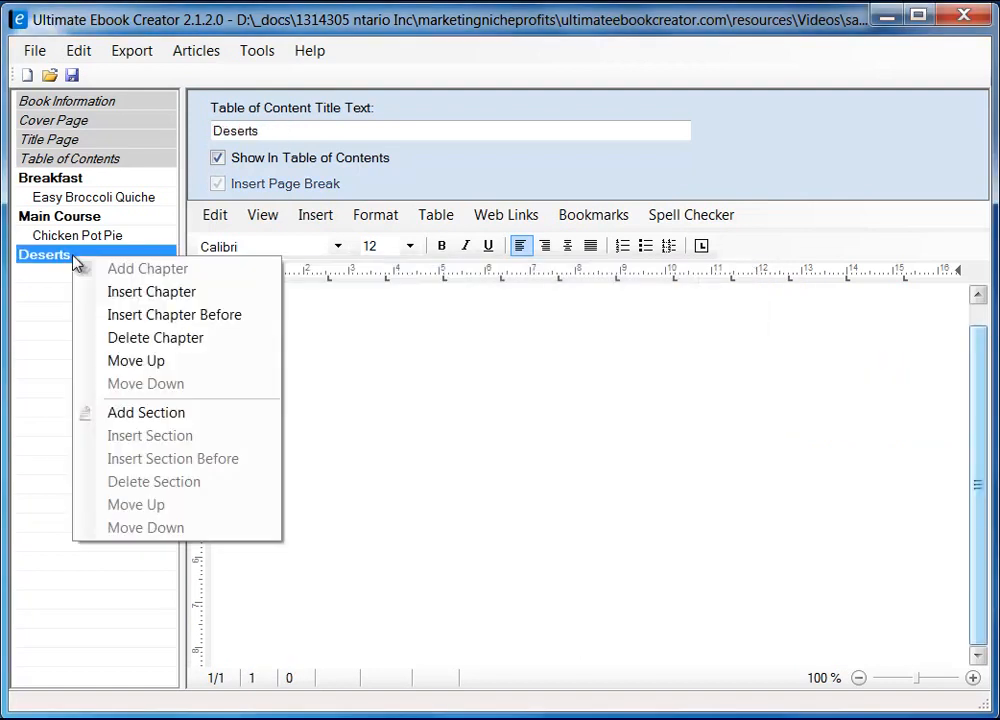
click(157, 421)
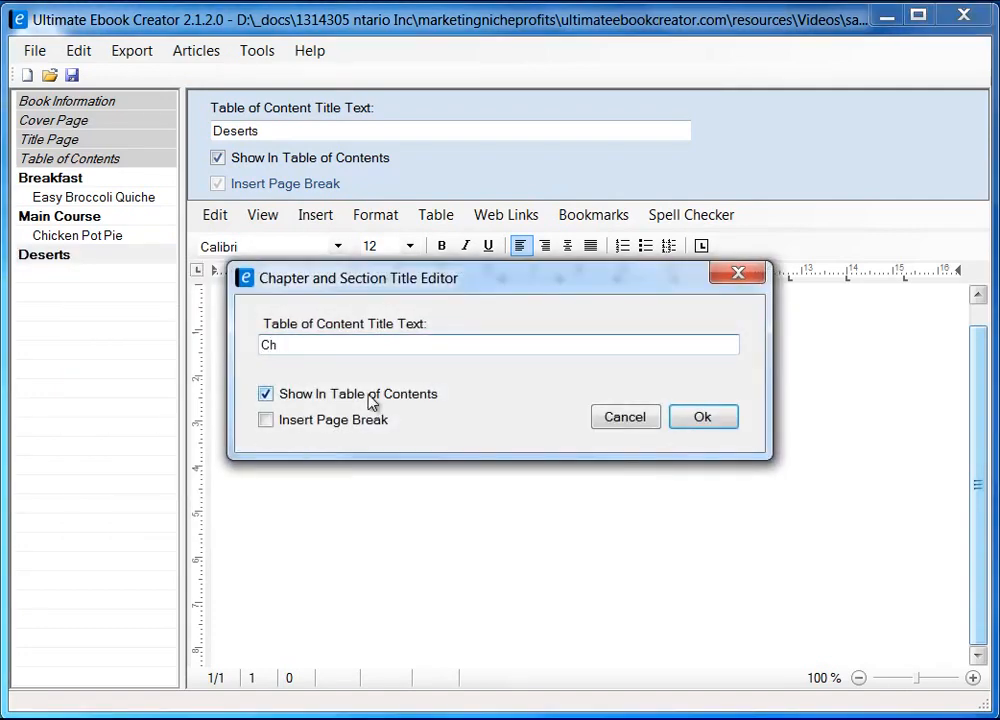
text(Ch)
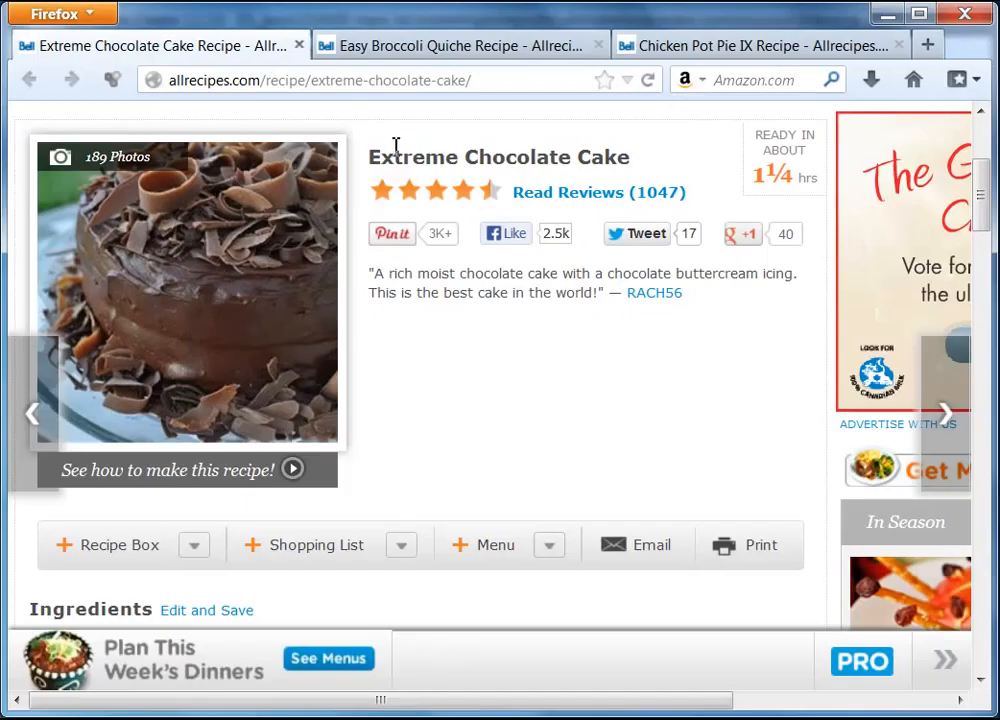
drag(376, 163, 633, 166)
right_click(608, 160)
click(650, 177)
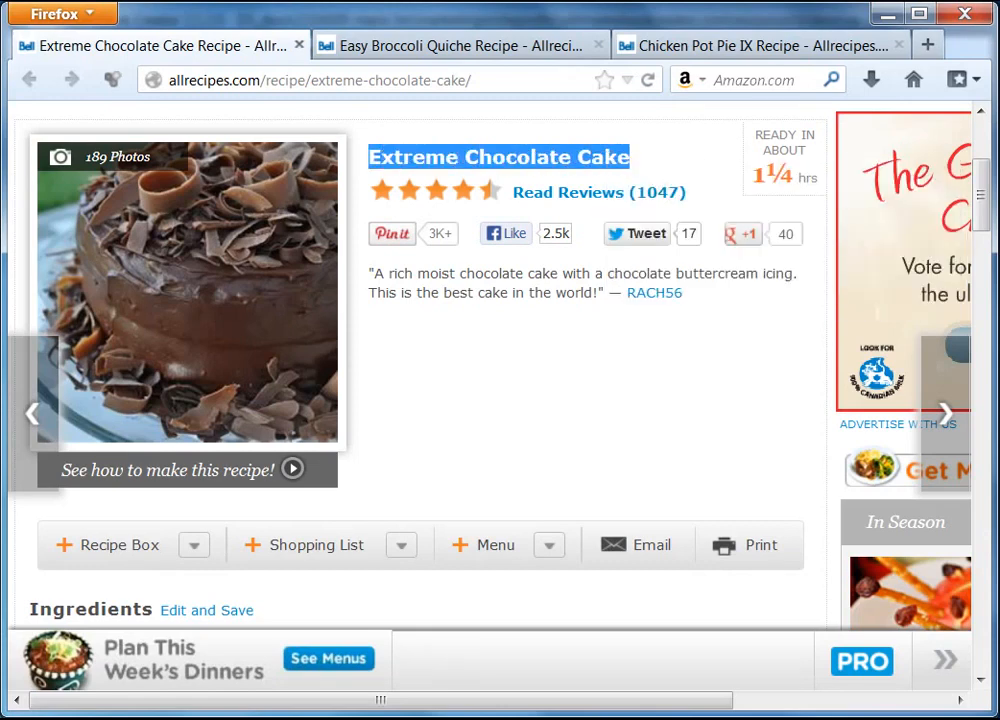
Name the section 'Extreme Chocolate Cake' with Insert Page Break ticked and confirm it
click(886, 15)
double_click(305, 346)
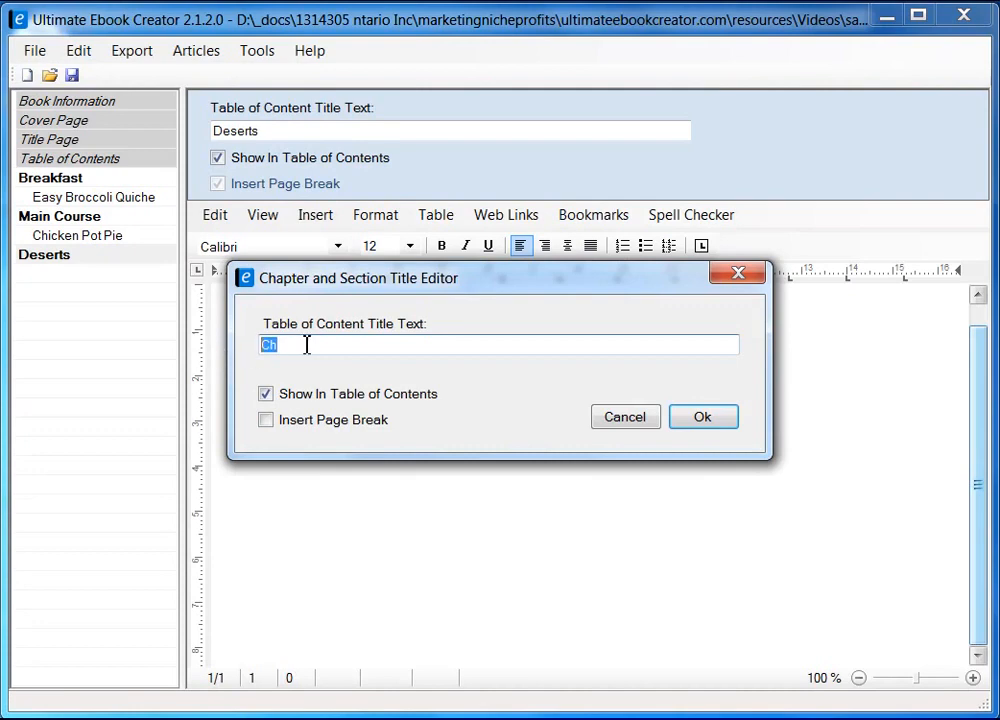
right_click(305, 346)
click(370, 435)
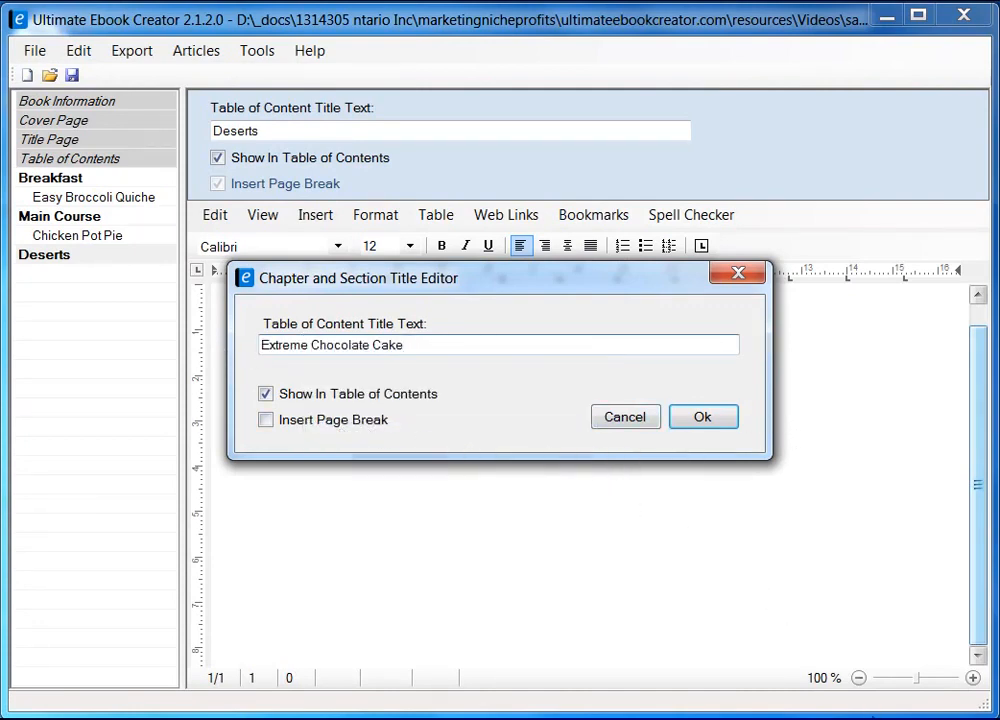
click(266, 421)
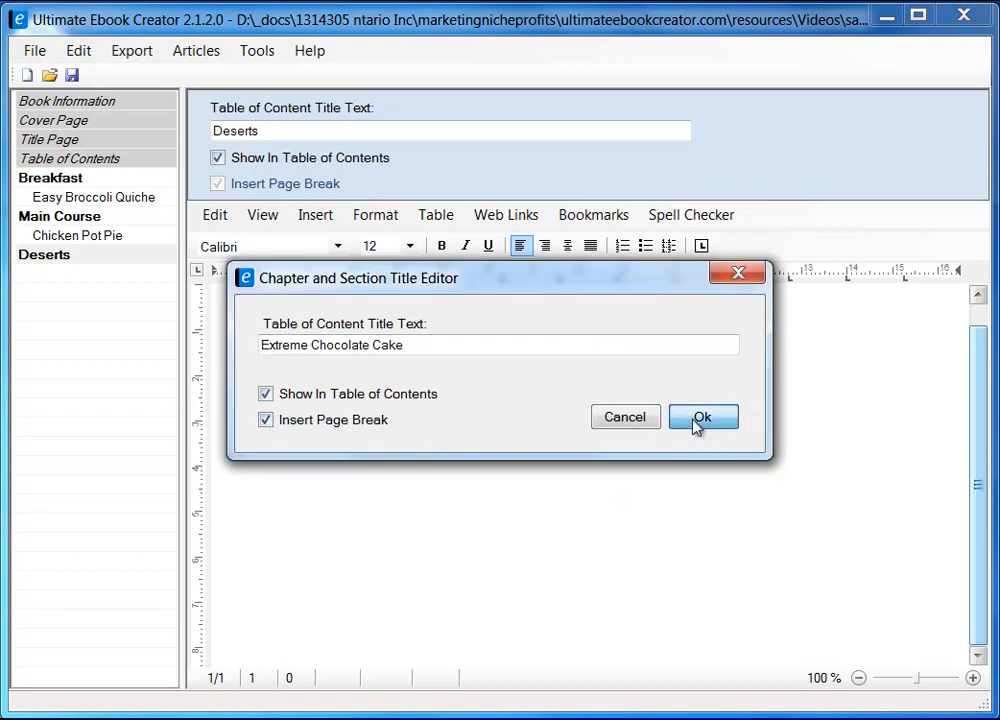
click(700, 420)
click(380, 357)
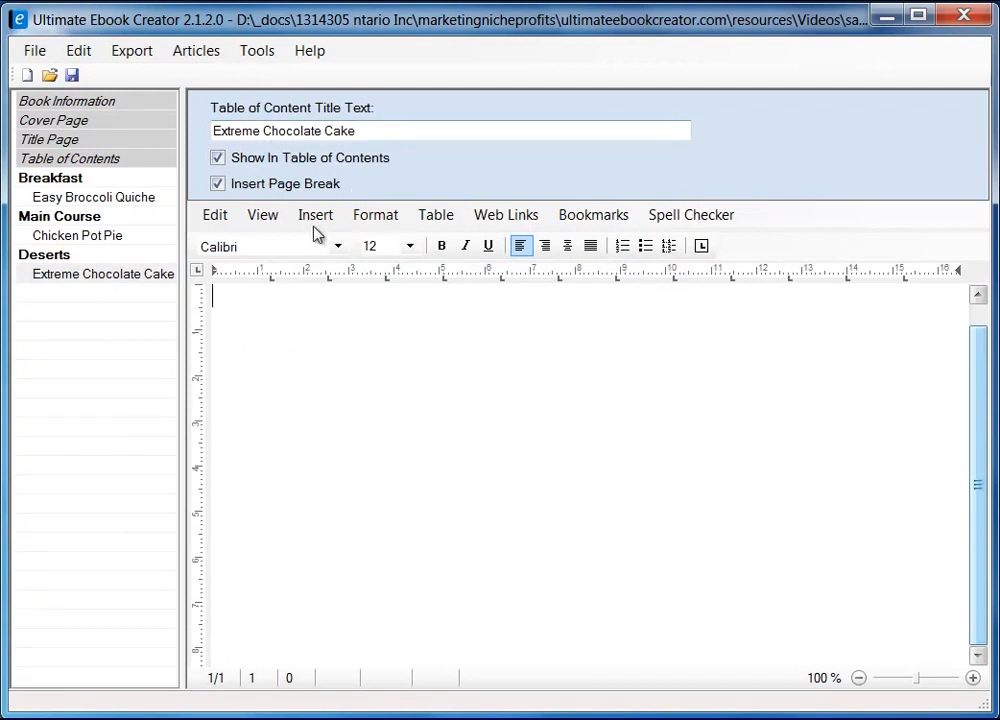
Switch the editor to Page Layout view for the empty cake page
click(266, 217)
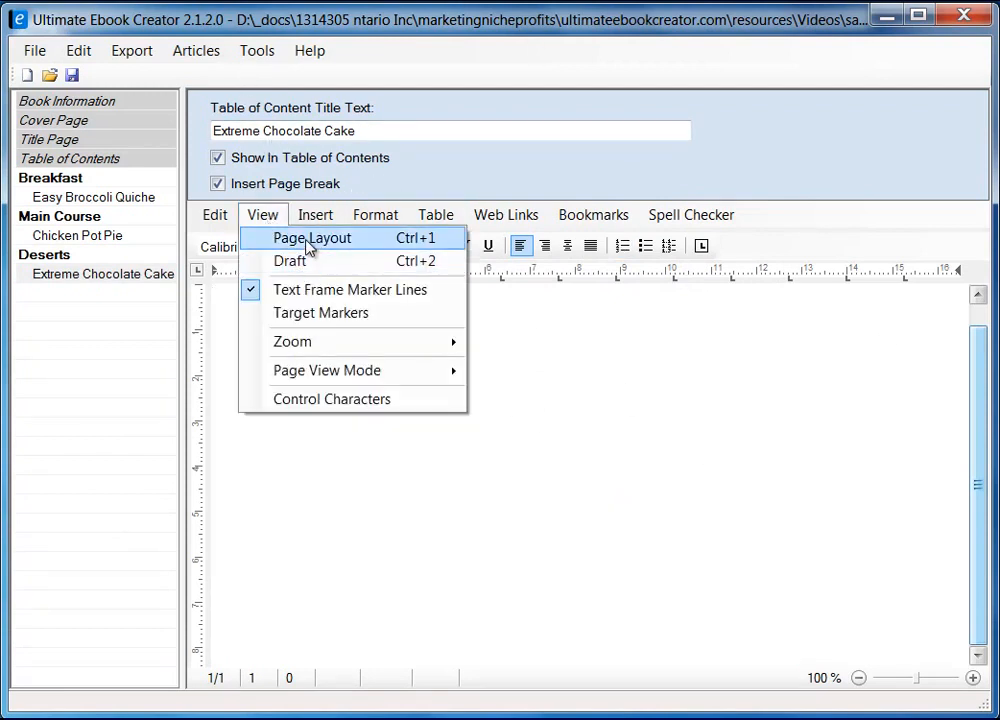
click(309, 240)
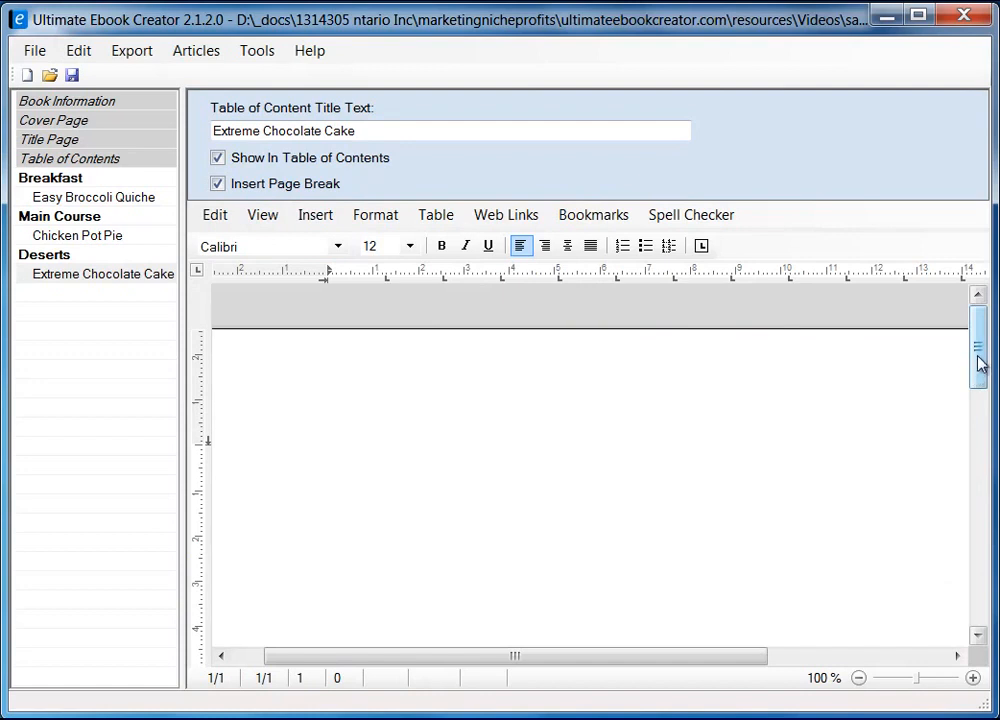
drag(979, 362, 979, 381)
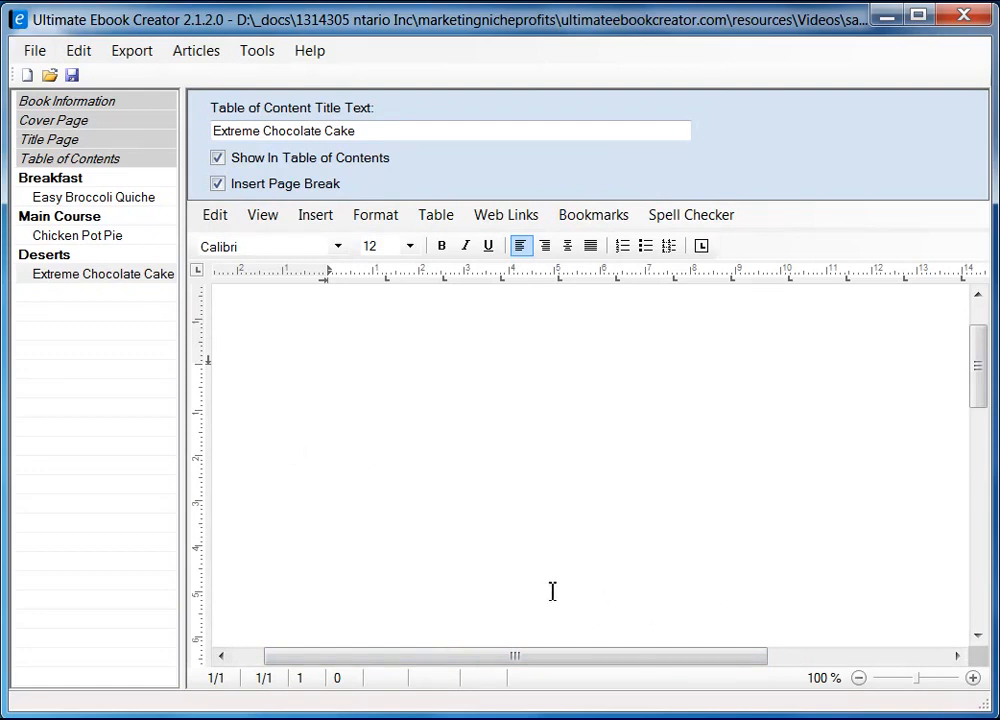
mouse_move(978, 386)
mouse_down()
mouse_move(979, 361)
mouse_move(976, 379)
mouse_up()
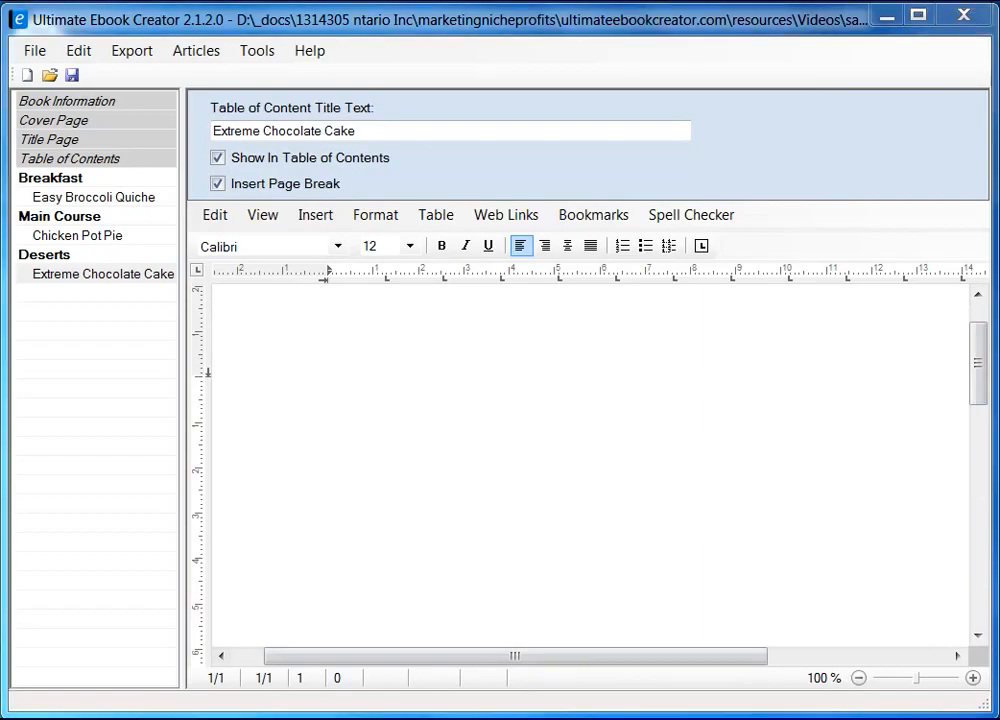
Open the cake recipe's photo gallery in Firefox
key(alt+Tab)
click(192, 247)
right_click(190, 242)
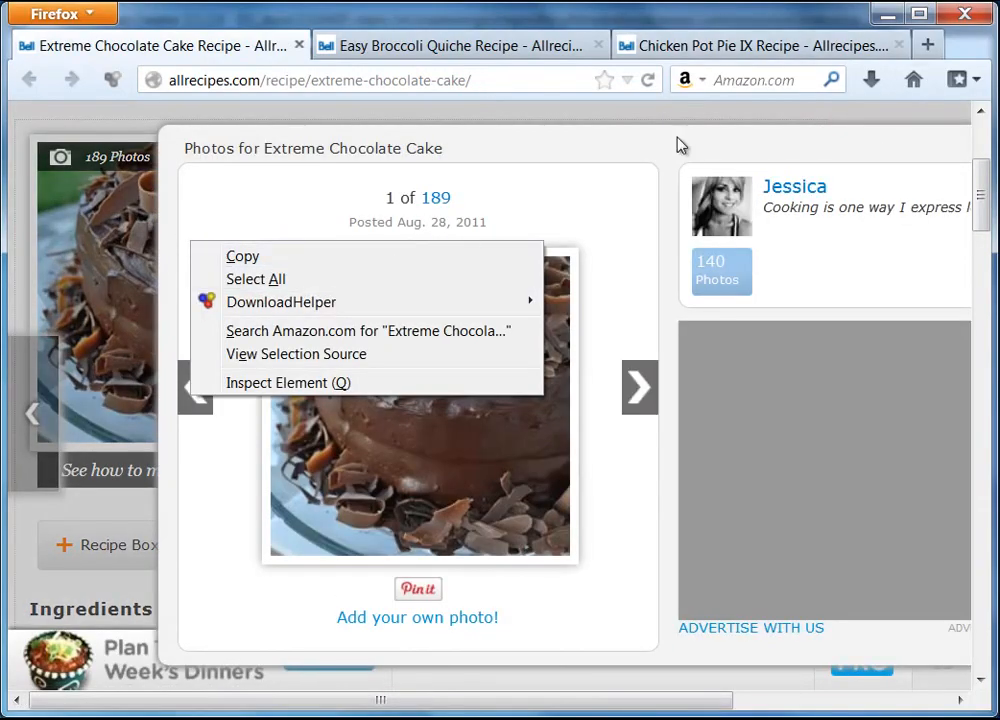
Close the gallery and copy the chocolate cake photo from the recipe page
click(869, 150)
key(ctrl+a)
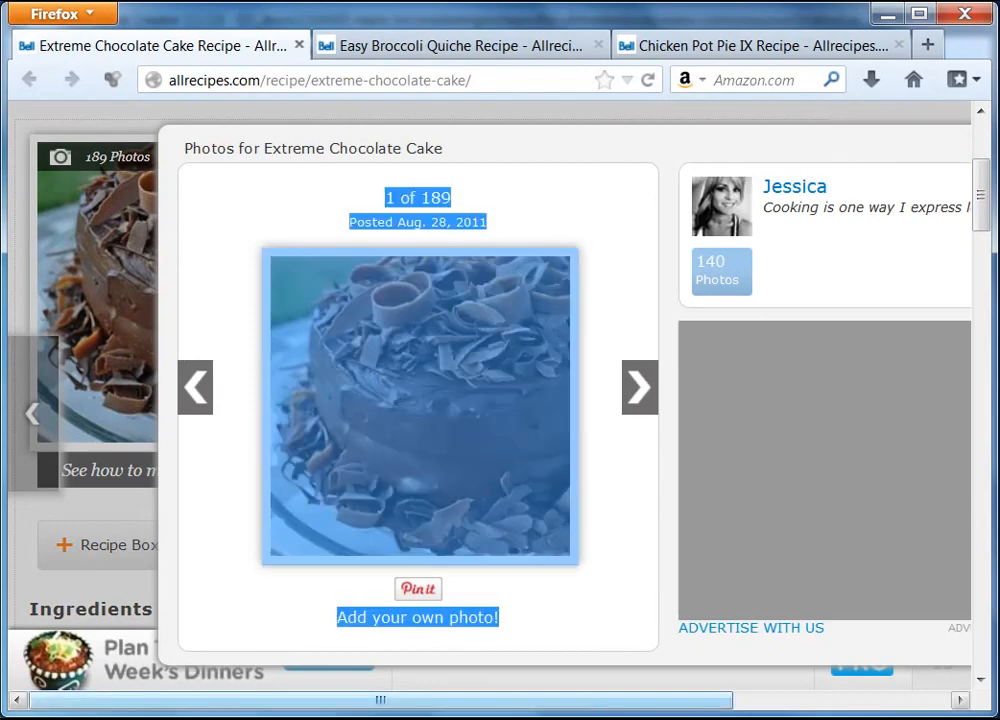
click(737, 705)
click(794, 143)
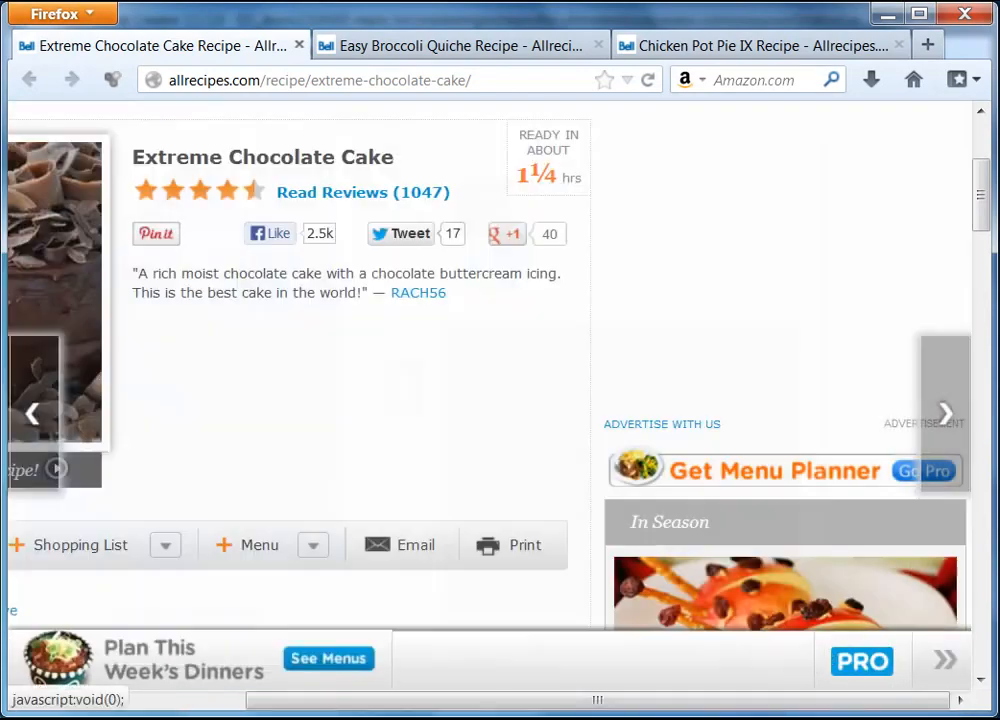
drag(663, 712, 368, 708)
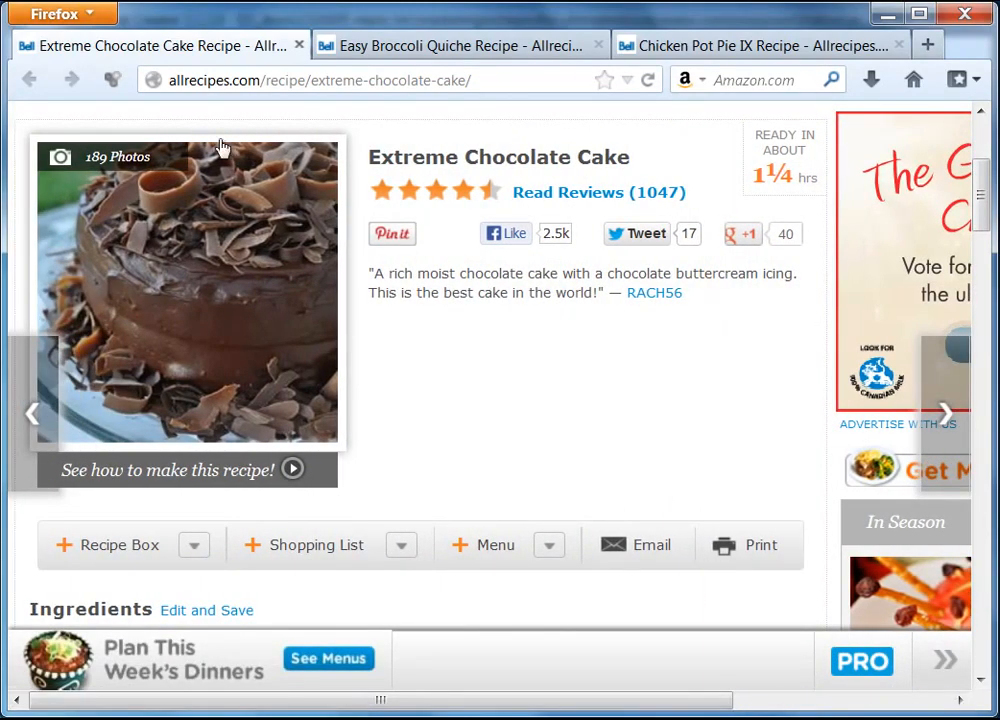
right_click(186, 238)
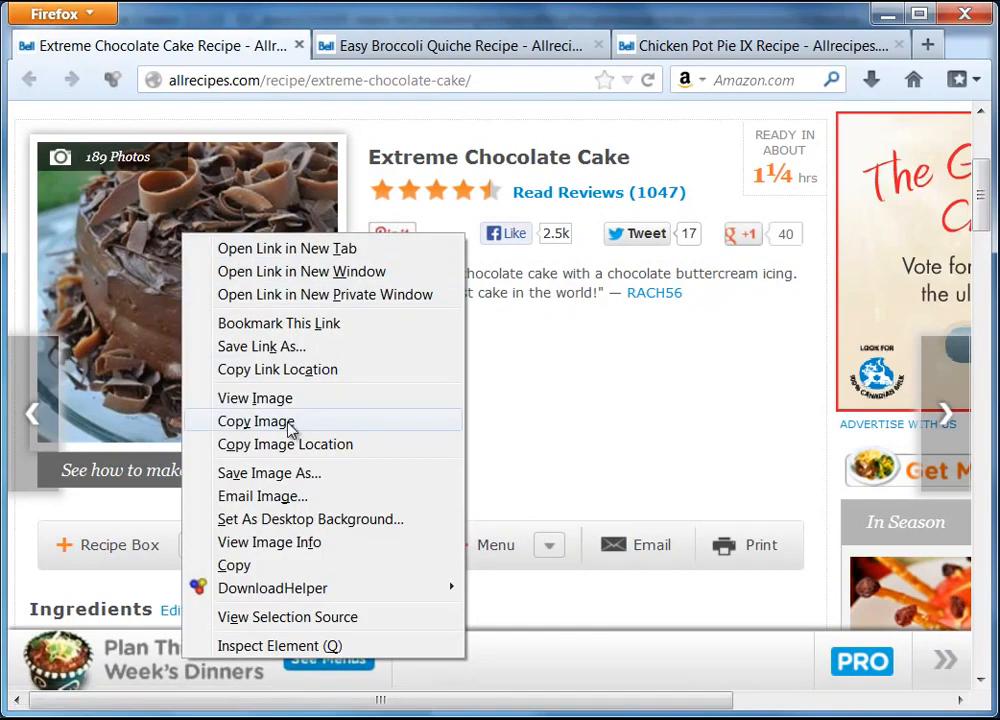
click(256, 424)
Paste the cake photo as an image onto the empty Extreme Chocolate Cake page
click(887, 14)
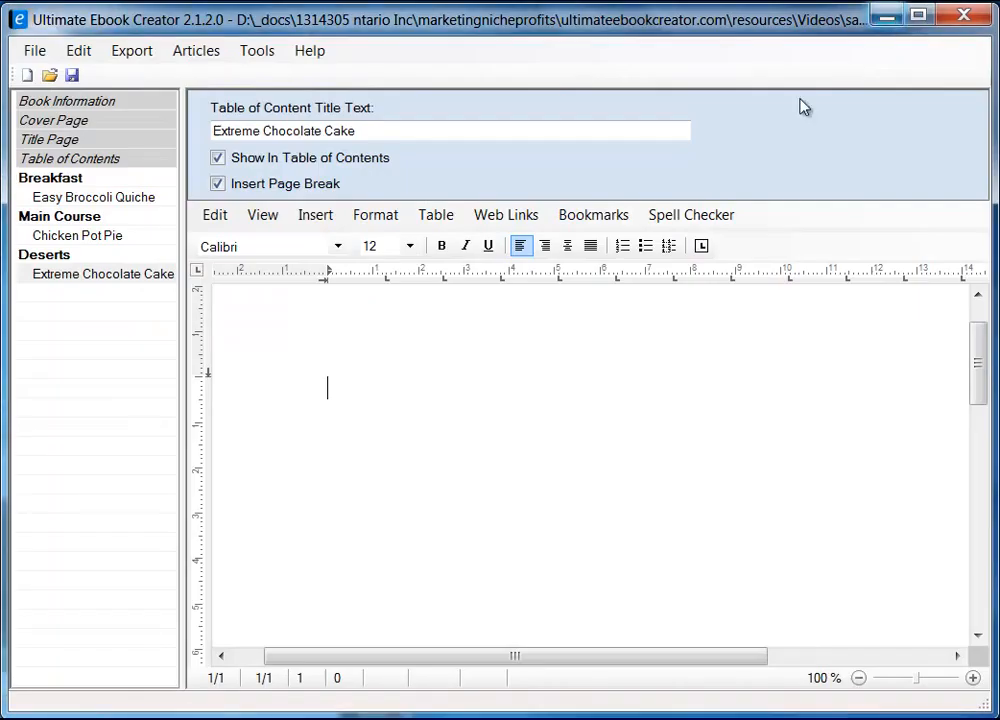
right_click(356, 387)
mouse_move(435, 447)
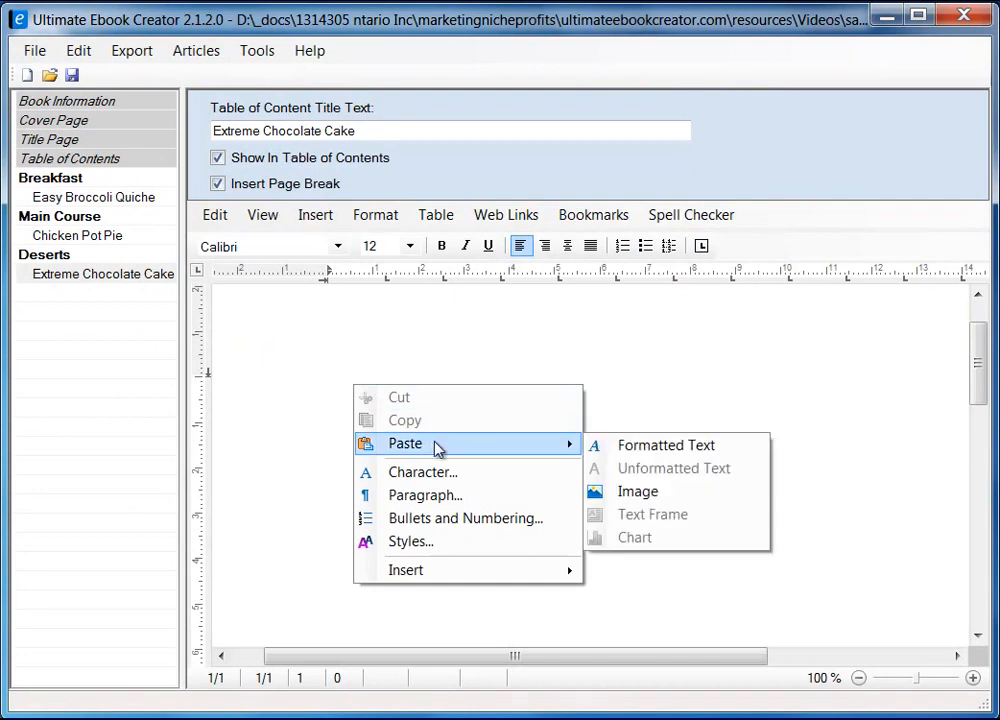
click(594, 492)
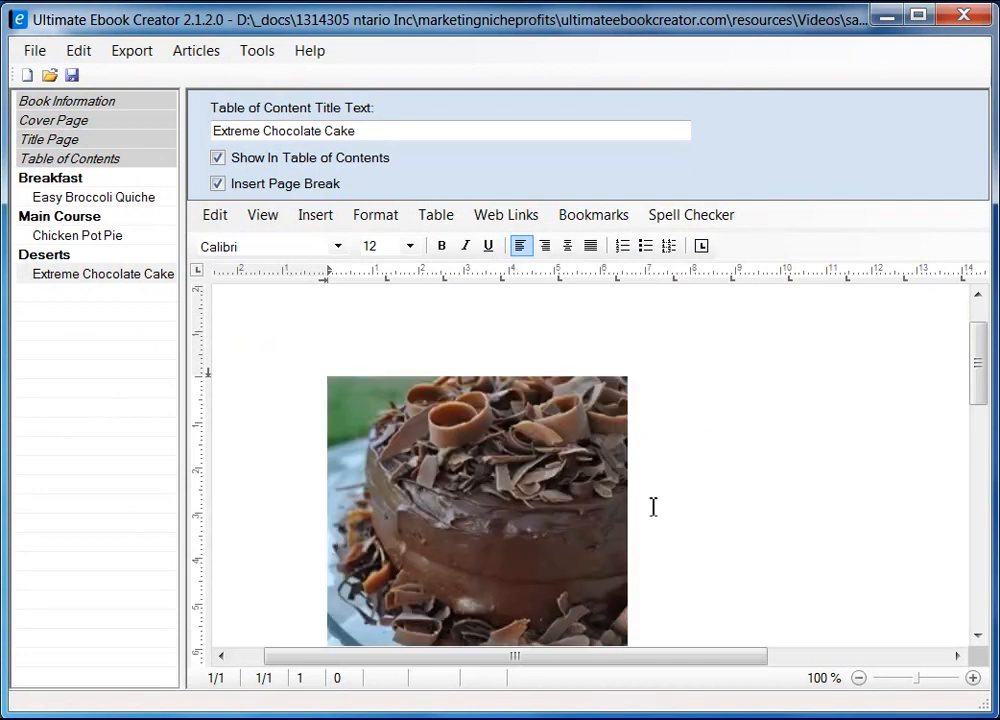
drag(977, 380, 949, 402)
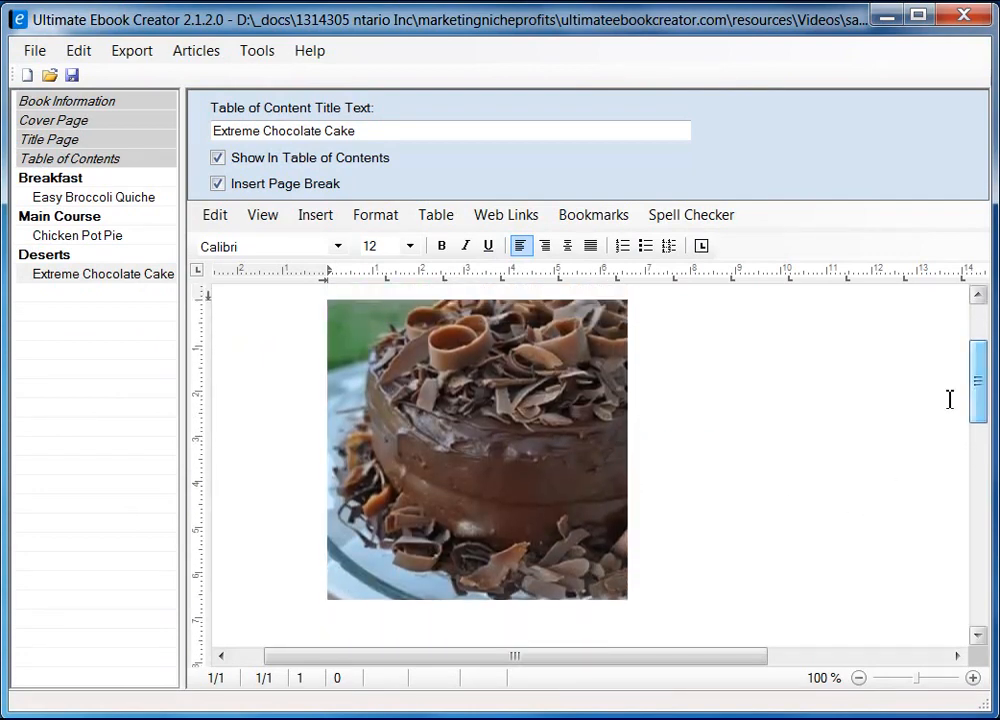
click(578, 397)
Set the cake photo's text wrapping to square
right_click(583, 404)
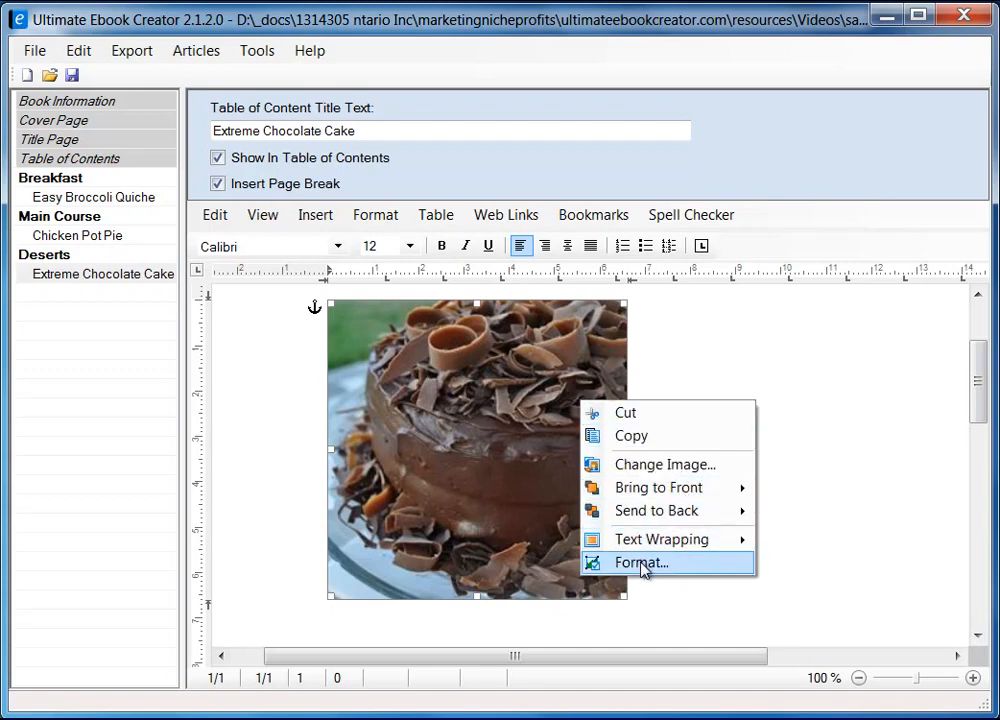
mouse_move(660, 542)
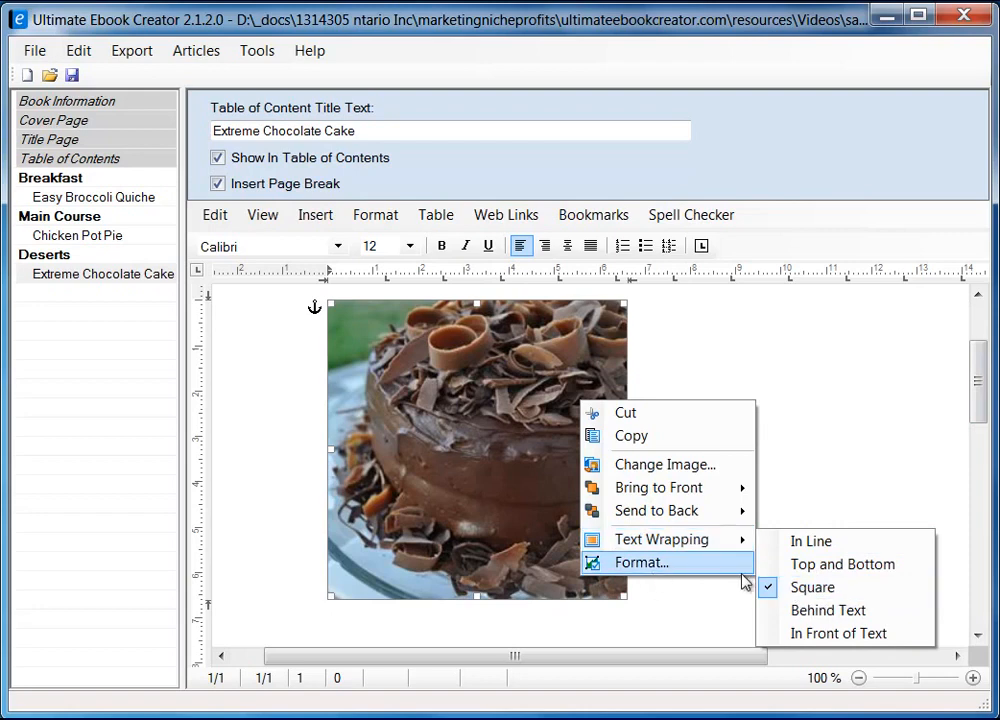
click(650, 568)
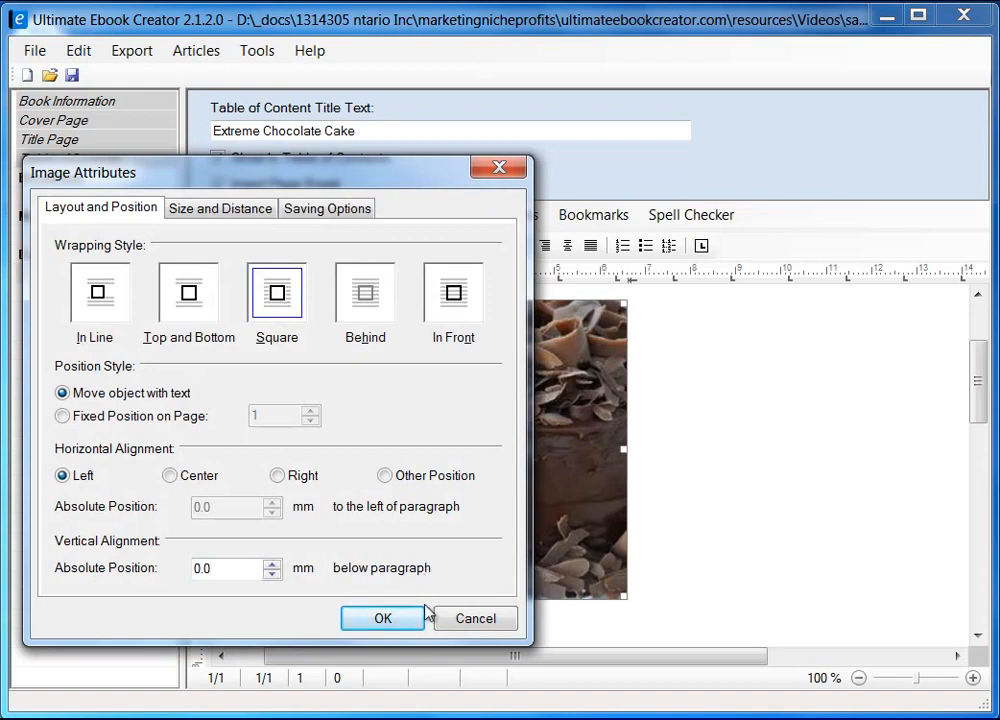
click(393, 617)
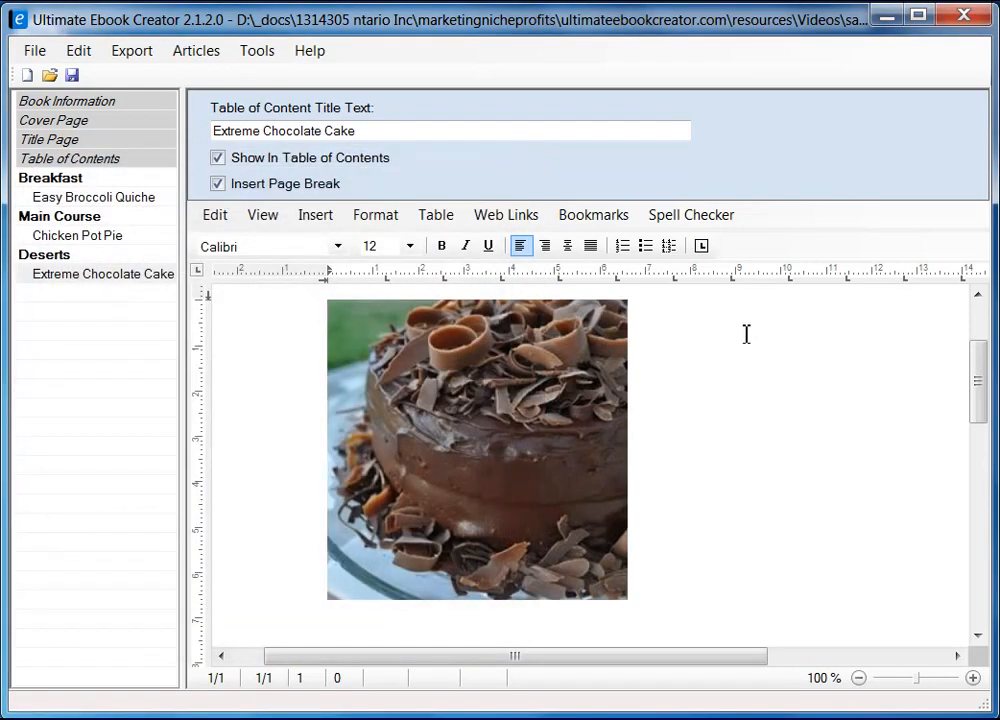
Copy the 'Extreme Chocolate Cake' title from Firefox and paste it as unformatted text beside the photo
scroll(746, 334, up, 2)
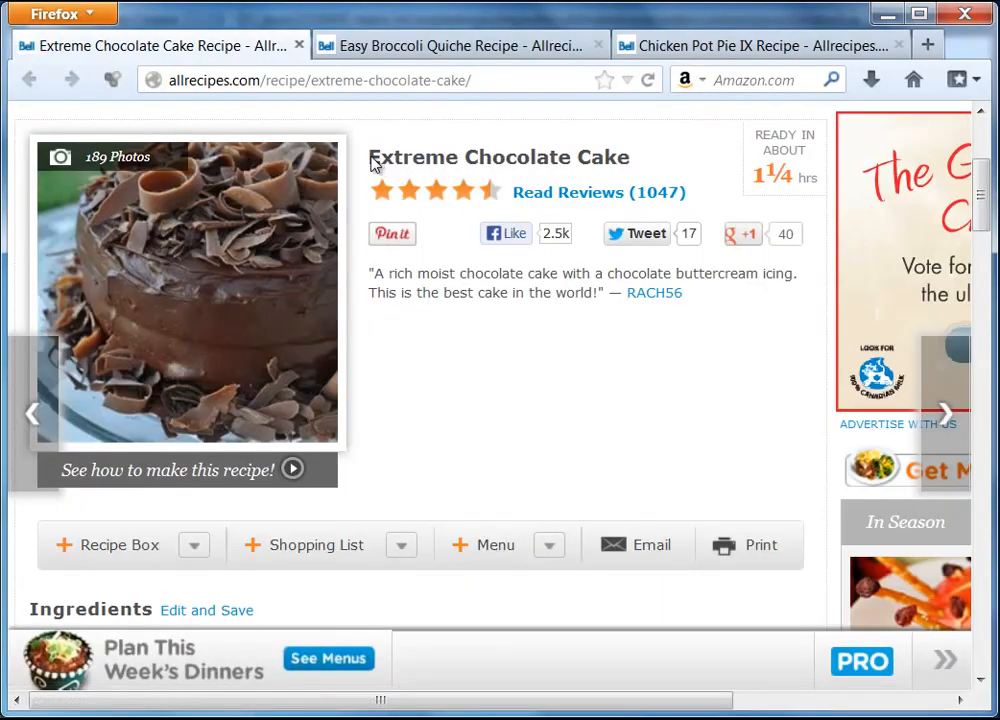
drag(371, 164, 624, 168)
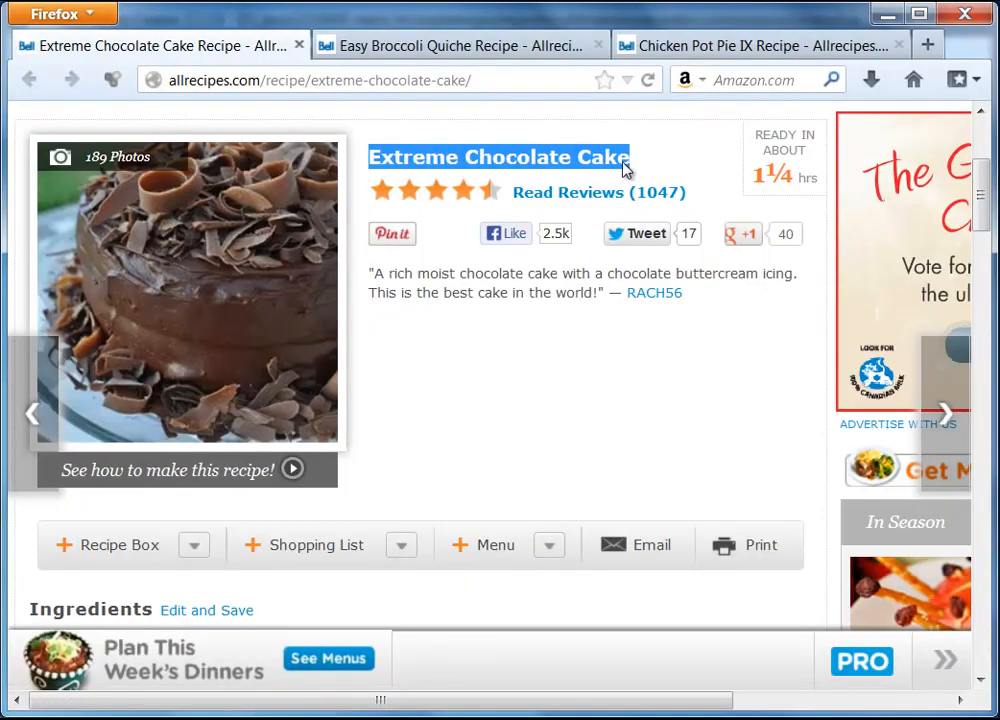
right_click(624, 168)
click(664, 179)
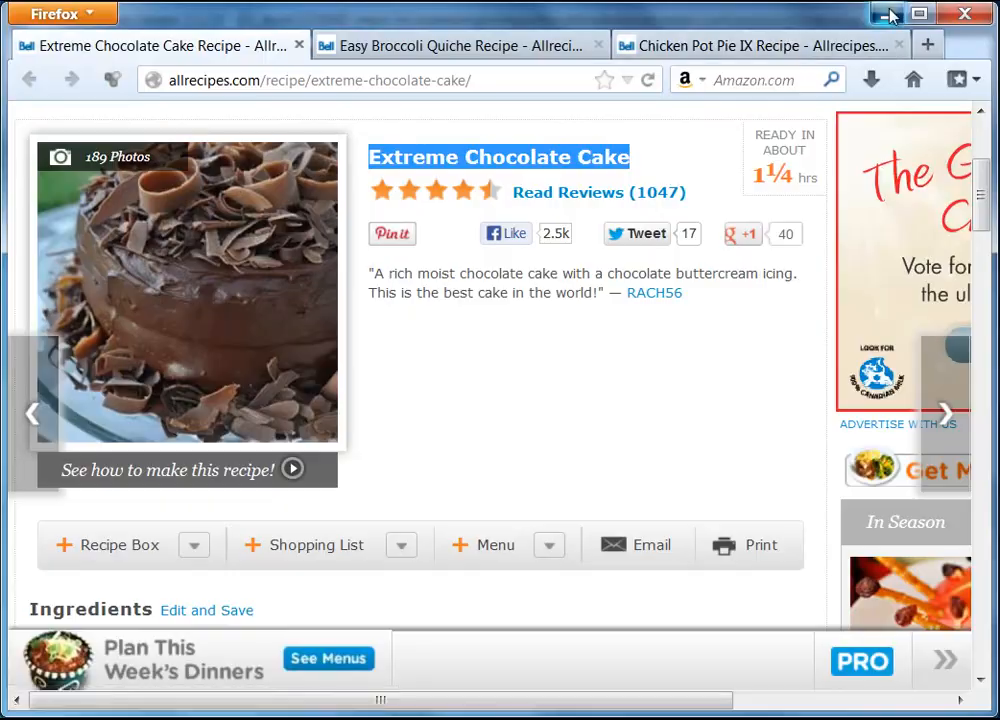
click(888, 14)
right_click(695, 402)
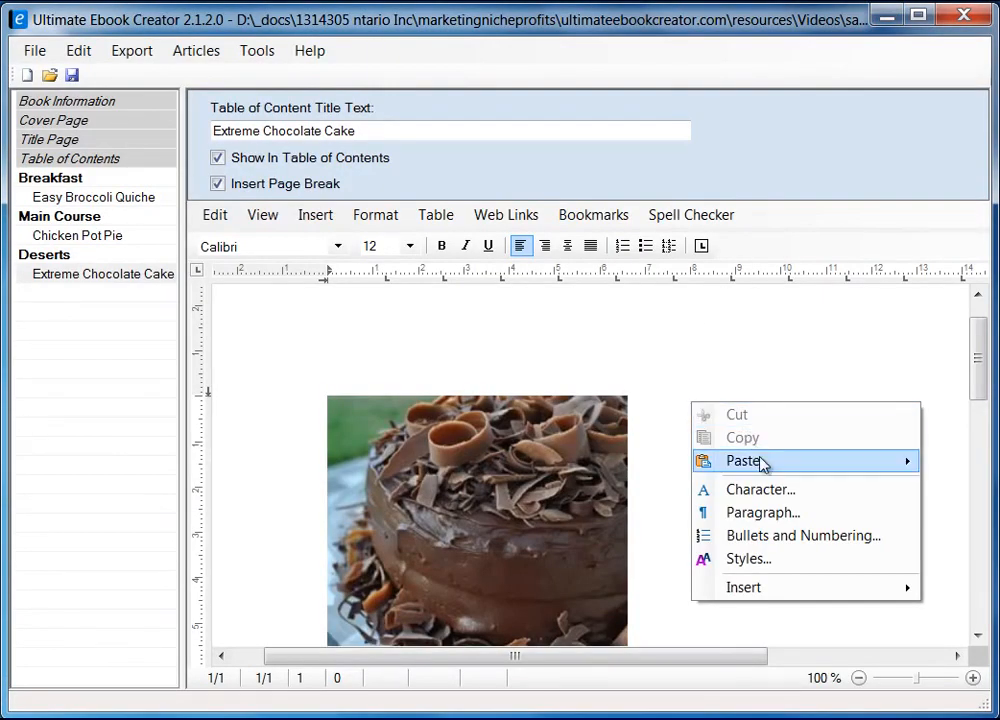
mouse_move(765, 461)
click(958, 485)
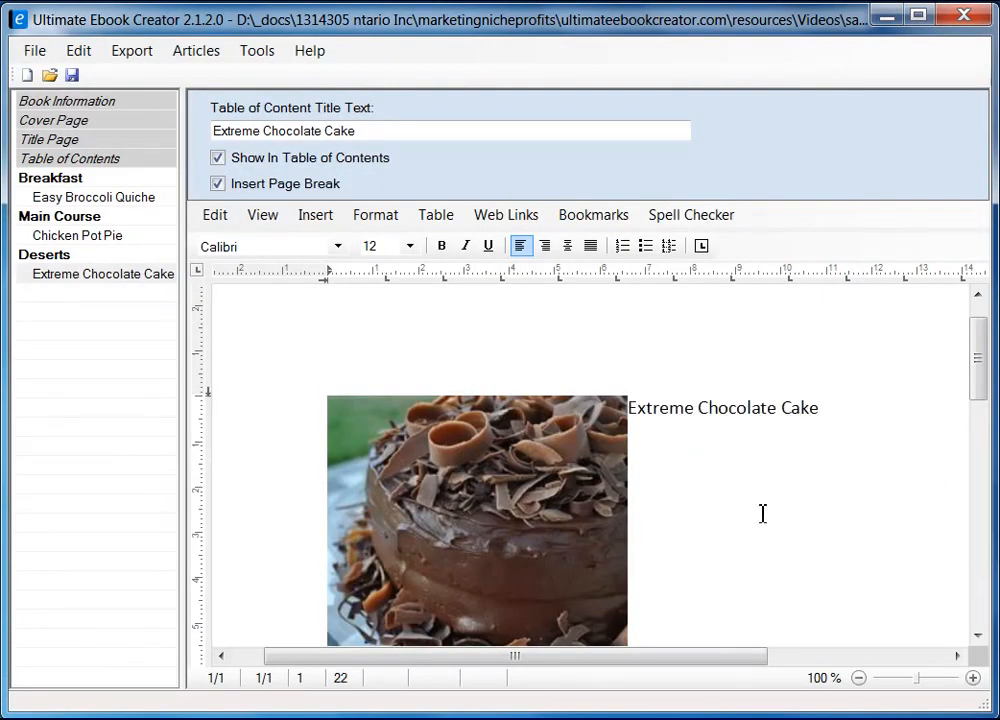
Set the photo's right spacing to 5 mm in Size and Distance
right_click(532, 508)
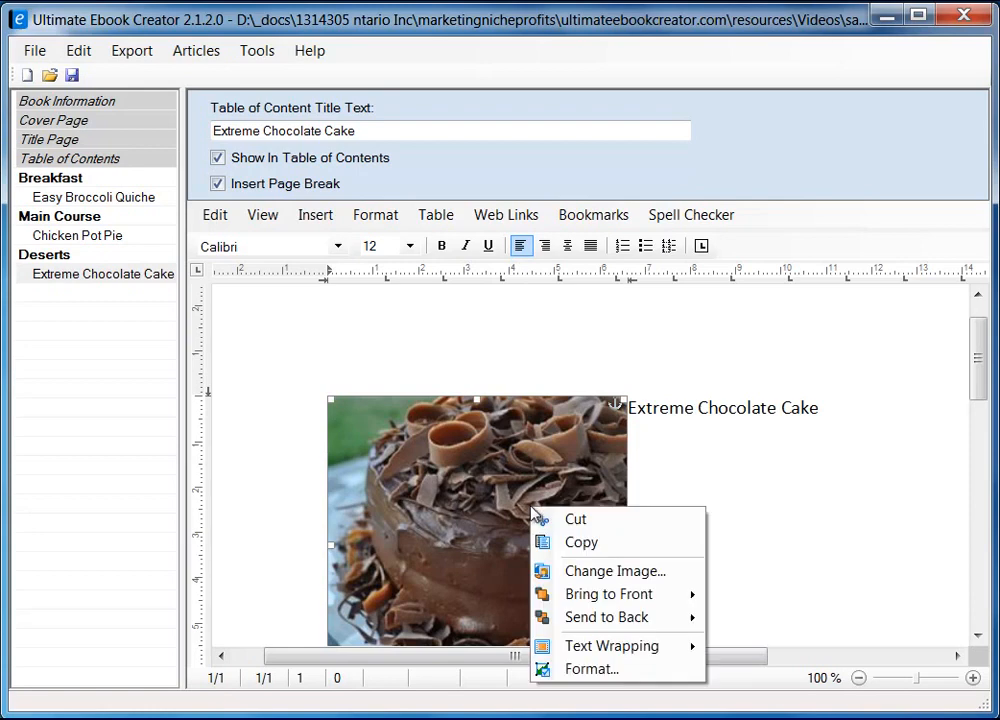
click(621, 670)
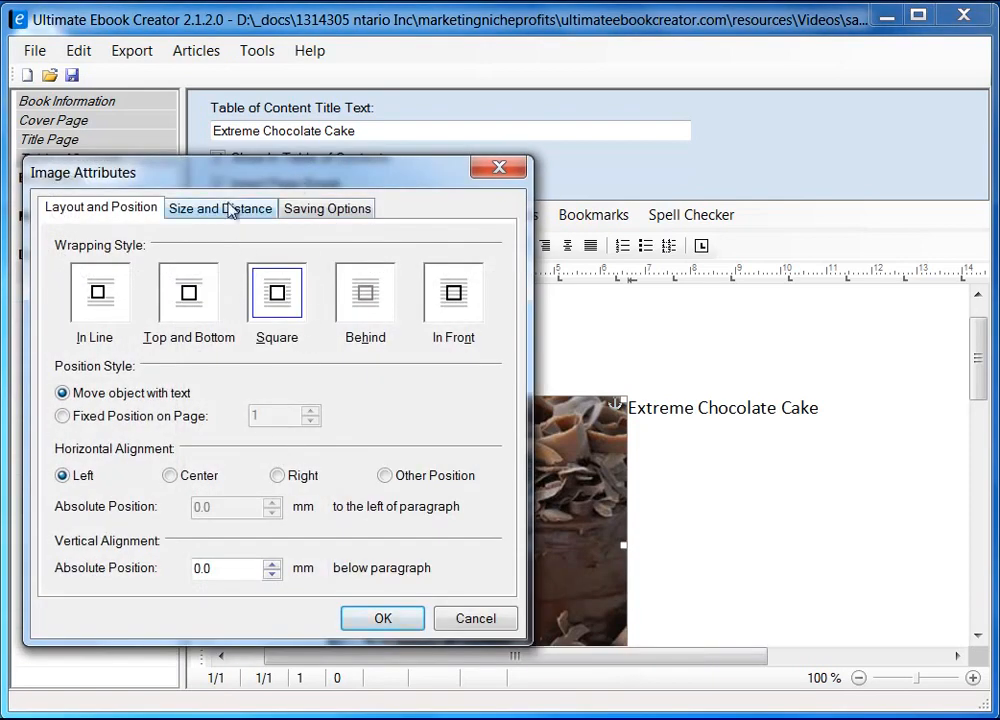
click(222, 208)
drag(430, 466, 272, 461)
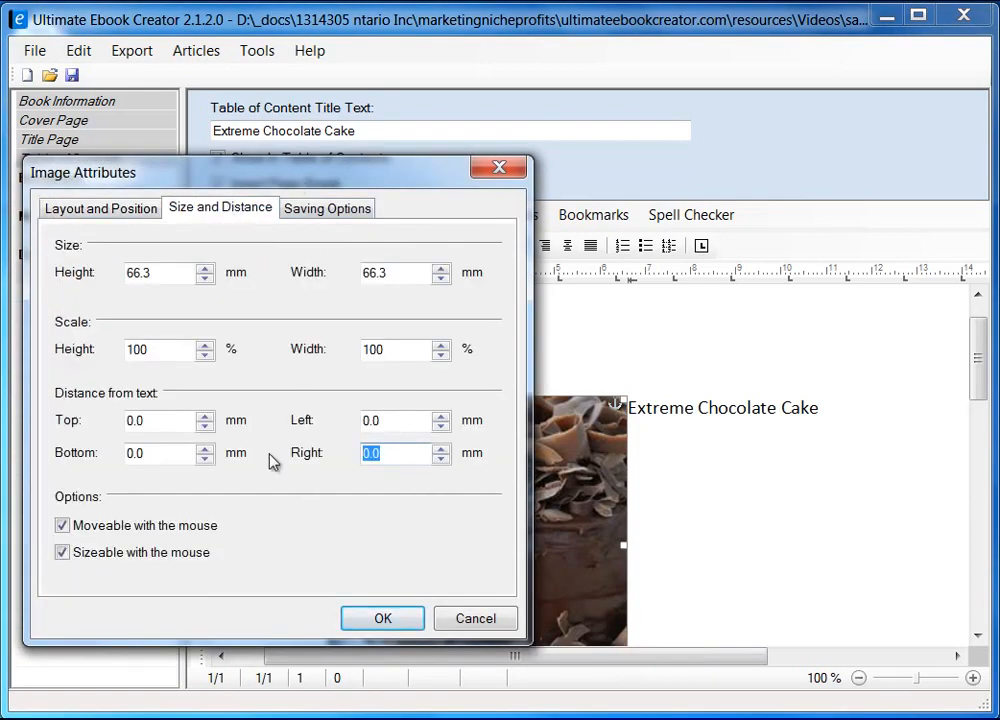
text(5)
click(387, 618)
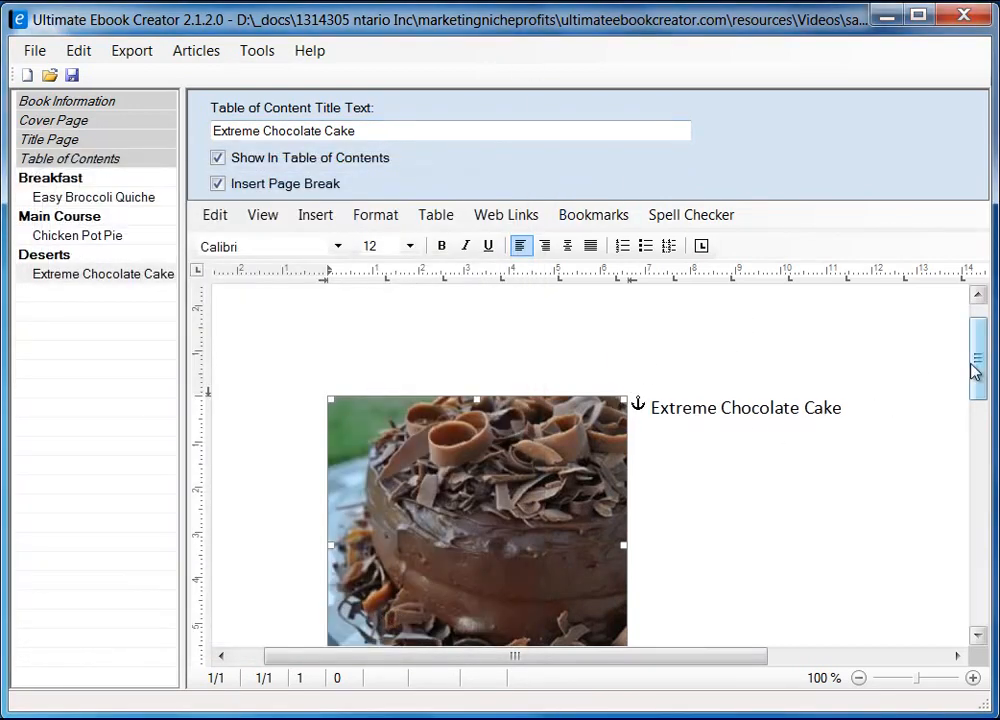
Add an 'Ingredient' line below the cake photo, then return to the Firefox recipe
scroll(975, 393, down, 2)
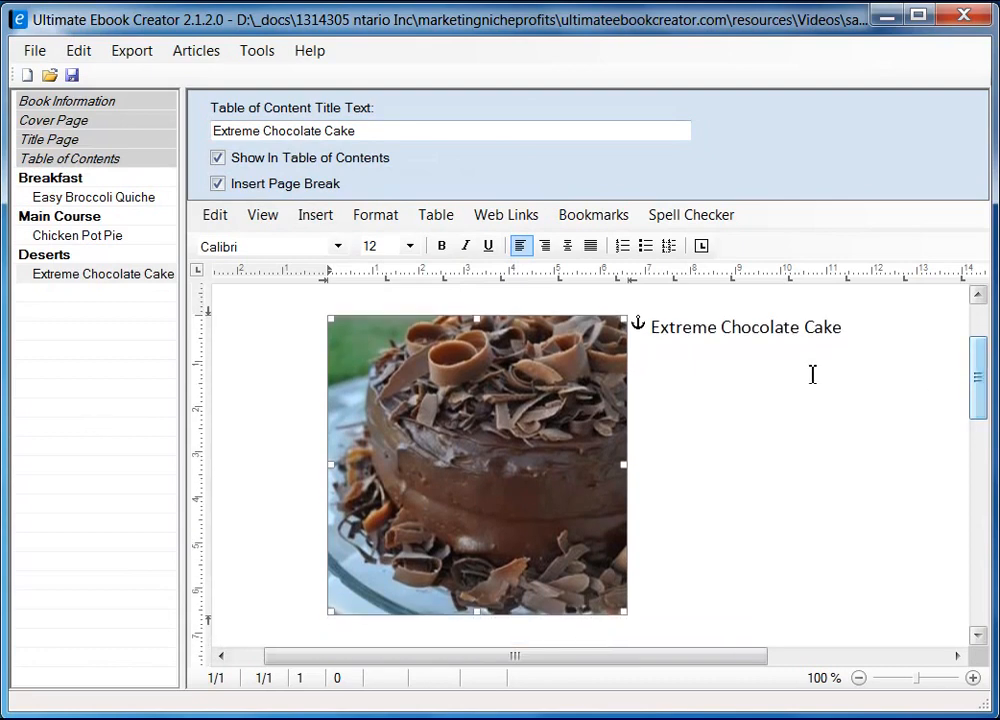
click(864, 342)
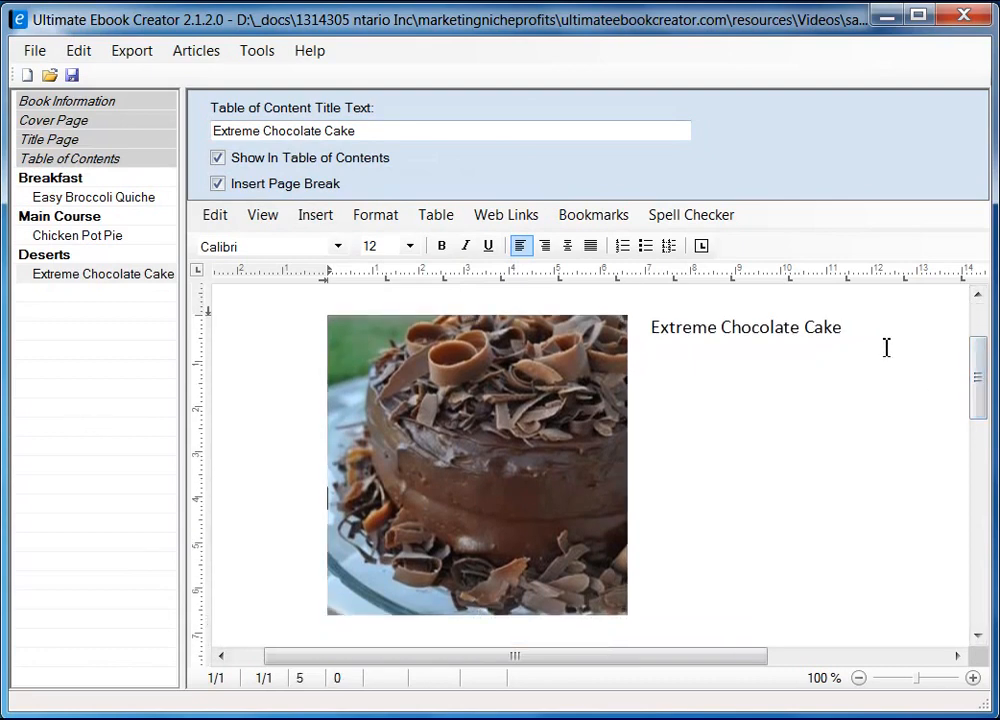
scroll(862, 371, down, 2)
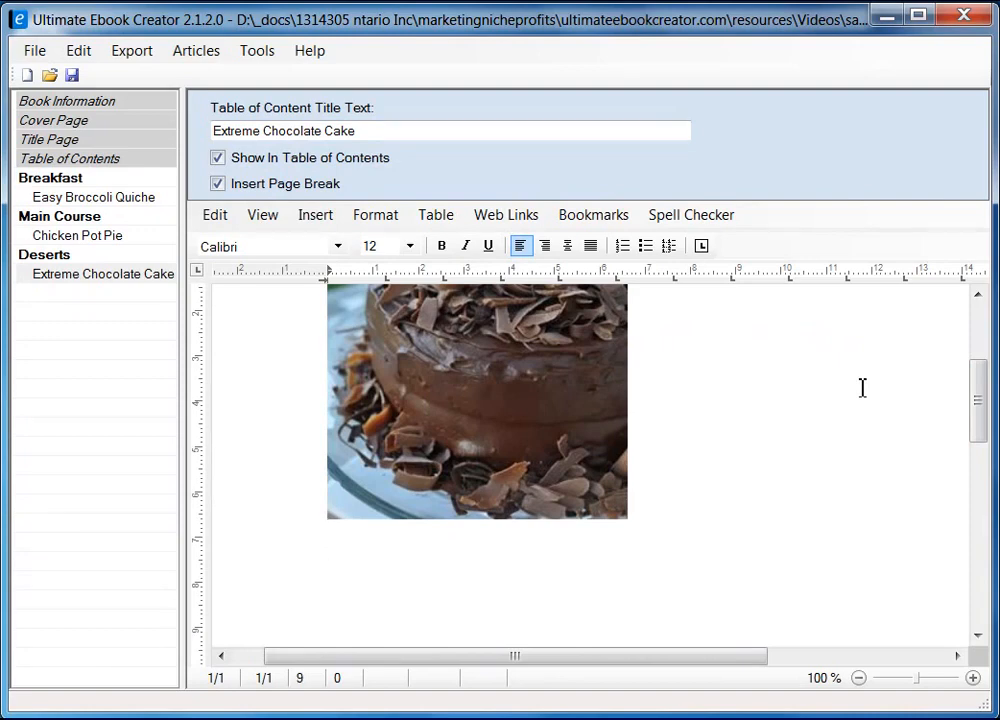
scroll(733, 395, up, 4)
scroll(585, 508, down, 5)
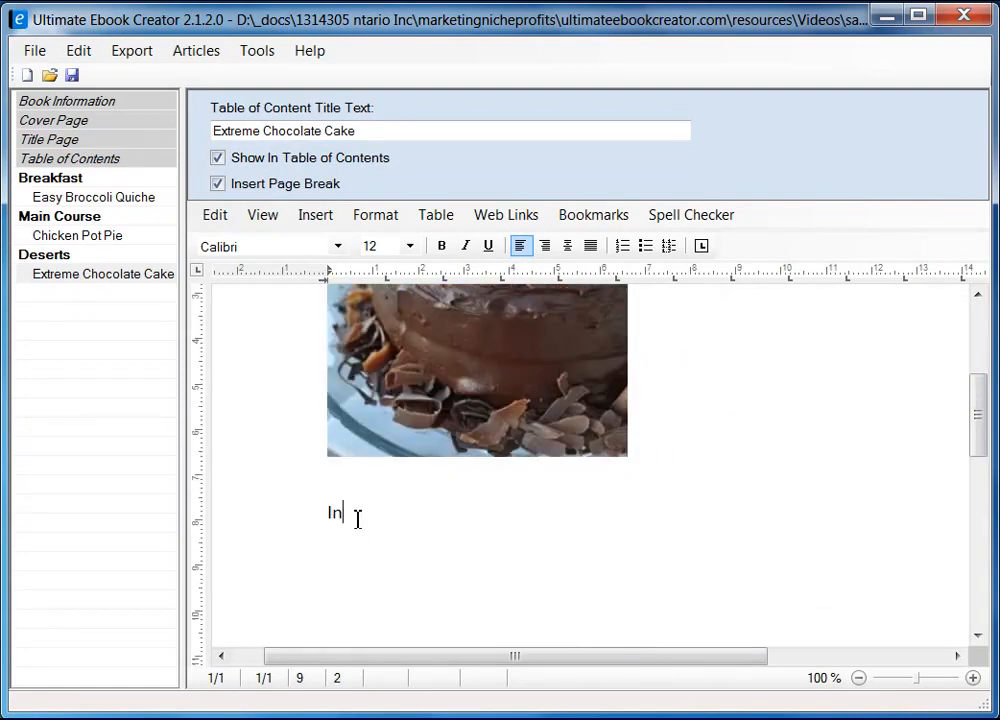
text(gredient)
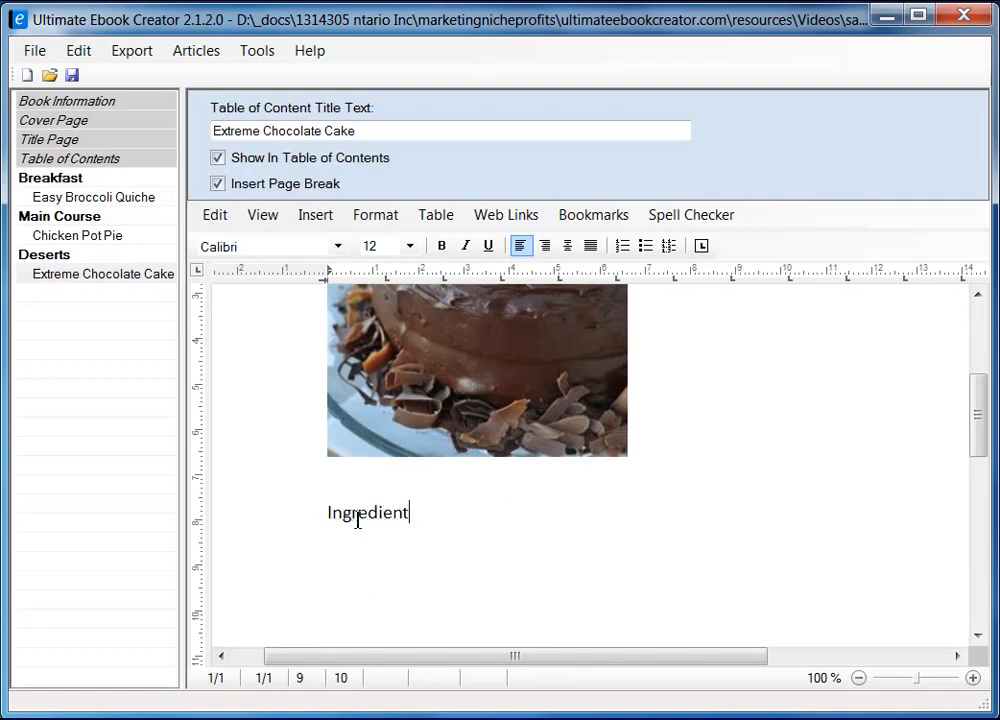
key(Return)
key(alt+Tab)
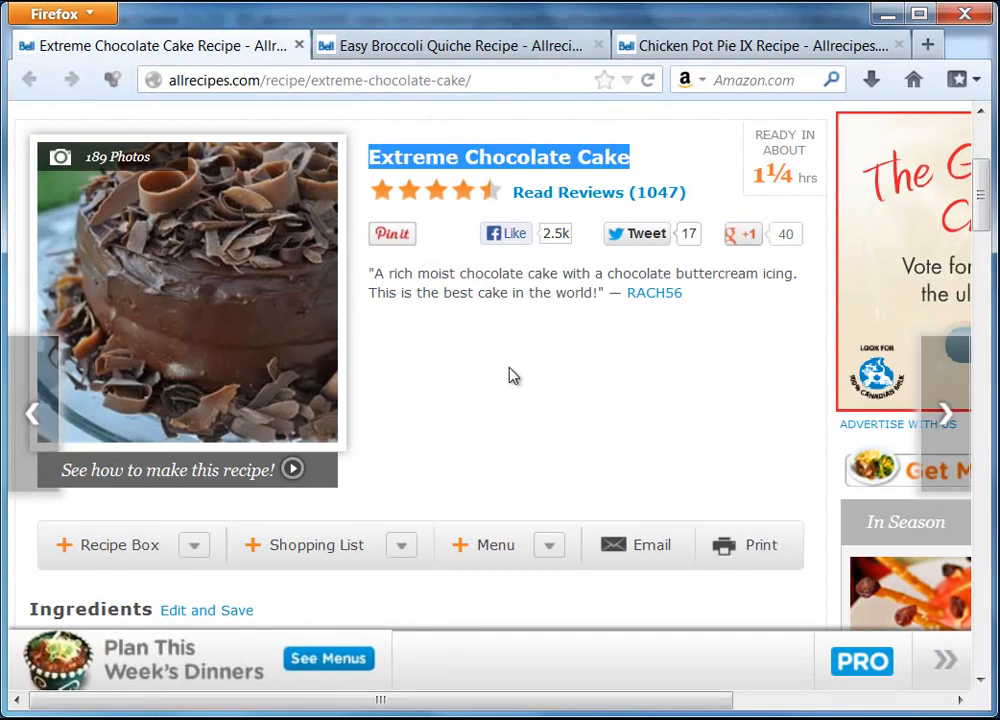
Copy the recipe quote 'A rich moist chocolate cake… best cake in the world!' from Firefox
drag(370, 276, 603, 303)
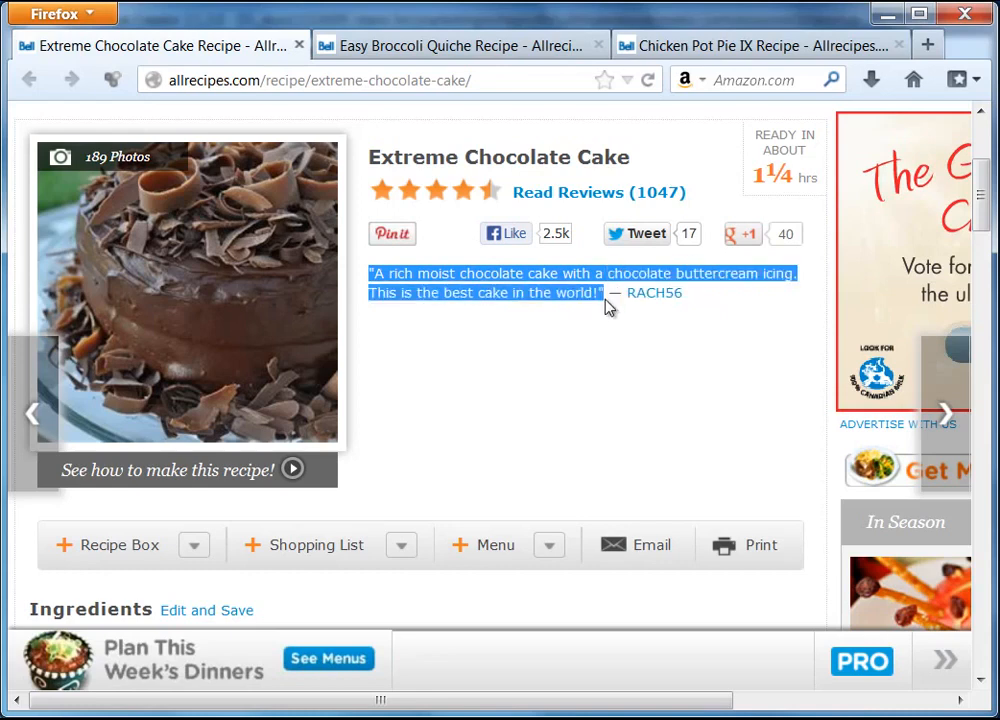
right_click(538, 292)
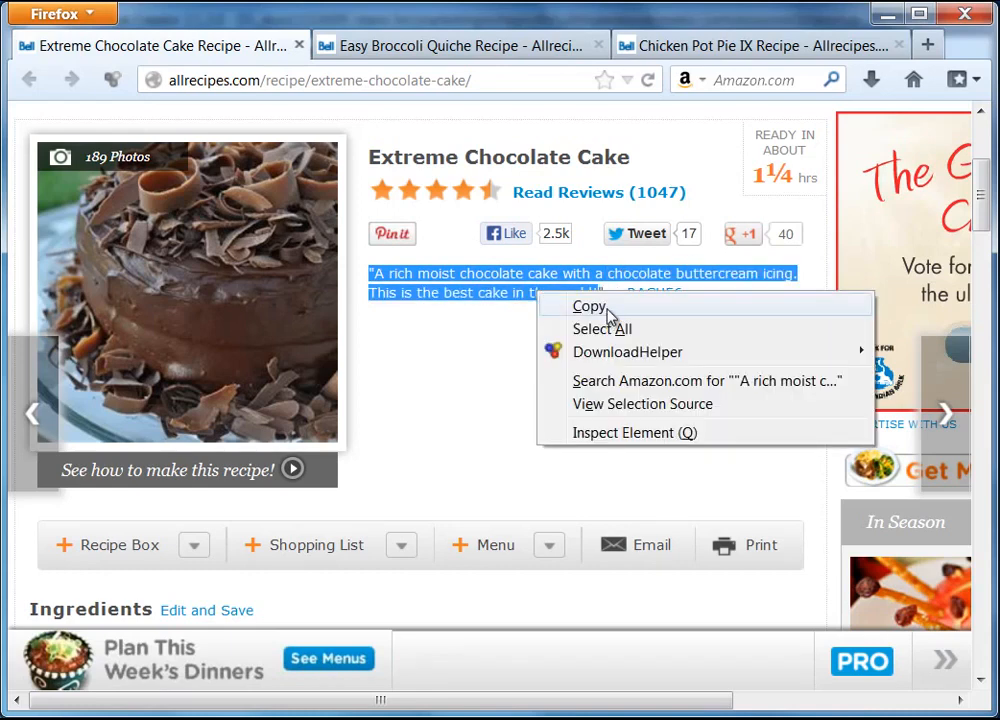
click(600, 307)
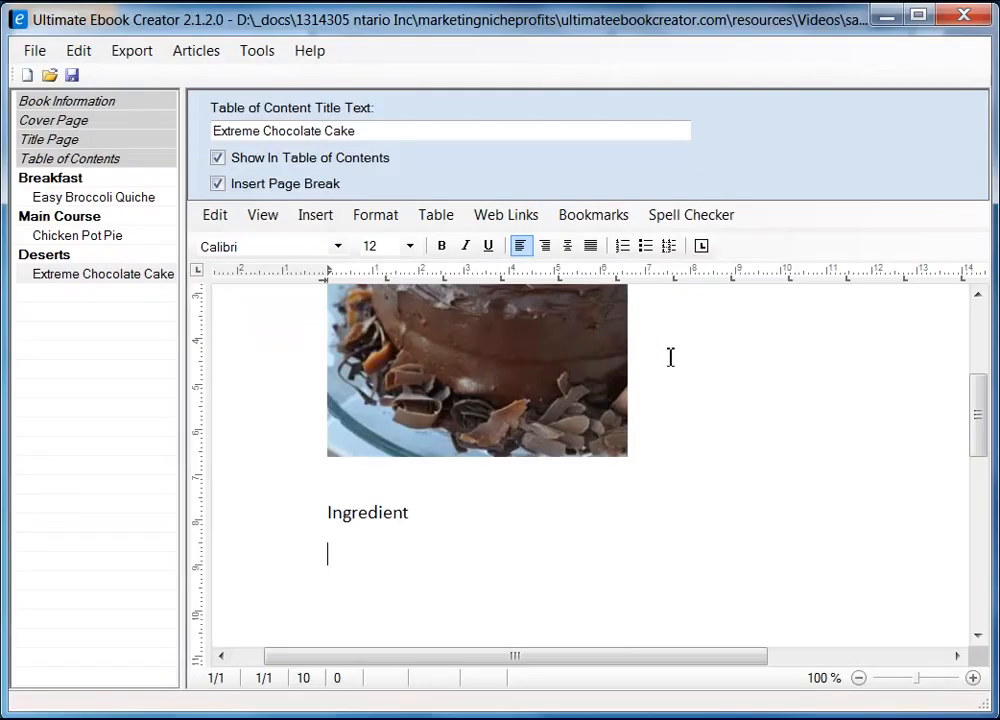
scroll(790, 453, up, 5)
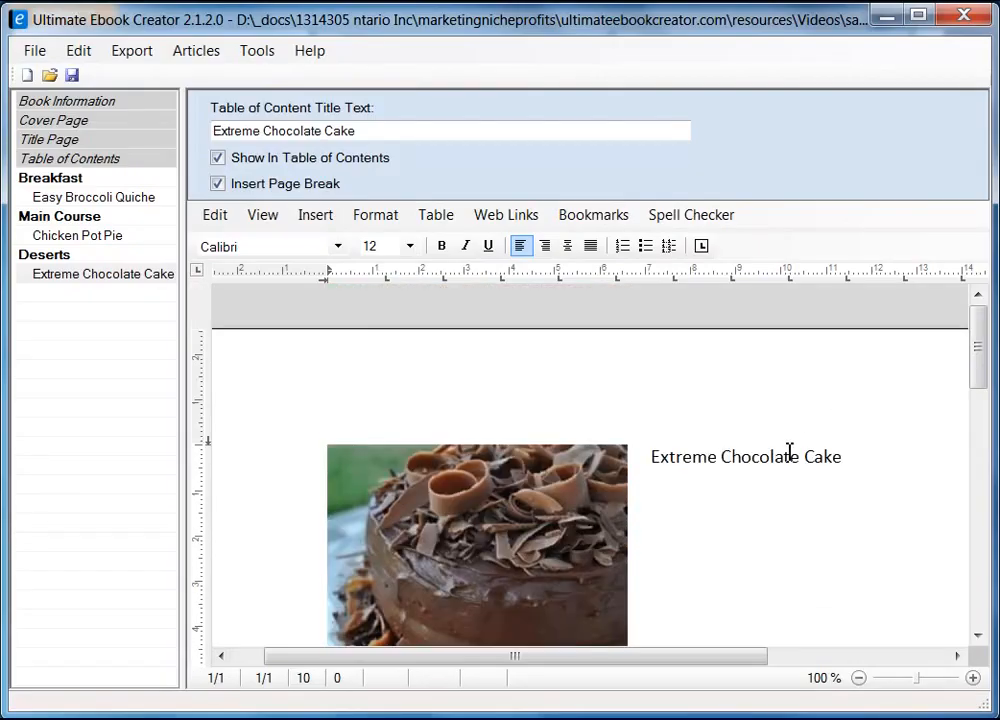
Paste the formatted quote after the cake title and change 'buttercream' to 'butter cream'
click(837, 475)
click(969, 459)
right_click(689, 517)
mouse_move(759, 583)
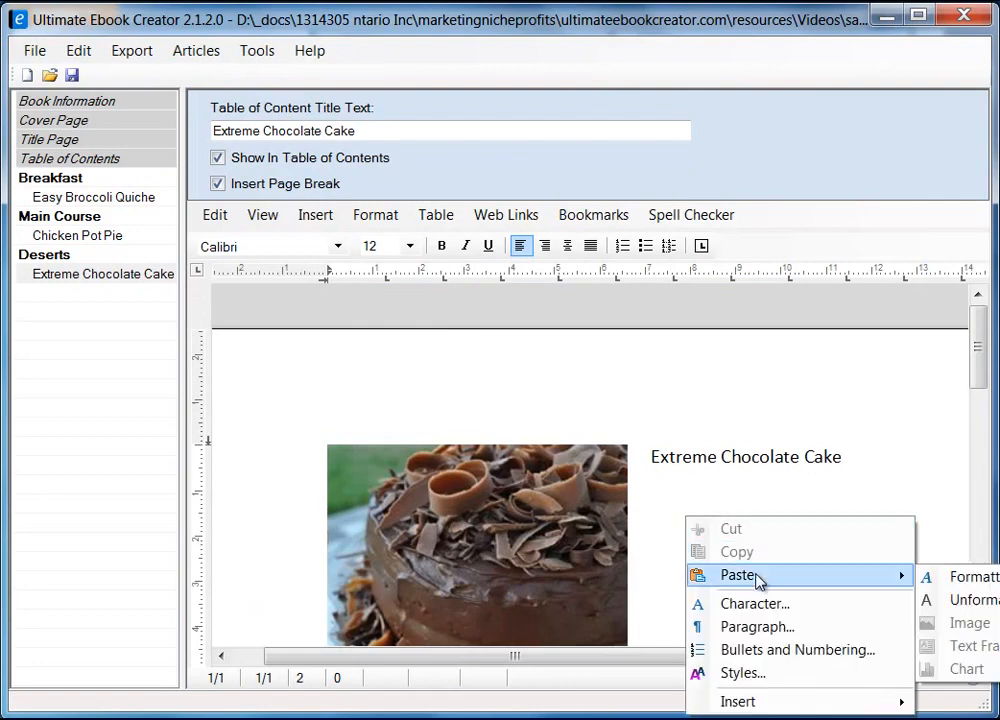
click(925, 578)
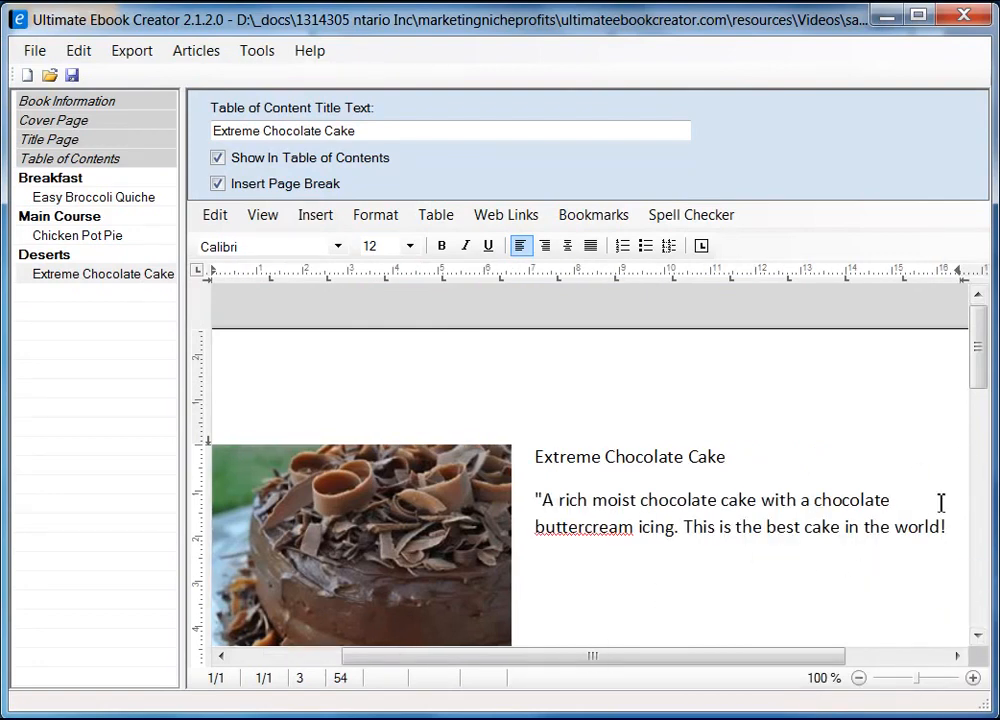
click(582, 530)
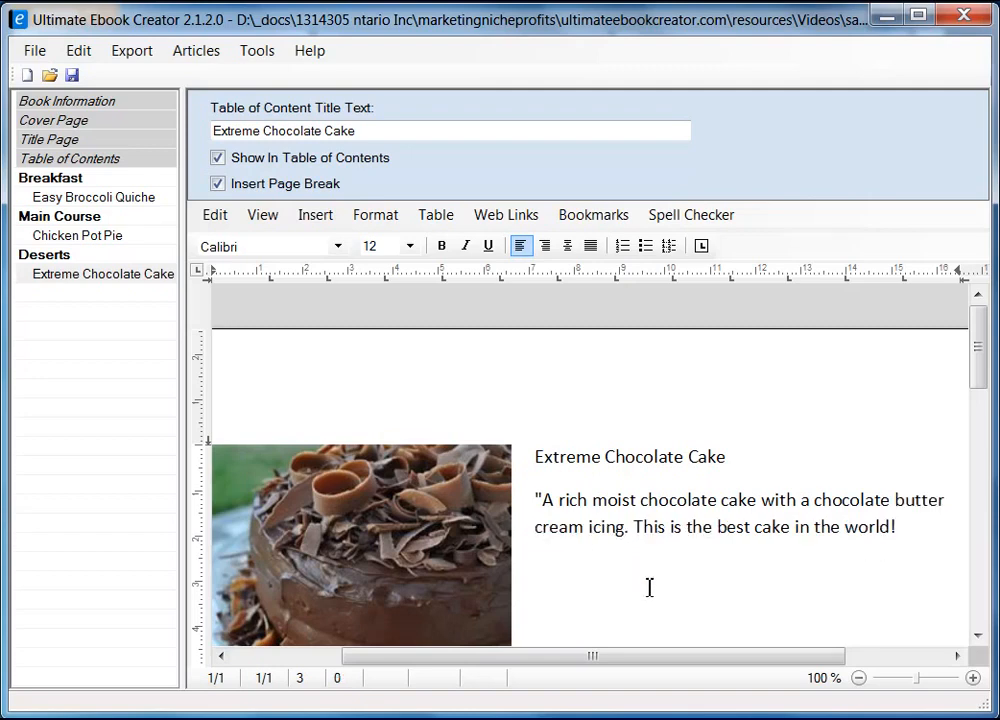
Make the whole quoted paragraph italic
drag(978, 368, 978, 392)
click(923, 477)
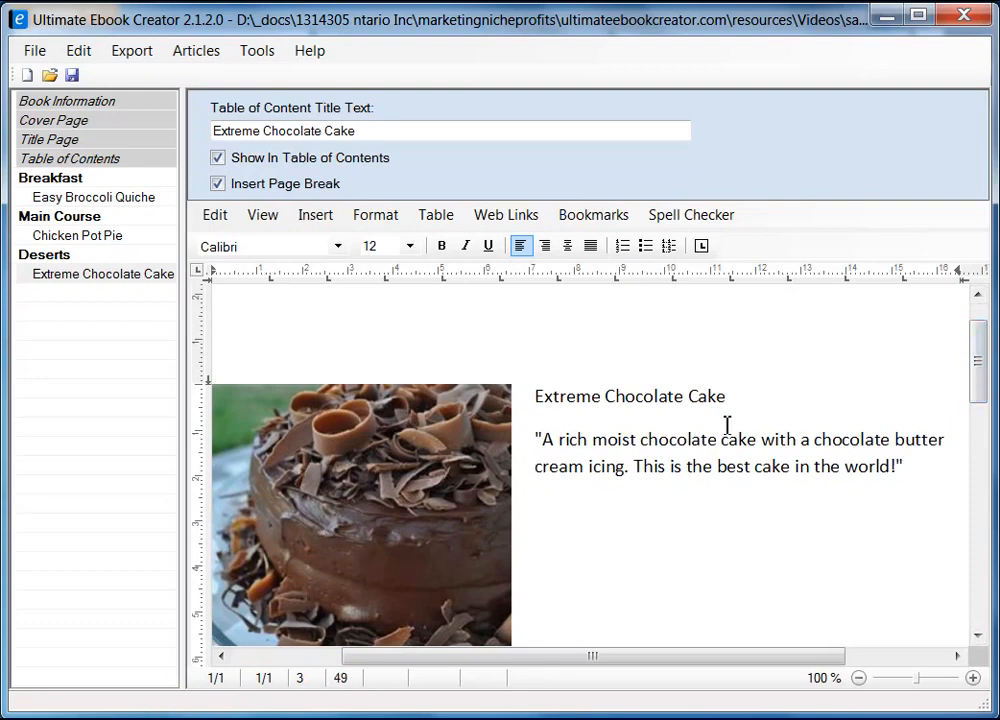
drag(537, 436, 923, 472)
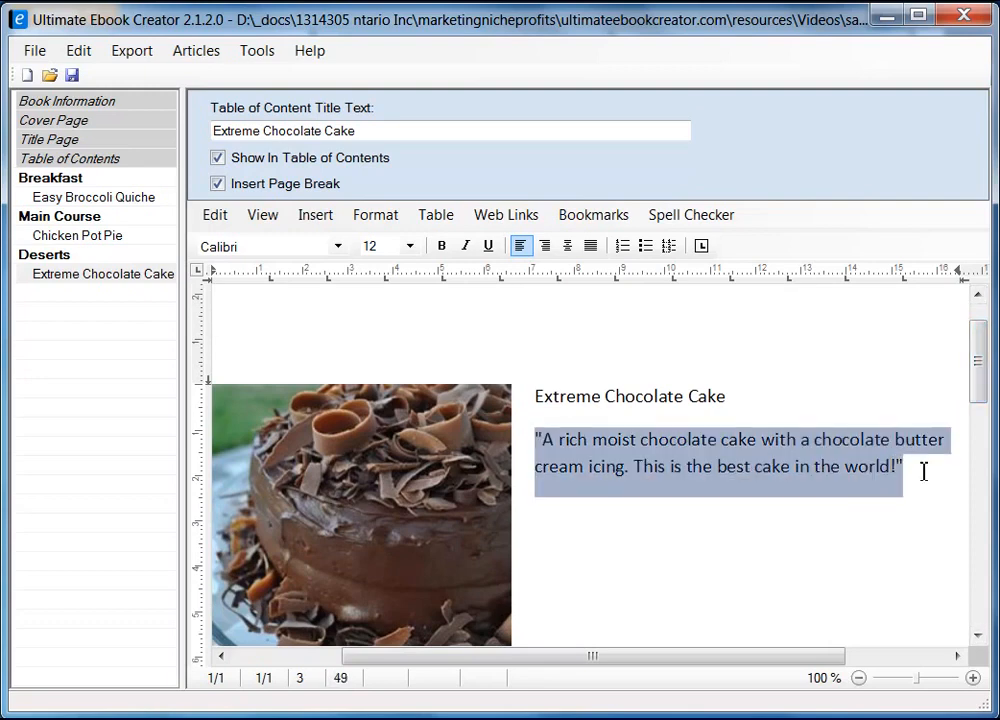
click(466, 247)
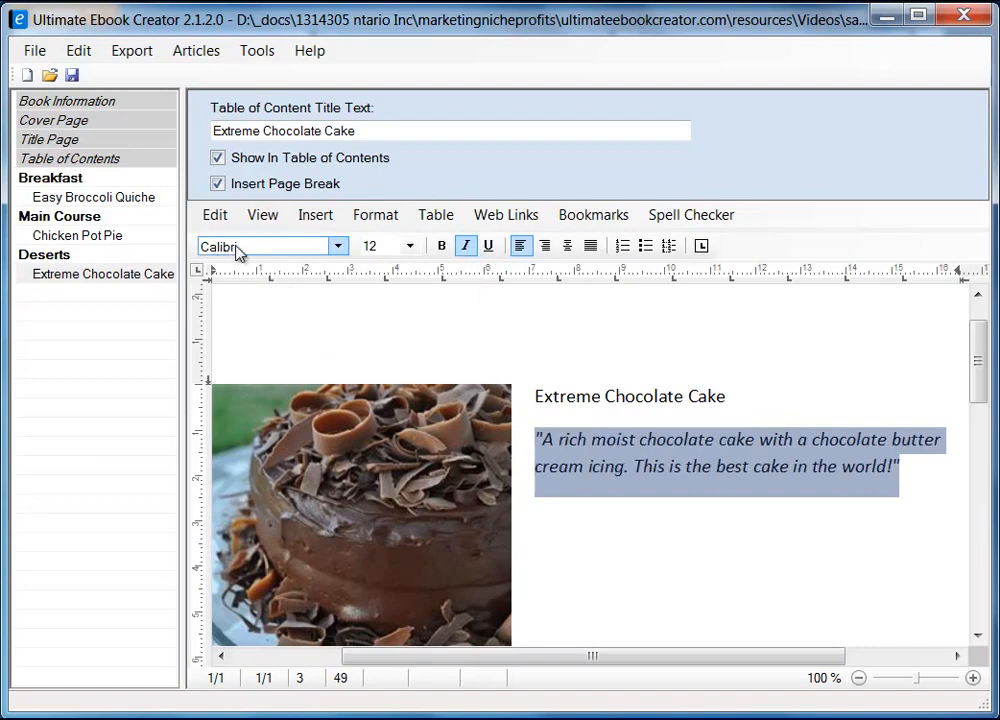
Apply the heading 2 style to the 'Extreme Chocolate Cake' title
drag(538, 396, 727, 396)
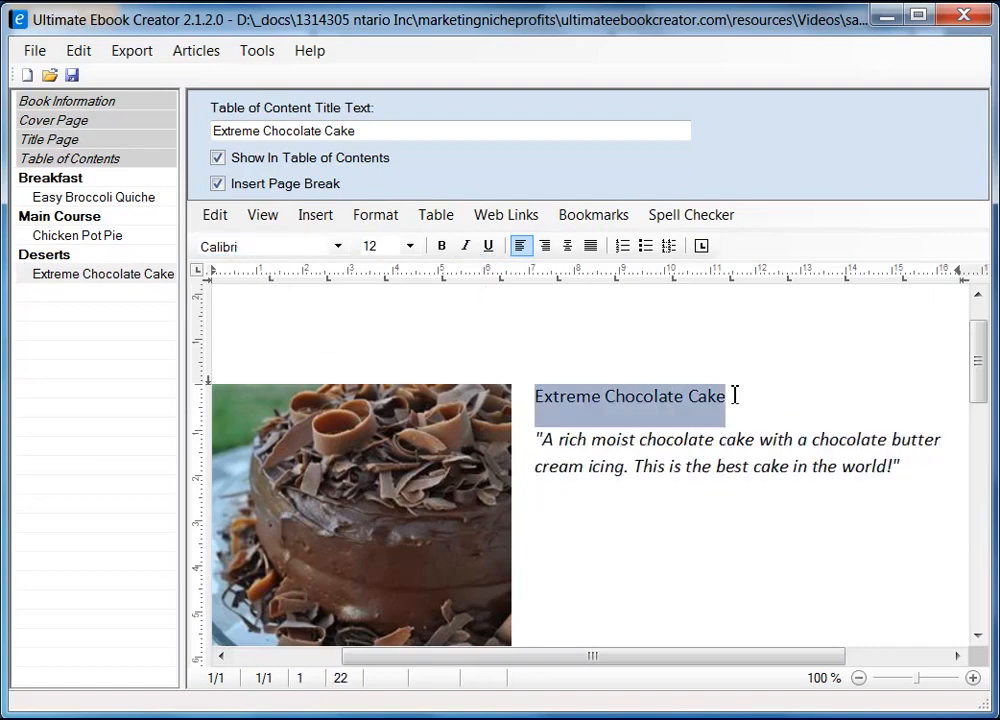
click(377, 217)
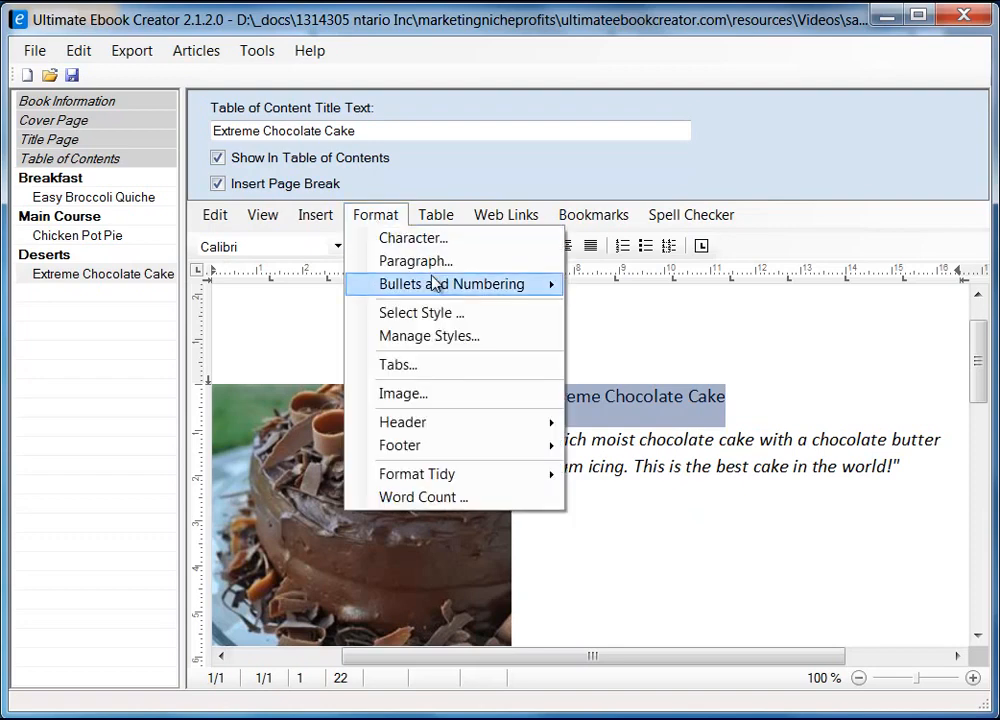
click(451, 314)
click(365, 314)
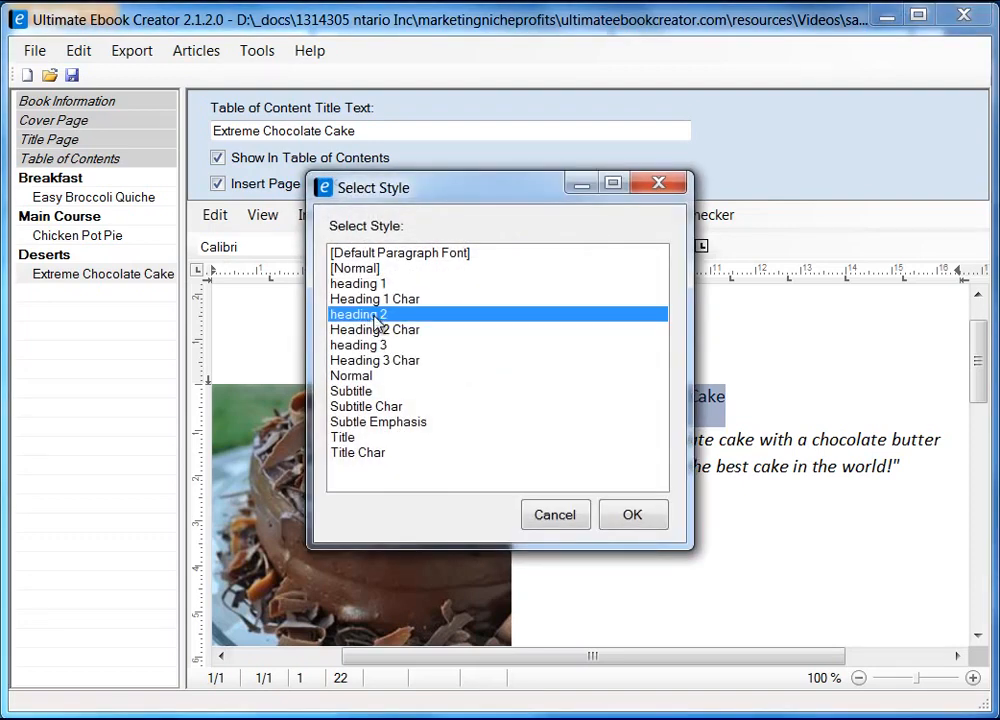
click(631, 513)
click(760, 528)
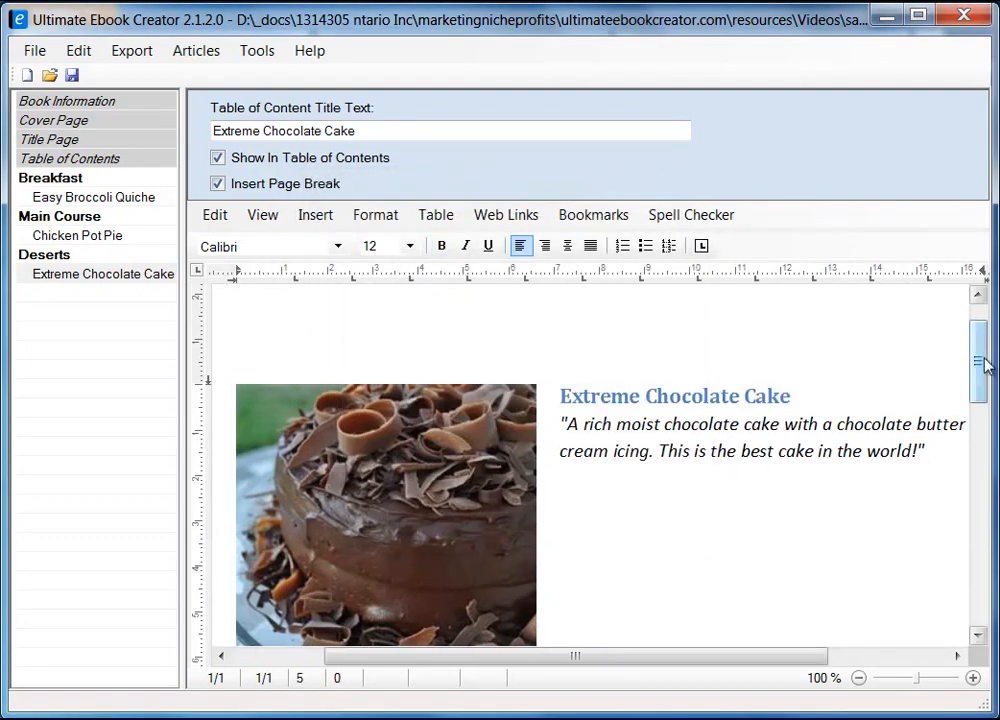
Remove the blank lines between the cake photo and Ingredient
drag(981, 366, 978, 455)
click(361, 393)
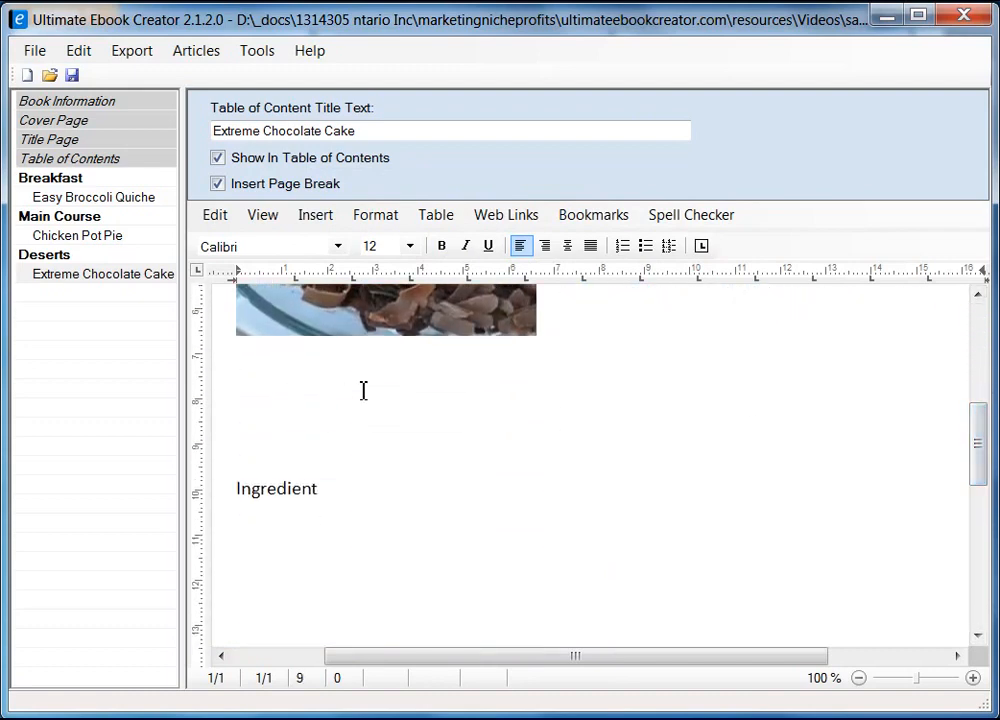
key(Delete)
key(Delete)
key(Delete)
key(Delete)
key(Return)
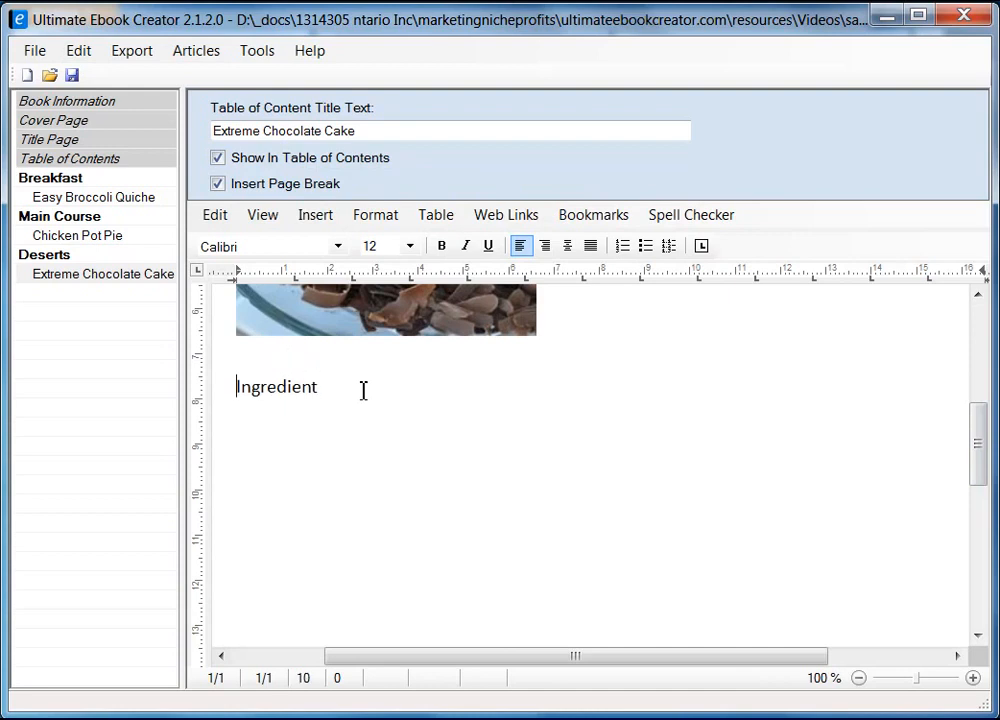
click(374, 391)
Copy the line 'Original recipe makes 1 - 4 layer 9 inch cake' from the Firefox recipe
key(alt+Tab)
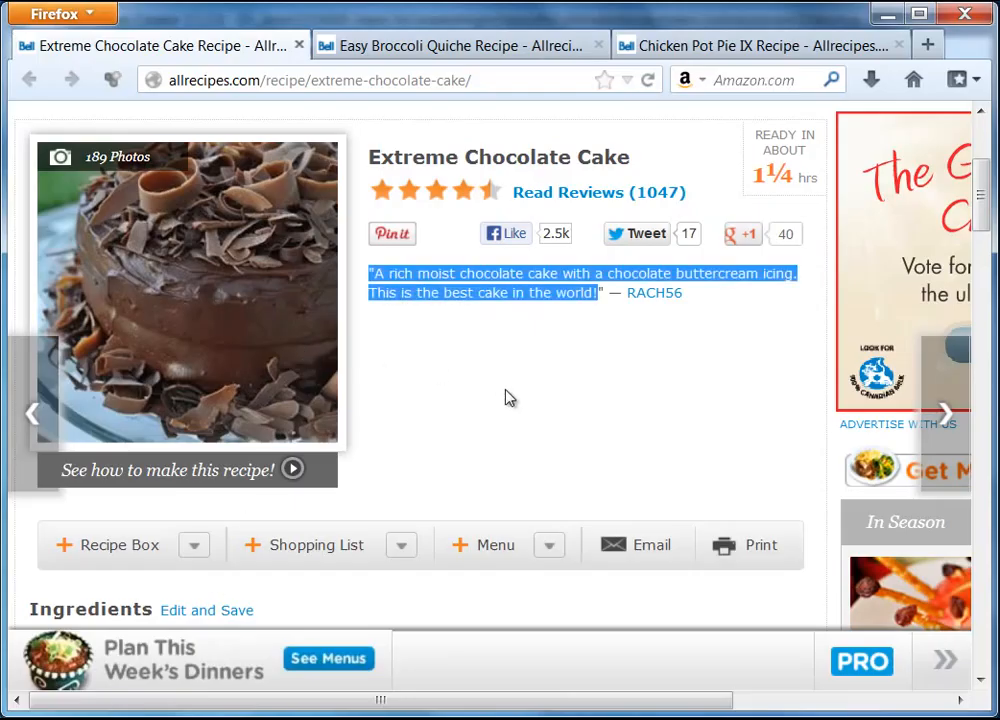
scroll(505, 398, down, 4)
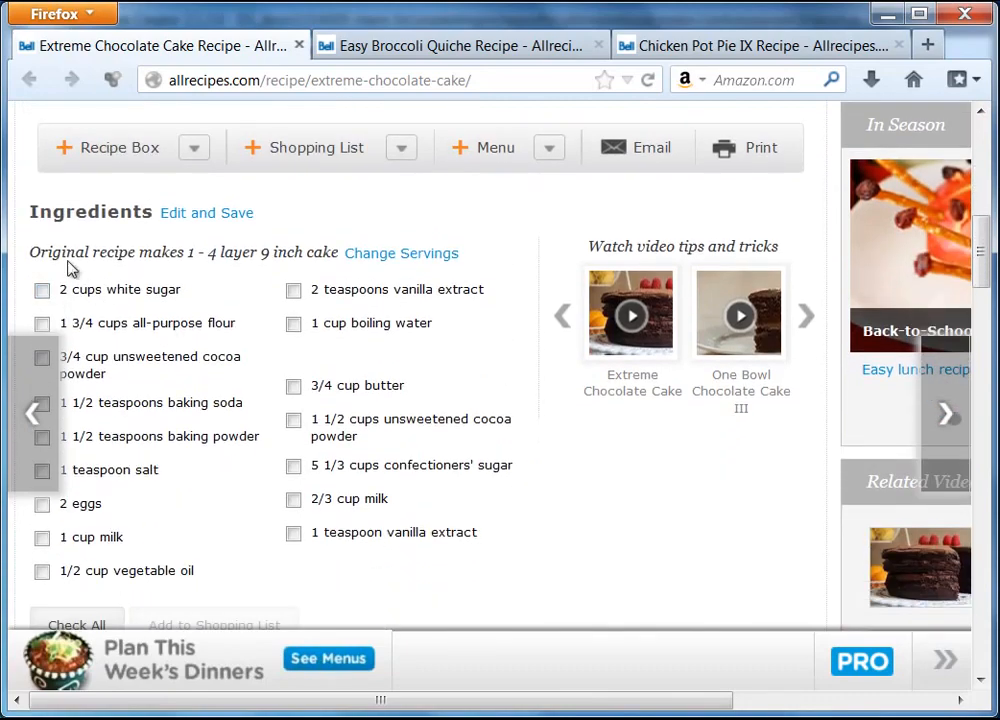
drag(28, 252, 188, 248)
click(188, 248)
drag(42, 260, 203, 261)
click(60, 261)
drag(33, 257, 328, 260)
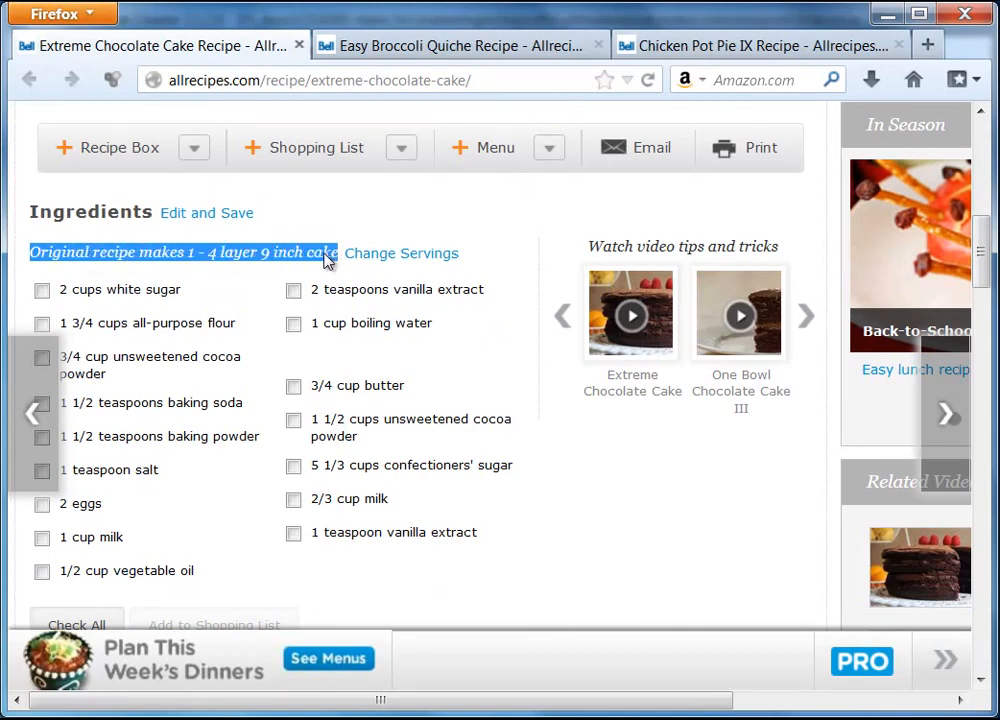
right_click(328, 260)
click(345, 270)
click(887, 14)
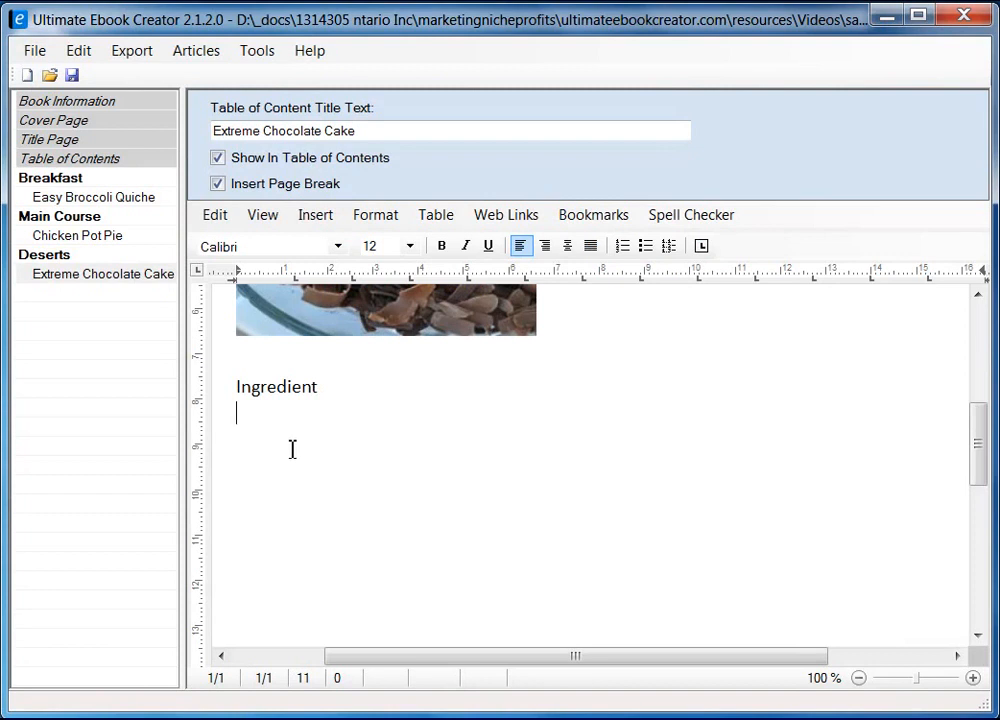
Paste 'Original recipe makes 1 - 4 layer 9 inch cake' as unformatted text under Ingredient and italicize it
right_click(274, 417)
mouse_move(405, 478)
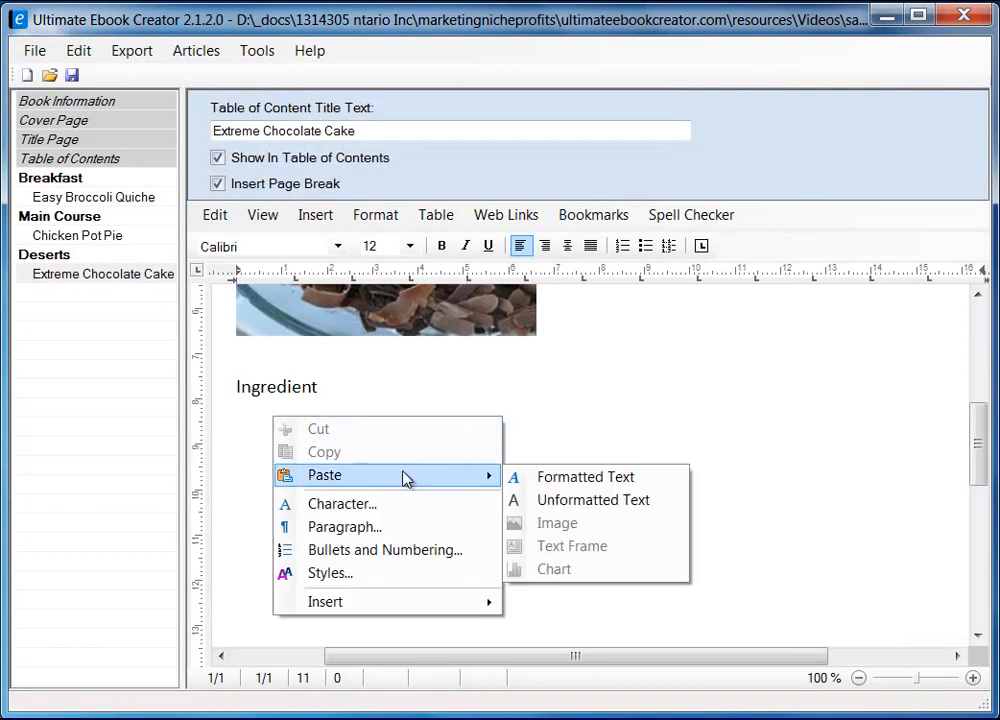
click(585, 501)
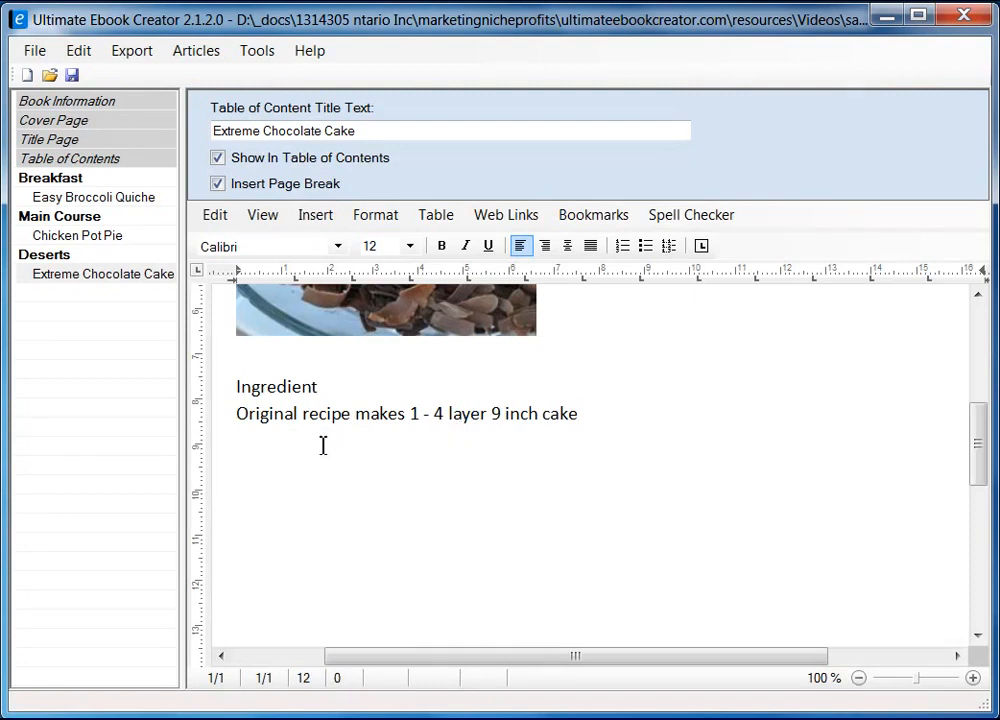
triple_click(580, 414)
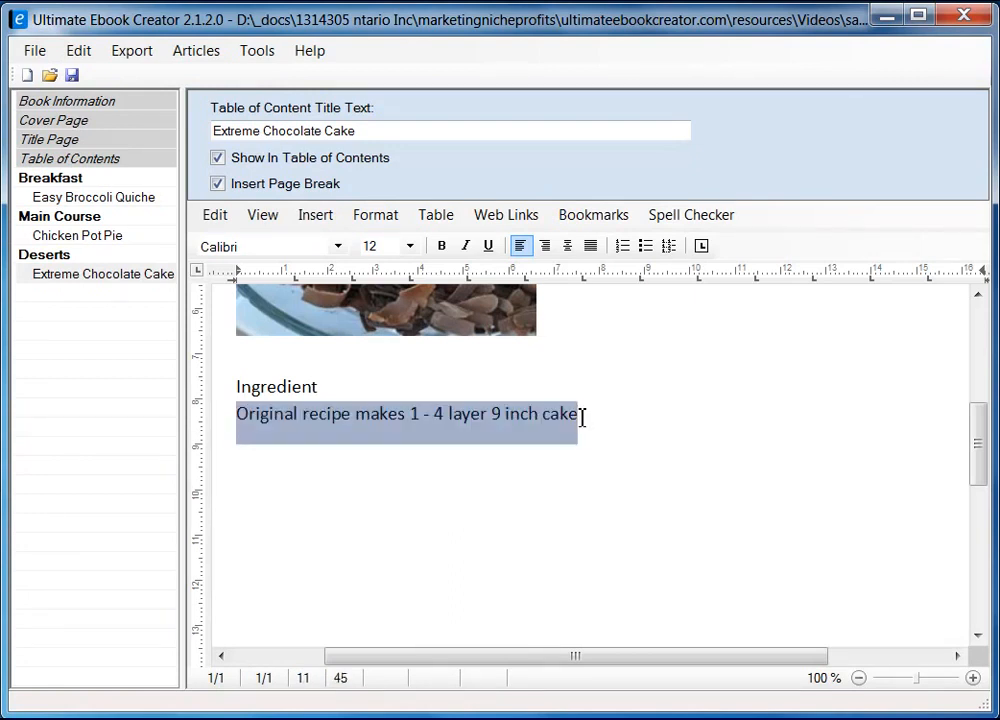
click(465, 246)
Select the first column of ingredients on the Firefox recipe page
click(284, 478)
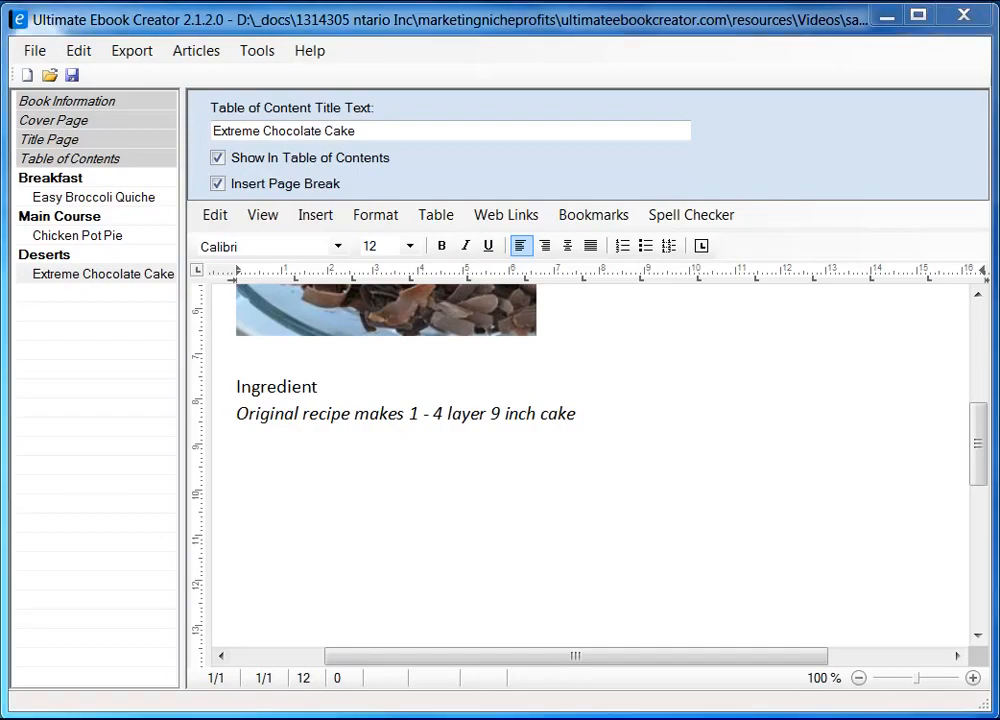
key(alt+Tab)
drag(60, 292, 200, 576)
Copy the selected ingredients and paste them into the ebook page as a bulleted list
right_click(145, 291)
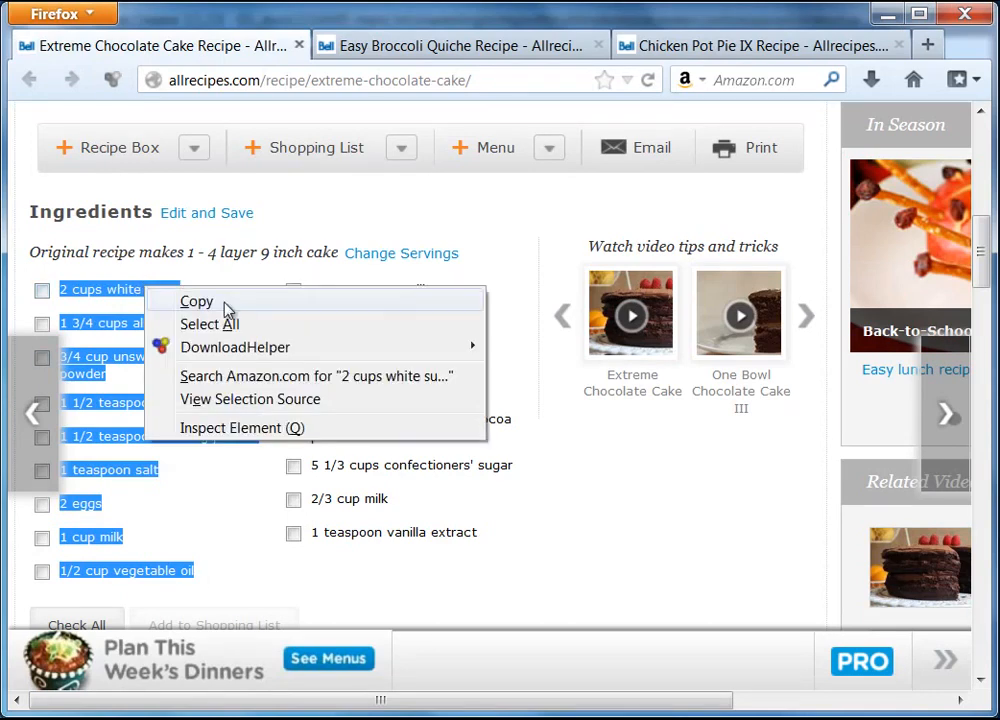
click(223, 302)
click(888, 14)
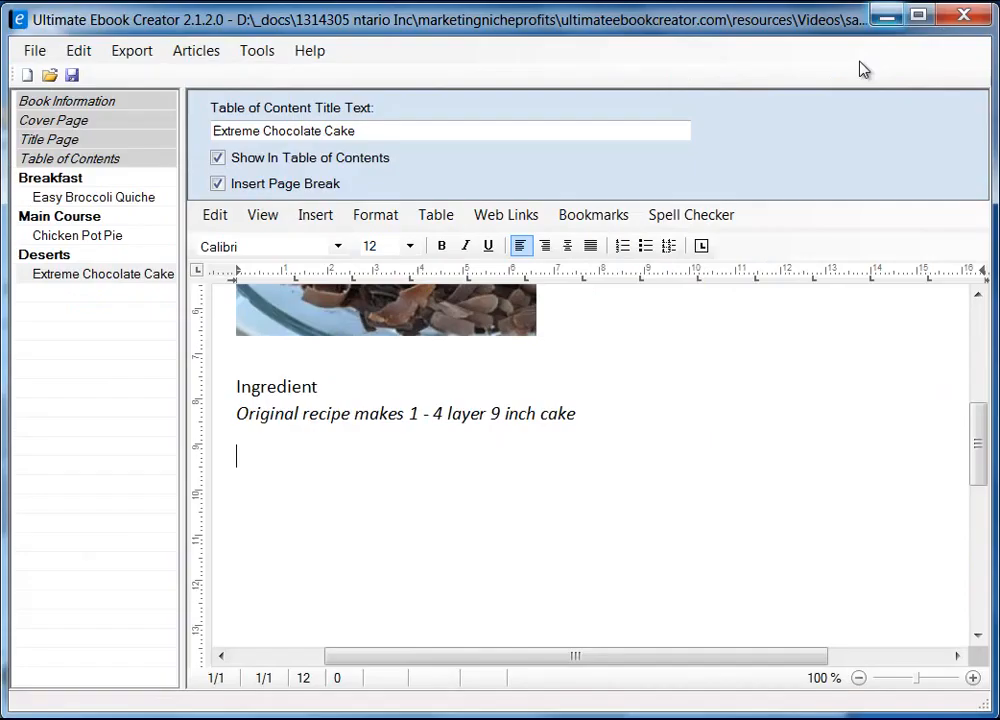
key(ctrl+v)
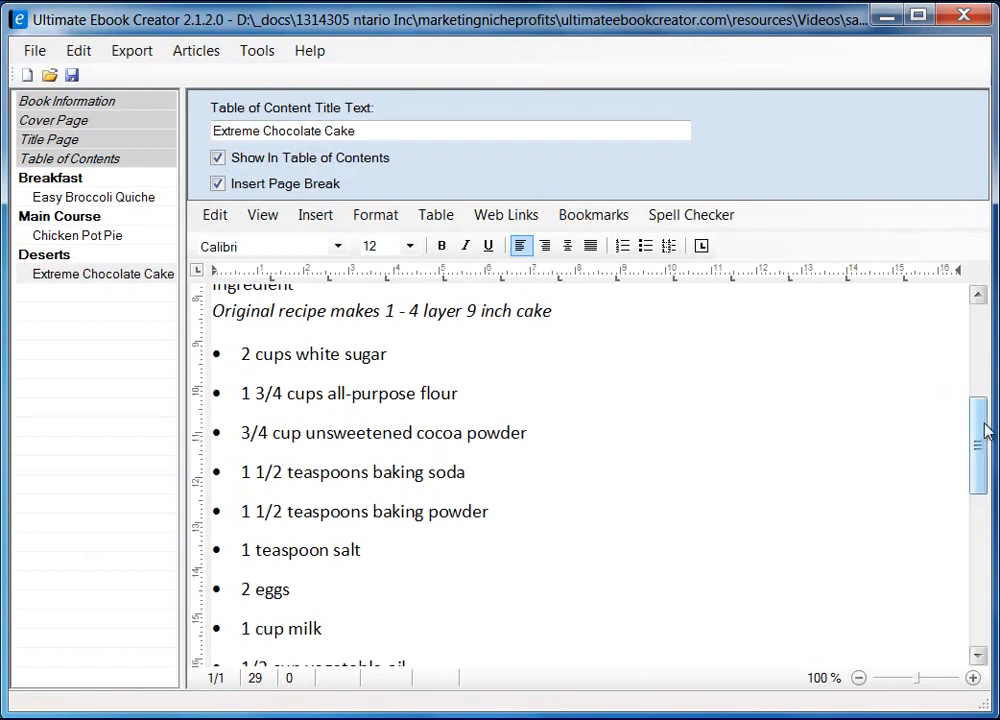
drag(975, 446, 975, 595)
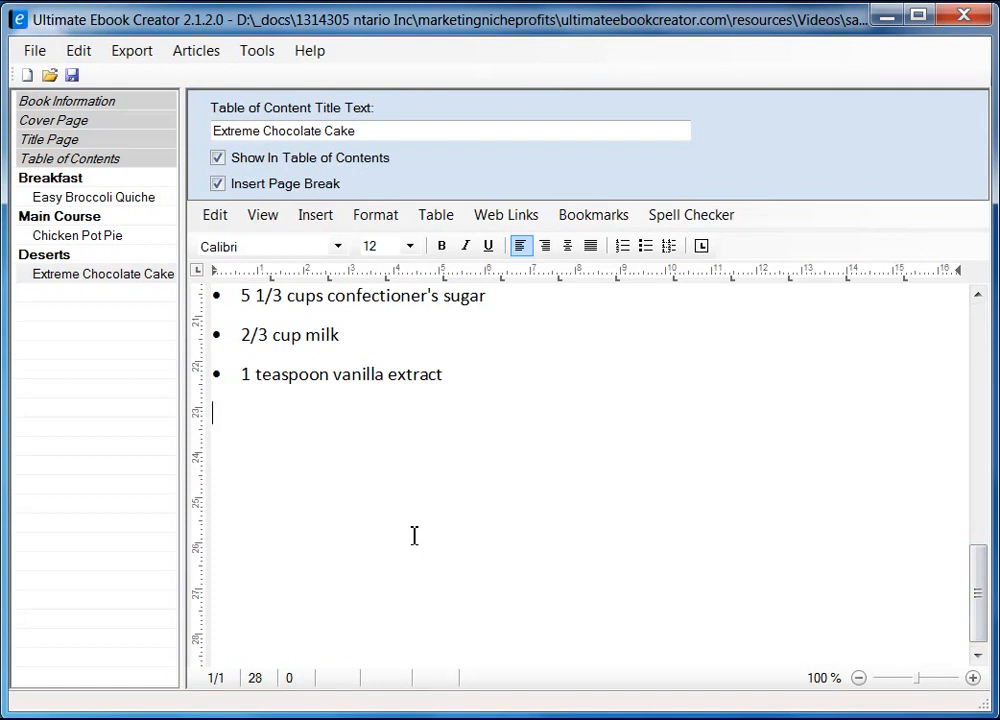
Add a 'Directions' line below the ingredients, then scroll the Firefox recipe to its directions
key(Return)
text(Directions)
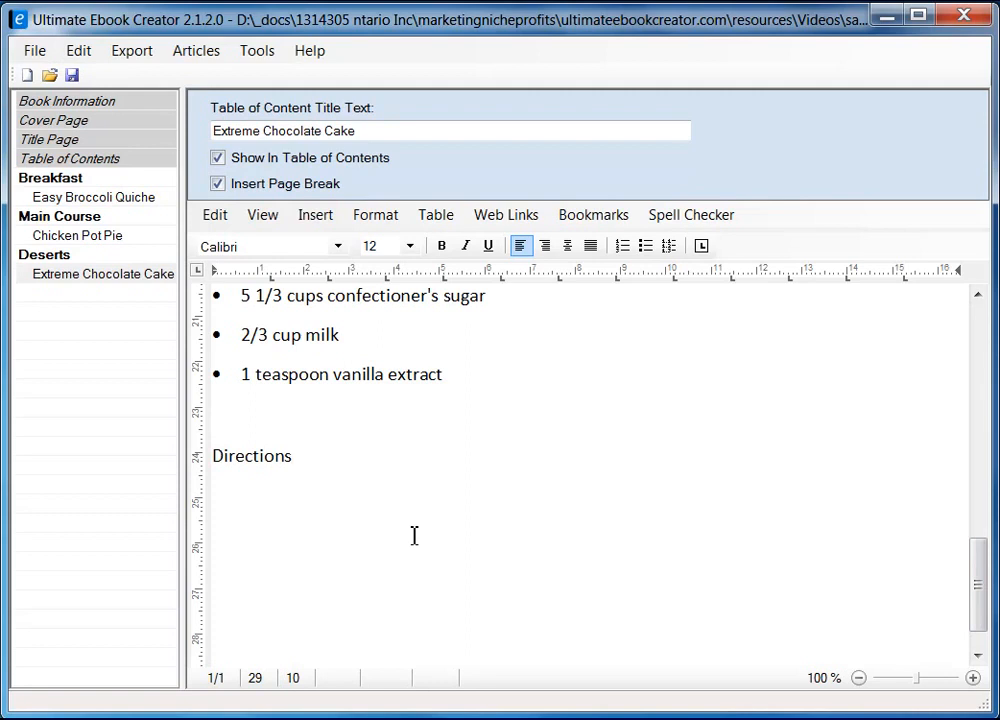
key(Return)
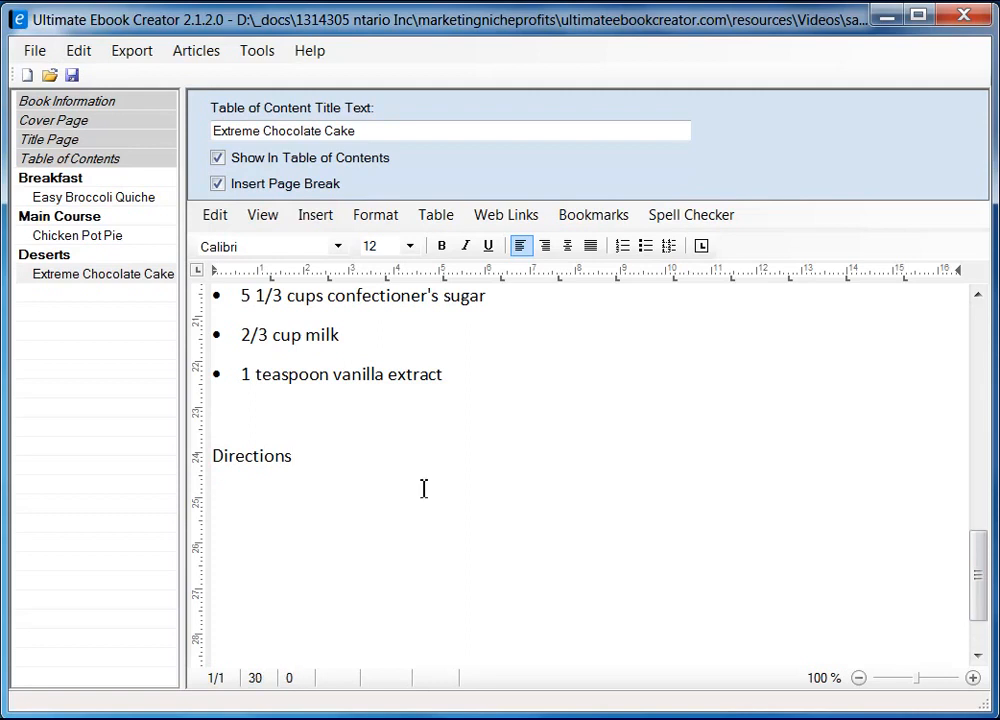
key(alt+Tab)
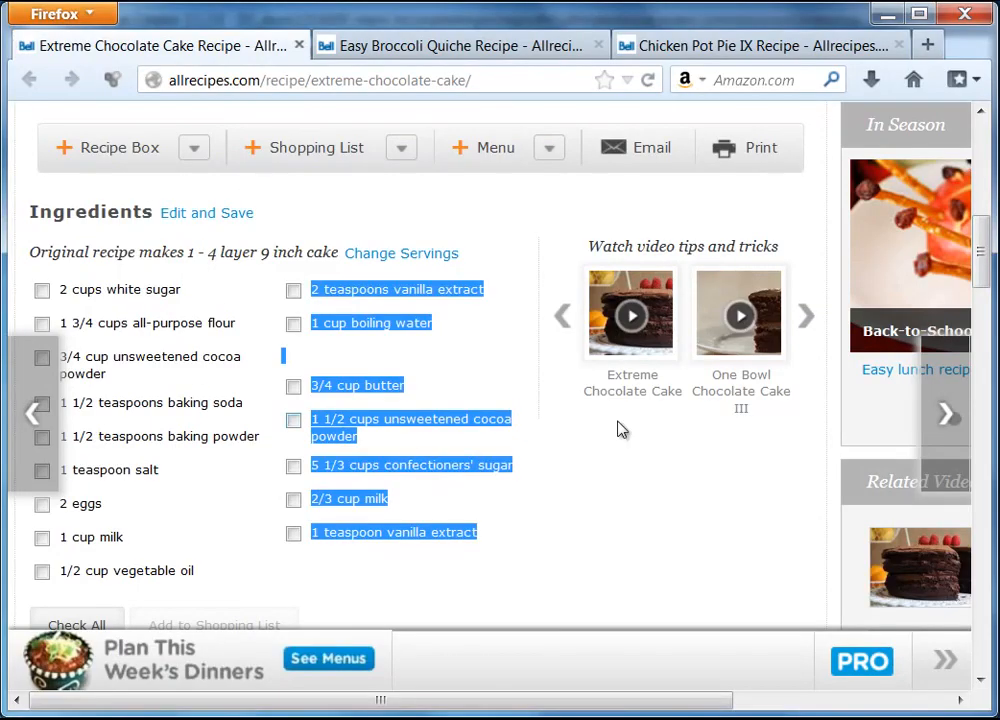
scroll(623, 428, down, 10)
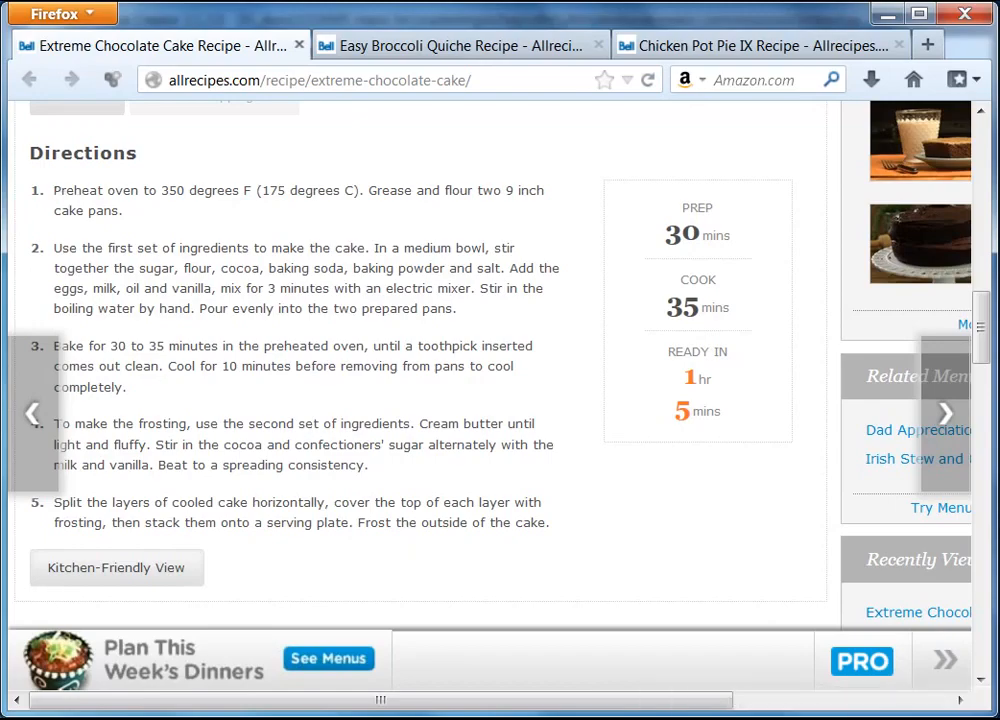
Insert a two-column, one-row table under the Directions heading
key(alt+Tab)
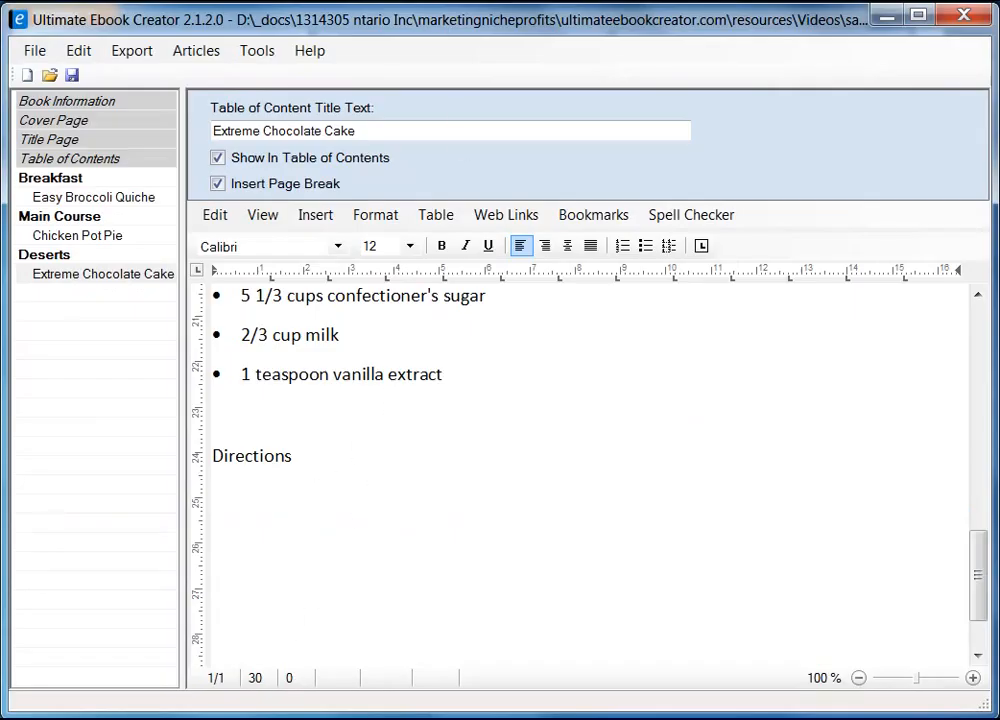
click(440, 216)
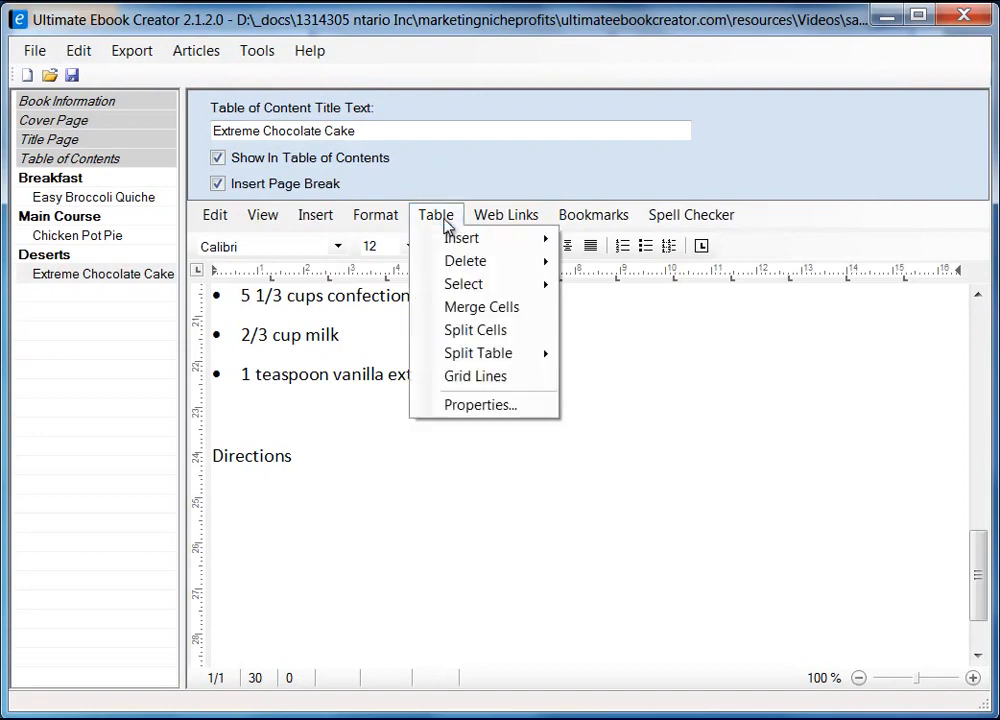
mouse_move(462, 240)
click(612, 243)
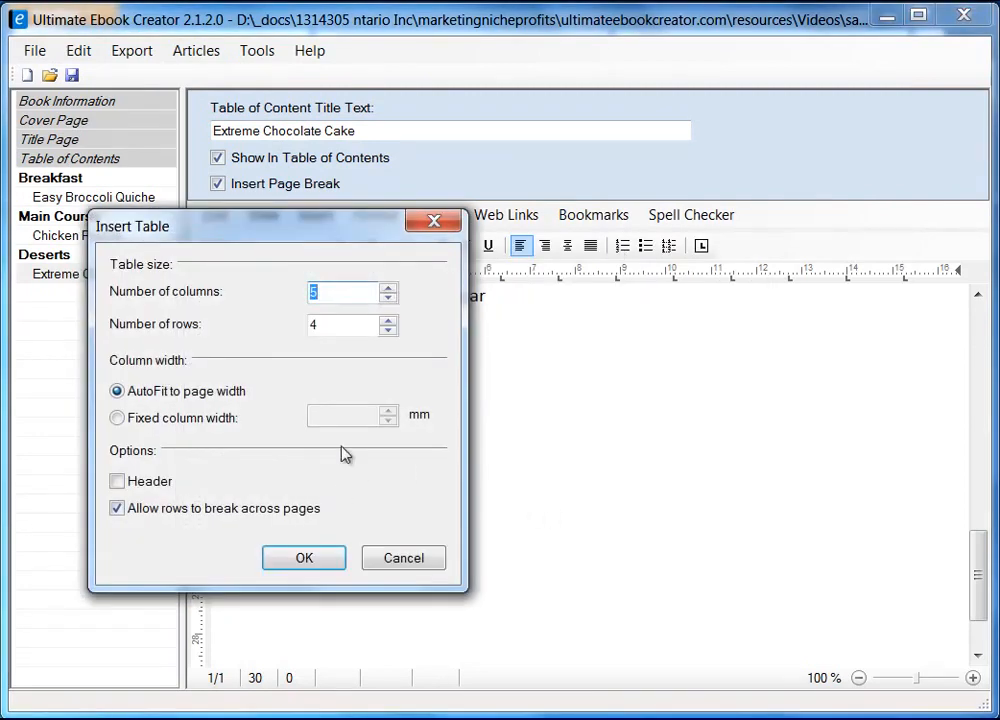
text(2)
key(Tab)
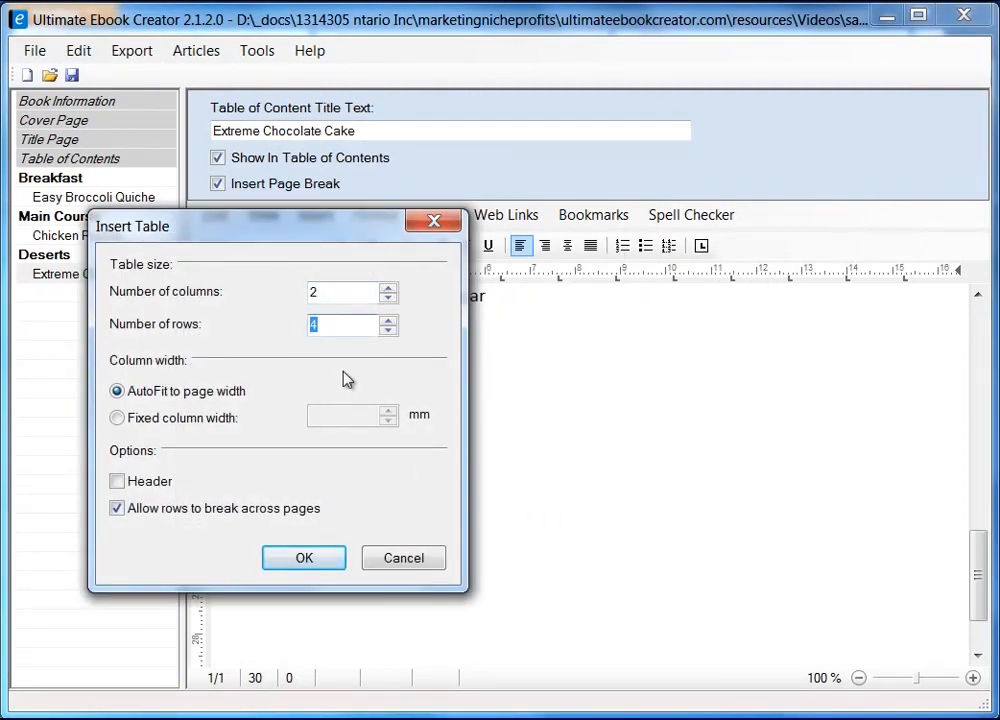
text(1)
click(306, 559)
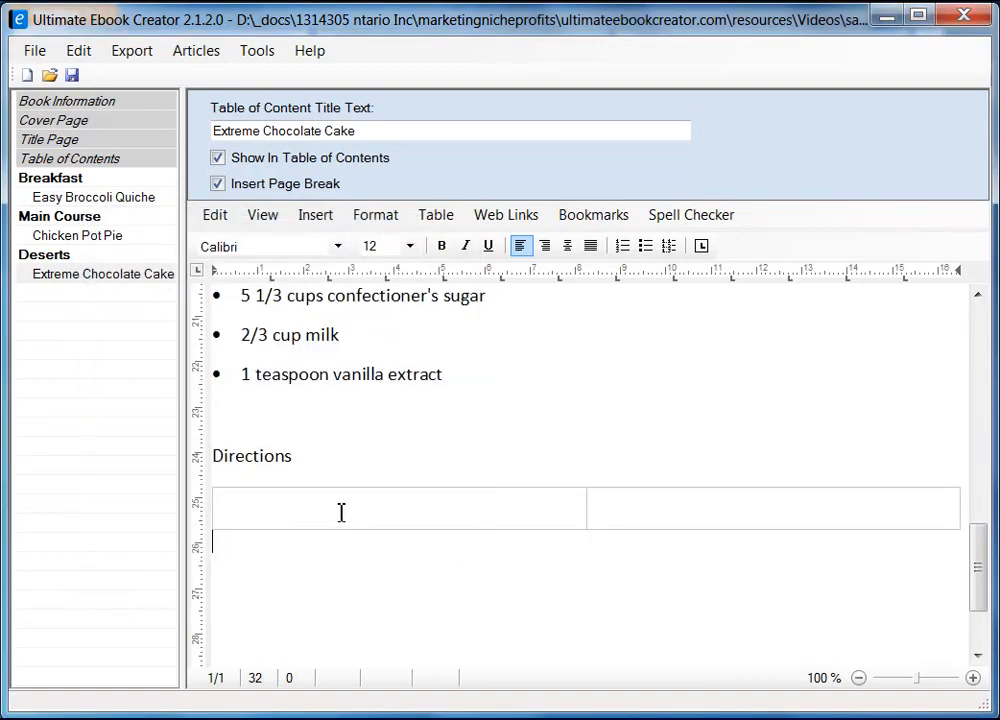
Copy the five direction steps from the Firefox recipe and paste them as unformatted text into the left cell
click(418, 511)
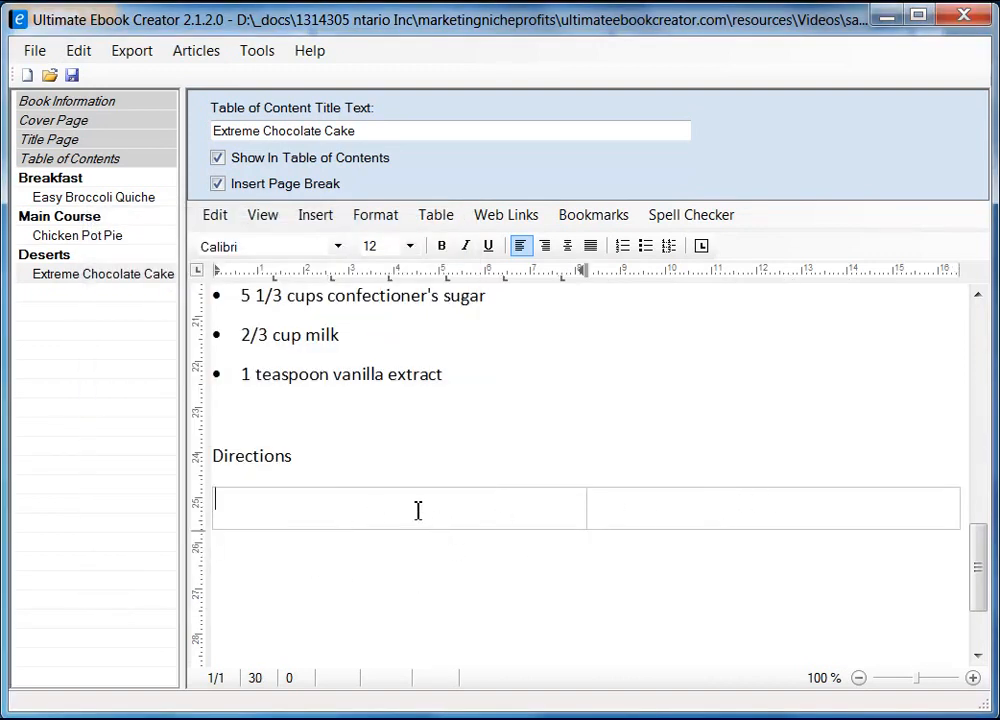
key(alt+Tab)
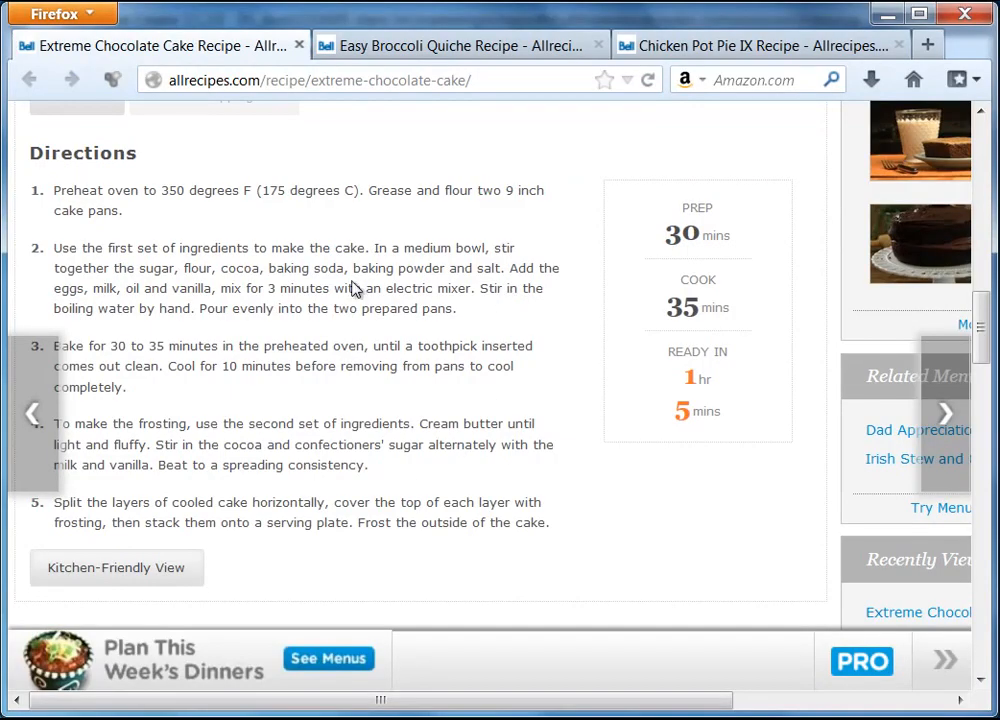
drag(54, 192, 490, 520)
right_click(515, 521)
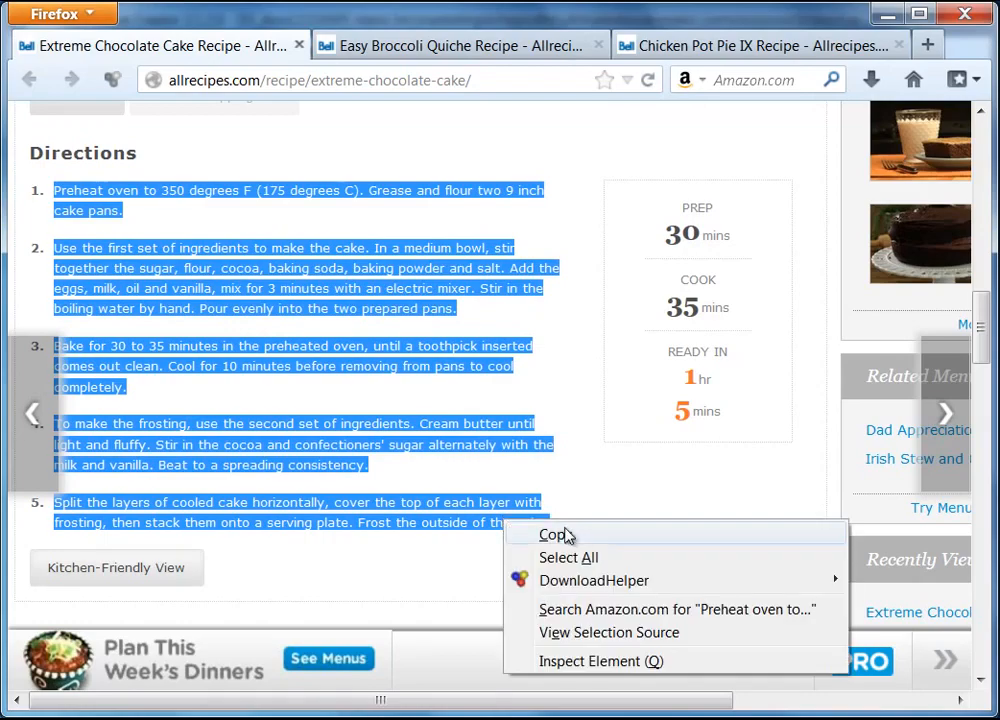
click(563, 536)
key(alt+Tab)
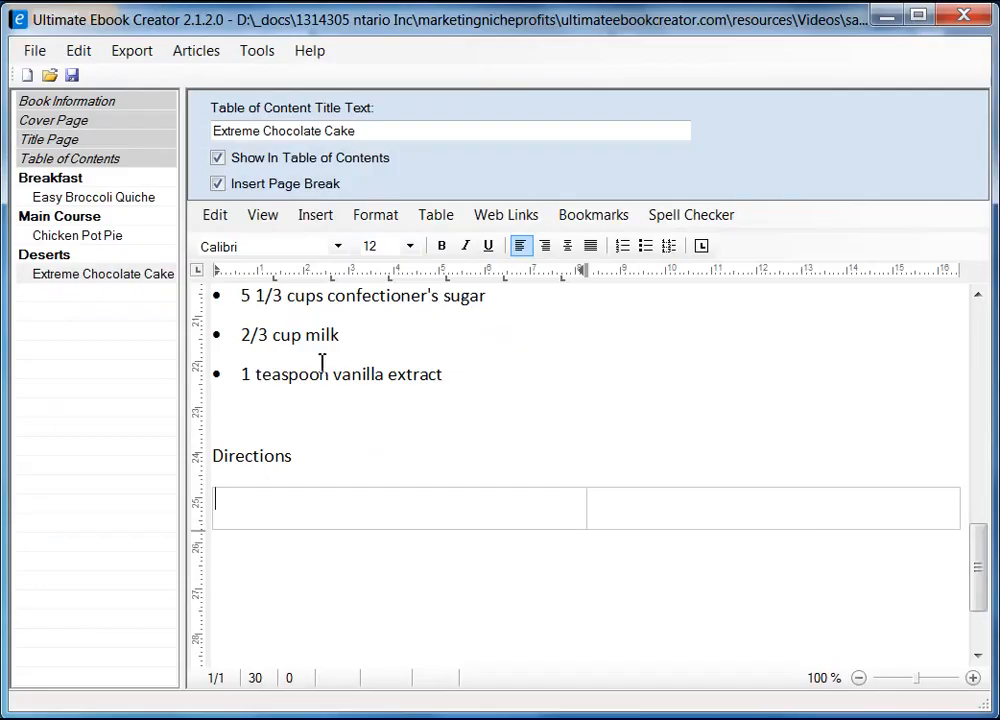
right_click(296, 516)
mouse_move(418, 576)
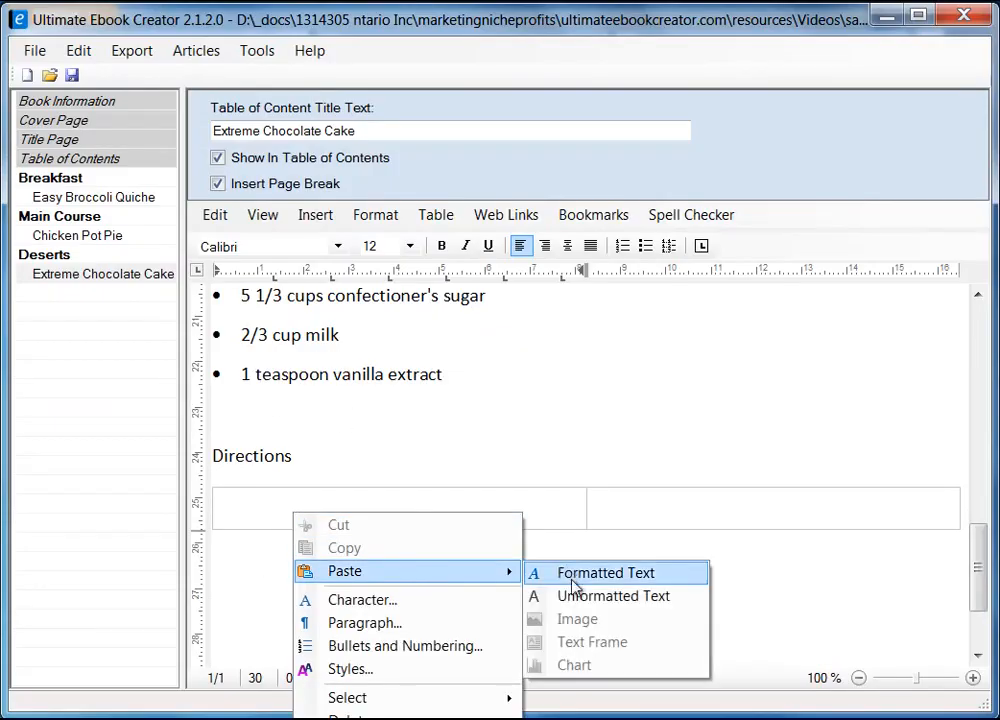
click(574, 596)
scroll(485, 573, up, 5)
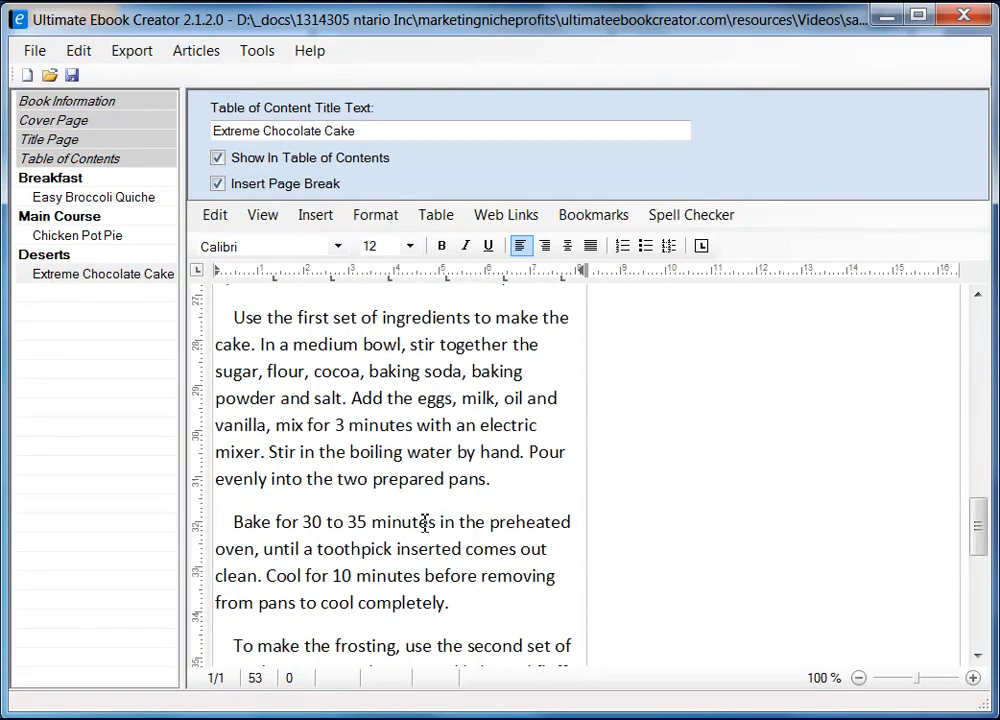
Set the pasted directions' paragraph line spacing to Single
shift+click(225, 497)
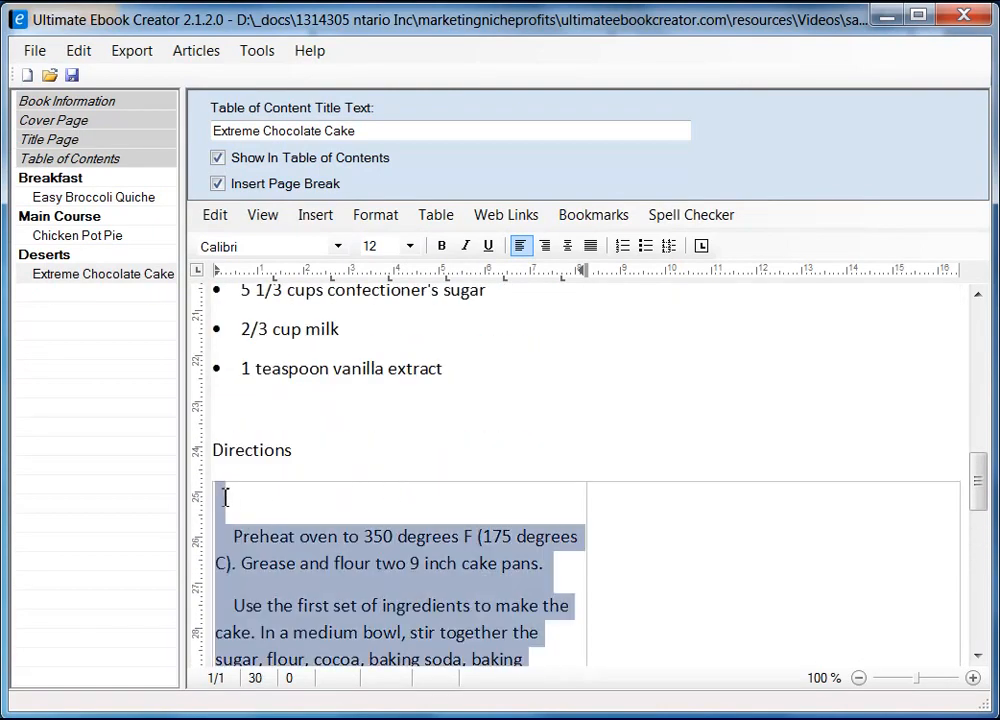
right_click(313, 553)
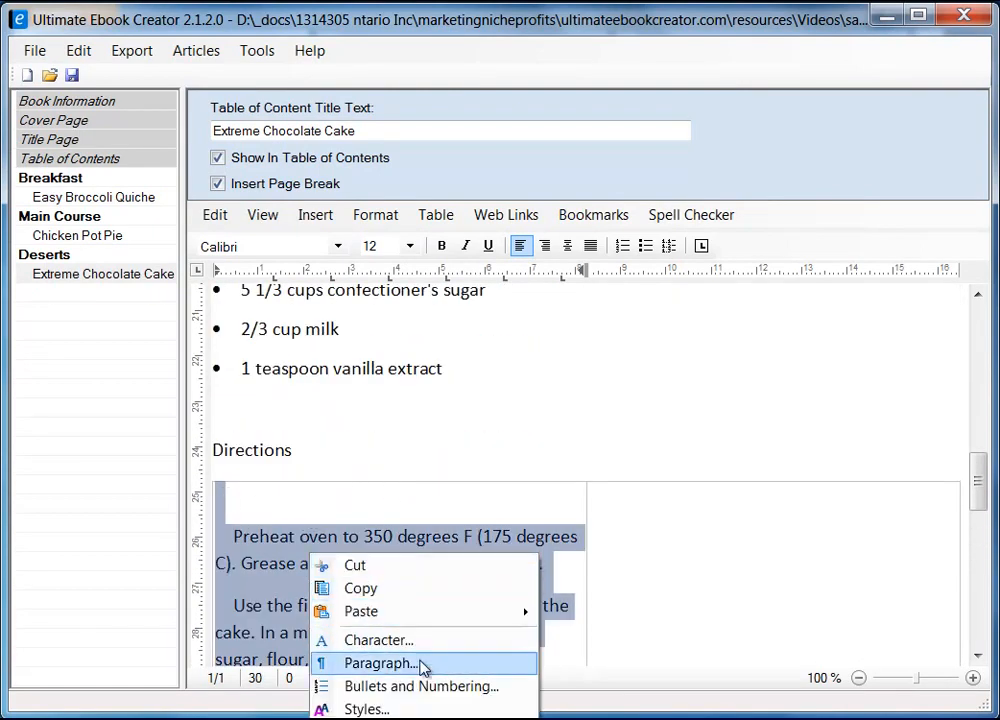
click(419, 663)
click(210, 322)
click(180, 339)
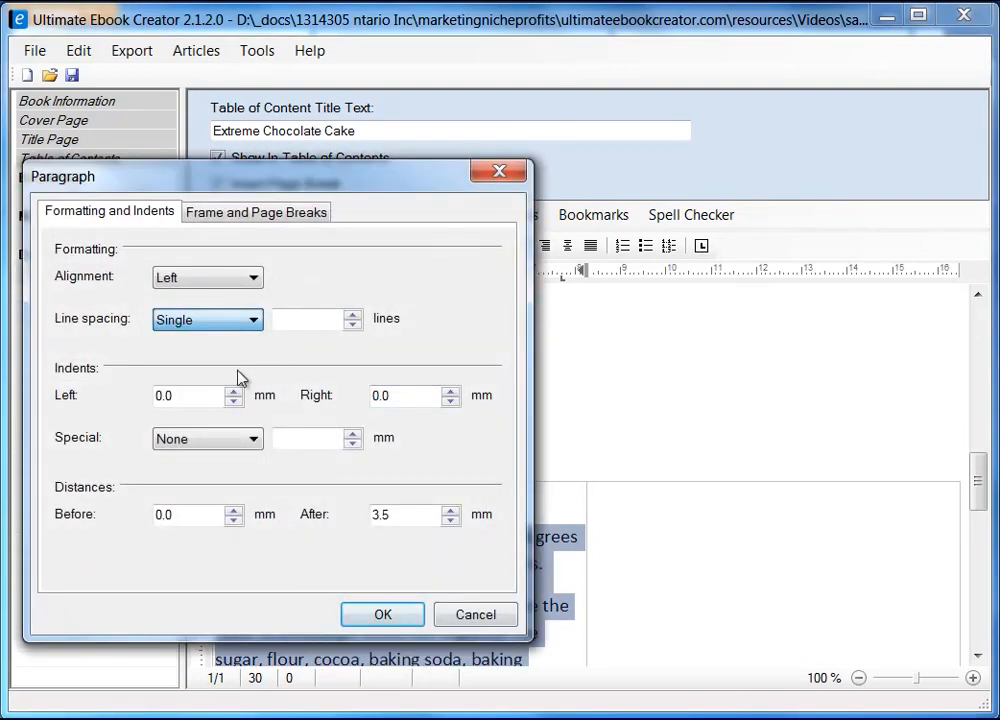
click(382, 614)
click(462, 602)
Remove the leading indents before each of the five direction steps
scroll(390, 560, down, 3)
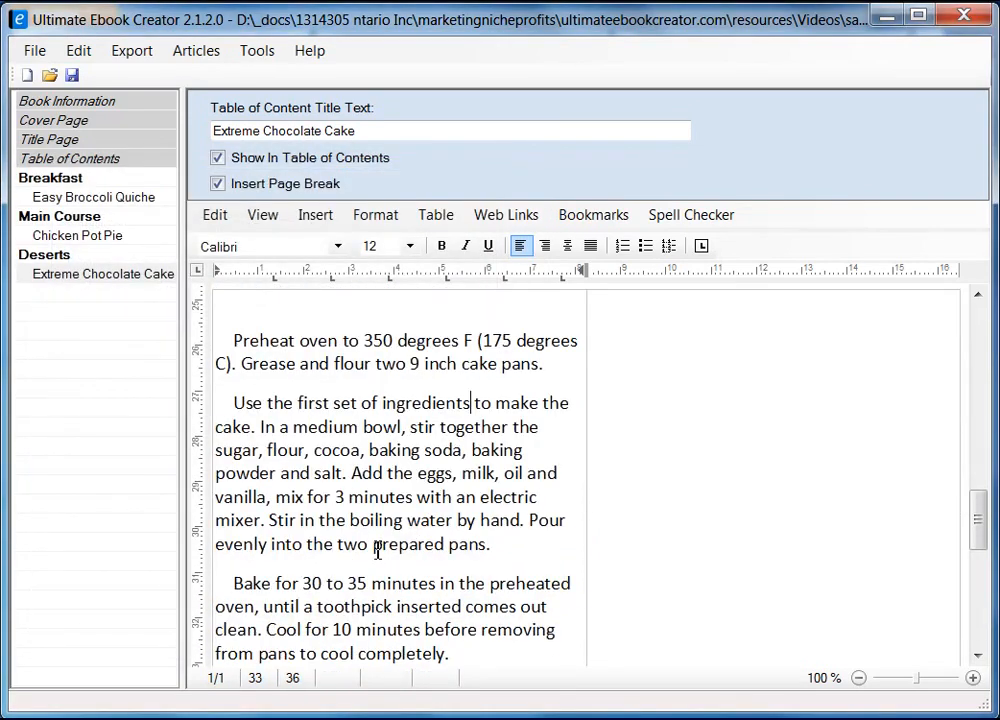
click(240, 402)
key(BackSpace)
key(BackSpace)
key(BackSpace)
key(BackSpace)
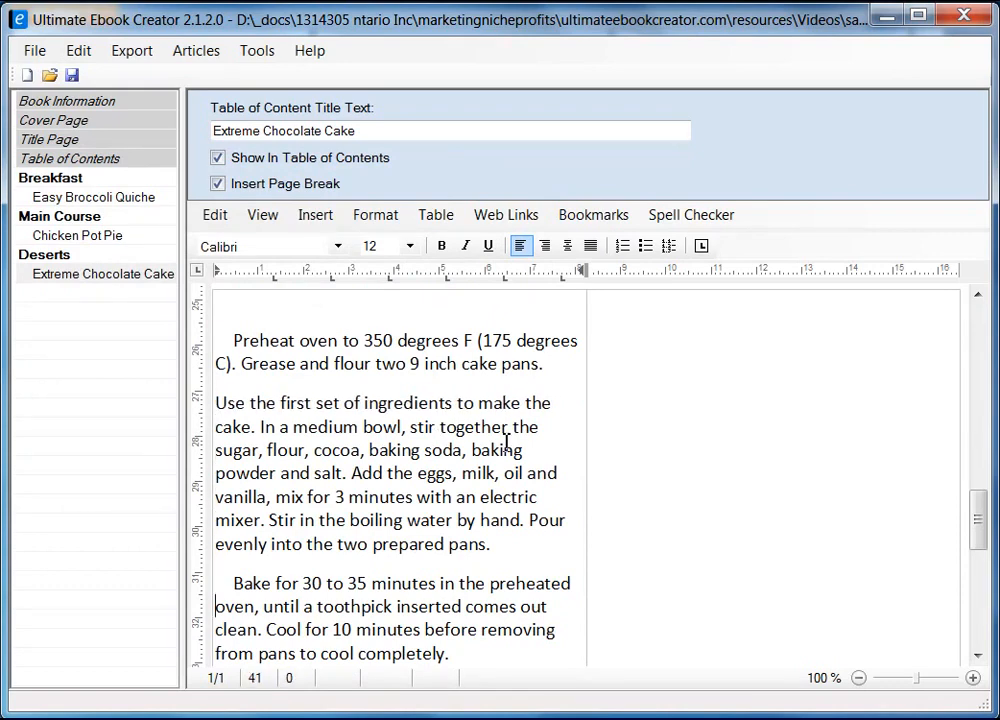
key(Delete)
key(Delete)
key(Delete)
key(Delete)
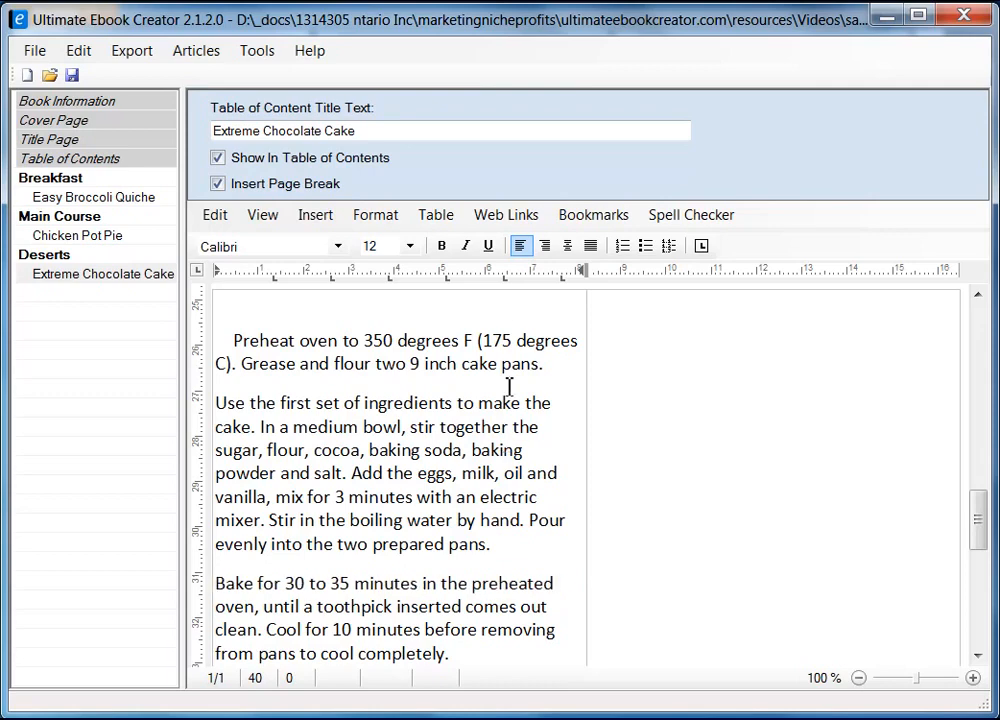
scroll(507, 380, down, 3)
scroll(504, 334, down, 2)
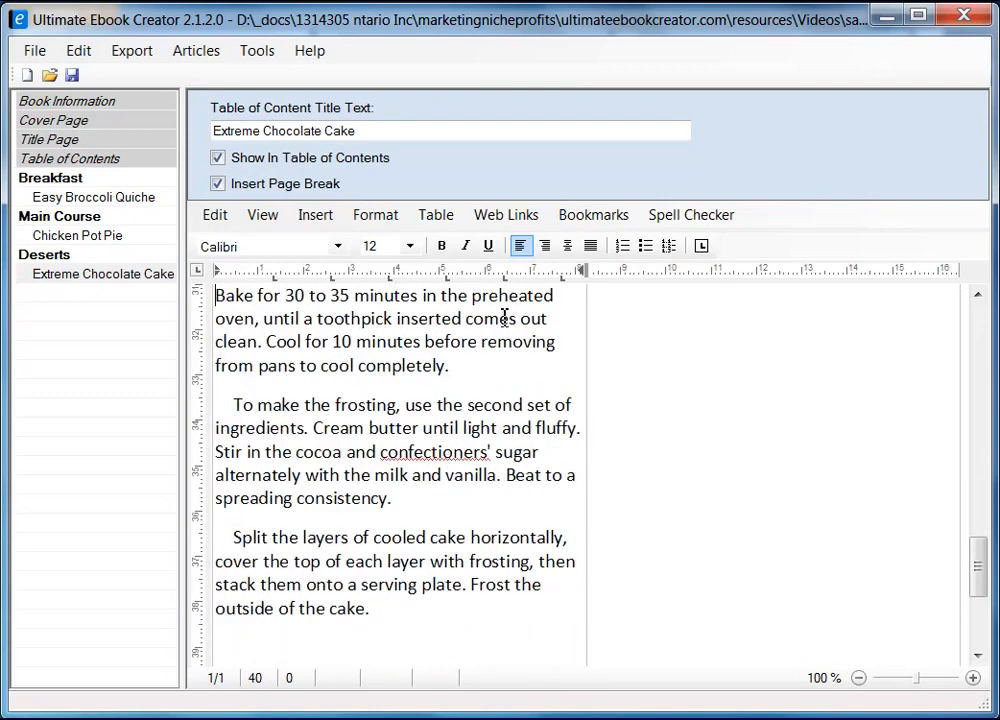
click(236, 404)
key(BackSpace)
key(BackSpace)
key(BackSpace)
key(BackSpace)
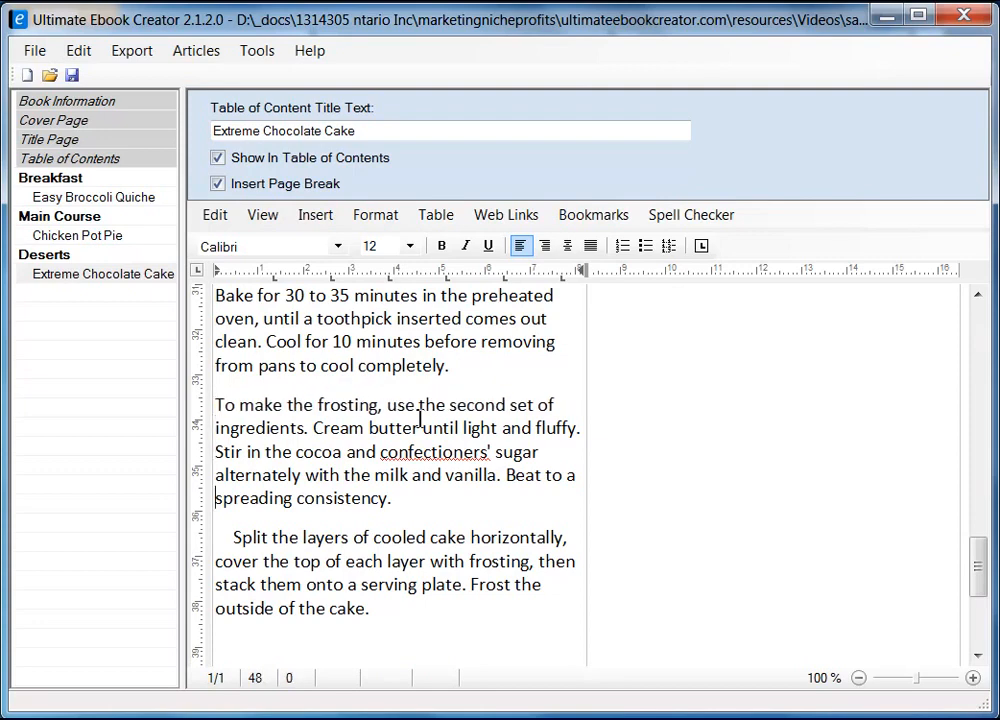
key(Delete)
key(Delete)
key(Delete)
key(Delete)
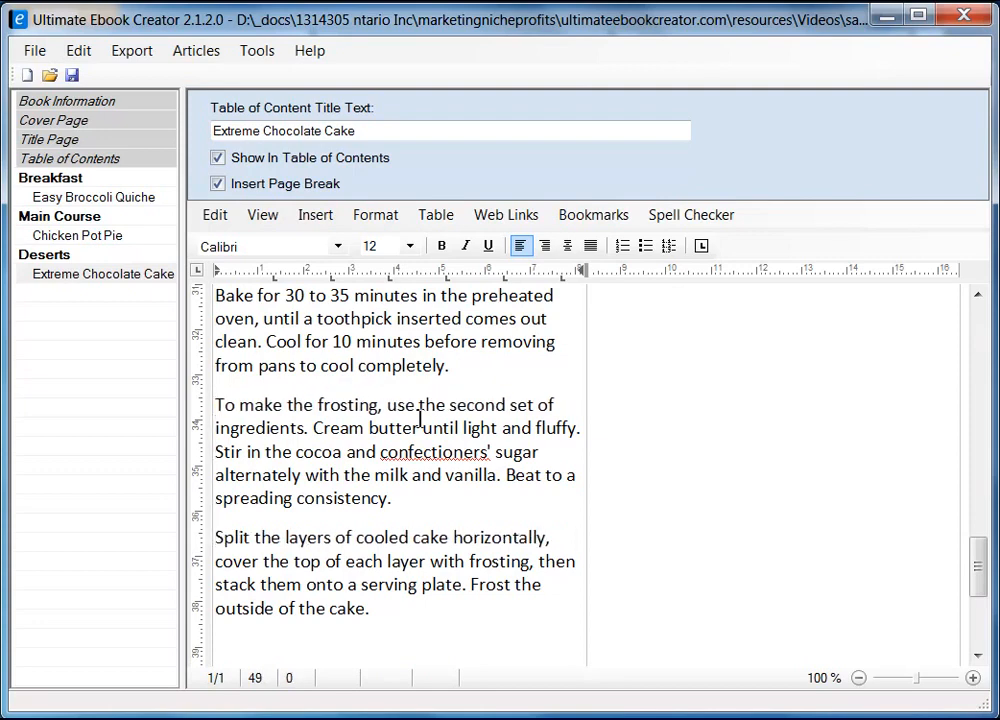
key(ctrl+End)
key(Up)
key(Up)
key(Up)
key(Up)
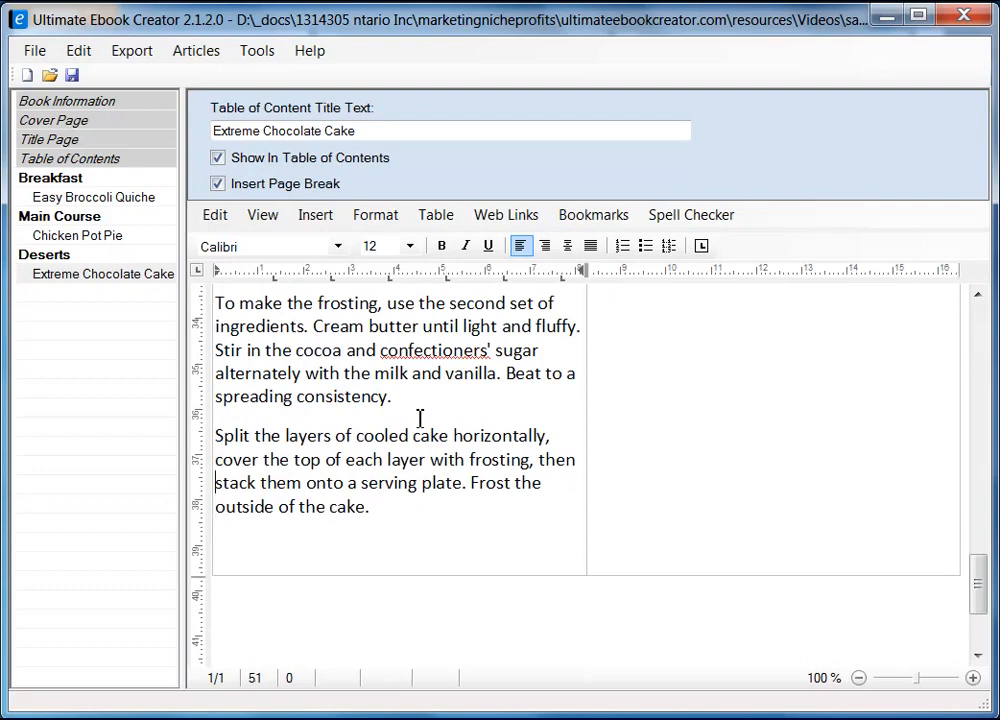
scroll(440, 420, up, 7)
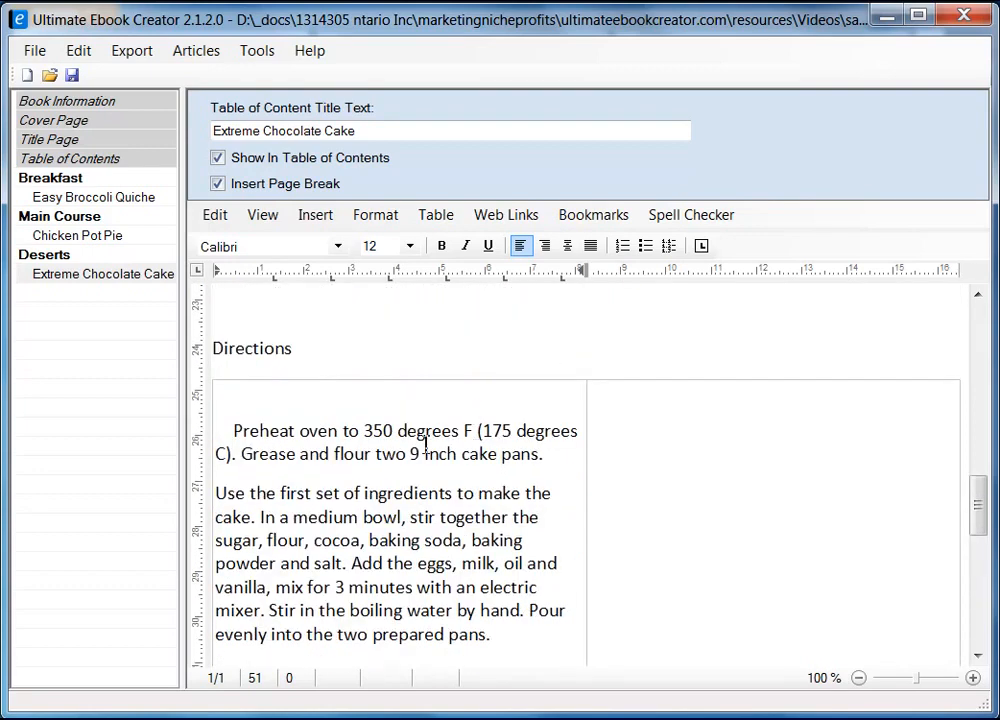
key(BackSpace)
key(BackSpace)
key(BackSpace)
key(BackSpace)
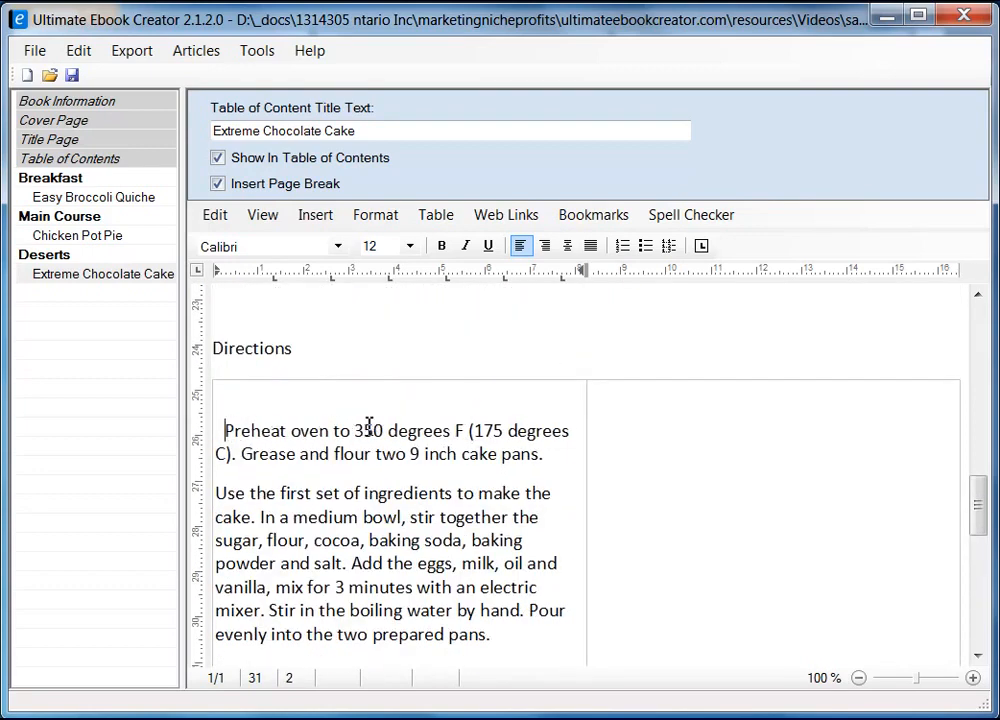
scroll(456, 561, down, 3)
scroll(456, 561, down, 6)
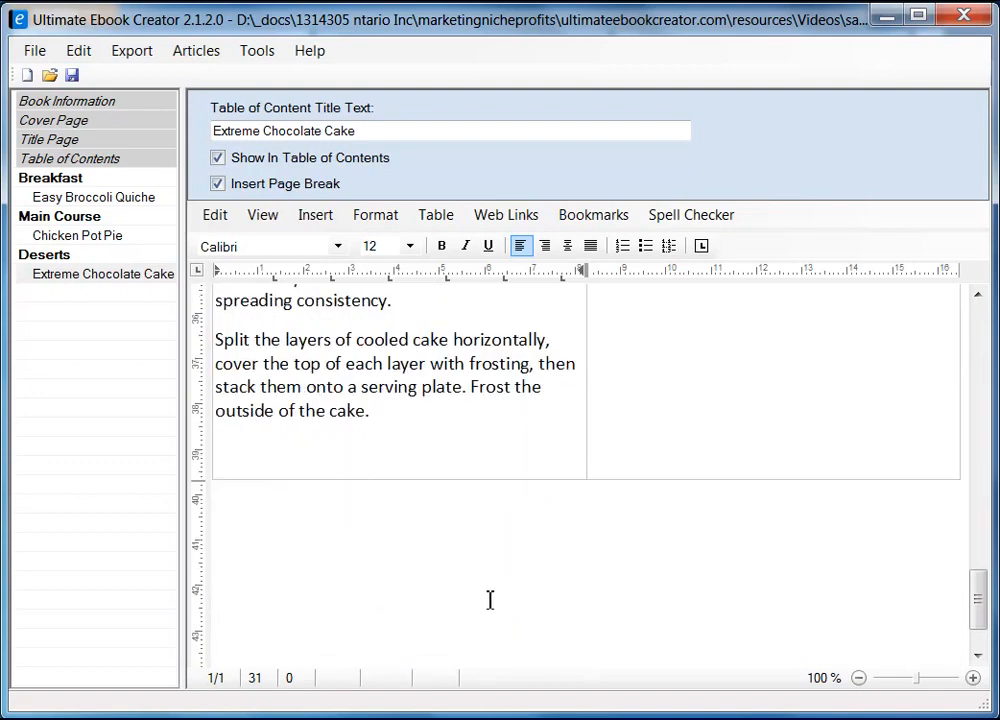
Set all the directions text in the cell to font size 10
key(ctrl+a)
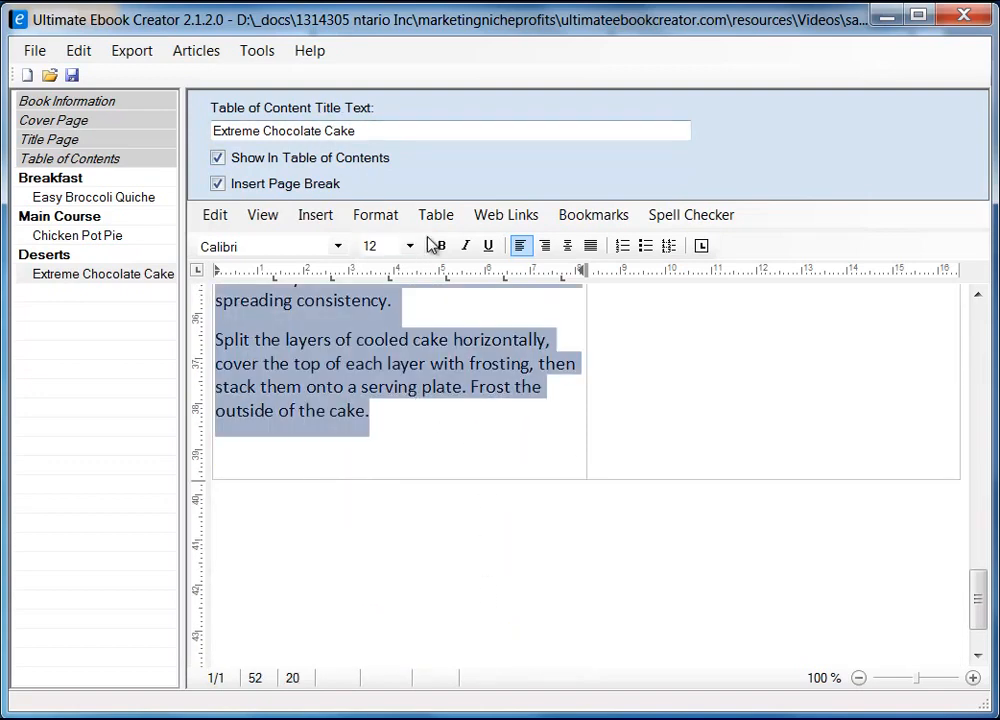
click(410, 246)
click(392, 342)
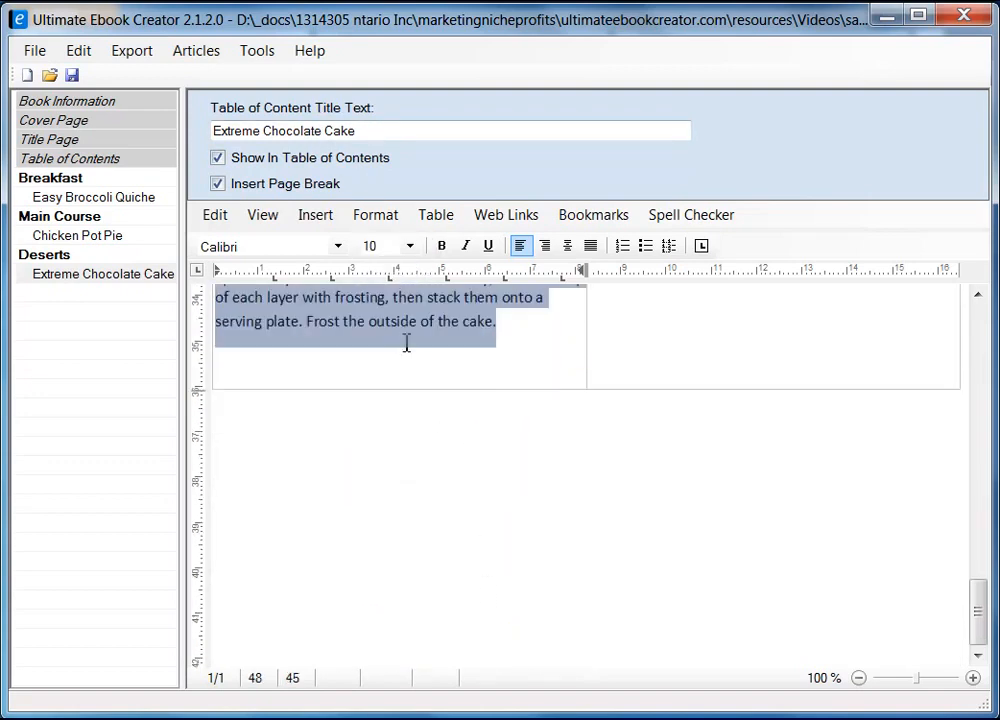
Widen the table's left directions column by dragging its border right
scroll(607, 497, up, 6)
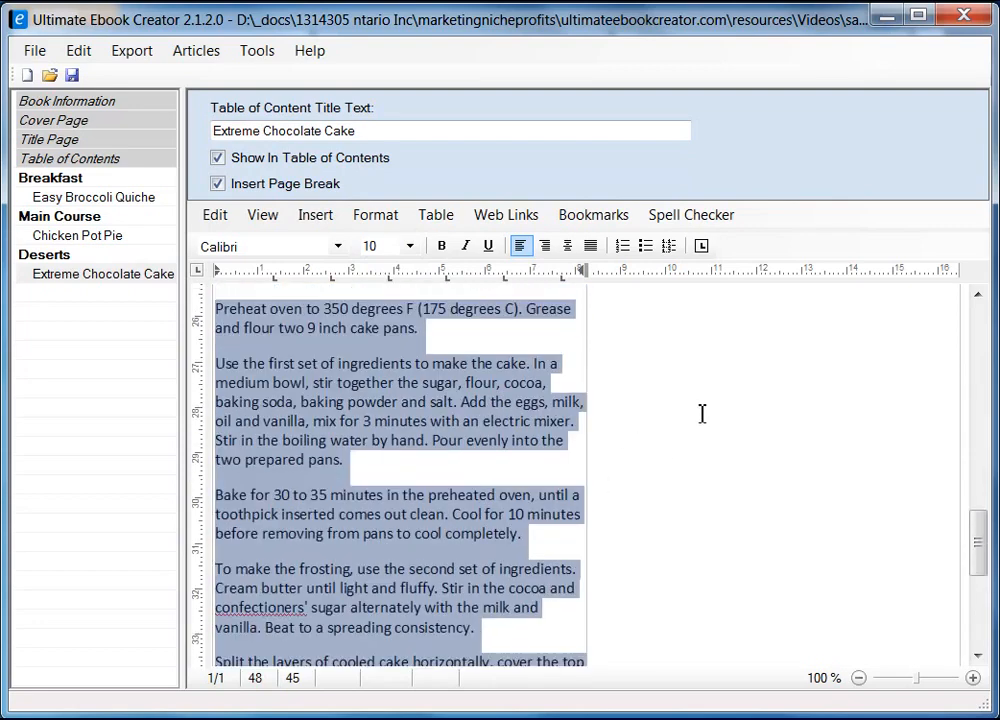
scroll(705, 420, up, 2)
drag(589, 431, 805, 547)
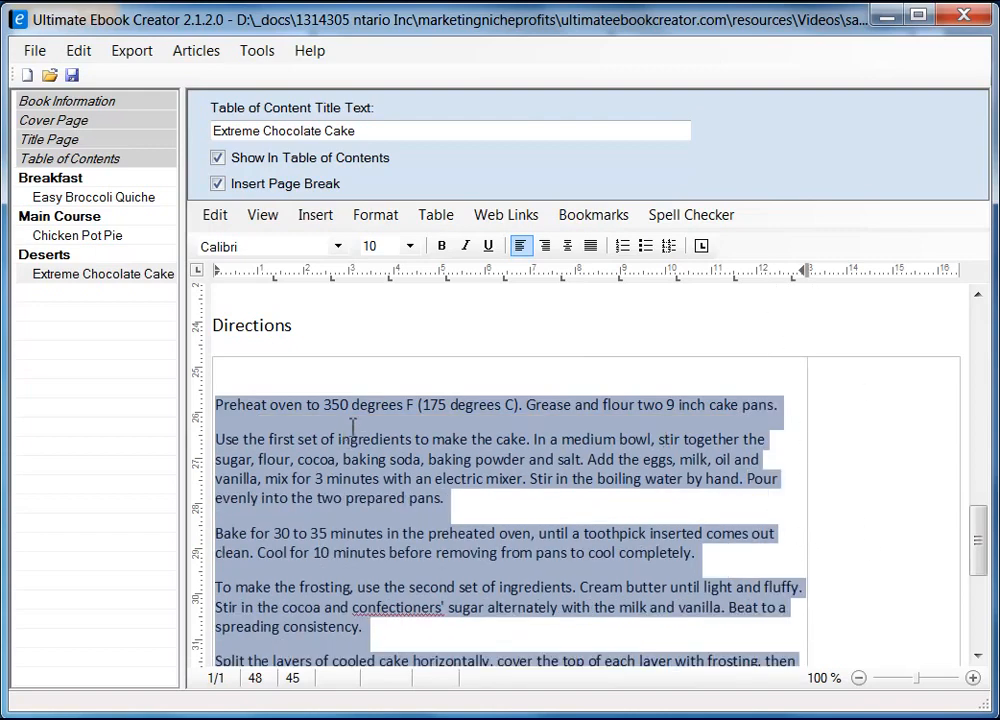
click(864, 415)
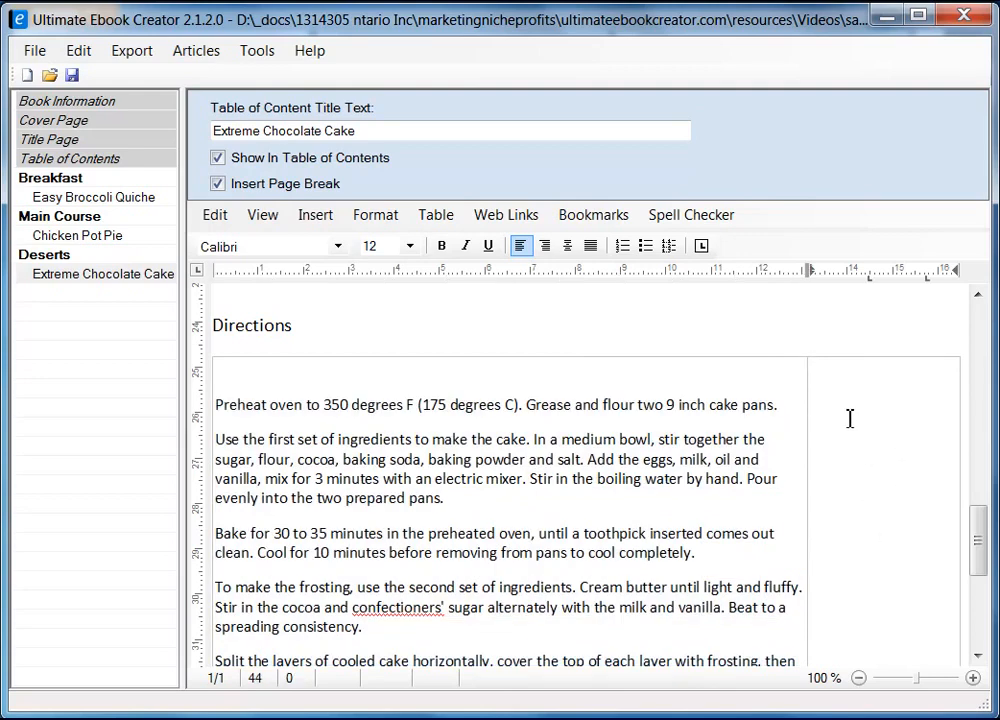
Insert a table with 1 column and 3 rows into the right cell beside the directions
click(438, 215)
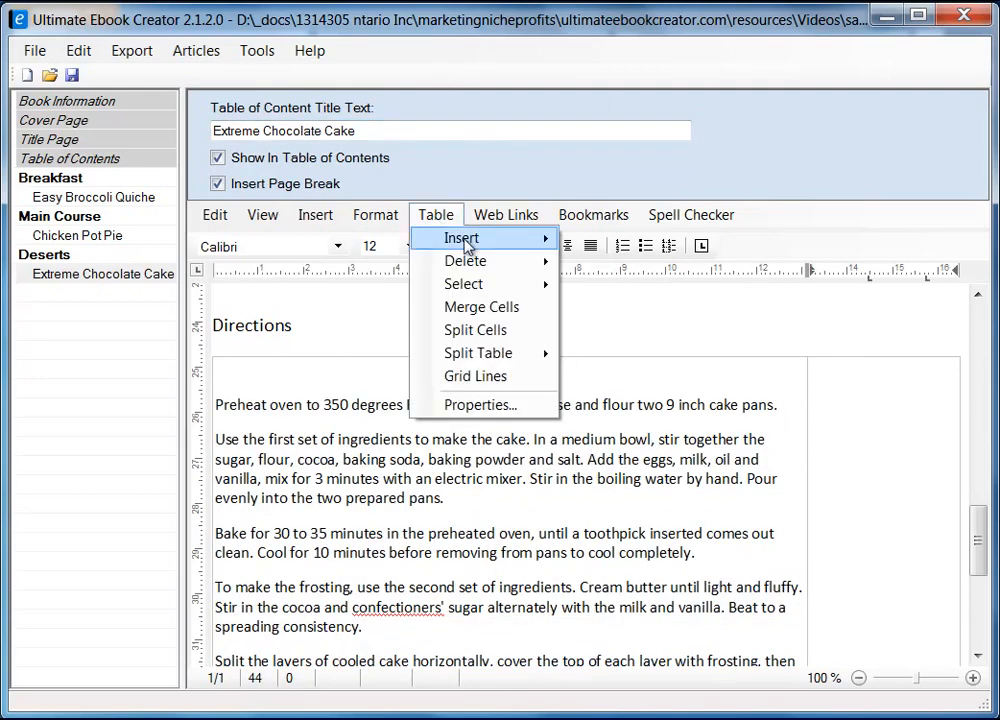
mouse_move(468, 247)
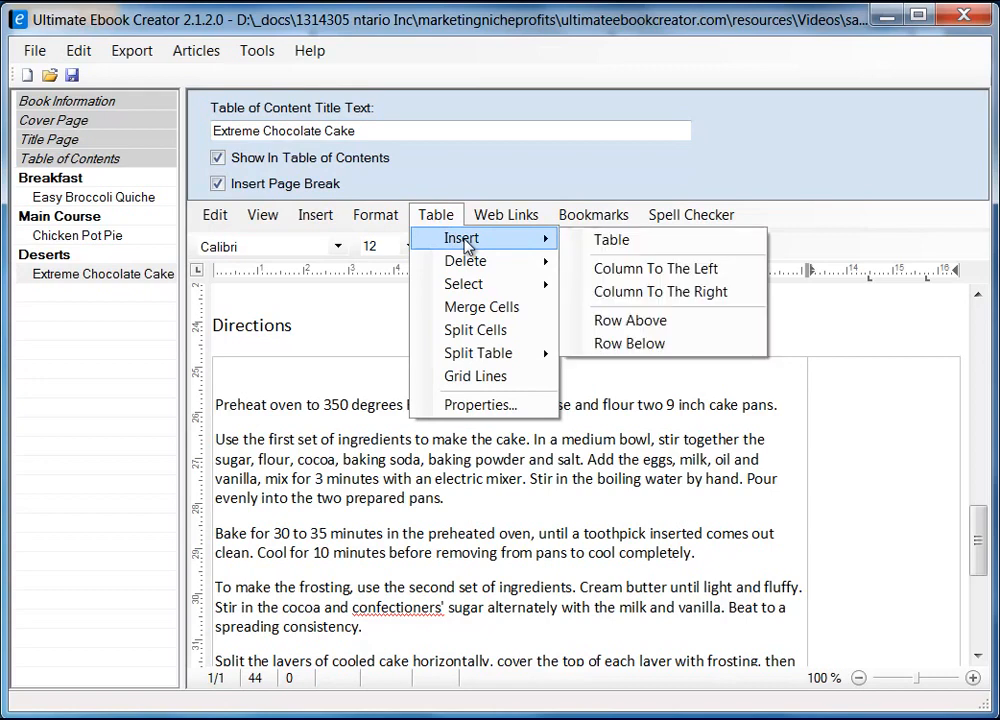
click(677, 245)
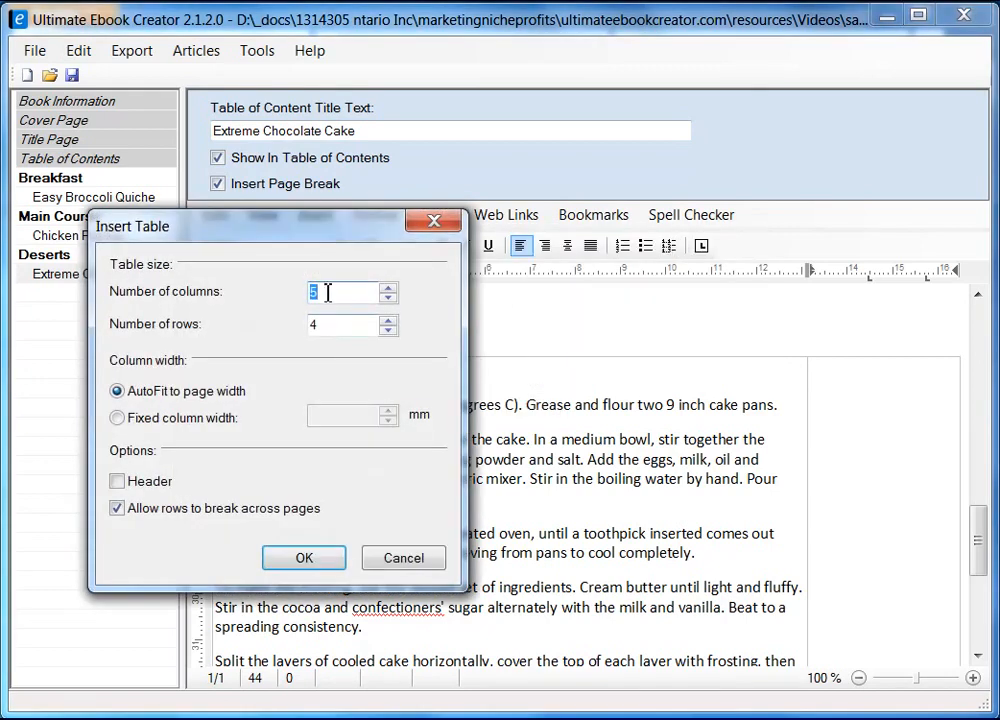
click(320, 292)
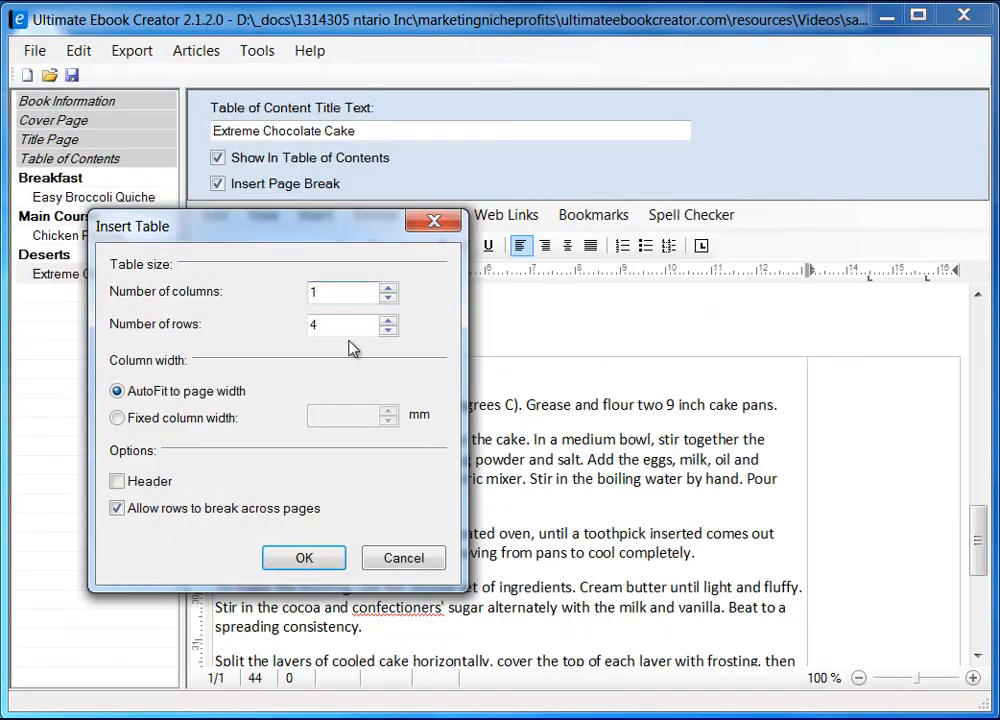
drag(330, 324, 281, 322)
text(3)
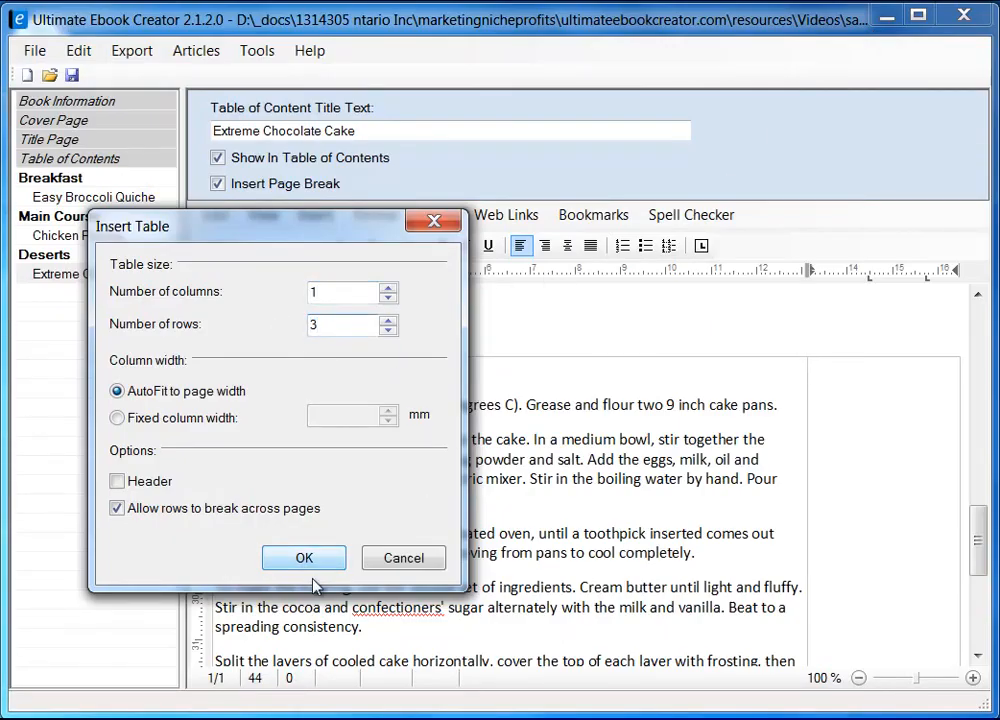
click(305, 560)
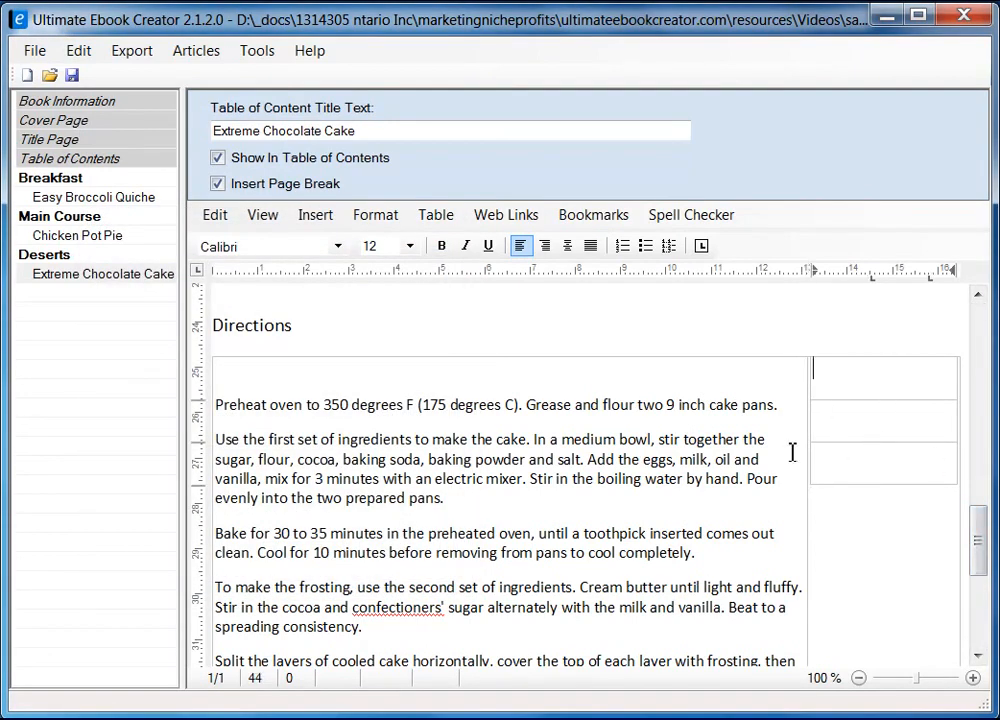
Copy PREP from the recipe's time box and paste it as plain text into the first cell
key(alt+Tab)
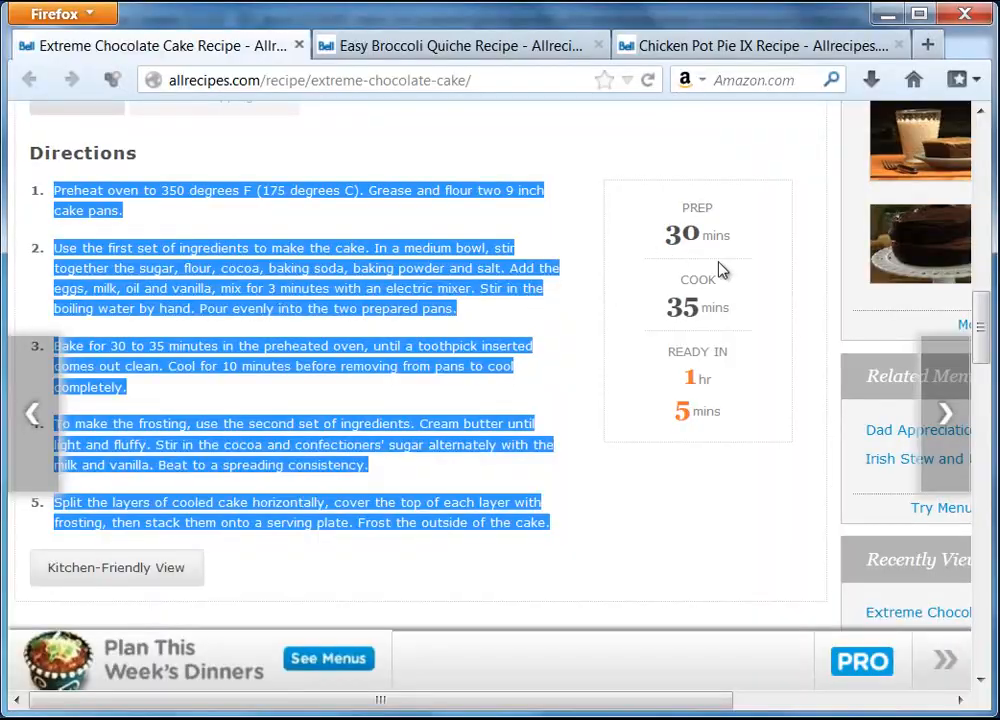
click(733, 221)
drag(683, 211, 714, 218)
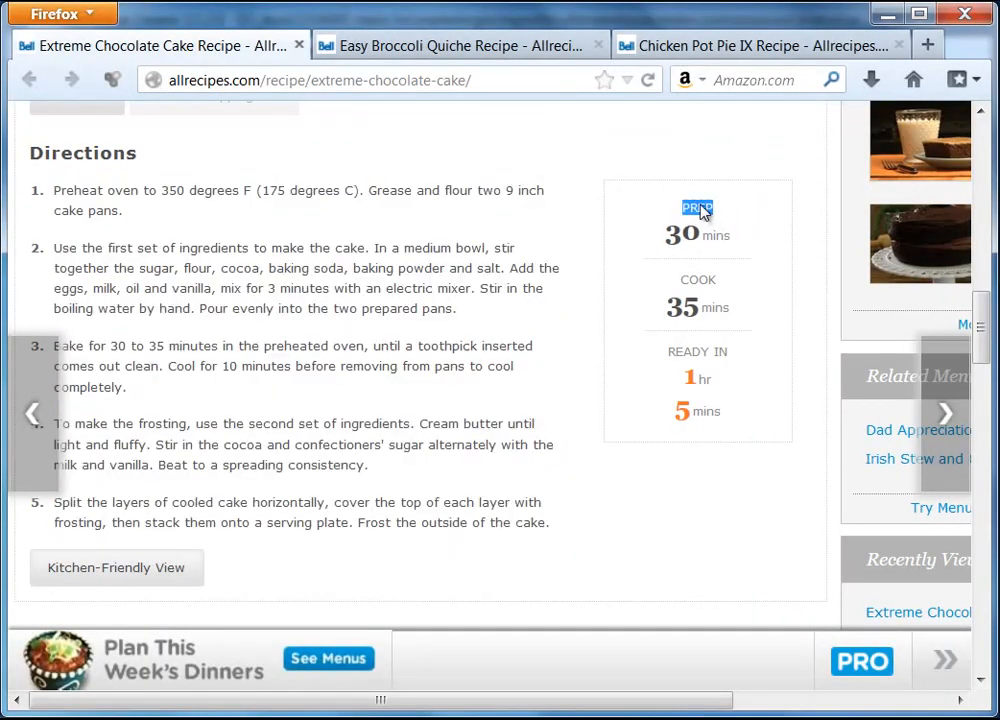
right_click(701, 213)
click(745, 221)
key(alt+Tab)
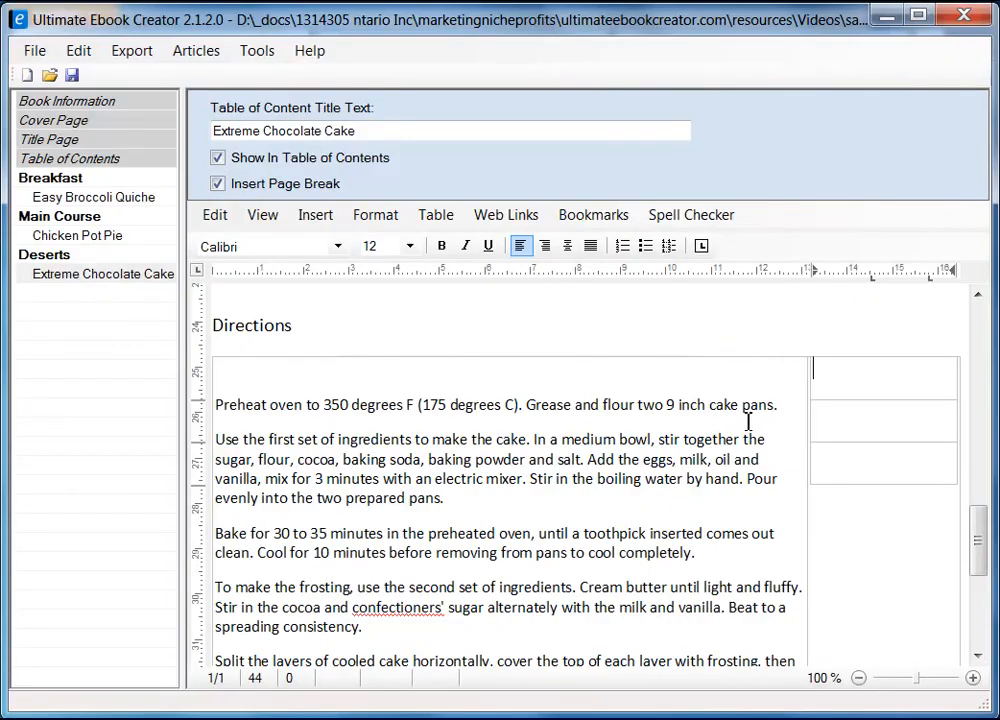
right_click(878, 375)
mouse_move(910, 430)
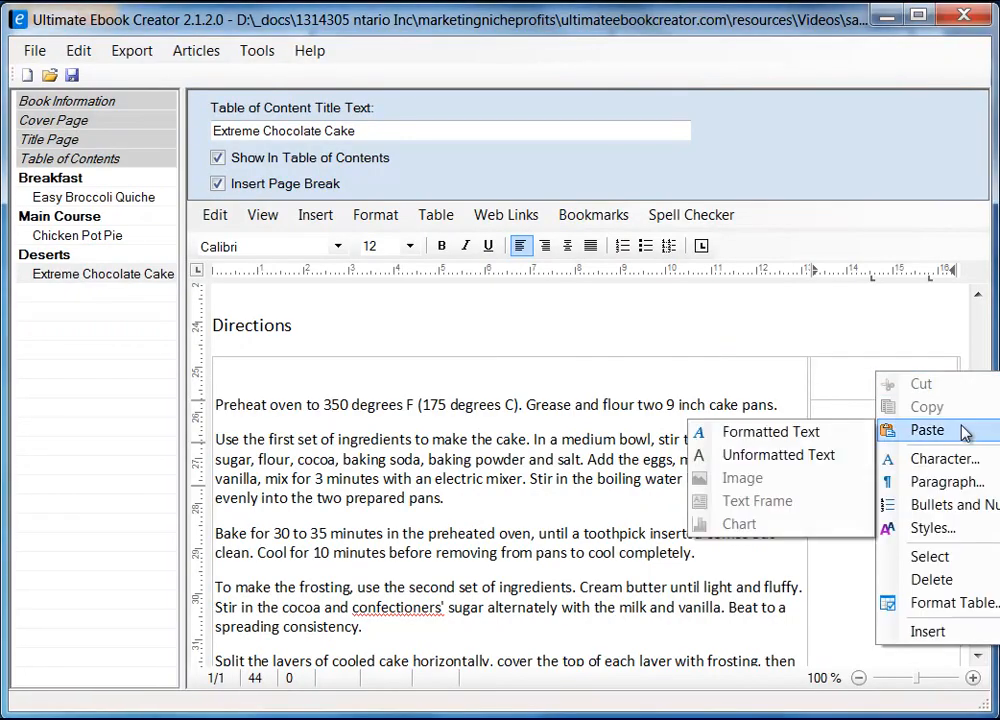
click(777, 456)
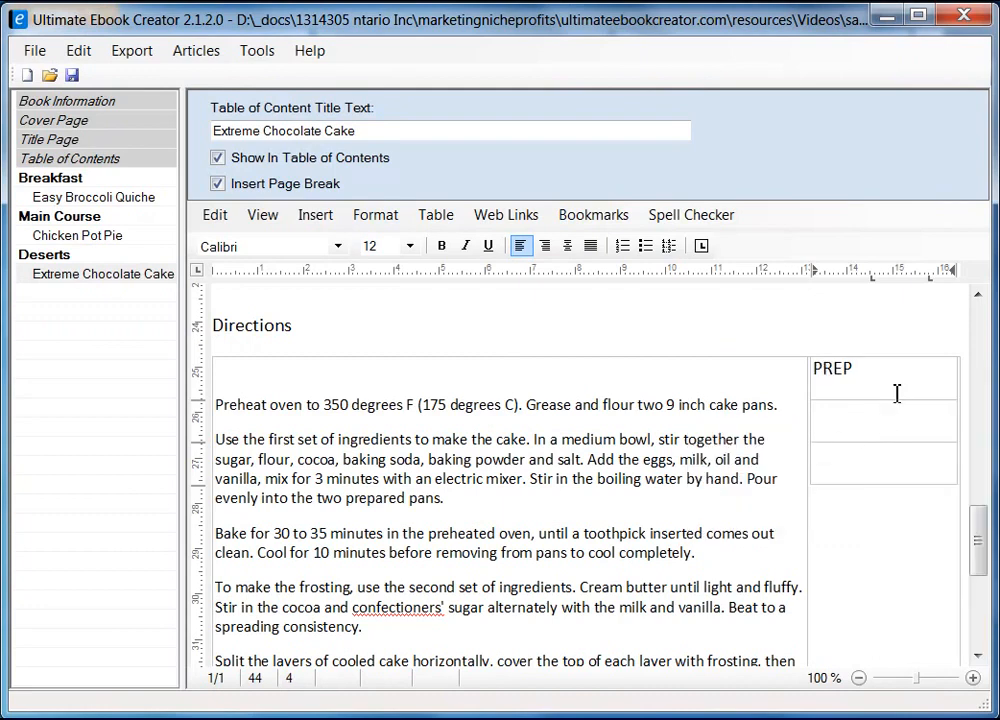
key(Return)
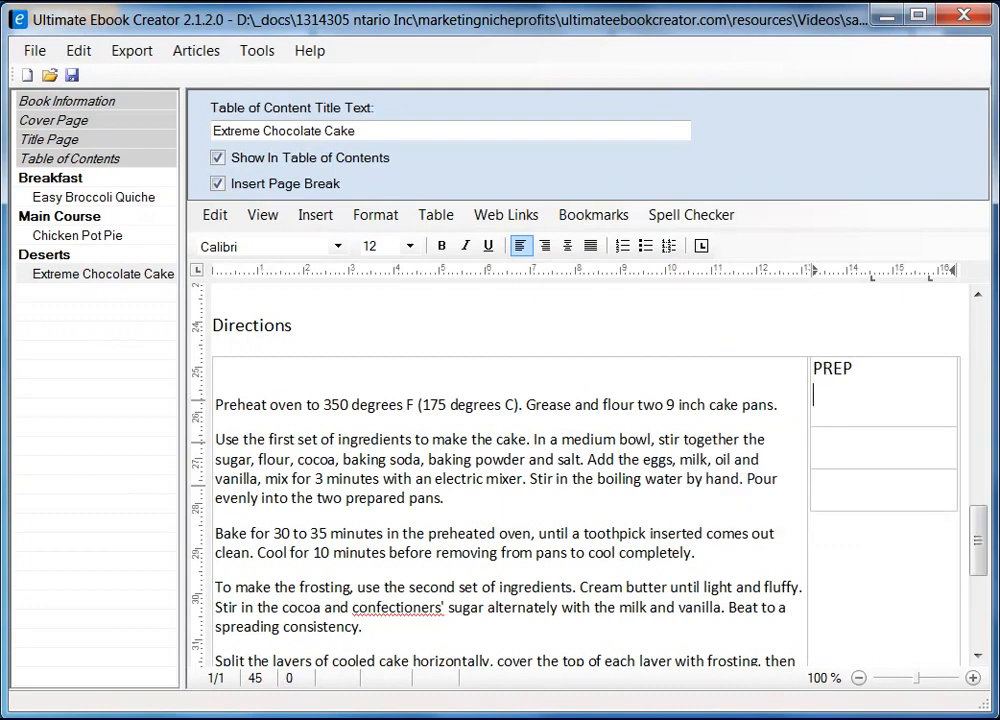
Paste the prep time 30 mins as plain text on the line under PREP
key(alt+Tab)
drag(665, 233, 728, 244)
right_click(708, 236)
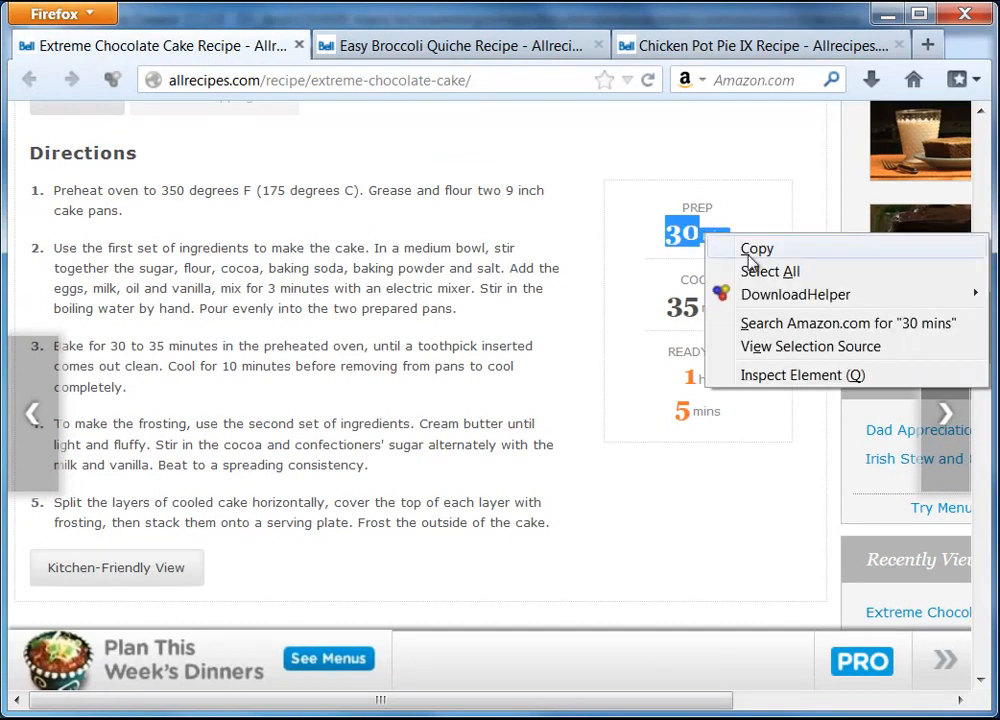
click(743, 250)
click(885, 13)
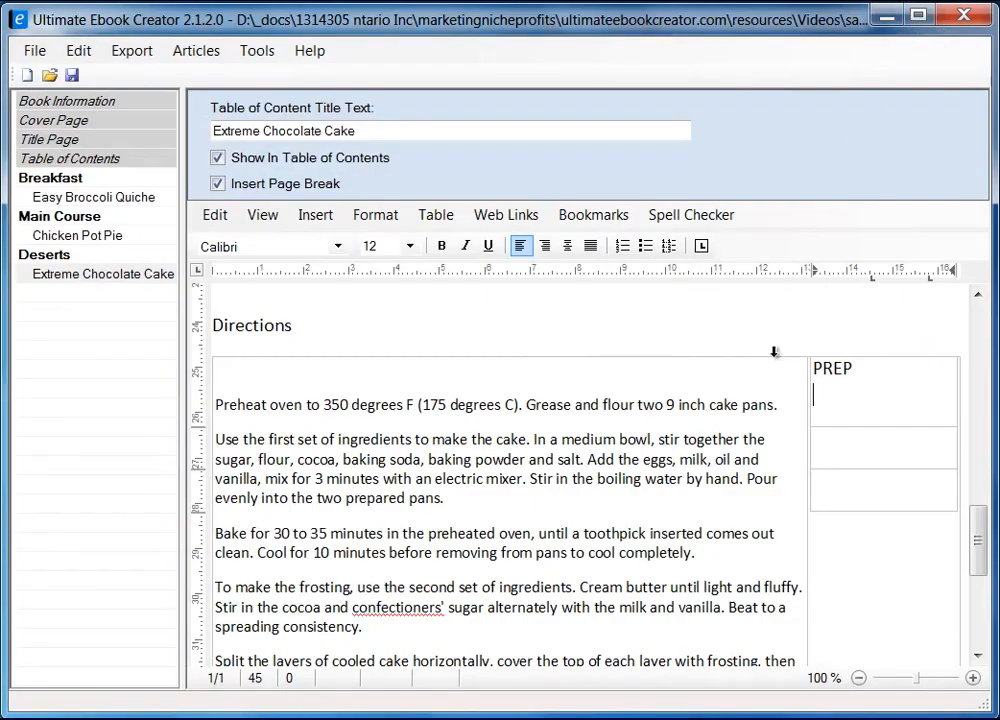
right_click(851, 392)
mouse_move(946, 462)
click(743, 473)
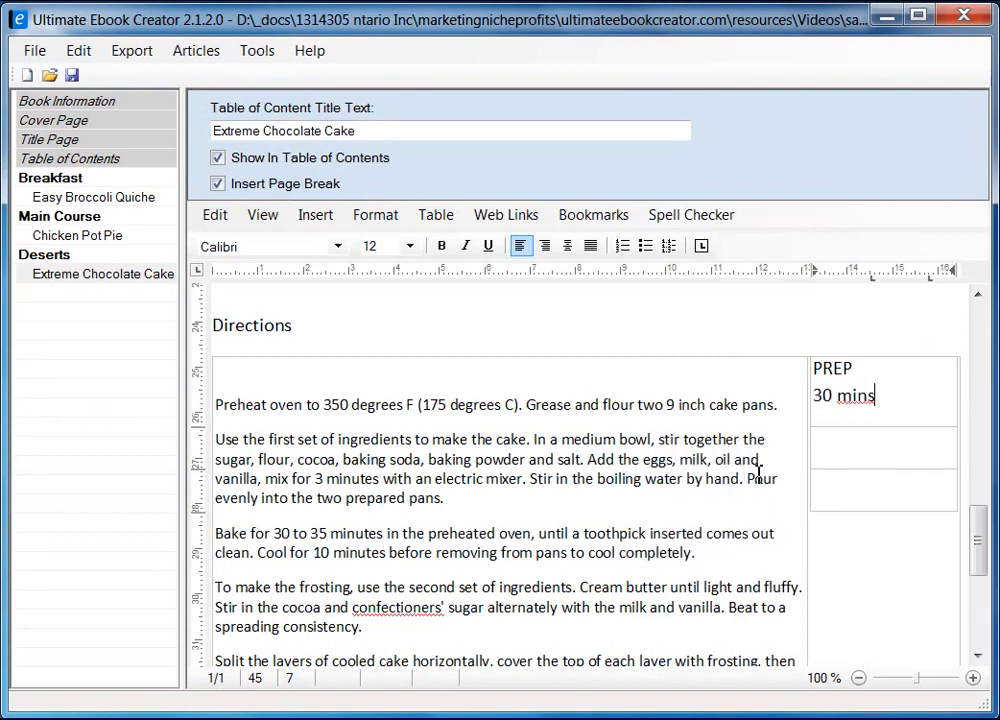
Copy COOK 35 mins from the recipe and paste it as plain text into the second cell
click(844, 451)
key(alt+Tab)
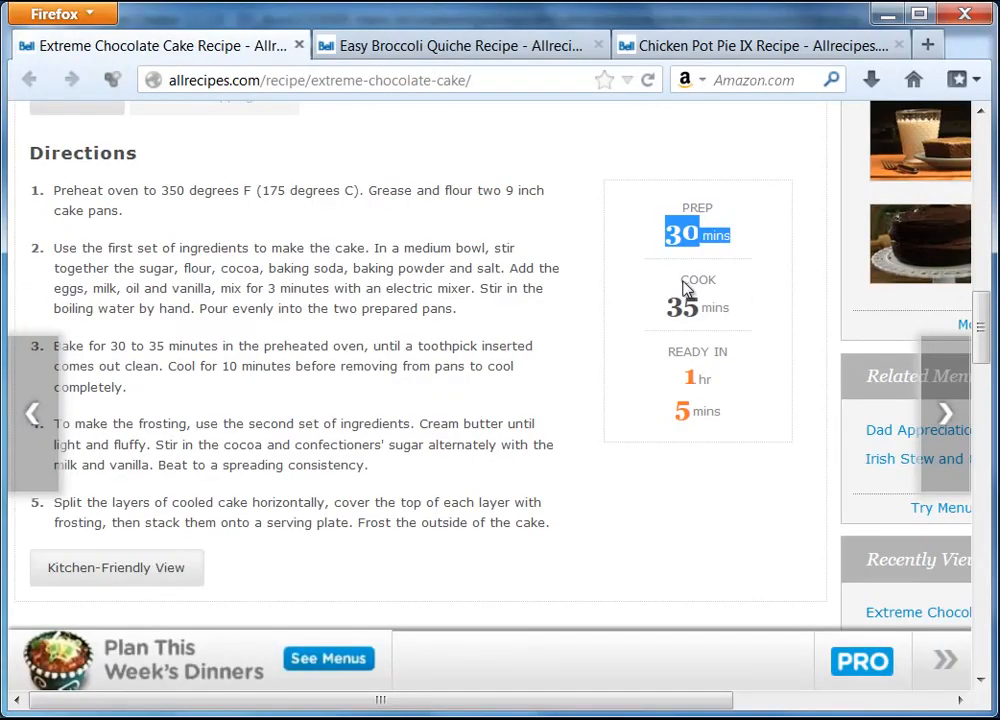
drag(685, 288, 719, 303)
right_click(700, 313)
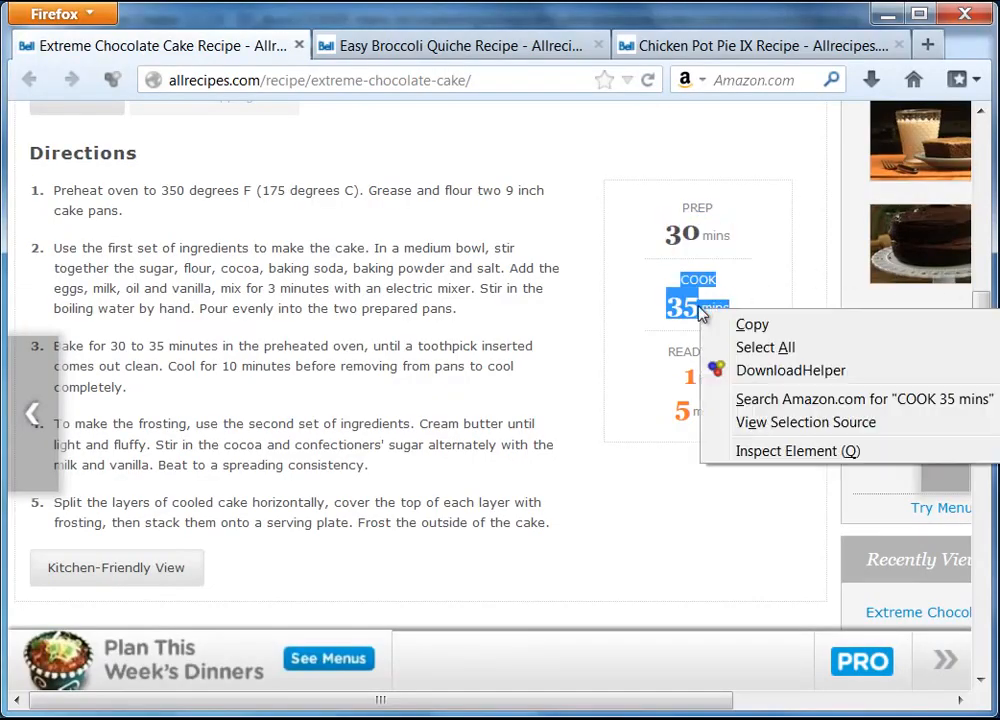
click(799, 328)
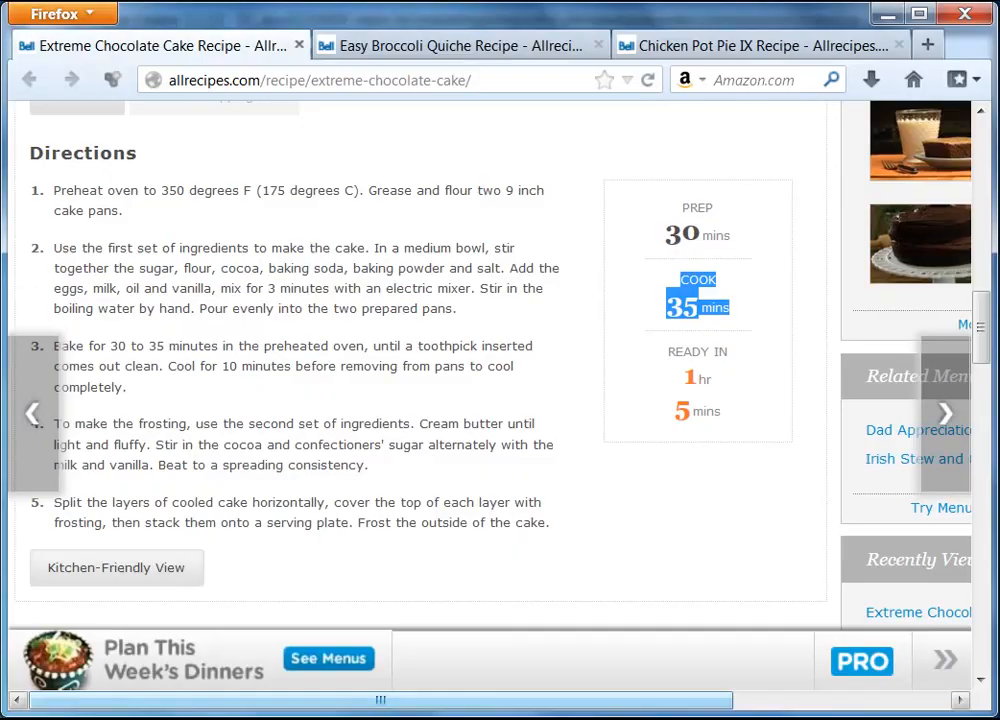
key(alt+Tab)
right_click(845, 445)
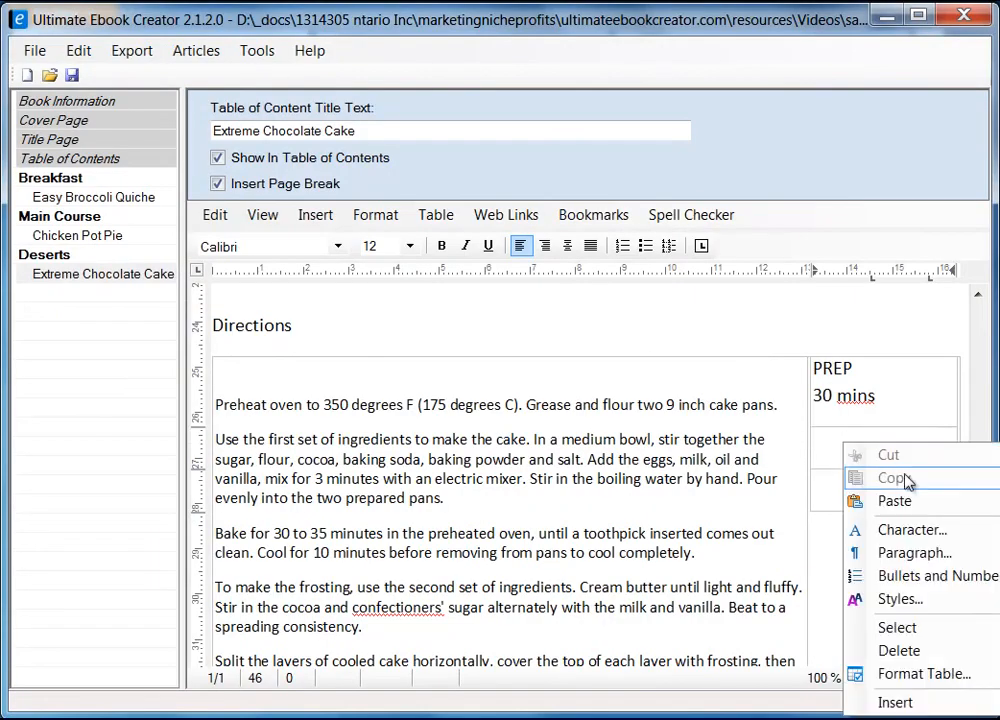
mouse_move(895, 501)
click(786, 529)
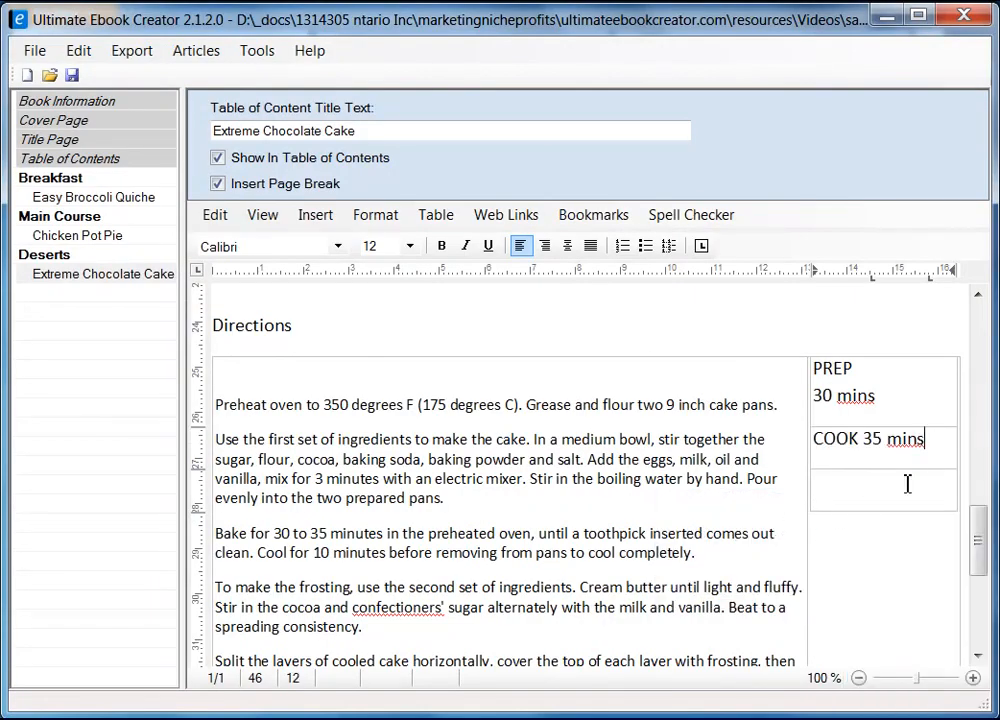
Copy READY IN 1 hr 5 mins and paste it as plain text into the third cell
key(alt+Tab)
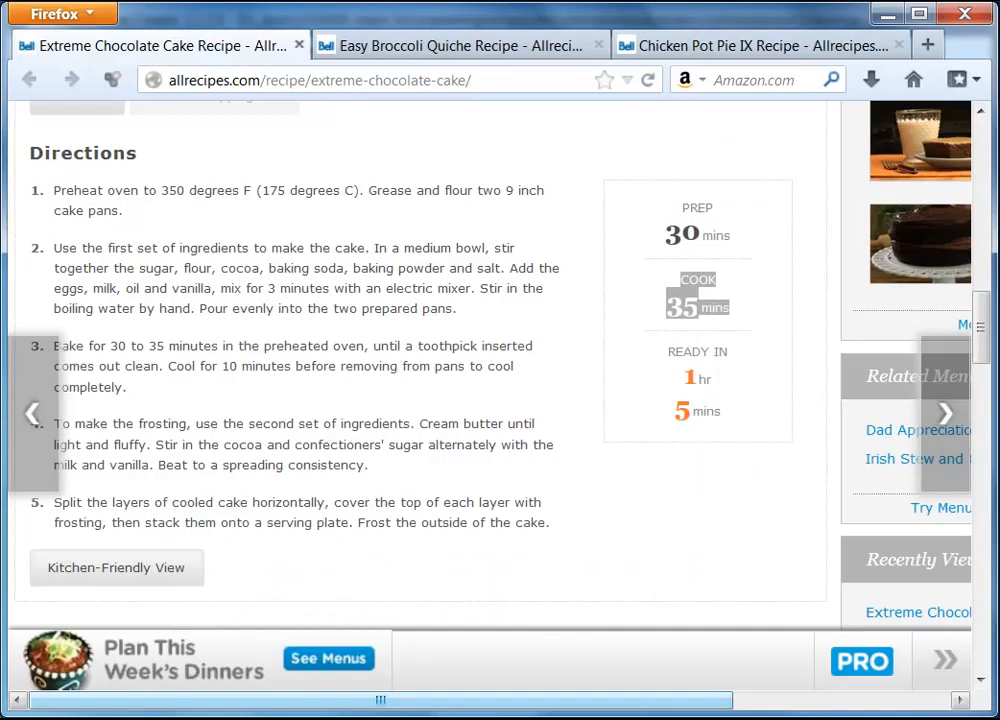
drag(672, 357, 745, 410)
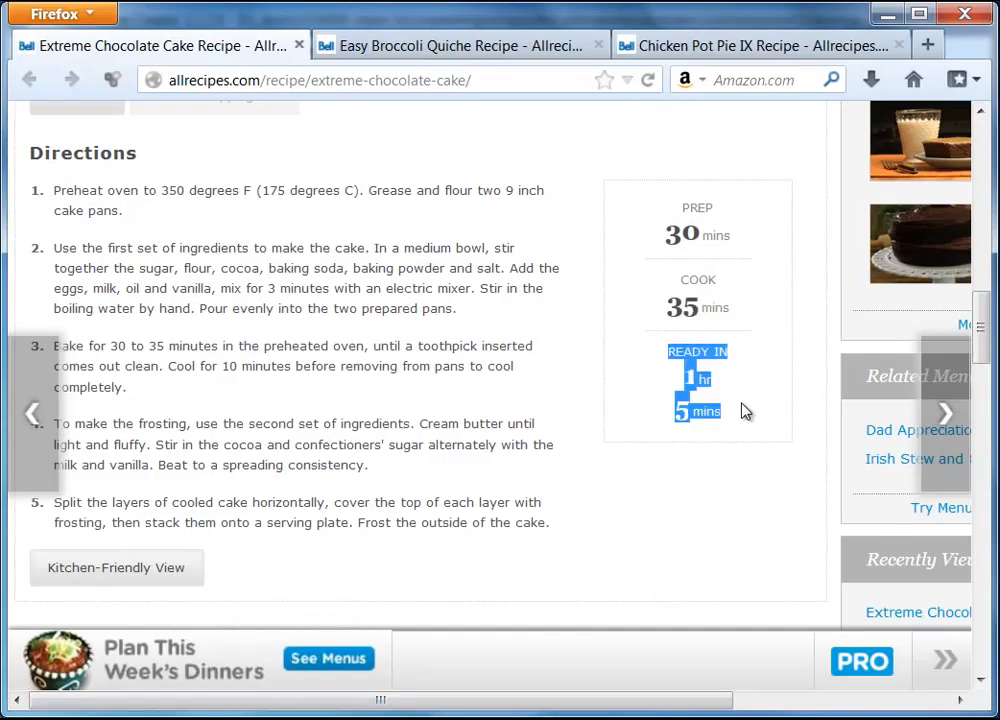
right_click(699, 379)
click(779, 396)
click(886, 14)
click(850, 489)
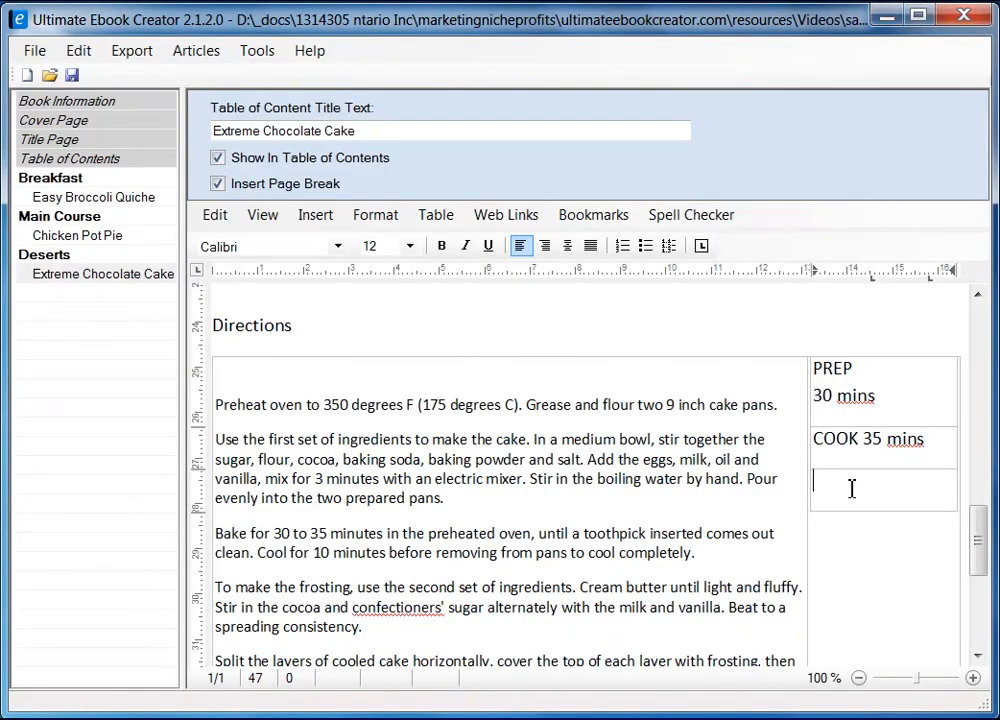
right_click(850, 490)
mouse_move(930, 549)
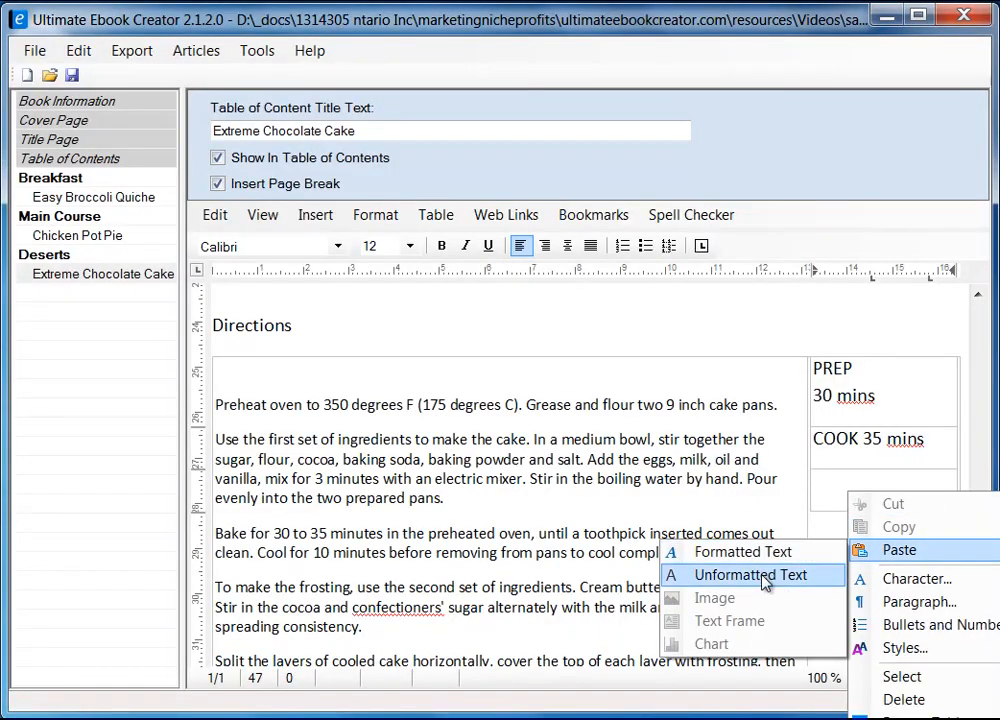
click(680, 574)
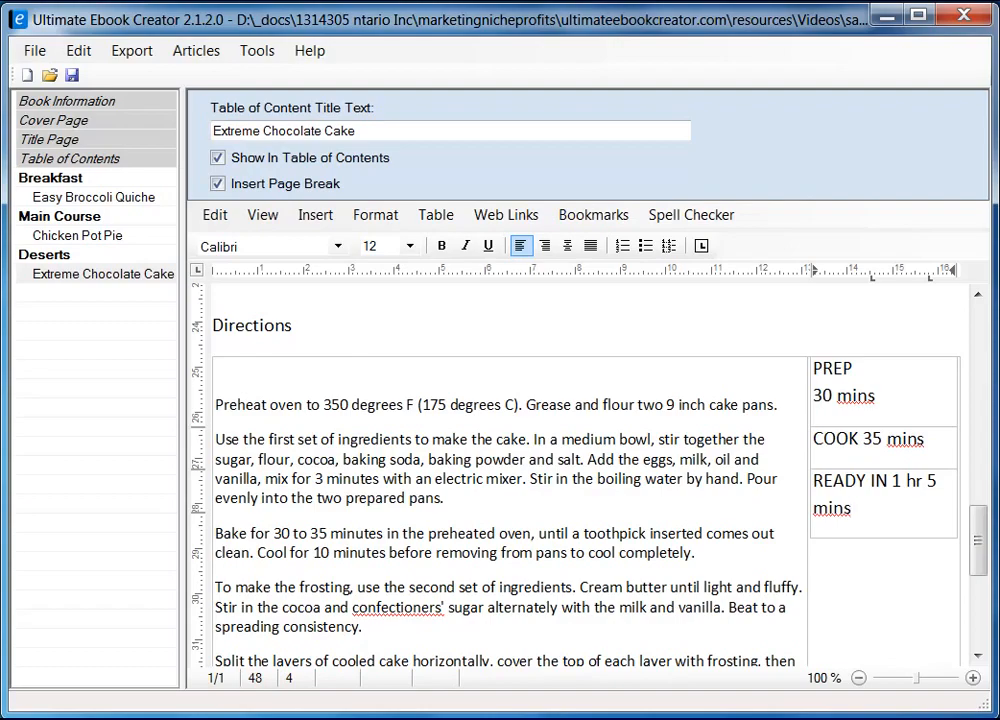
key(alt+Tab)
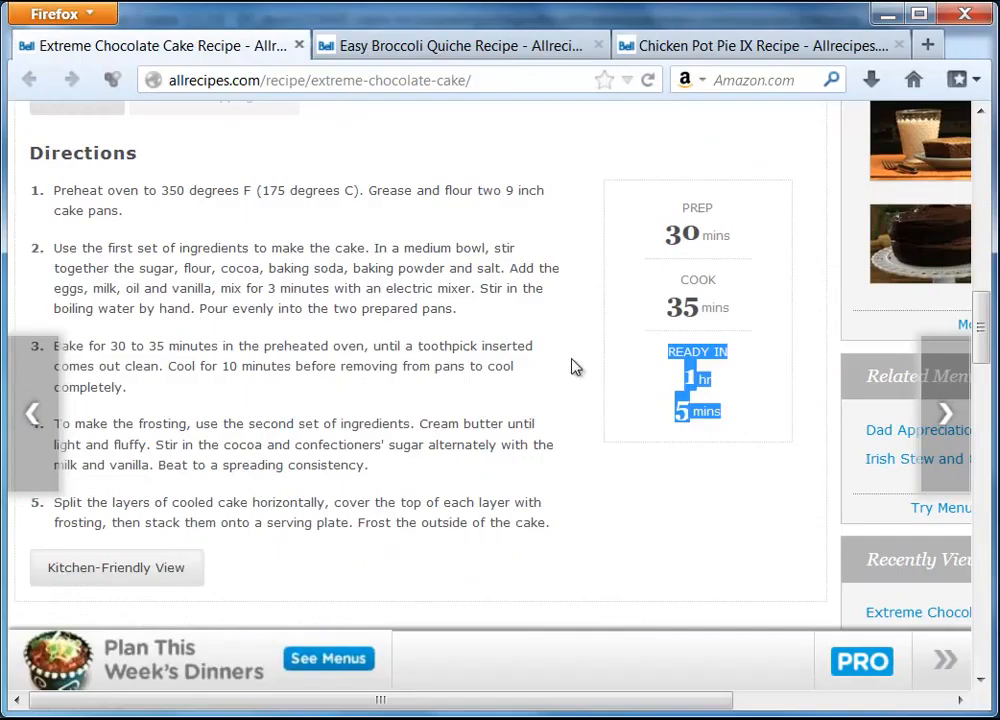
click(752, 241)
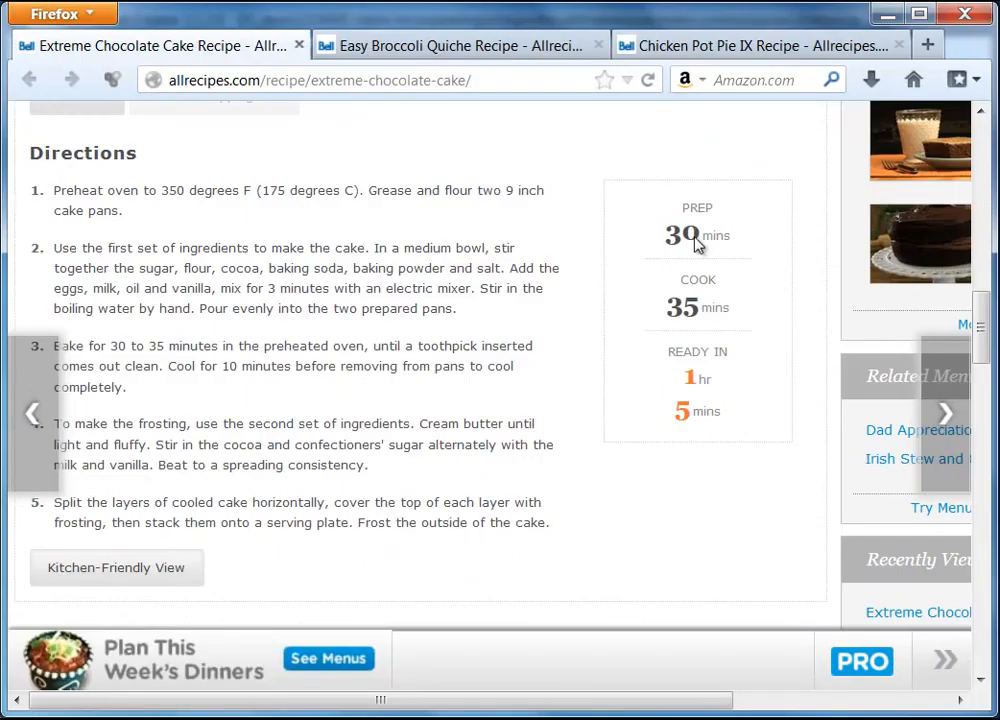
Make the 30 in the PREP cell bold at 24 pt
click(884, 16)
double_click(818, 398)
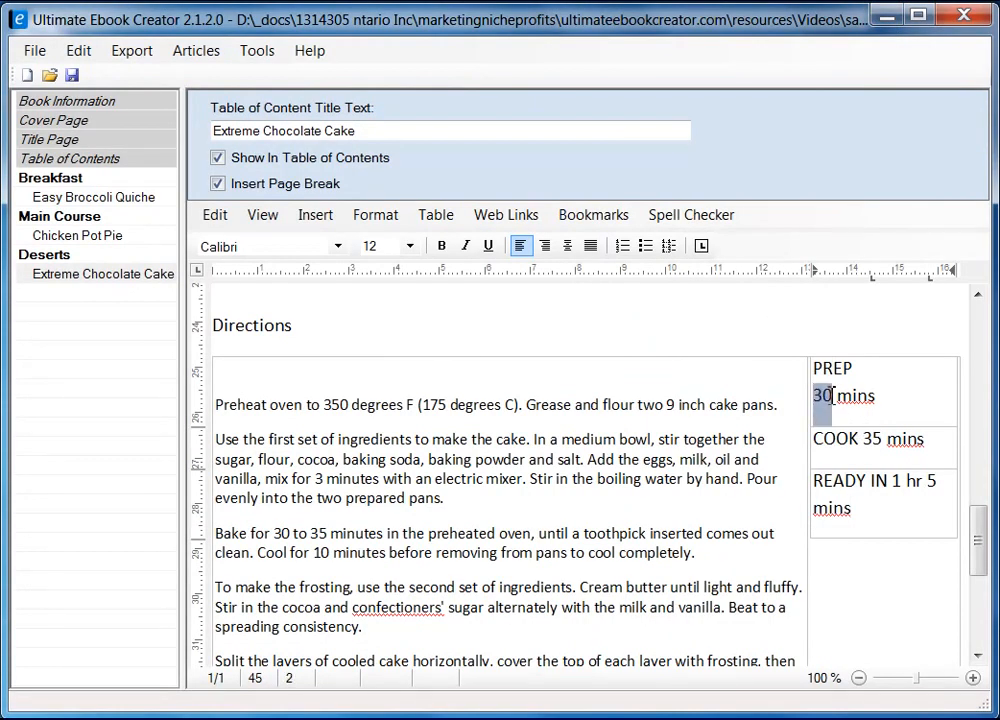
click(441, 246)
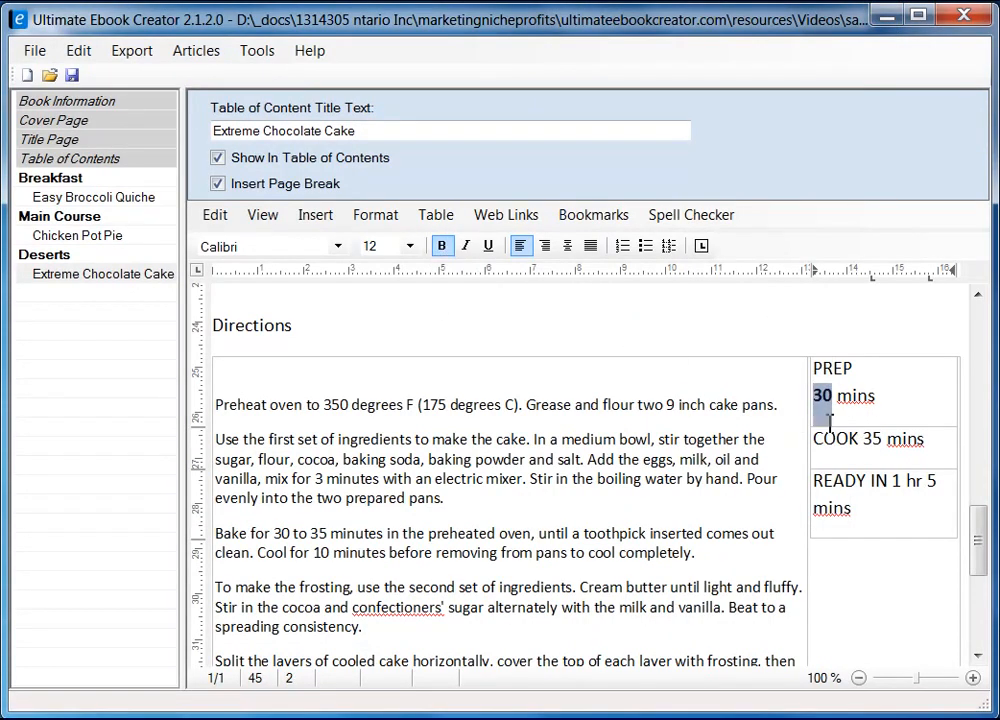
click(409, 246)
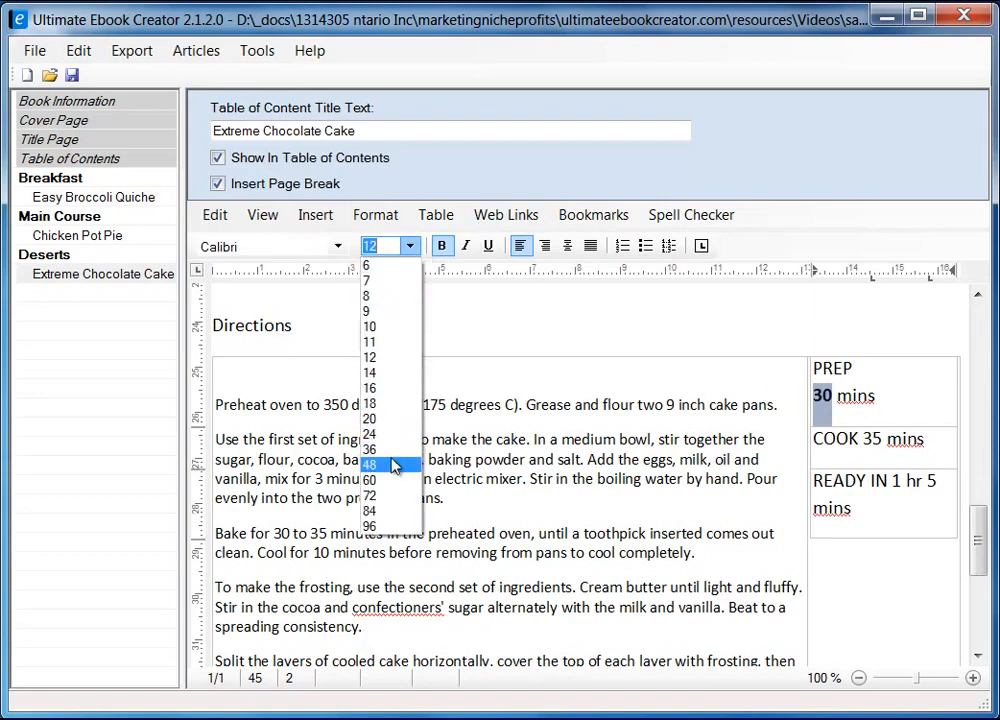
click(392, 466)
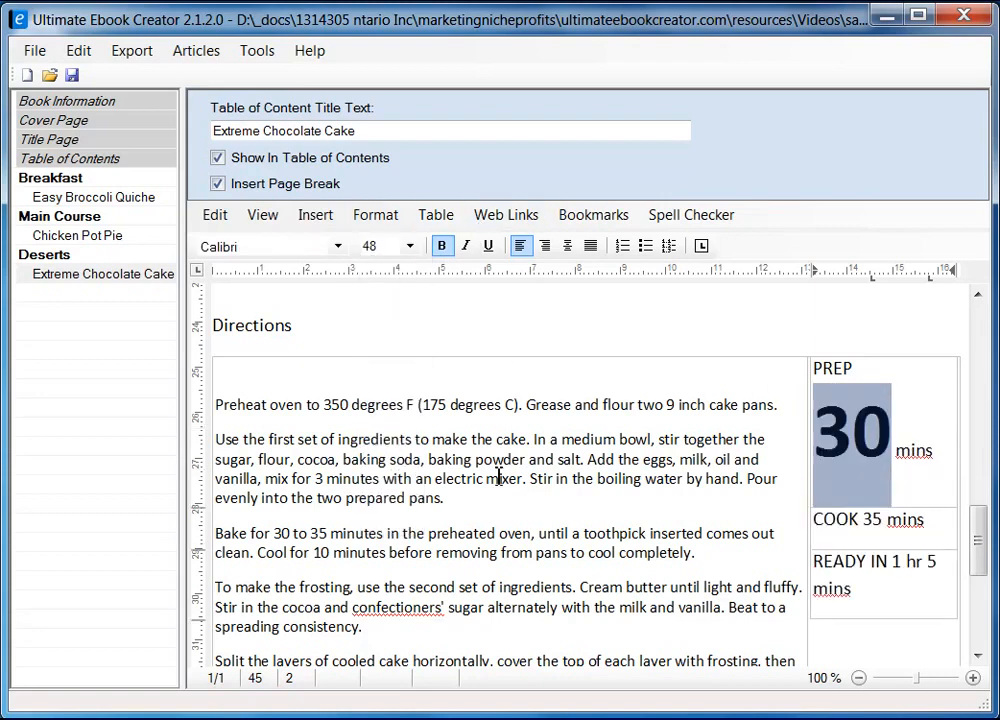
click(409, 246)
click(395, 404)
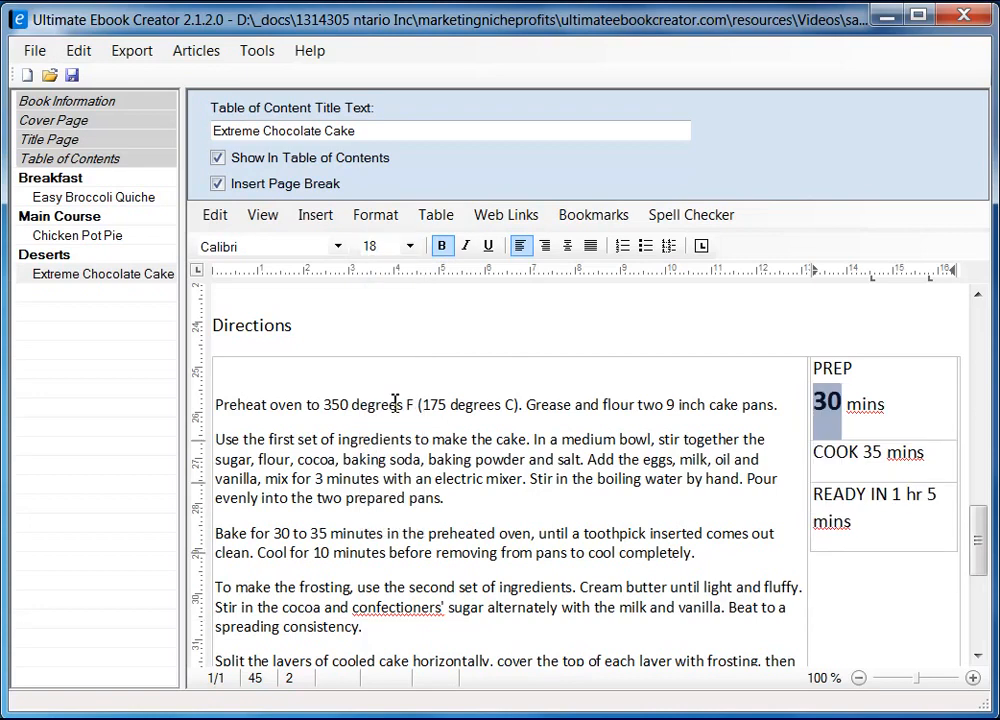
click(409, 246)
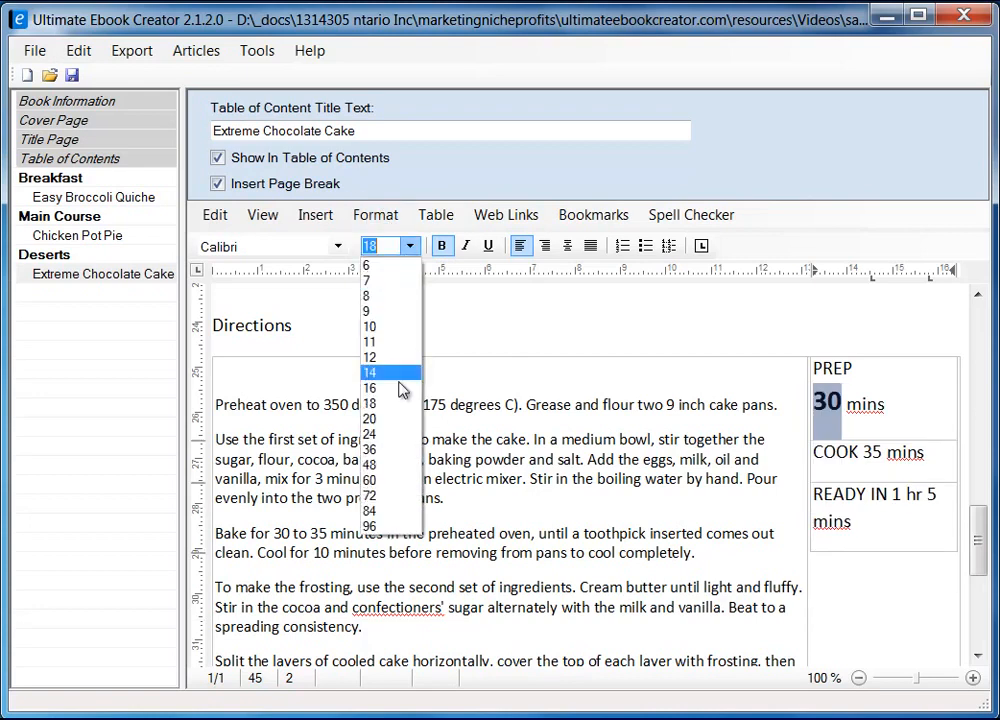
click(390, 436)
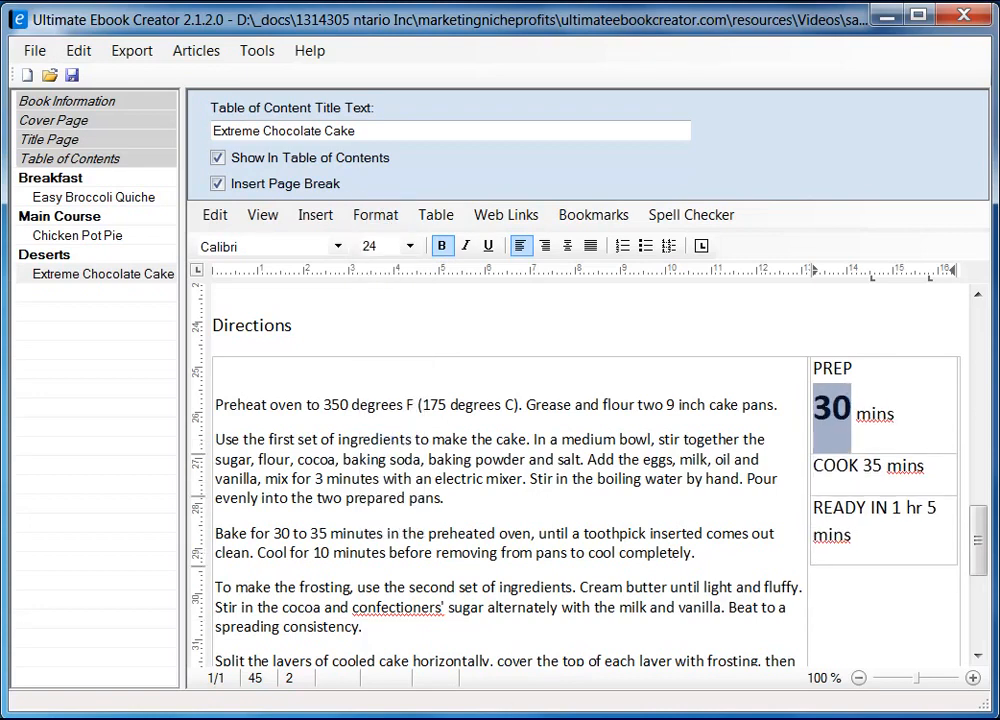
key(alt+Tab)
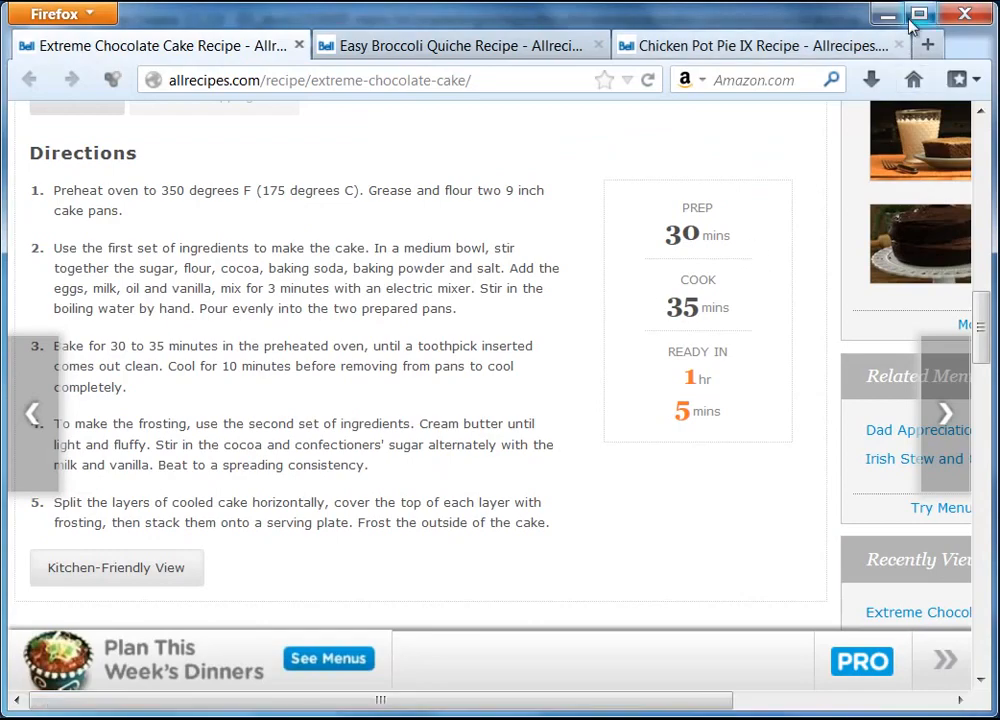
click(887, 14)
click(901, 420)
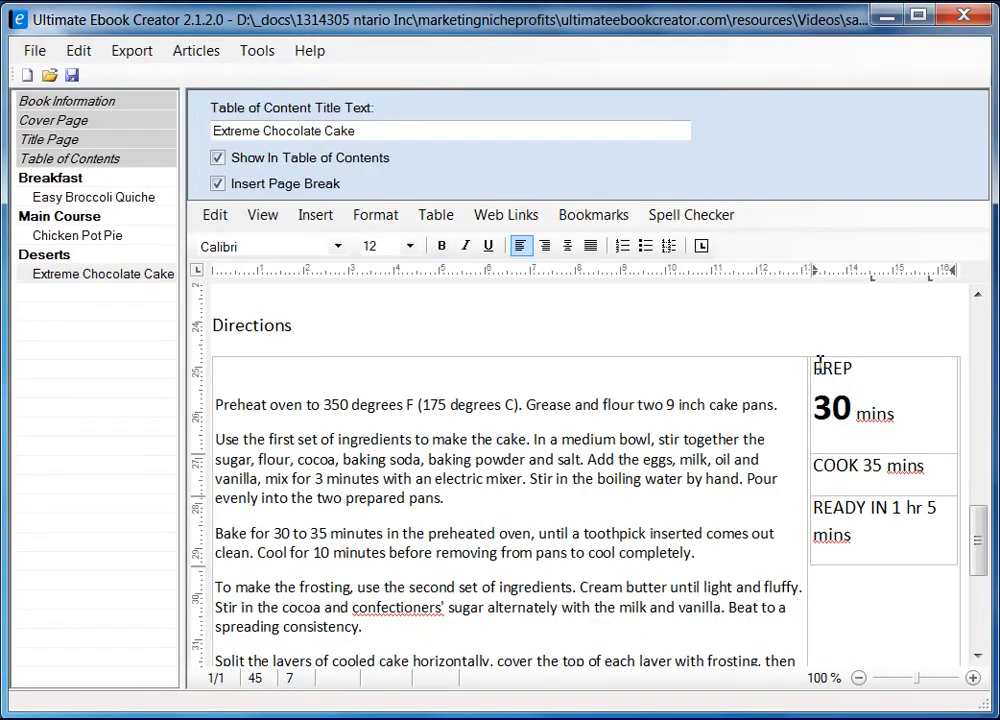
Center-align the PREP, COOK and READY IN cells, then bring the Firefox recipe page forward
click(884, 353)
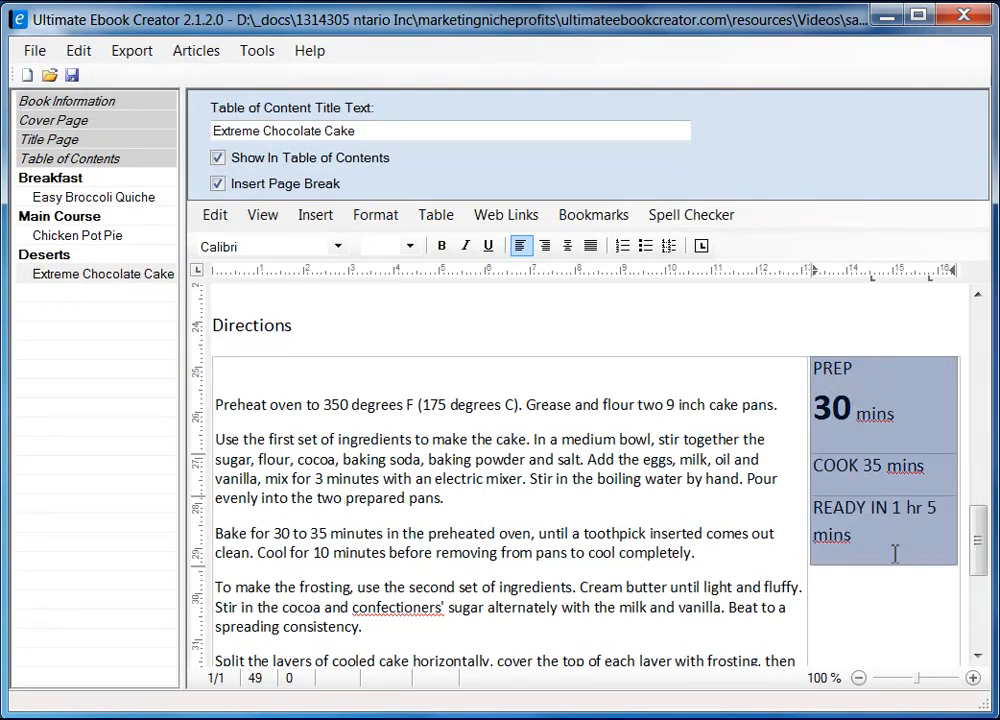
right_click(859, 366)
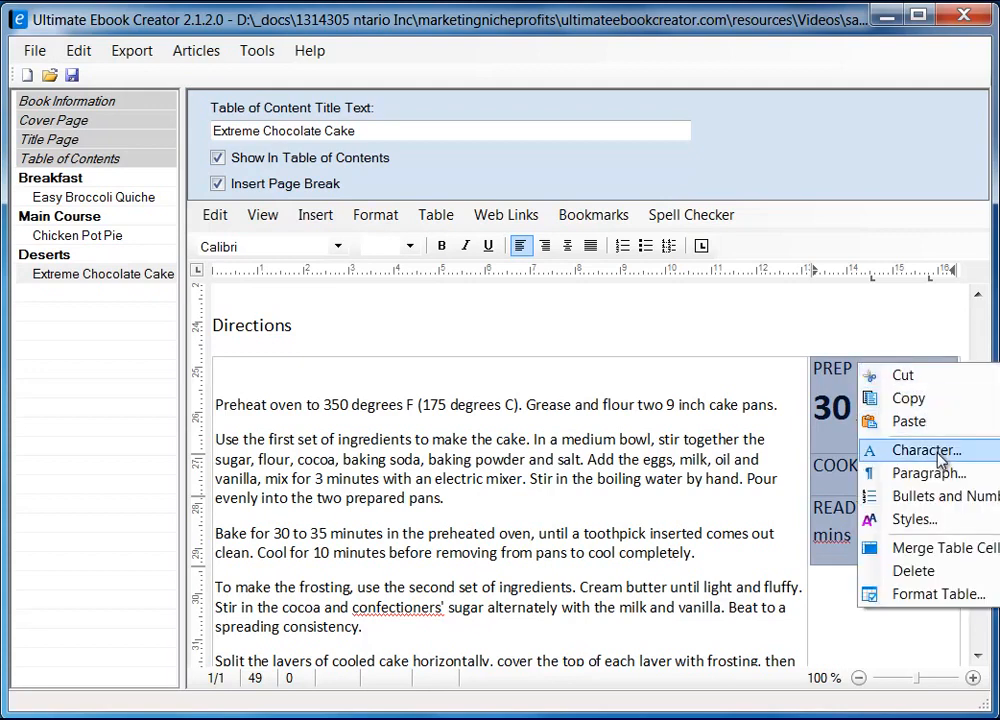
click(938, 595)
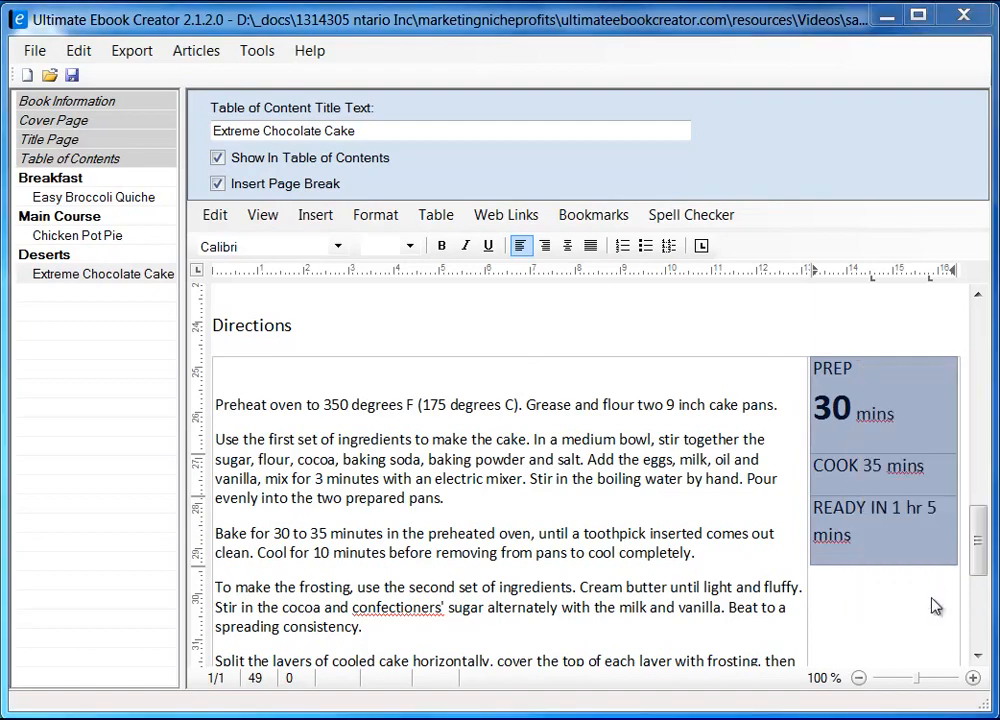
drag(397, 158, 573, 153)
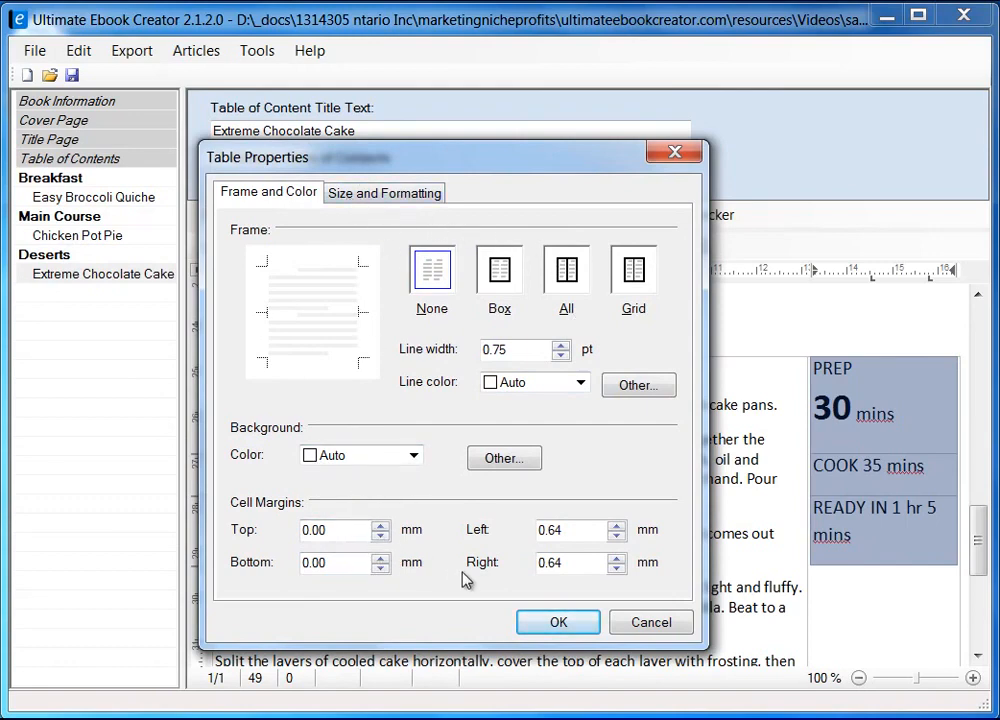
click(651, 623)
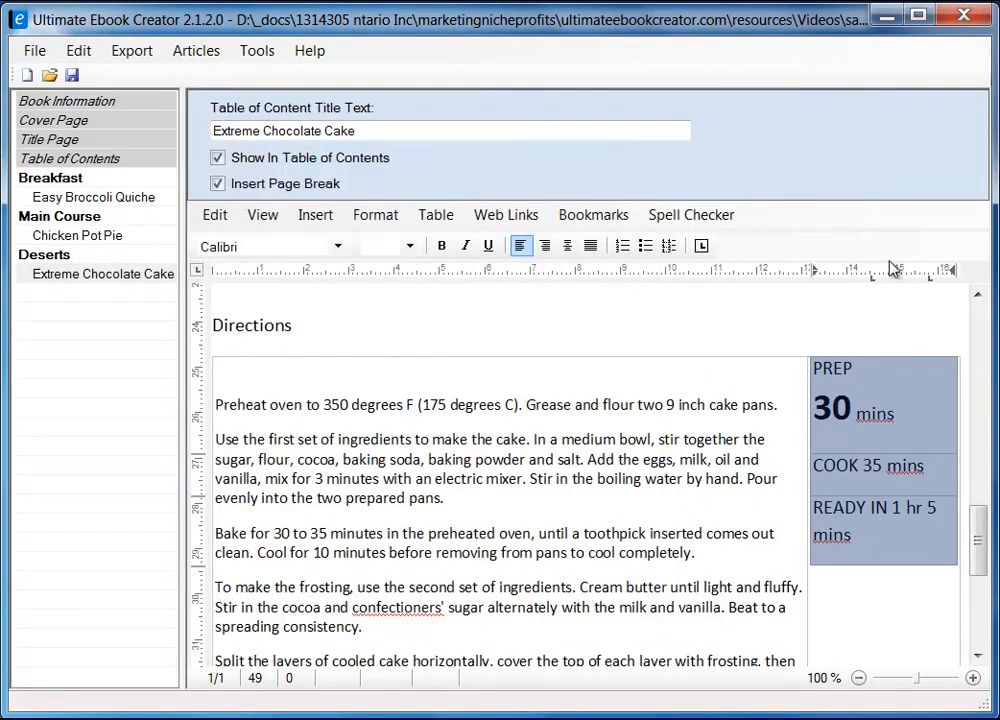
click(567, 246)
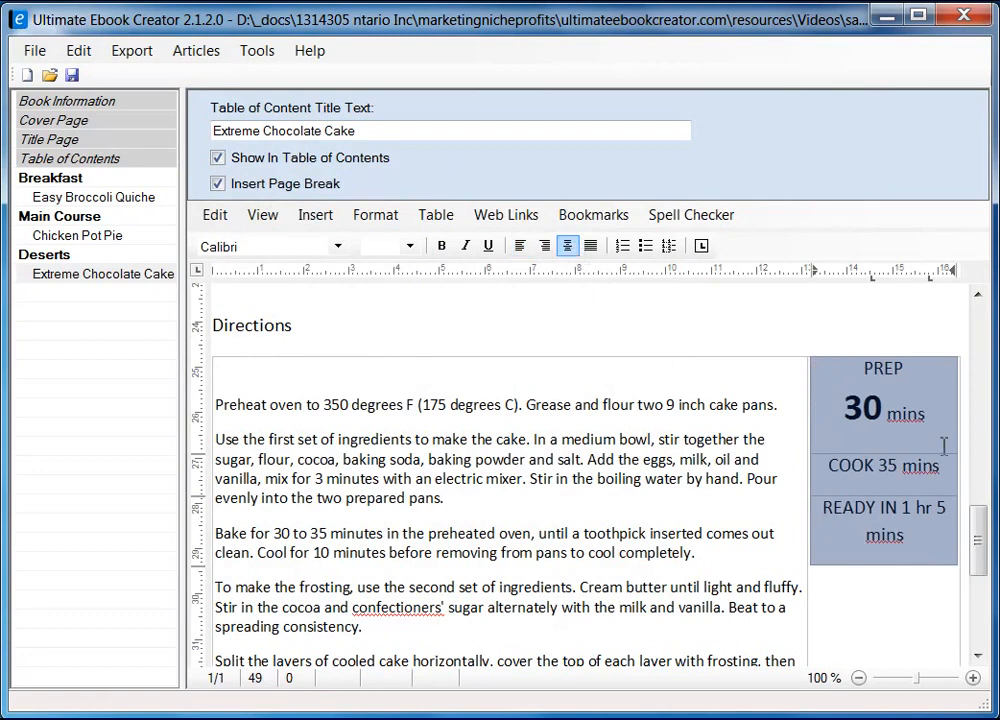
click(895, 473)
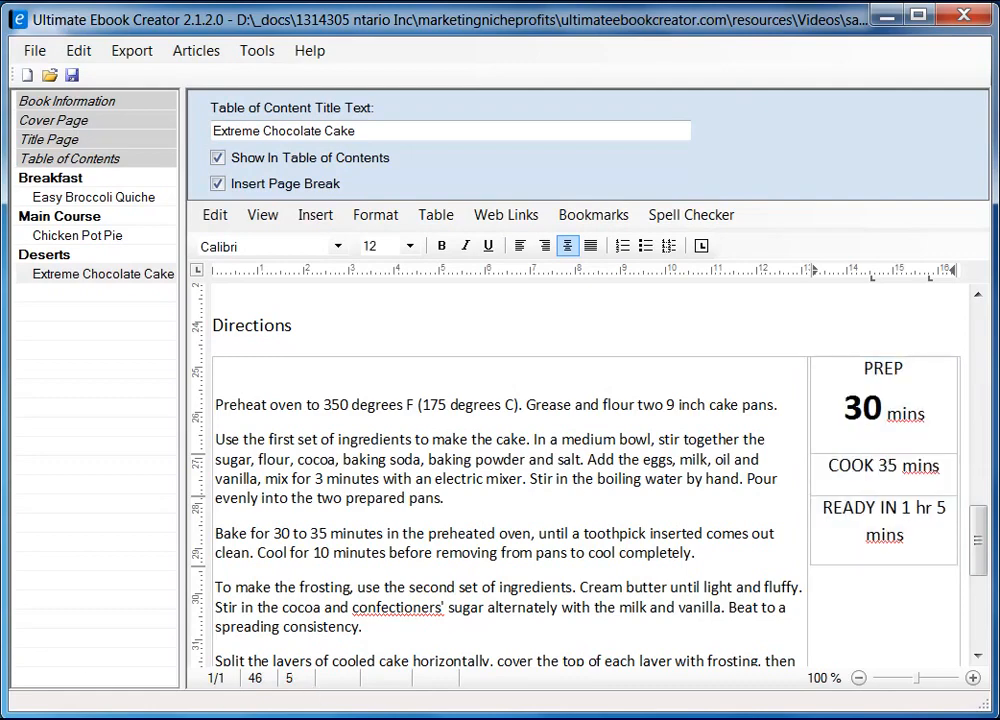
click(187, 712)
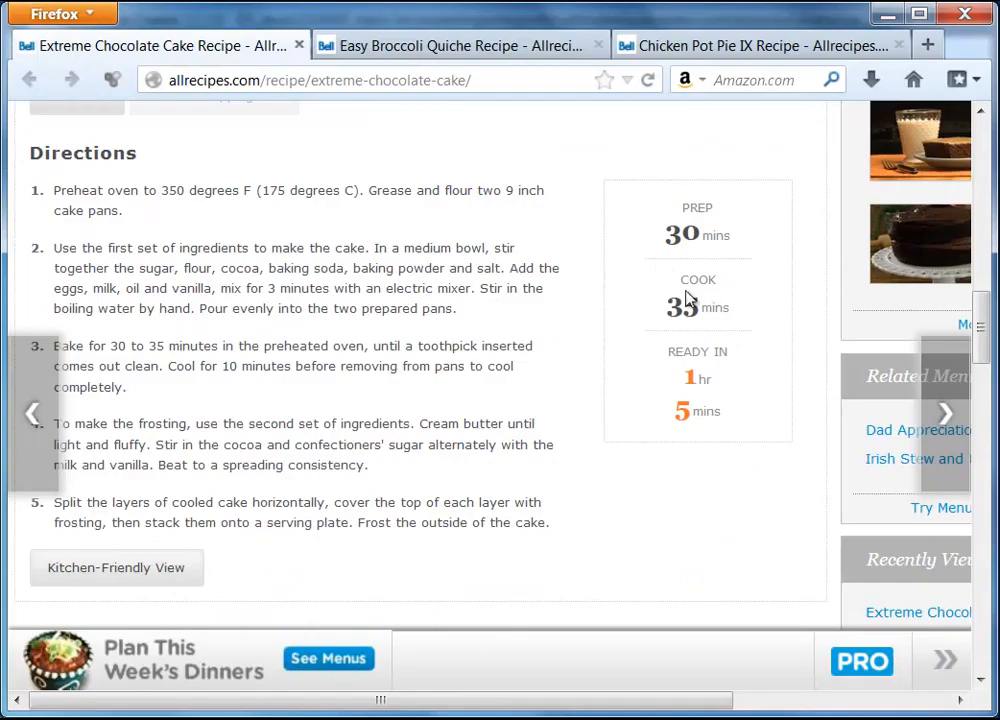
Move COOK's 35 mins onto its own line and make the 35 bold at 24 pt
click(886, 14)
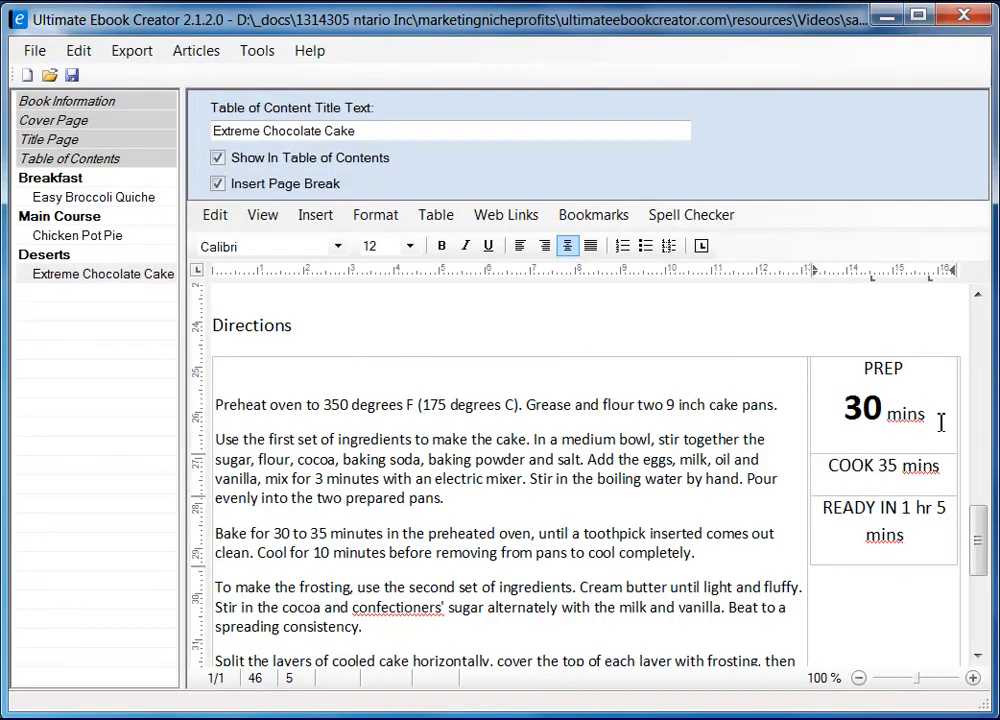
key(Return)
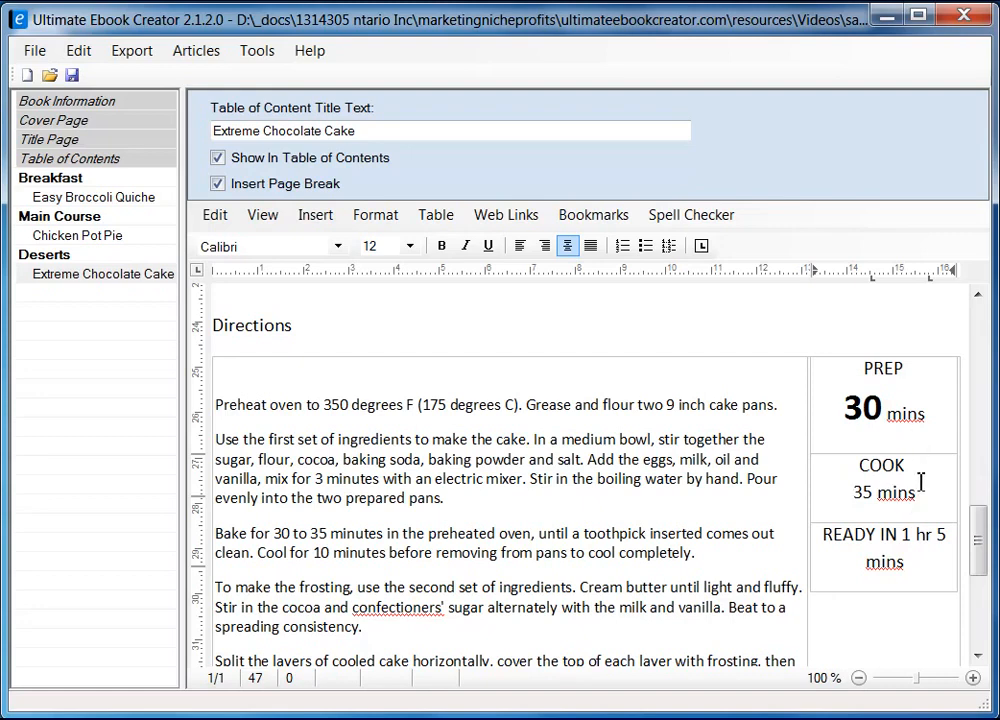
drag(873, 492, 853, 492)
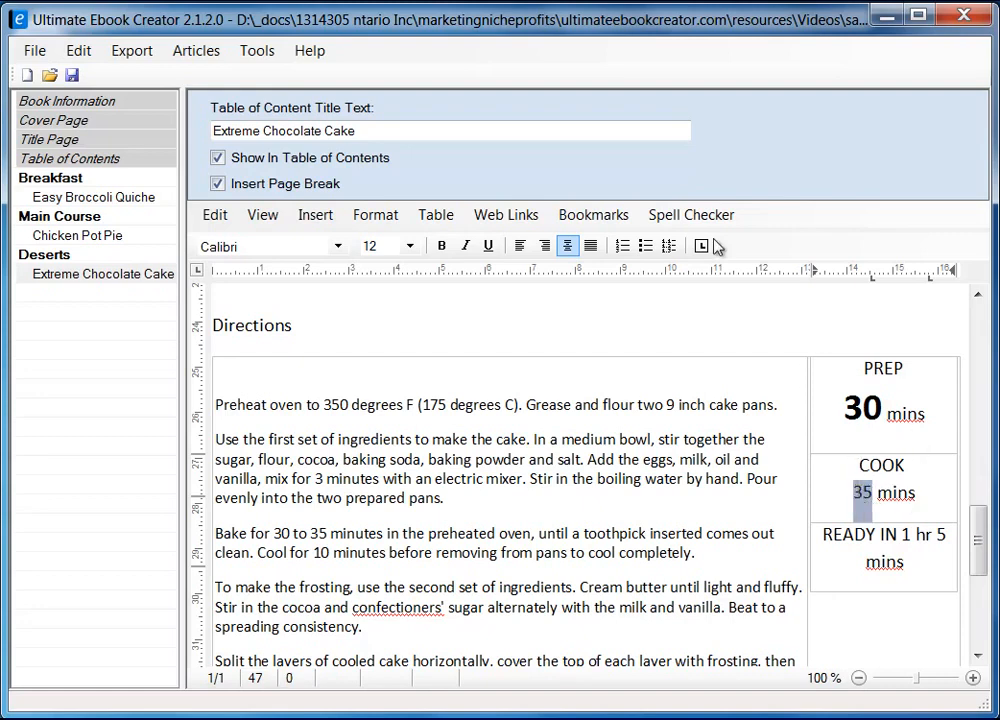
click(441, 245)
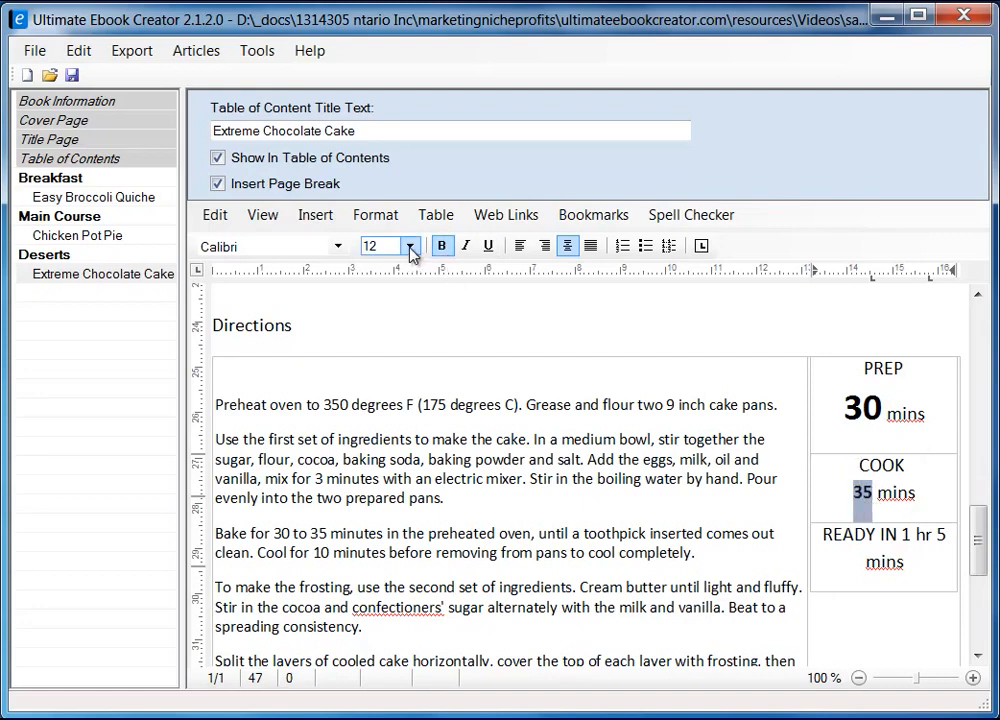
click(863, 408)
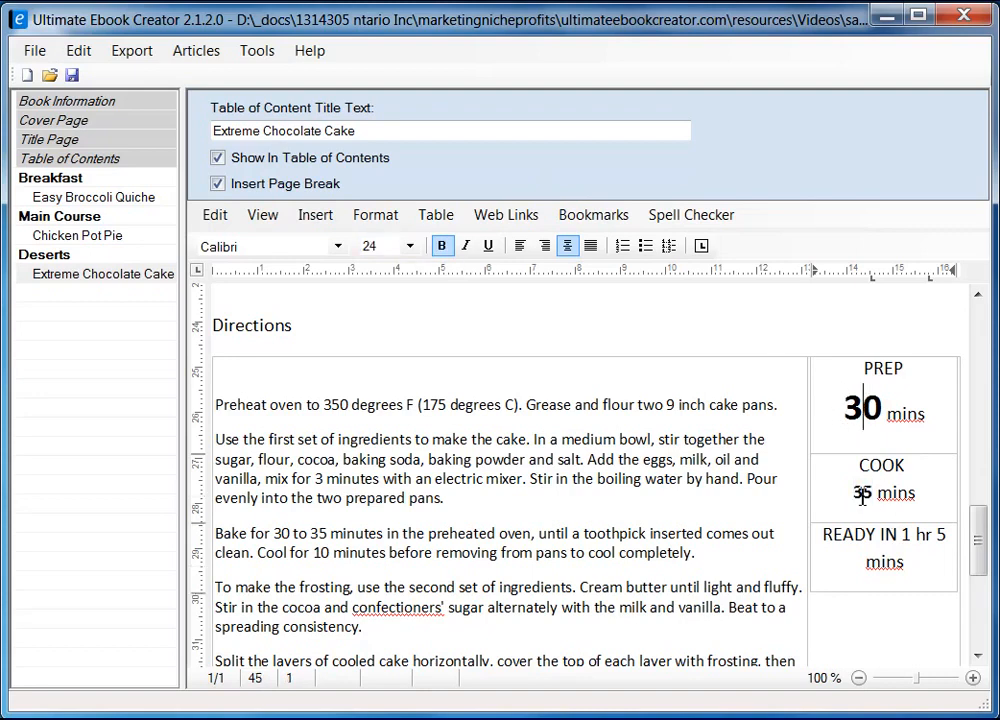
drag(872, 493, 853, 493)
click(411, 246)
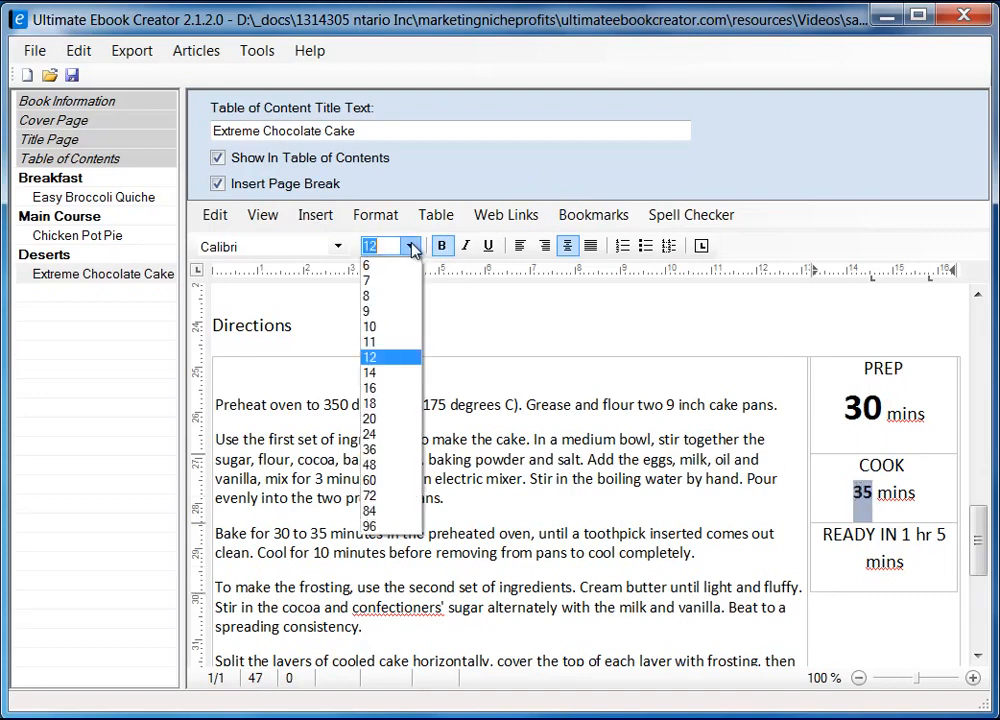
click(391, 433)
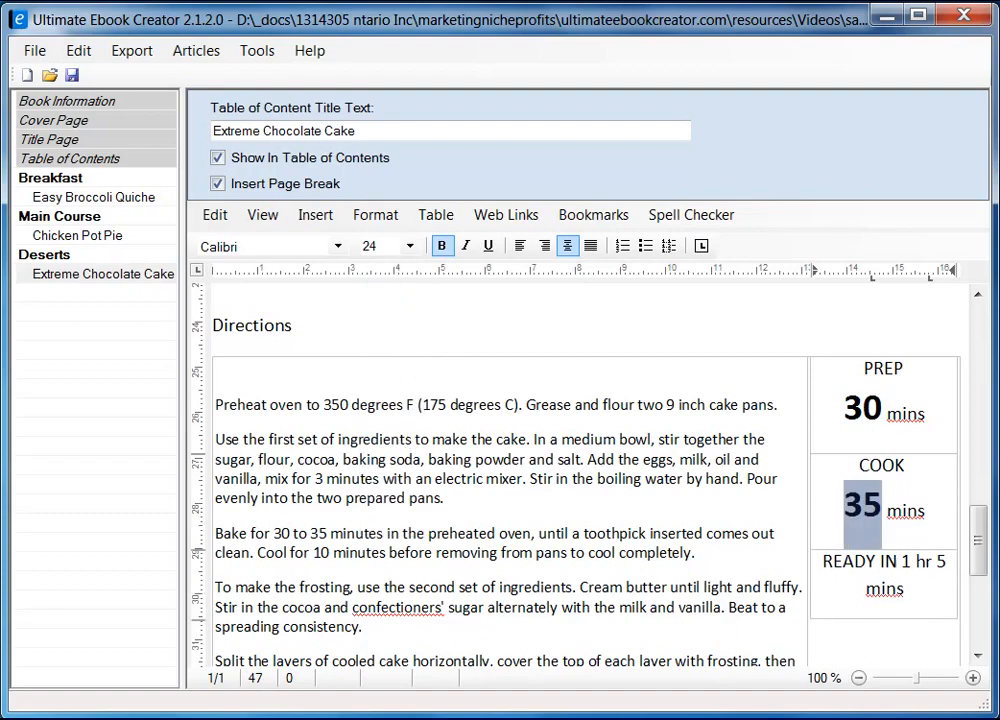
Split READY IN into separate 1 hr and 5 mins lines, with the 1 and 5 bold at 24 pt
key(alt+Tab)
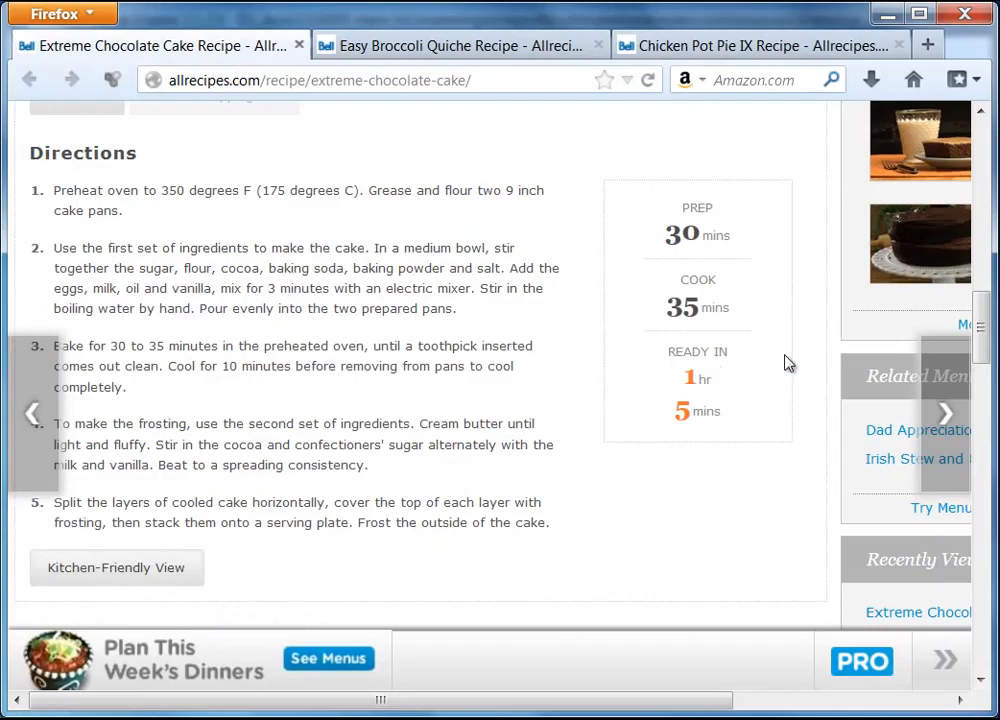
click(888, 15)
click(903, 558)
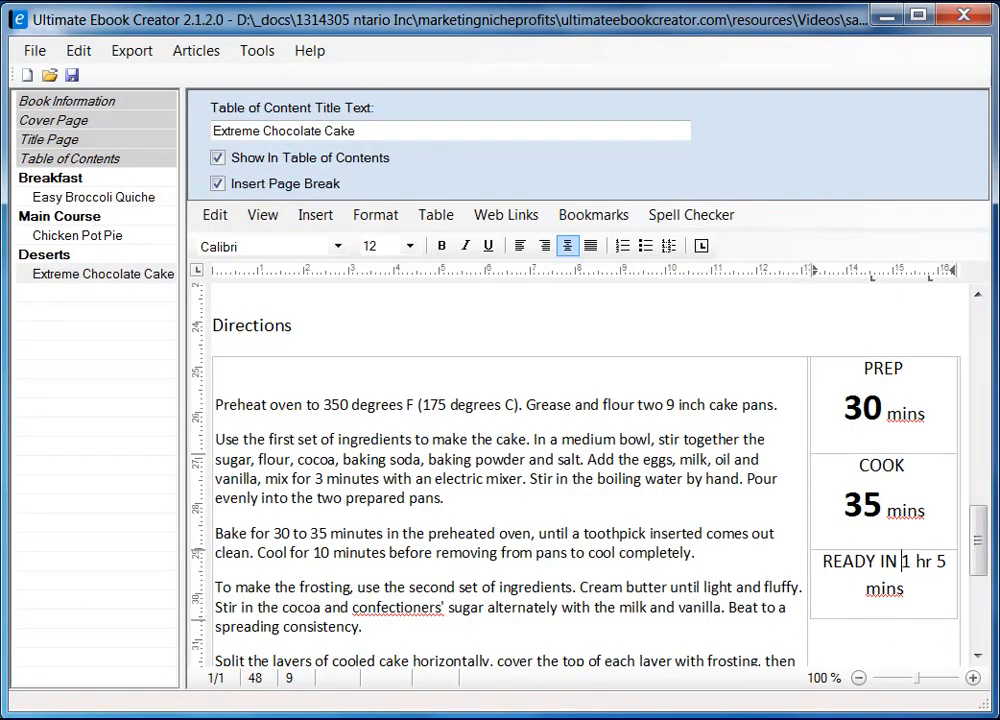
key(Return)
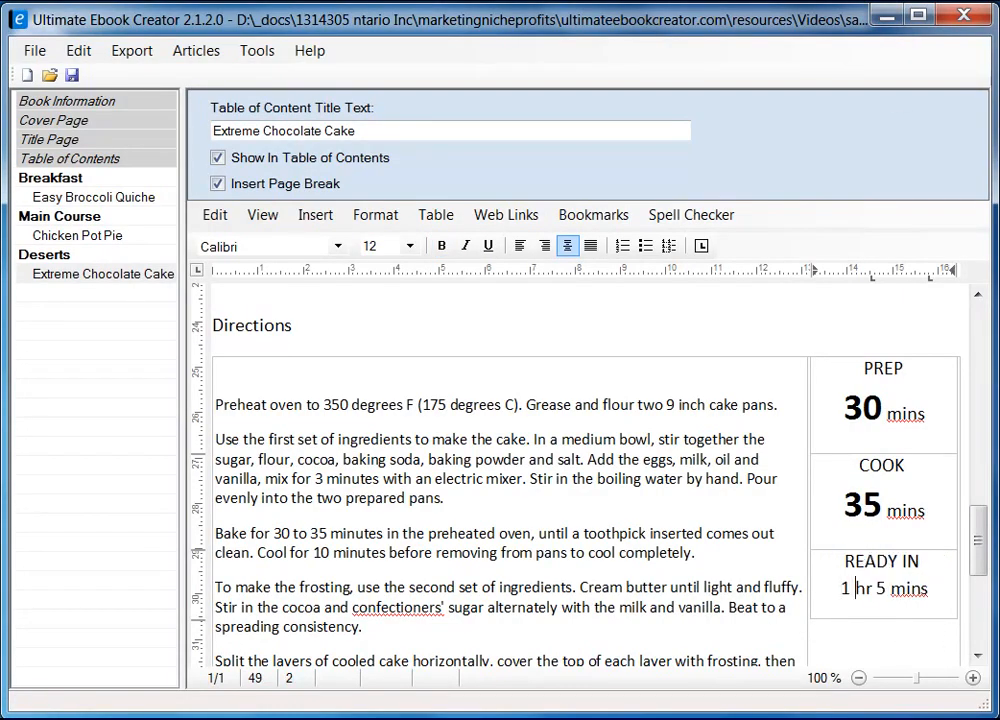
key(Return)
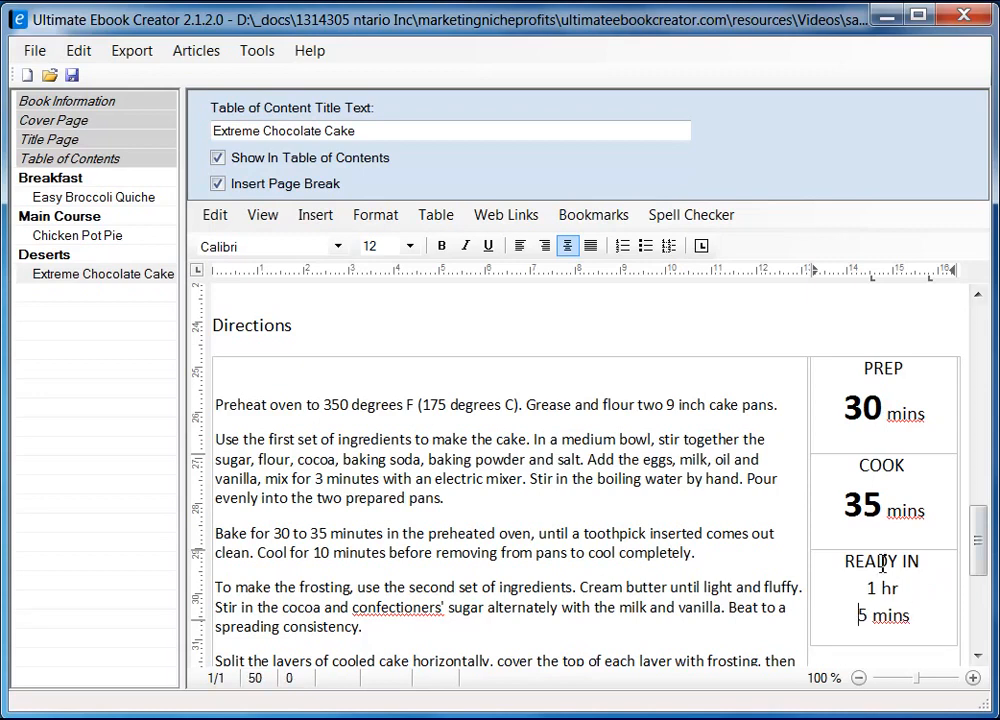
drag(877, 590, 865, 590)
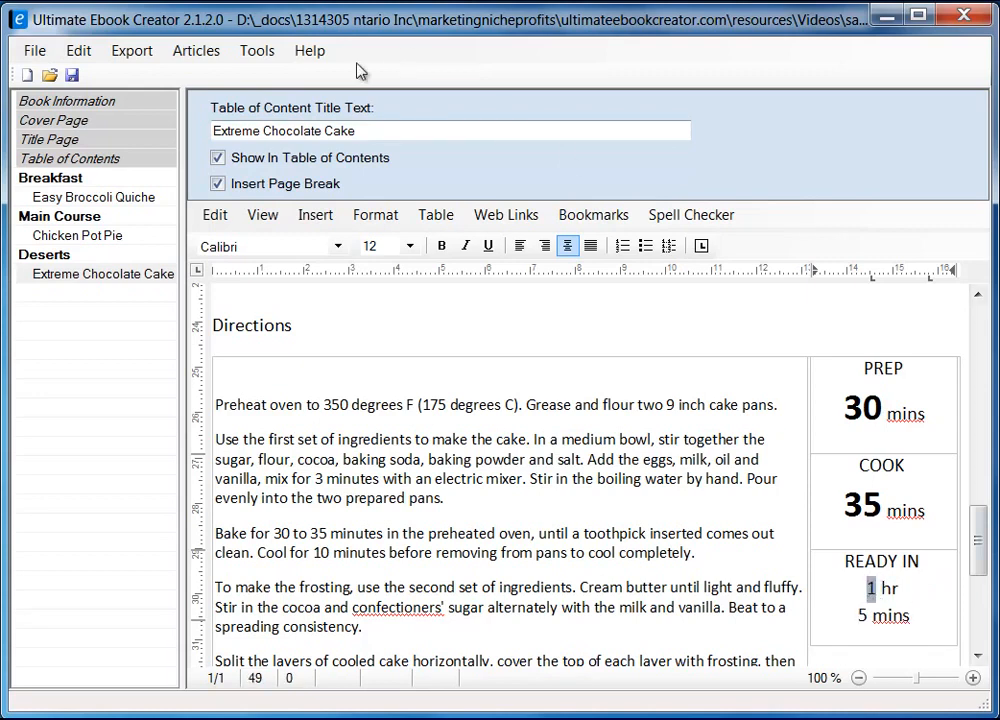
click(410, 247)
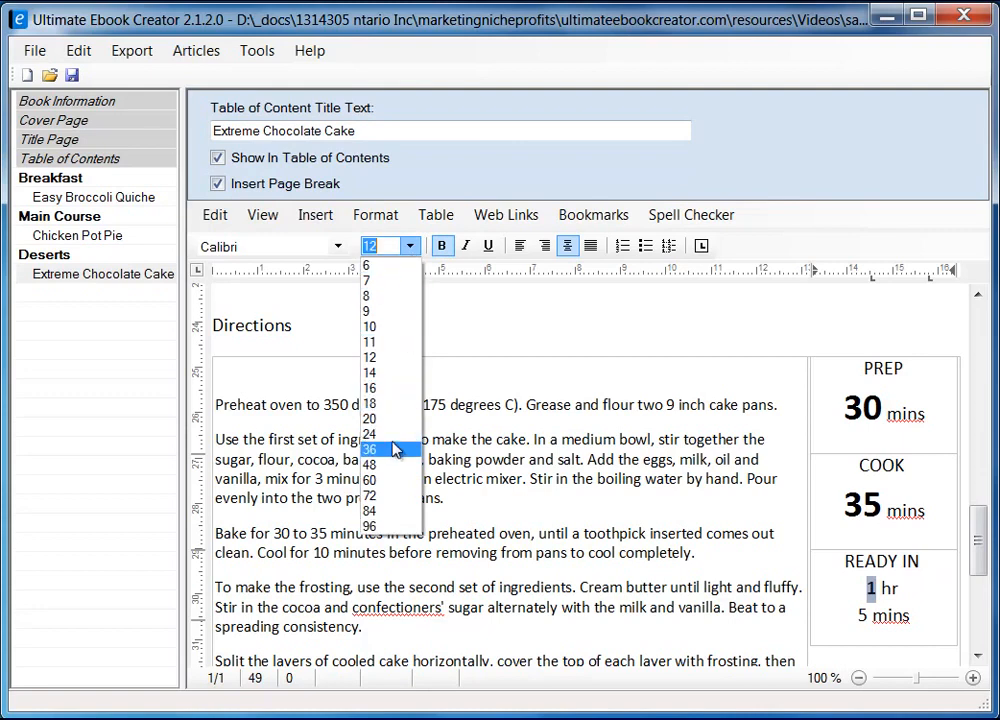
click(396, 442)
click(864, 643)
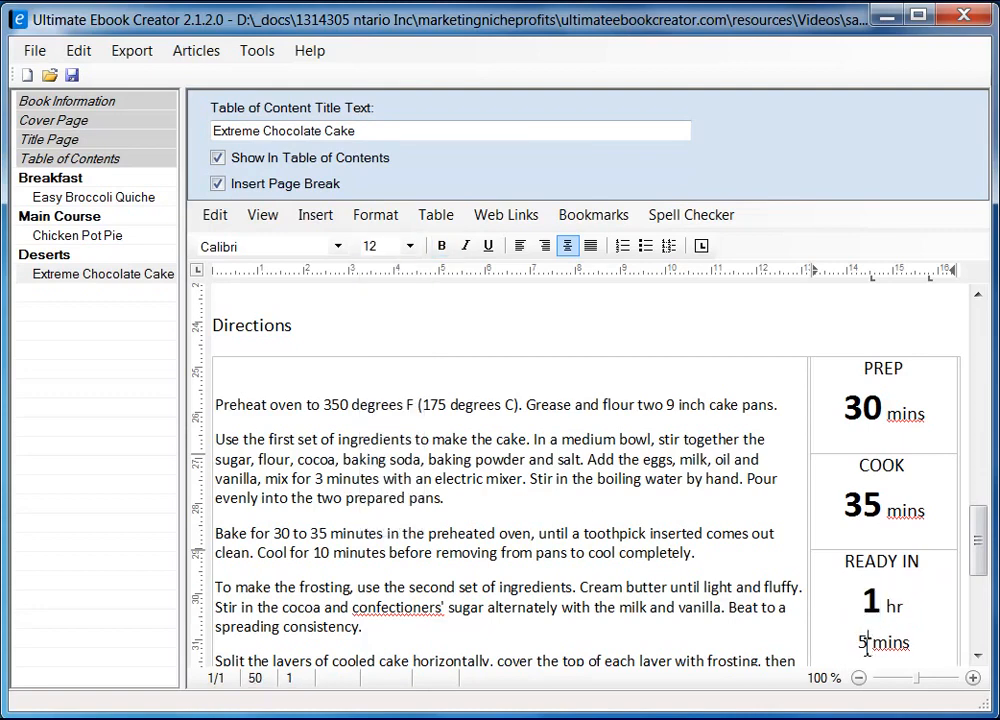
click(441, 246)
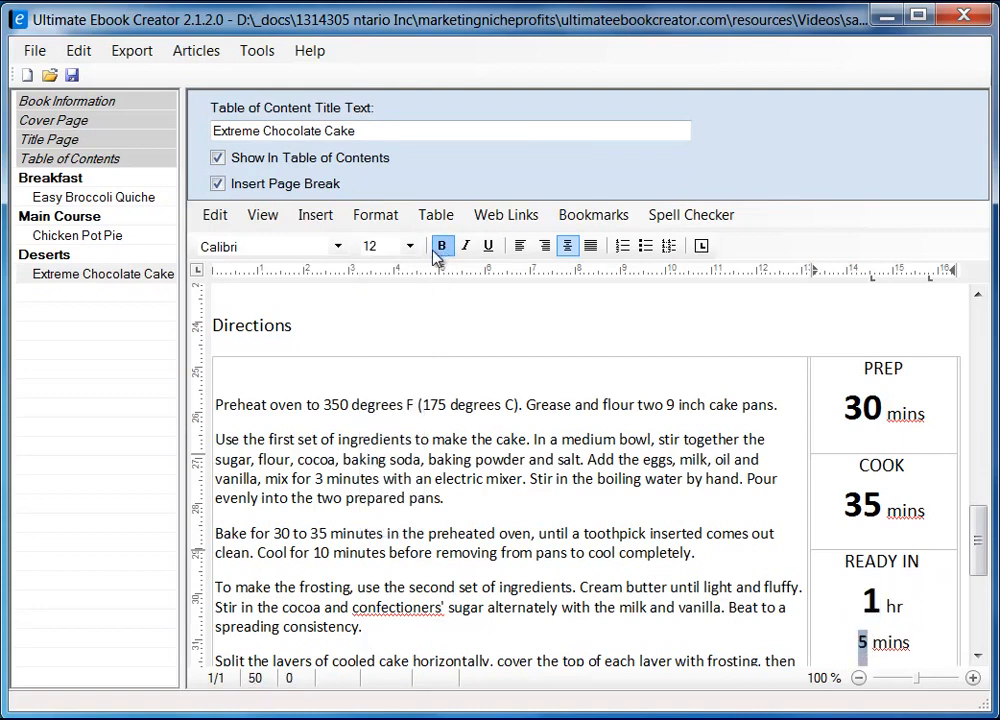
click(410, 246)
click(385, 435)
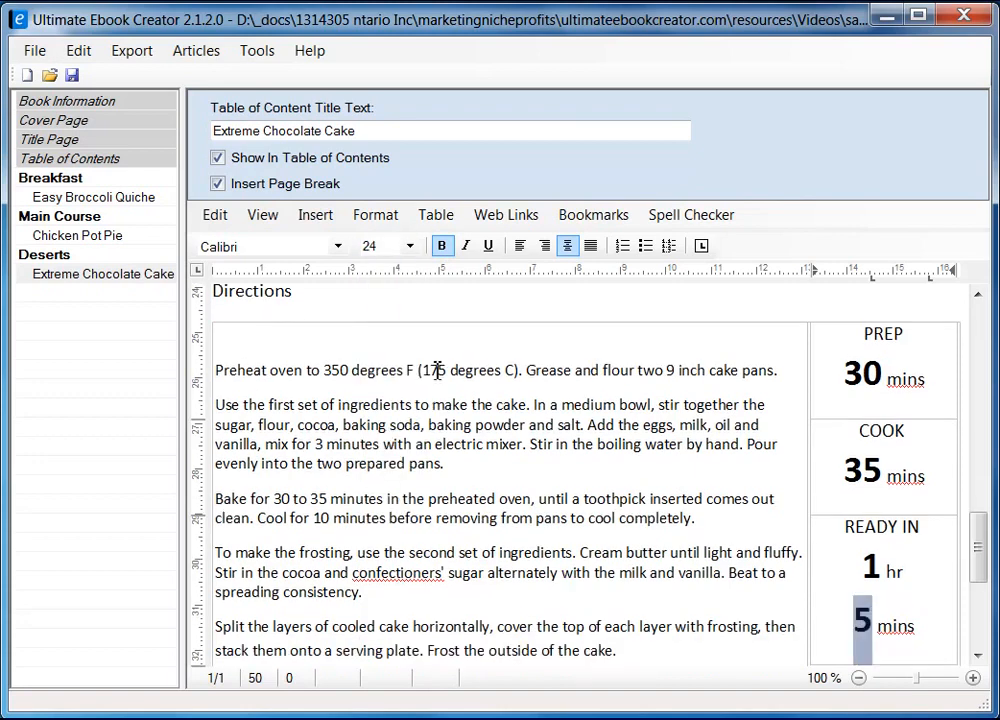
drag(878, 568, 866, 567)
Colour the 1 in the READY IN box orange through the Character font settings
click(375, 214)
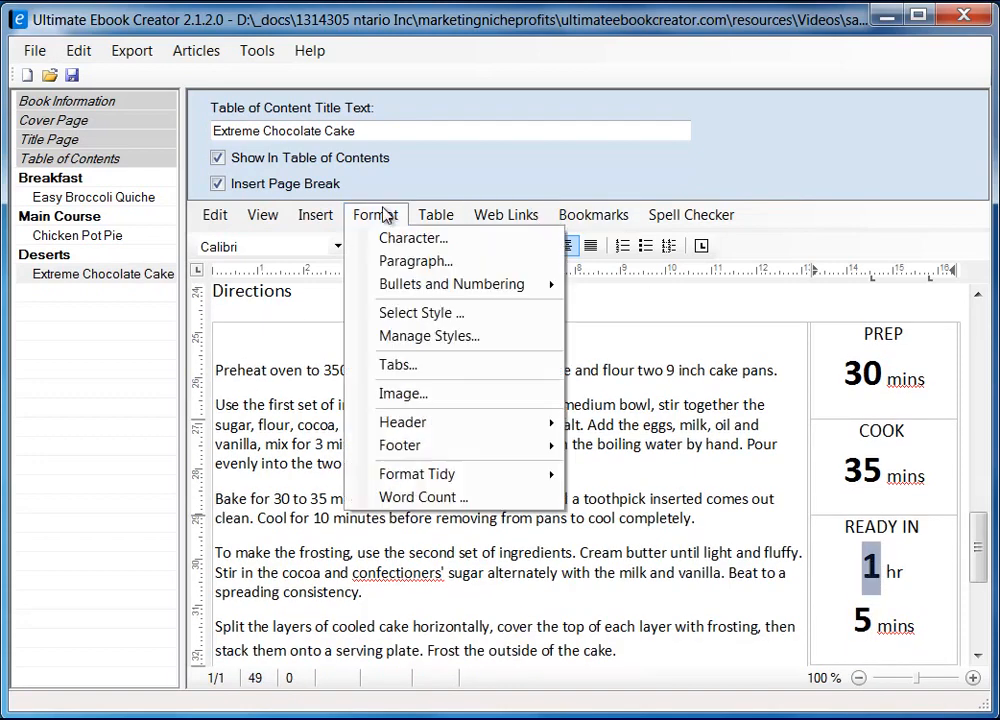
click(410, 237)
drag(295, 217, 471, 212)
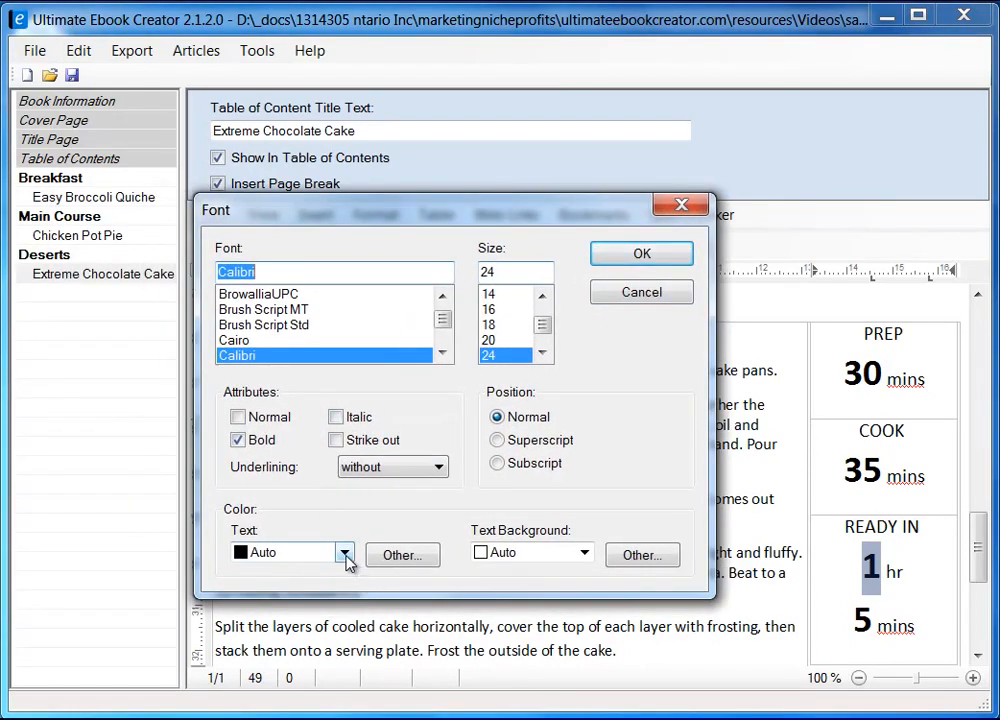
click(398, 556)
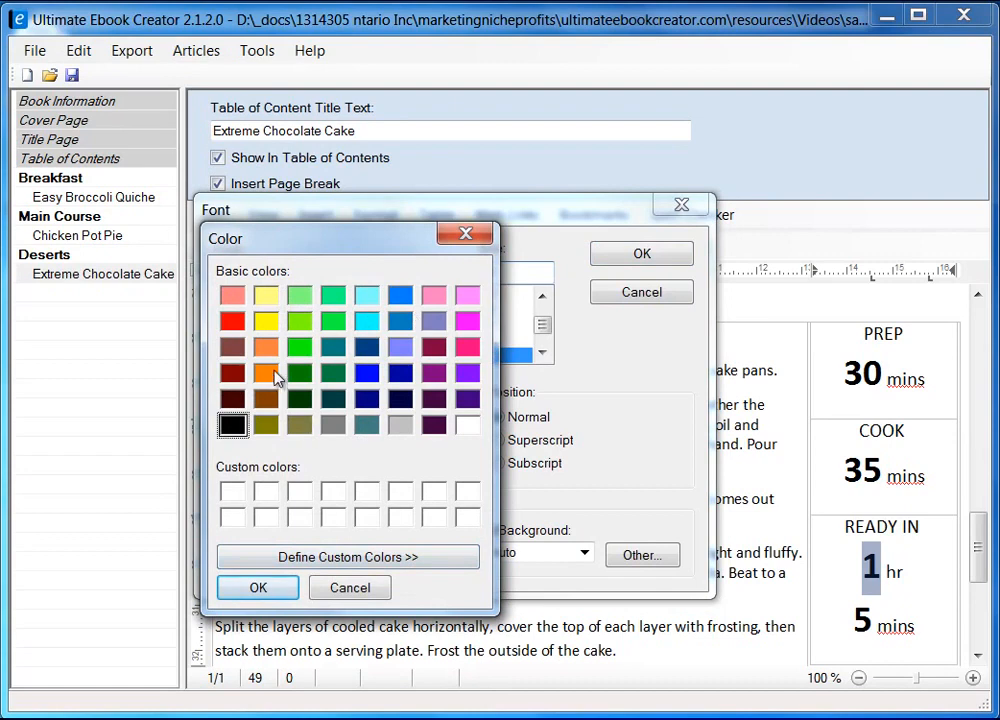
click(273, 376)
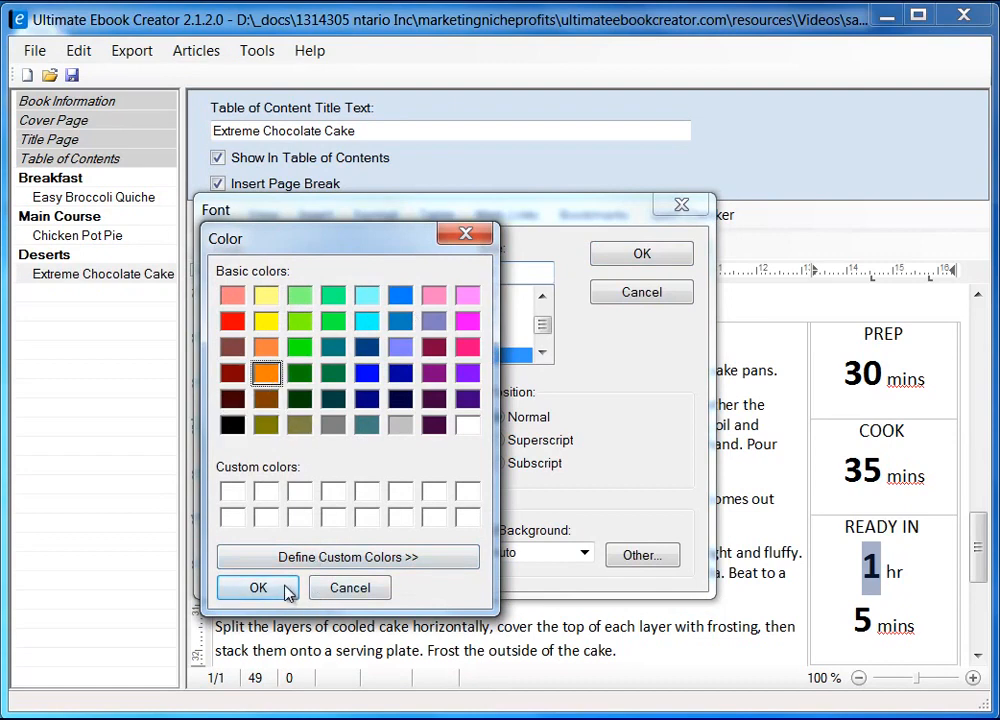
click(258, 588)
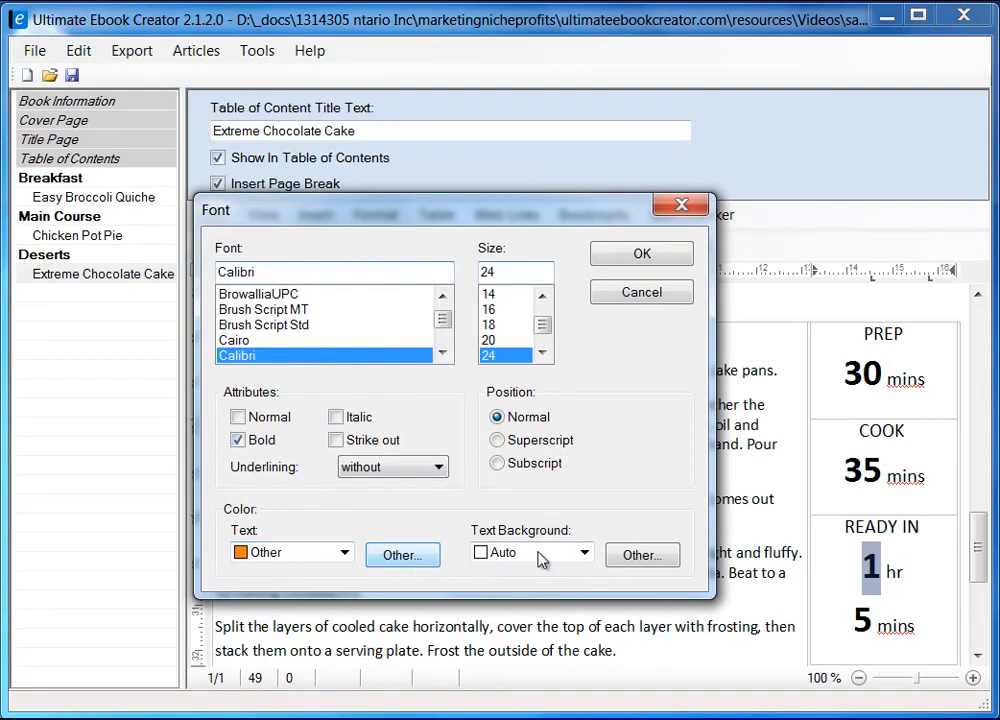
click(652, 261)
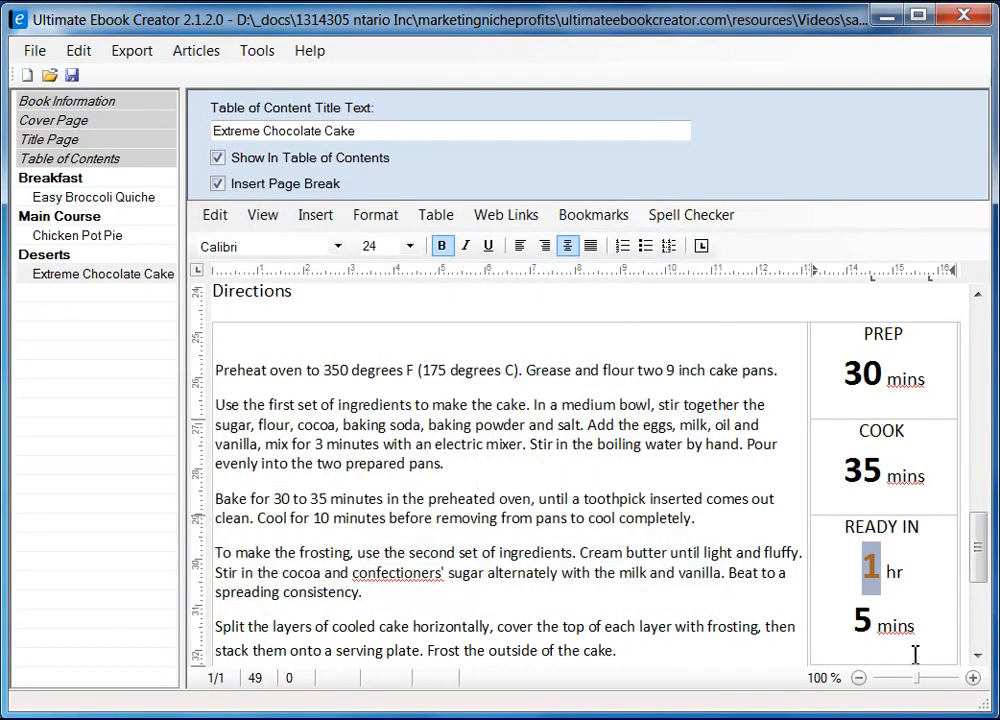
Colour the 5 in the READY IN box orange in the same way
drag(876, 622, 858, 621)
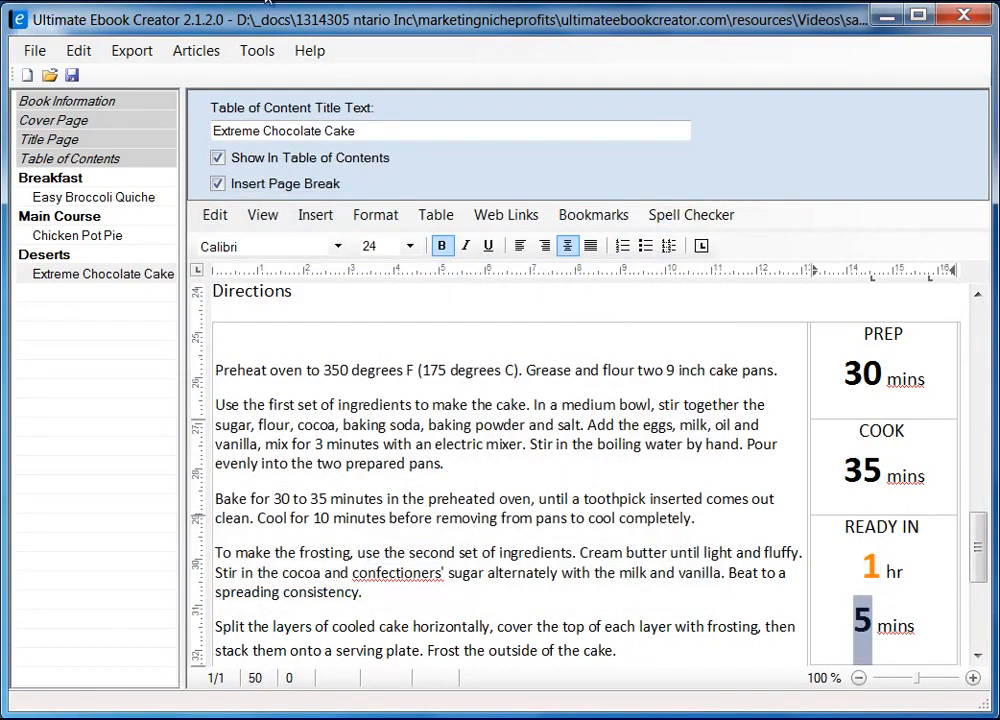
click(375, 215)
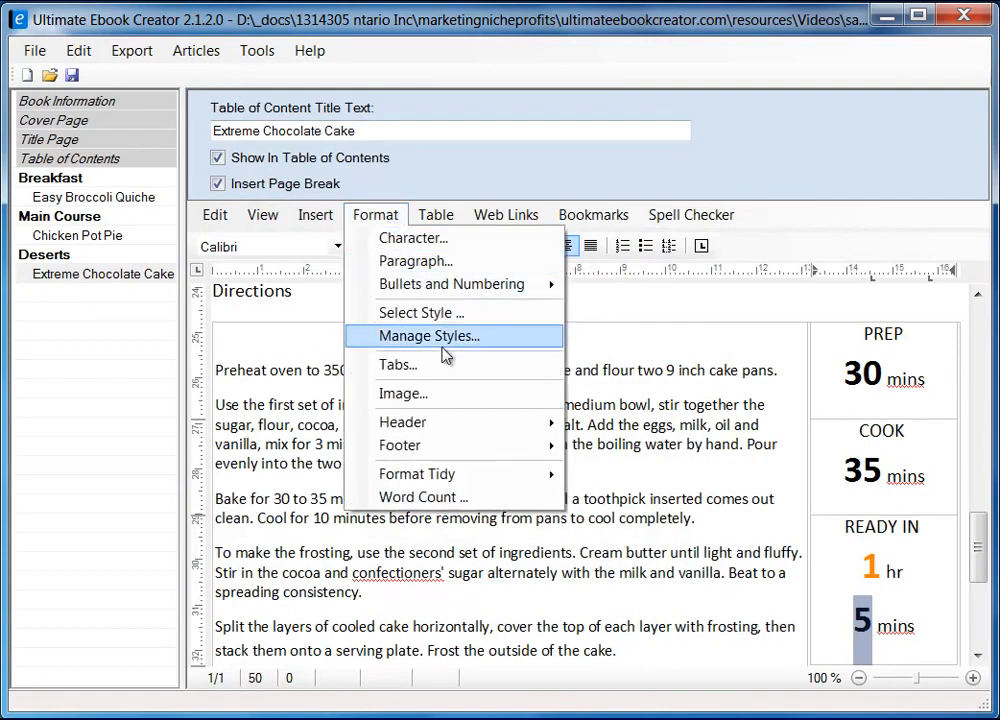
click(413, 238)
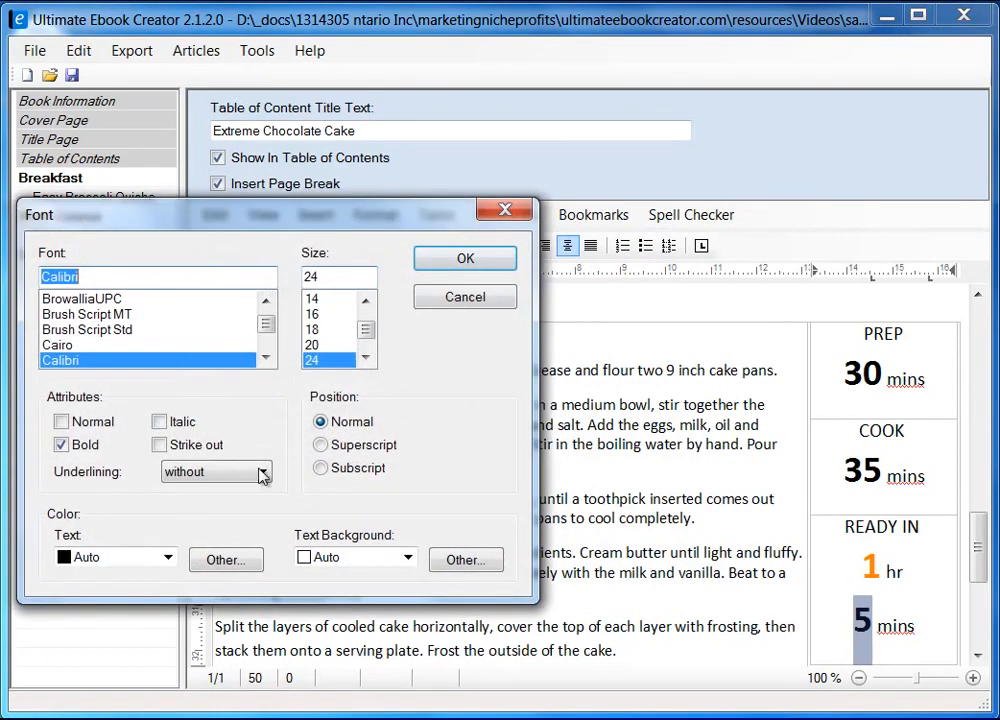
click(168, 560)
click(168, 560)
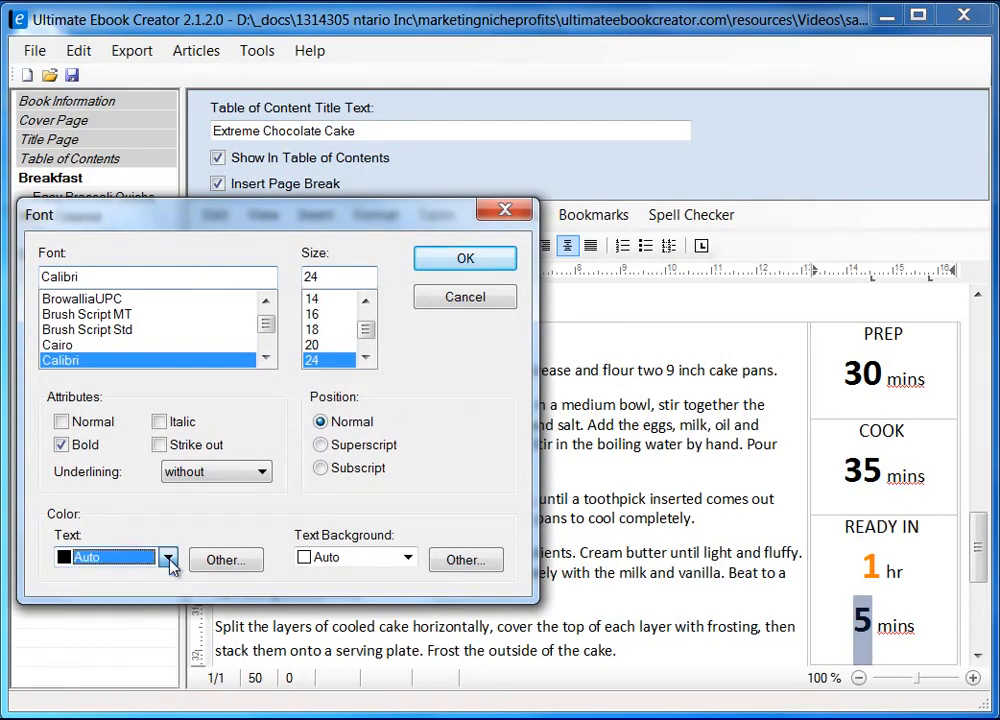
click(224, 560)
click(89, 377)
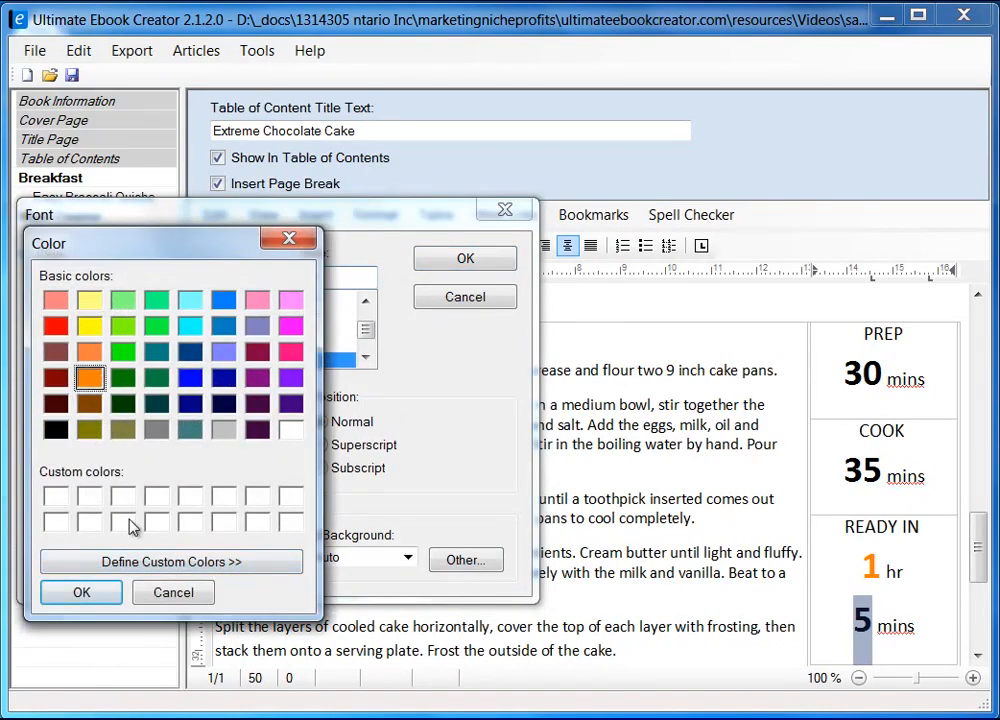
click(81, 592)
click(465, 258)
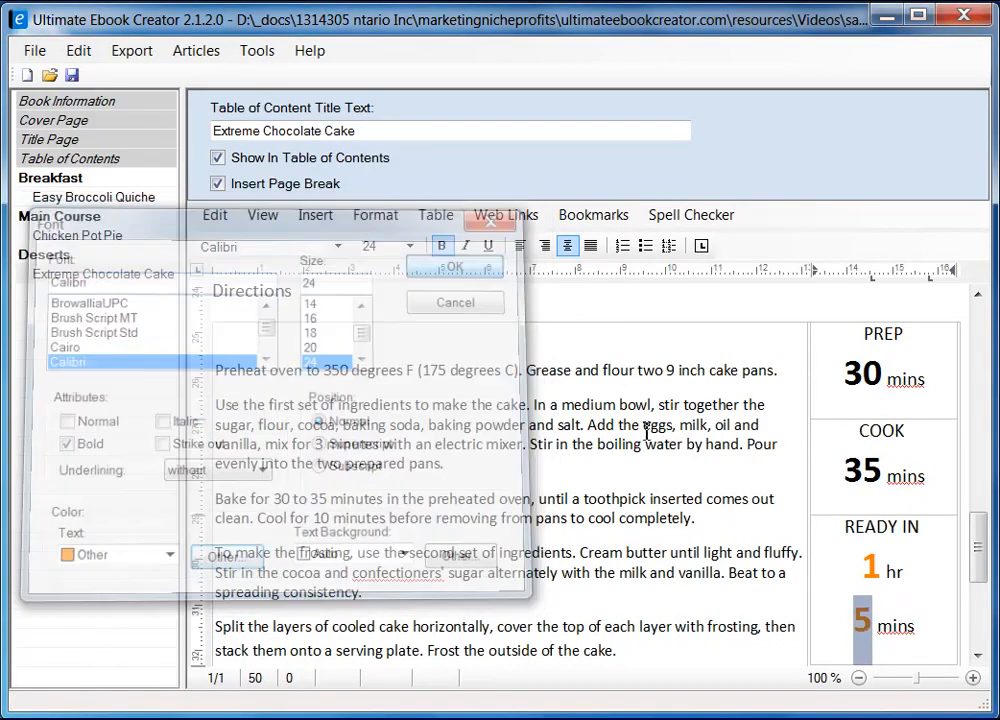
click(919, 627)
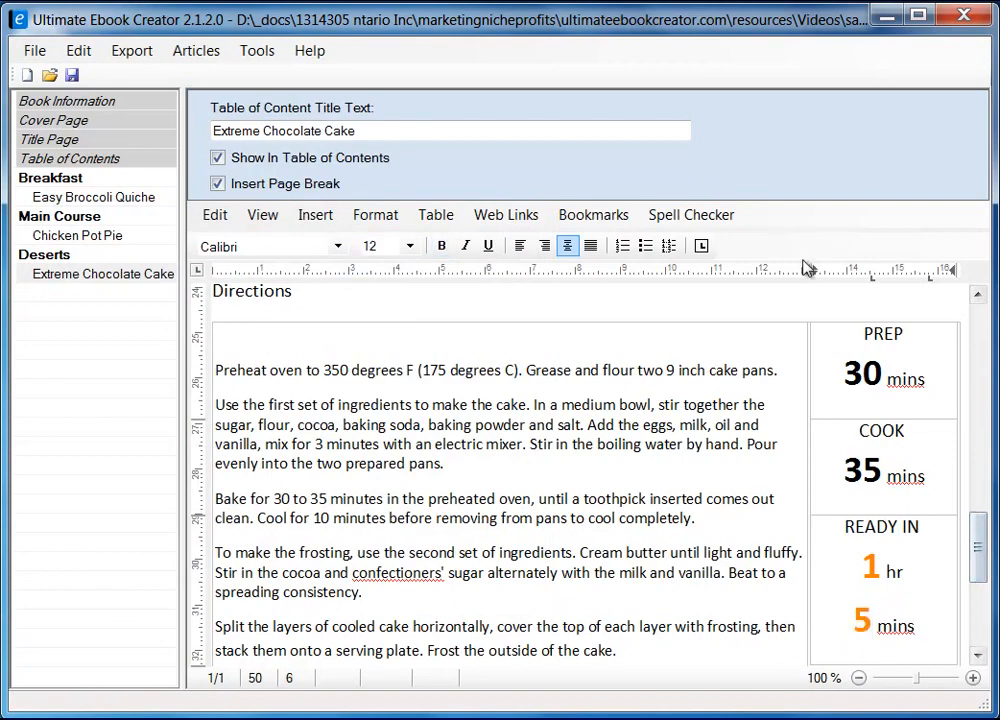
mouse_move(979, 563)
mouse_down()
mouse_move(979, 583)
mouse_move(979, 552)
mouse_move(979, 583)
mouse_move(979, 561)
mouse_up()
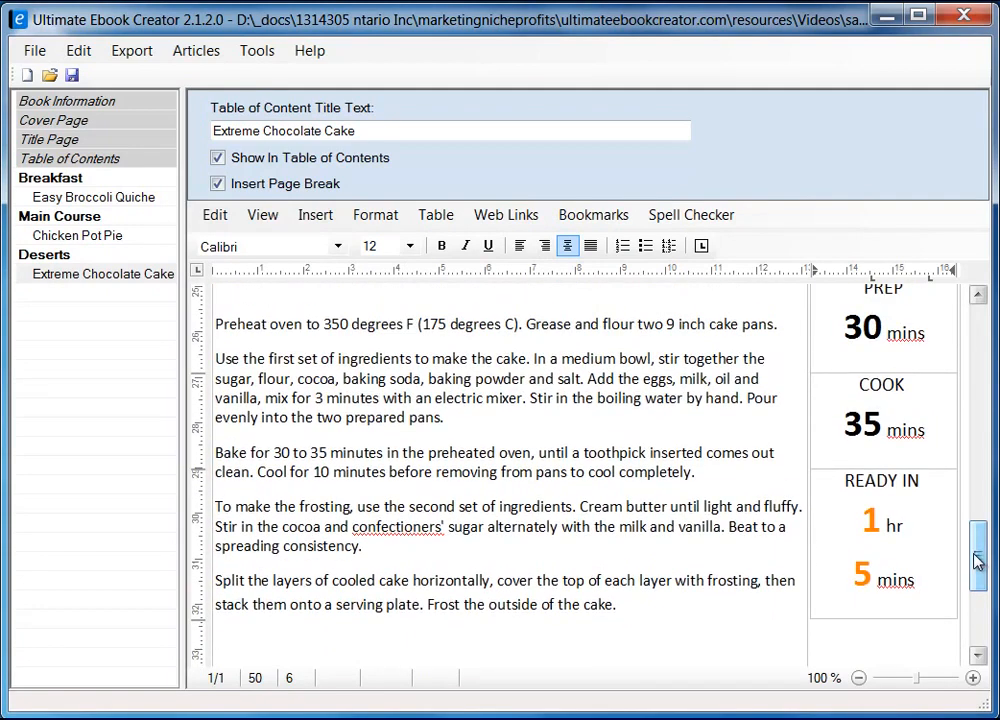
Correct the misspelled confectioners' to confectioner's using the spelling suggestions
click(402, 527)
right_click(402, 525)
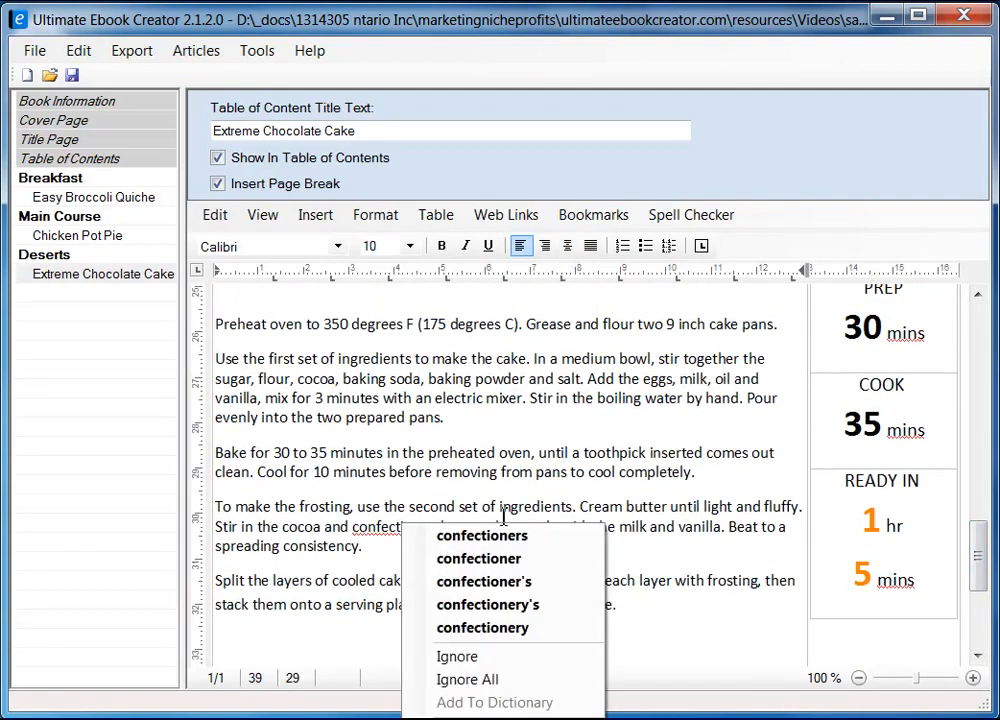
click(540, 583)
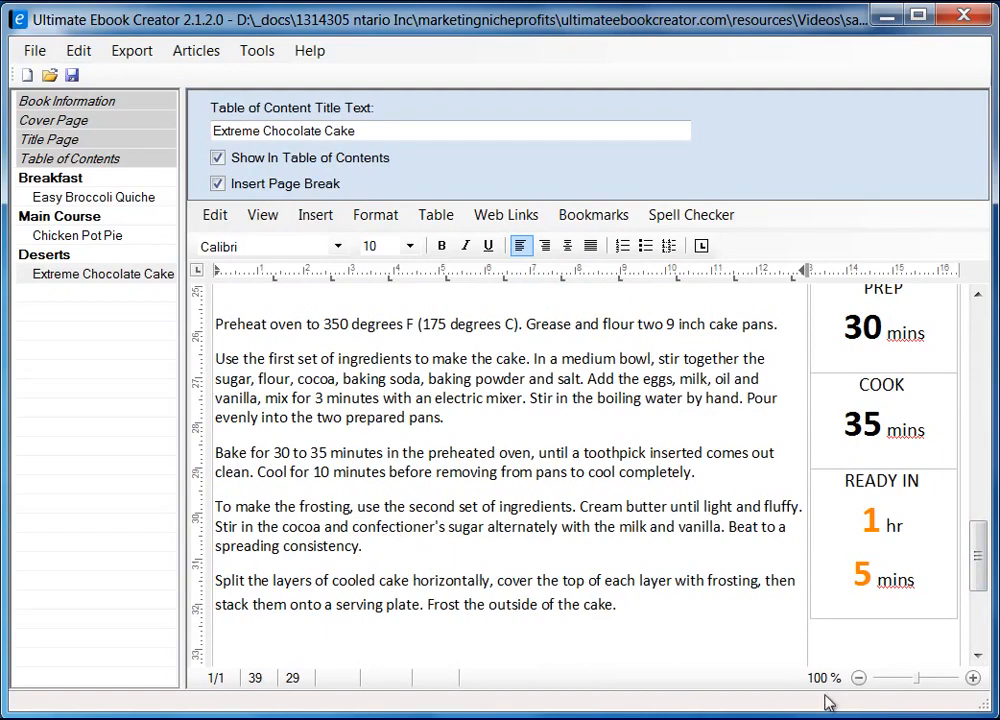
Compare the edited recipe against the Allrecipes page in Firefox, then return to the editor
mouse_move(976, 569)
mouse_down()
mouse_move(985, 605)
mouse_move(985, 530)
mouse_move(987, 575)
mouse_up()
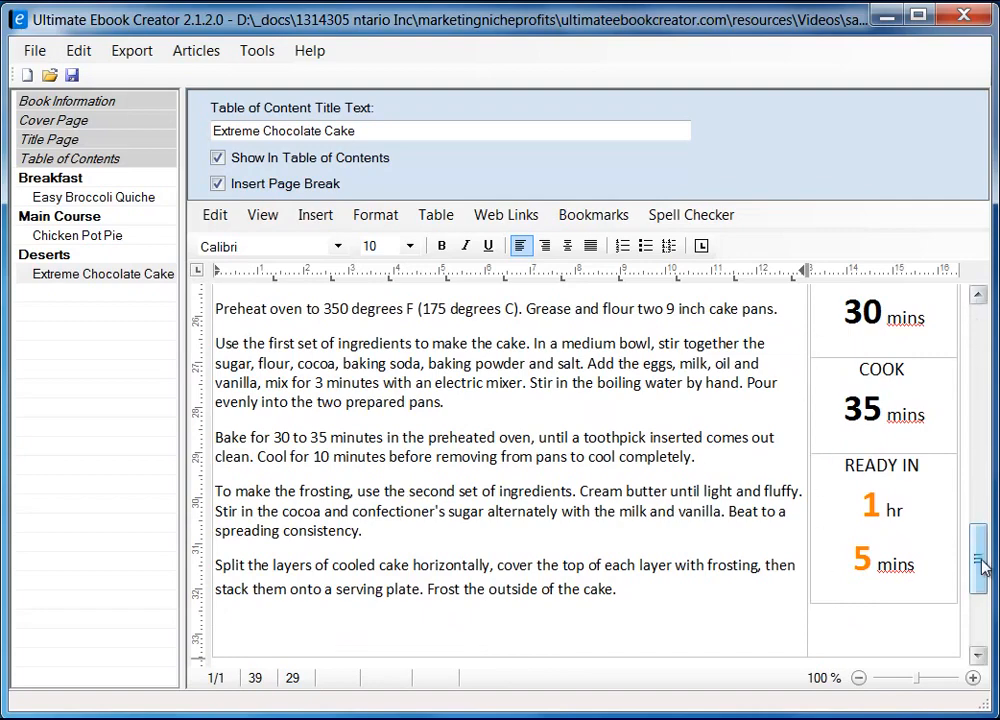
drag(983, 567, 981, 537)
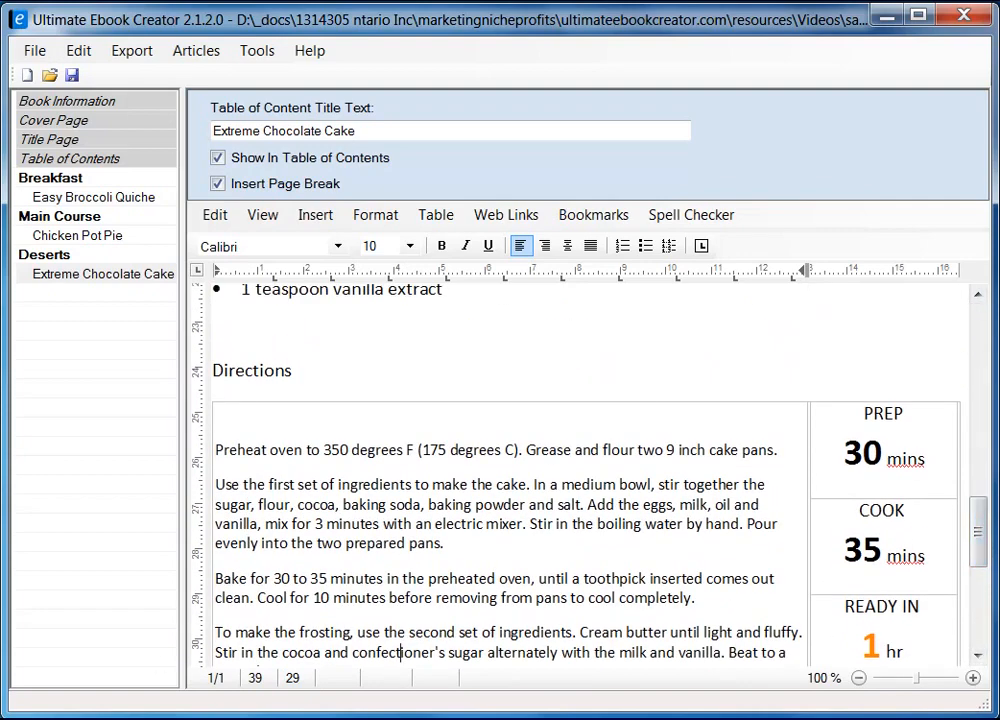
key(alt+Tab)
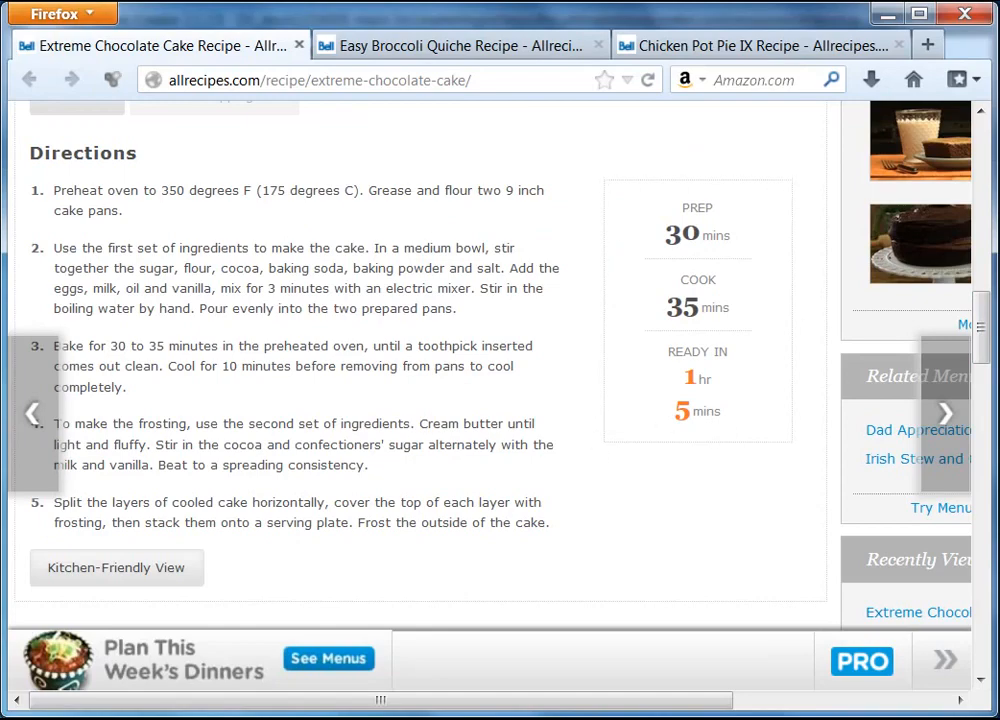
key(alt+Tab)
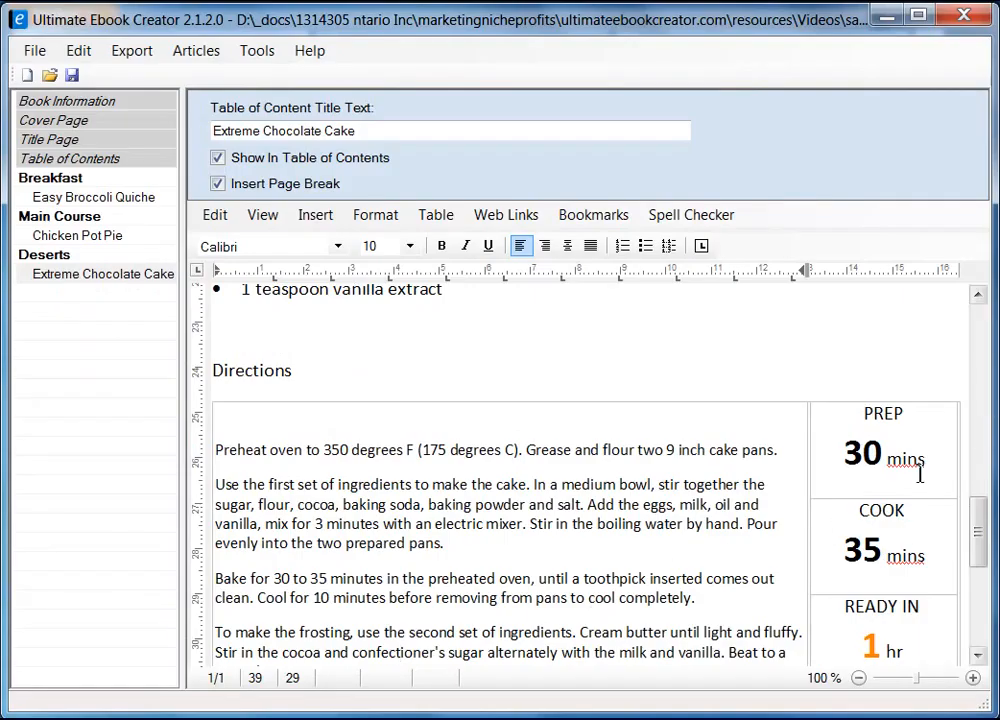
Give the PREP/COOK/READY IN column a 0.75 pt Box frame through Format Table
click(940, 459)
click(913, 398)
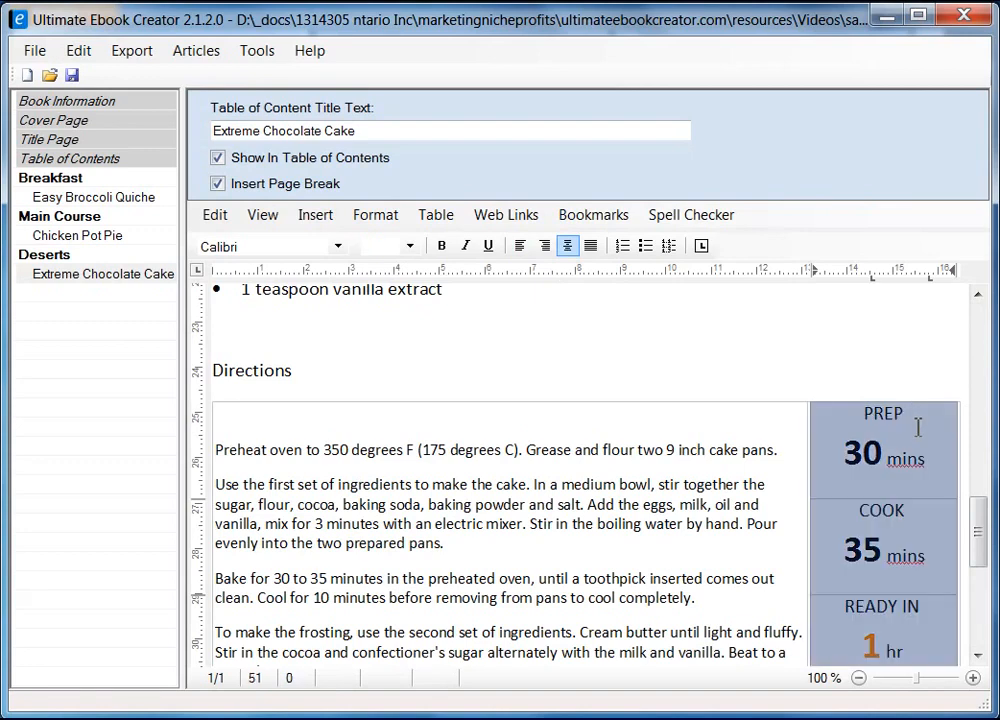
right_click(915, 428)
click(975, 658)
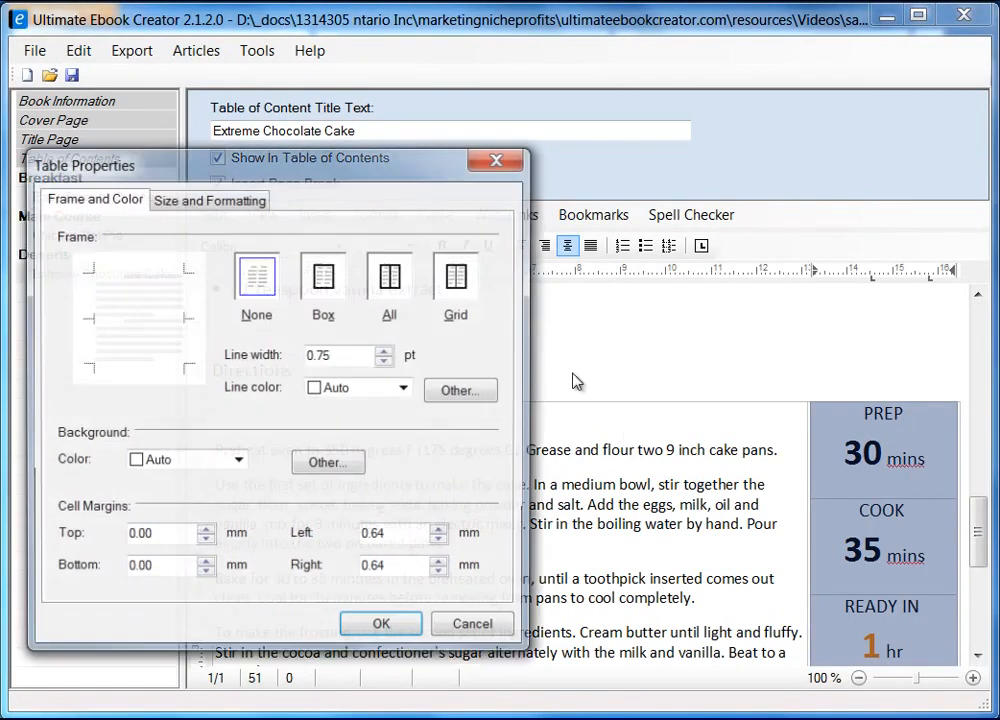
drag(384, 181, 558, 190)
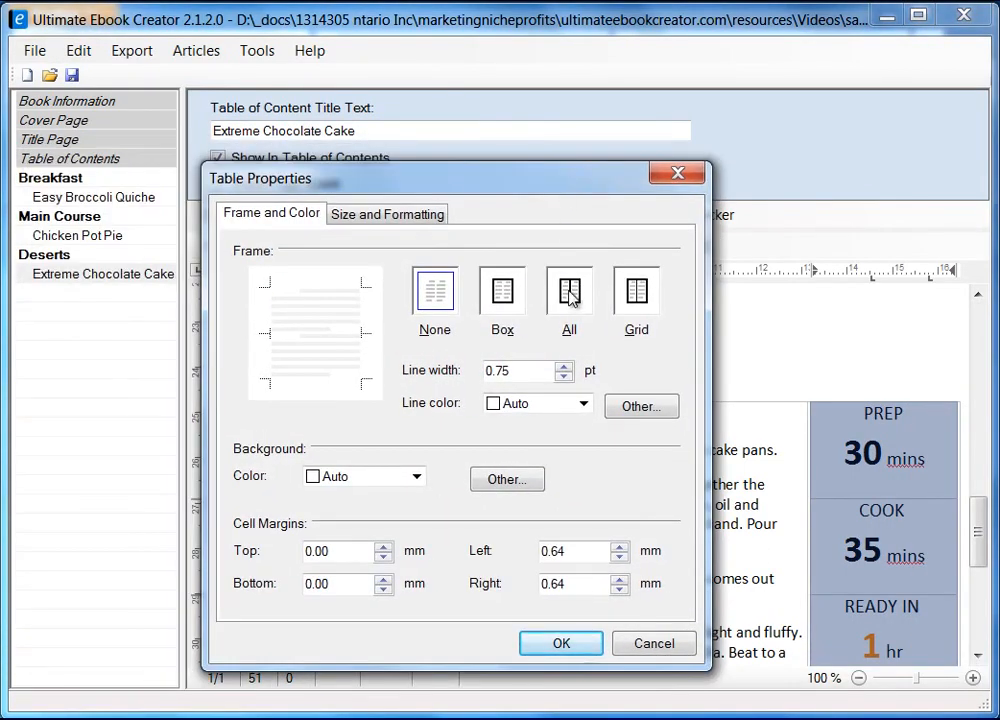
click(504, 310)
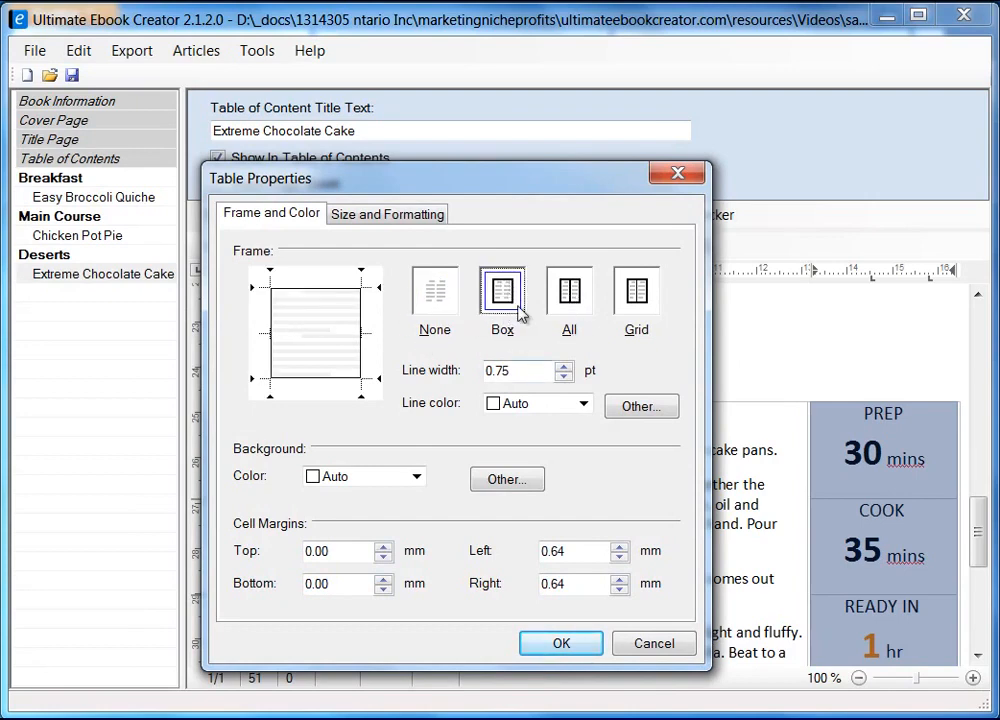
click(561, 645)
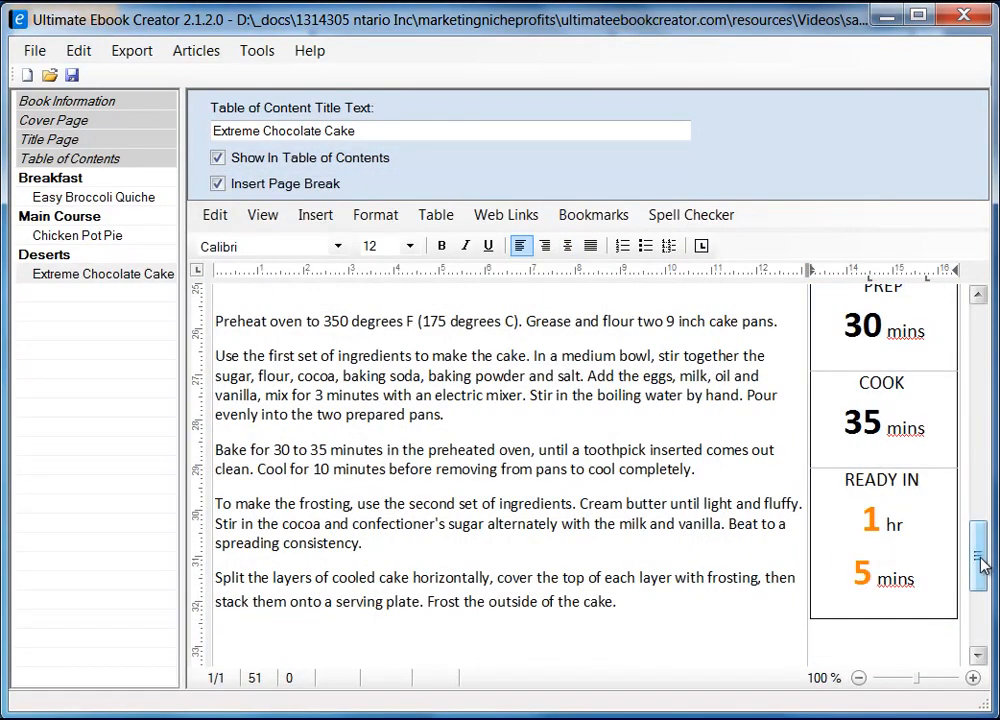
Shift the boxed time table's left border rightward so it sits clear of the directions text
mouse_move(976, 568)
mouse_down()
mouse_move(978, 526)
mouse_move(982, 572)
mouse_up()
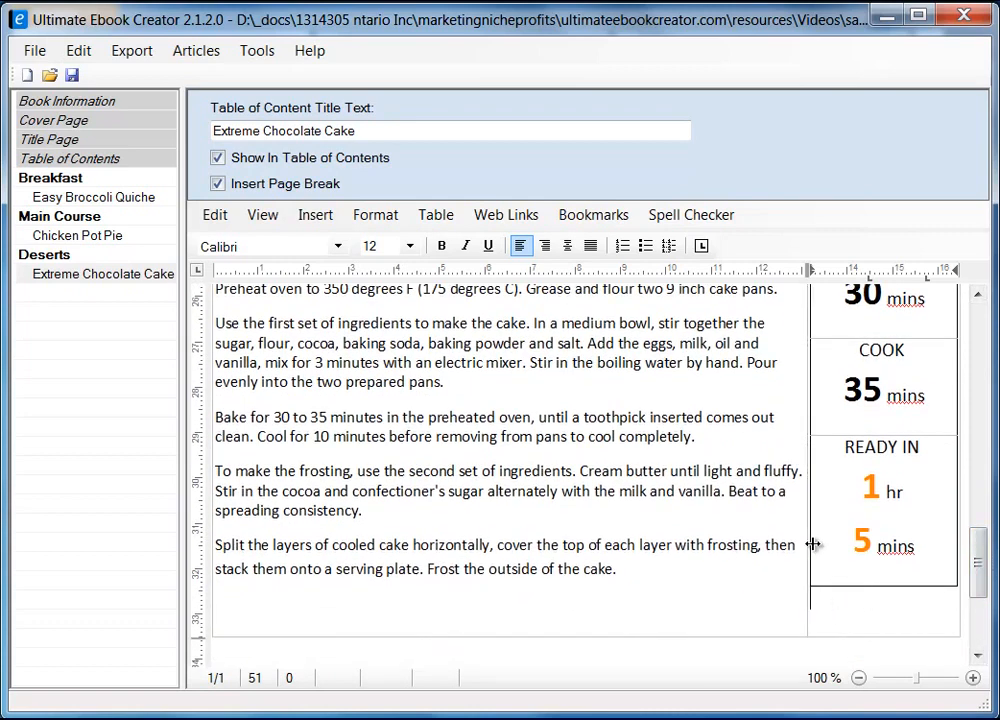
drag(806, 547, 833, 545)
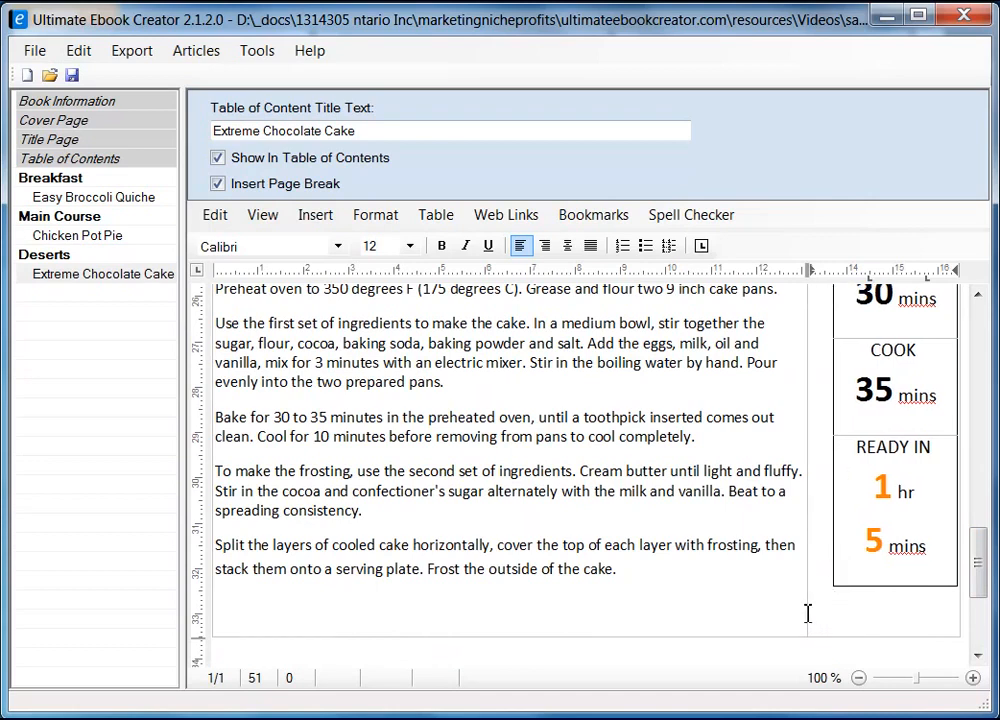
drag(808, 609, 834, 602)
click(844, 600)
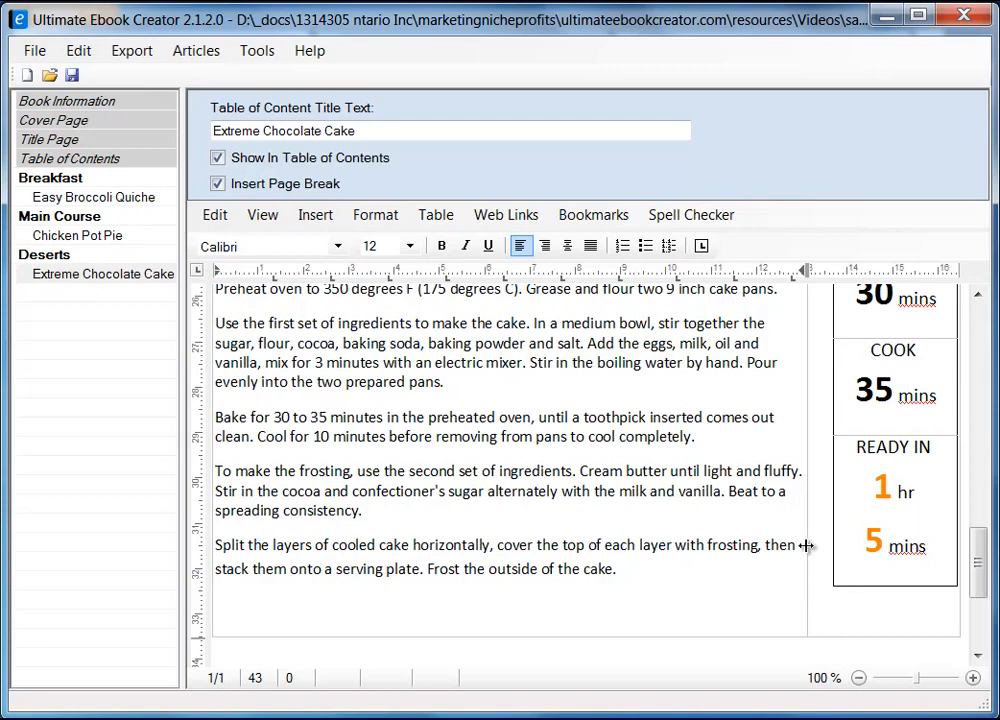
scroll(916, 657, up, 3)
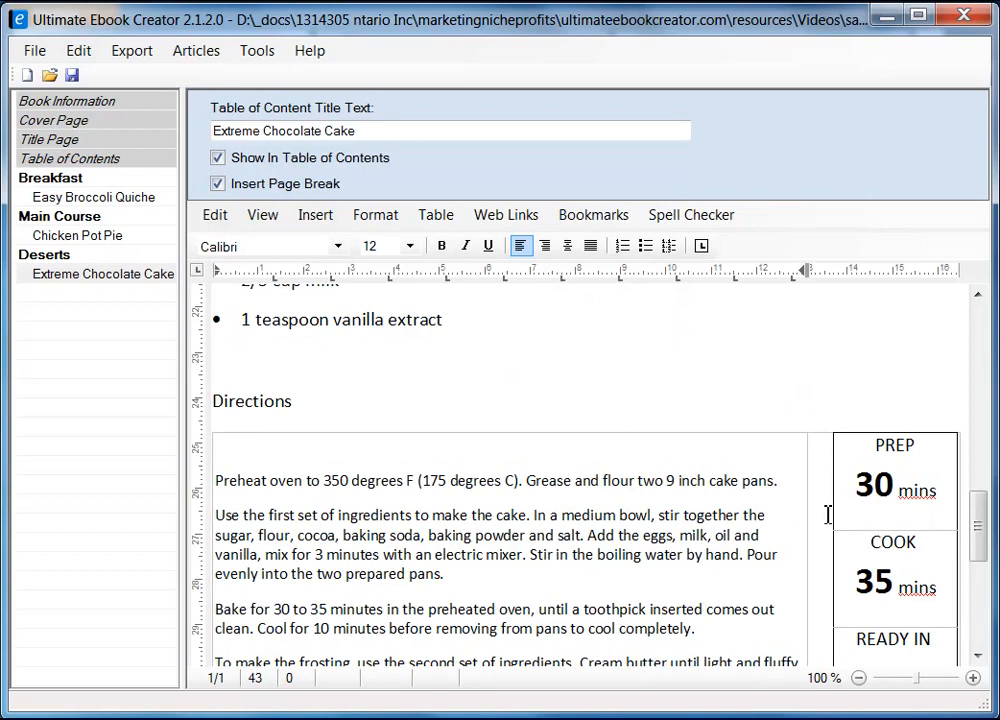
Check the recipe table's Size and Formatting properties, keeping cell alignment at Top
click(828, 514)
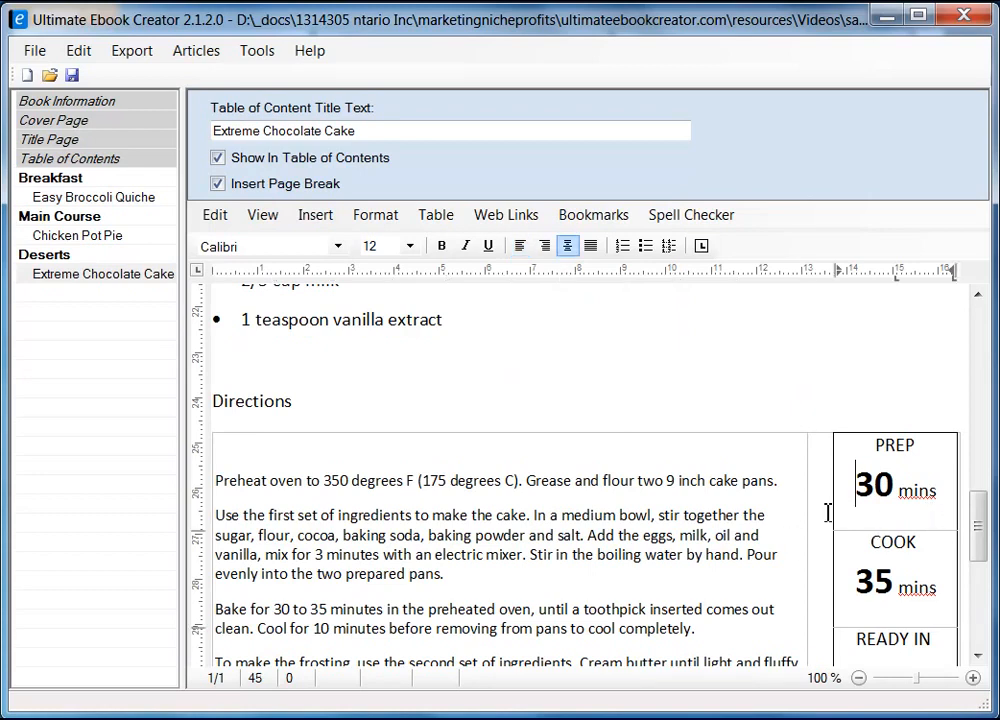
click(816, 428)
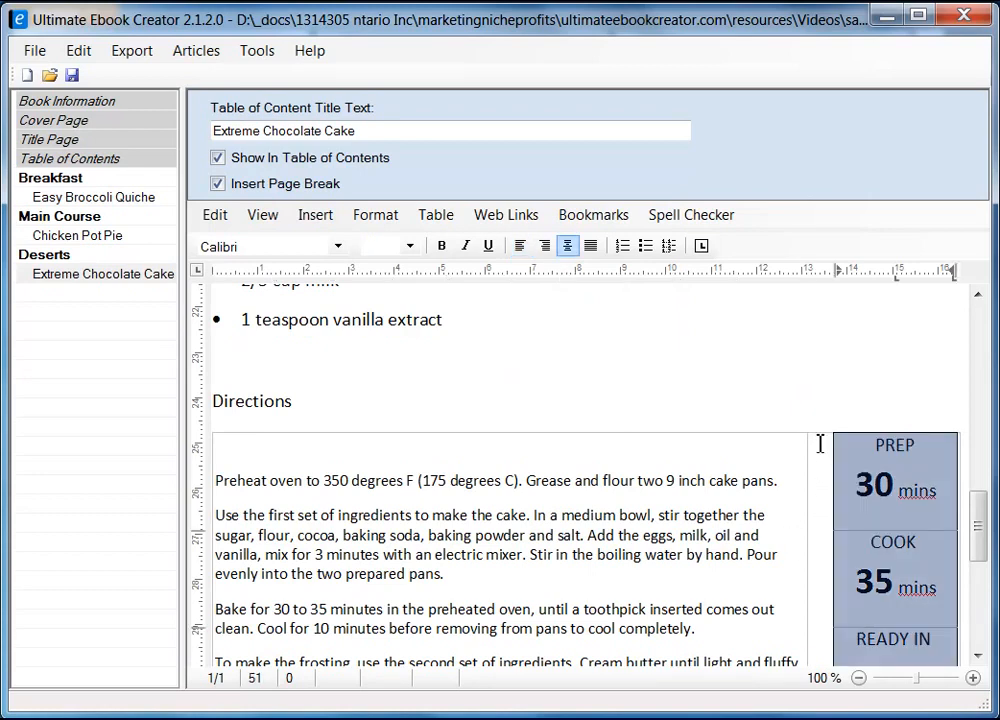
click(781, 451)
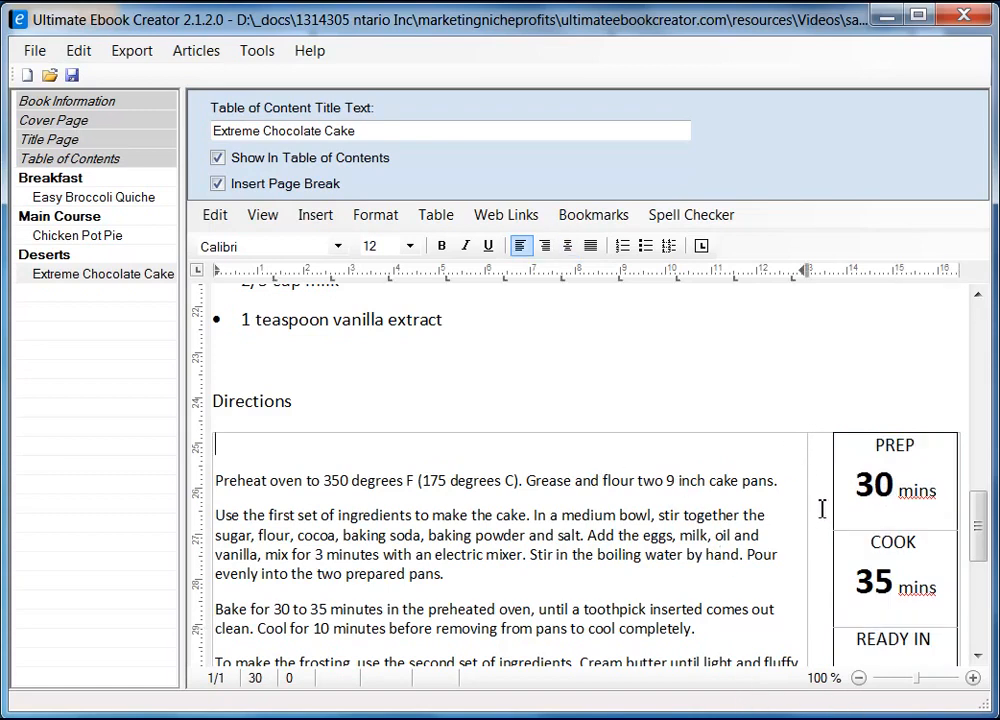
drag(978, 527, 983, 583)
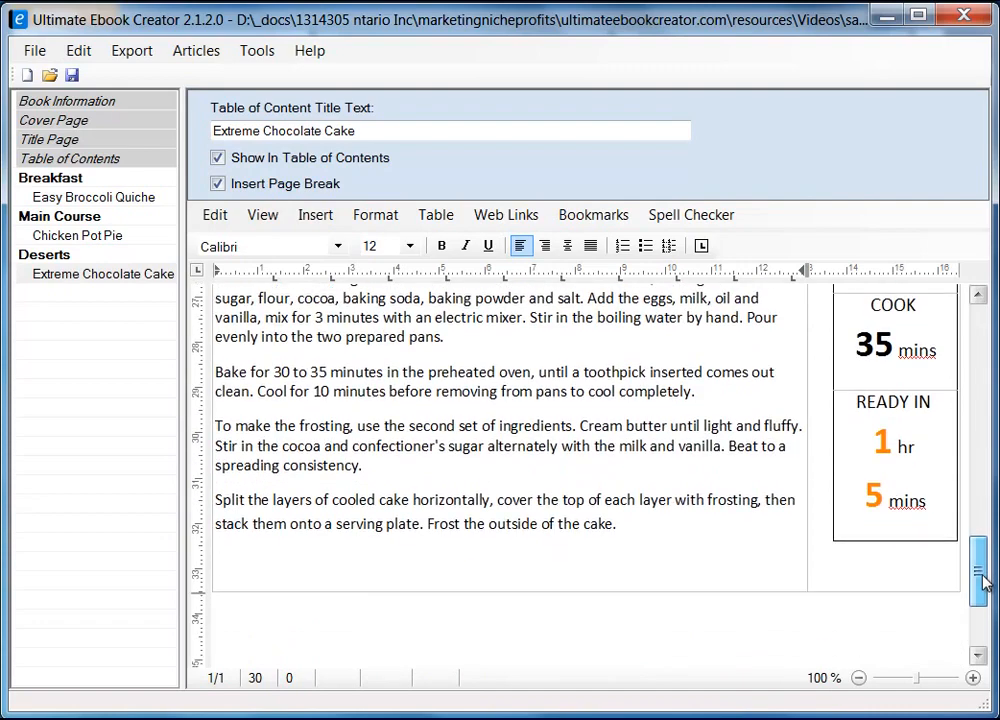
click(879, 568)
right_click(869, 573)
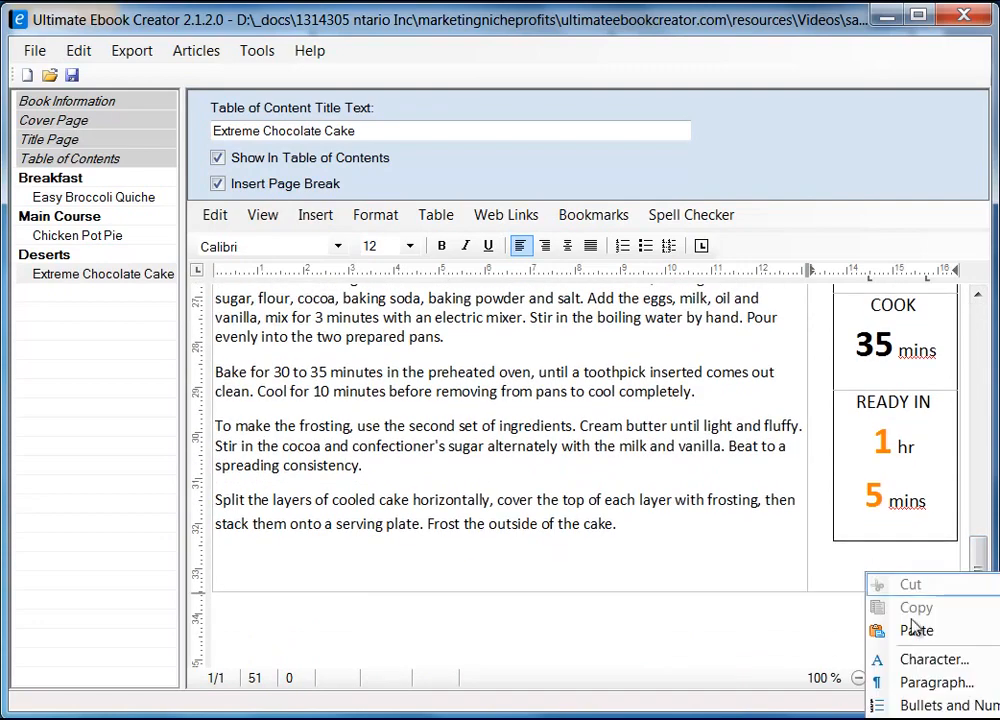
click(900, 712)
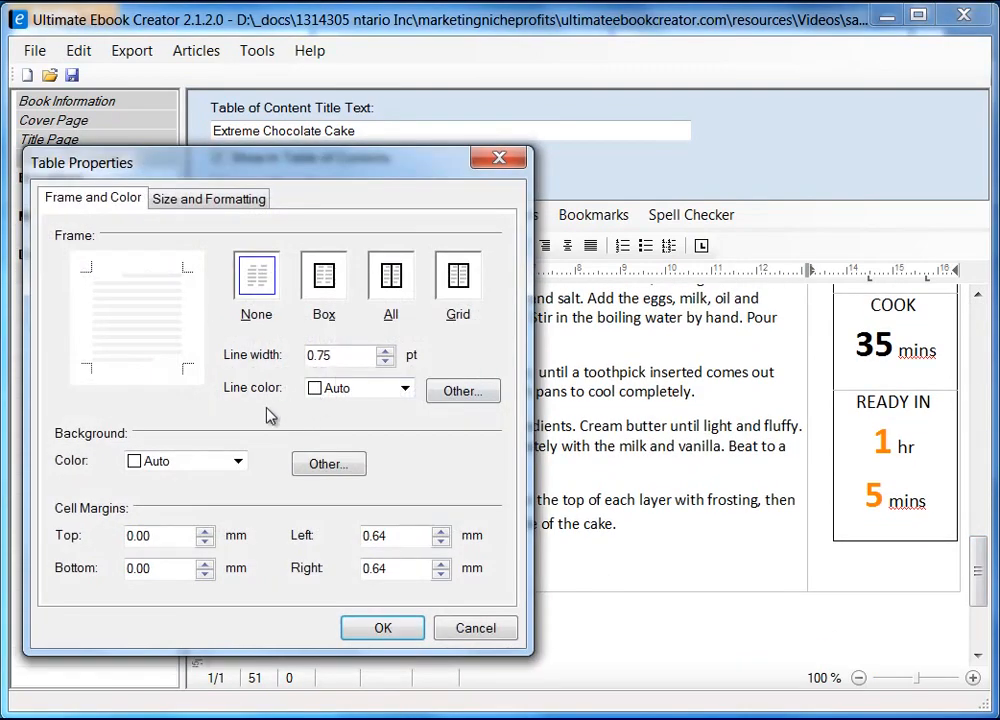
click(222, 203)
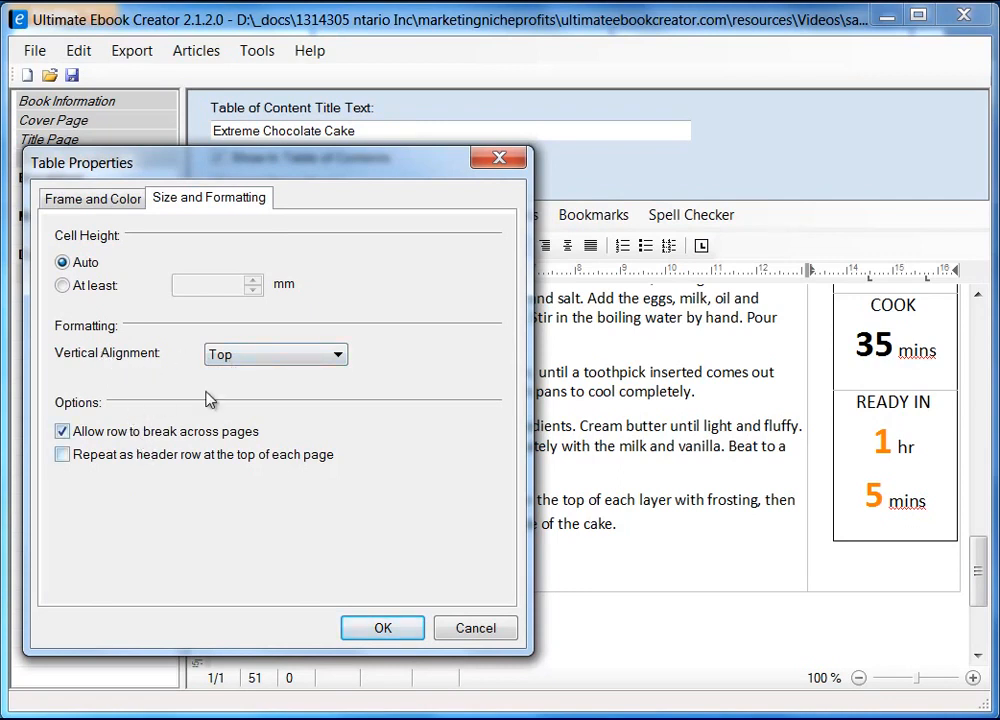
click(320, 355)
click(320, 355)
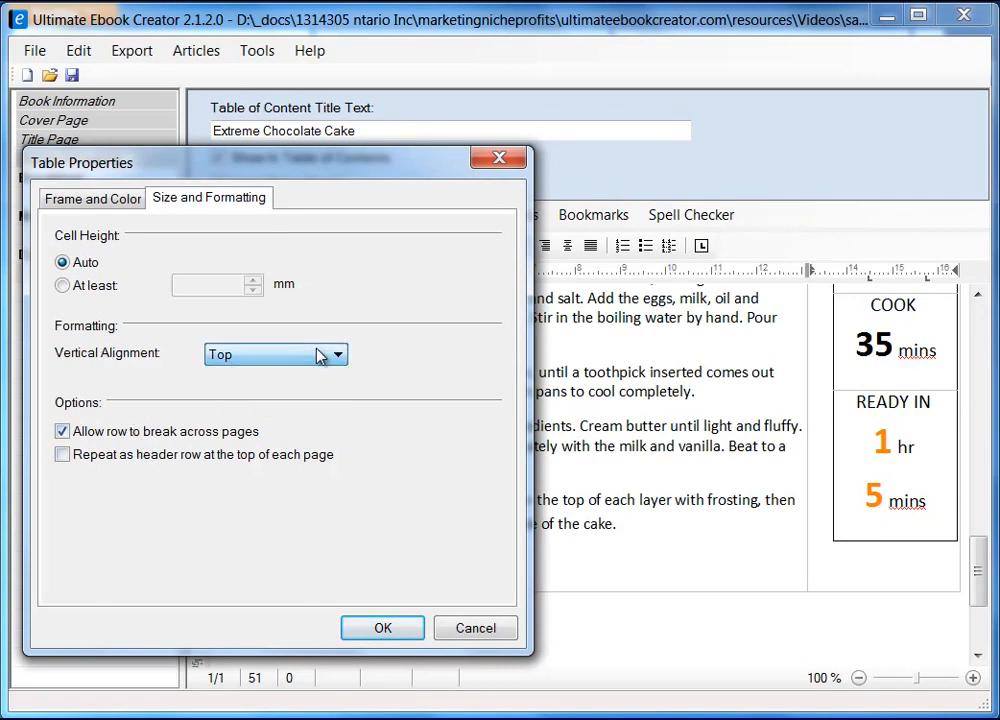
click(492, 632)
Make the Directions heading bold
drag(985, 592, 995, 545)
drag(216, 406, 315, 407)
click(441, 246)
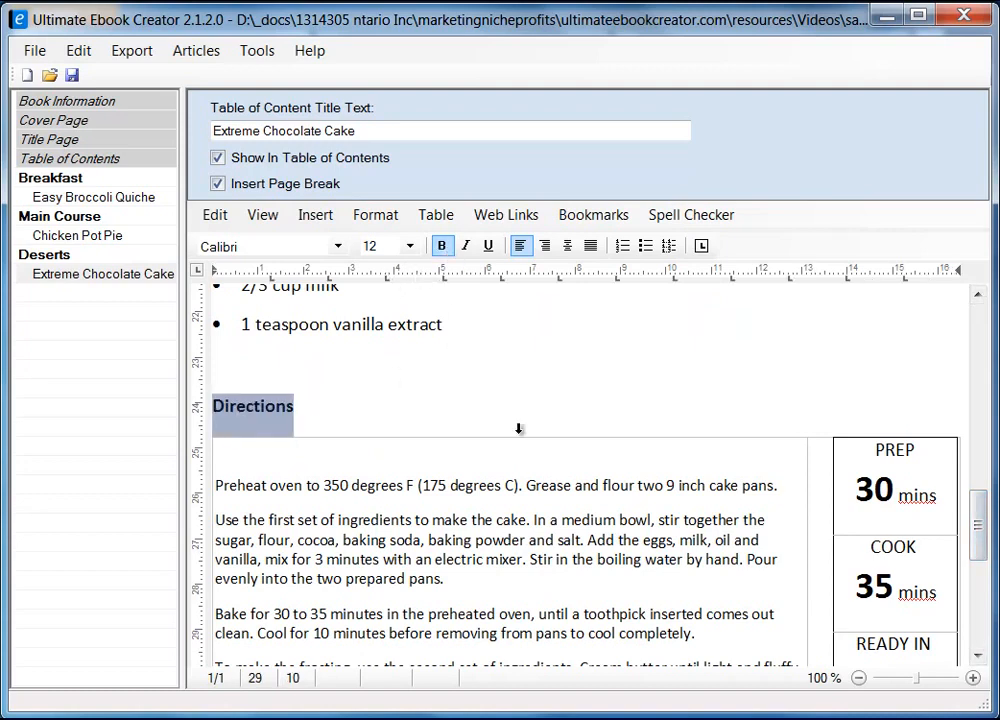
Make the cake's Ingredient heading bold
drag(980, 548, 982, 400)
drag(300, 468, 210, 466)
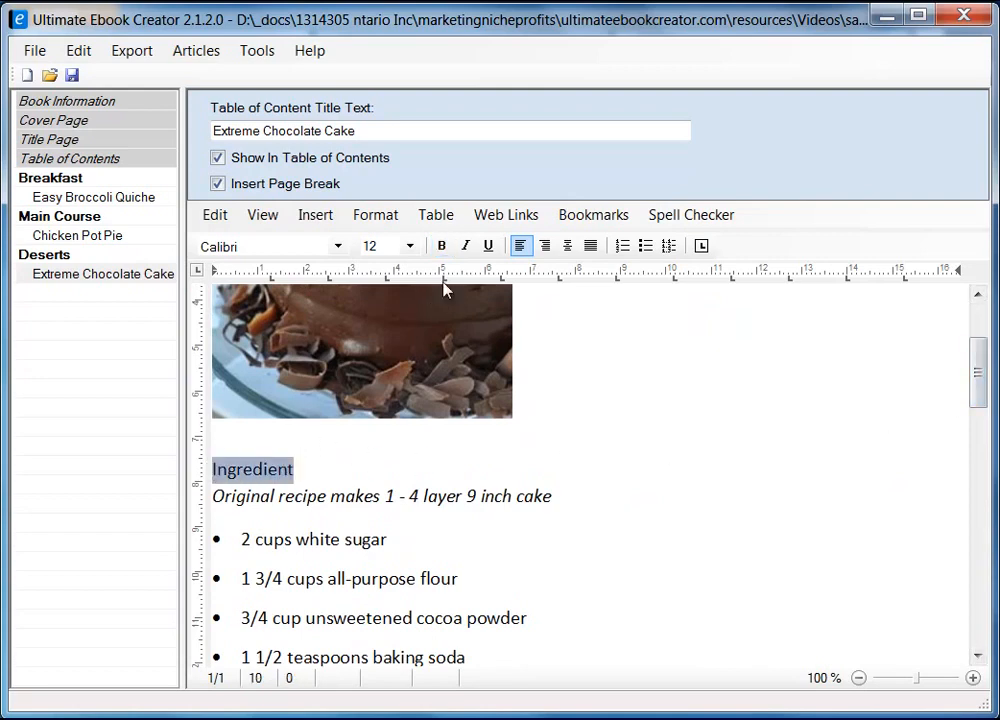
click(441, 246)
click(918, 440)
drag(977, 379, 980, 335)
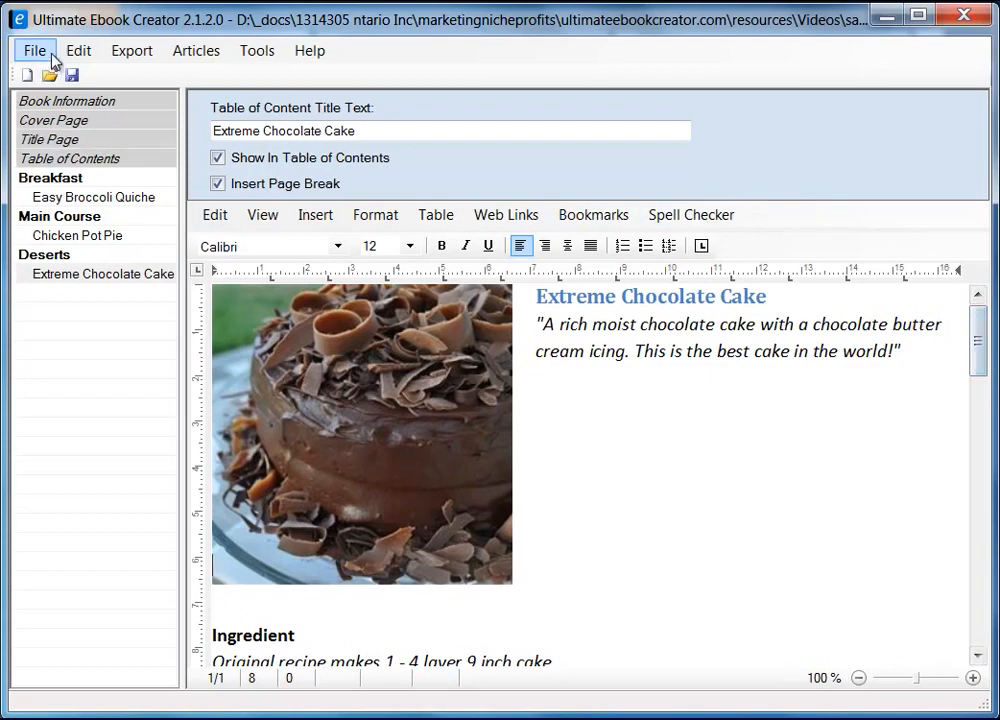
Save the ebook project and go to the Chicken Pot Pie chapter
click(72, 75)
click(491, 504)
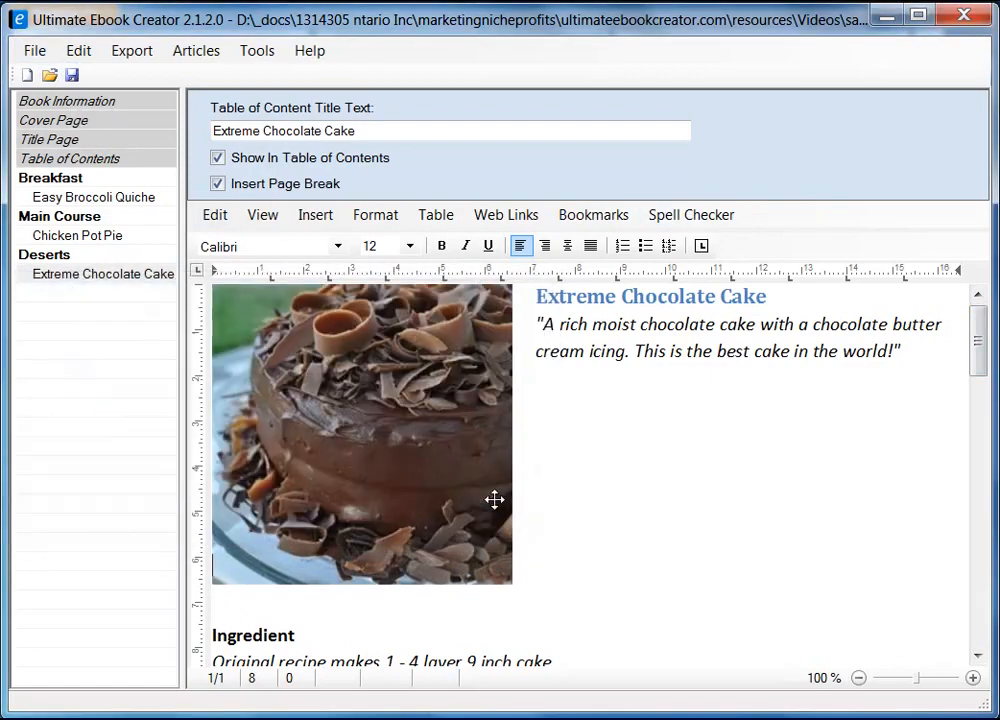
click(105, 234)
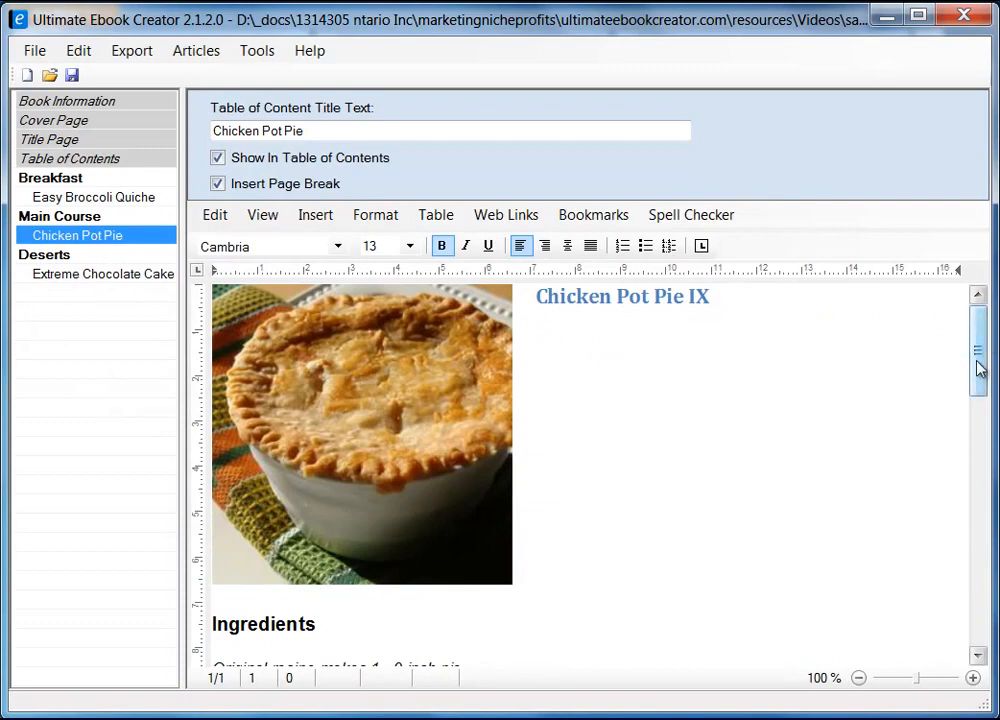
drag(975, 368, 850, 576)
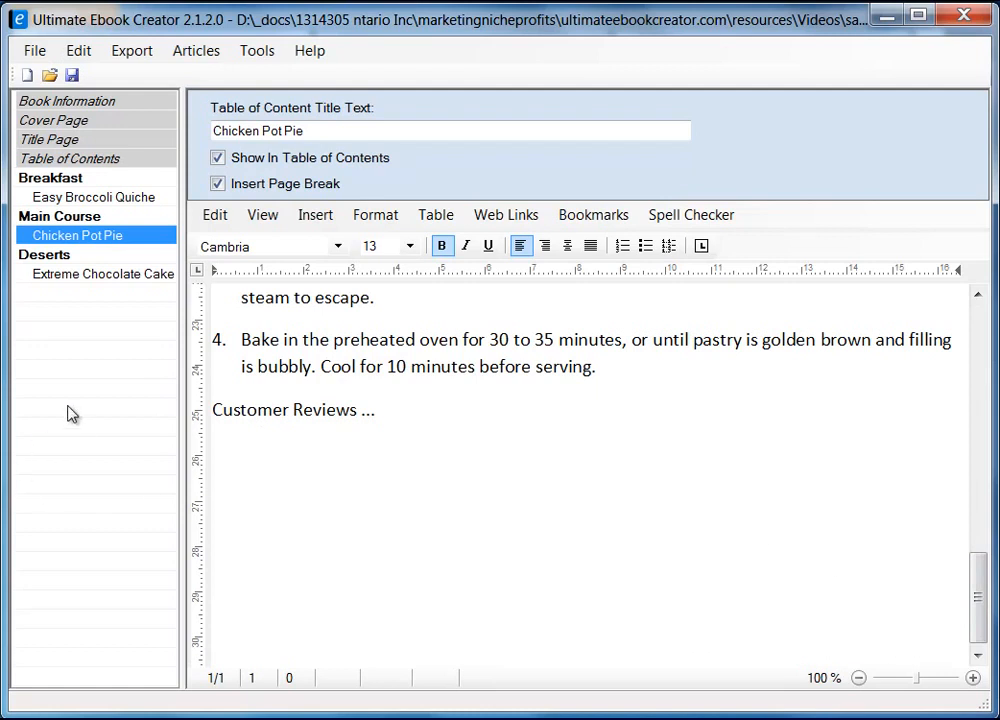
Add a chapter titled 'Customer Reviews' at the end of the outline, after Deserts
click(116, 408)
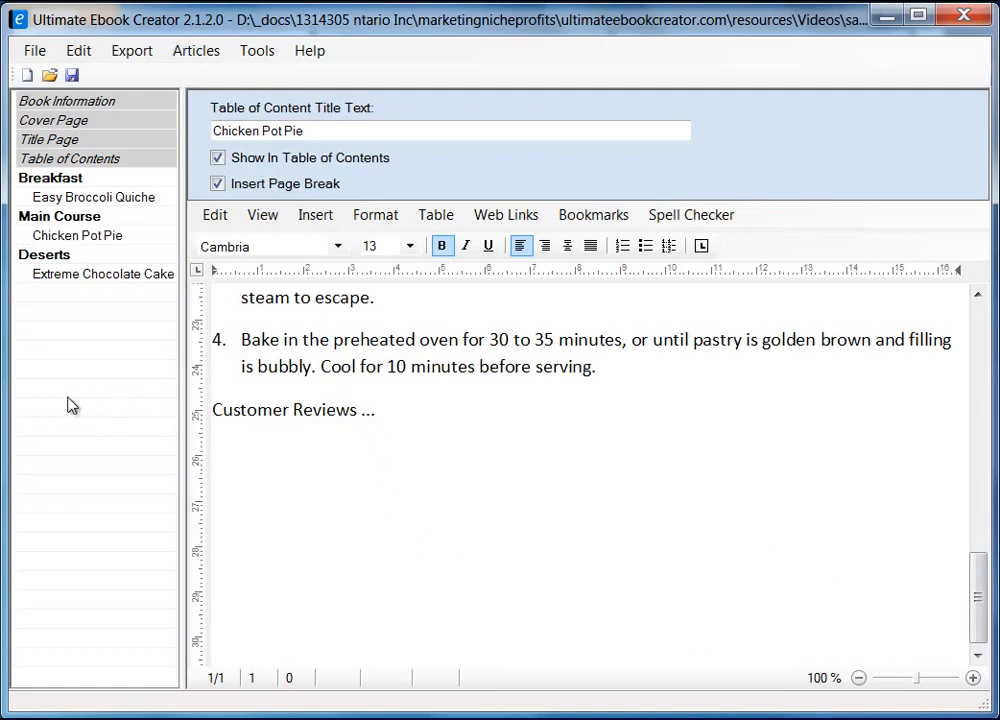
right_click(67, 404)
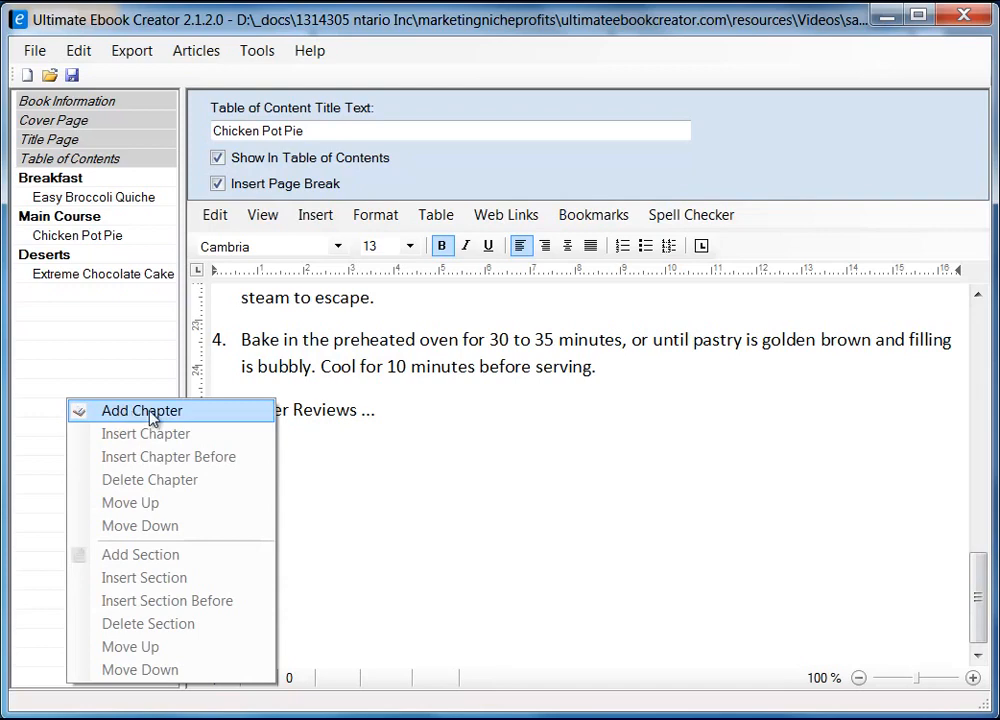
click(119, 413)
text(Revi)
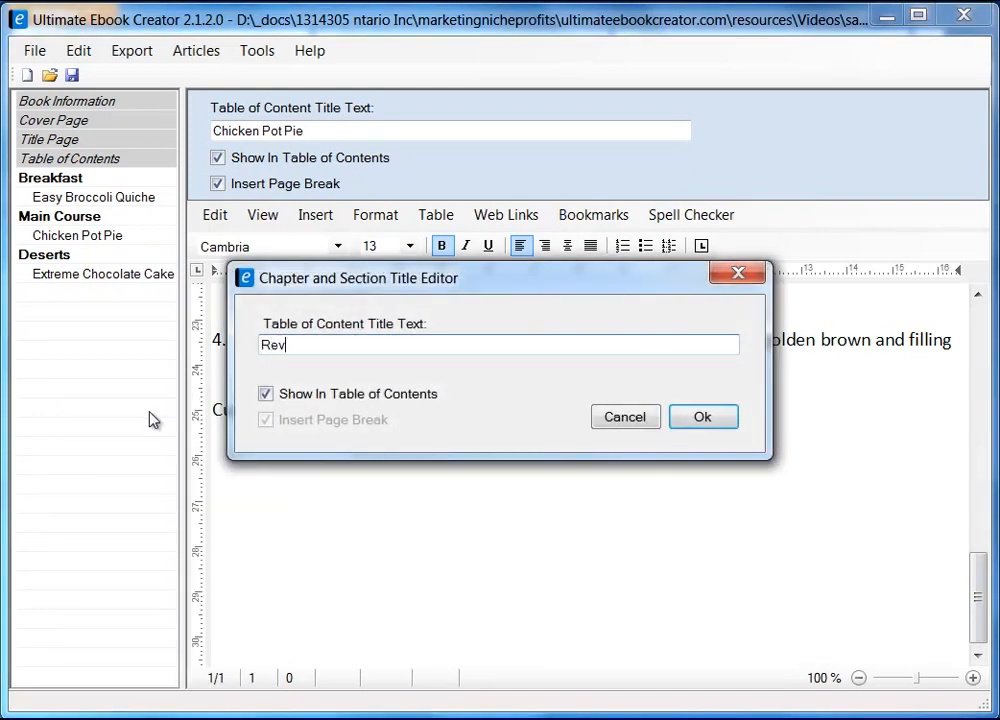
key(BackSpace)
key(BackSpace)
key(BackSpace)
key(BackSpace)
text(Custpom)
key(BackSpace)
key(BackSpace)
key(BackSpace)
text(omer)
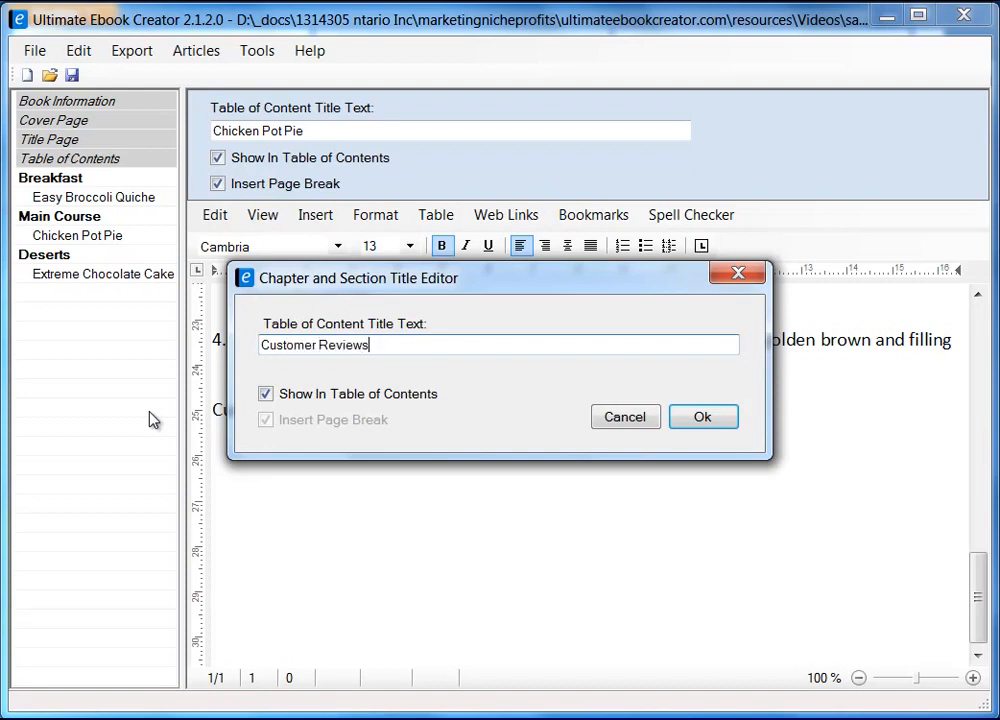
click(710, 418)
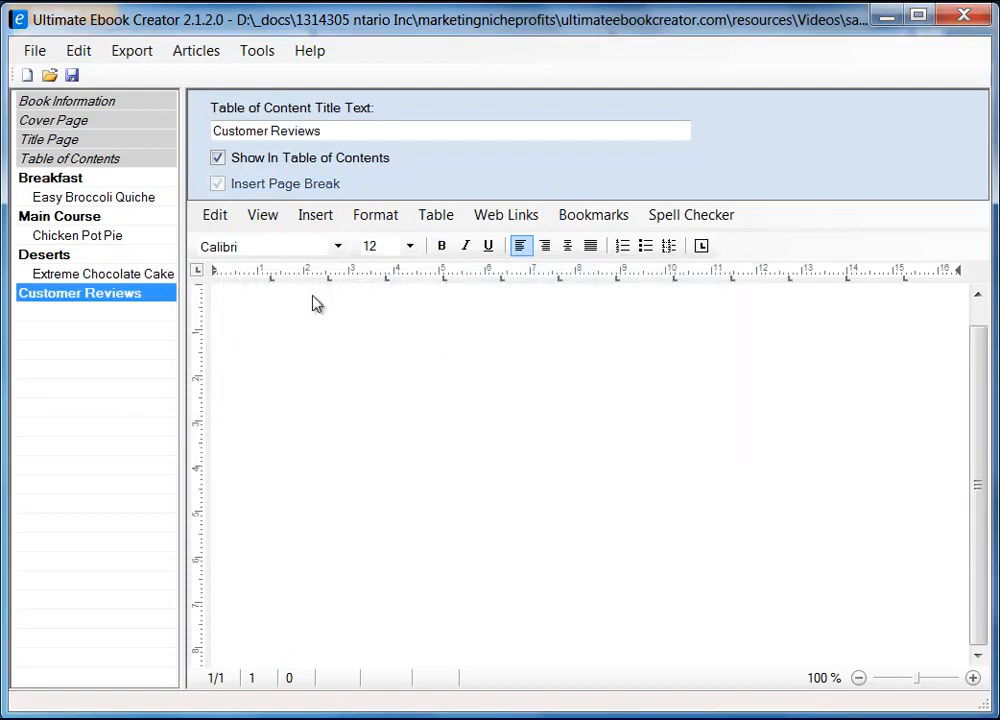
Add a 'Chicken Pot Pie Reviews' section under Customer Reviews with Insert Page Break ticked
right_click(130, 299)
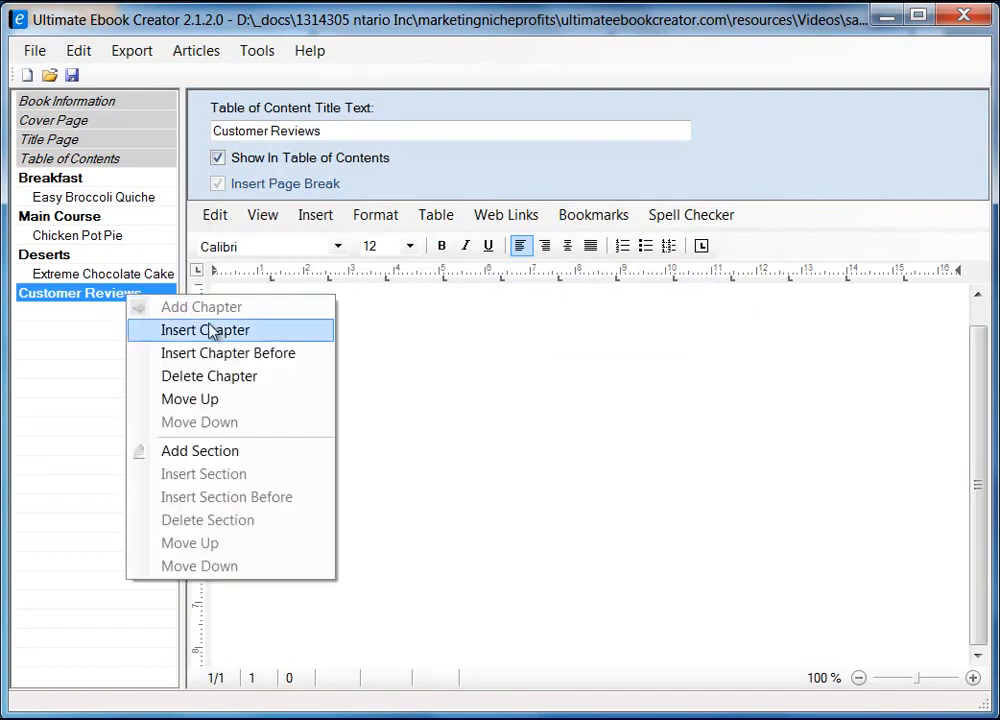
click(255, 453)
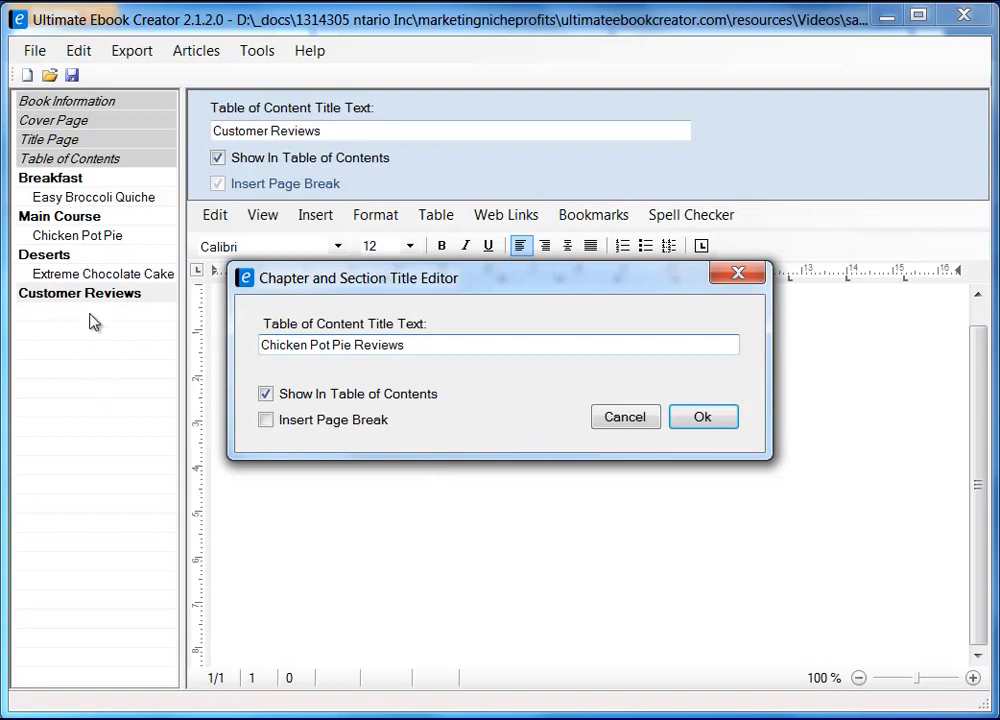
click(266, 420)
click(702, 420)
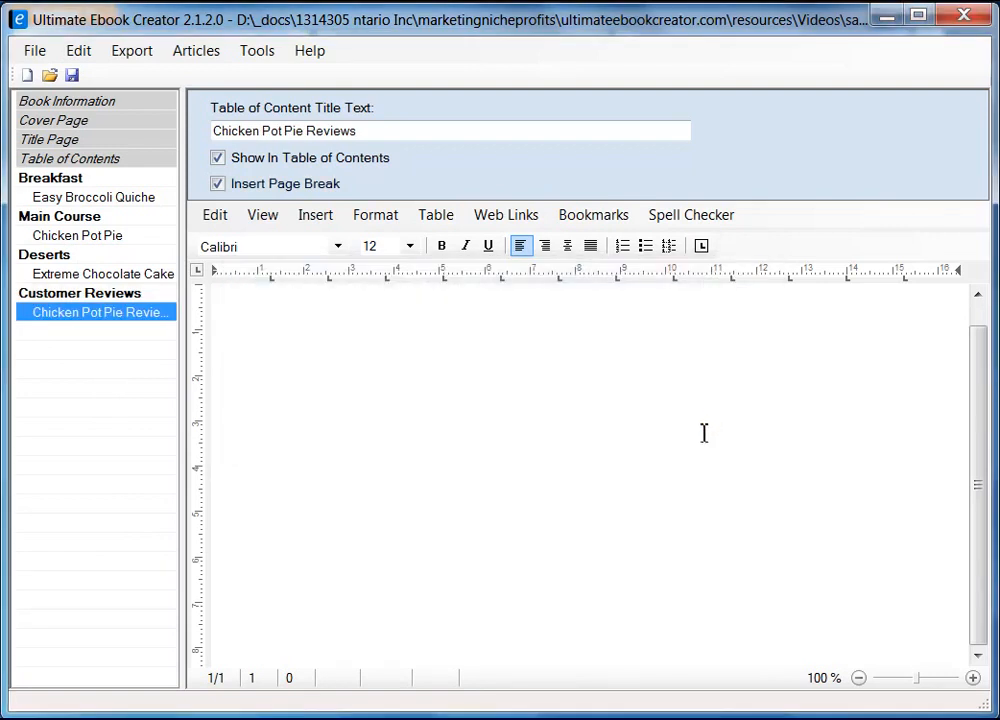
click(411, 371)
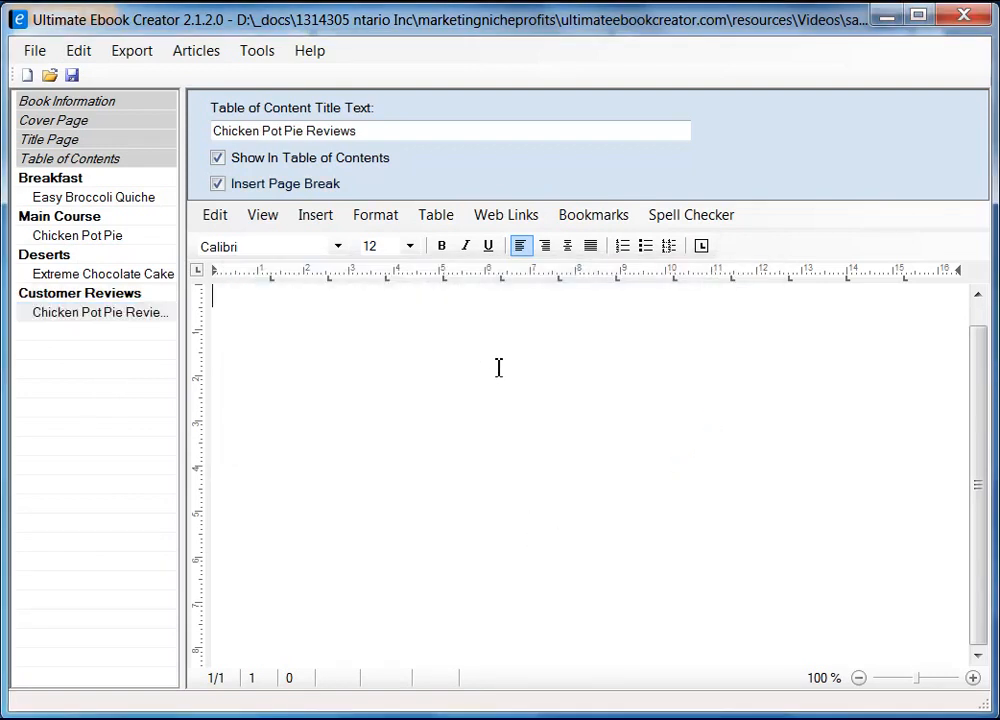
Switch to Page Layout view and type the heading 'Chieck Pot Pie Reviews' on the section page
click(266, 216)
click(292, 238)
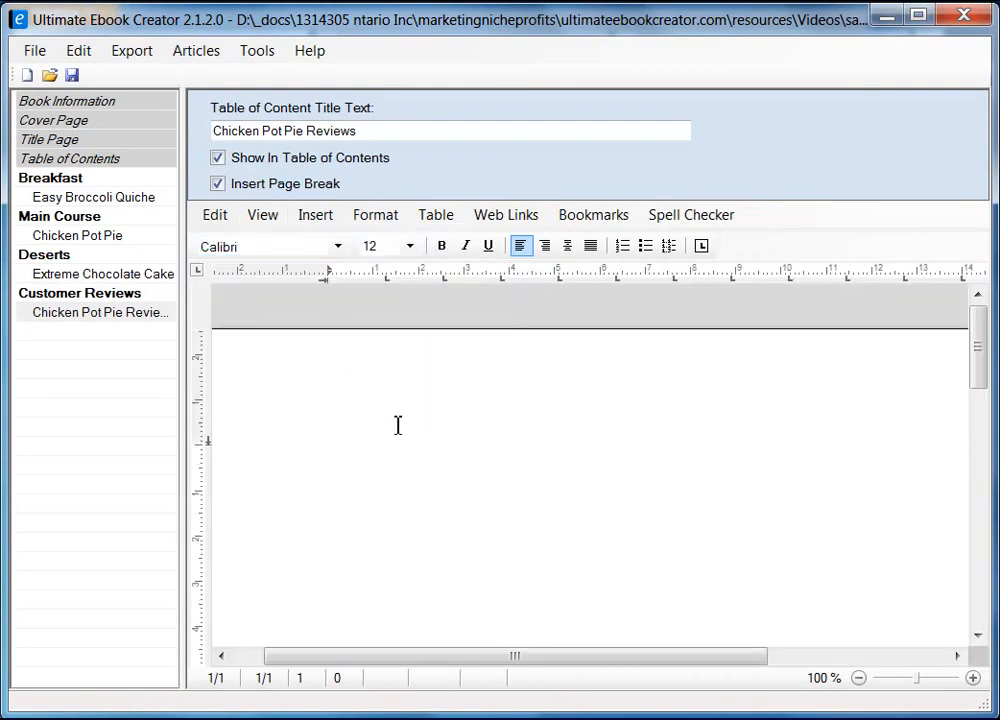
text(Cicj)
text(hieck)
text( Pot)
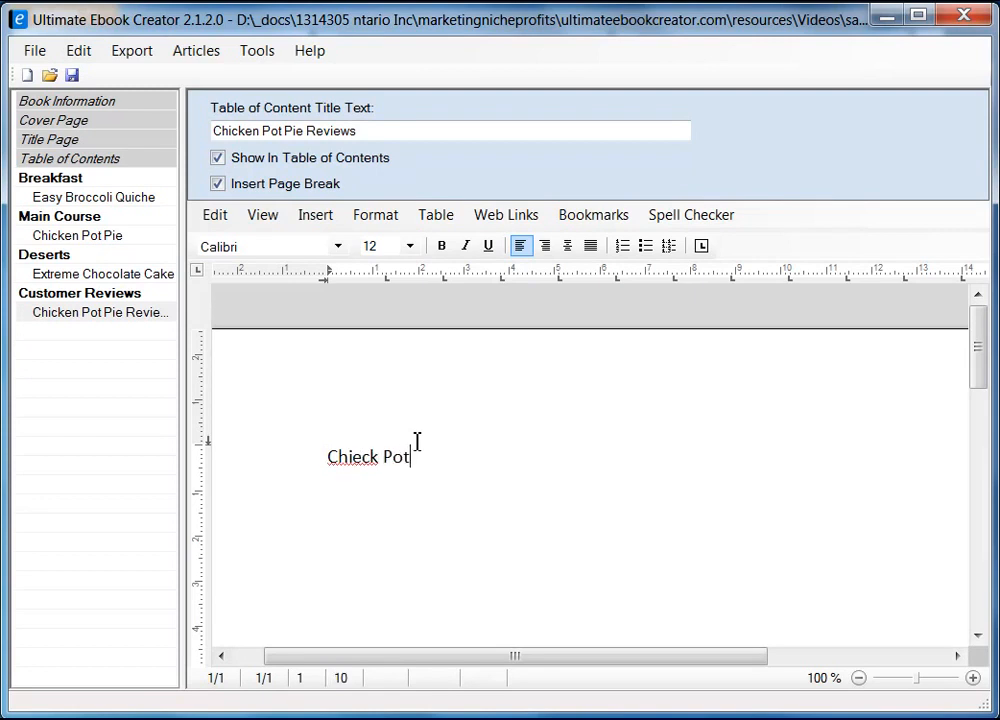
text( Pie Reviews)
key(alt+Tab)
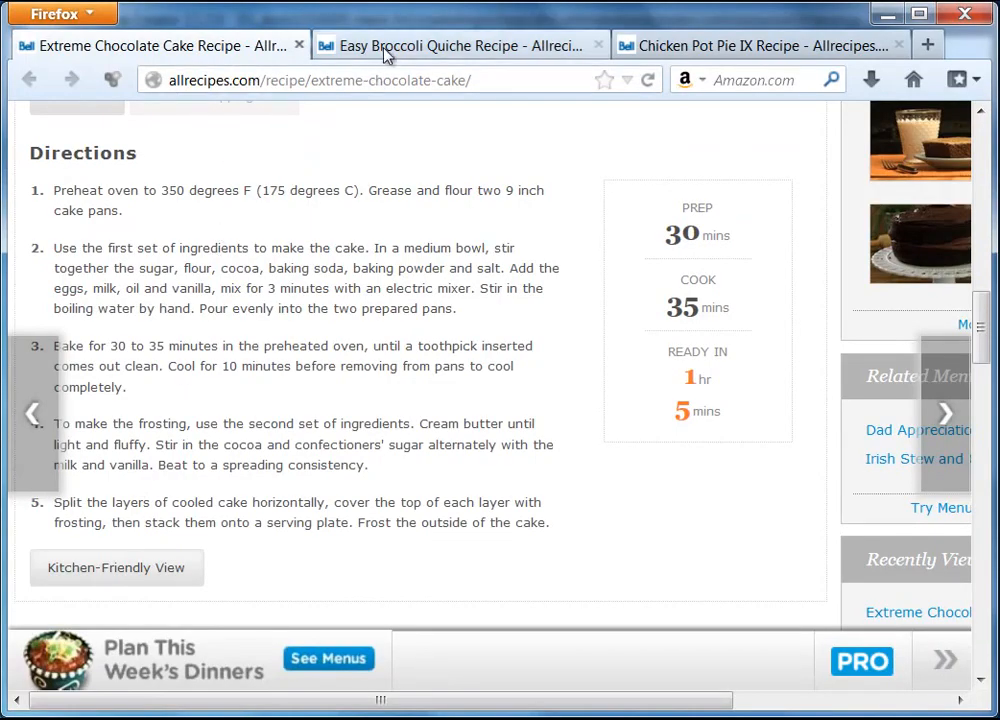
Look through the Chicken Pot Pie IX recipe's reviews in Firefox
click(385, 47)
click(703, 47)
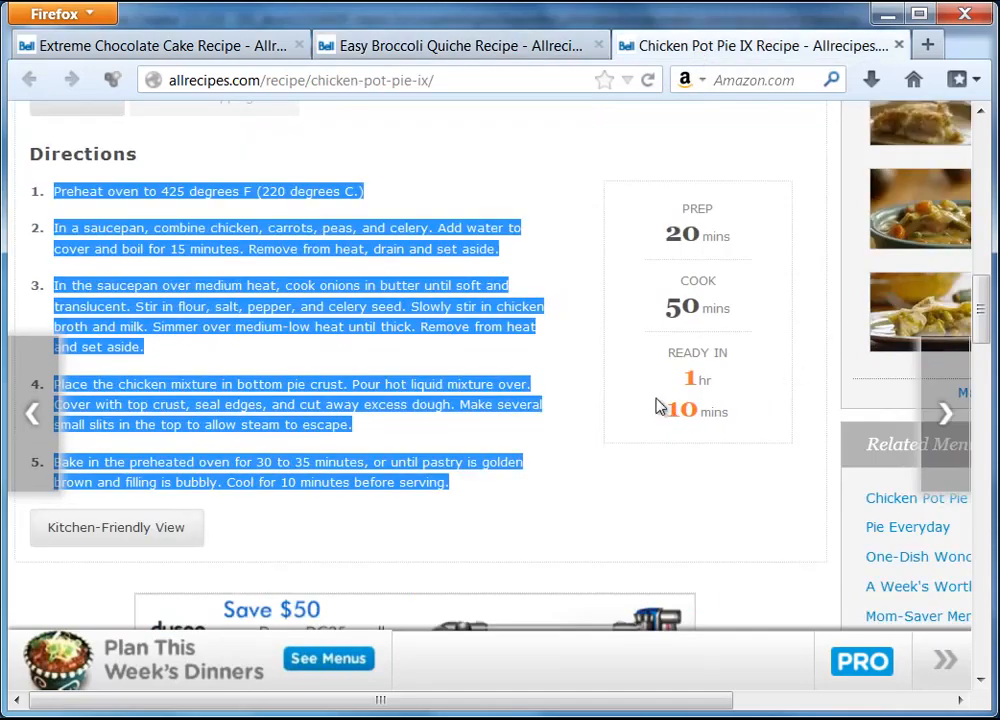
click(665, 523)
scroll(661, 482, up, 8)
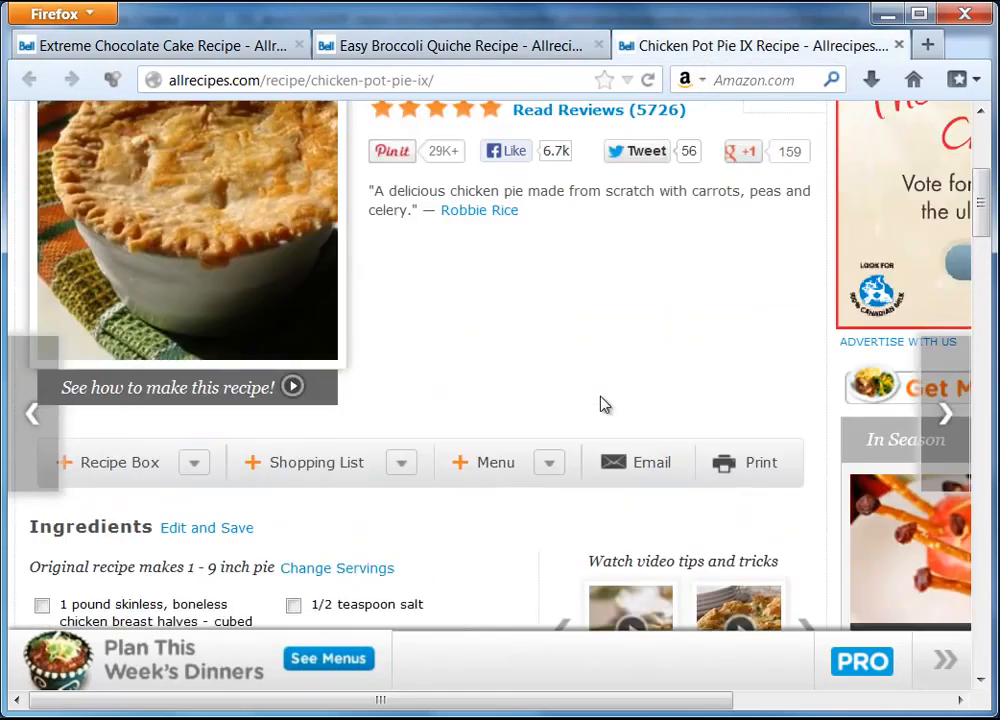
scroll(598, 290, up, 2)
click(598, 265)
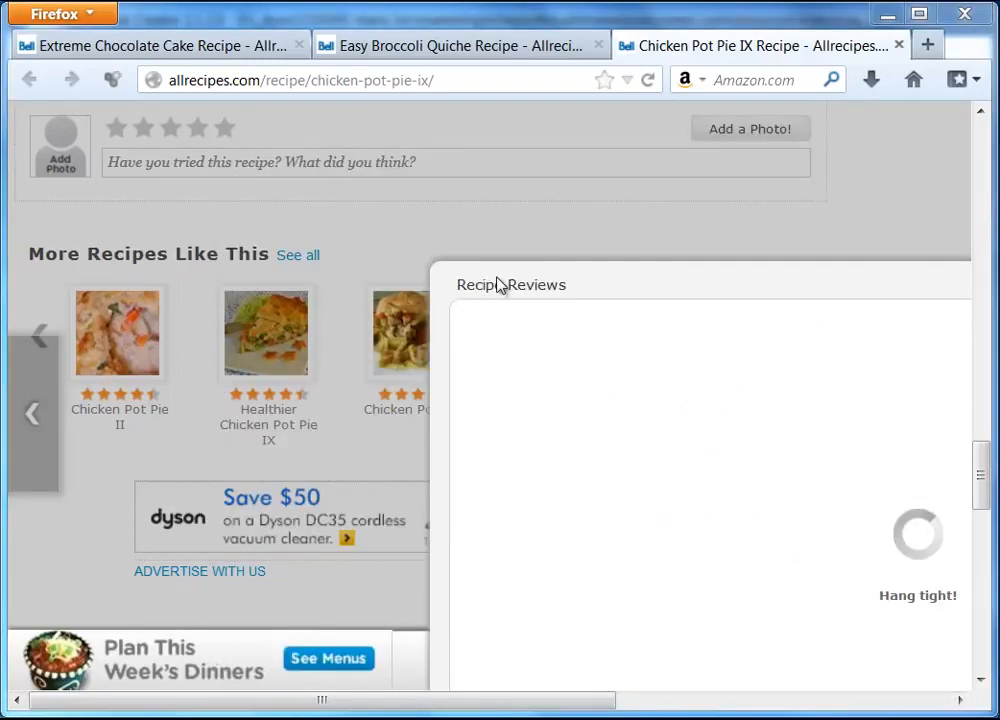
click(690, 702)
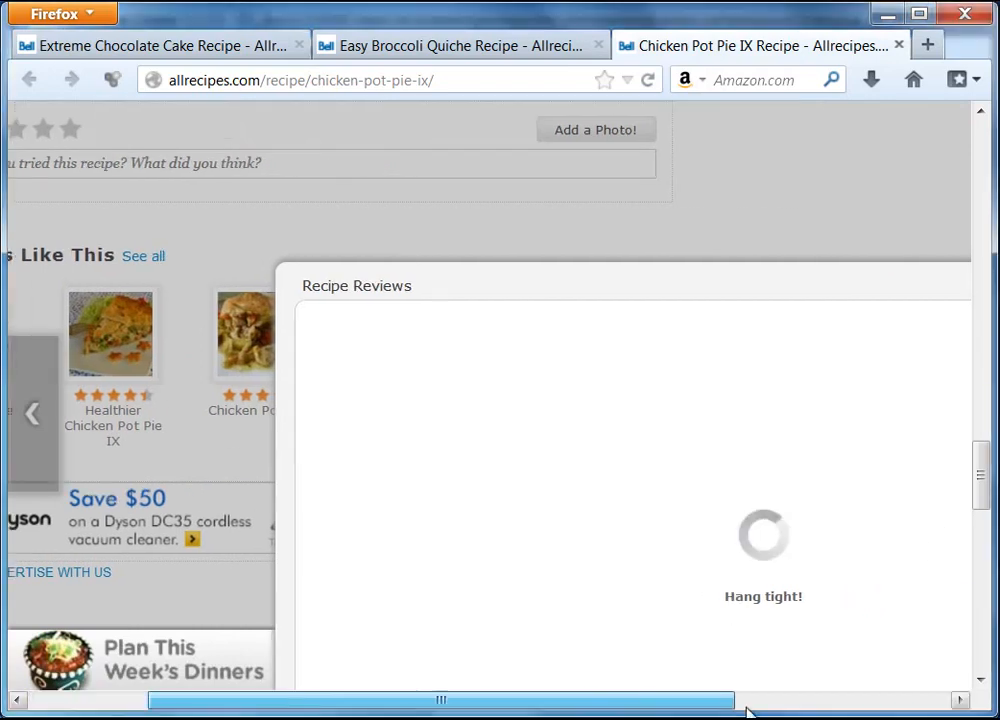
click(942, 282)
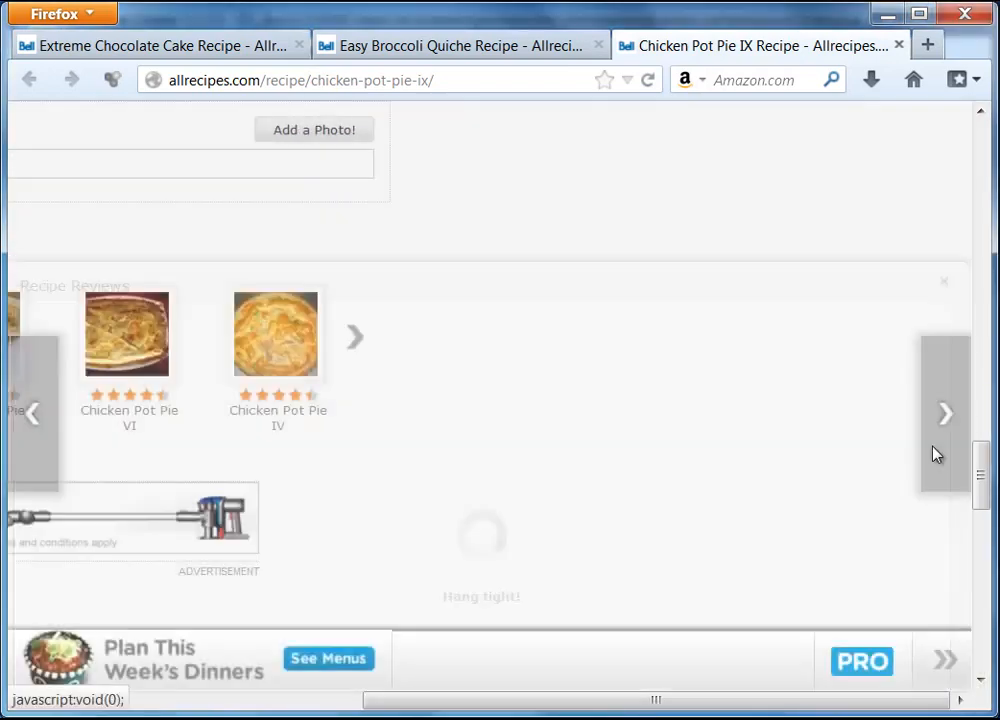
drag(899, 700, 626, 703)
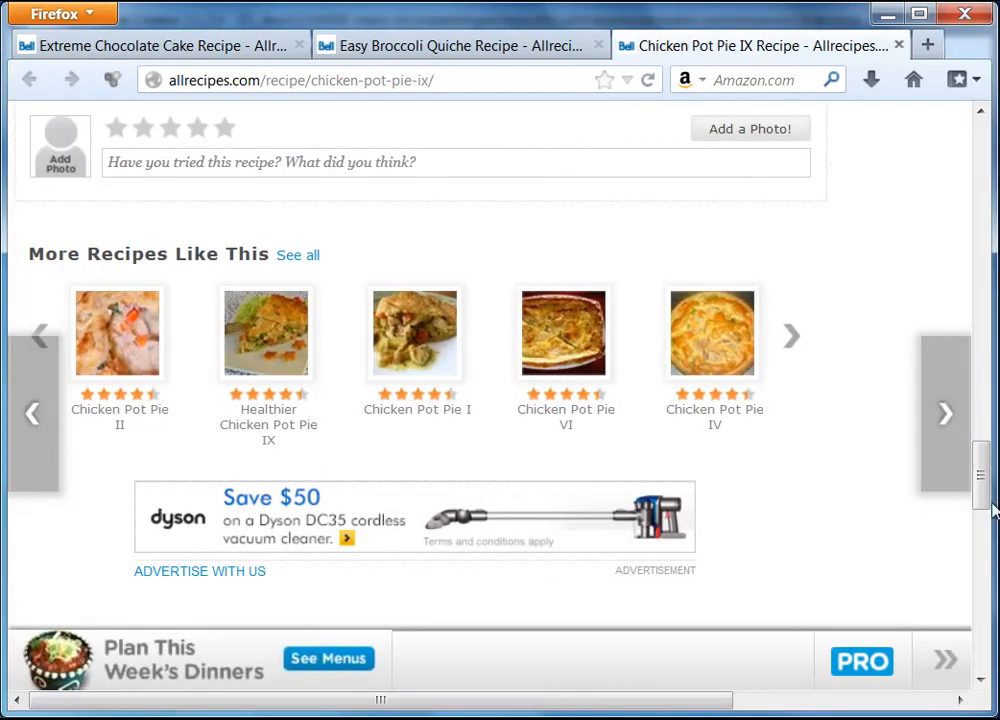
drag(984, 484, 994, 142)
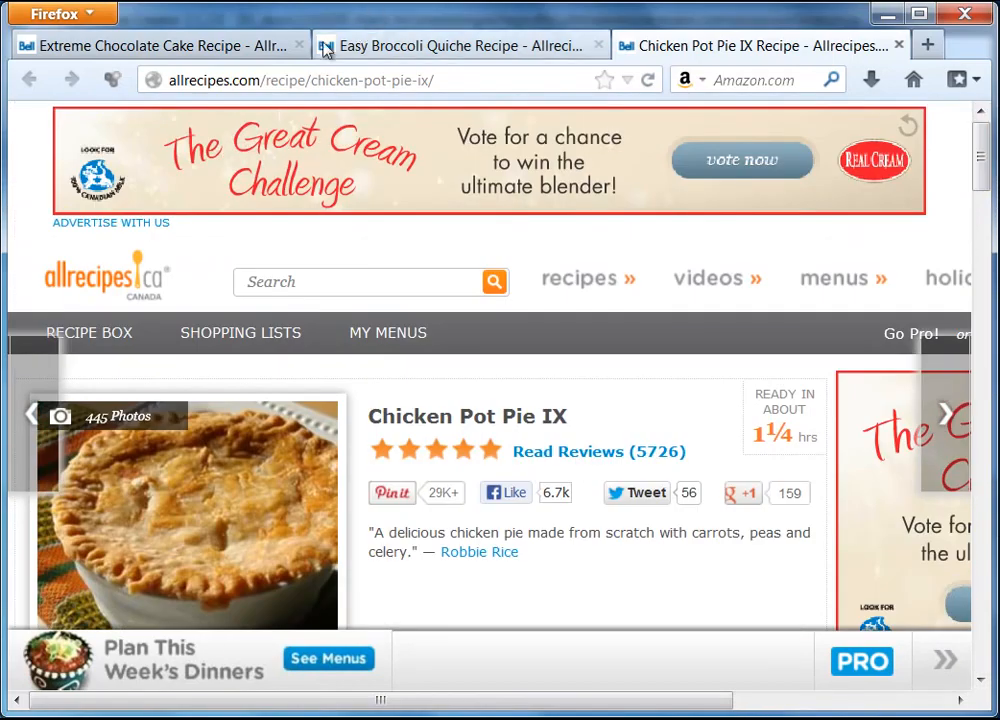
Open the Easy Broccoli Quiche reviews (816) and scroll until the first review shows in full
click(400, 48)
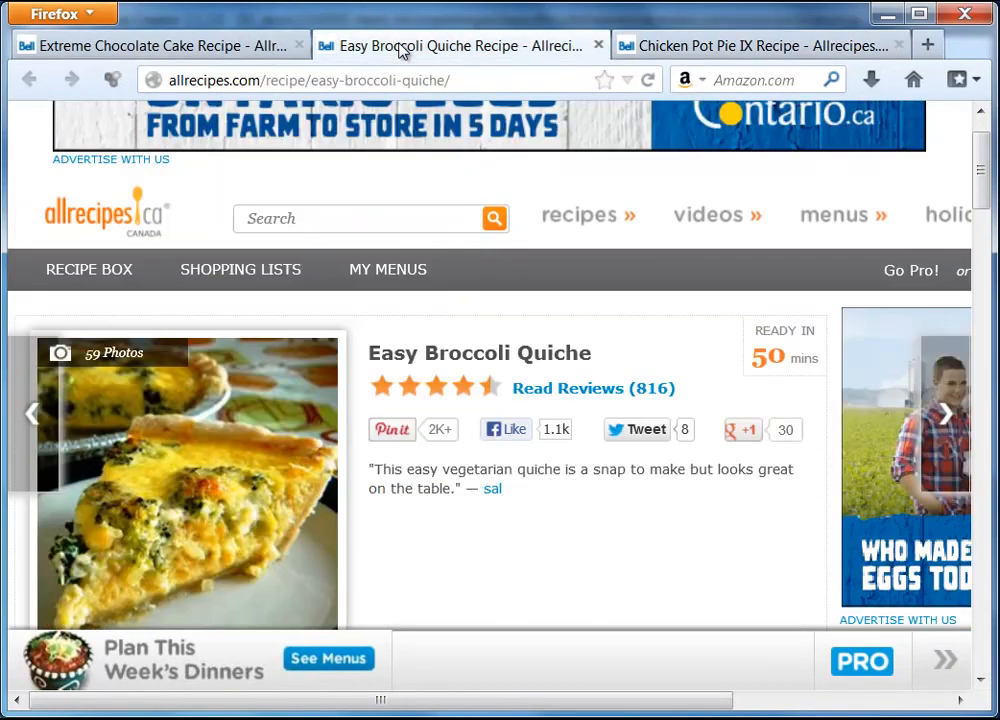
click(592, 398)
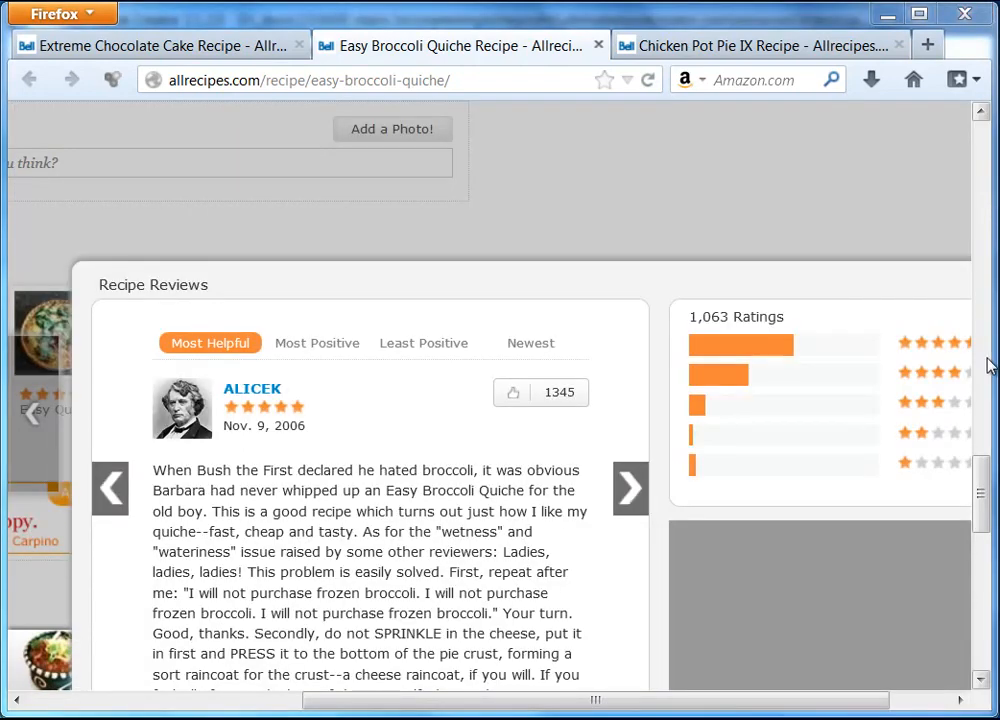
drag(984, 477, 986, 510)
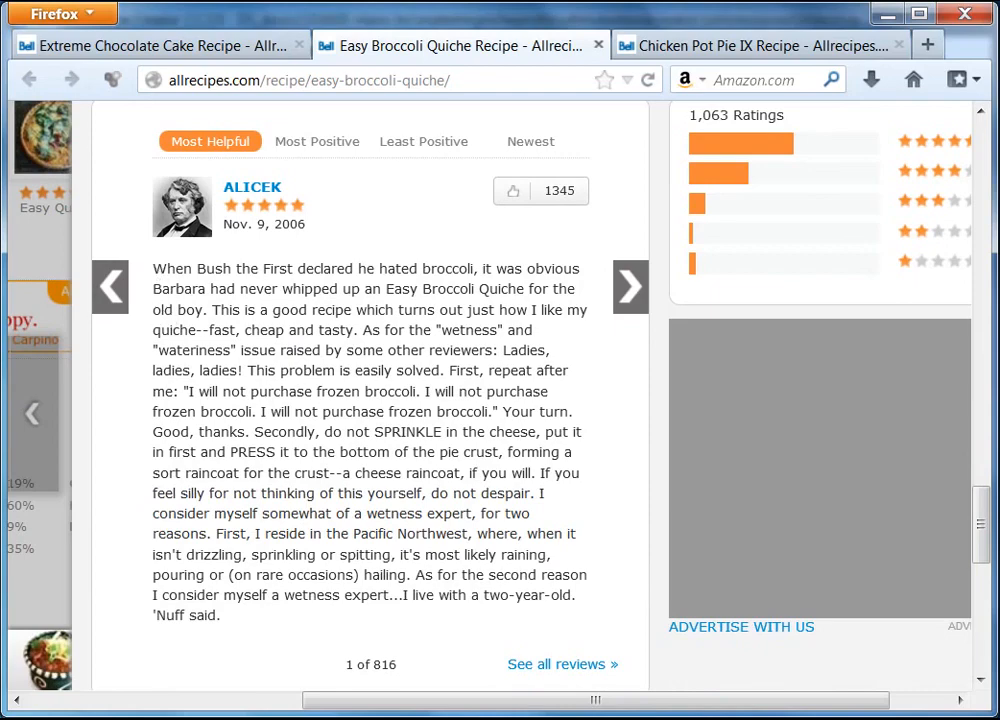
key(alt+Tab)
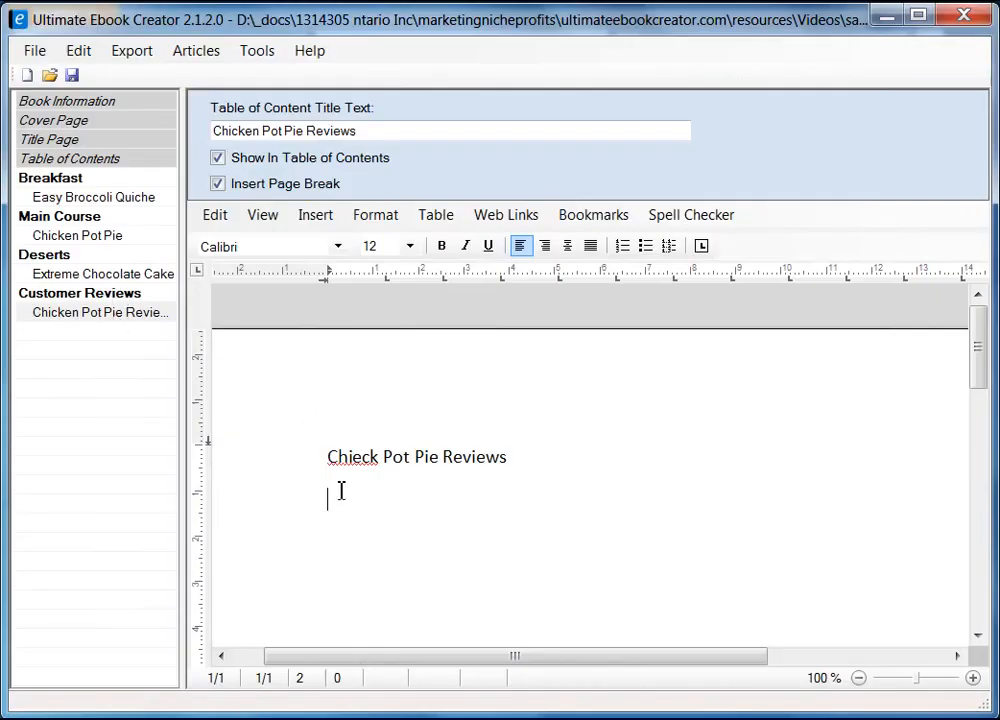
Fix the misspelled word in the reviews page heading, changing Check to Chick
click(355, 456)
key(BackSpace)
key(shift+Right)
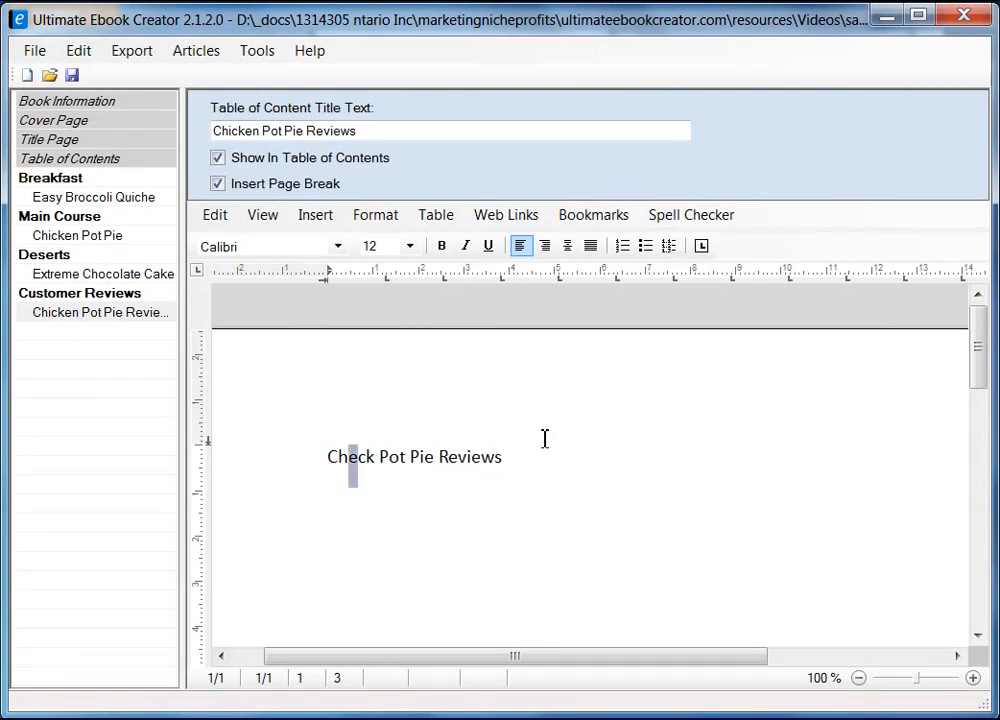
text(i)
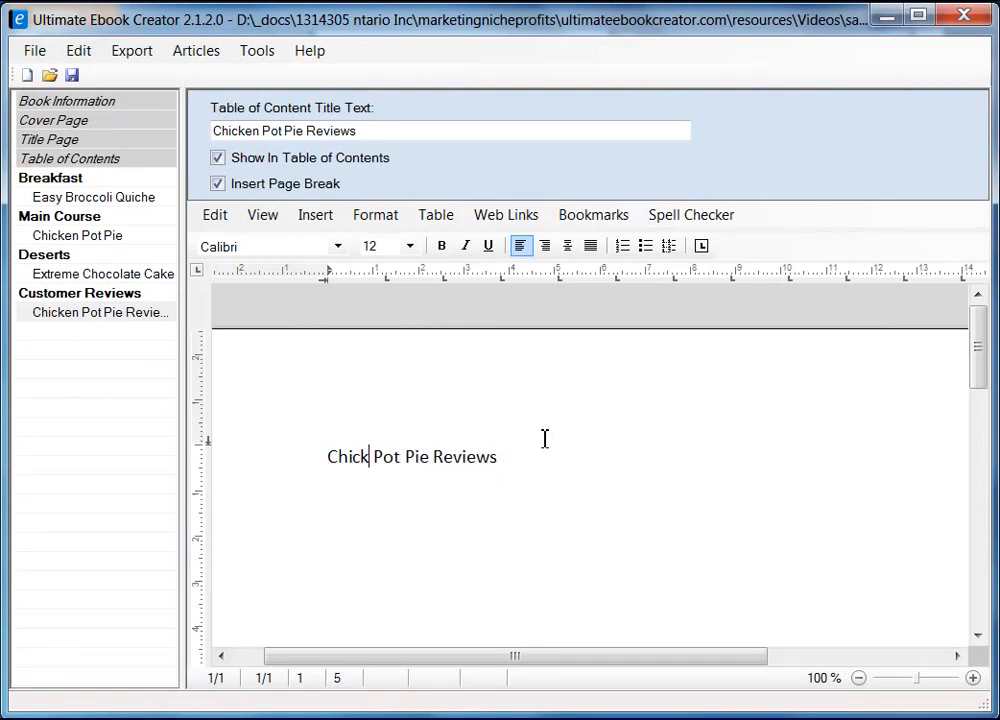
Replace Chicken Pot Pie in the reviews page's contents title with the copied recipe name Easy Broccoli Quiche
click(102, 313)
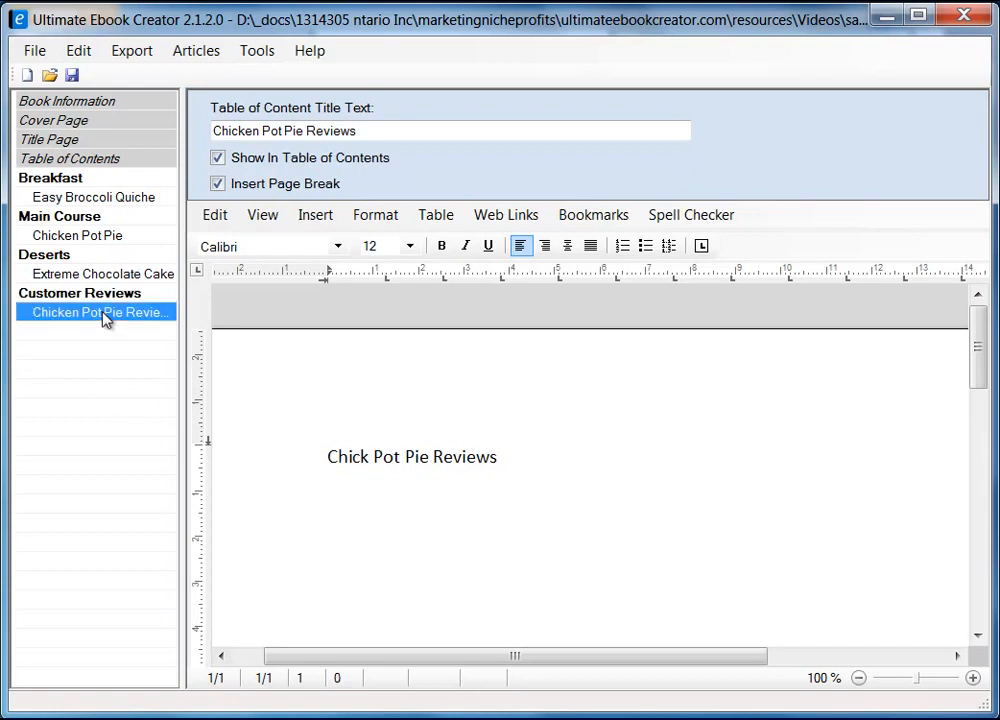
drag(386, 129, 177, 121)
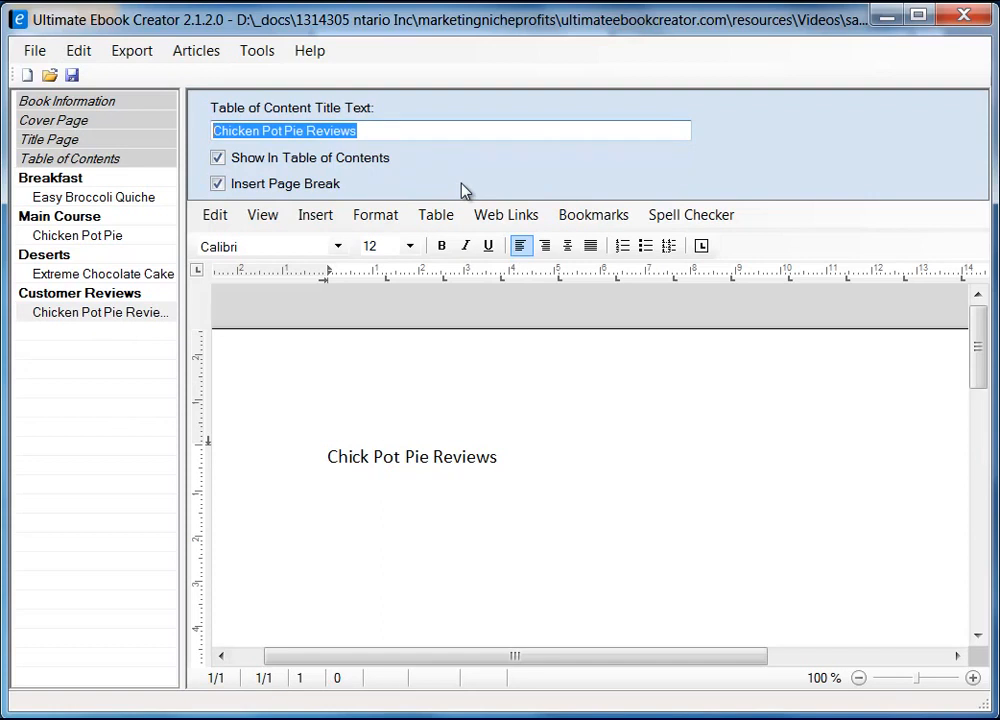
click(130, 197)
right_click(304, 130)
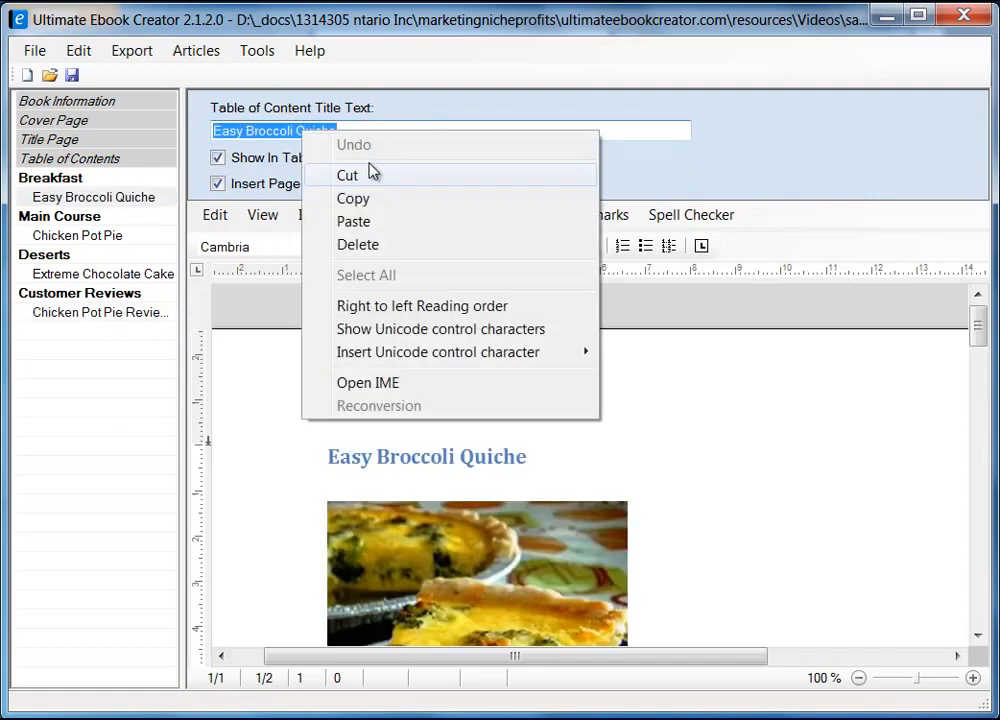
click(369, 203)
click(148, 313)
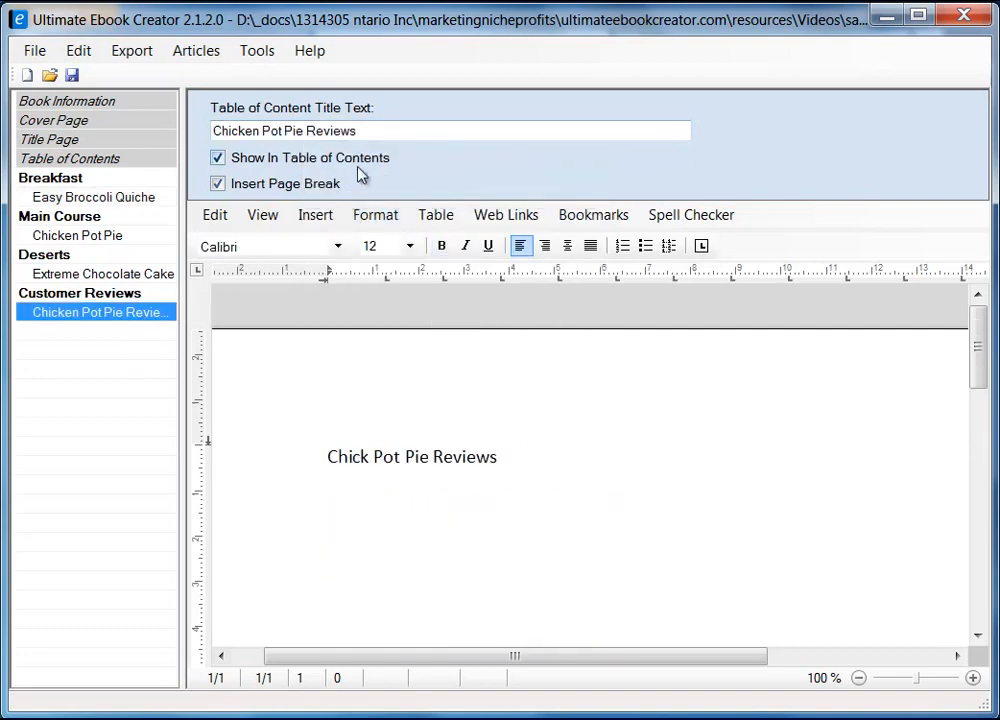
drag(305, 131, 212, 131)
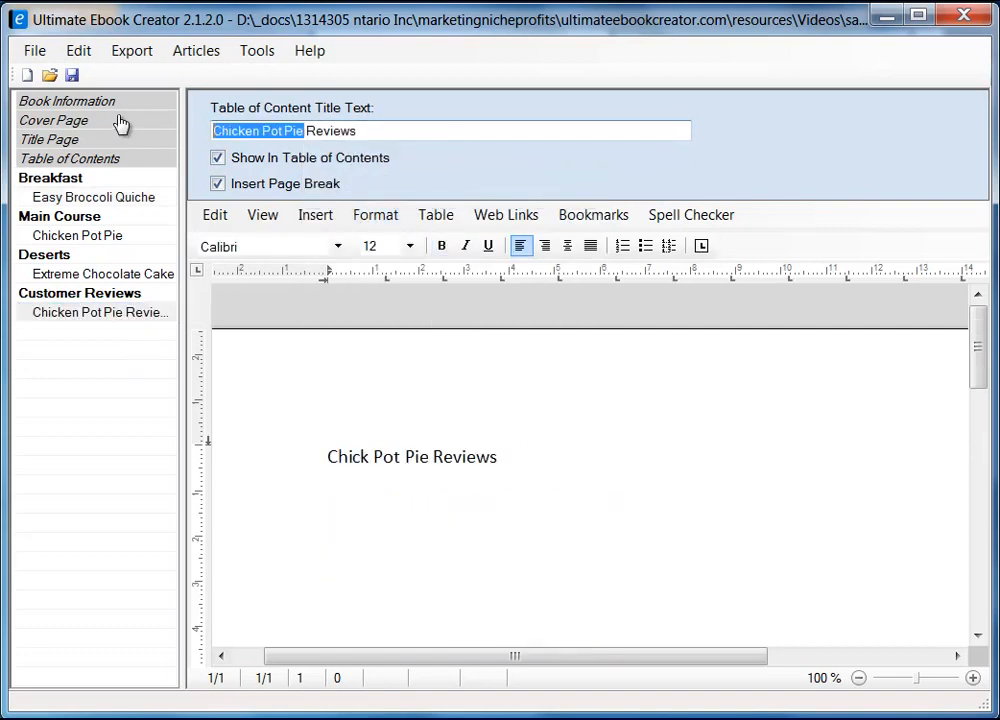
right_click(268, 138)
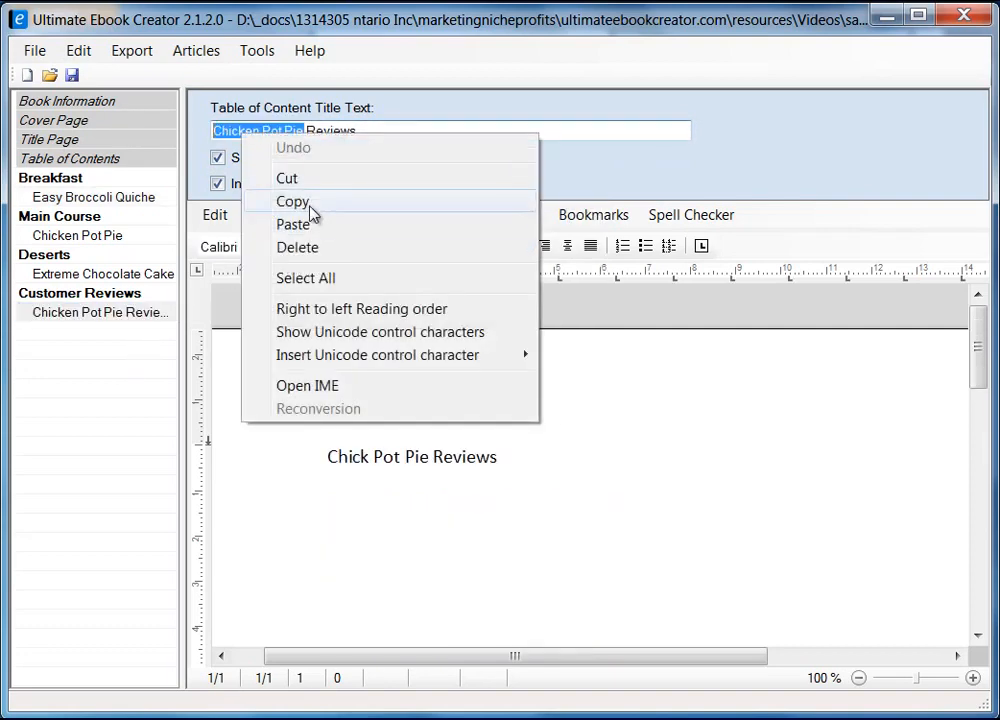
click(318, 223)
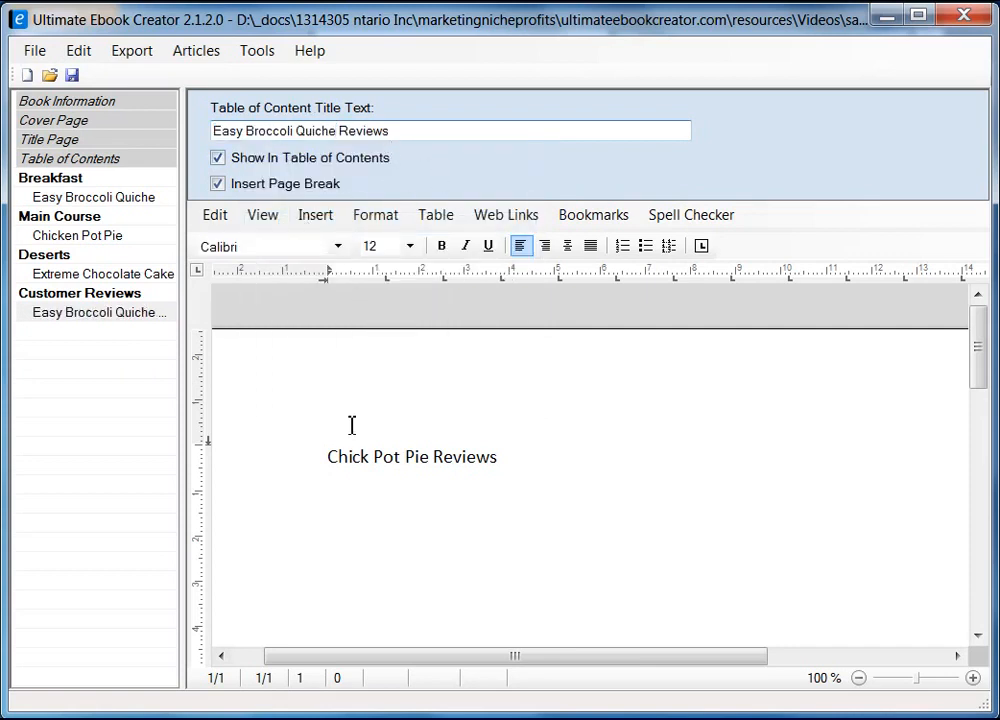
Replace the page heading with 'Easy Broccoli Quiche Reviews' as unformatted text and start a new line
click(336, 136)
triple_click(286, 131)
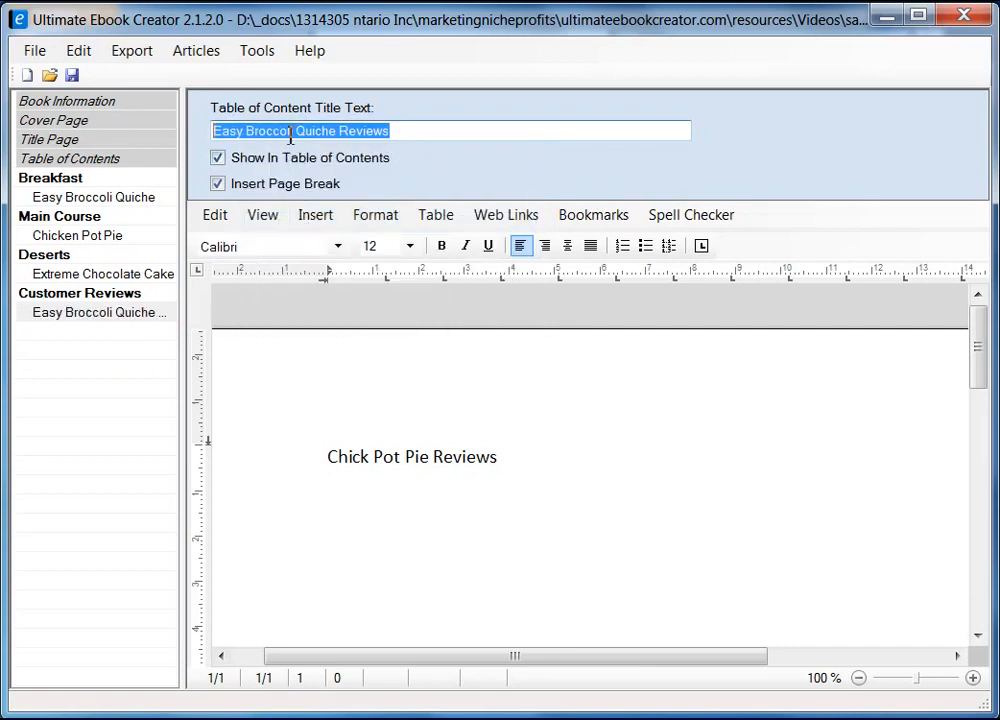
right_click(315, 137)
click(353, 201)
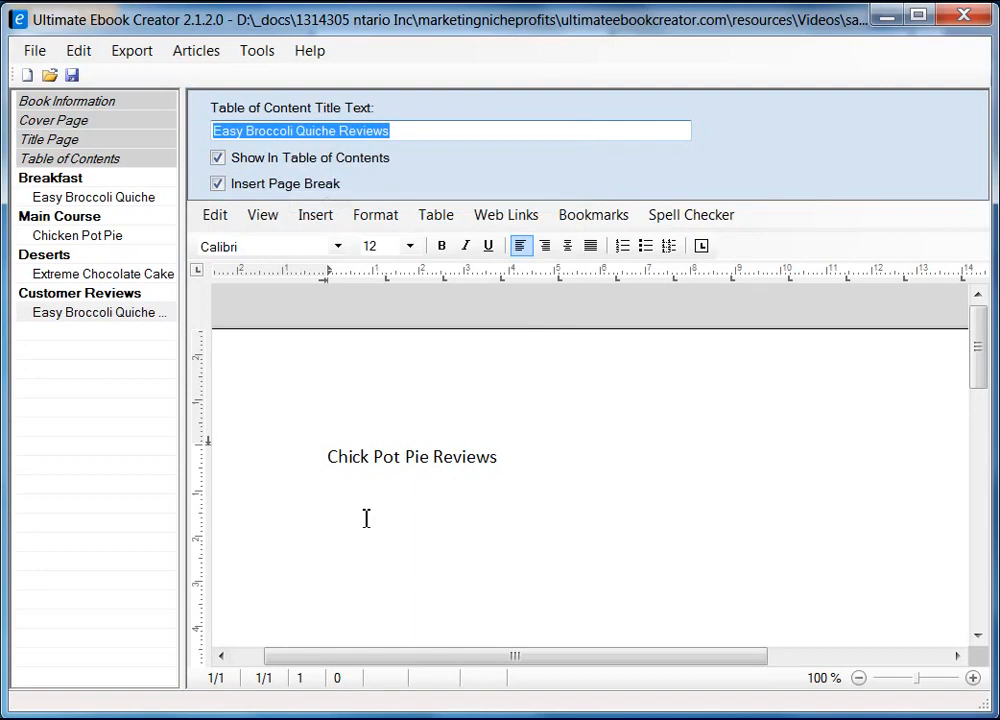
click(332, 458)
shift+click(498, 459)
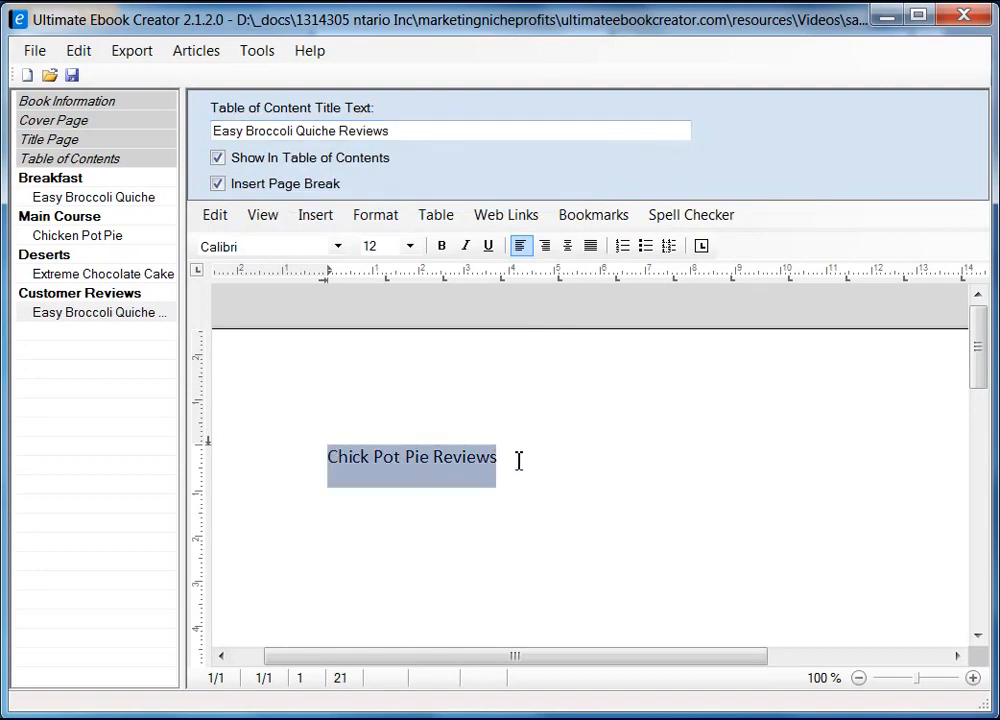
right_click(480, 456)
mouse_move(549, 516)
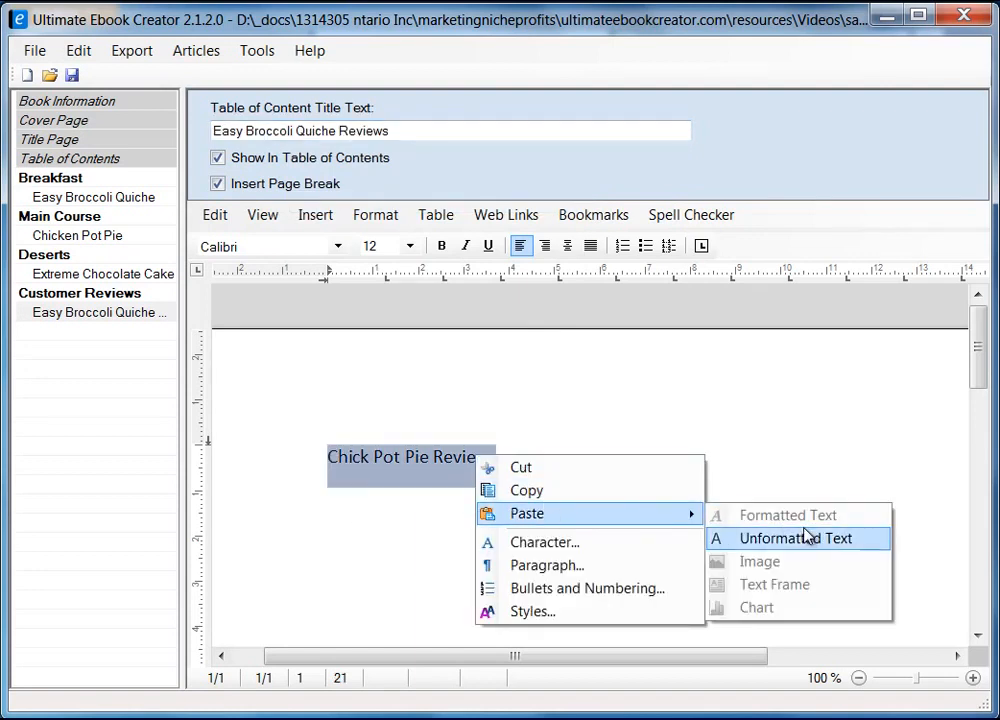
click(759, 540)
key(Return)
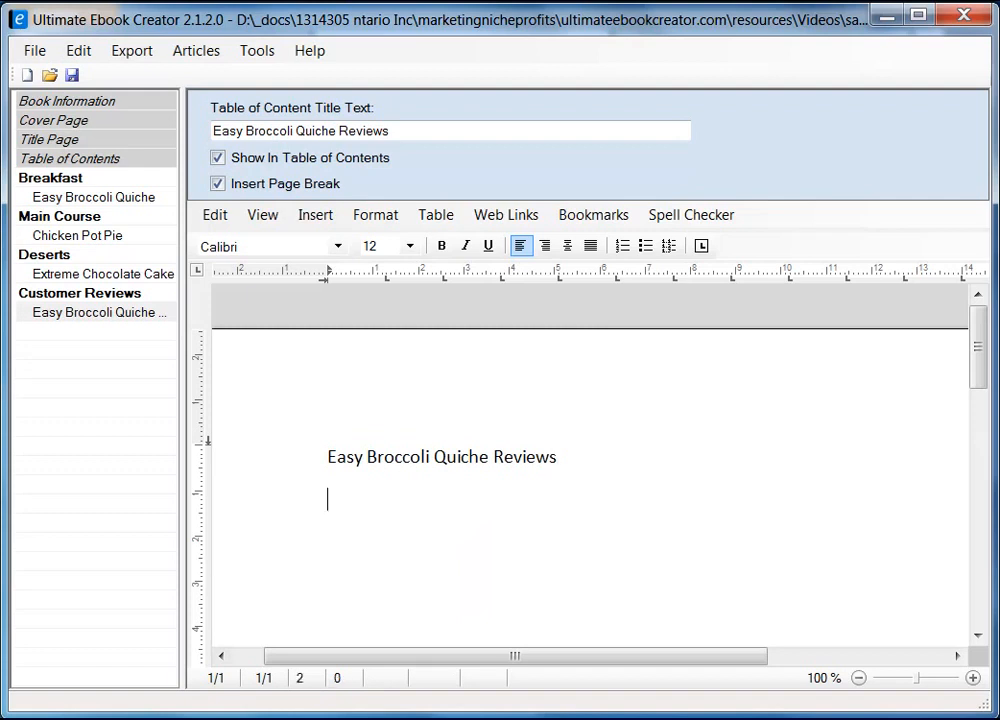
Copy the first quiche review from Firefox and bring up paste options on the empty line
key(alt+Tab)
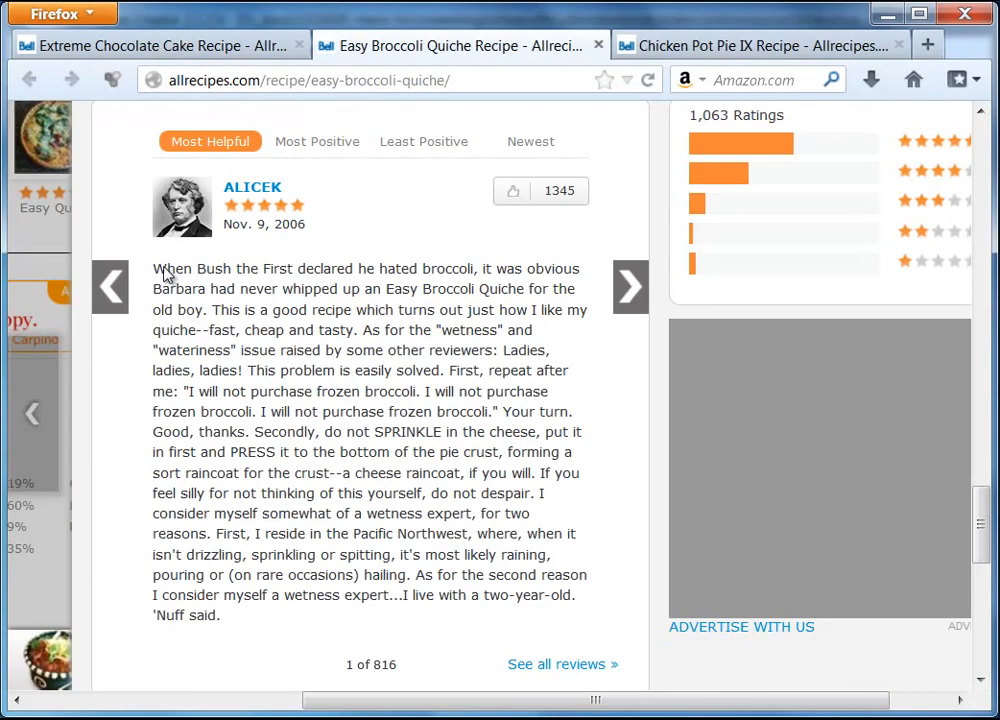
drag(157, 274, 228, 625)
right_click(255, 542)
click(292, 559)
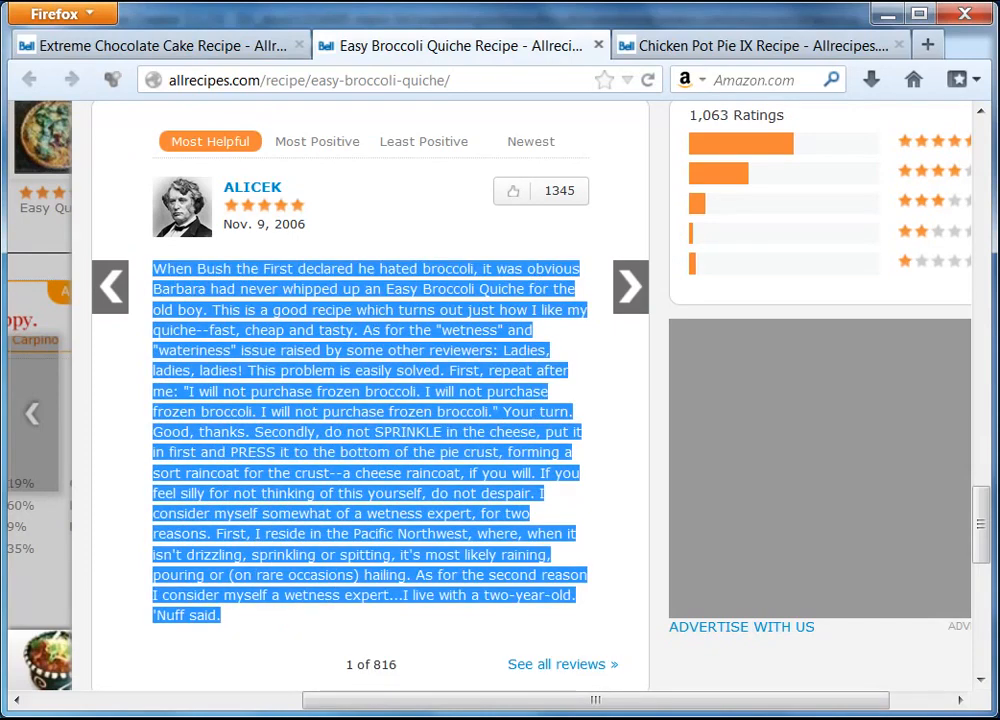
key(alt+Tab)
right_click(348, 523)
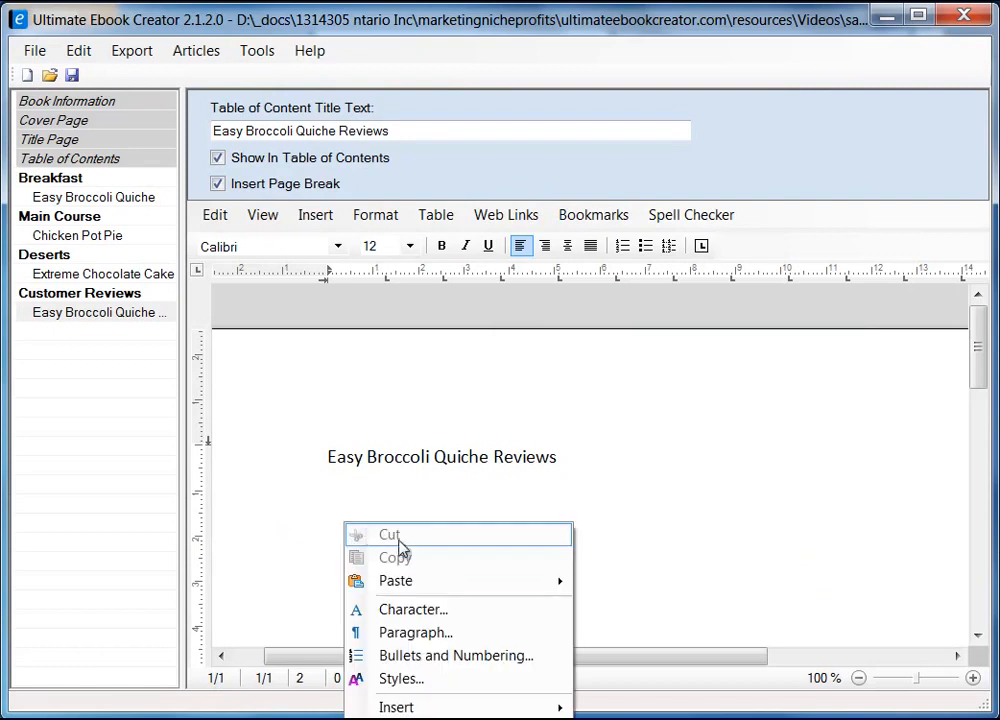
Paste the first quiche review as unformatted text under the heading
mouse_move(413, 589)
click(663, 603)
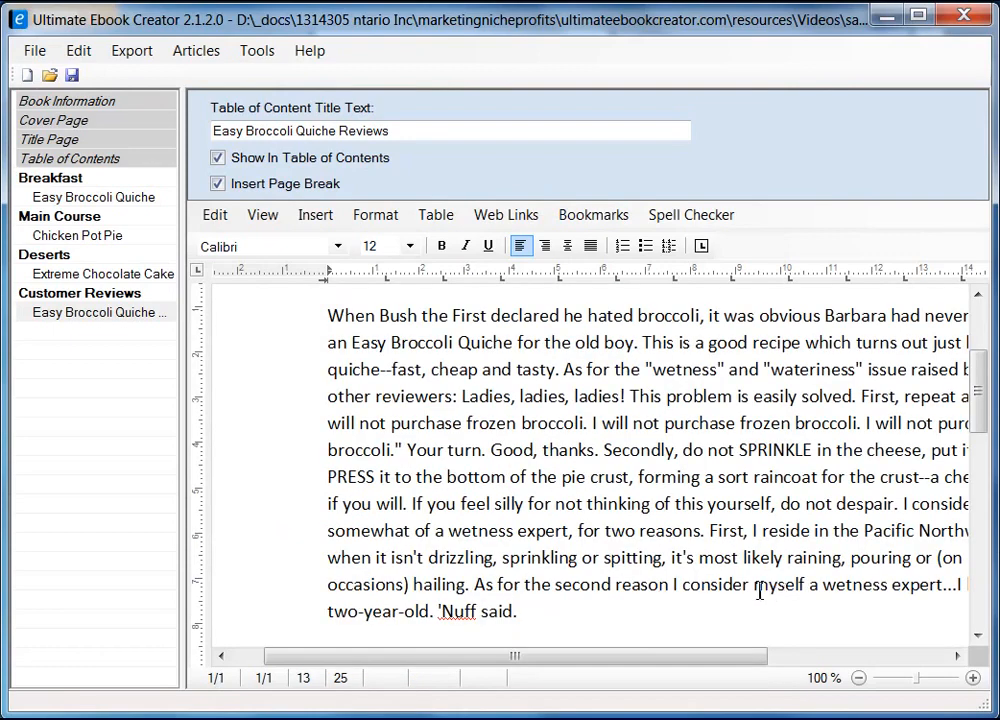
scroll(612, 530, up, 3)
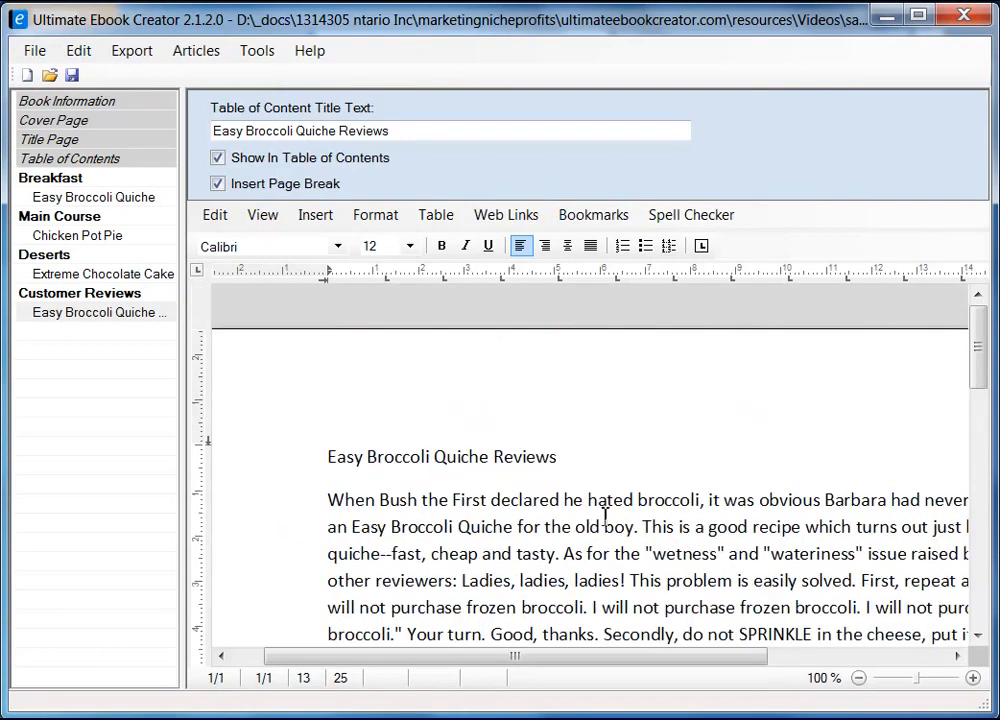
Apply the heading 2 style to the reviews heading and add a new line after 'Nuff said
click(283, 462)
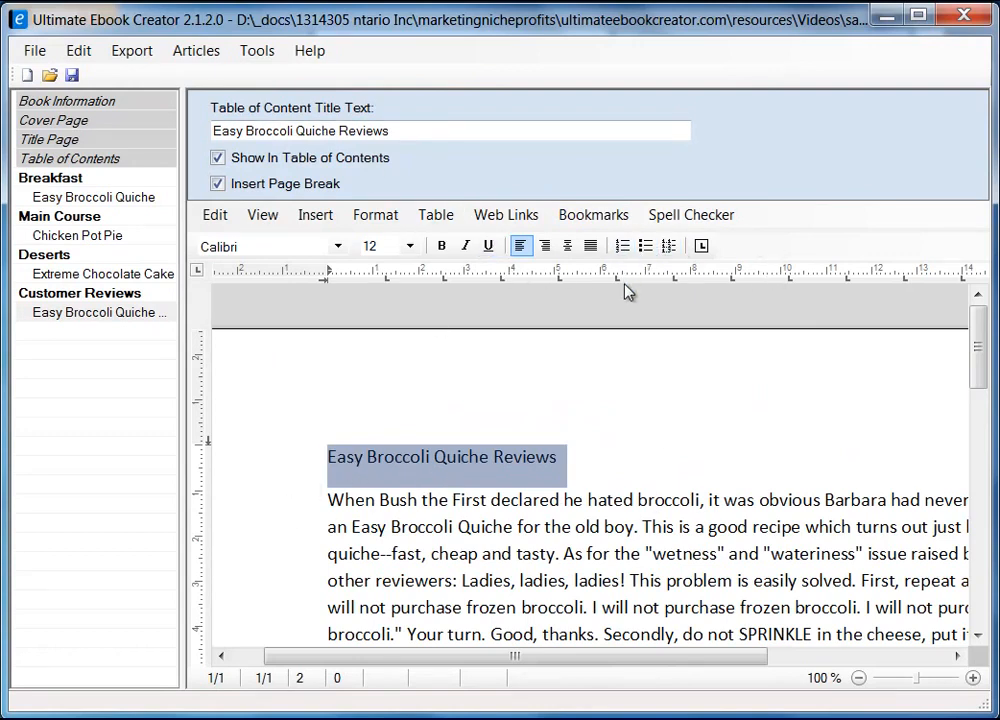
click(386, 222)
click(431, 314)
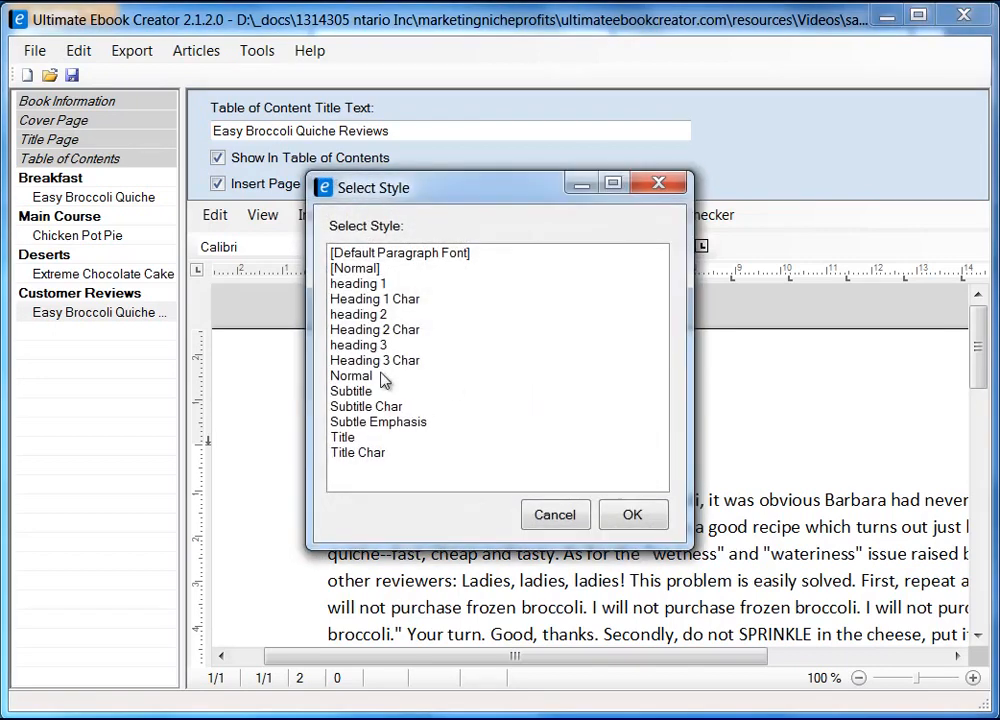
click(385, 314)
click(632, 514)
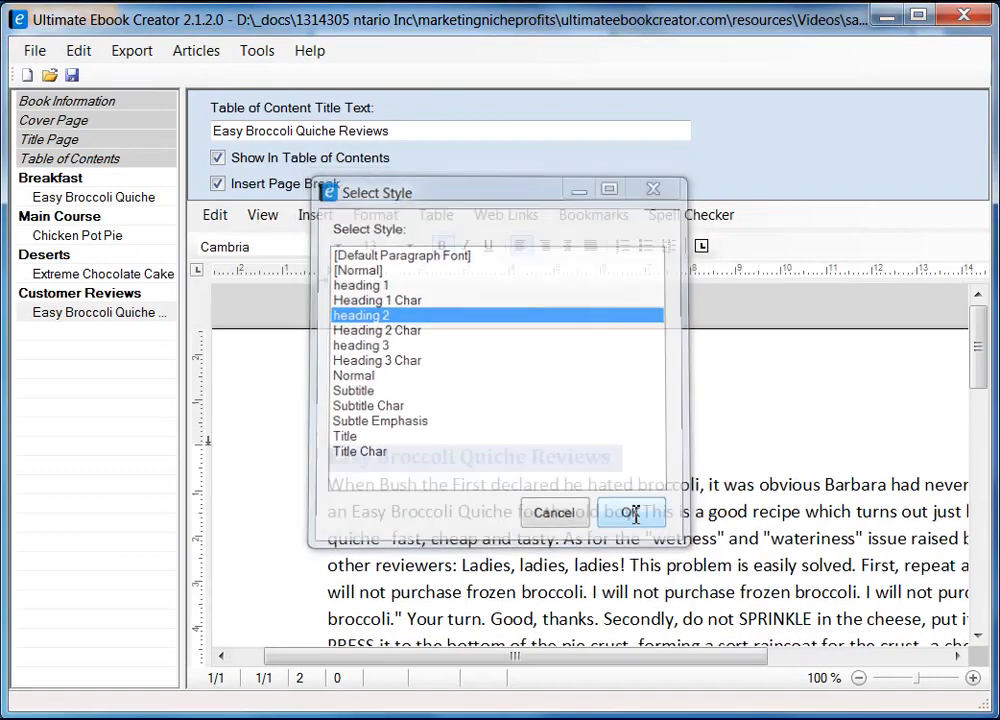
drag(978, 318, 978, 438)
click(639, 423)
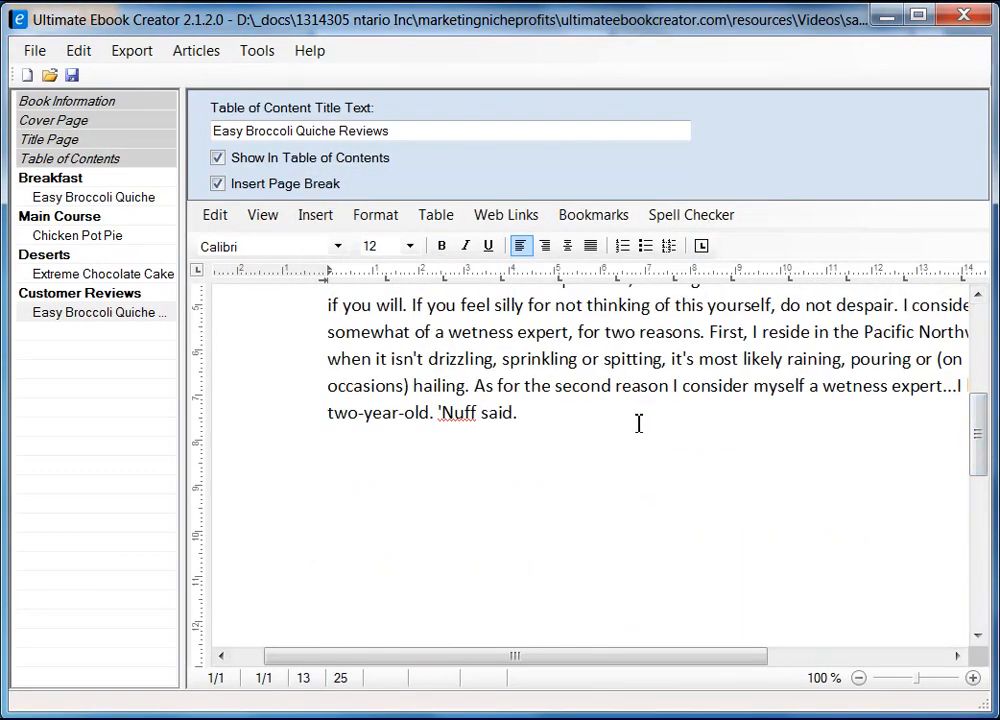
key(Return)
Copy the second quiche review (2 of 816) from Firefox and return to the ebook editor
key(alt+Tab)
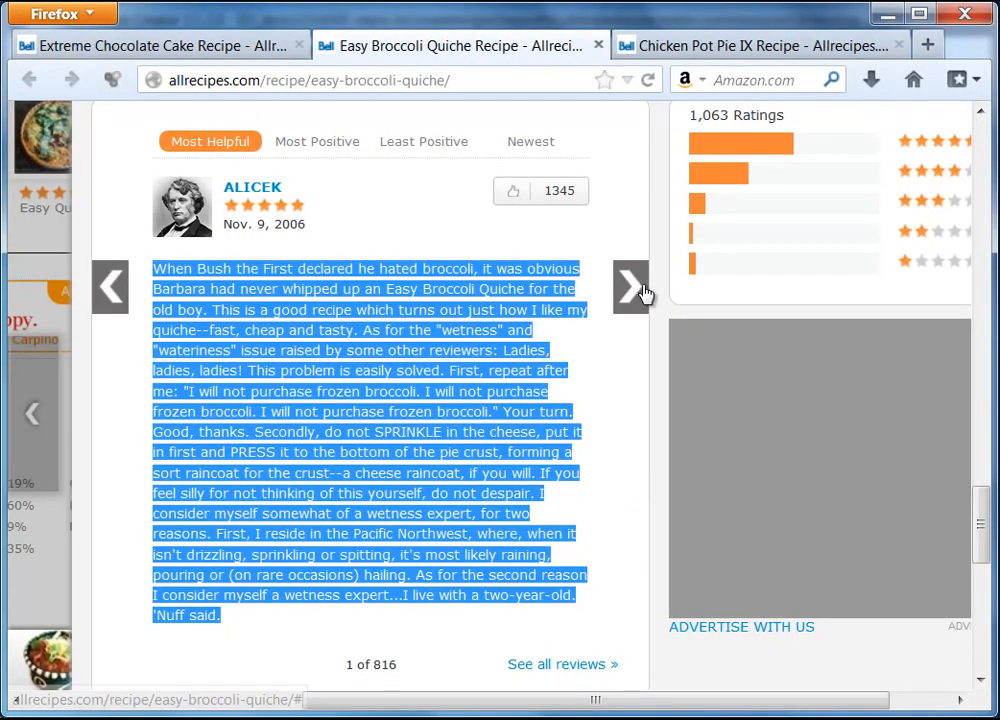
click(632, 287)
drag(152, 270, 533, 420)
right_click(478, 398)
click(511, 408)
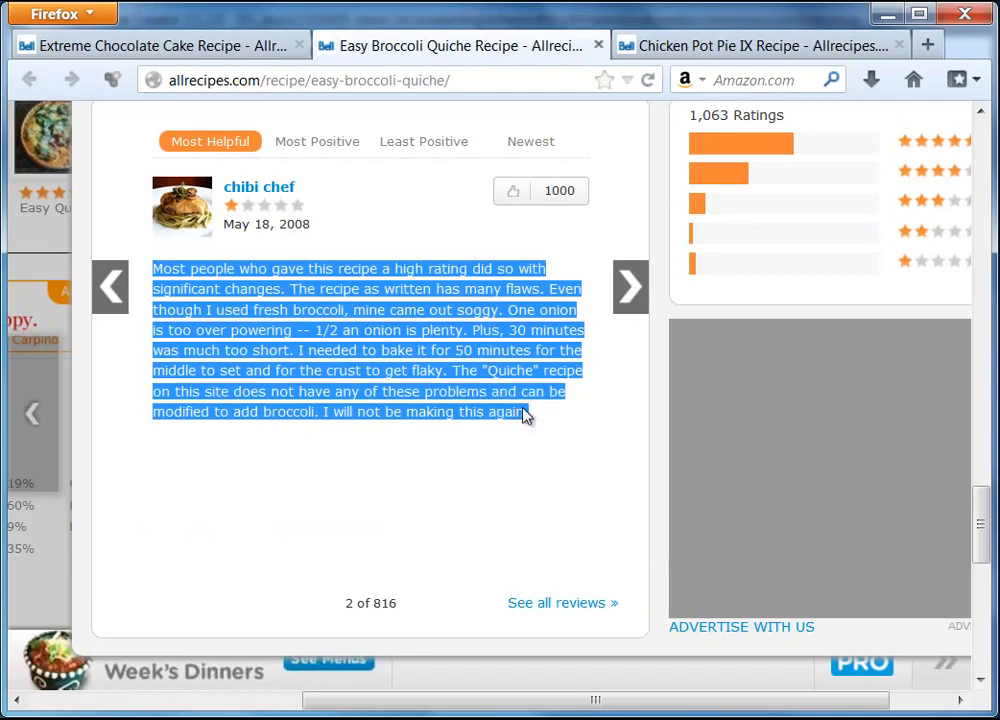
key(alt+Tab)
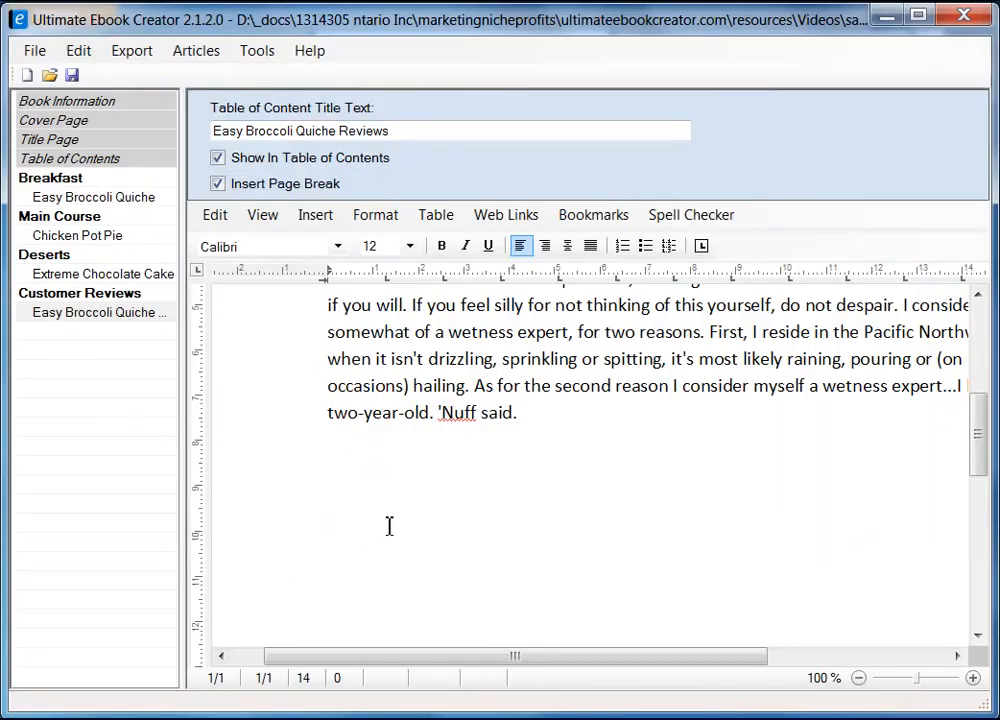
Add a blank line between the reviews heading and the first review
scroll(615, 543, up, 5)
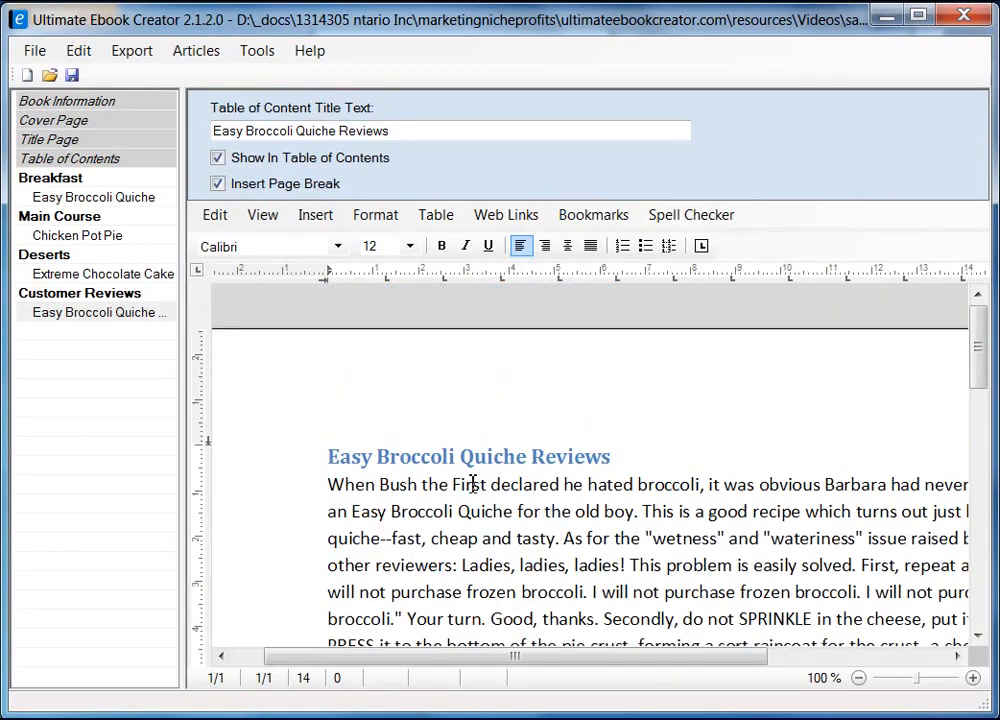
click(669, 451)
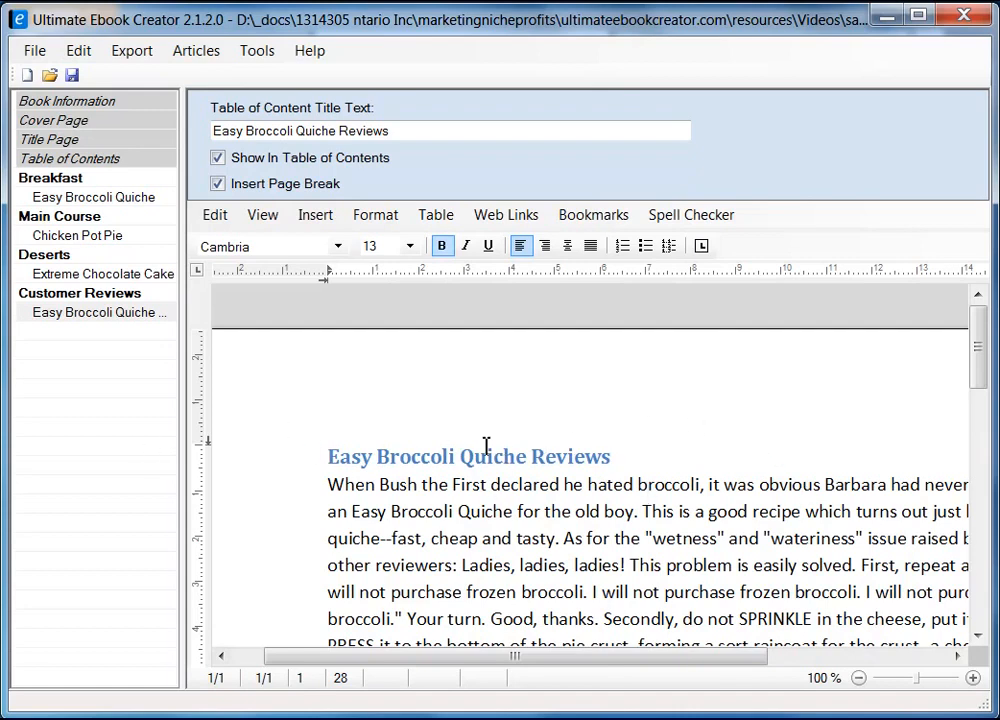
scroll(551, 484, down, 1)
key(Return)
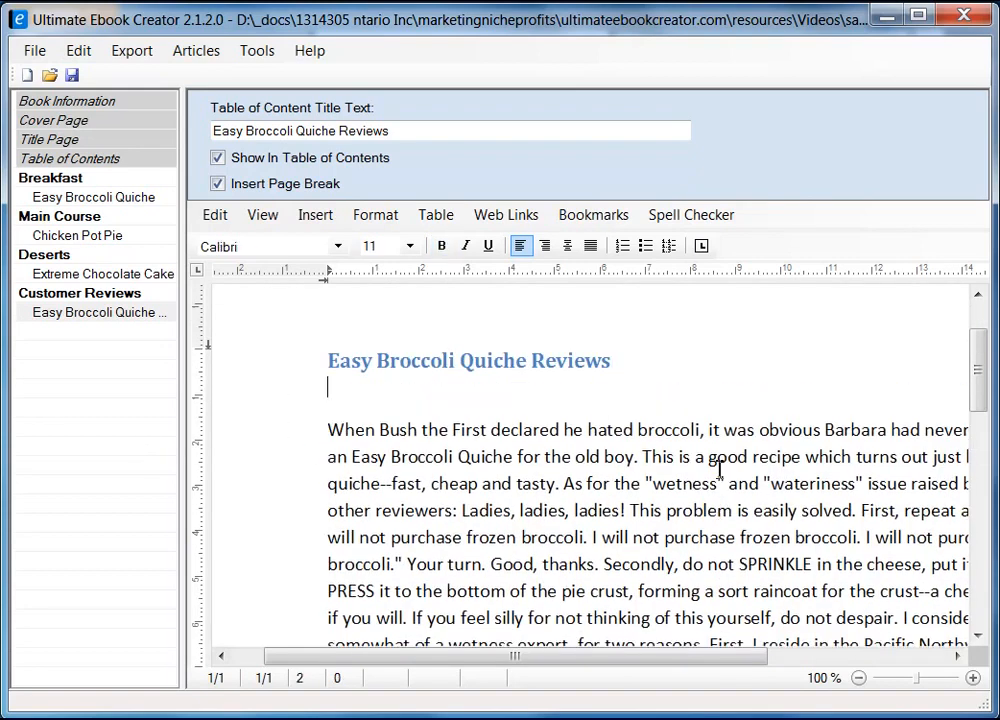
key(Down)
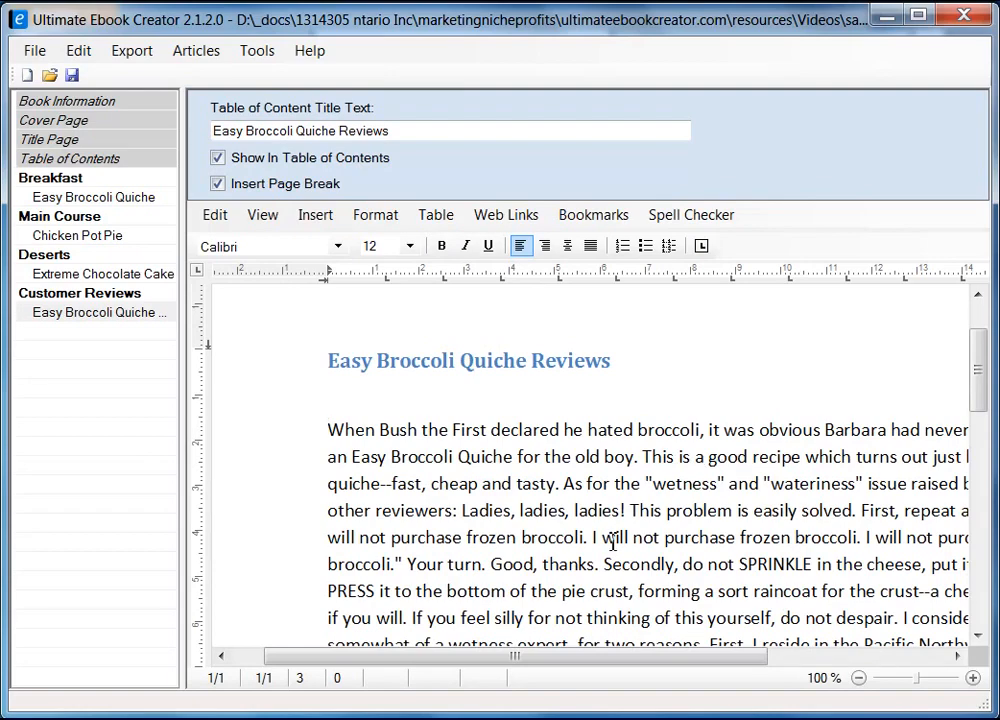
Insert a page break with Ctrl+Enter after the first review, starting an empty second page
scroll(446, 531, down, 3)
click(465, 519)
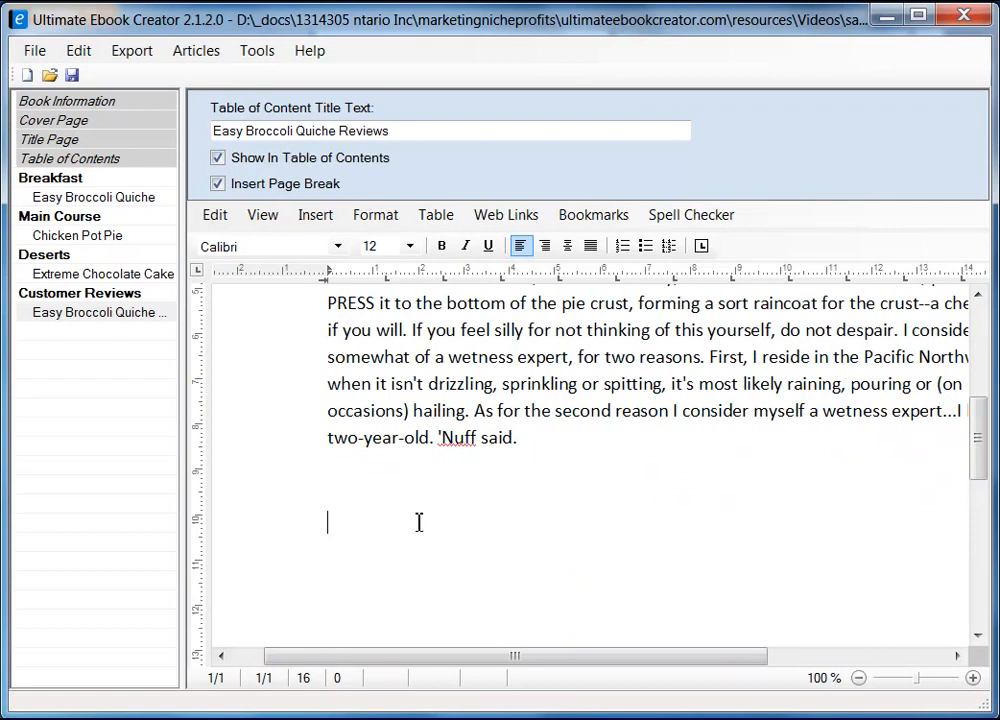
key(ctrl+Return)
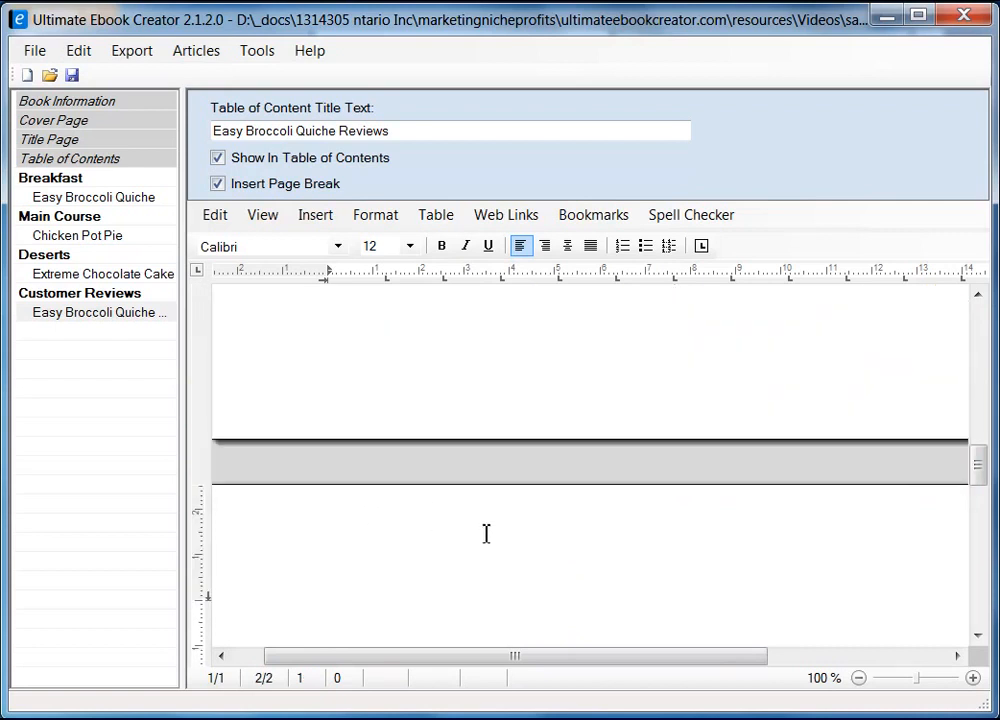
drag(515, 650, 484, 656)
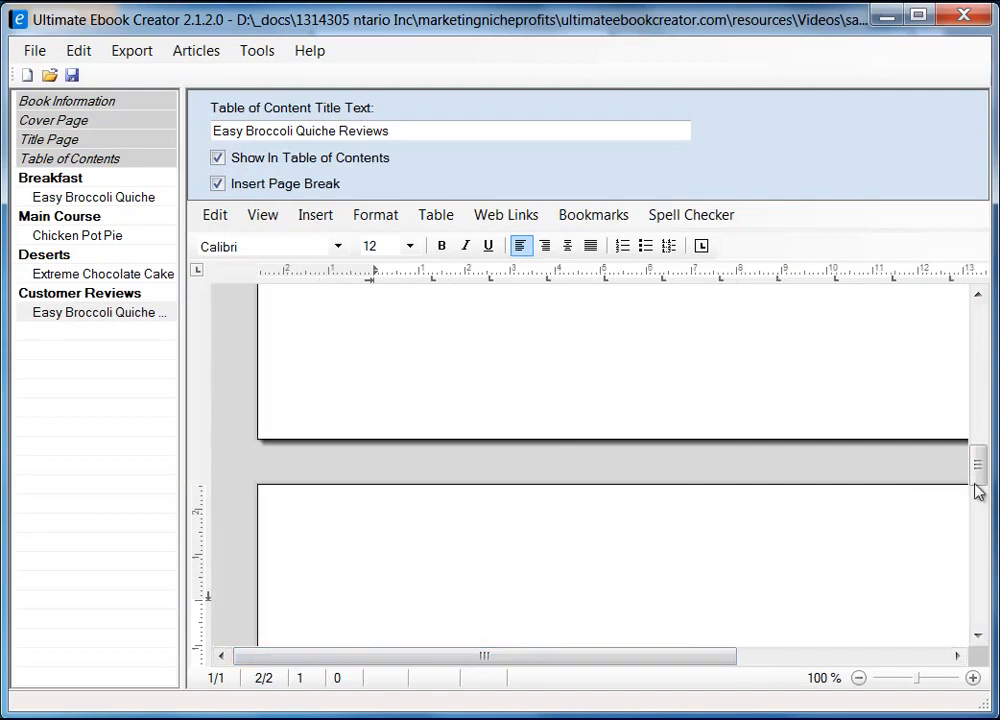
mouse_move(976, 475)
mouse_down()
mouse_move(979, 400)
mouse_move(979, 488)
mouse_up()
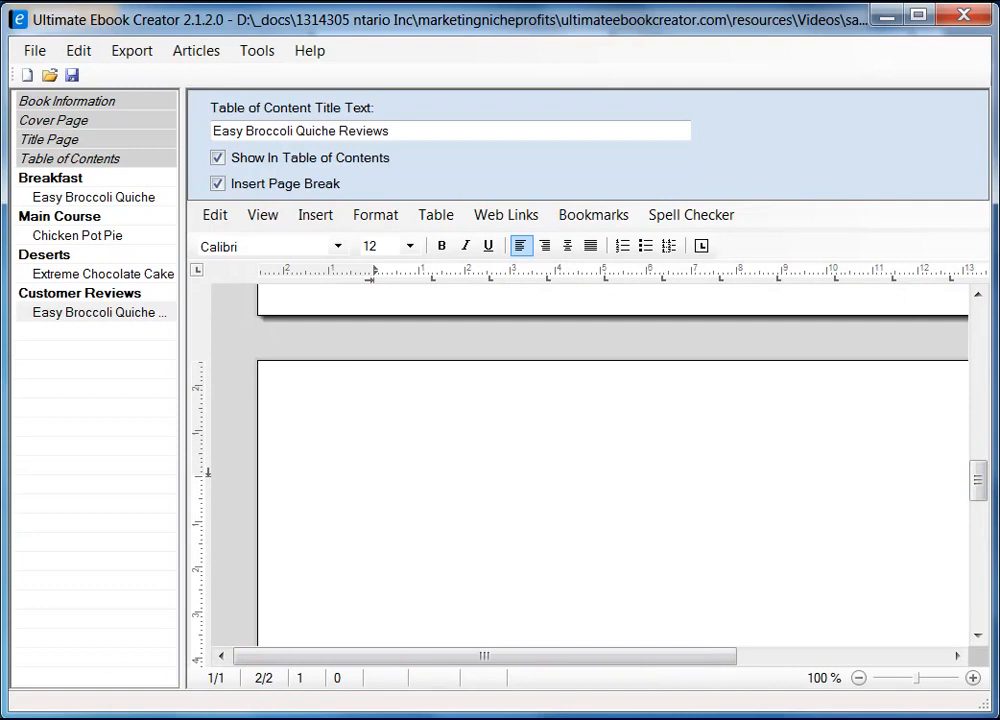
key(alt+Tab)
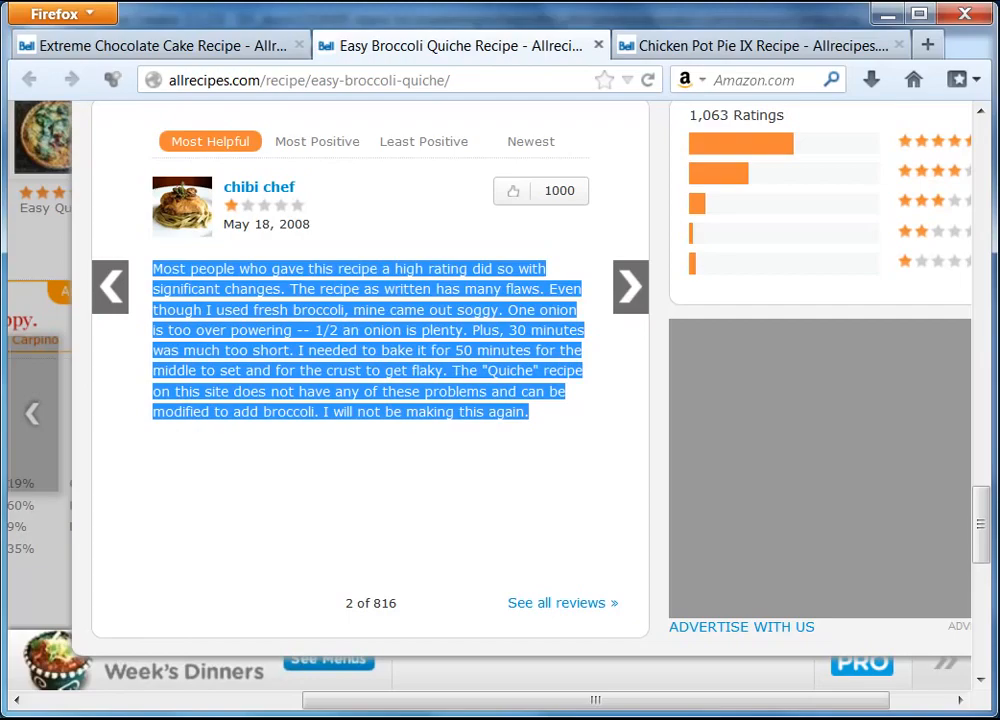
On the new page, type the second reviewer's name and paste their review as unformatted text
key(alt+Tab)
text(Ch)
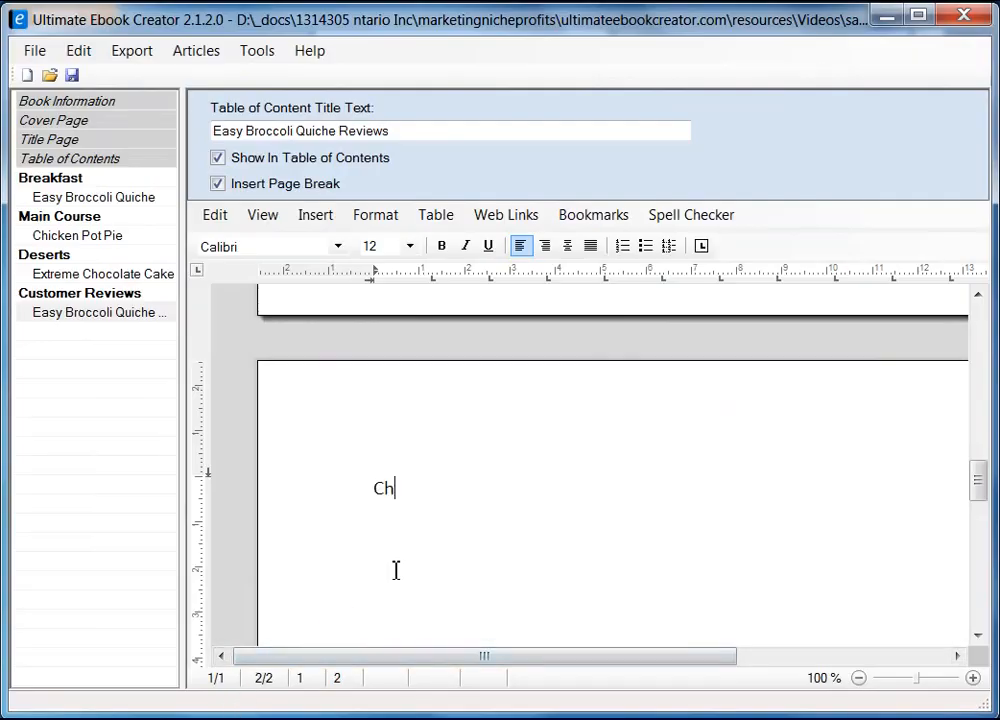
text(ibi Chef)
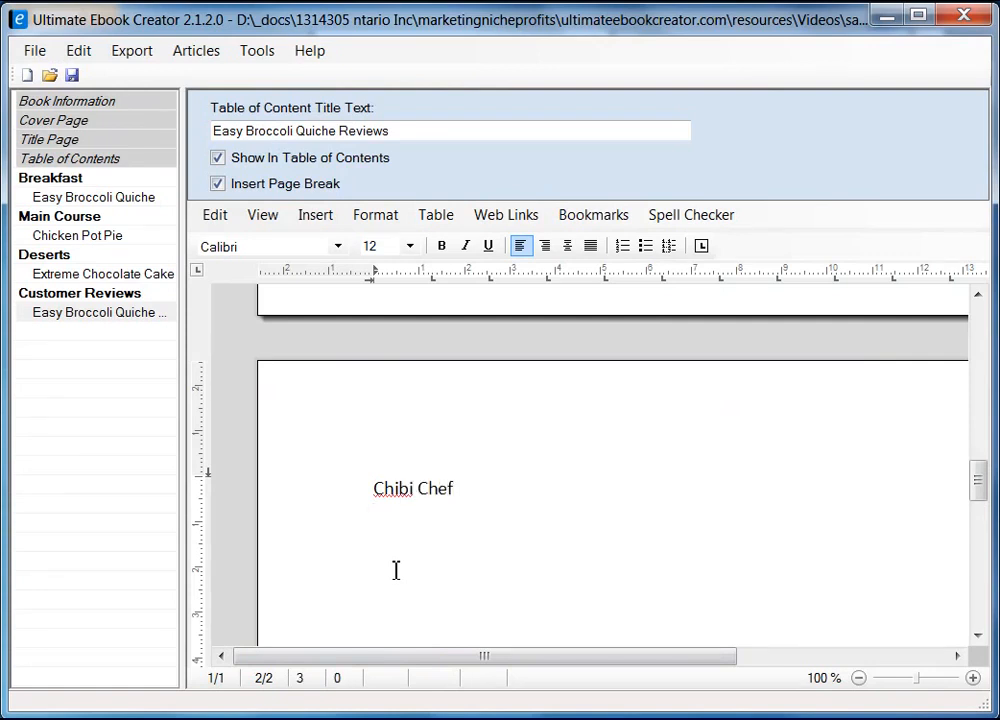
right_click(402, 540)
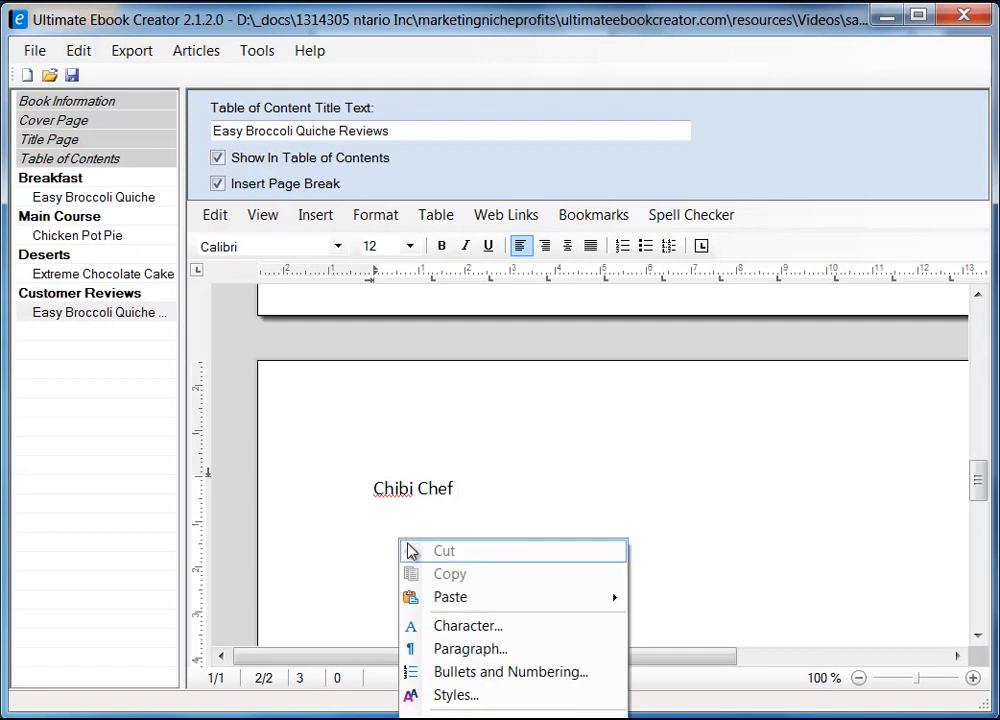
mouse_move(531, 598)
click(765, 623)
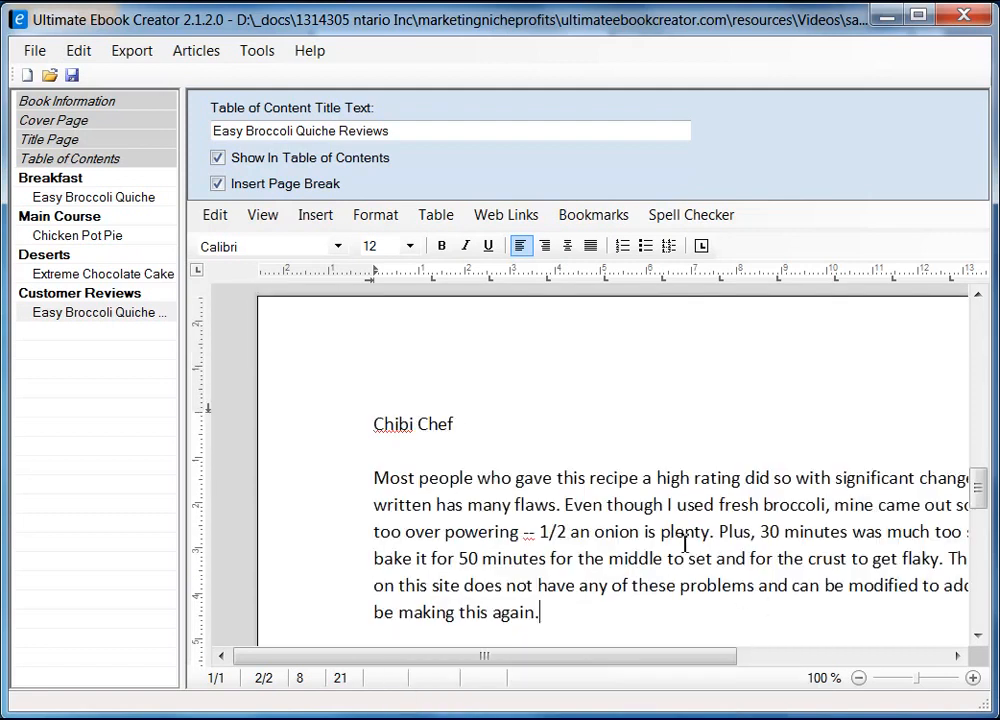
Make the second reviewer's name line bold
click(348, 427)
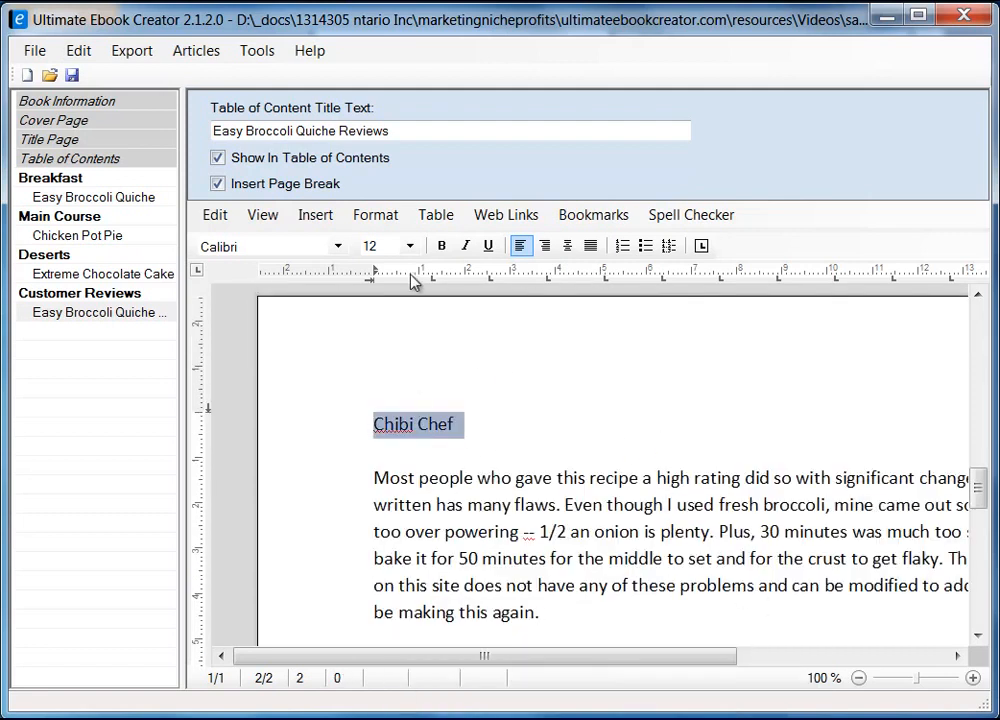
click(443, 247)
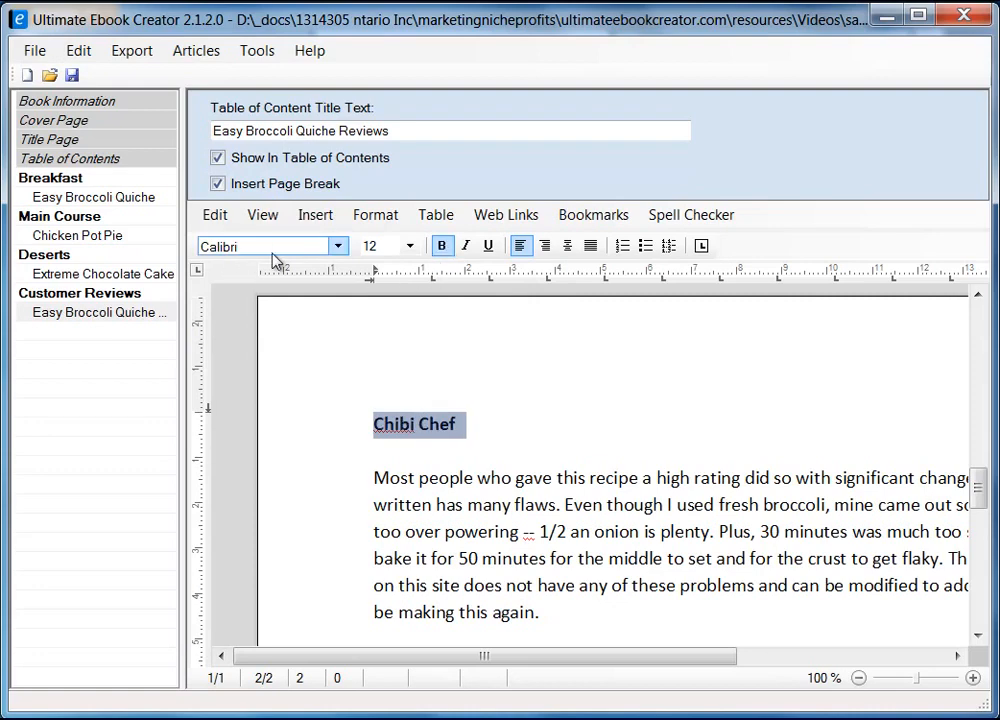
click(545, 425)
scroll(620, 480, up, 15)
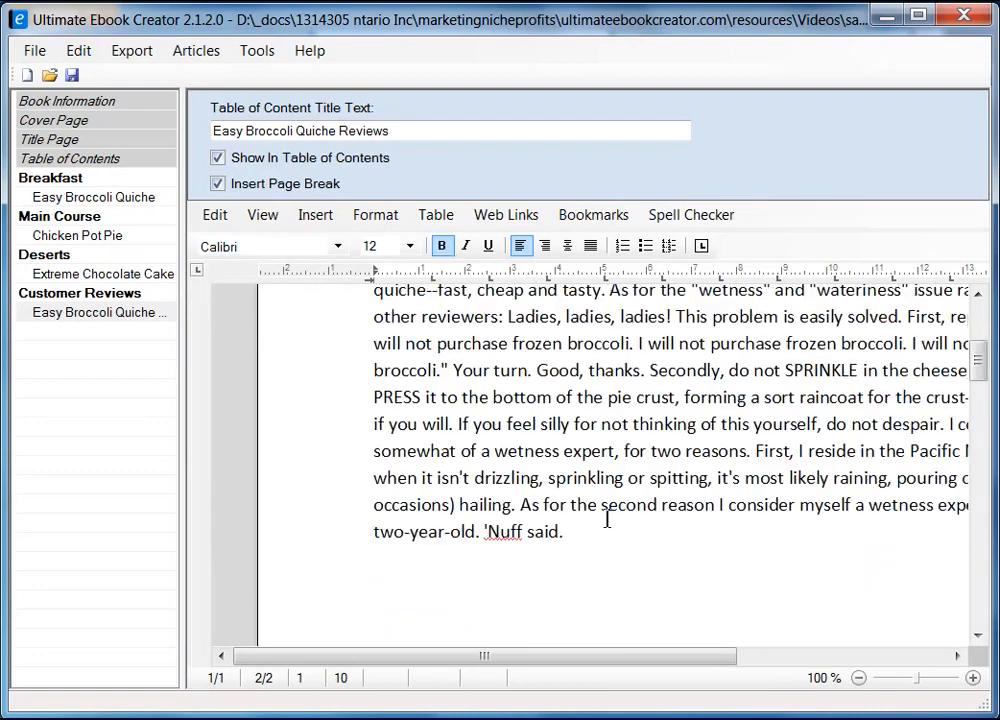
scroll(543, 546, down, 15)
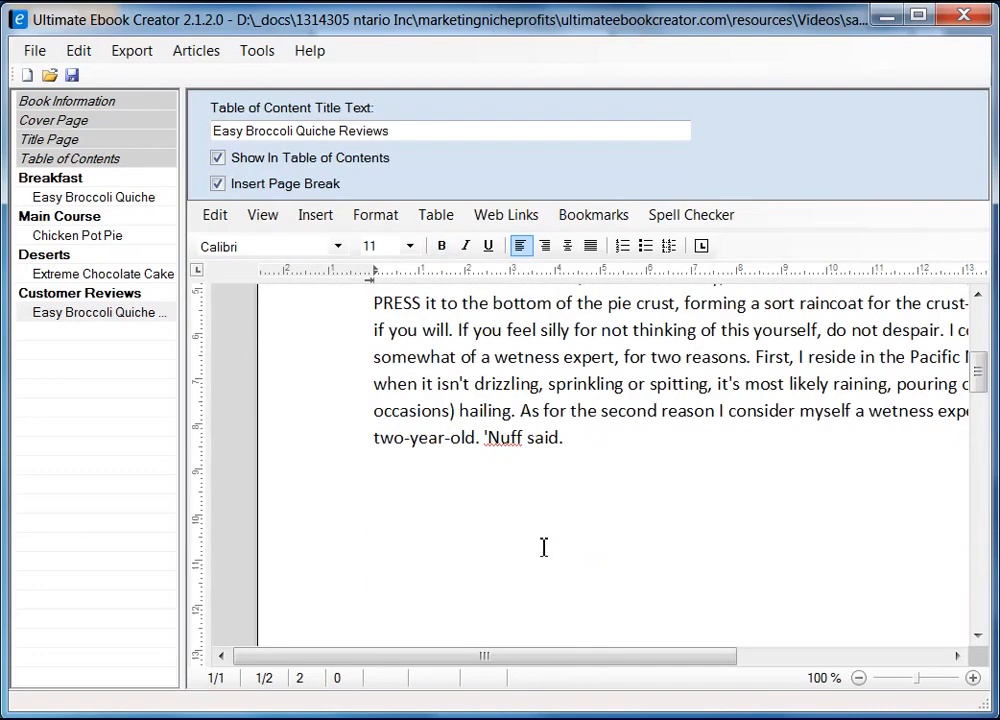
scroll(554, 520, up, 5)
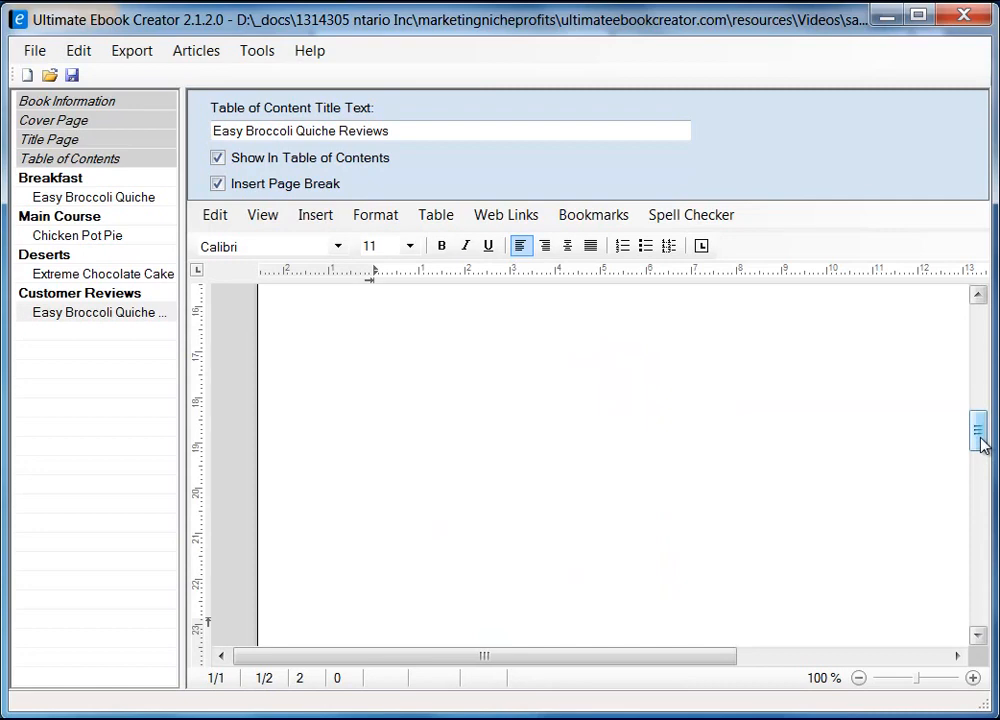
mouse_move(980, 445)
mouse_down()
mouse_move(978, 372)
mouse_move(966, 586)
mouse_move(975, 439)
mouse_up()
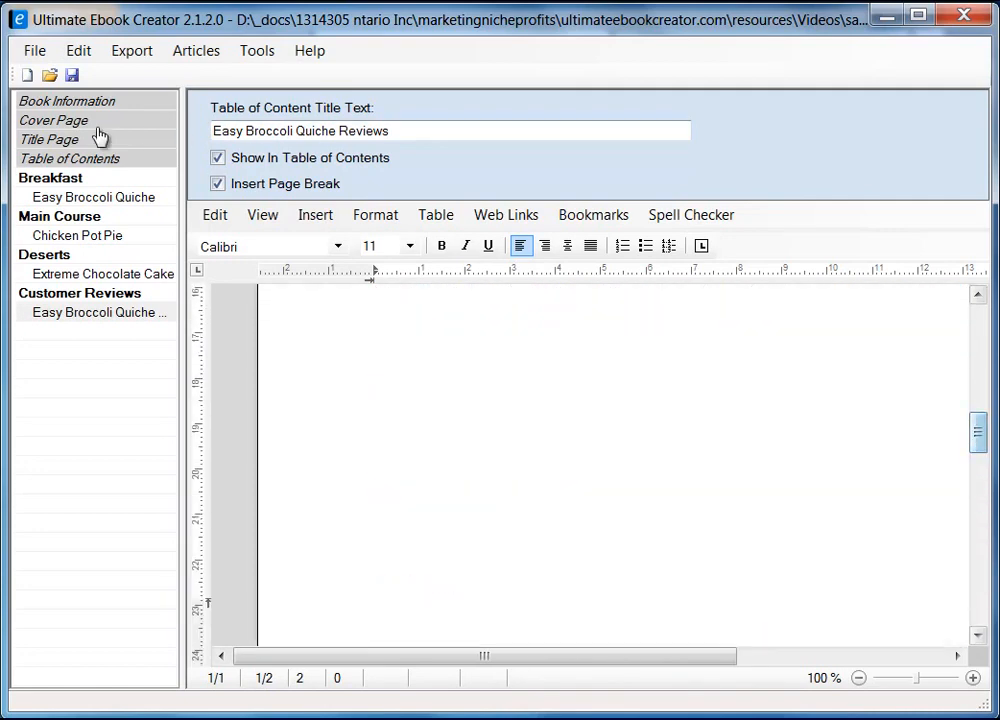
Switch the editor to Draft view, showing a dotted page-break line between the two reviews
click(262, 215)
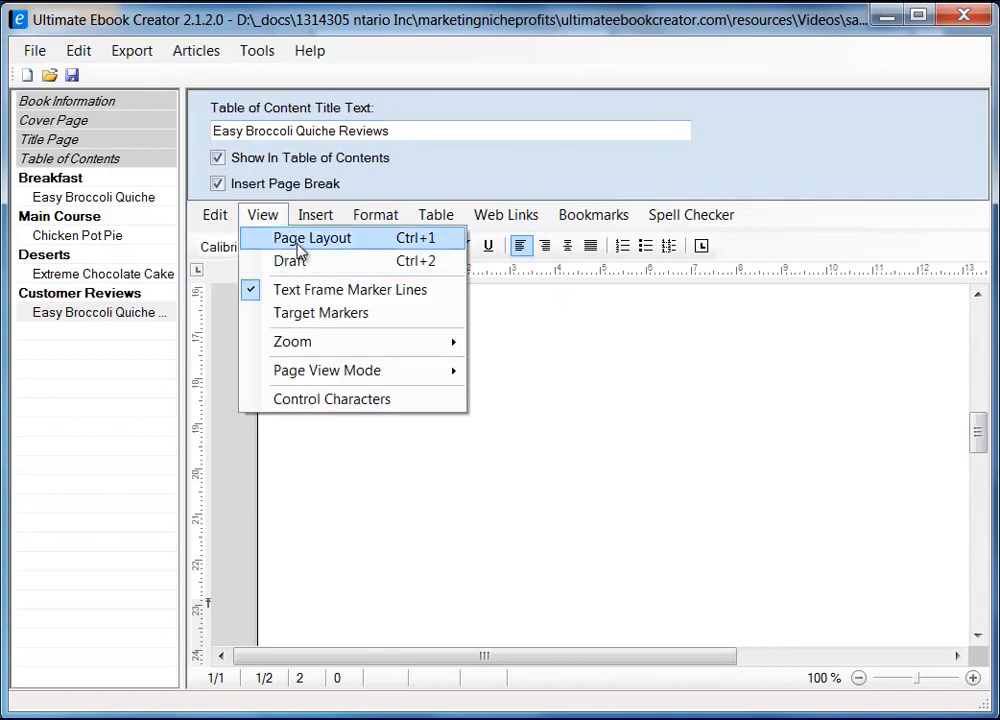
click(290, 261)
drag(979, 392, 978, 493)
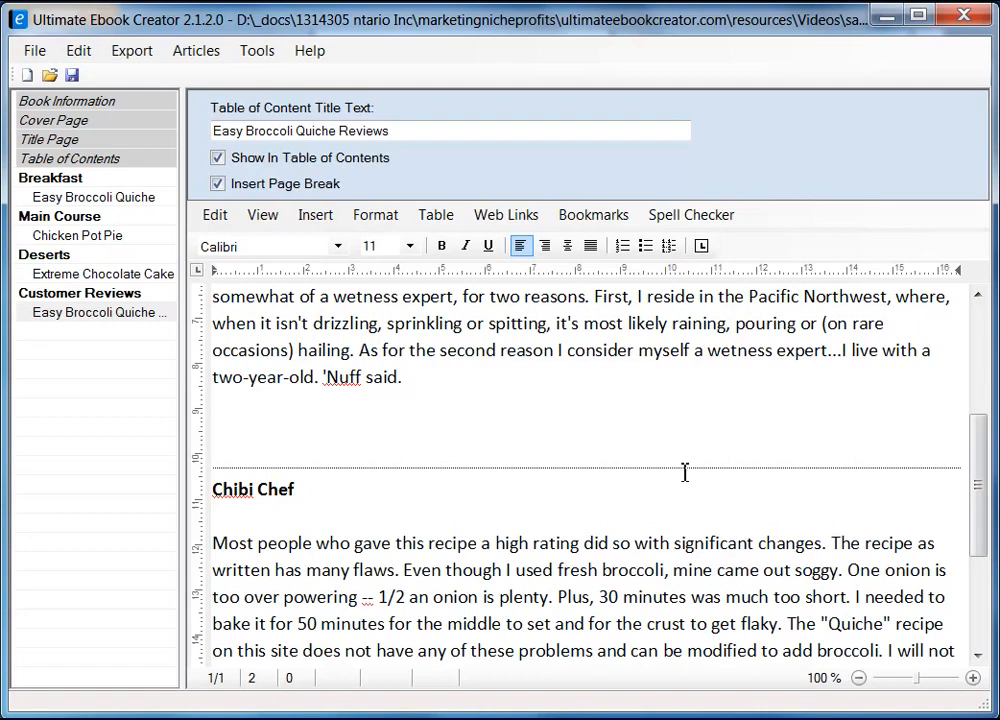
scroll(699, 482, up, 5)
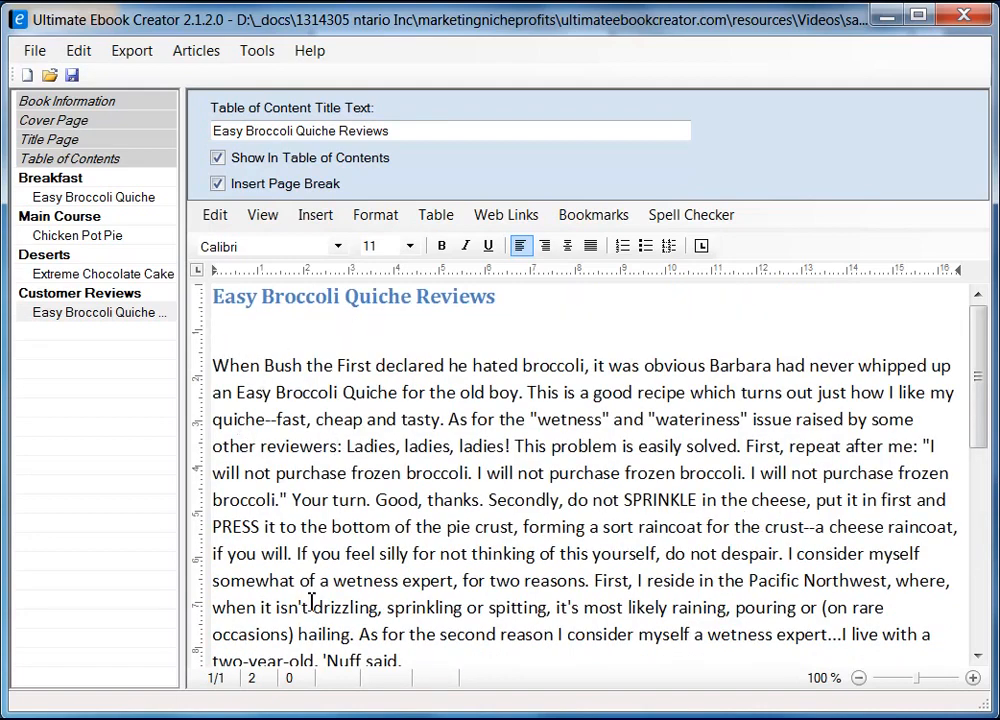
Add the first reviewer's name in bold on its own line above the first review
key(Down)
key(Right)
key(Right)
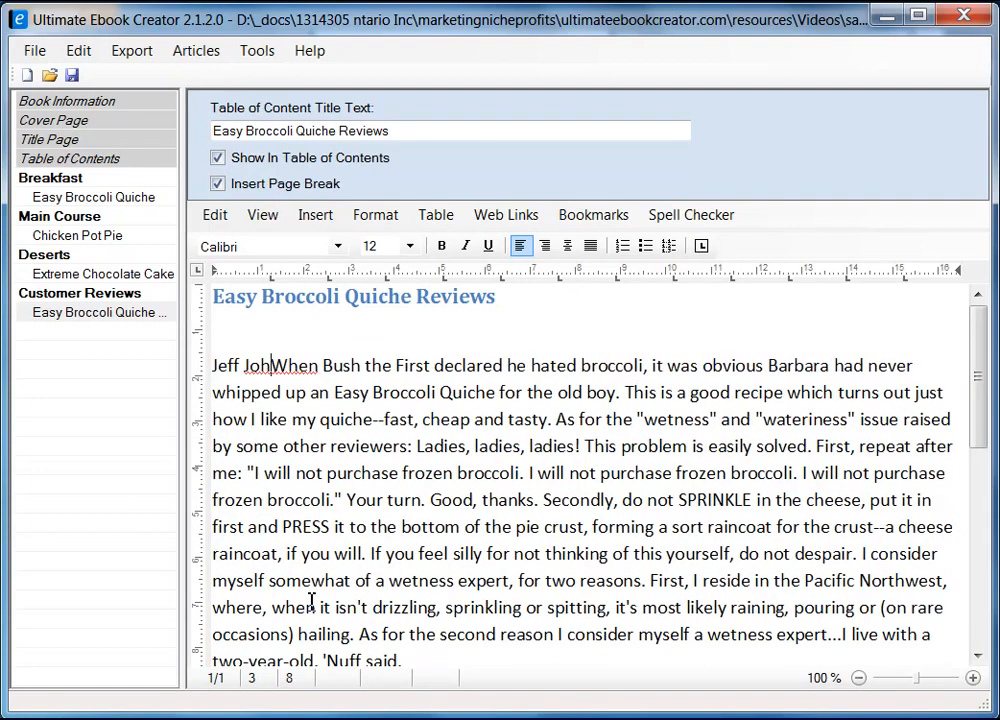
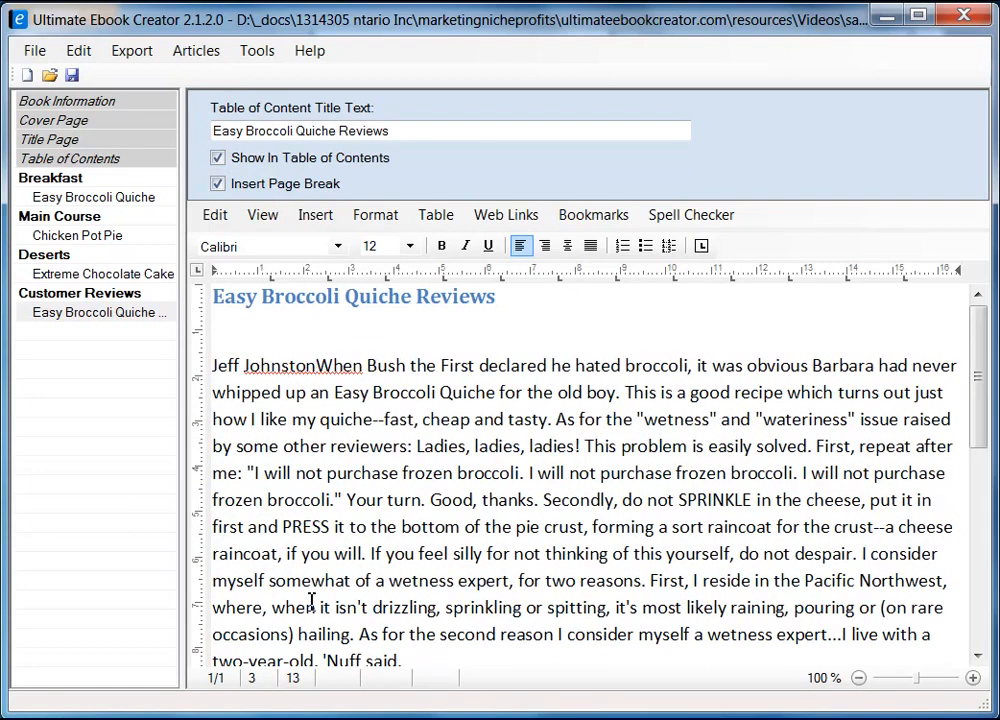
key(Return)
key(shift+End)
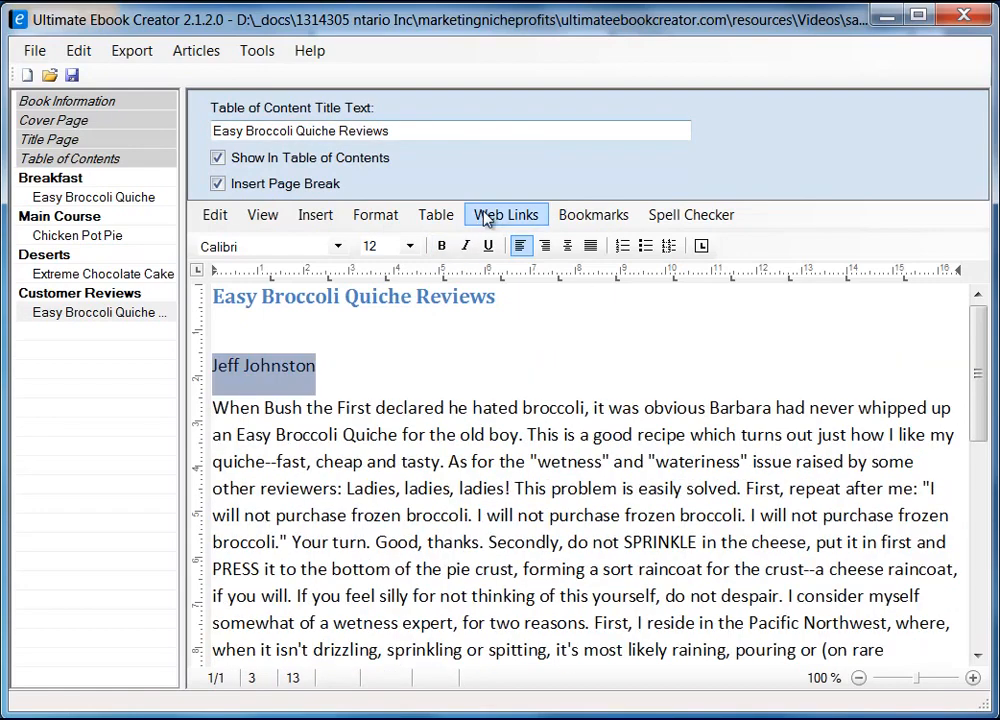
click(441, 246)
click(350, 356)
Save the ebook project and dismiss the save confirmation
scroll(446, 413, down, 4)
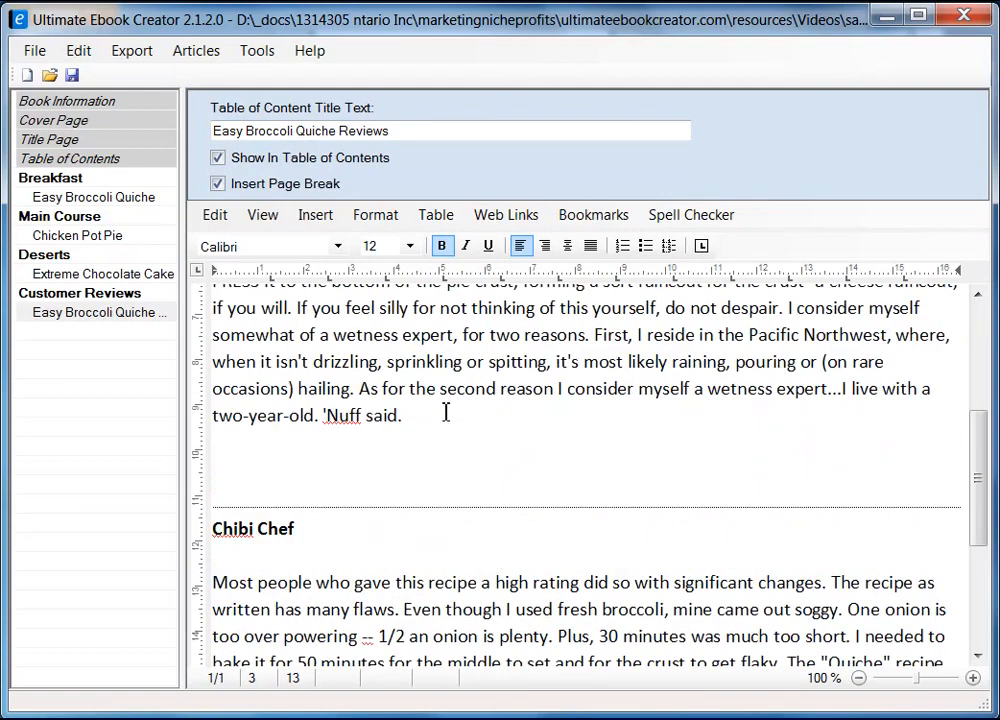
scroll(422, 537, down, 3)
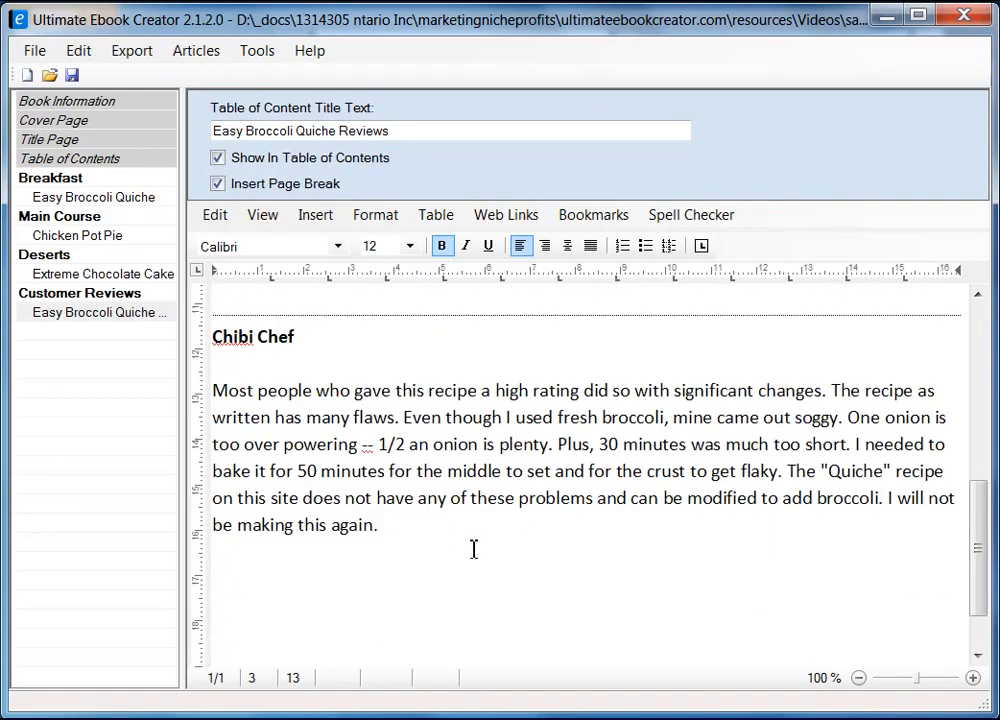
click(368, 575)
click(420, 551)
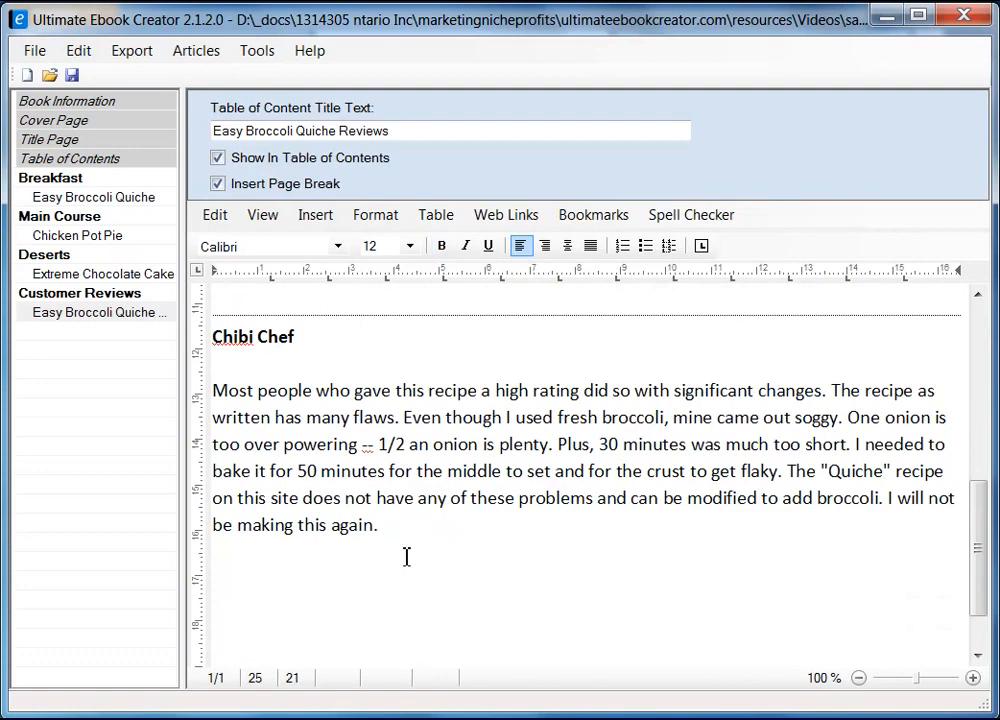
click(72, 76)
click(494, 500)
Add a 'Return ...' line below the first quiche review
scroll(422, 575, up, 4)
click(306, 569)
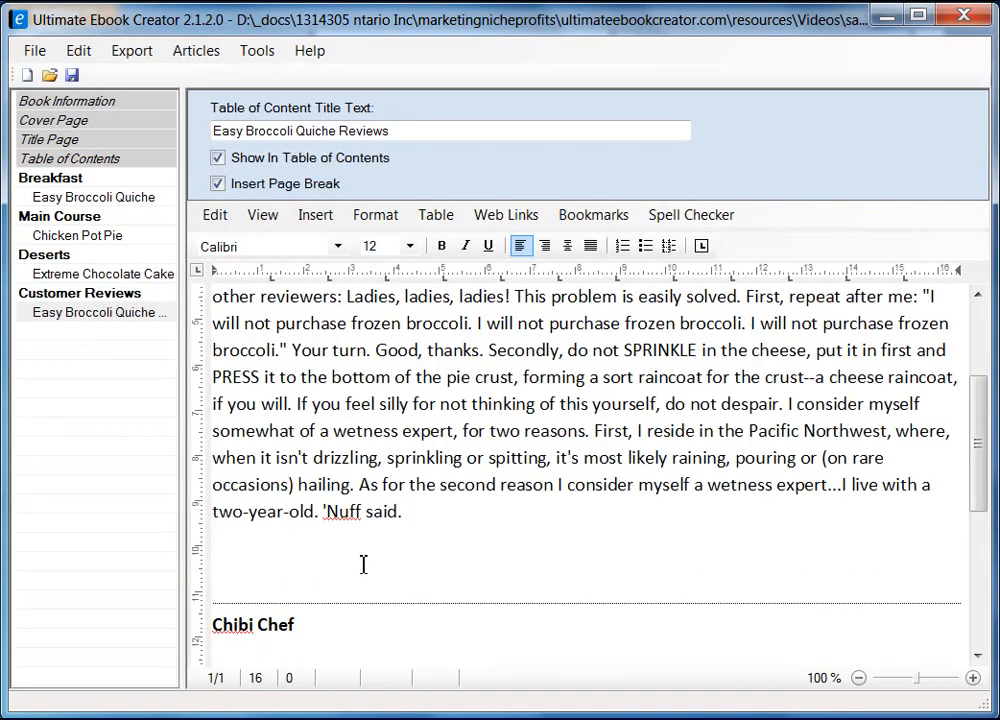
text(return)
key(shift+Right)
text(R)
key(End)
text(...)
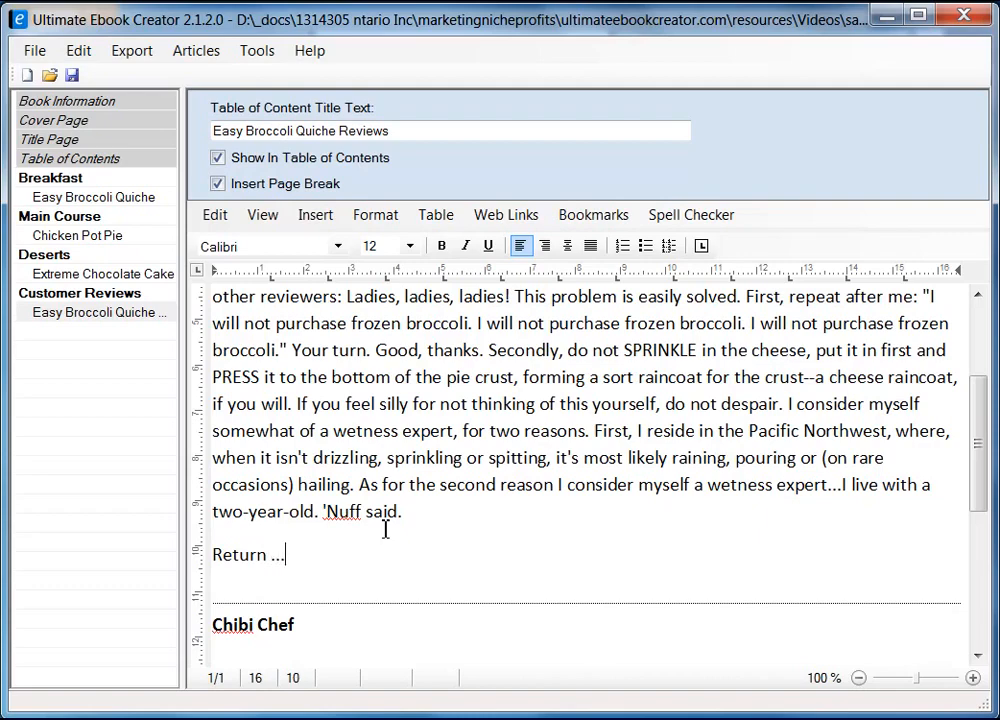
key(shift+Left)
key(shift+Left)
key(shift+Left)
key(shift+Left)
key(shift+Left)
key(shift+Left)
key(shift+Left)
key(shift+Left)
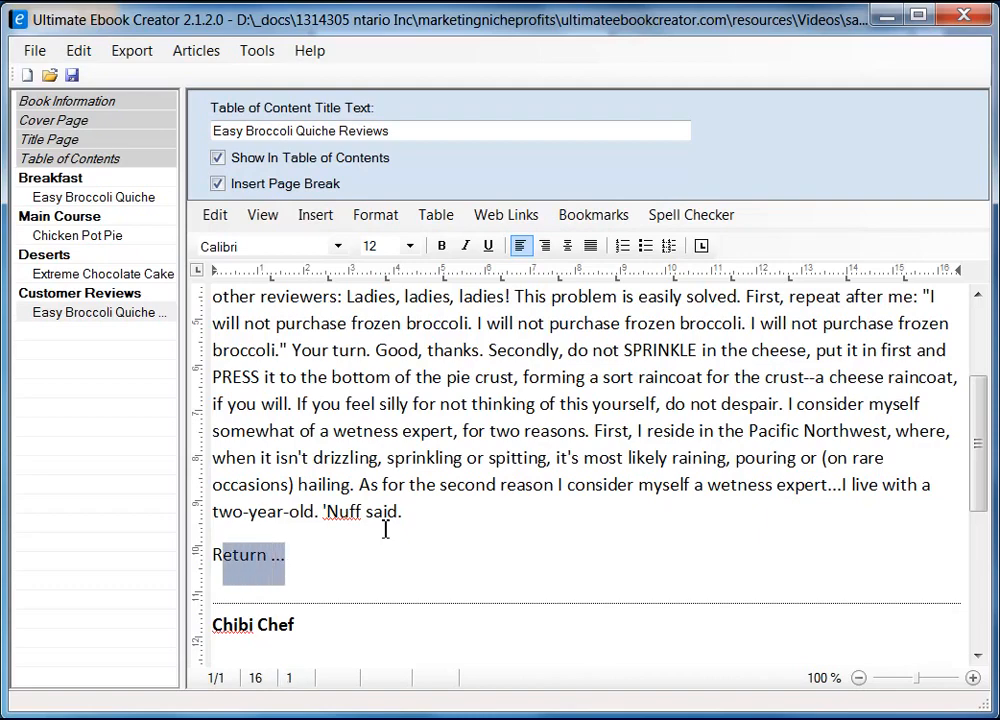
Add another 'Return ...' line after the last review
scroll(345, 500, down, 5)
click(338, 523)
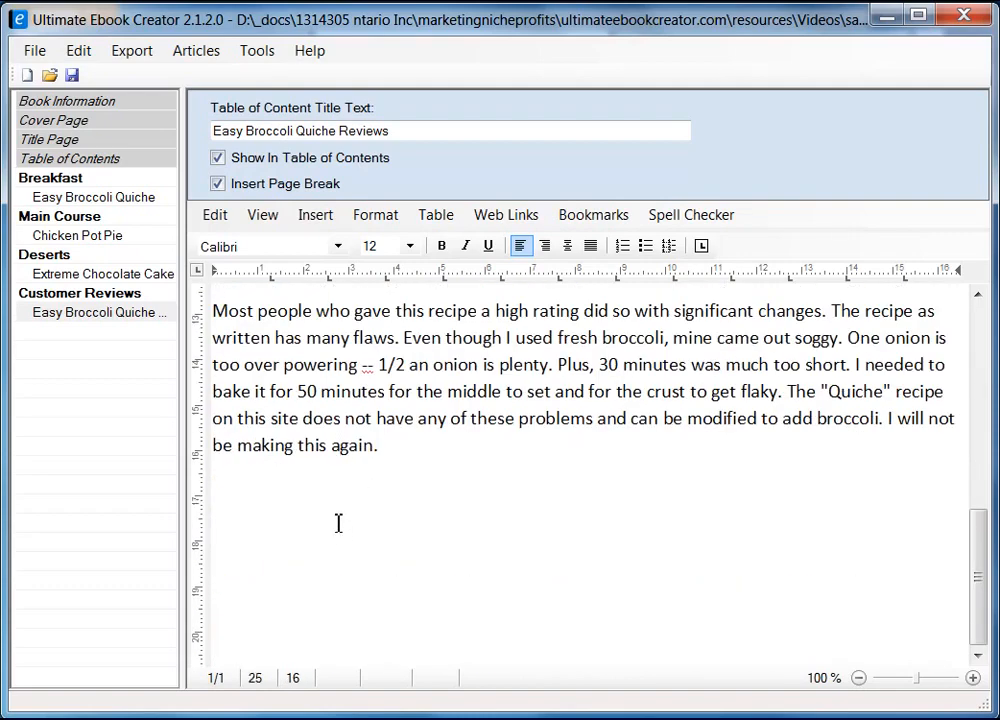
key(Return)
text(Ret)
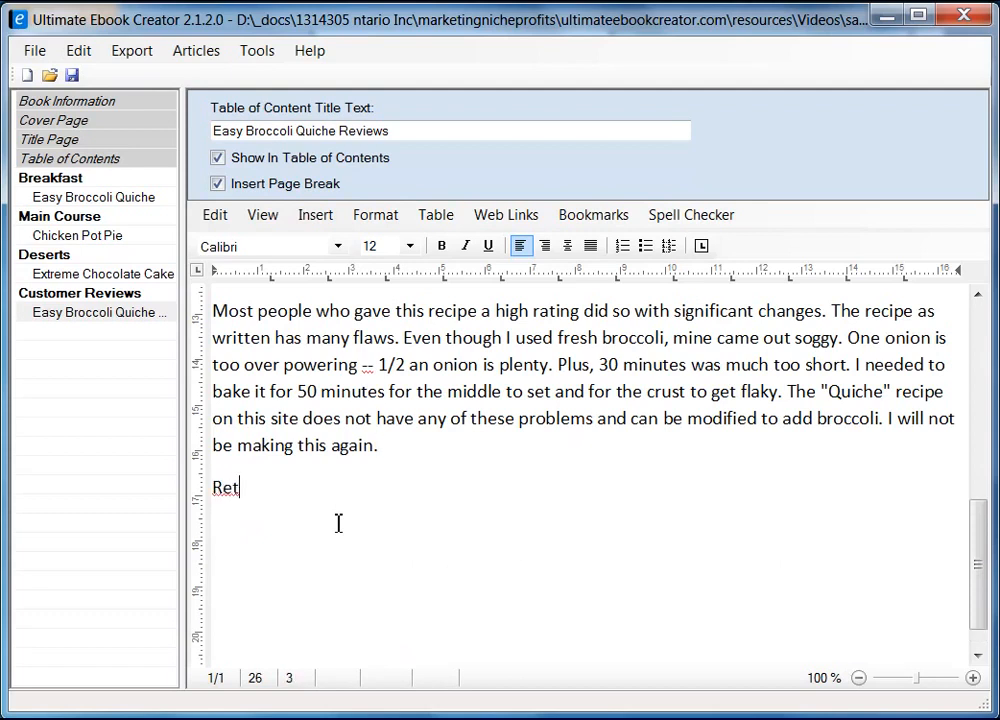
text(urn ...)
Type 'Read customer reviews ...' below the Bake step of Easy Broccoli Quiche and select it
click(88, 197)
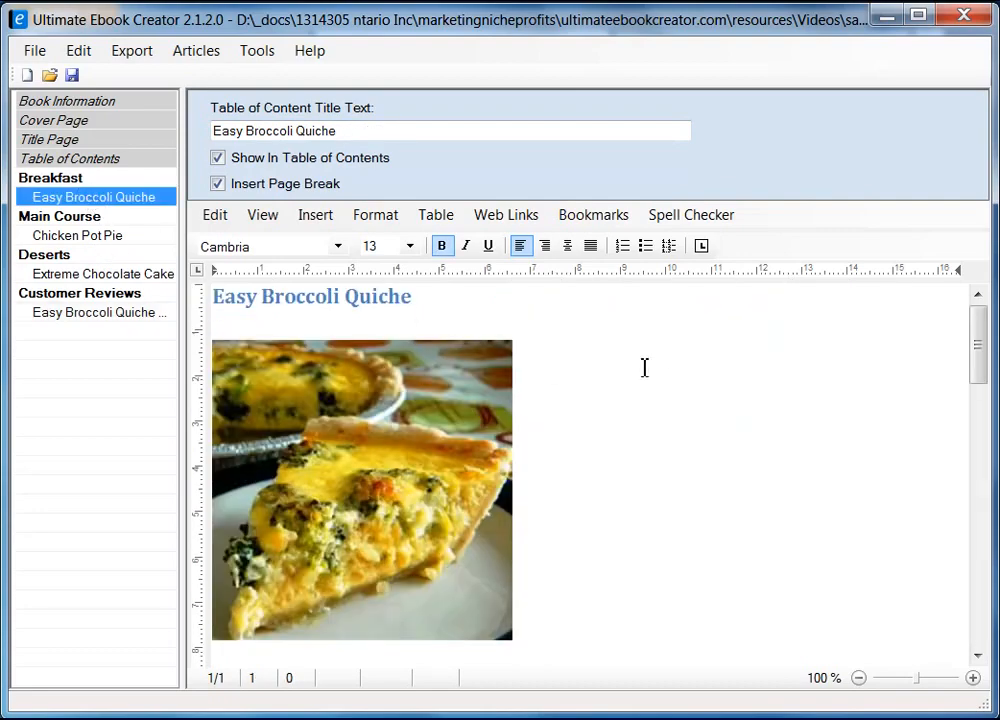
drag(978, 342, 982, 580)
click(312, 473)
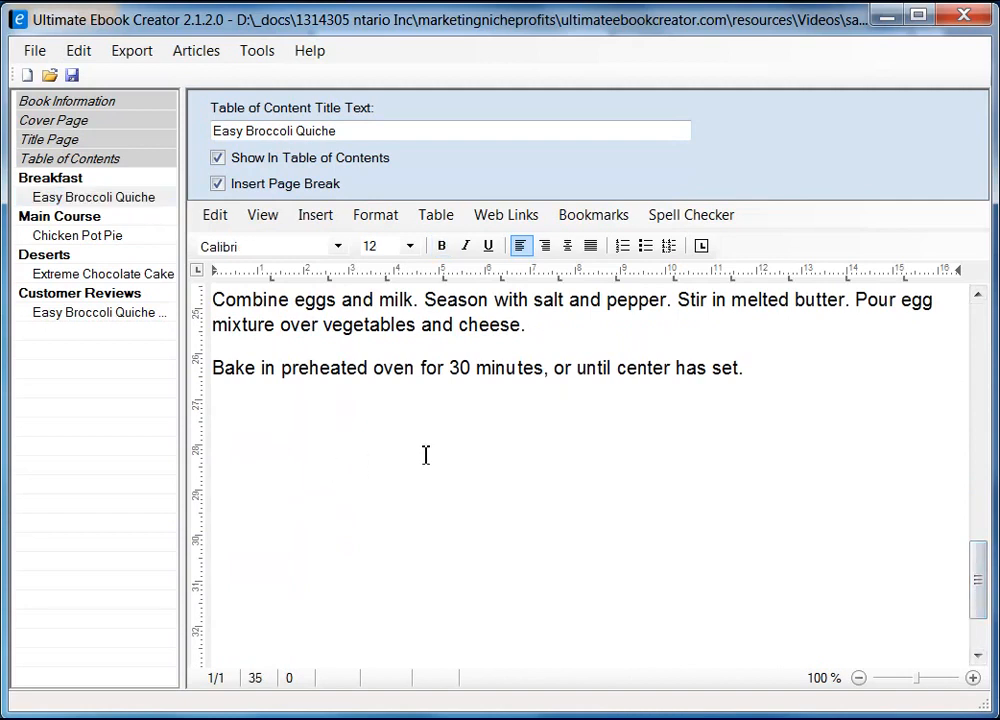
text(Read cus)
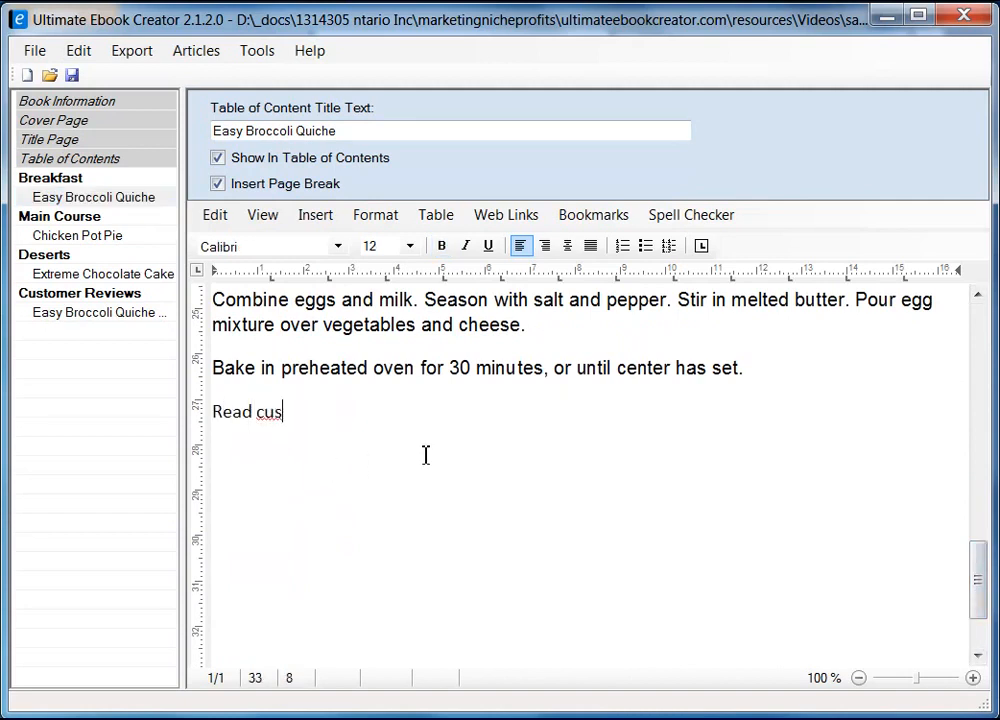
text(tomer reviews ...)
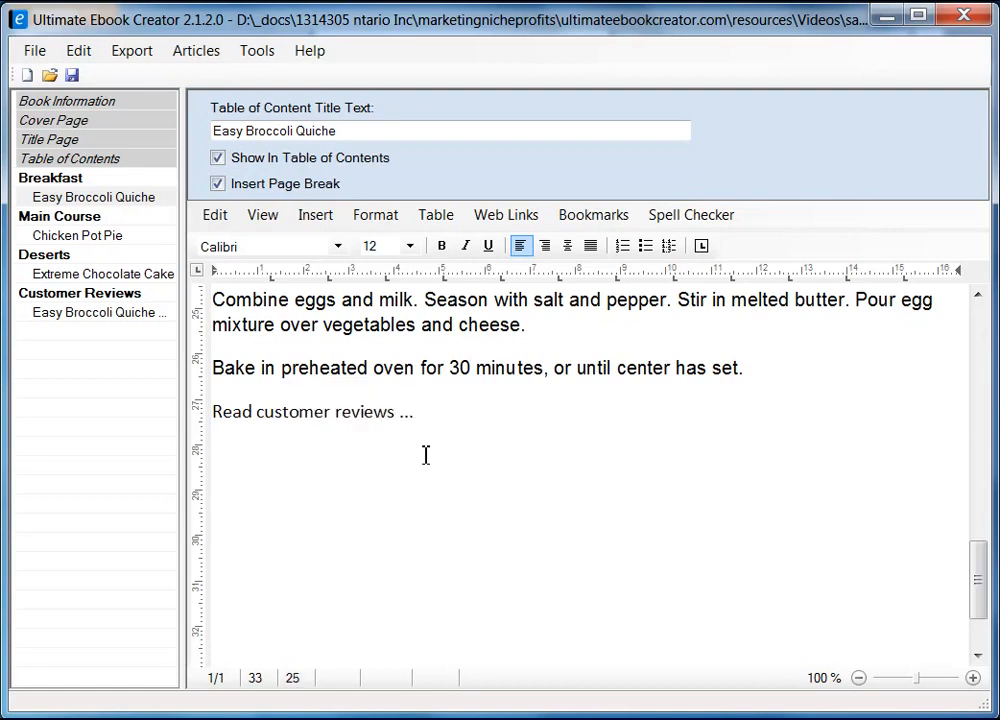
key(shift+Home)
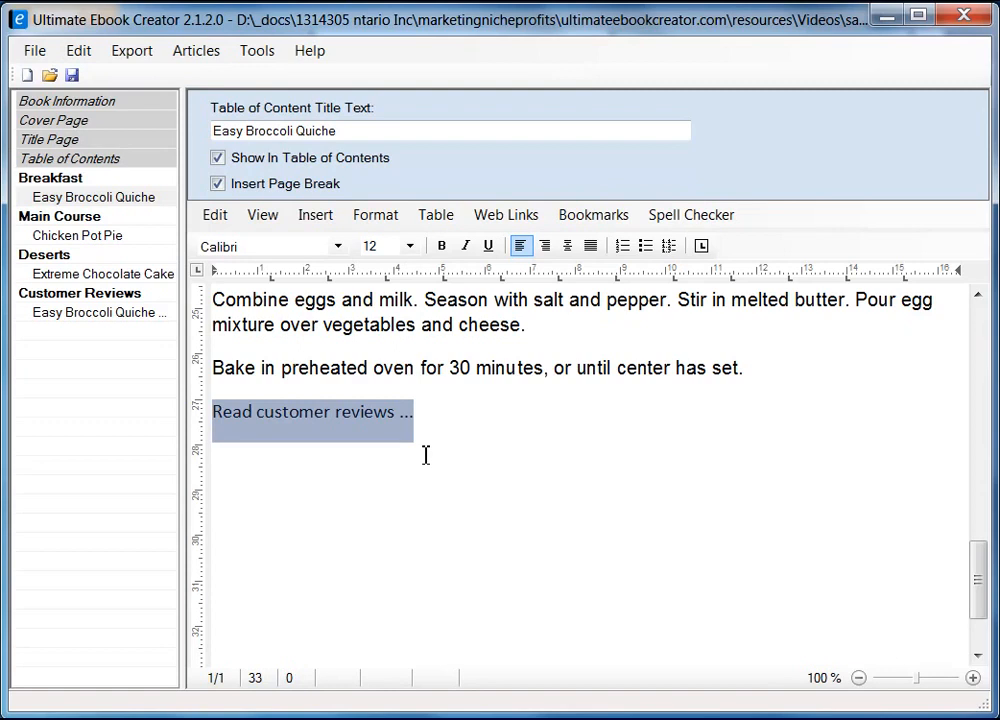
click(425, 446)
drag(422, 417, 219, 421)
Link the selected text to the Easy Broccoli Quiche Reviews table-of-contents entry via Insert Link to Bookmark
click(599, 217)
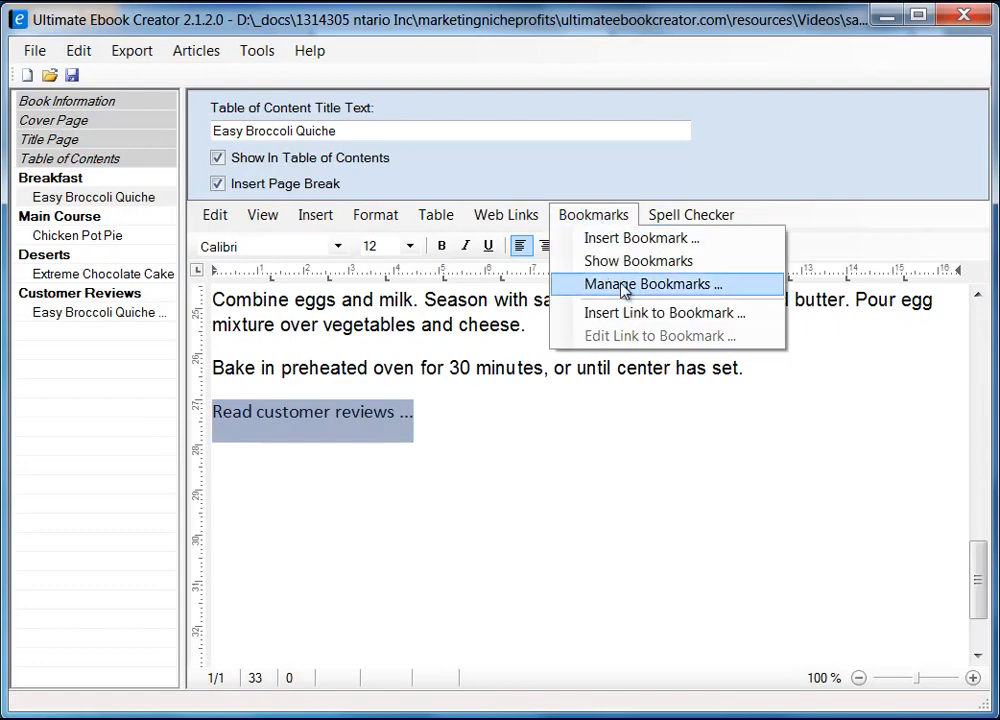
click(684, 316)
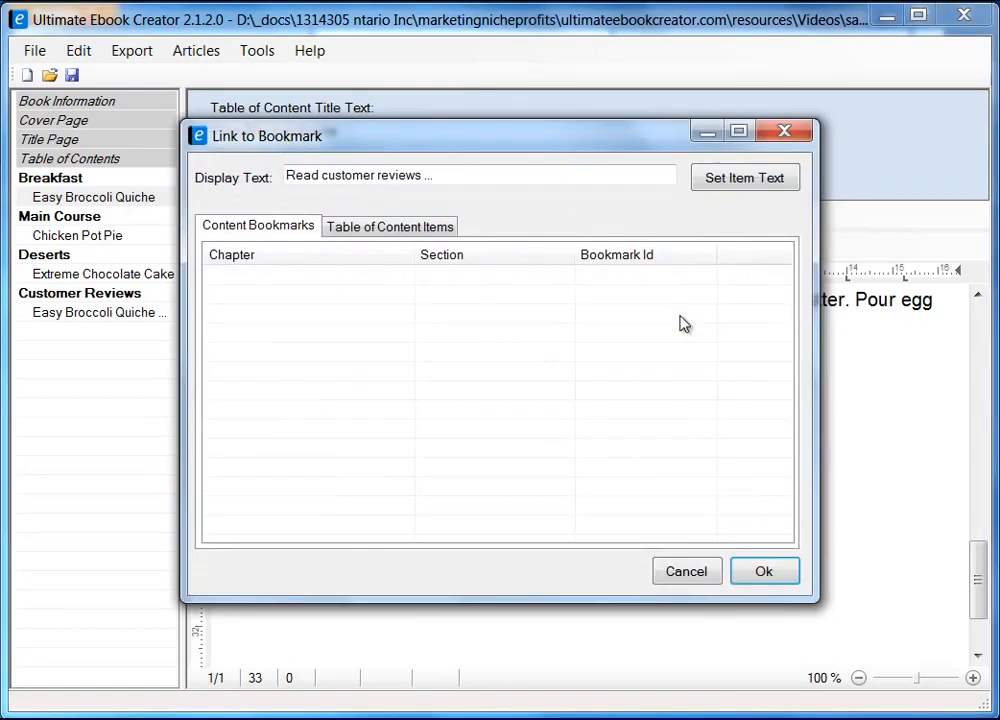
drag(477, 143, 462, 180)
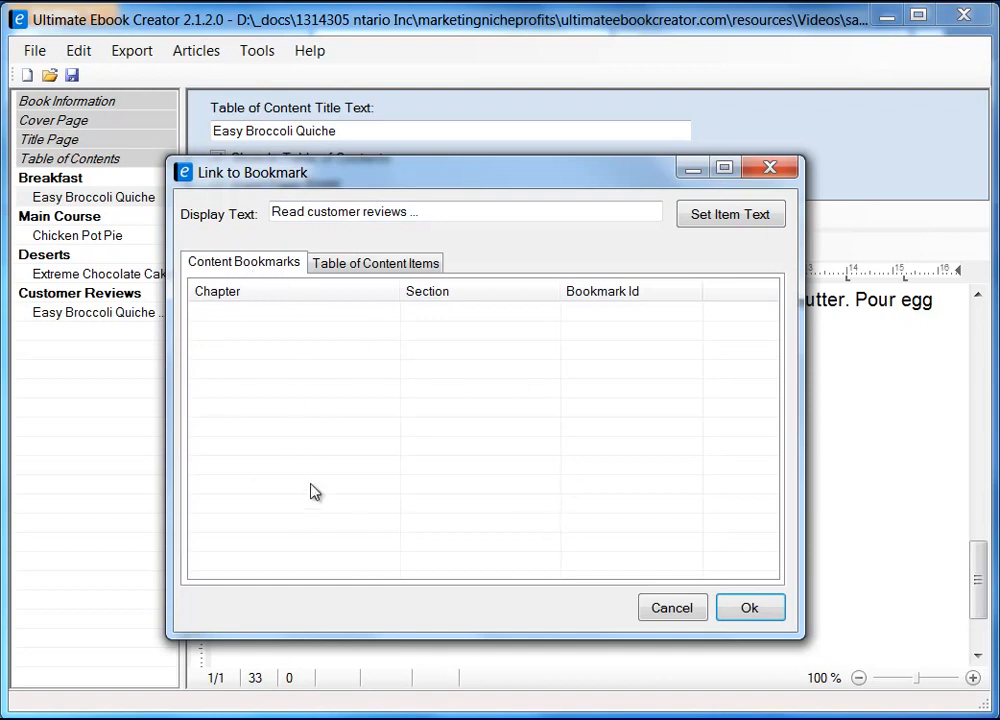
click(373, 264)
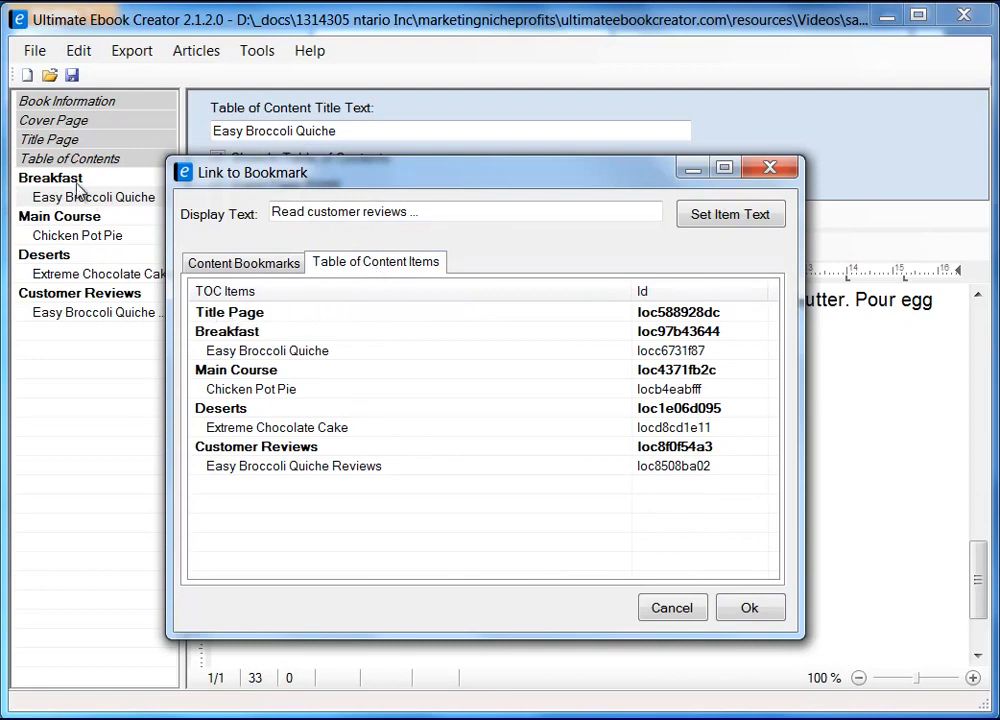
drag(440, 180, 592, 189)
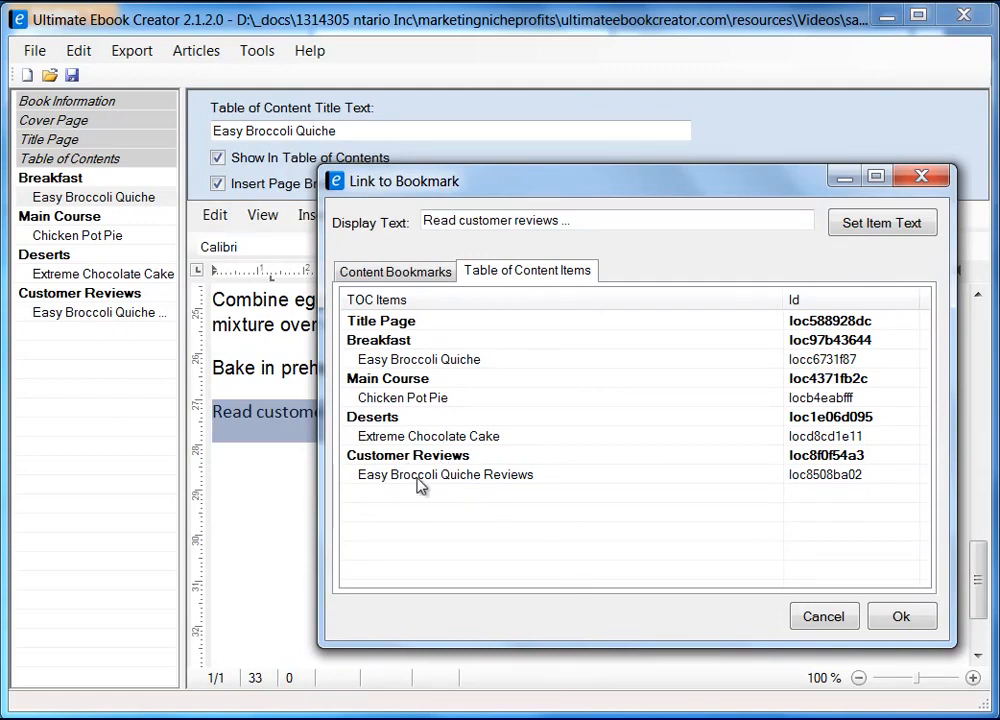
click(491, 484)
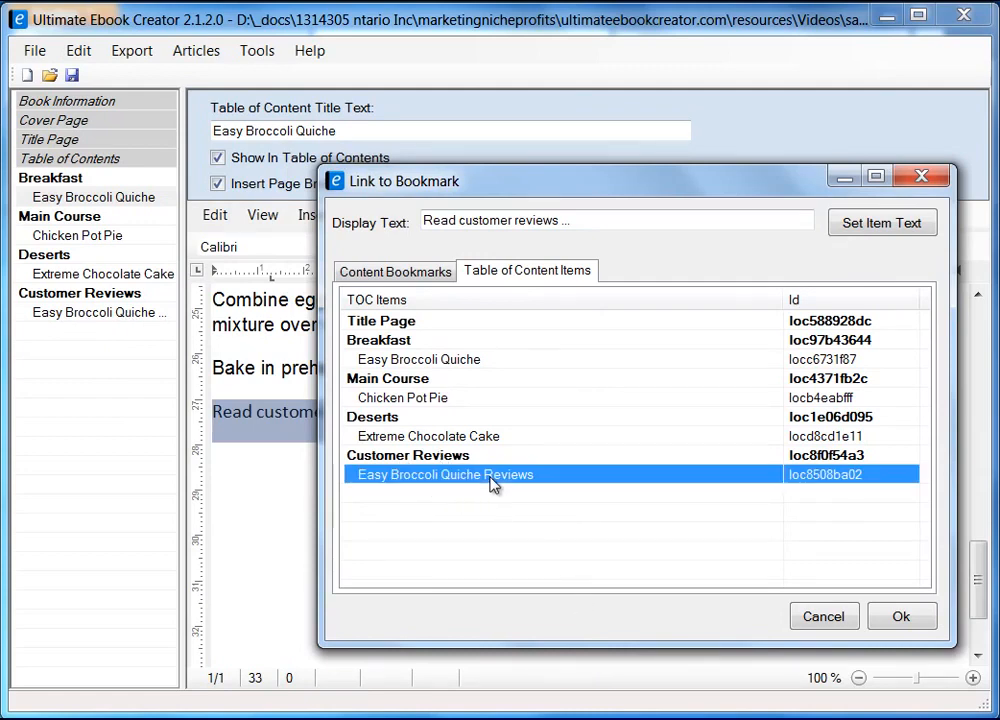
click(903, 618)
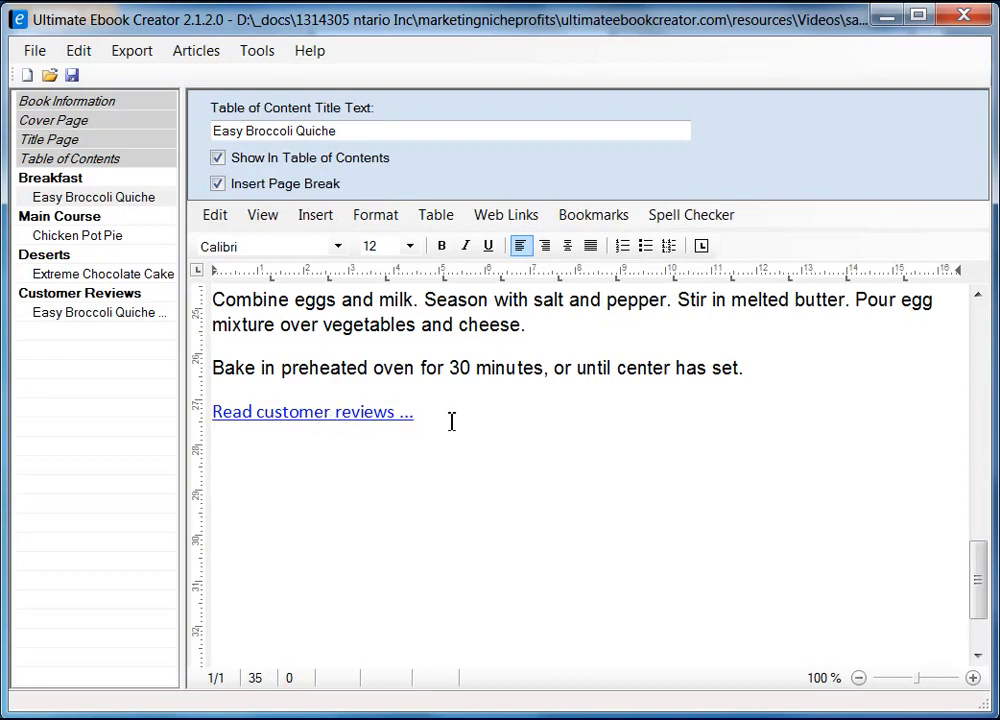
Open the Export menu and close it without exporting
click(134, 54)
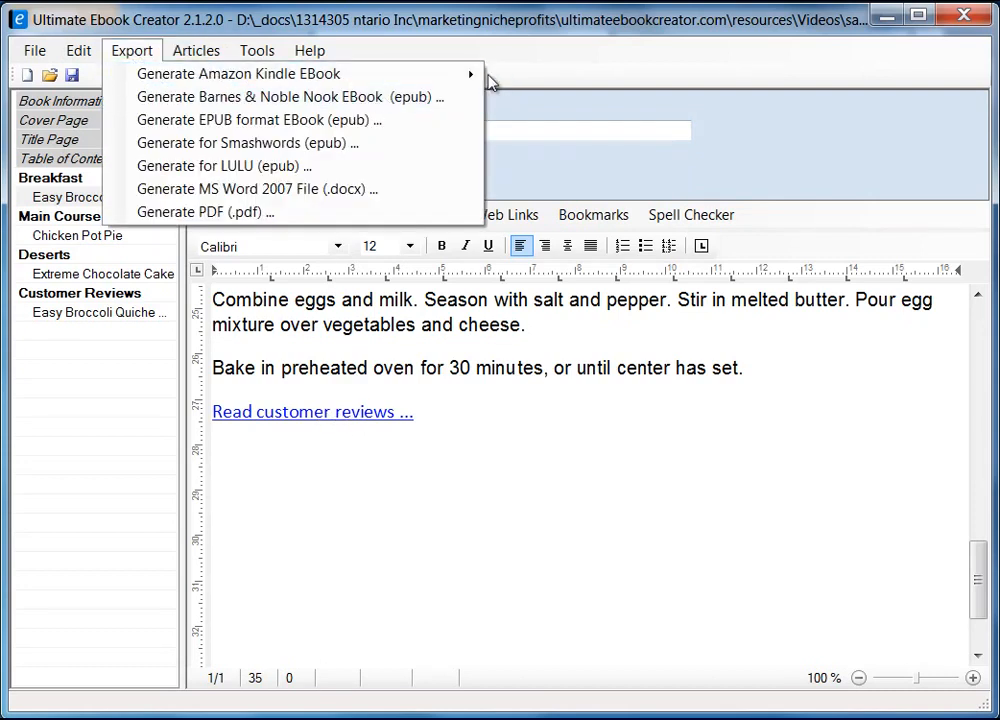
mouse_move(483, 78)
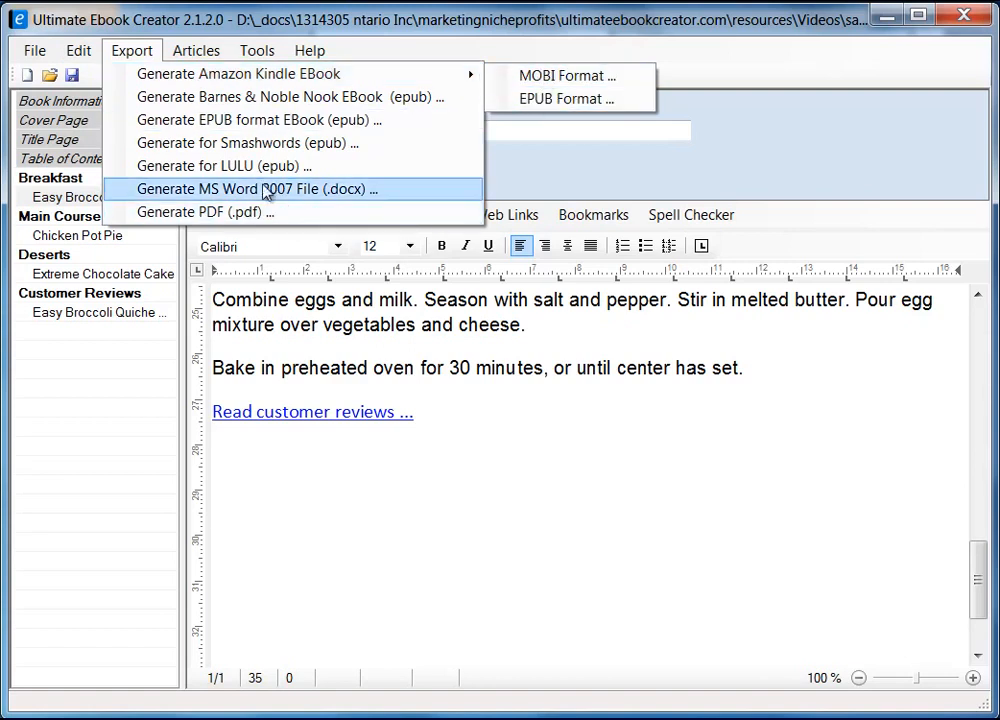
click(436, 458)
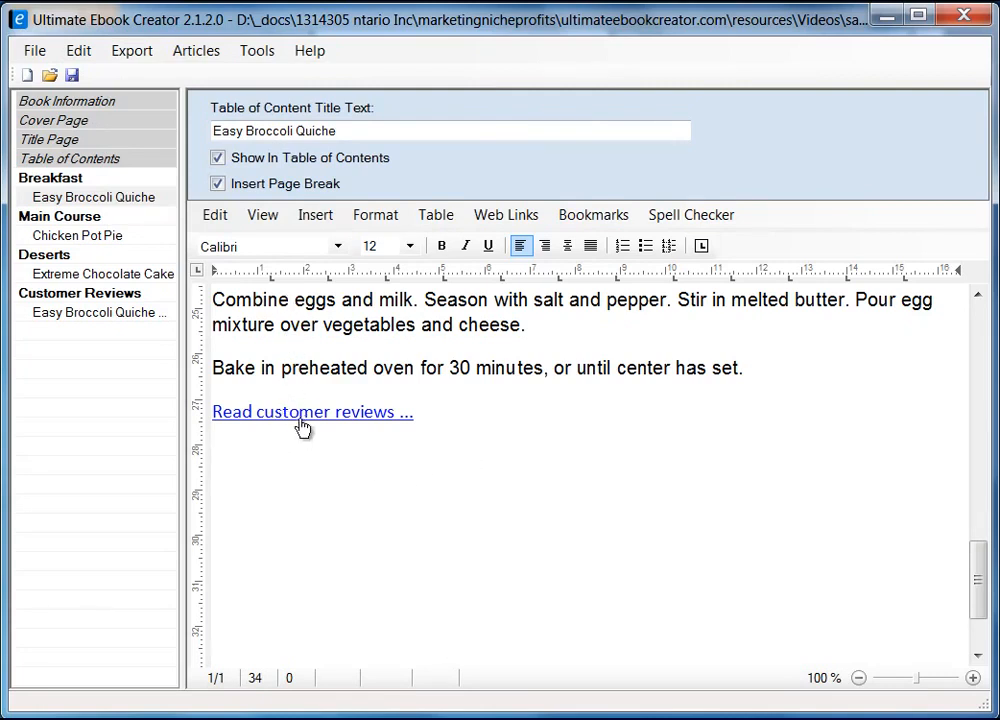
Link the first 'Return ...' line on the Easy Broccoli Quiche Reviews page to the Easy Broccoli Quiche recipe
click(120, 316)
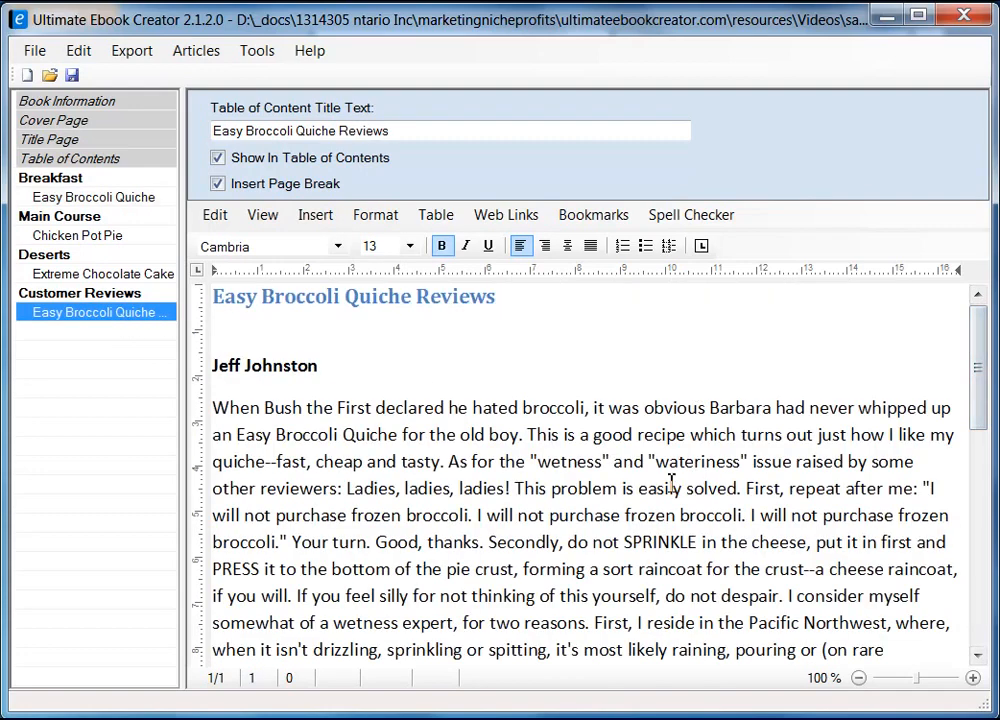
scroll(537, 493, down, 5)
click(297, 372)
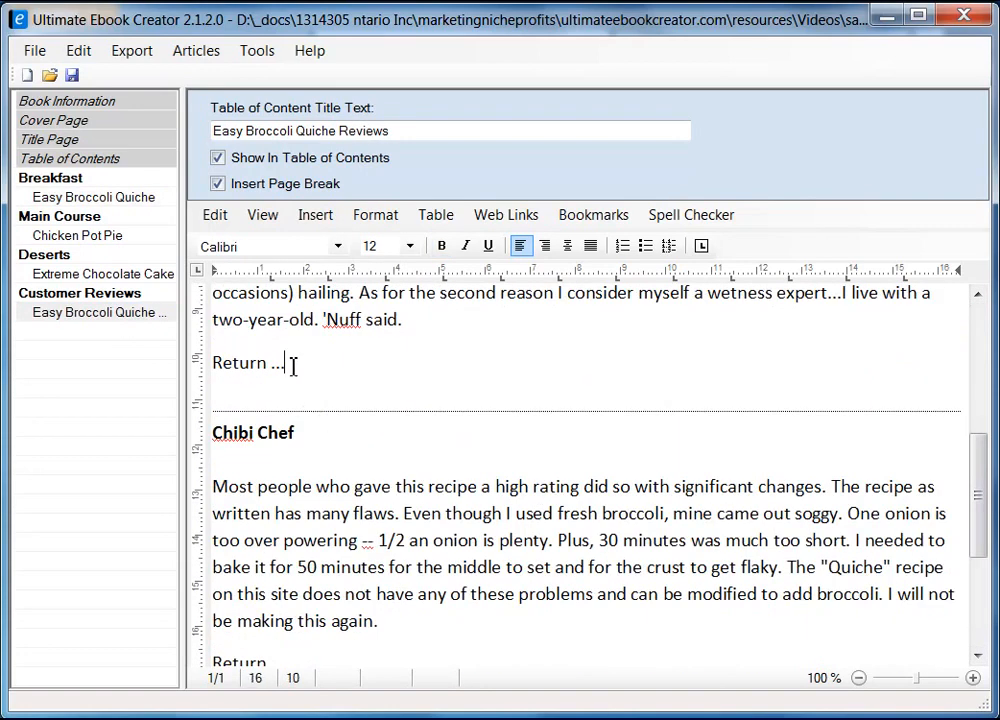
key(shift+Home)
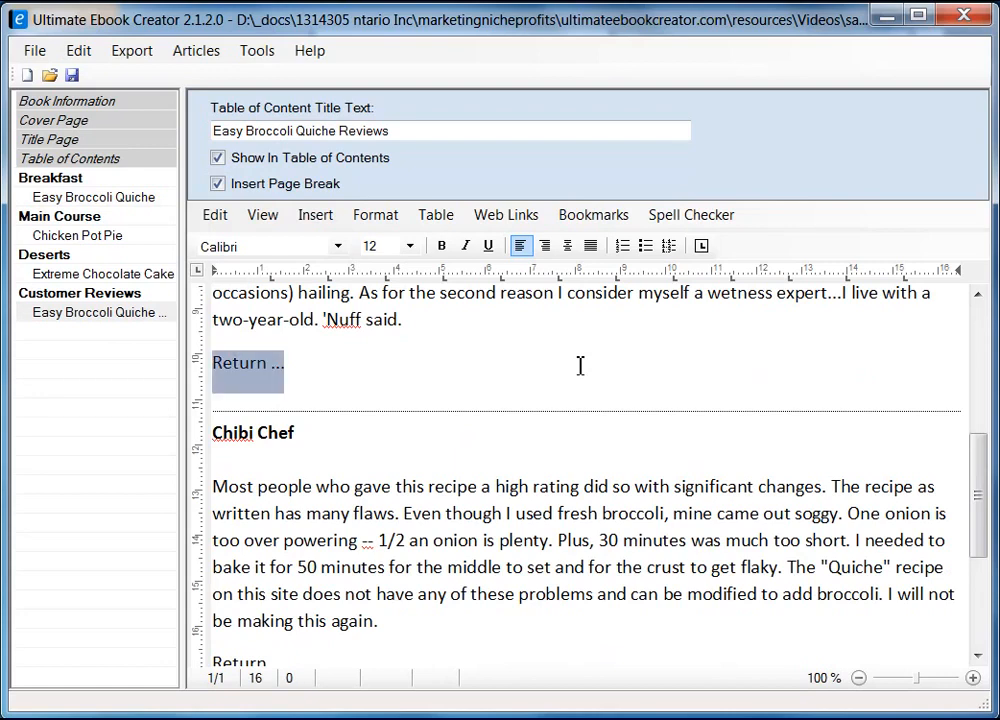
click(594, 215)
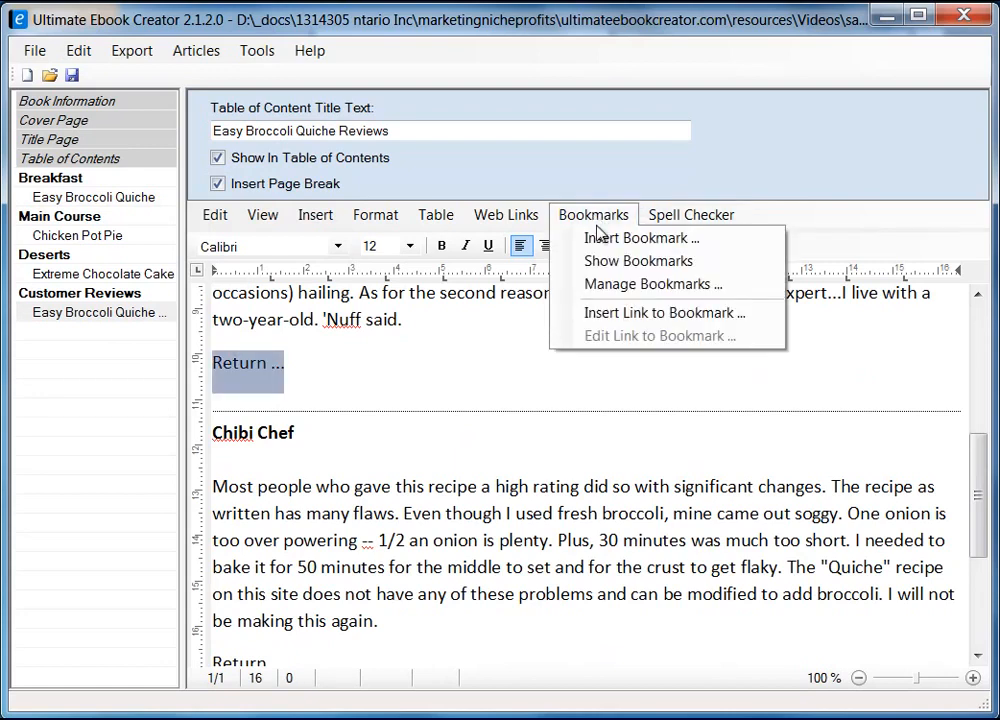
click(668, 318)
drag(424, 143, 632, 174)
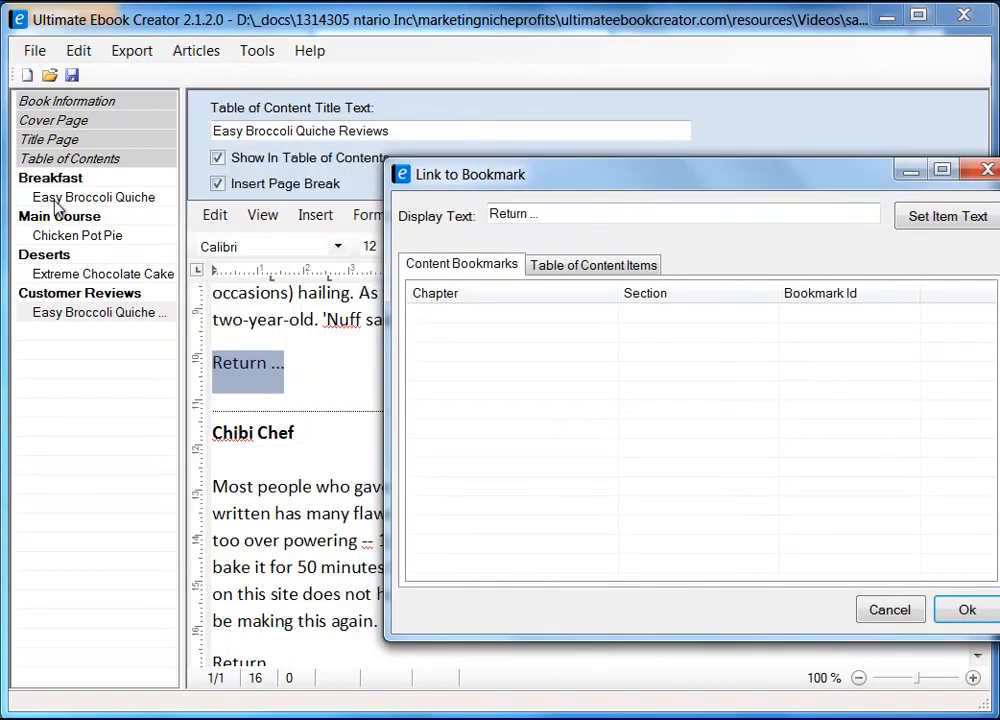
click(590, 266)
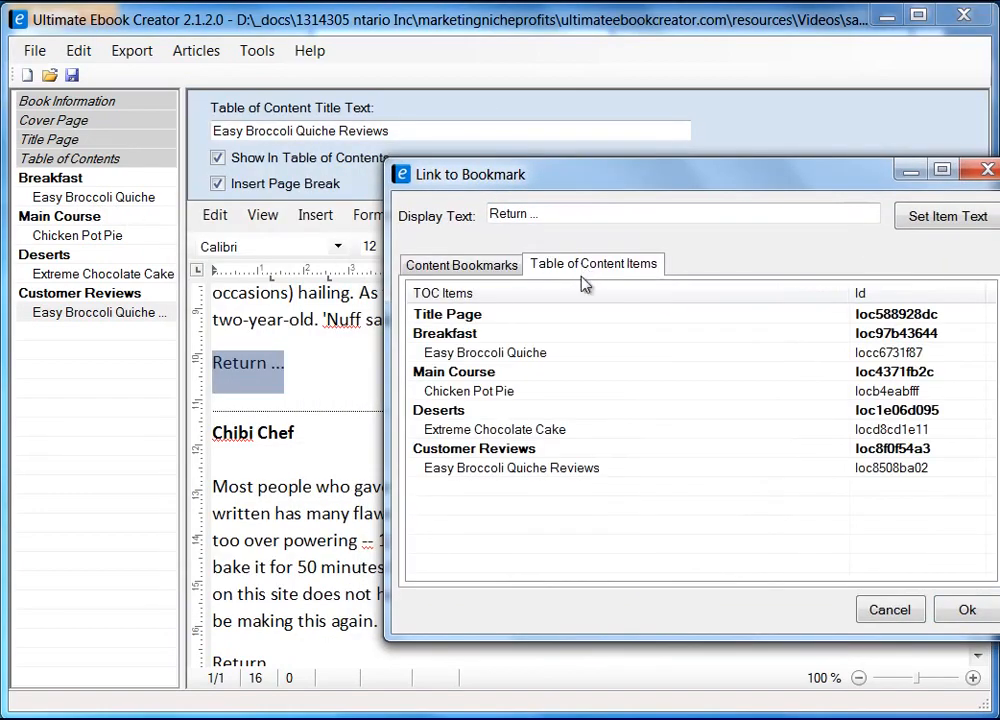
click(468, 352)
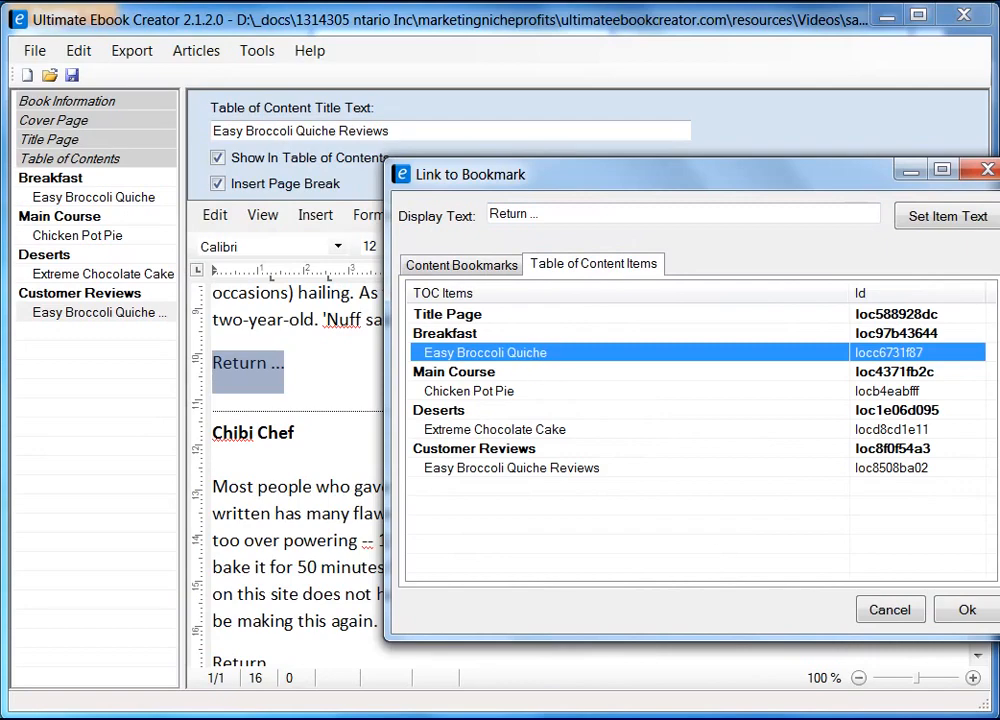
click(968, 608)
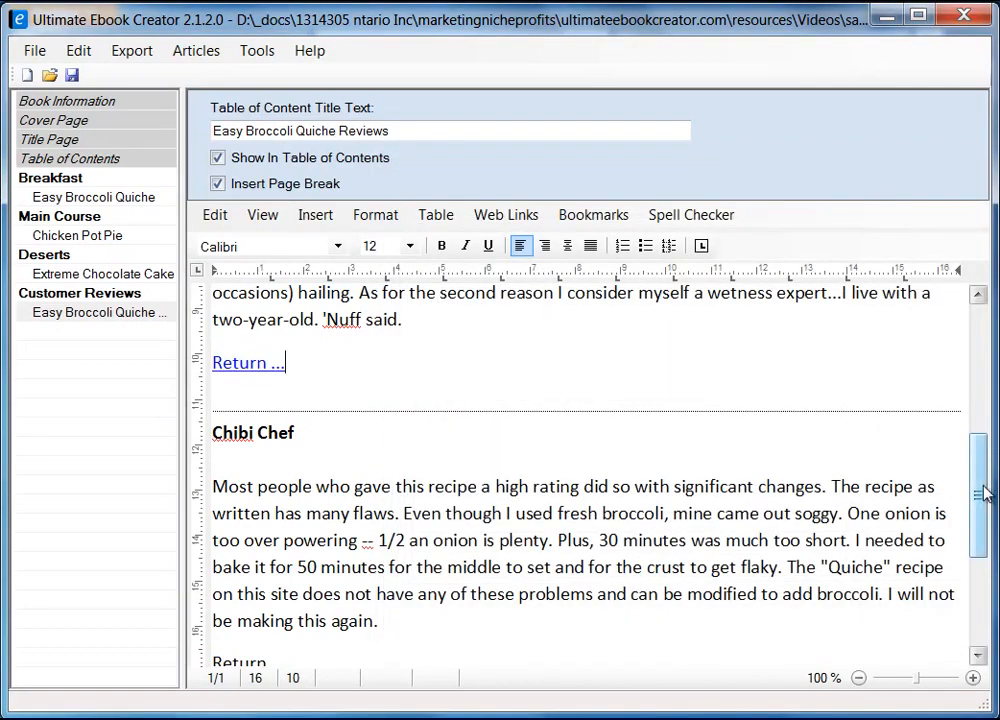
Link the second 'Return ...' line to the Easy Broccoli Quiche recipe table-of-contents entry
scroll(980, 555, down, 1)
scroll(980, 555, down, 1)
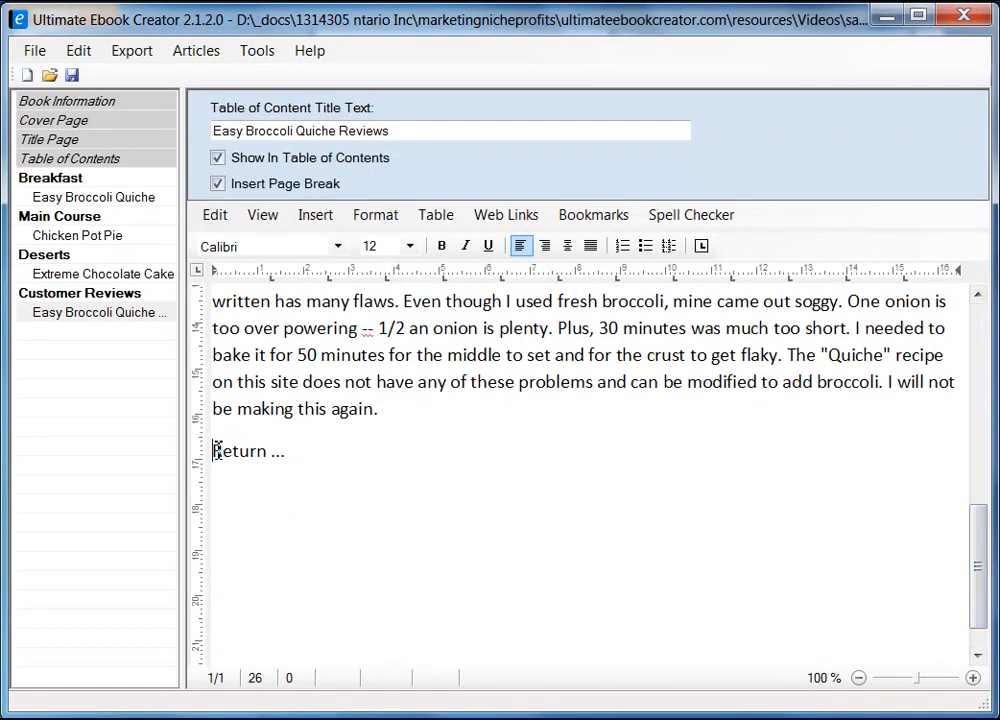
drag(213, 453, 288, 453)
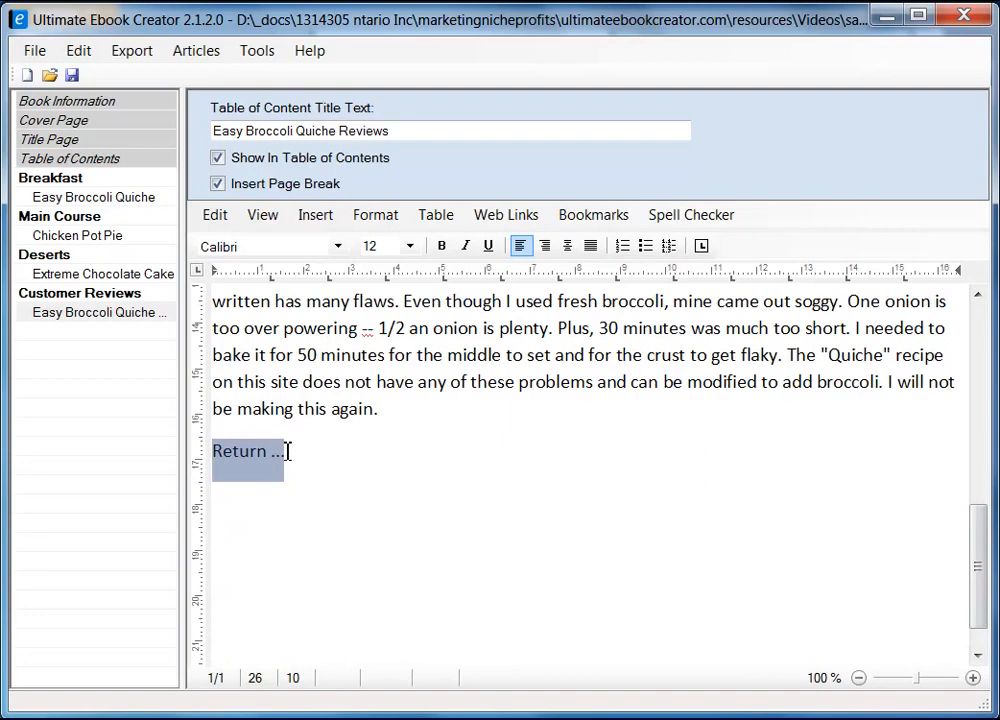
click(590, 214)
click(669, 314)
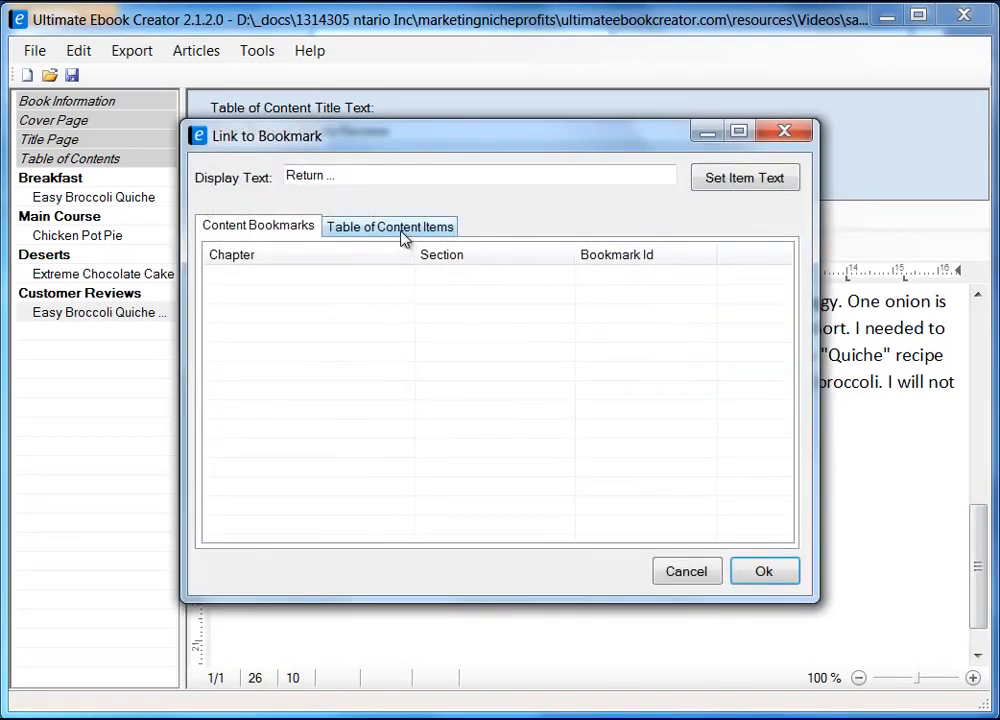
click(402, 231)
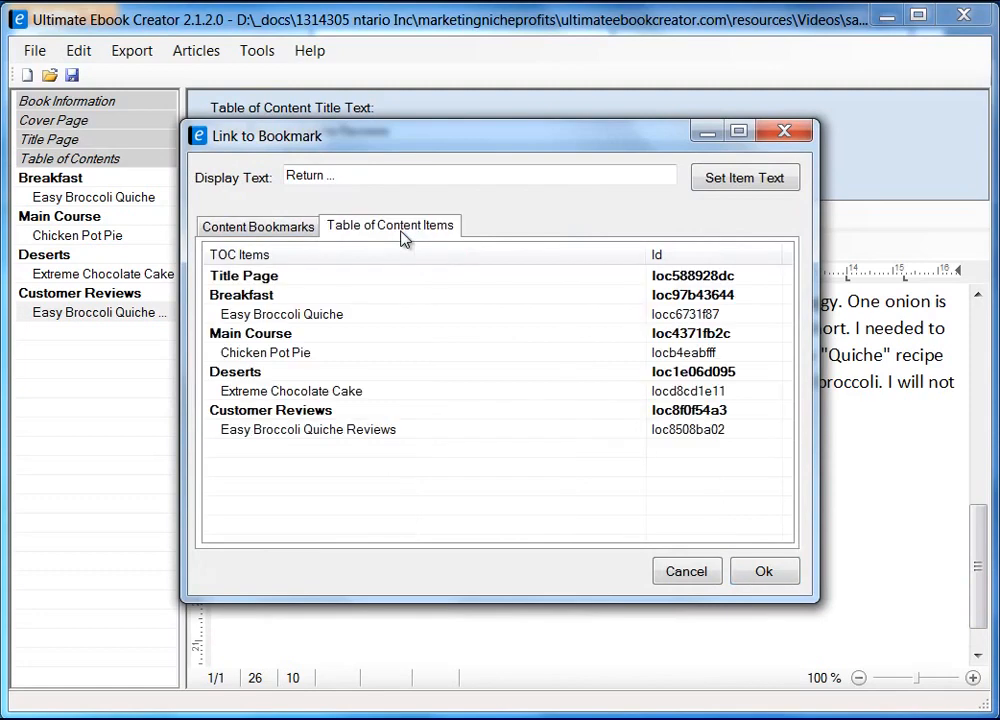
click(276, 316)
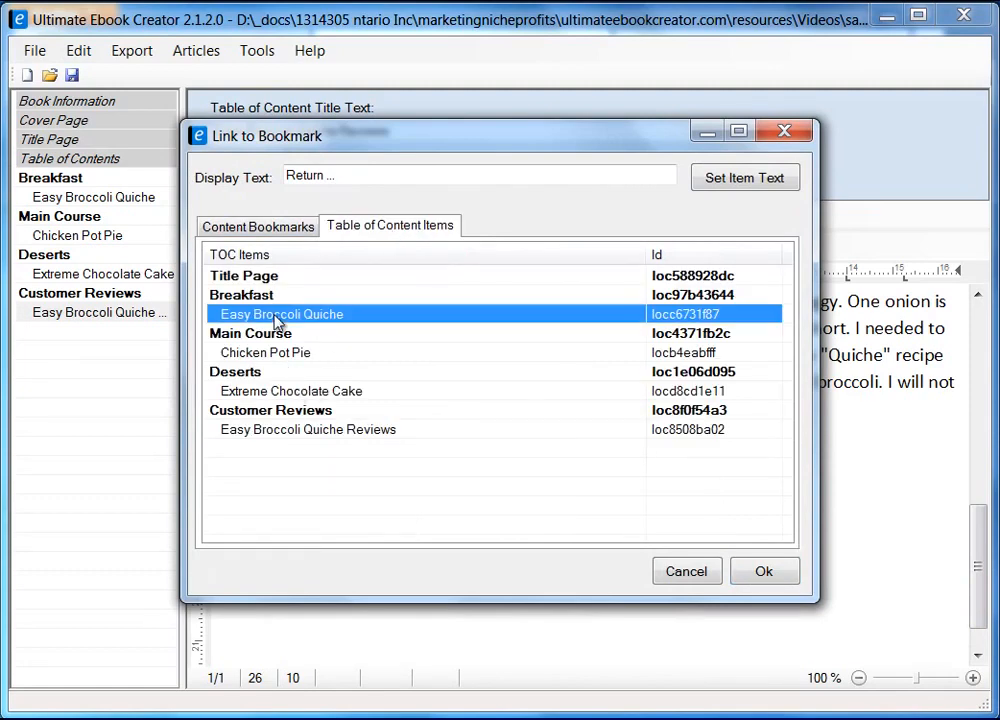
click(766, 571)
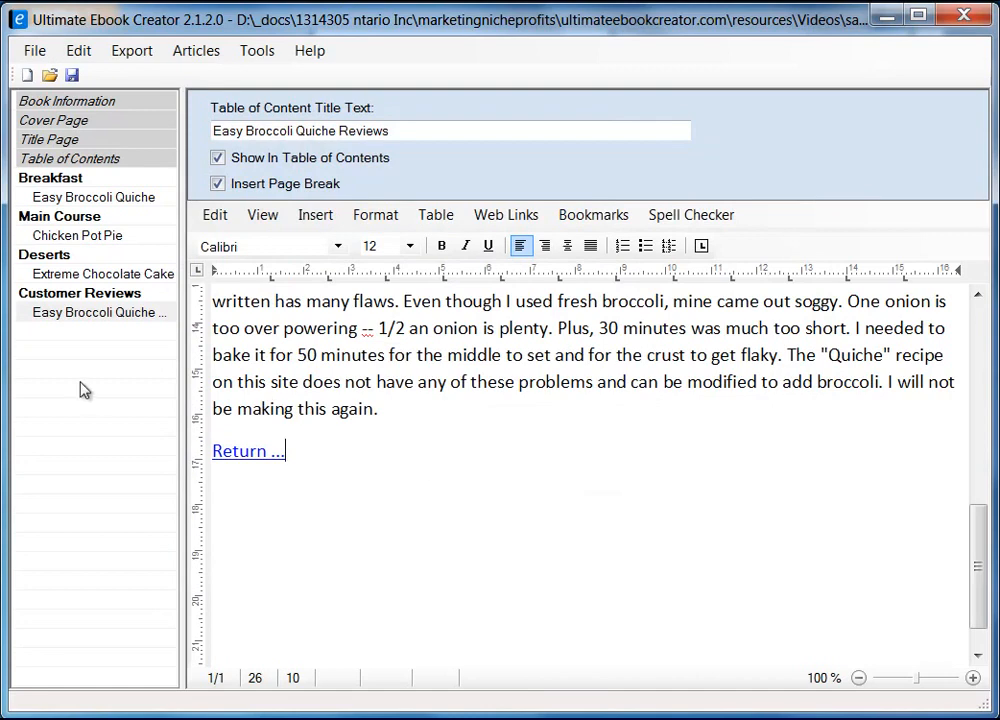
Save the ebook project and dismiss the saved confirmation
click(73, 77)
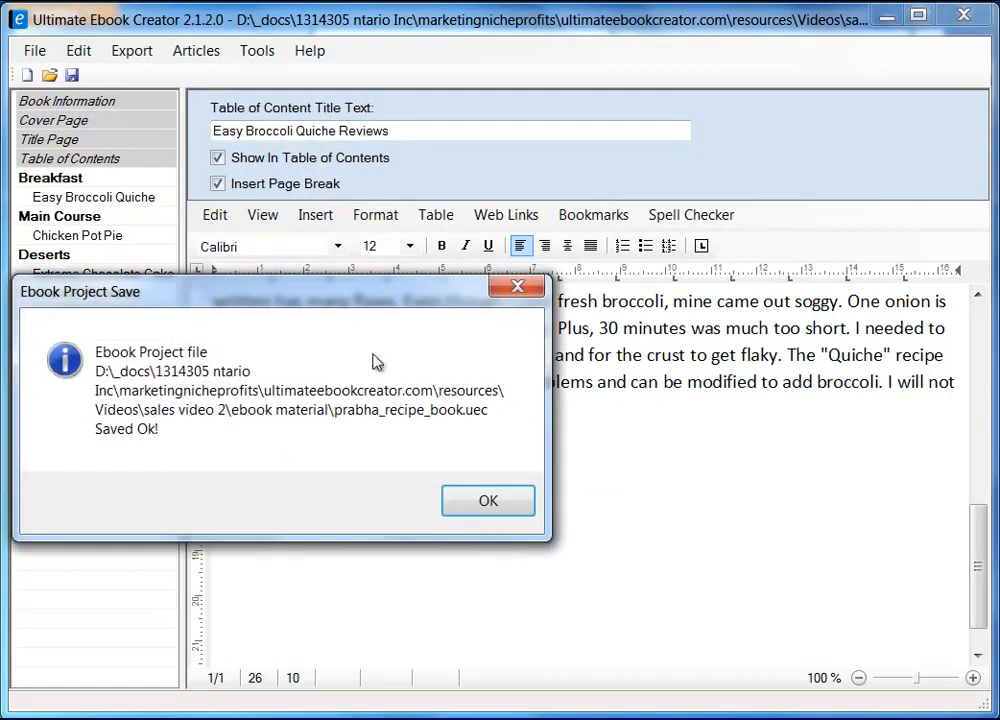
click(500, 506)
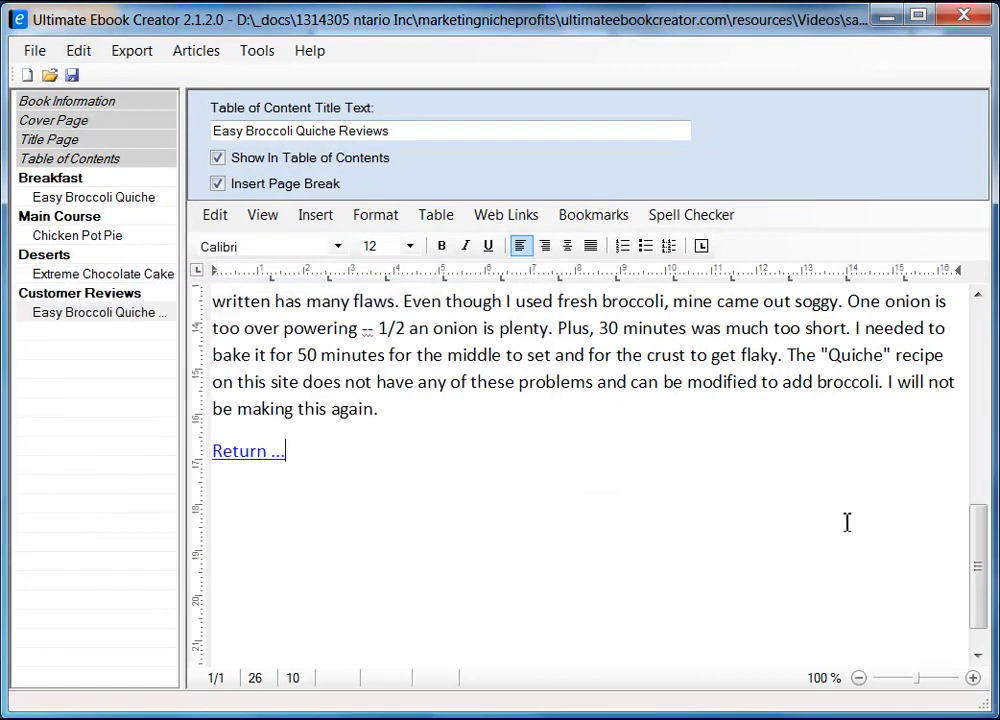
drag(978, 598, 983, 545)
scroll(309, 312, up, 10)
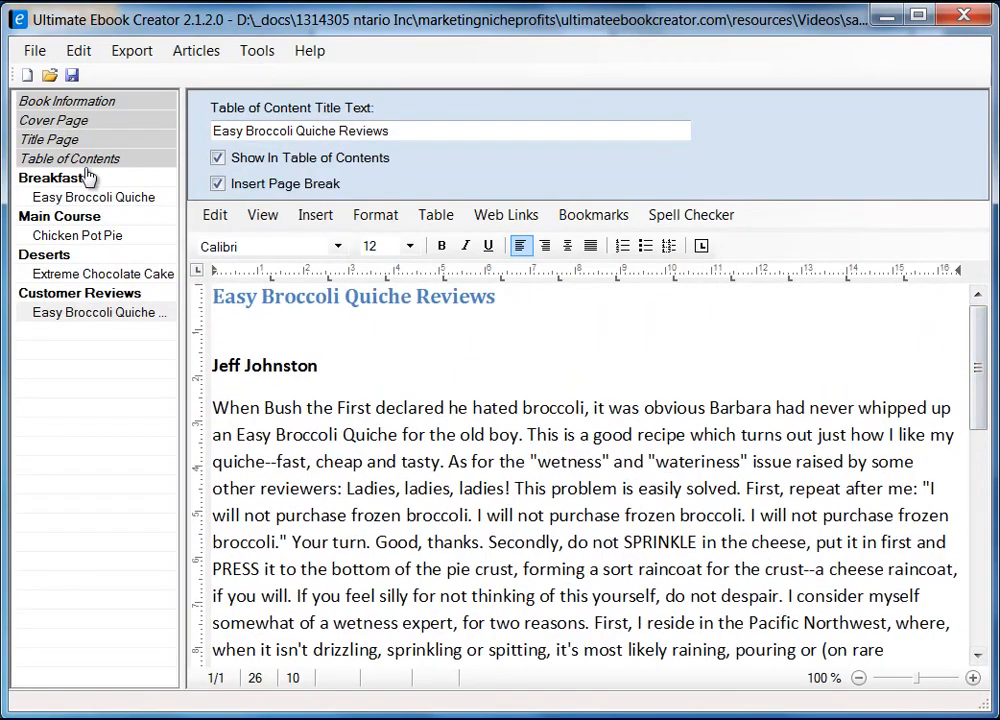
Check the Breakfast, Easy Broccoli Quiche, Main Course, Chicken Pot Pie, Extreme Chocolate Cake and Reviews pages in turn
click(68, 180)
click(86, 199)
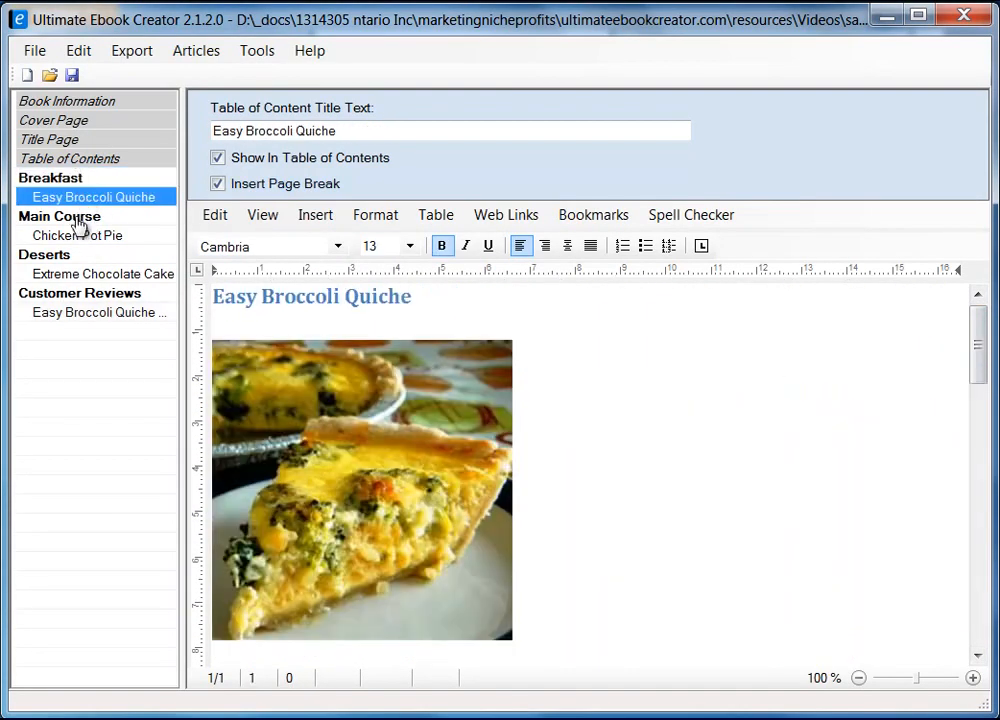
click(76, 218)
click(74, 236)
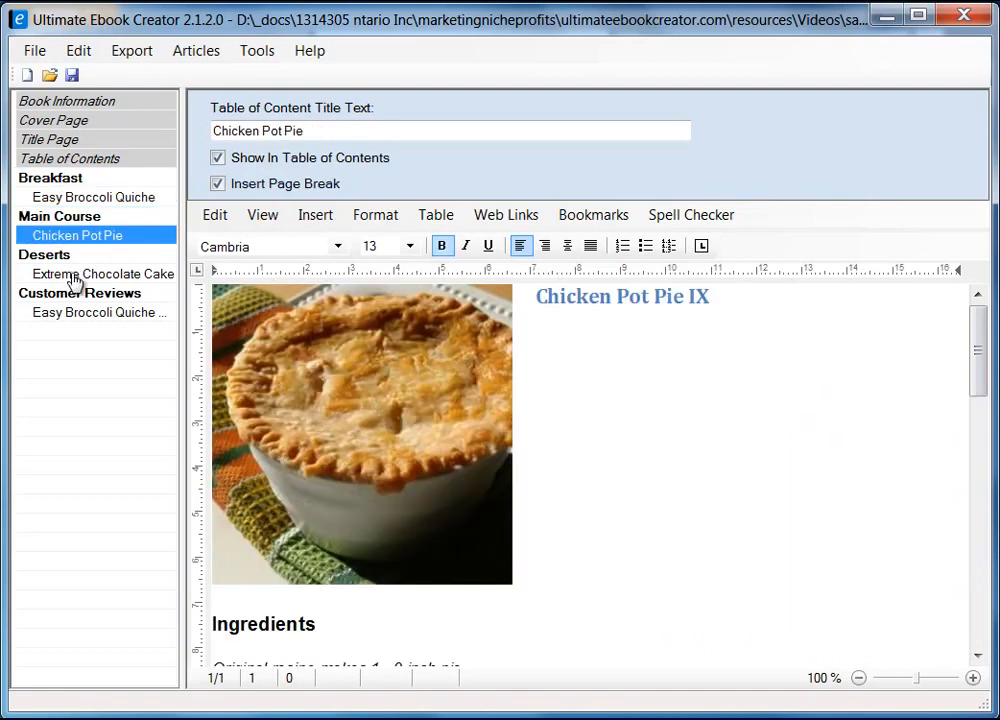
click(74, 275)
click(96, 316)
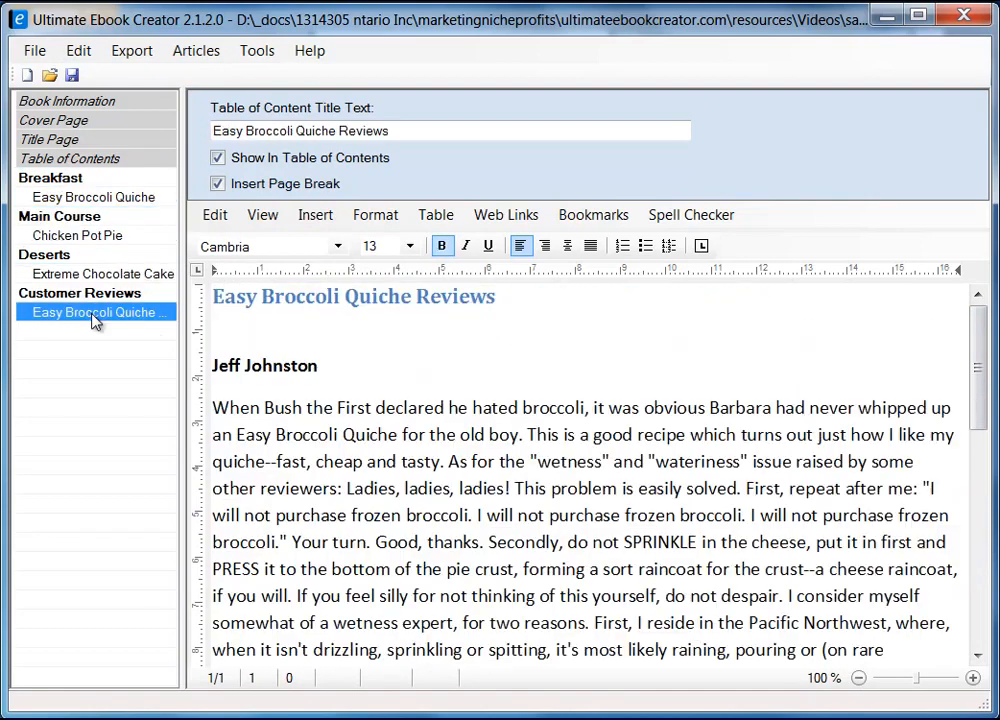
drag(978, 375, 960, 283)
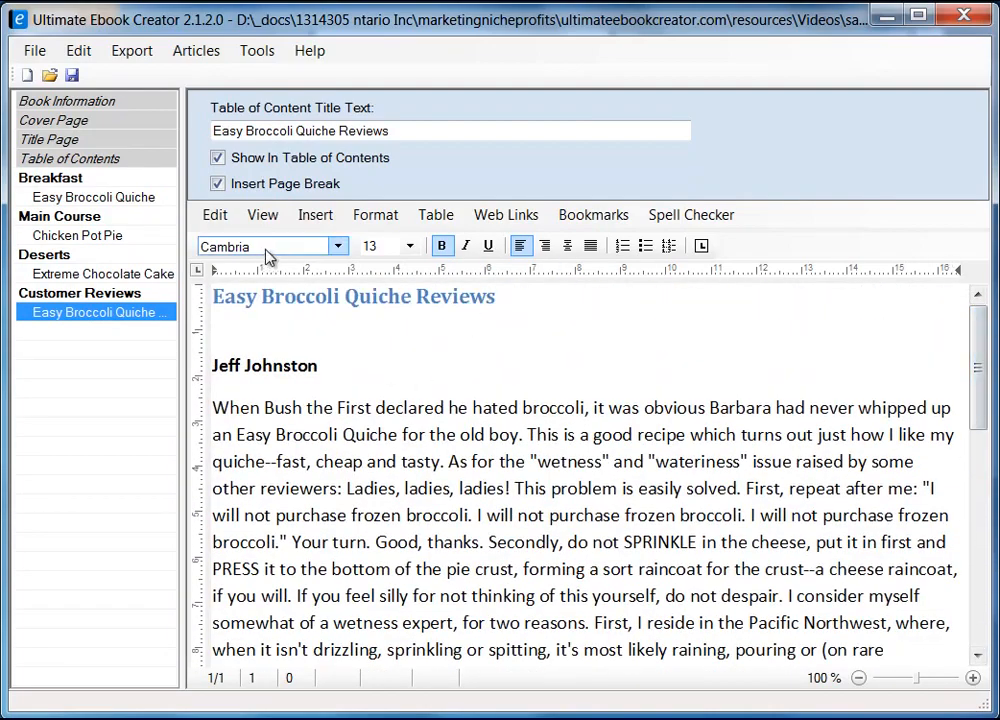
Browse the text formatting menus, then place the cursor under the reviews page title
click(374, 215)
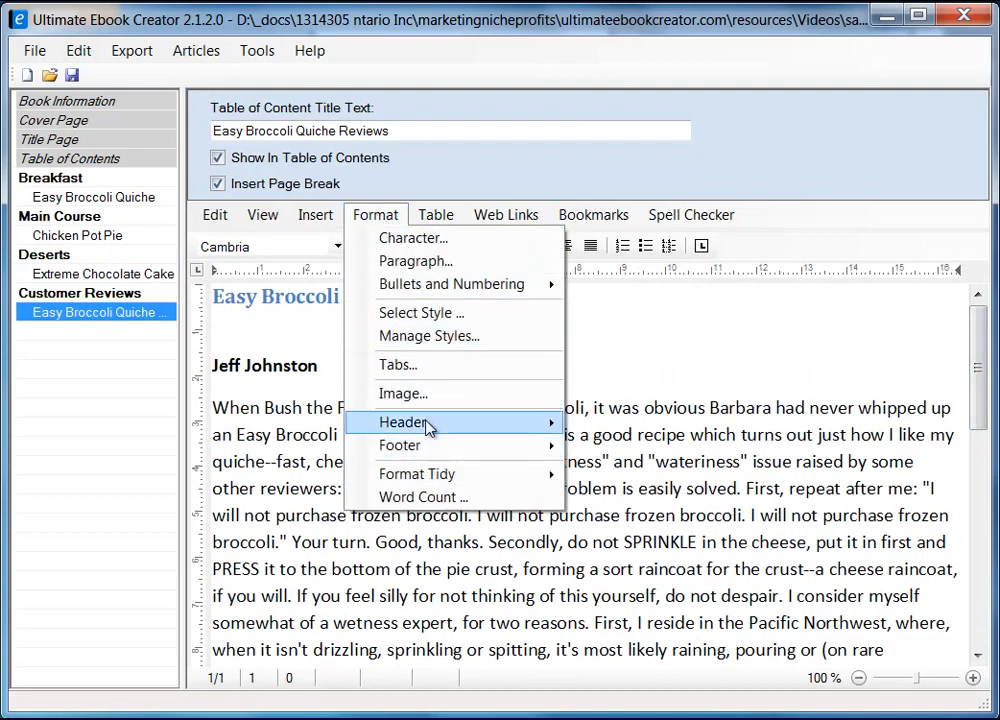
mouse_move(436, 450)
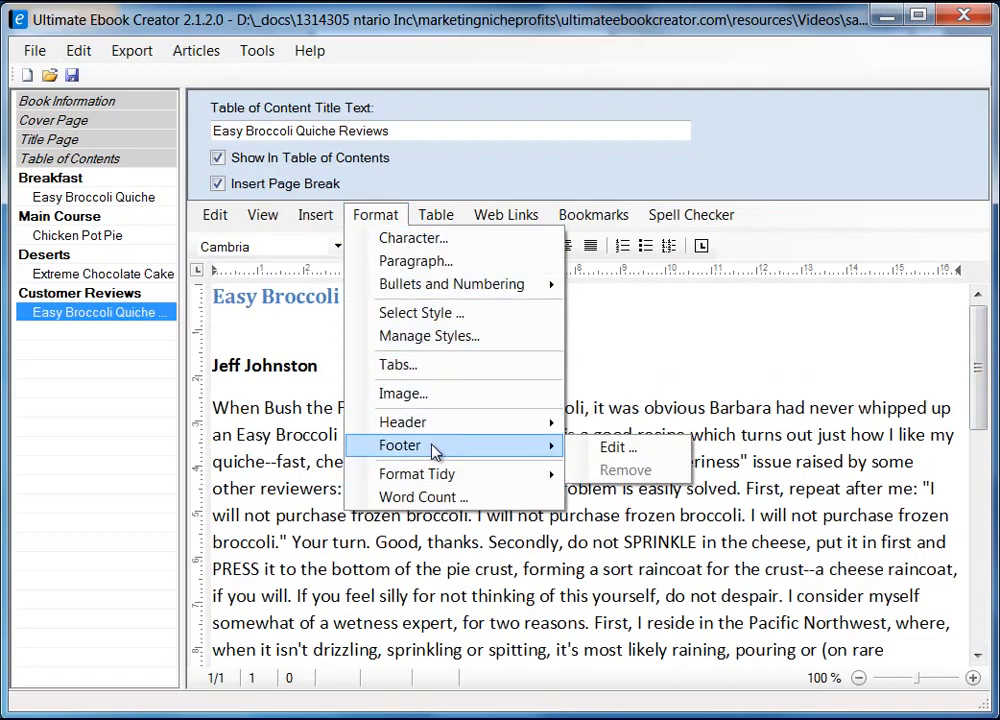
mouse_move(430, 425)
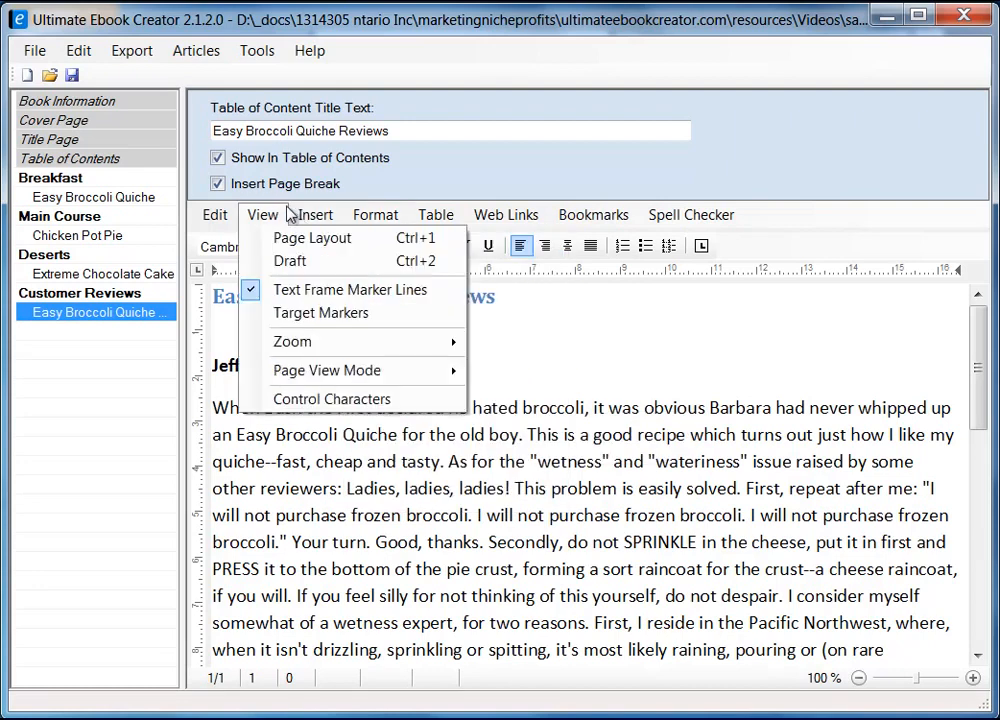
mouse_move(302, 225)
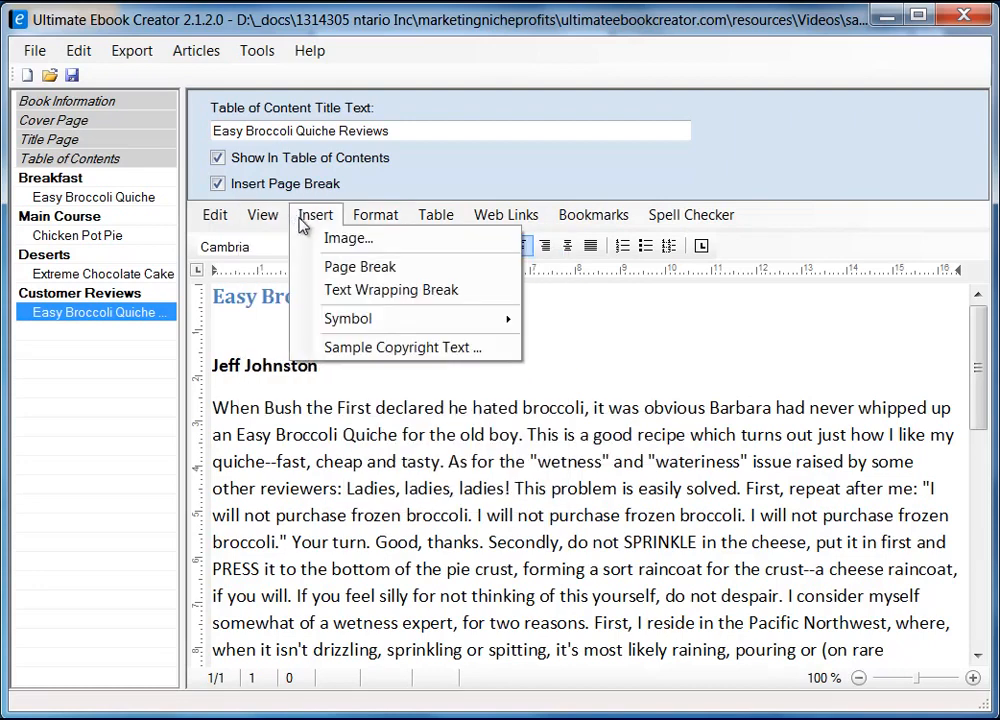
mouse_move(390, 322)
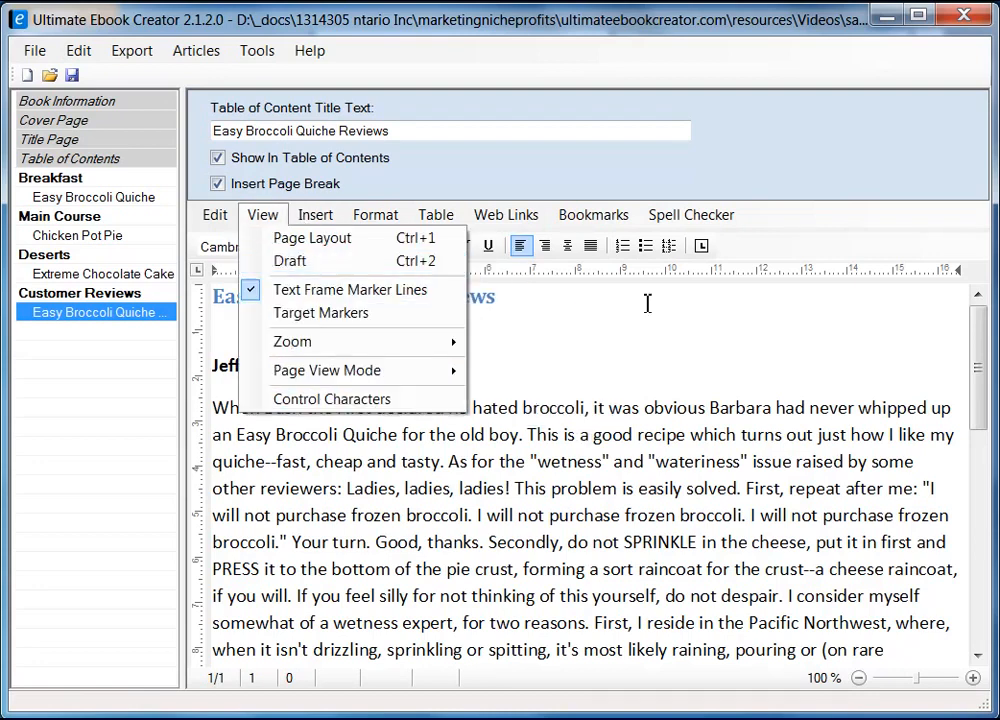
click(678, 324)
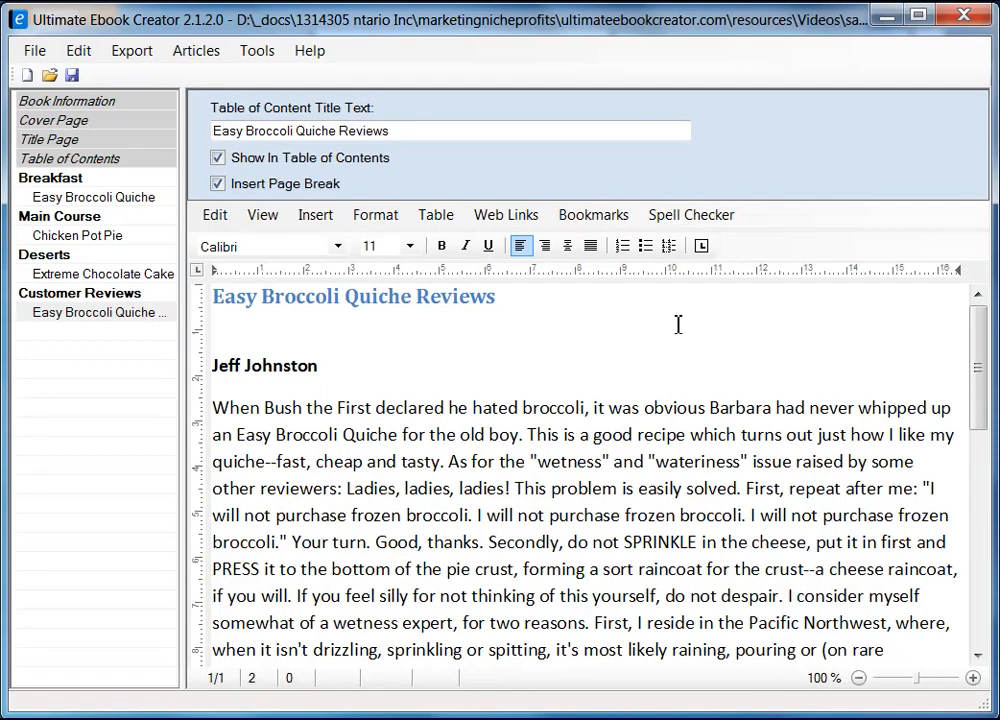
click(668, 324)
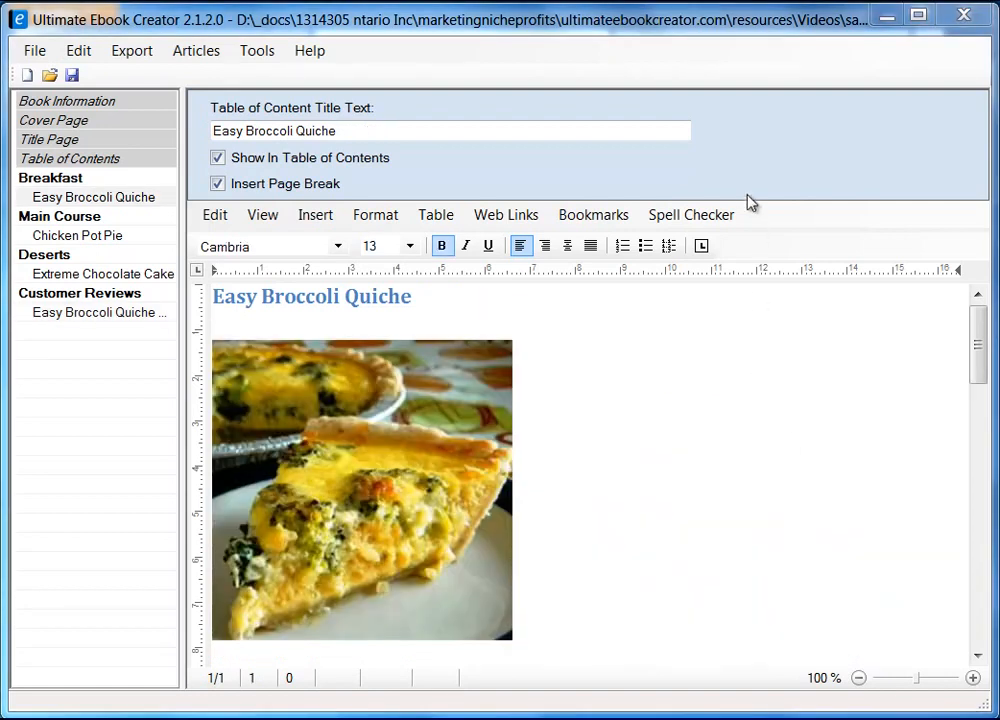
Generate the Amazon Kindle MOBI ebook as prabha_recipe_book.mobi, replacing the existing file
click(135, 51)
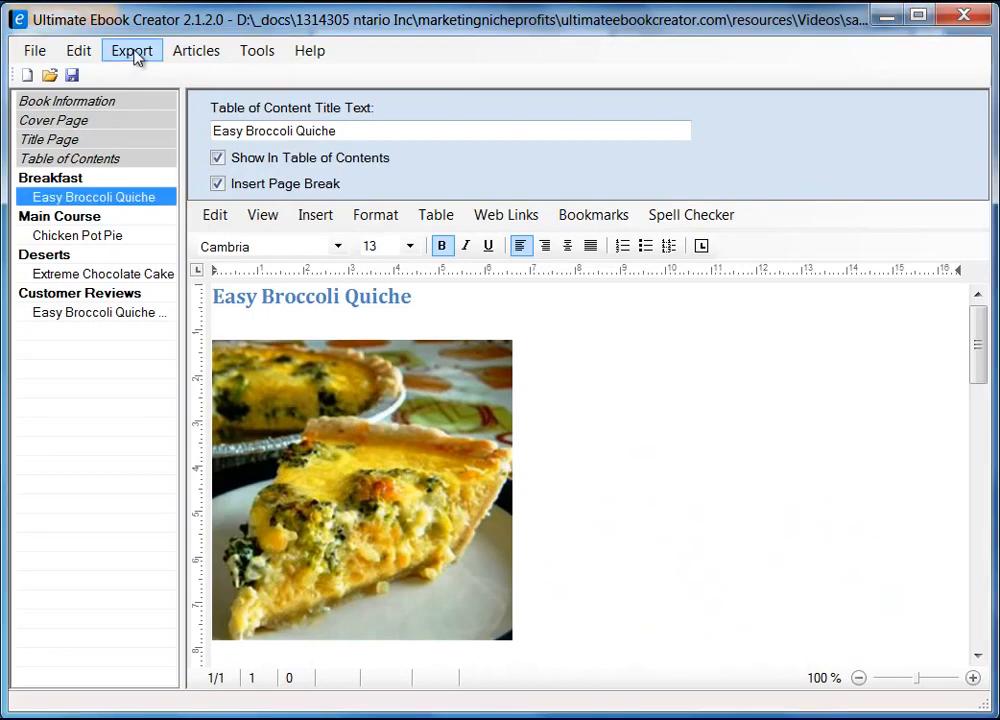
click(135, 52)
mouse_move(150, 76)
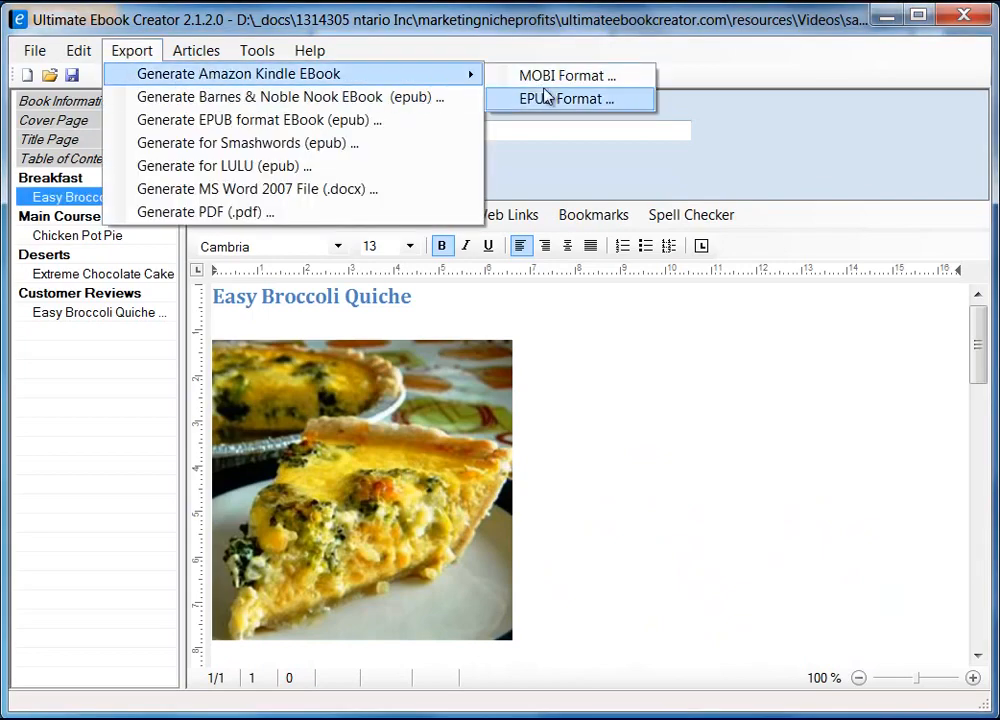
click(560, 80)
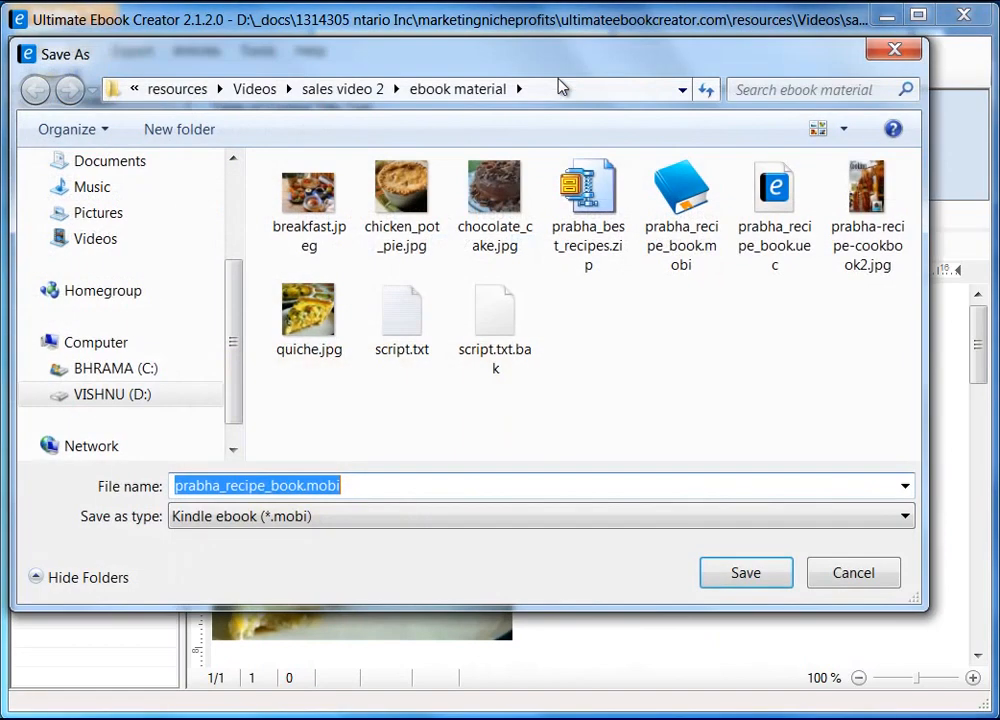
drag(535, 60, 559, 69)
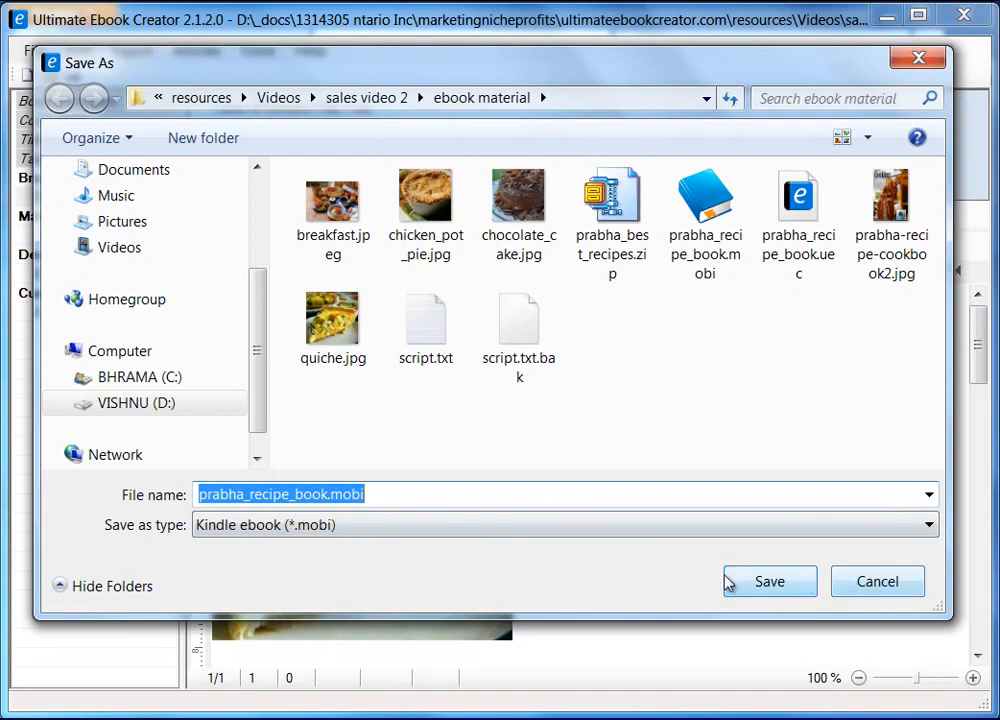
click(776, 586)
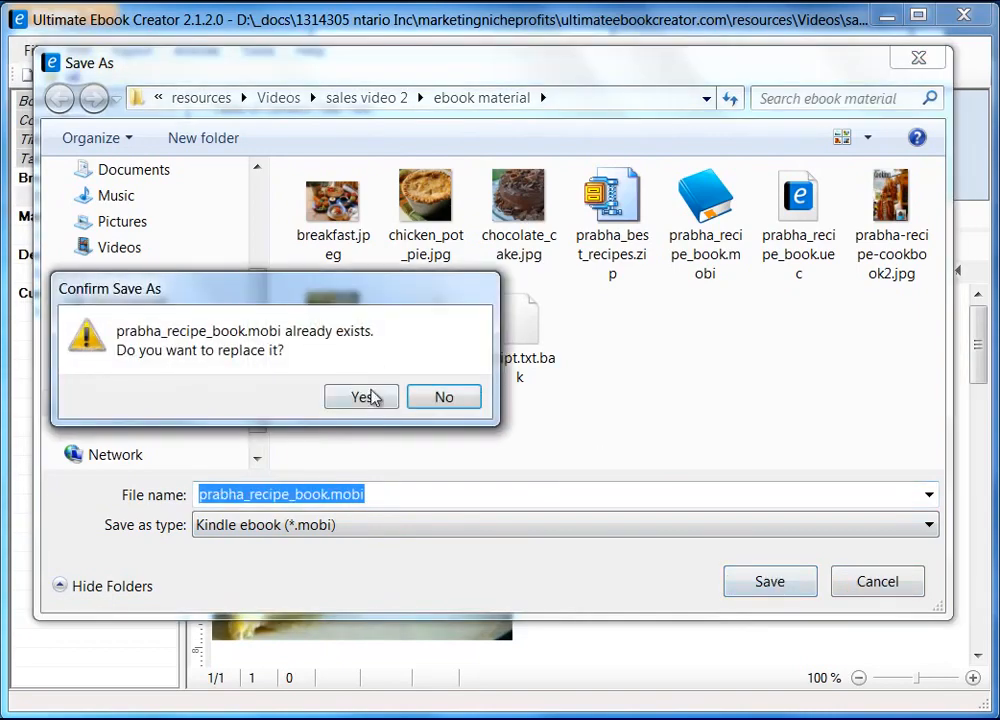
click(372, 397)
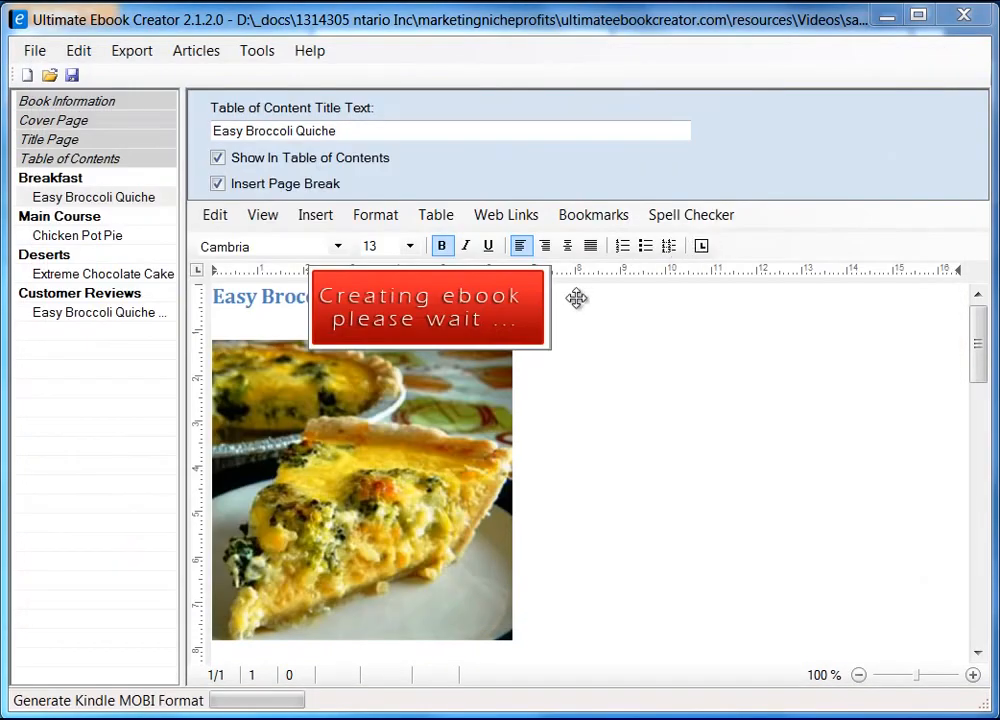
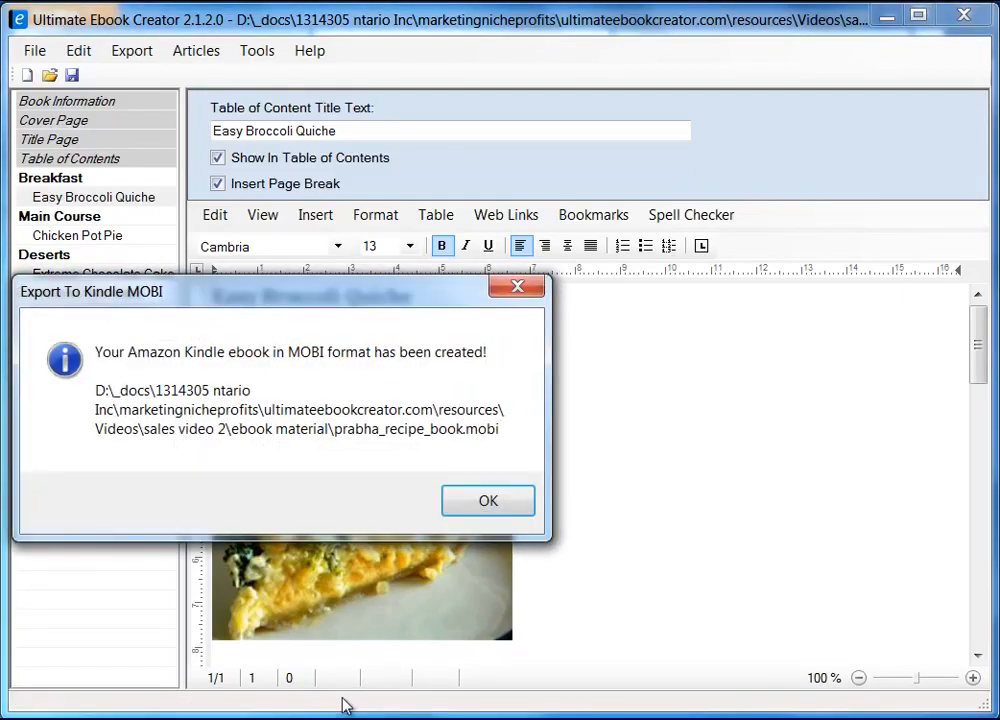
Dismiss the Export To Kindle MOBI confirmation and bring up the Explorer window previews
click(486, 502)
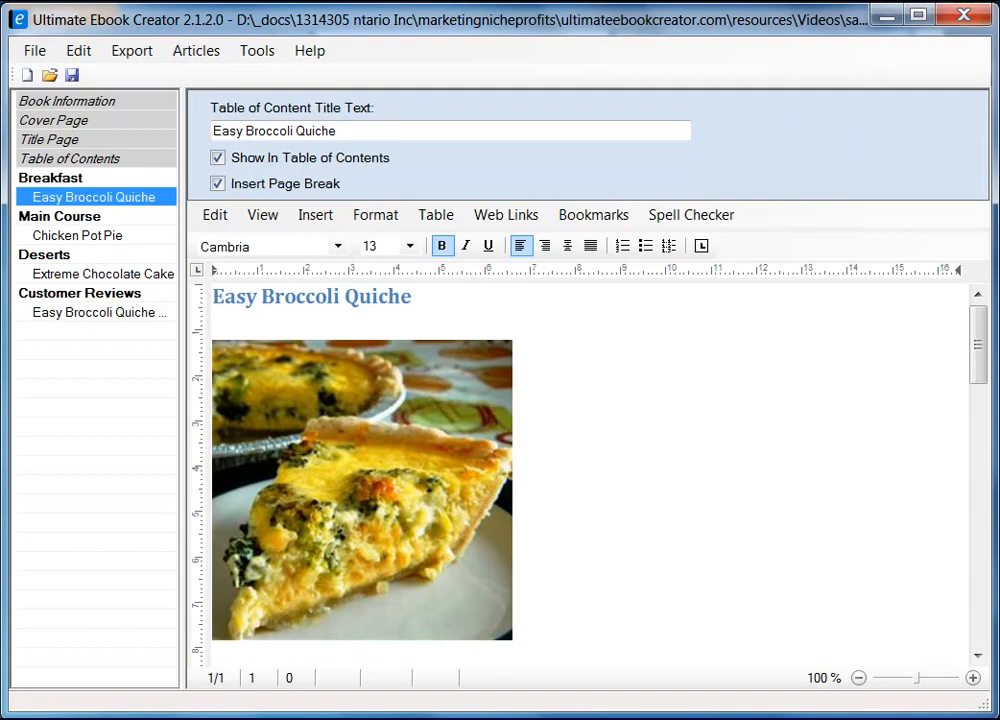
click(290, 718)
Bring the ebook material folder window forward, widen it and shift it slightly left
click(55, 715)
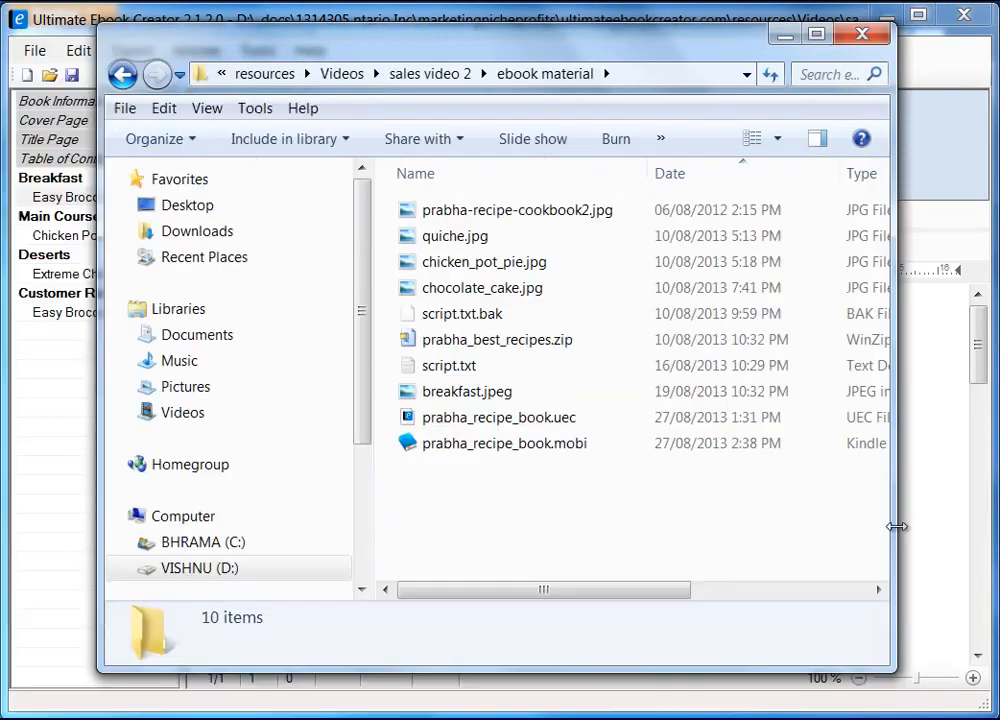
drag(897, 526, 947, 521)
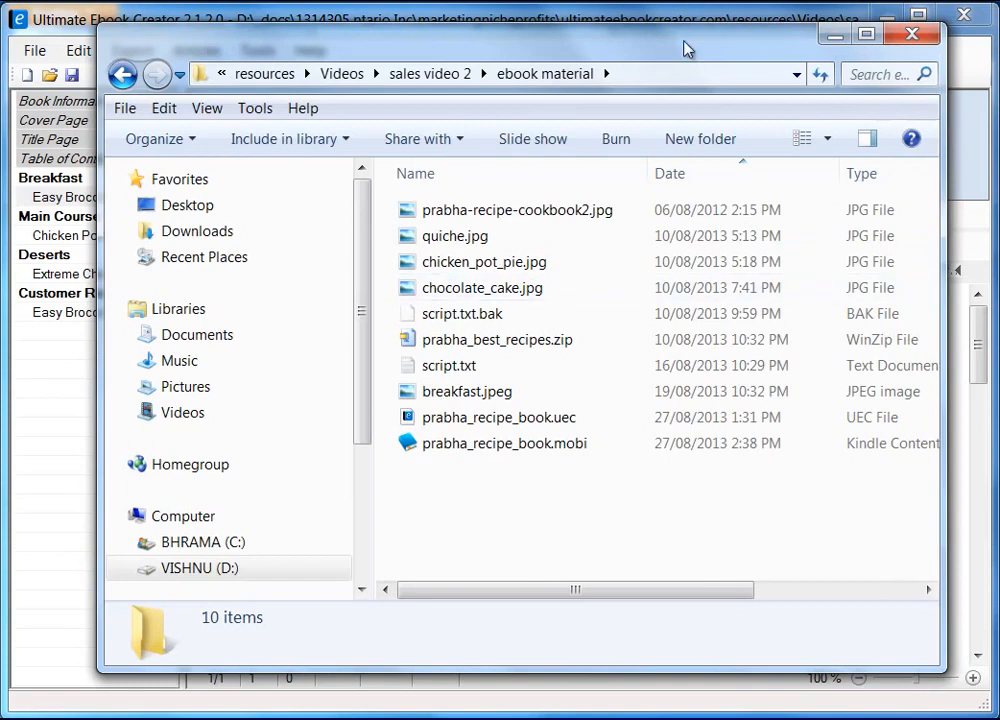
drag(683, 45, 657, 44)
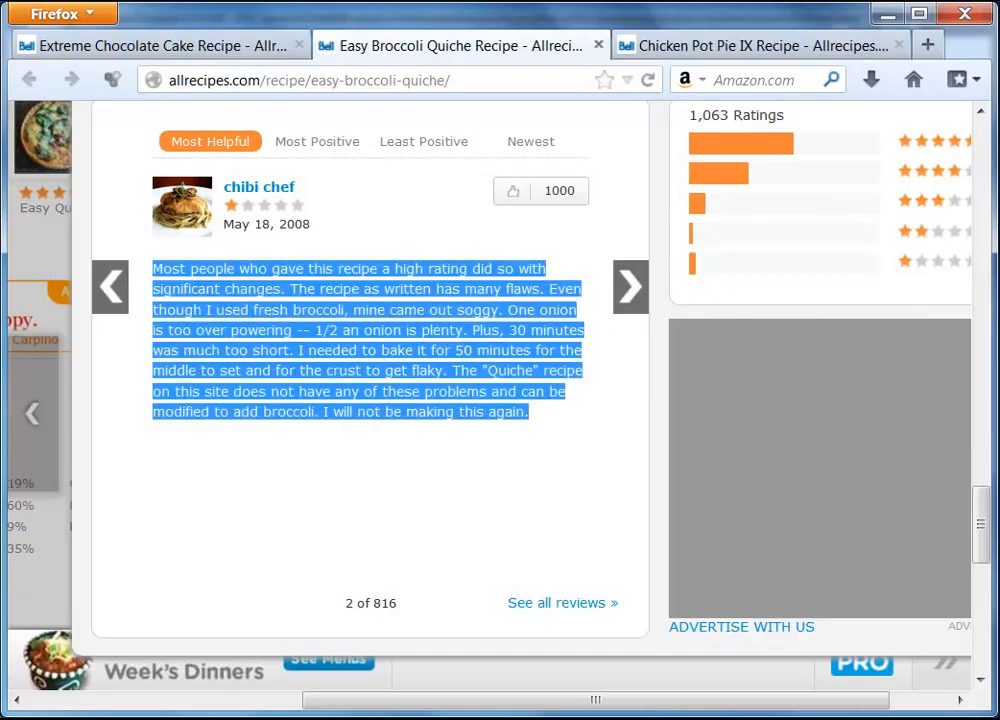
click(930, 45)
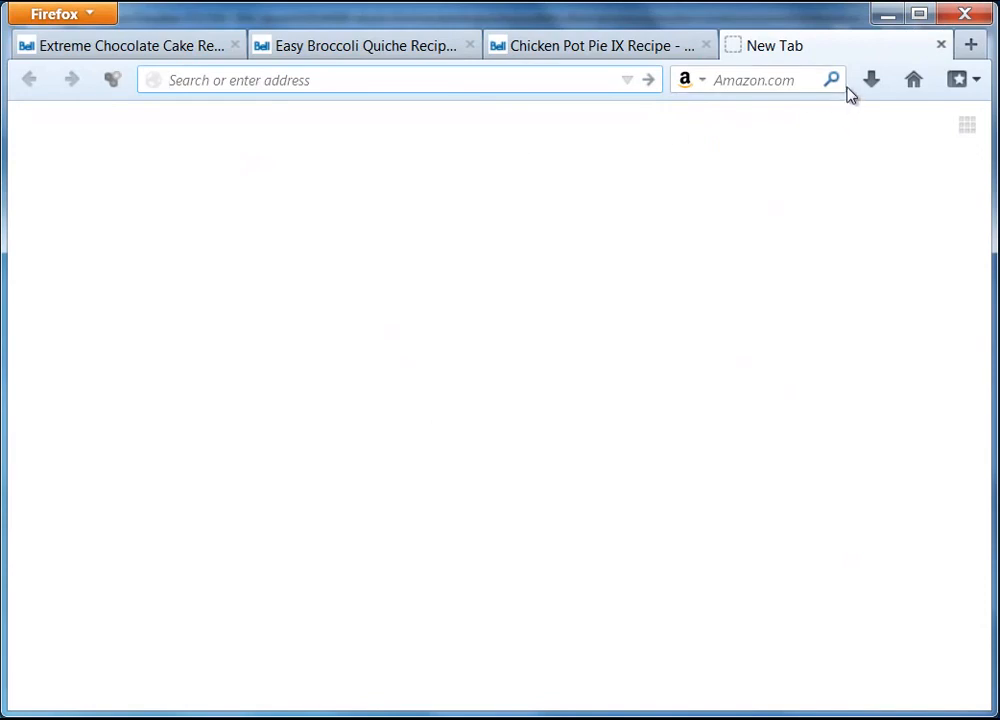
click(913, 80)
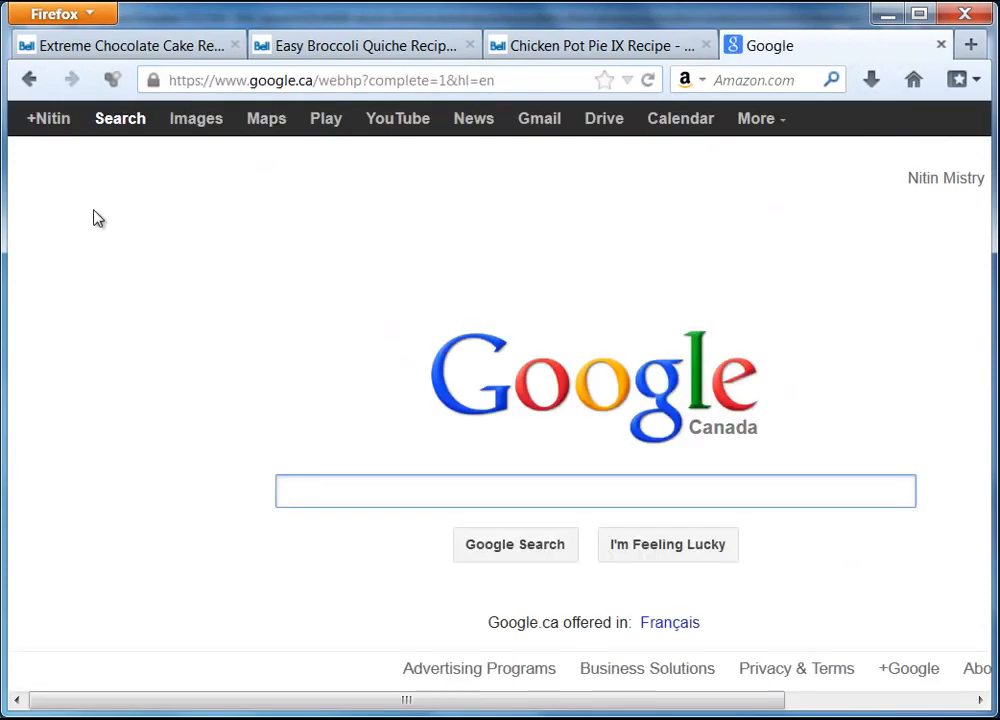
text(kindle)
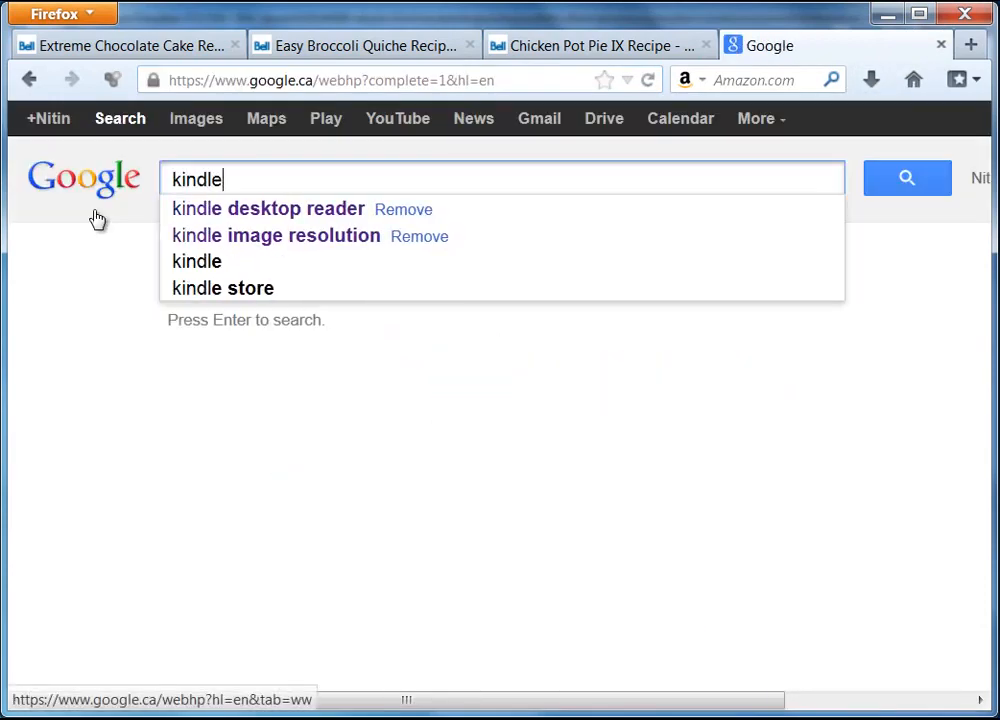
click(268, 218)
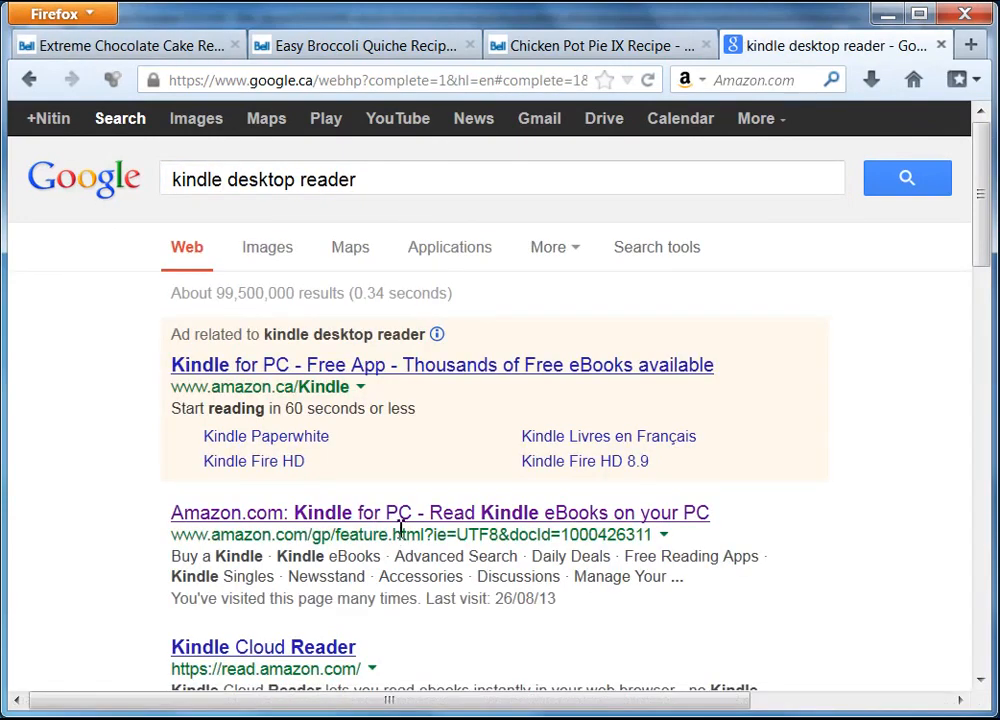
click(409, 515)
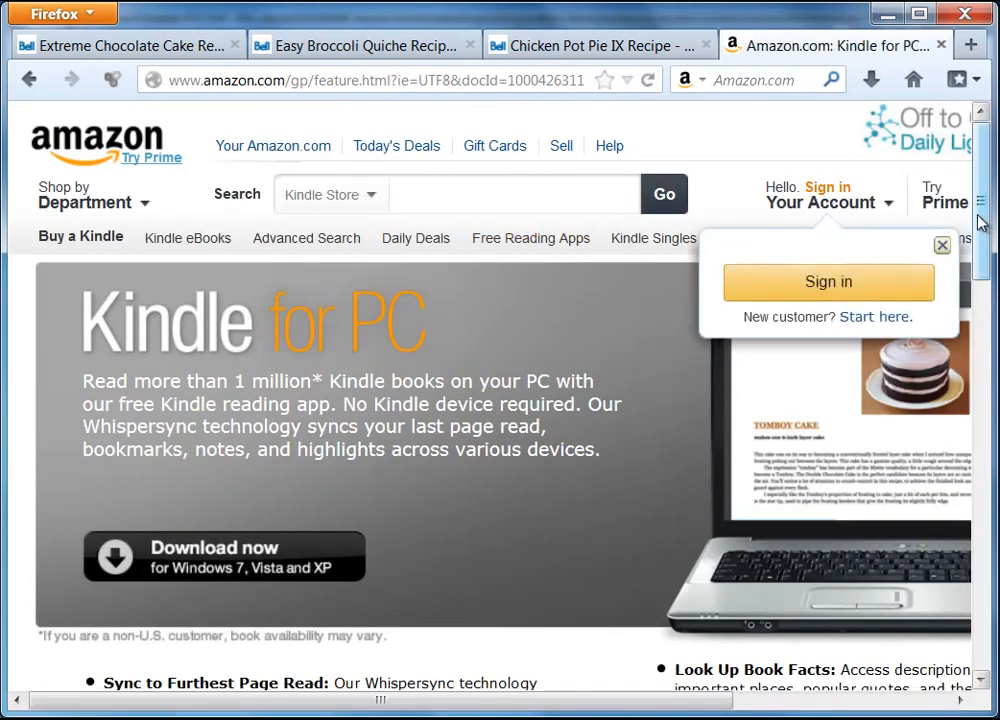
scroll(982, 252, down, 4)
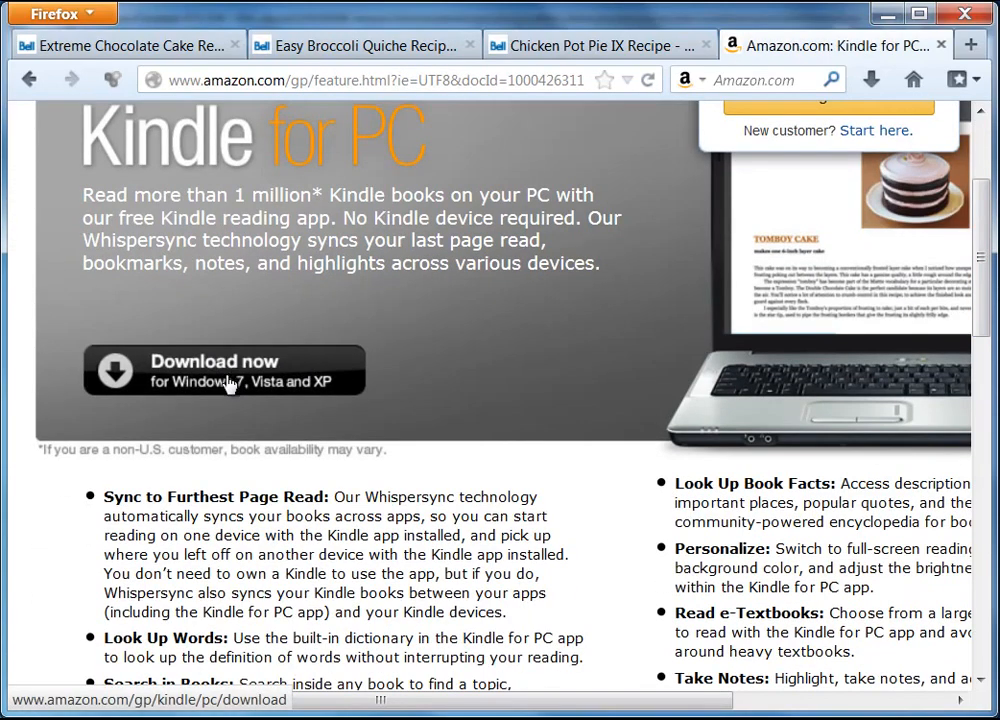
scroll(980, 283, up, 4)
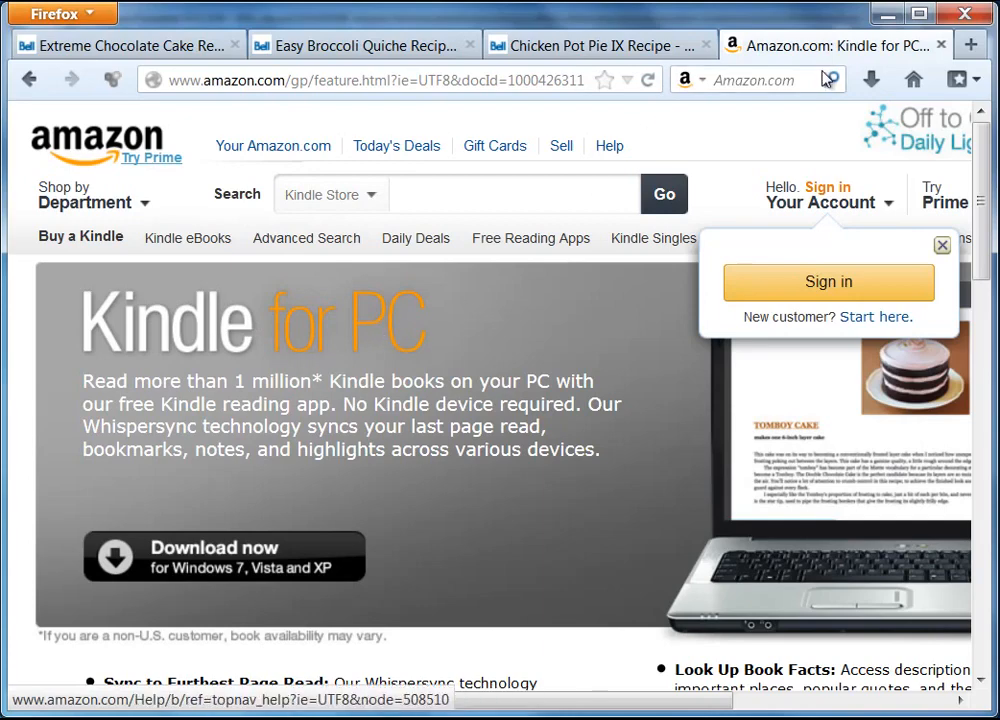
click(941, 45)
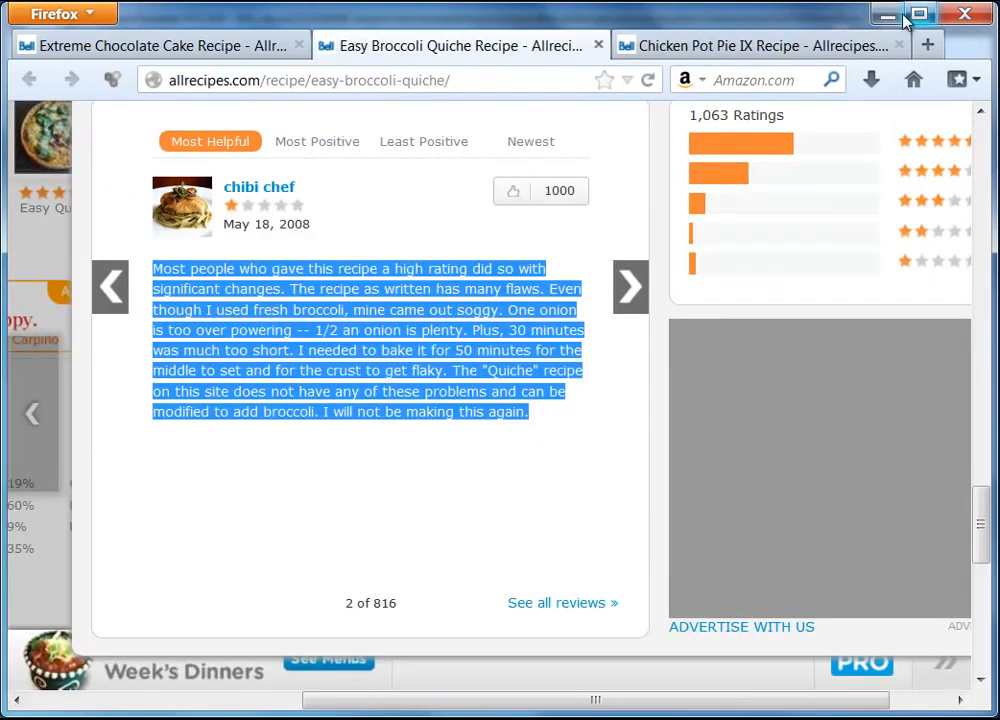
Minimize Firefox and select prabha_recipe_book.mobi in the ebook material folder
click(886, 14)
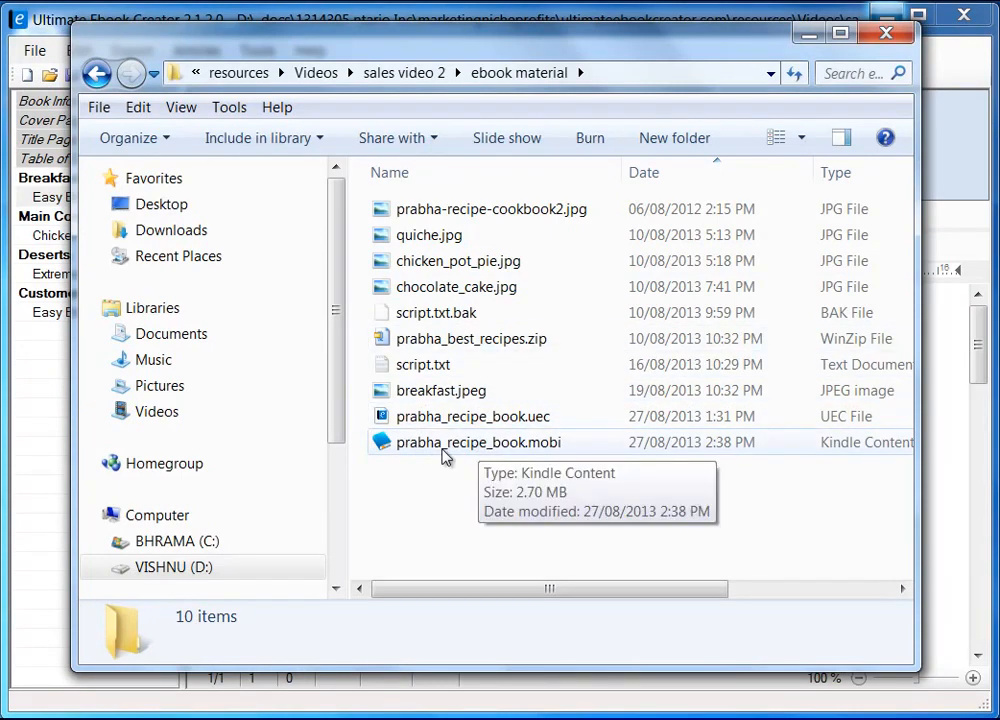
click(500, 443)
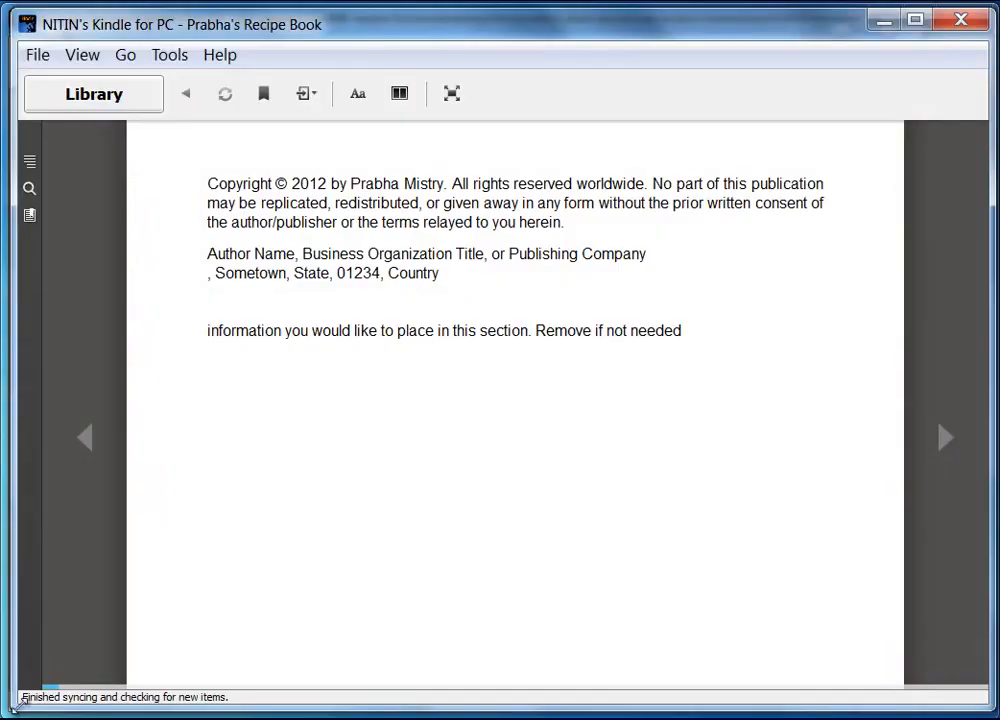
Resize the Kindle for PC window by its edges until it nearly fills the screen
drag(17, 705, 38, 697)
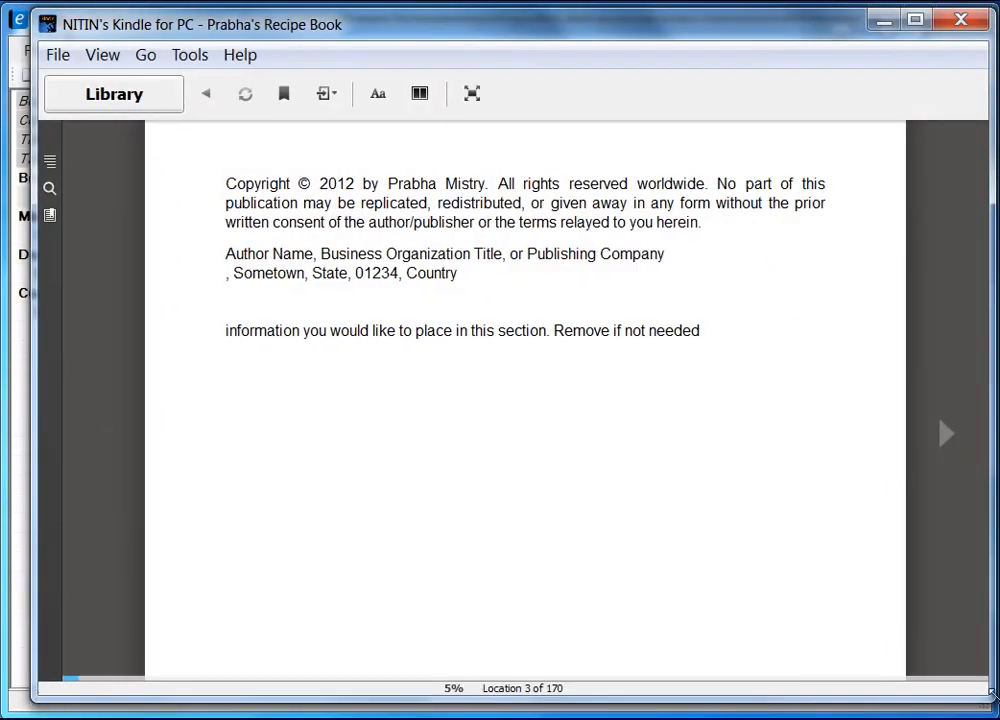
drag(989, 700, 972, 700)
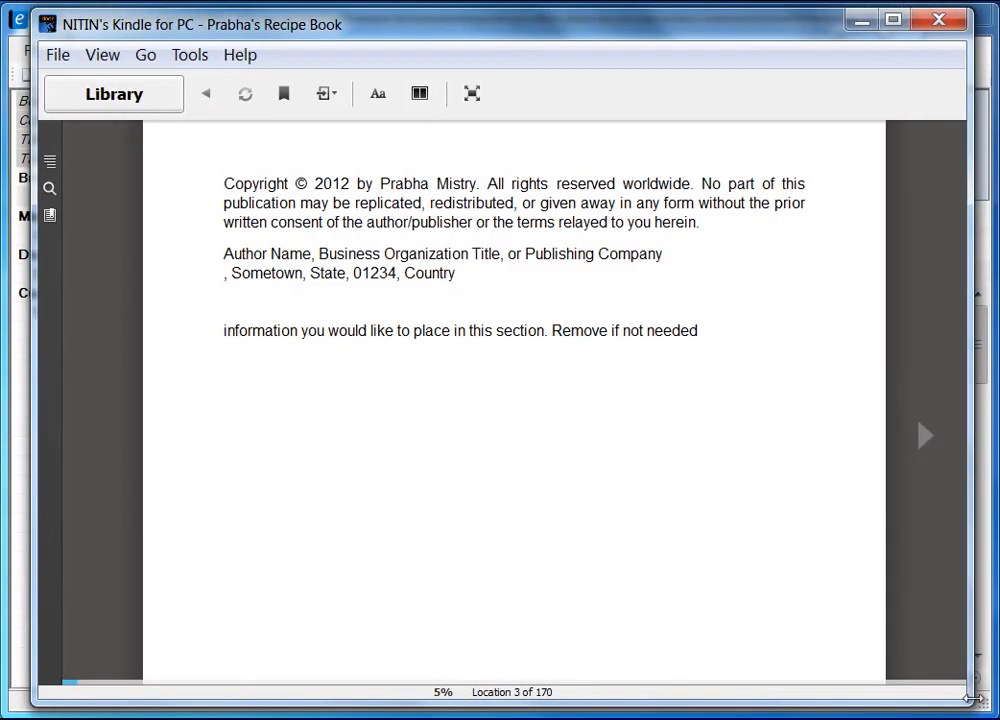
drag(971, 699, 573, 572)
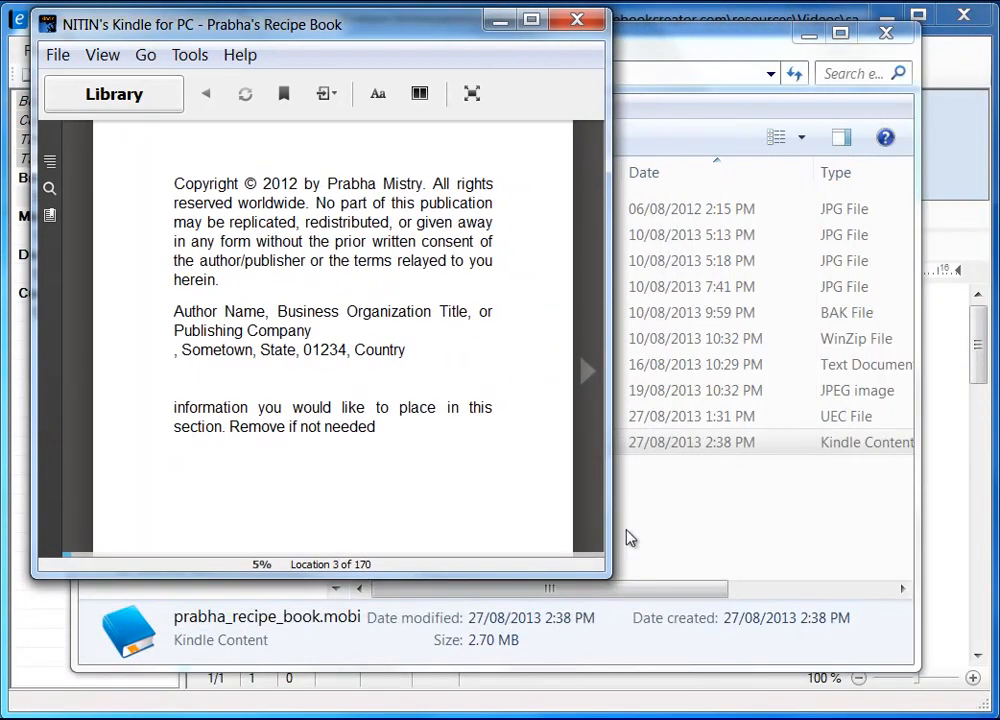
drag(609, 577, 987, 706)
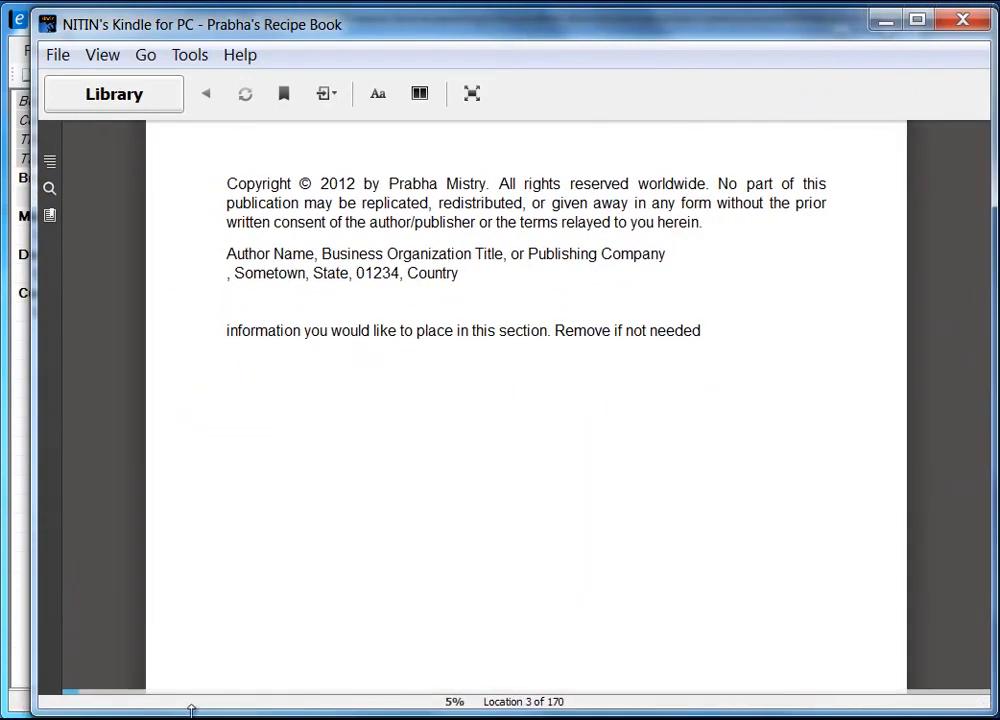
drag(39, 637, 9, 616)
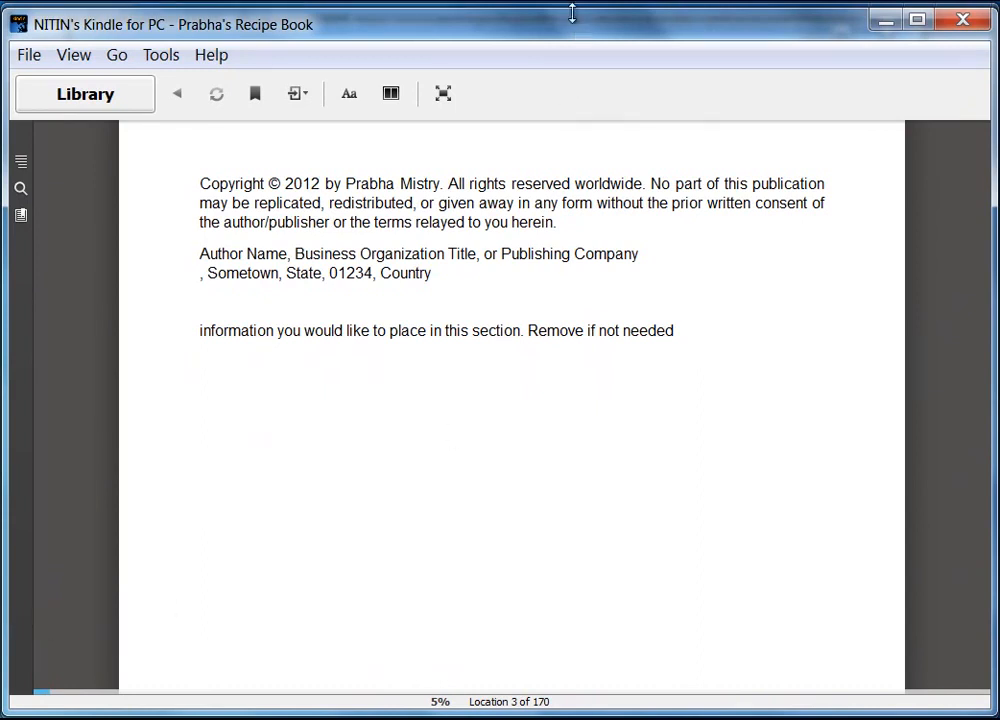
drag(572, 13, 571, 12)
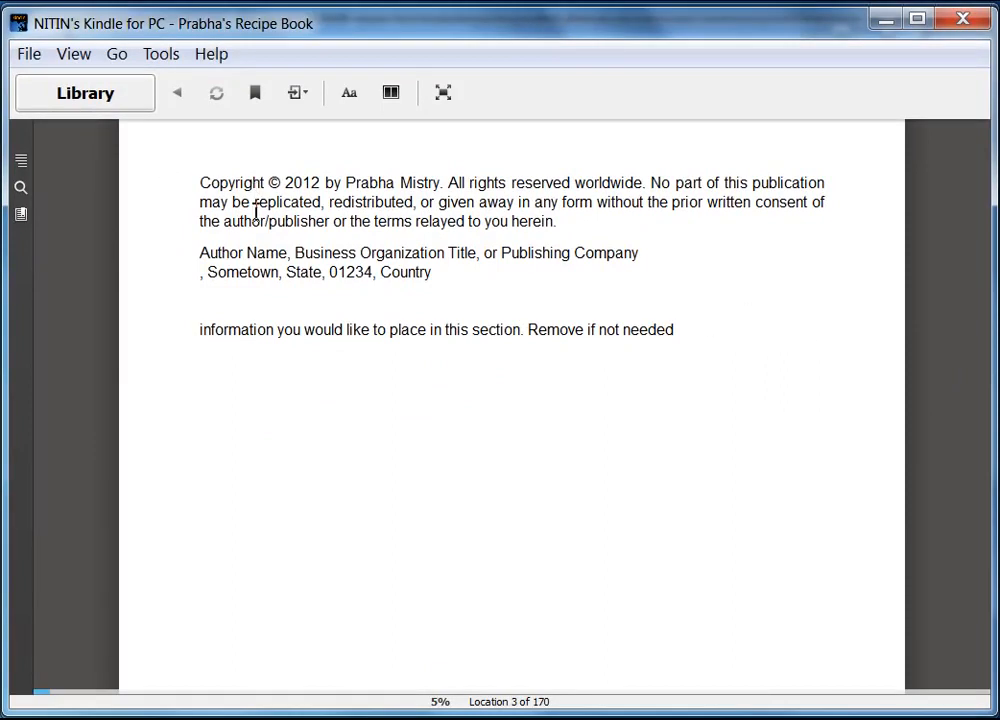
Go back to the book's cover, then page forward to the Table of Contents
click(76, 446)
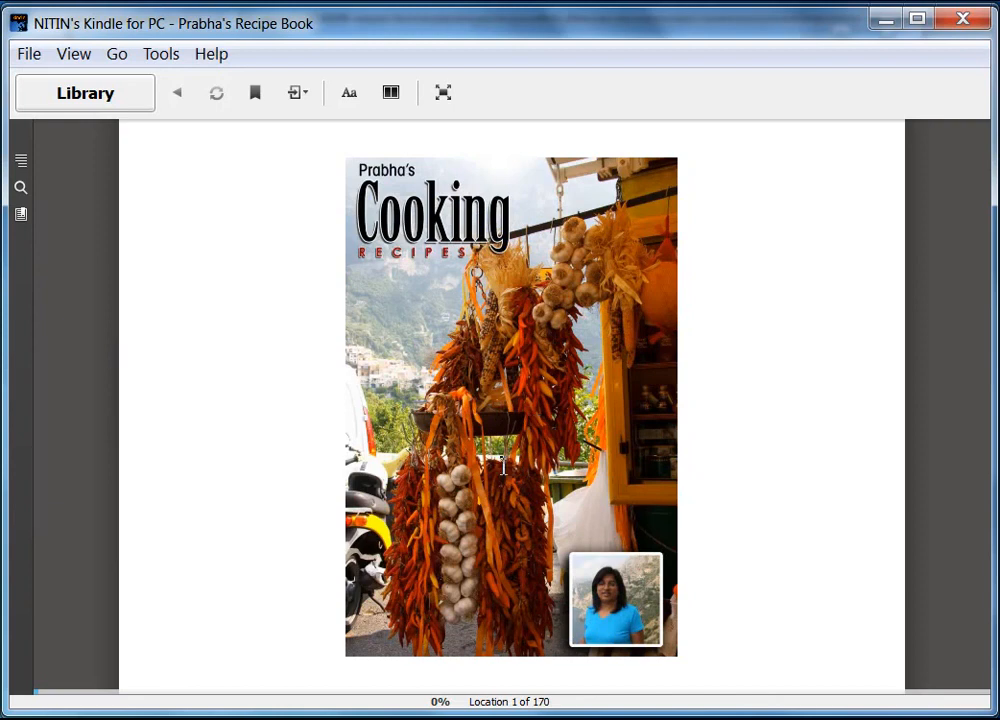
click(946, 452)
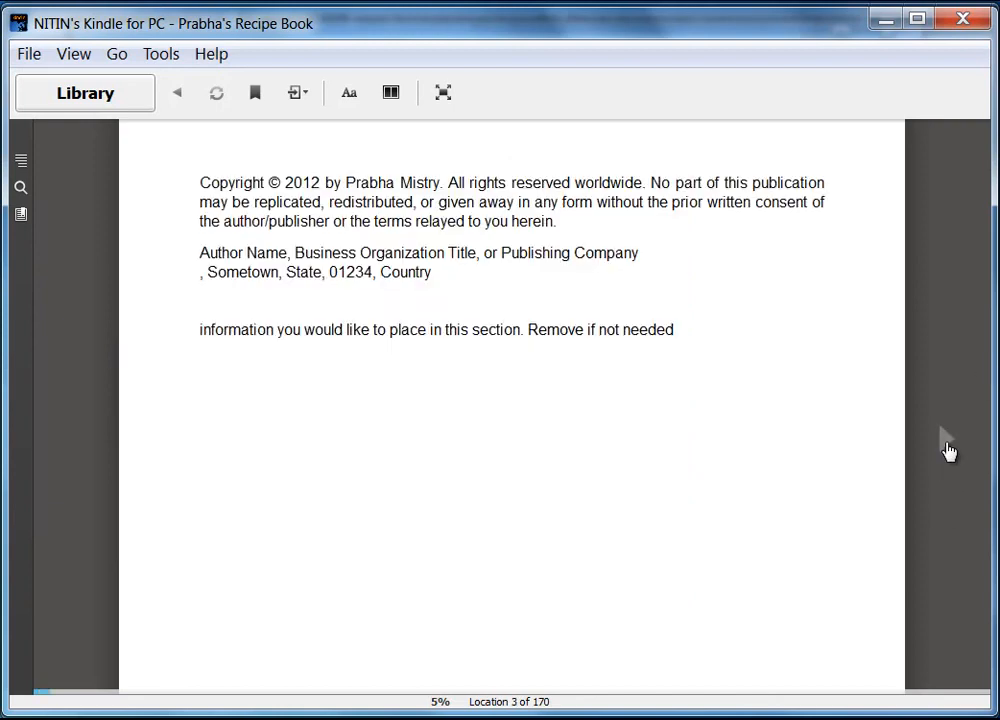
click(948, 450)
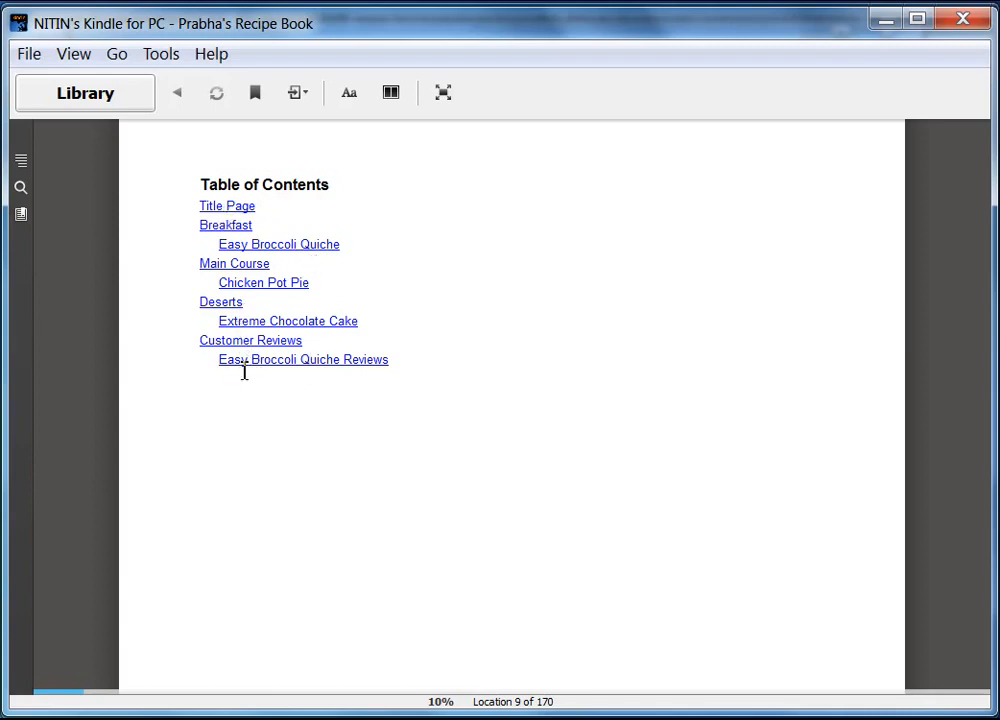
Jump to the Breakfast section and page through the Easy Broccoli Quiche recipe to its reviews link
click(236, 231)
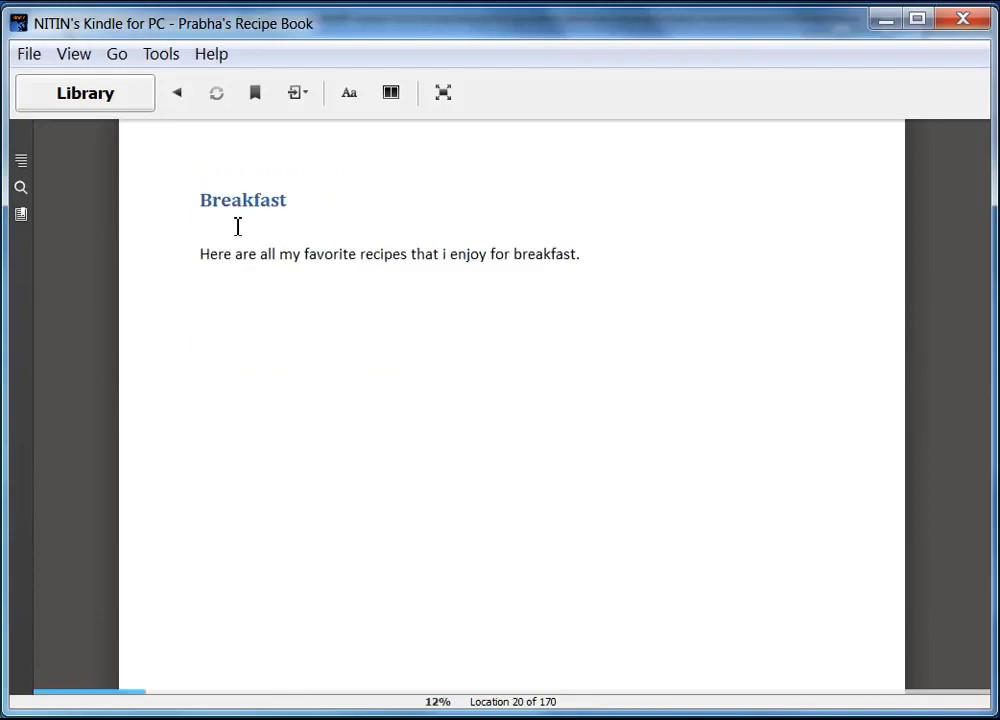
click(949, 447)
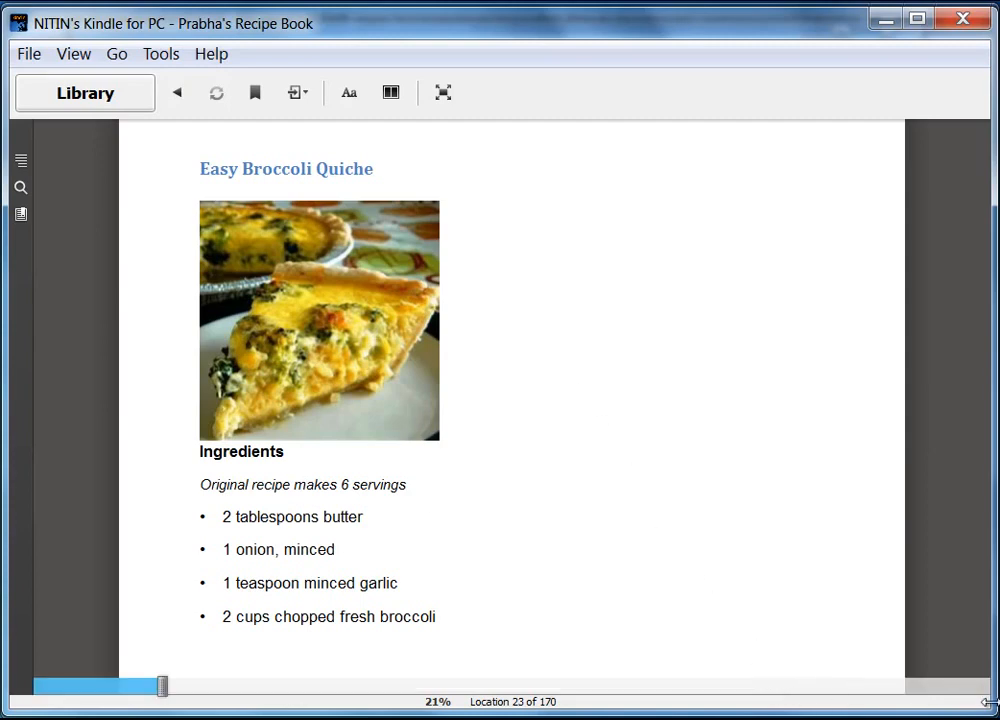
mouse_move(988, 710)
mouse_down()
mouse_move(641, 582)
mouse_move(377, 455)
mouse_move(323, 443)
mouse_move(550, 522)
mouse_move(569, 656)
mouse_move(583, 665)
mouse_move(732, 674)
mouse_move(991, 713)
mouse_up()
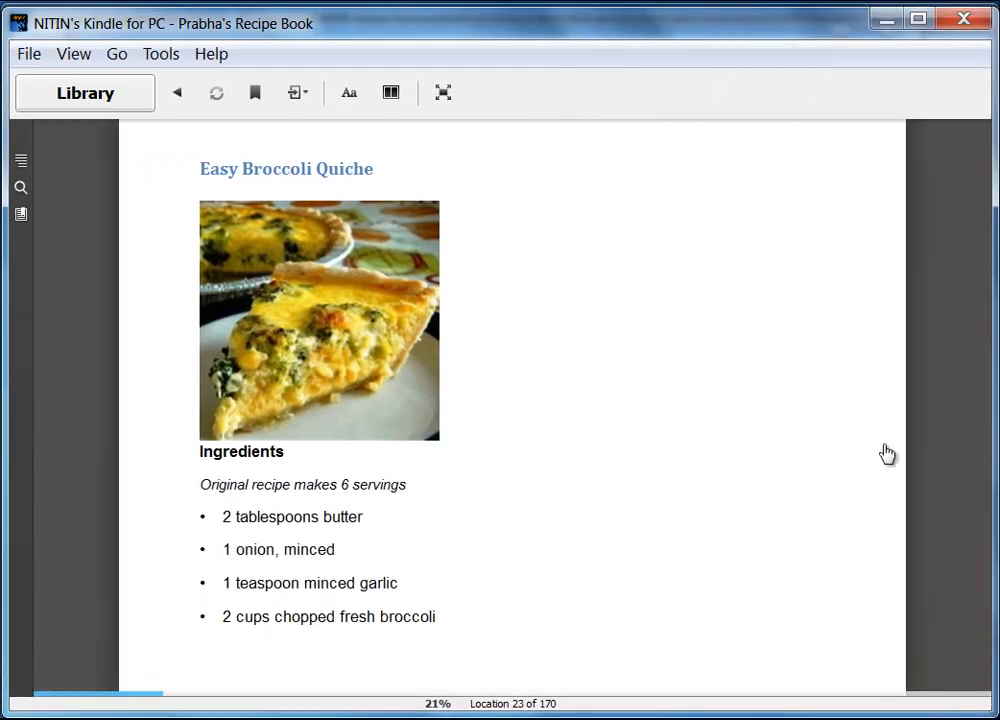
click(947, 446)
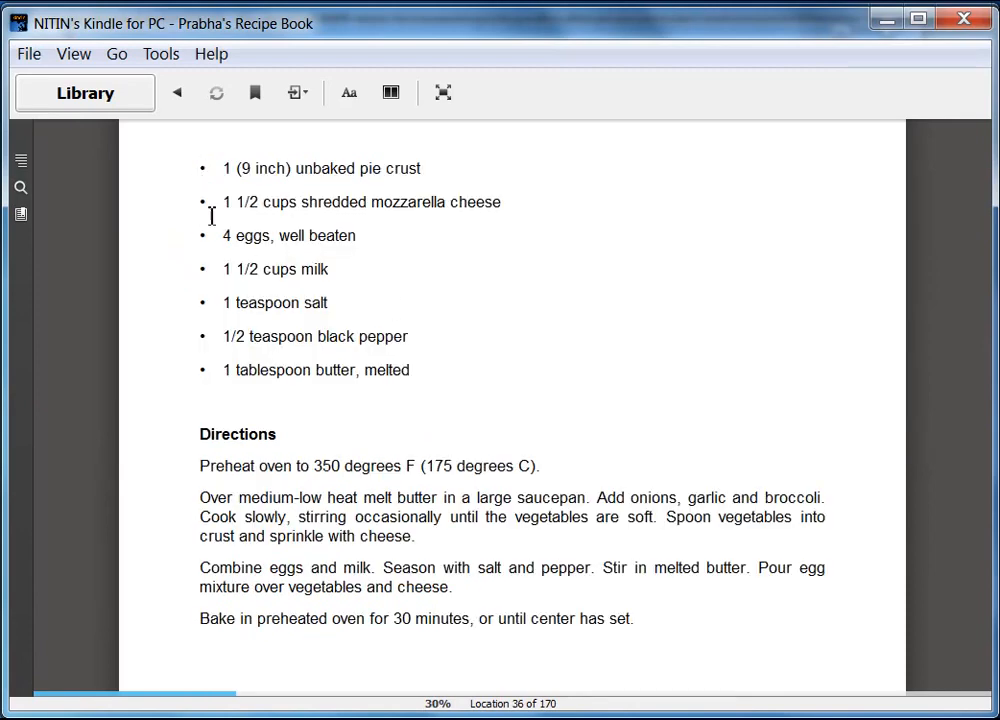
click(946, 444)
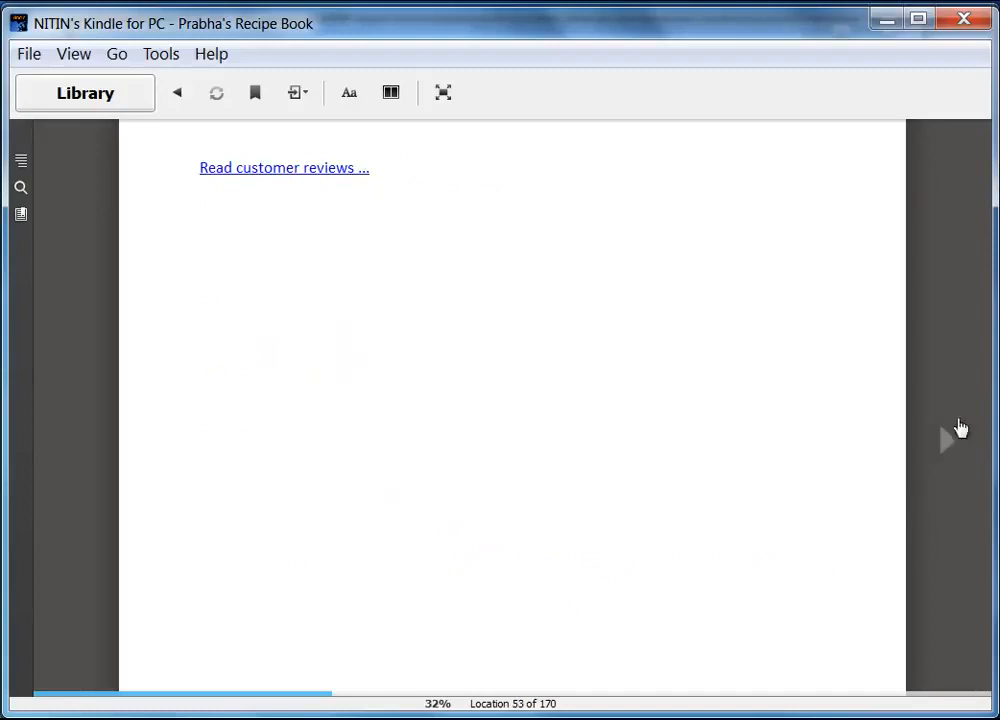
Open the Easy Broccoli Quiche reviews, page through them, then return to the recipe
click(284, 170)
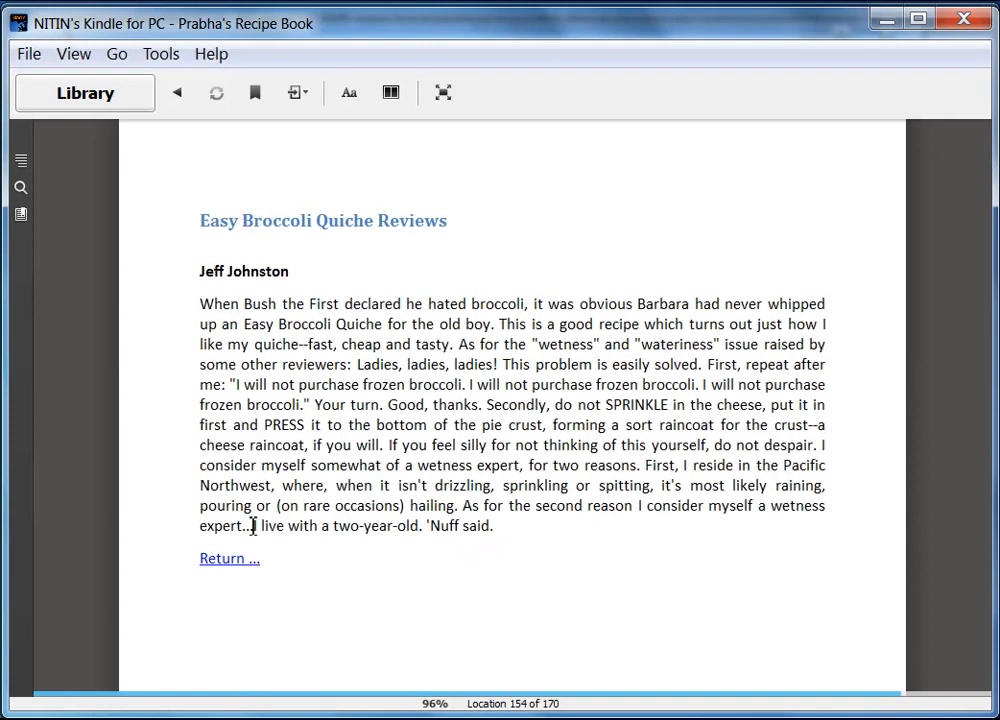
click(942, 452)
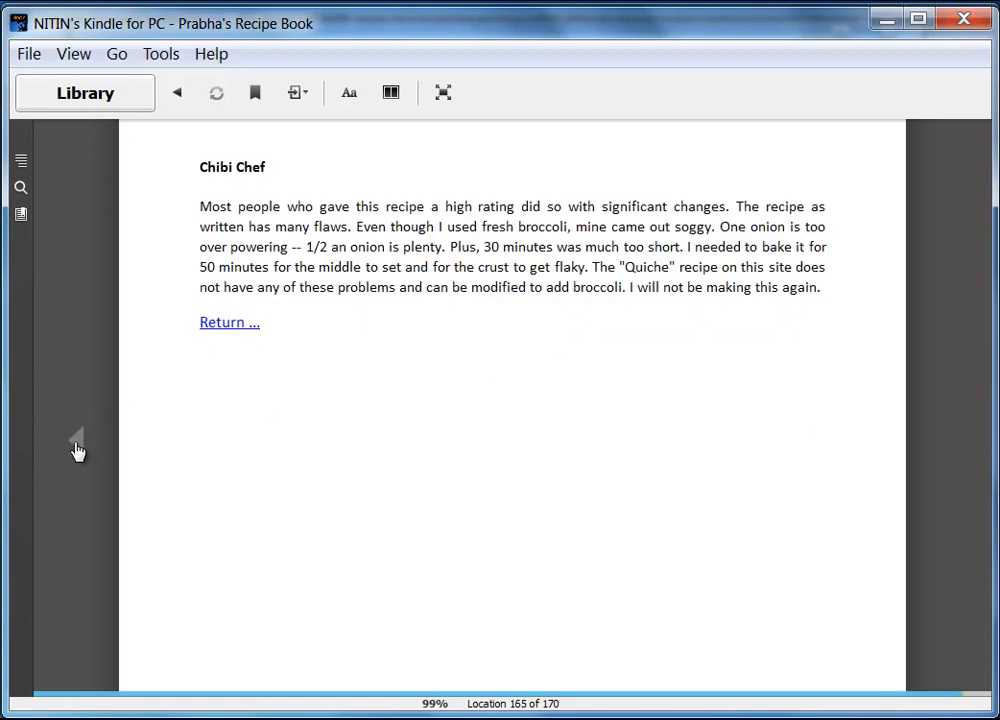
click(77, 452)
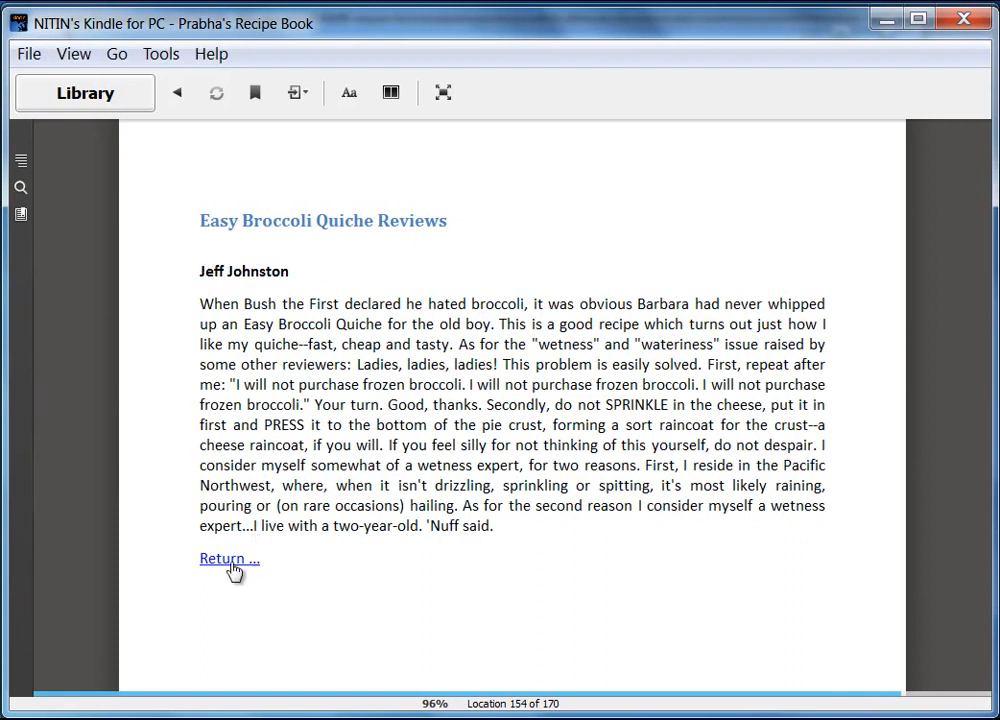
click(944, 446)
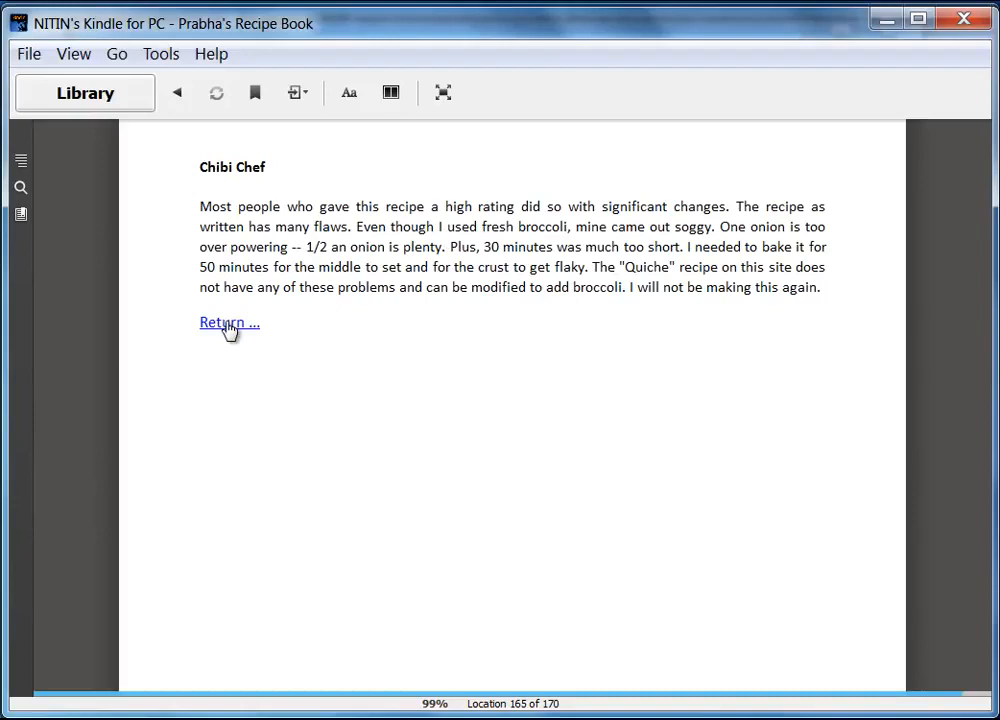
click(225, 323)
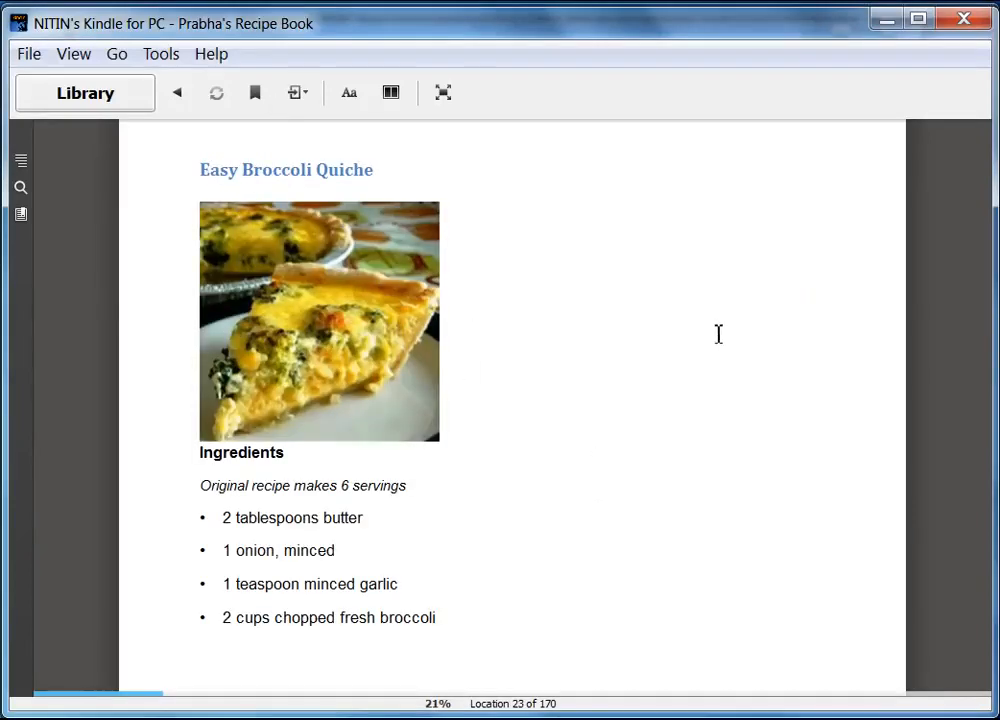
Page forward through the book to the Chicken Pot Pie IX recipe
mouse_move(933, 418)
click(947, 446)
click(947, 446)
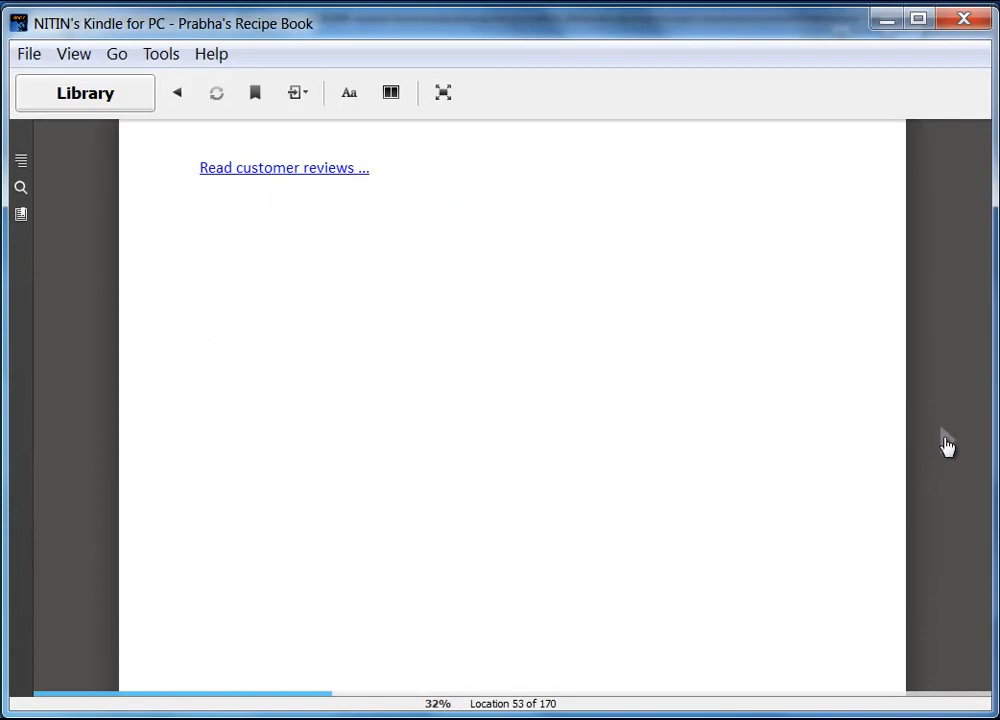
click(947, 446)
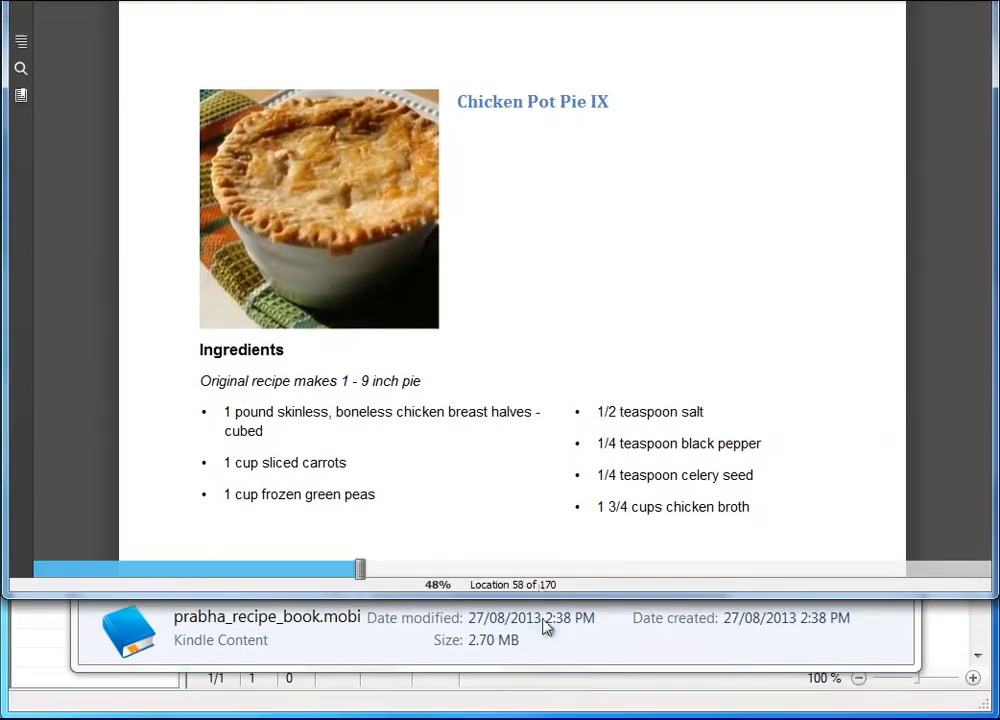
Enlarge the reader window and page on to the Extreme Chocolate Cake frosting and directions
drag(540, 597, 540, 719)
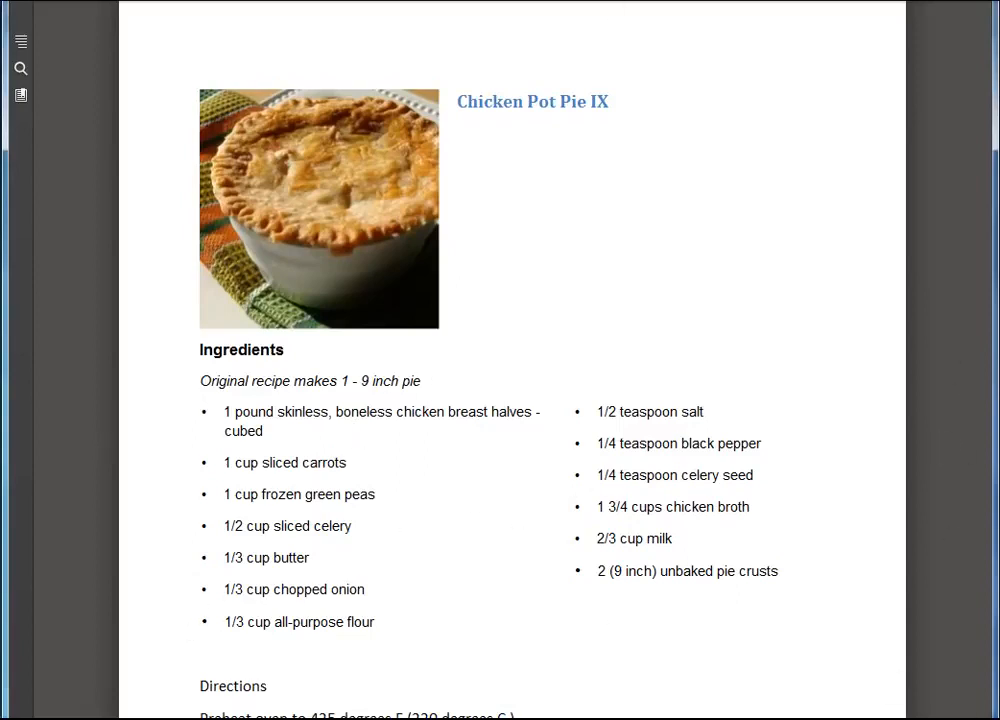
click(947, 453)
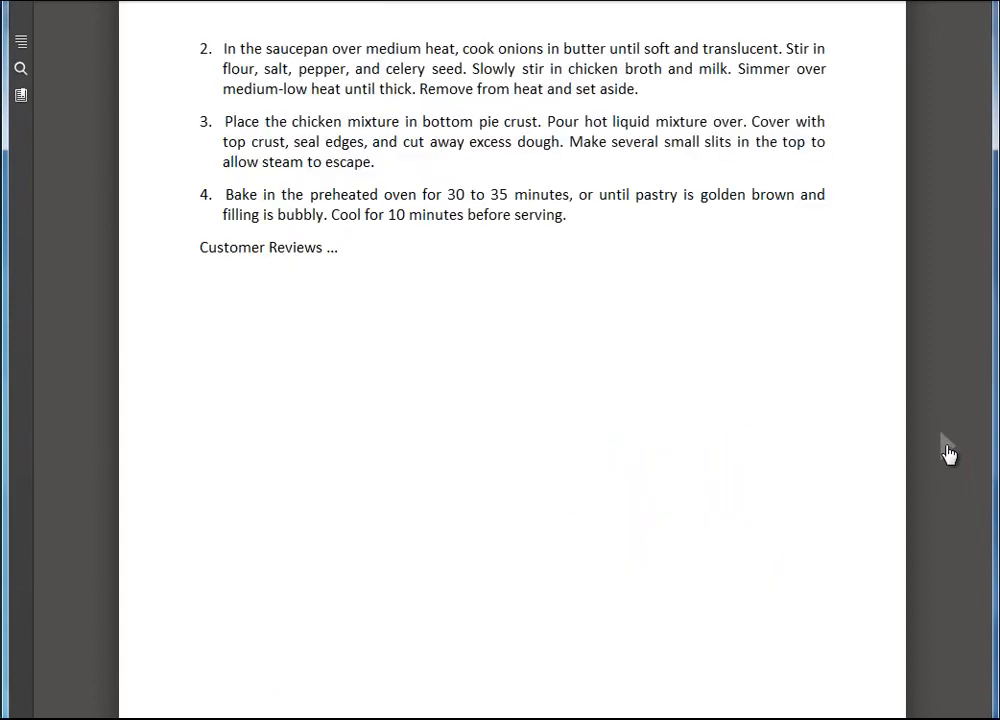
click(947, 453)
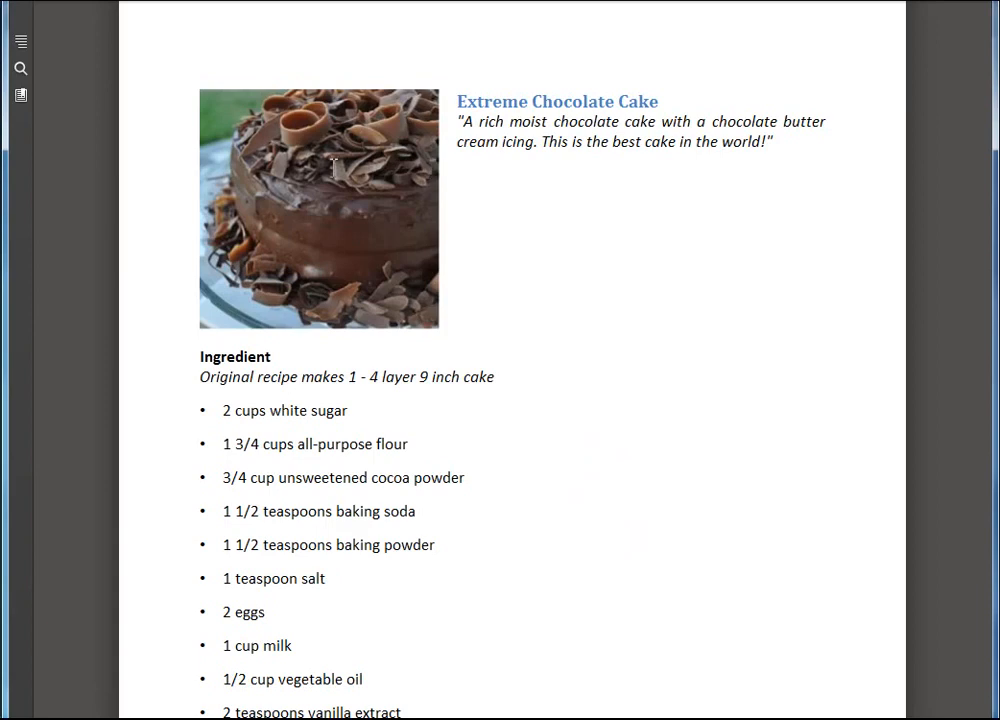
click(947, 453)
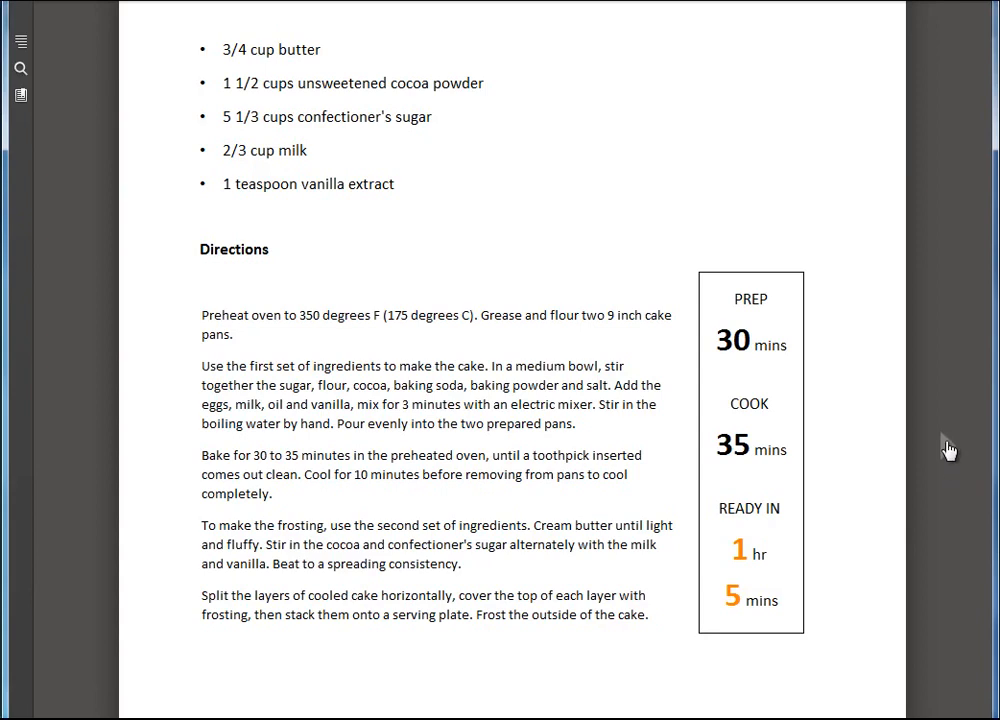
mouse_move(513, 5)
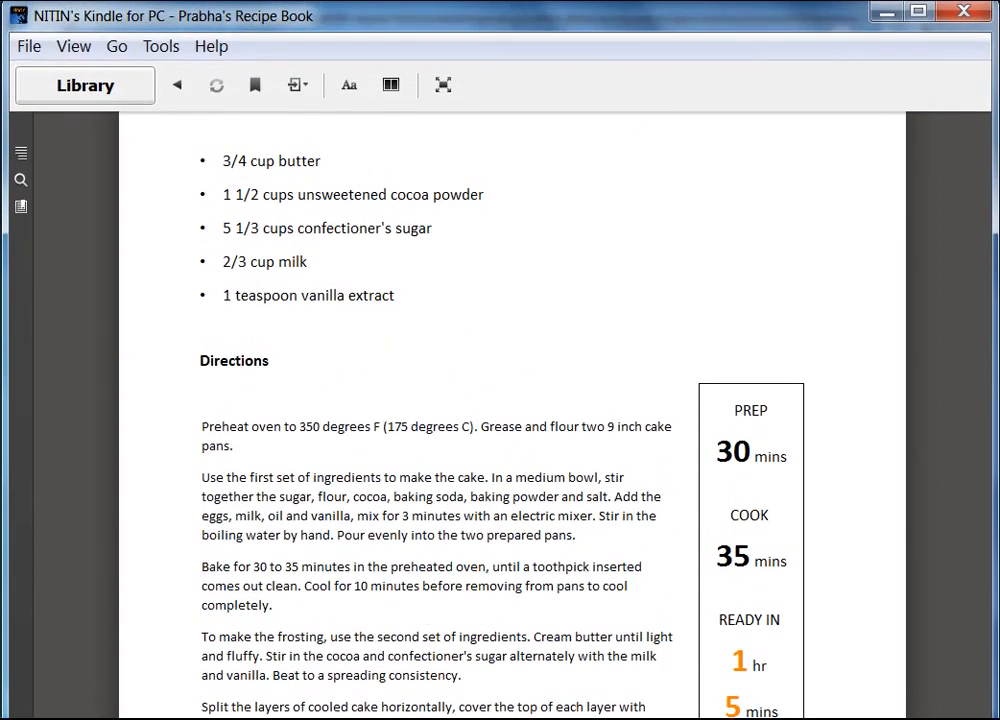
mouse_move(188, 697)
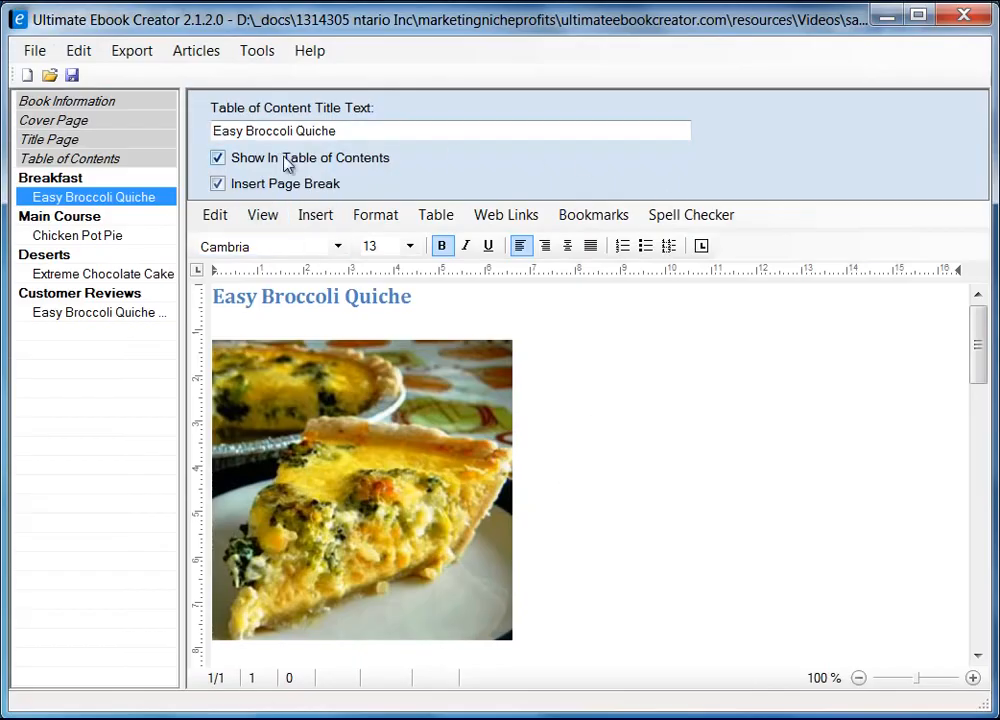
Open the Export menu to reveal the Generate Amazon Kindle option
click(137, 52)
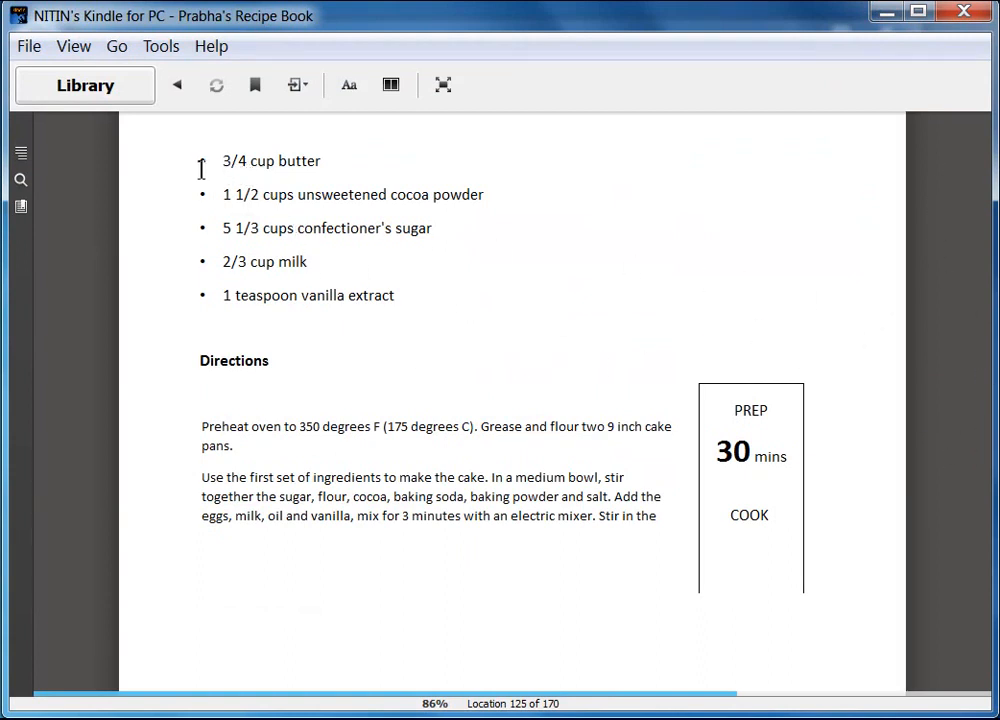
Scroll back from location 125 to the Chicken Pot Pie directions at location 71
scroll(340, 348, up, 3)
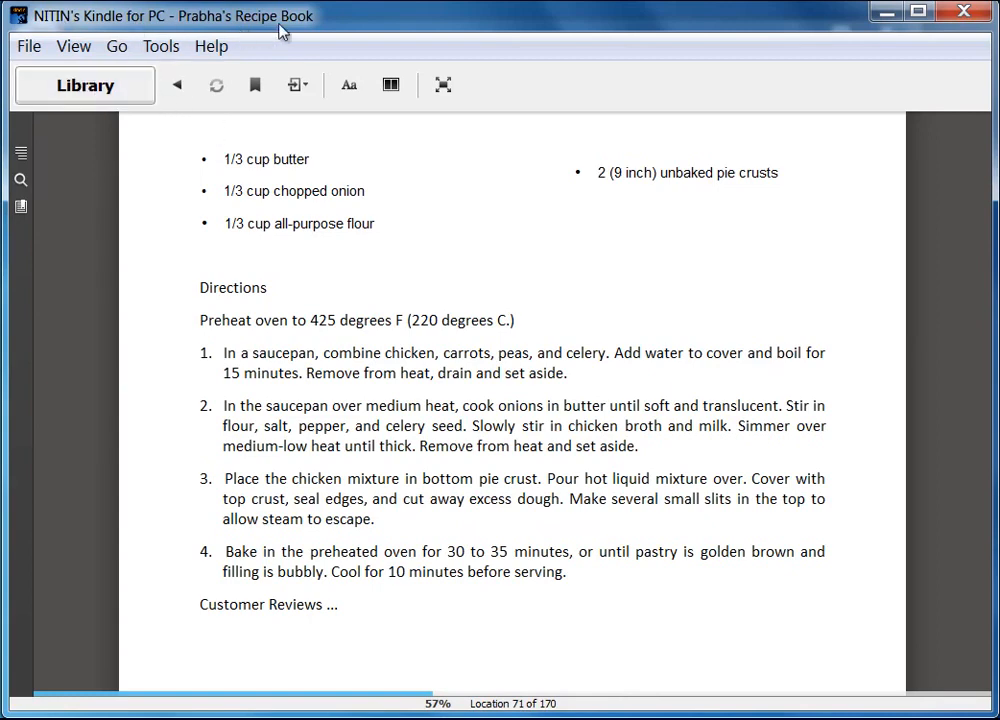
Return to the Library and permanently delete the recipe book with Delete This Book
click(108, 90)
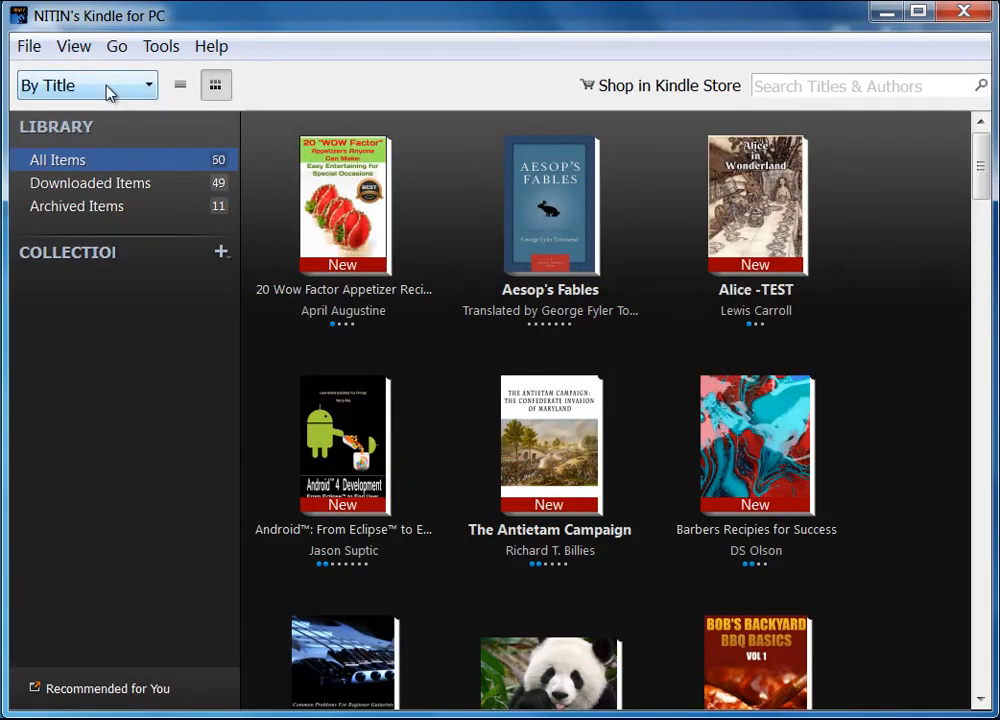
drag(982, 154, 975, 531)
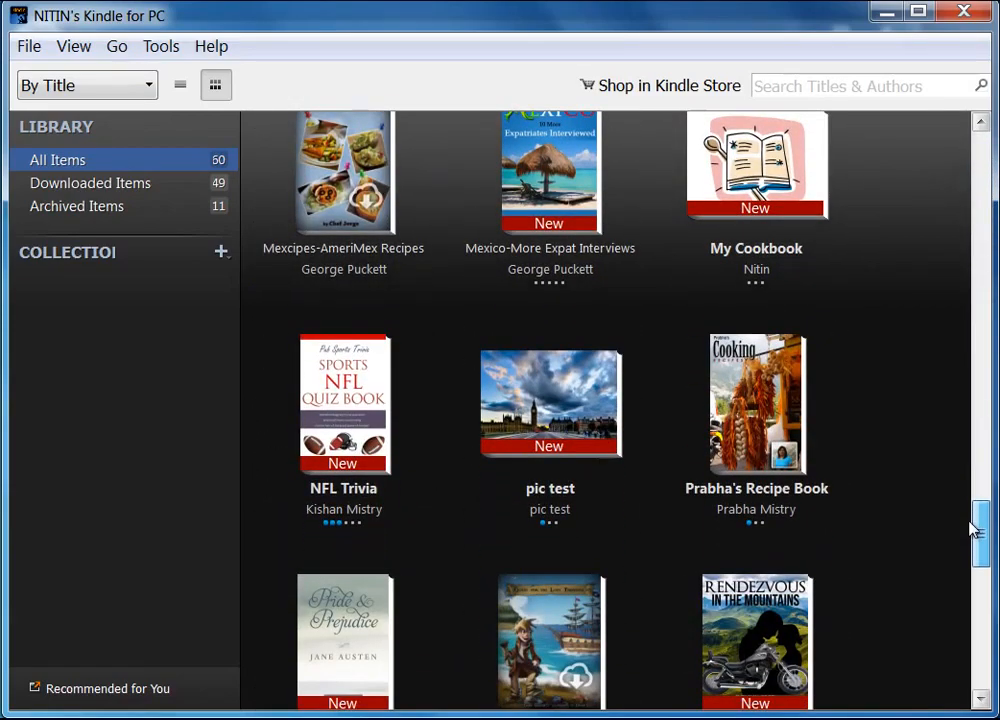
click(772, 405)
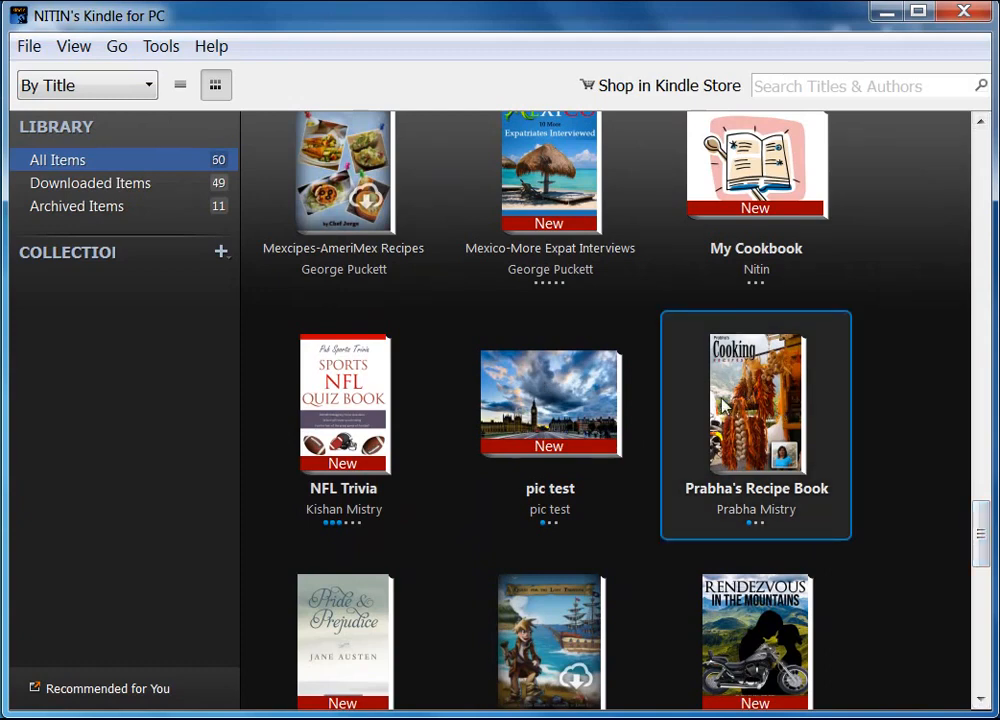
right_click(770, 407)
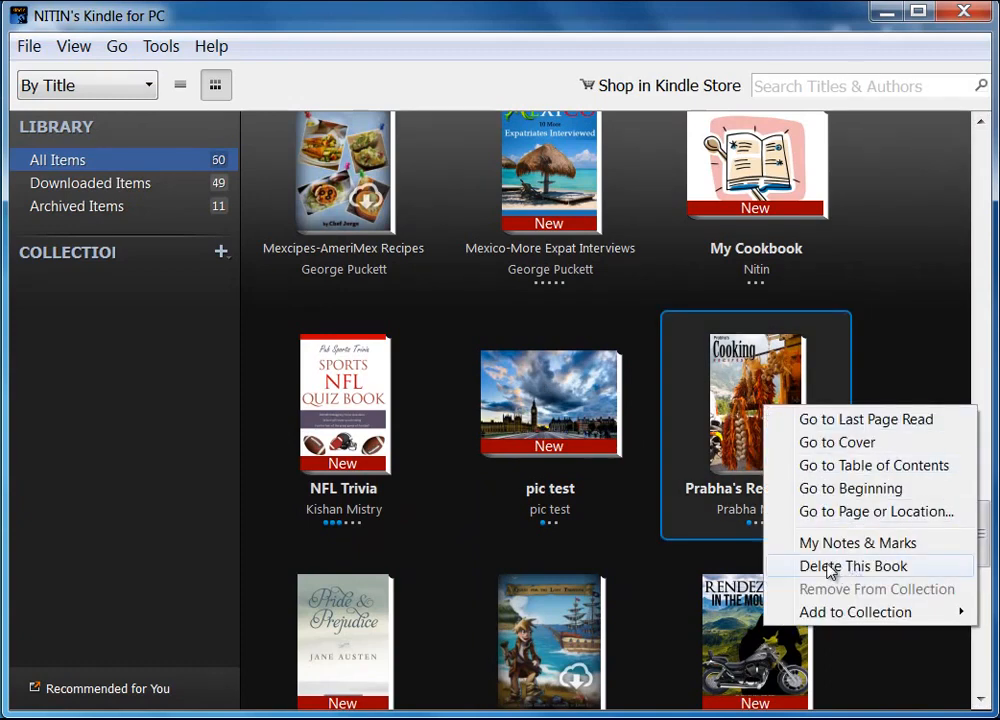
click(862, 567)
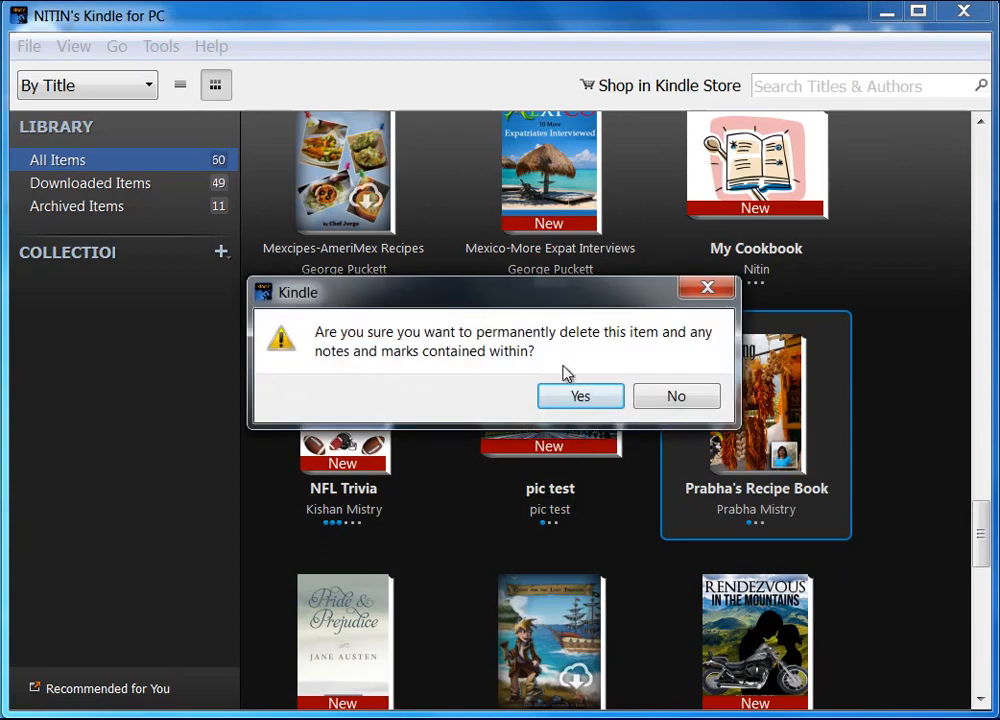
click(585, 399)
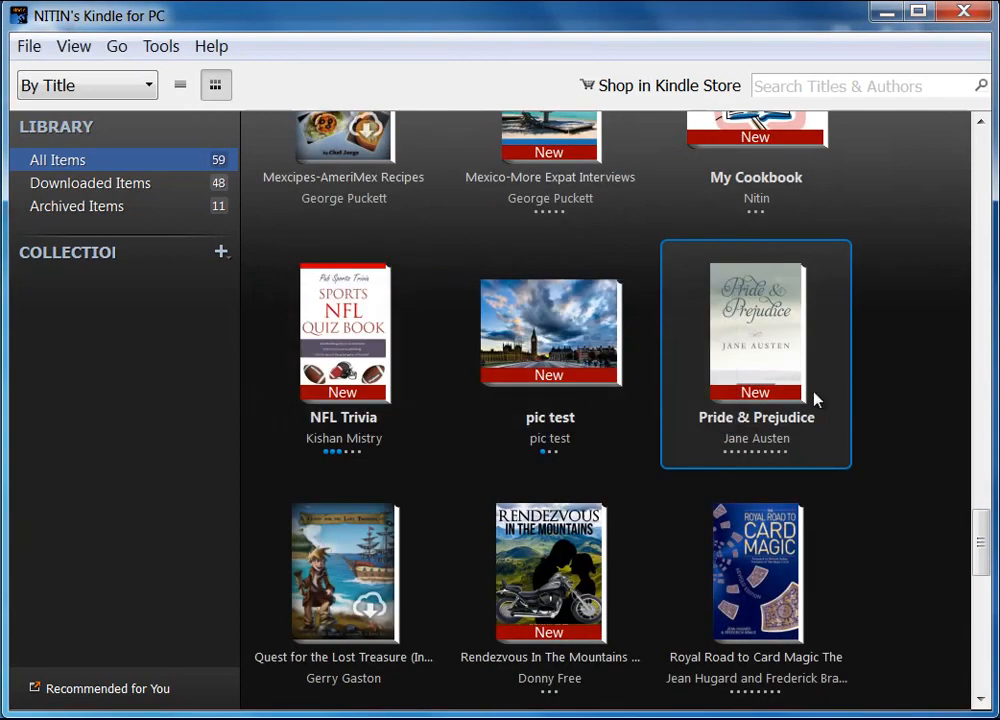
Select the pic test, NFL Trivia and Pride & Prejudice books in the library in turn
click(557, 345)
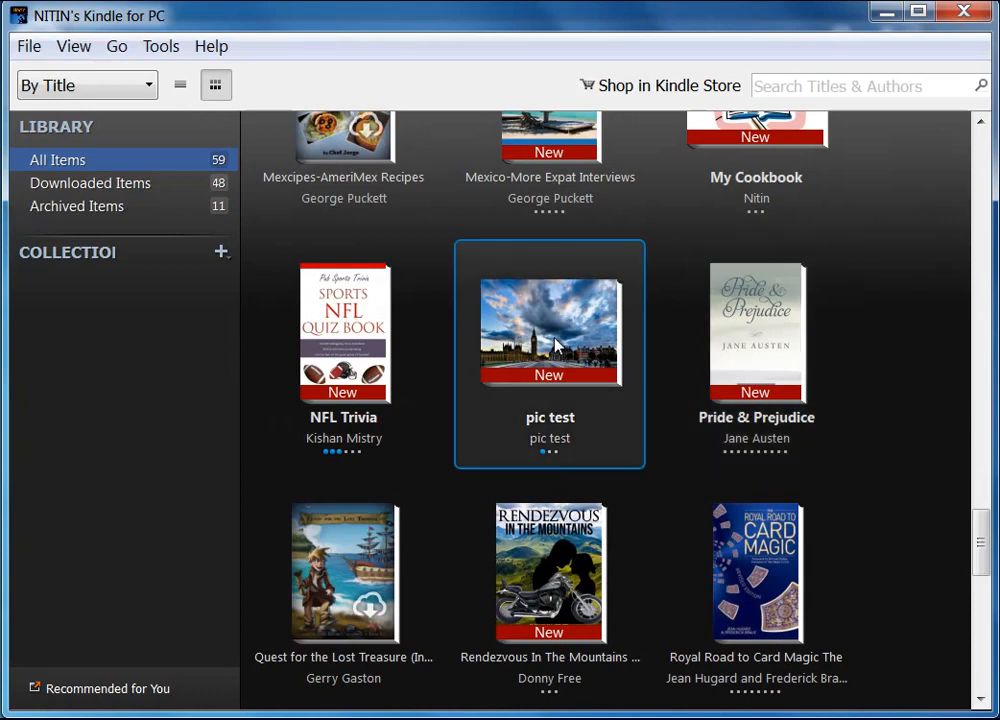
click(347, 350)
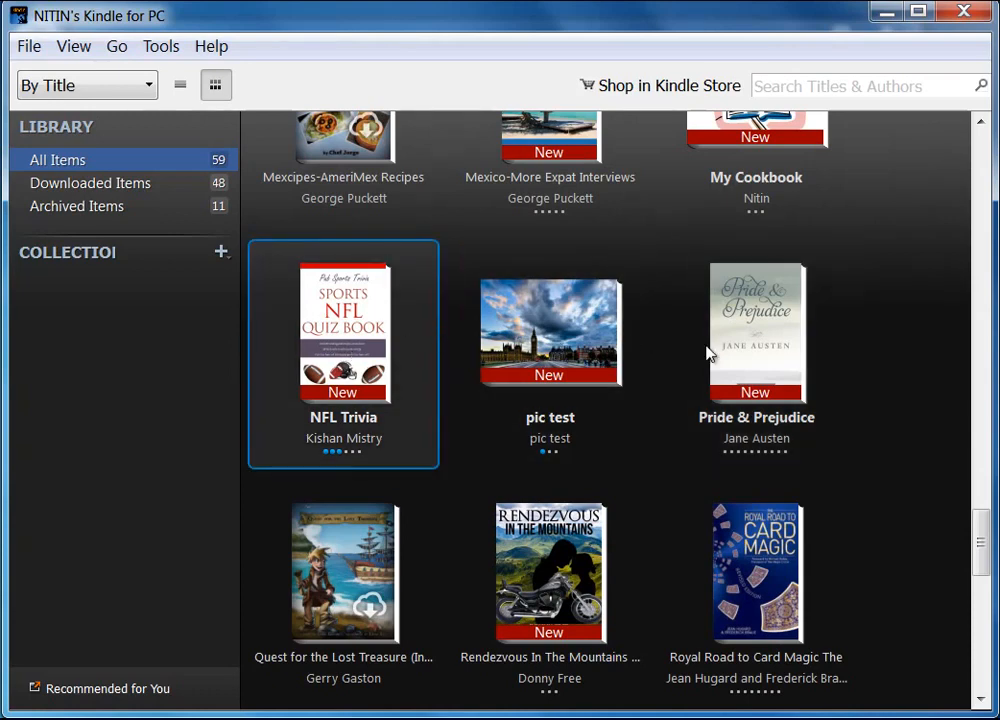
click(760, 341)
click(547, 345)
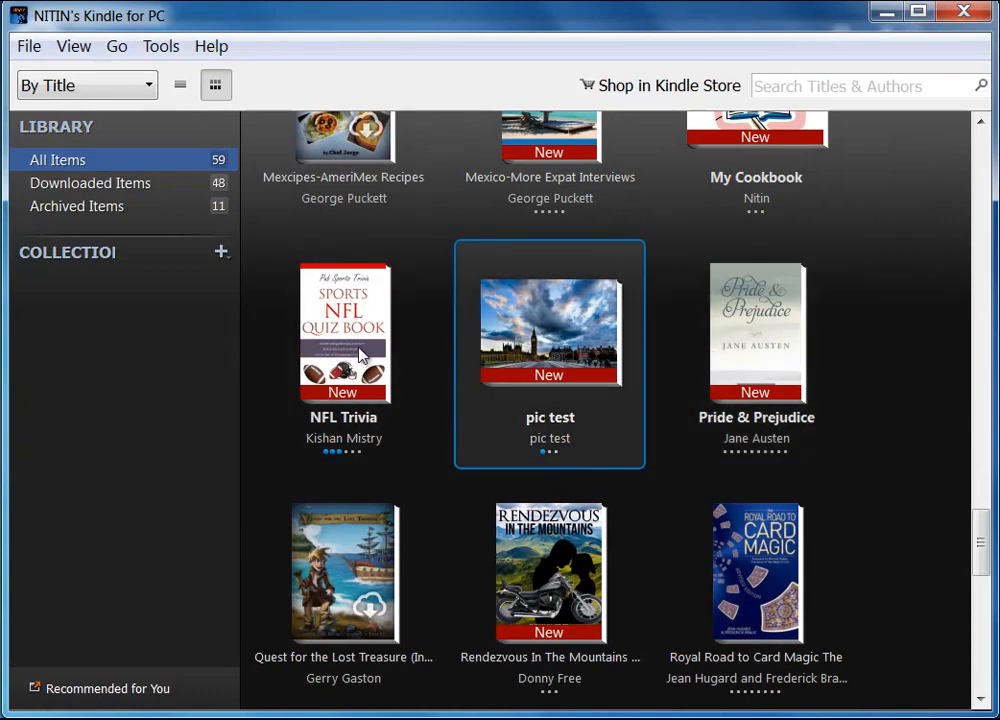
click(350, 345)
click(755, 362)
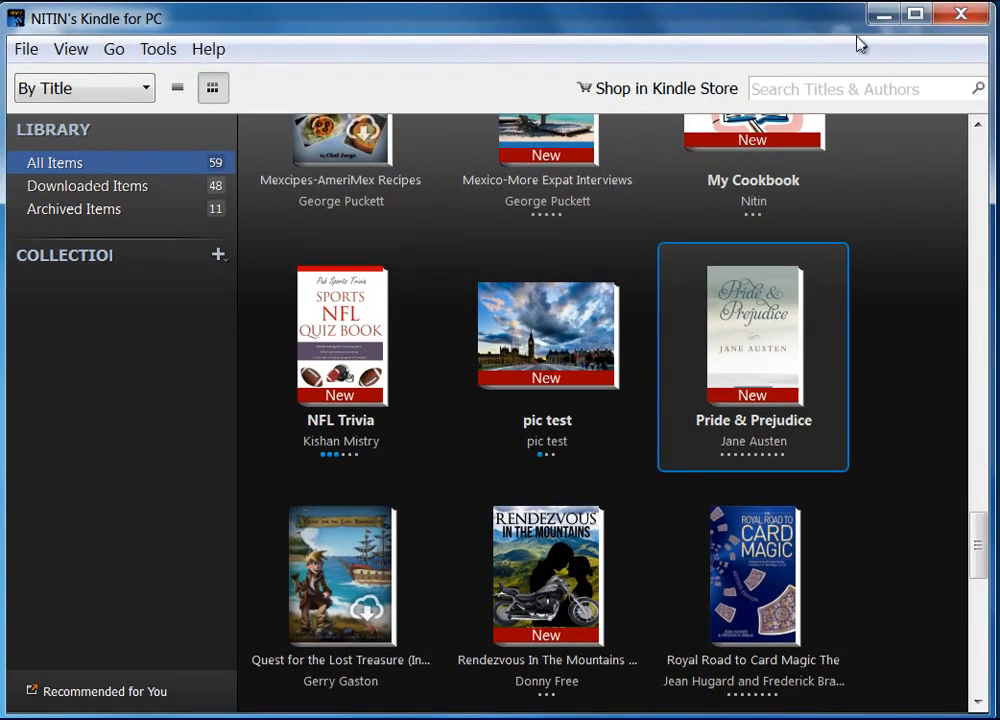
Close Kindle for PC and reopen prabha_recipe_book.mobi from the ebook material folder
click(962, 14)
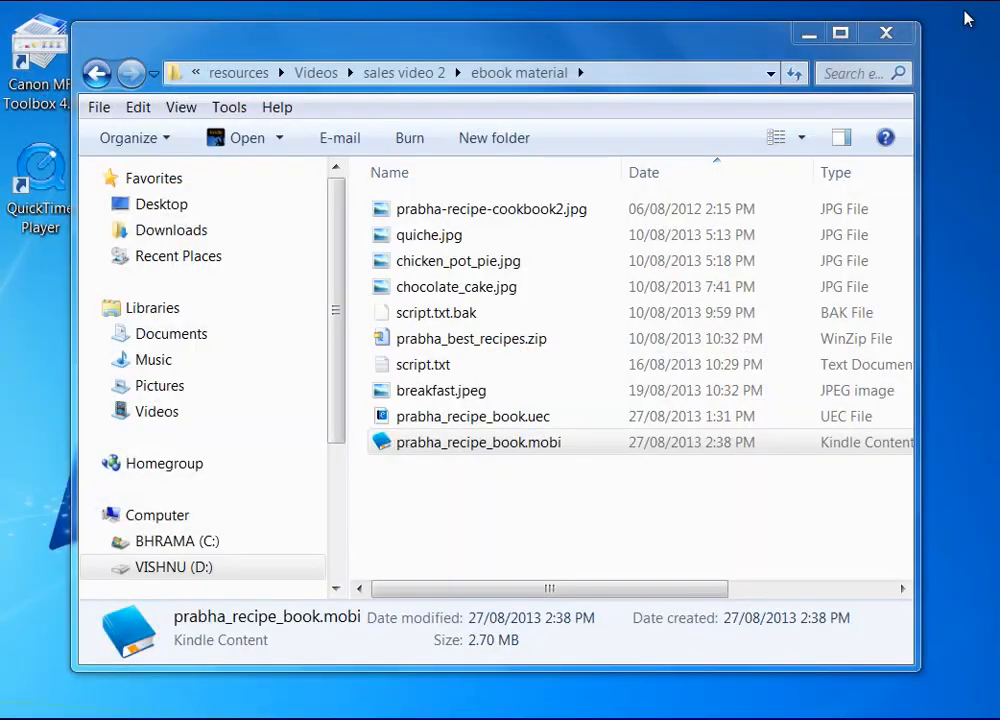
double_click(528, 444)
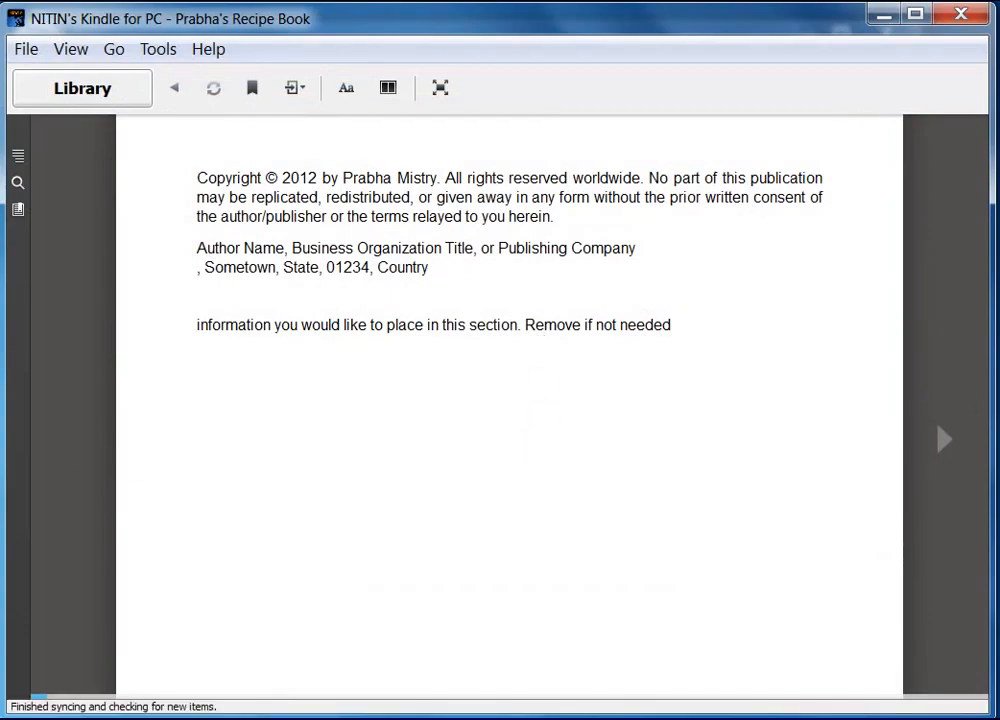
Check the Contents panel links to the Deserts section, the customer reviews and Chicken Pot Pie
click(945, 443)
click(945, 443)
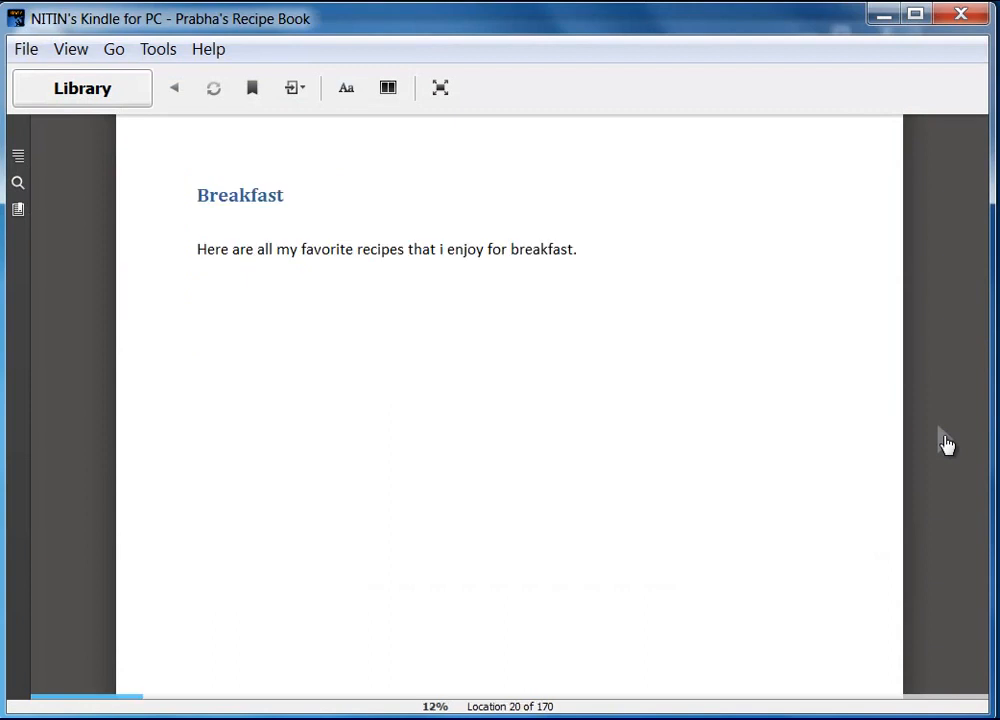
click(18, 158)
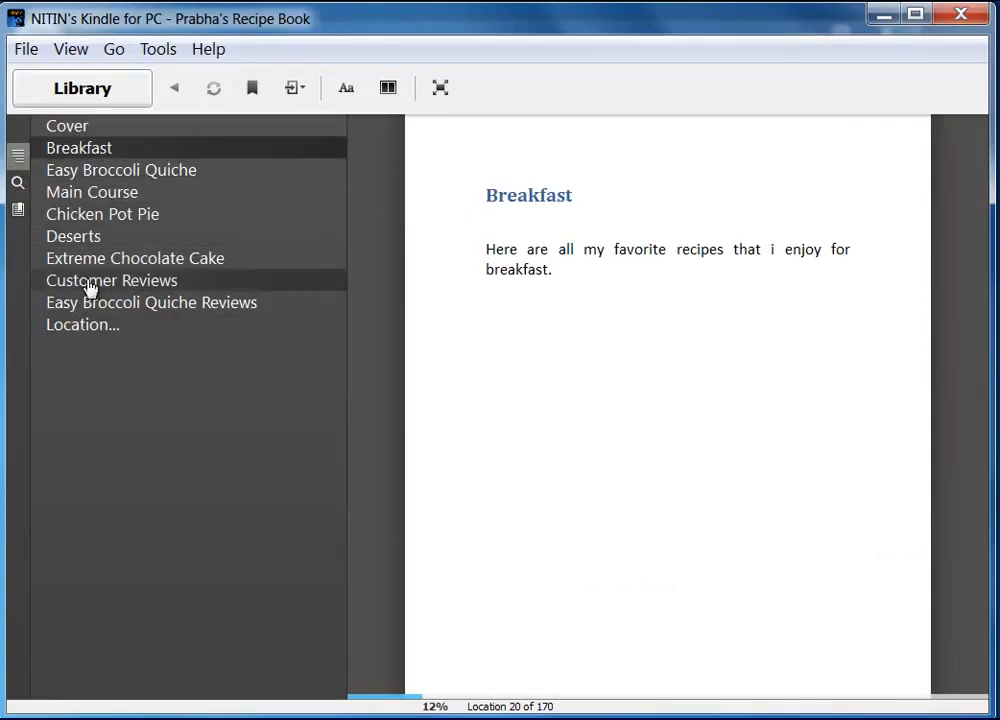
click(79, 244)
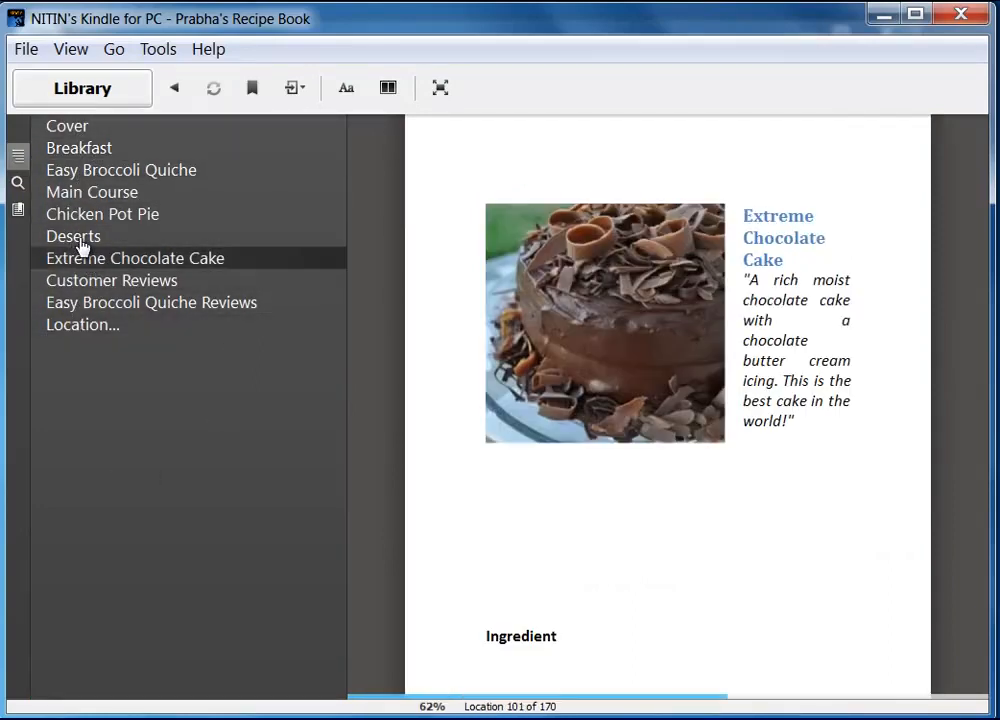
click(72, 308)
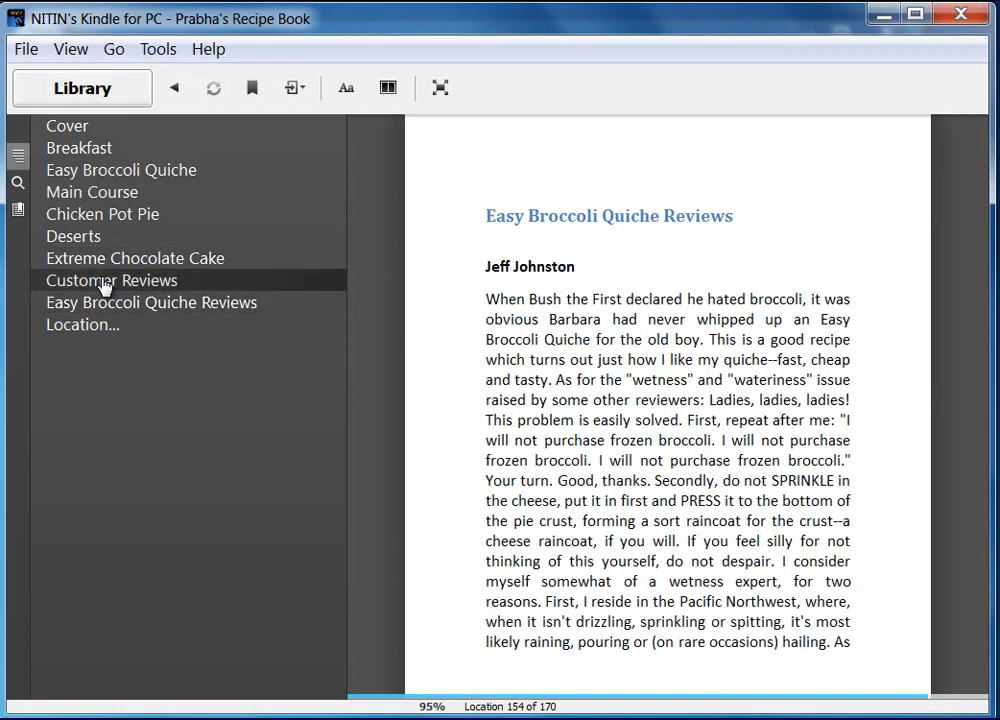
click(105, 213)
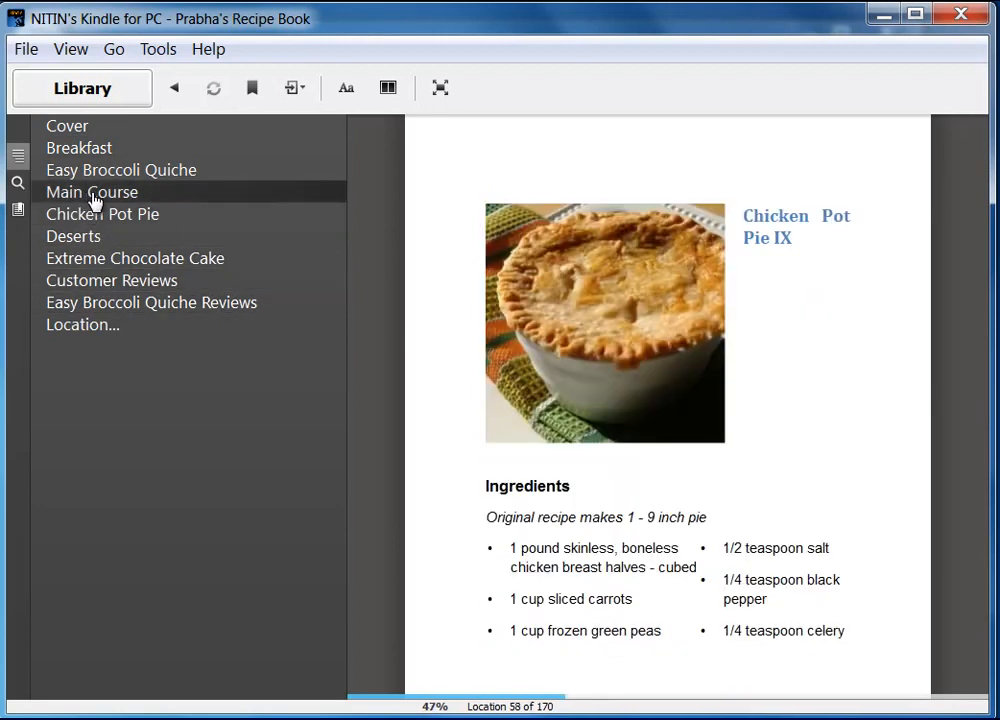
click(17, 163)
Page back to the Table of Contents and follow its Extreme Chocolate Cake link
click(942, 450)
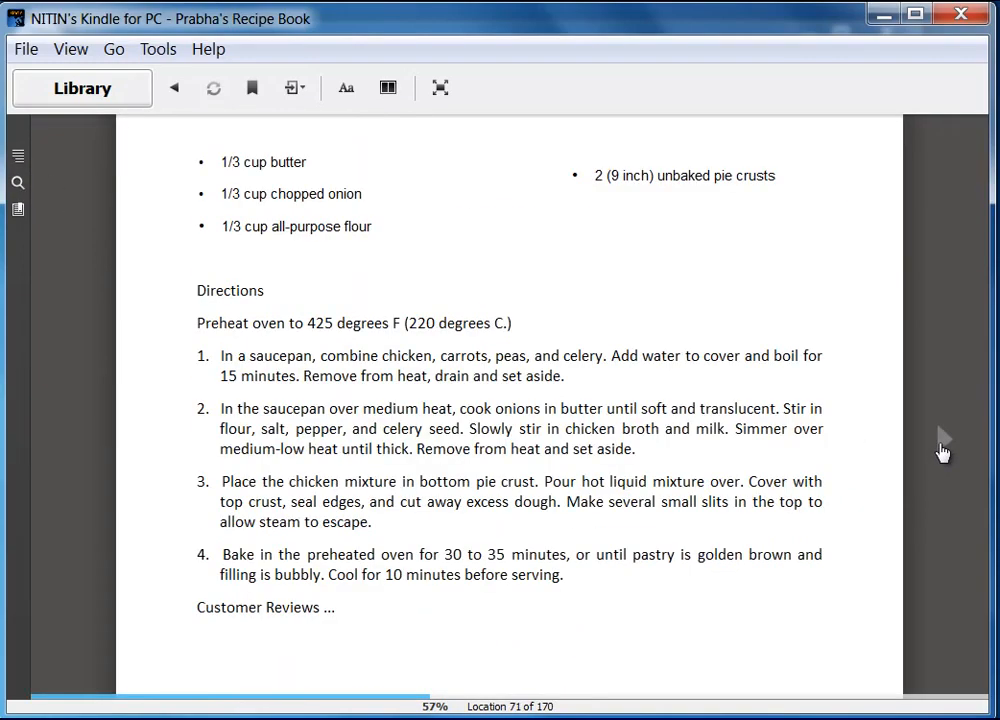
click(942, 450)
click(72, 450)
click(72, 450)
click(72, 450)
click(72, 450)
click(72, 450)
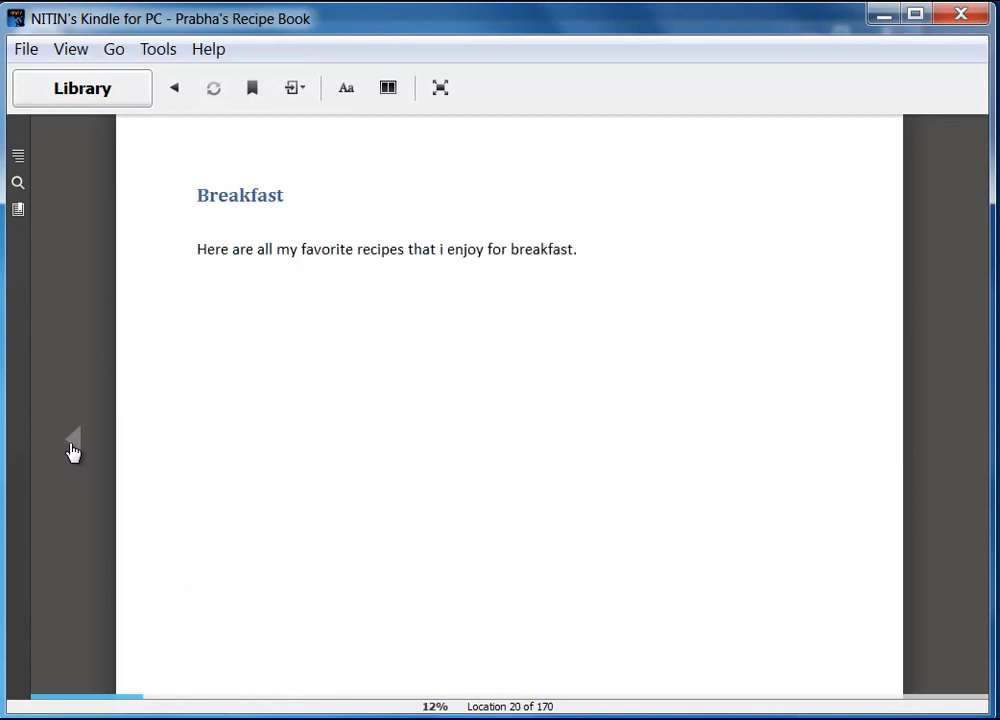
click(72, 450)
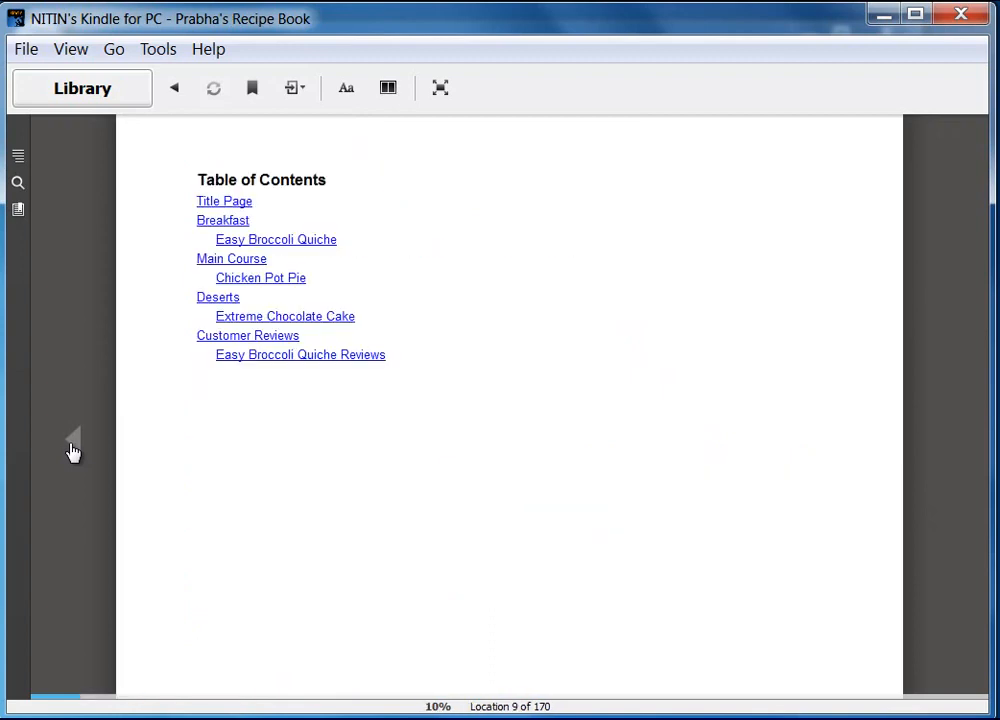
click(266, 322)
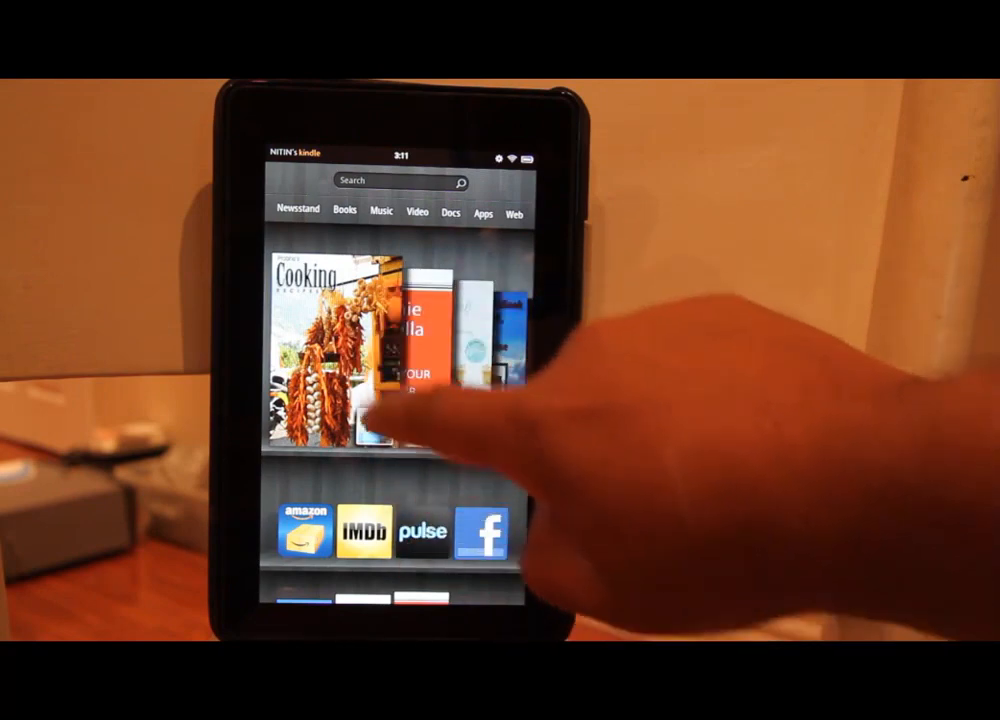
Open the Cooking ebook, jump from its Table of Contents to Easy Broccoli Quiche, and view its reviews
click(325, 365)
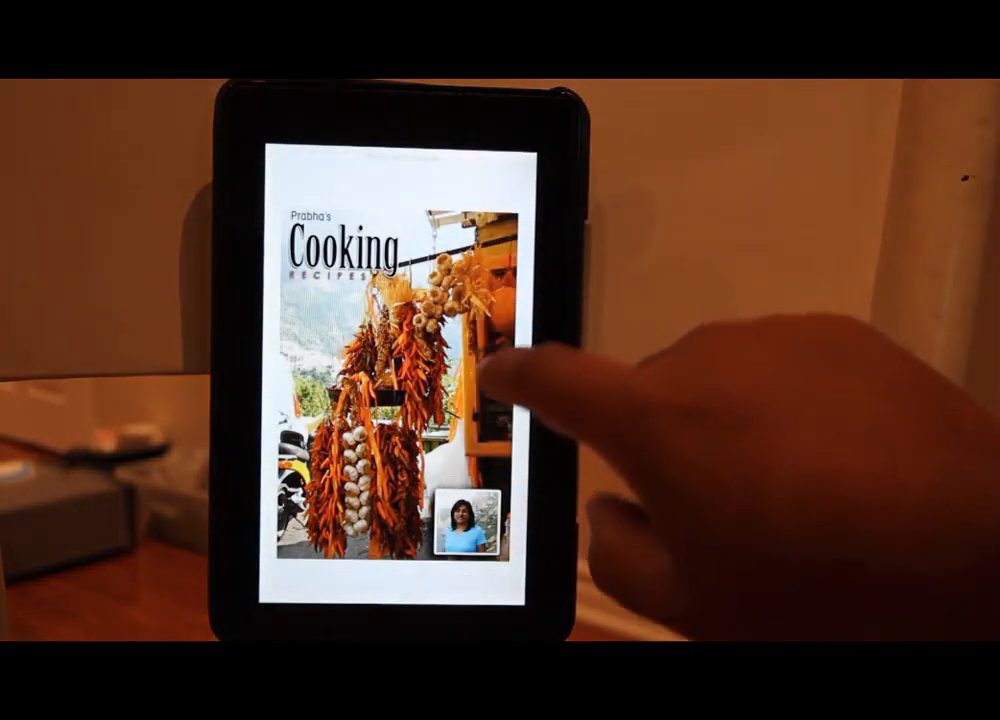
click(462, 372)
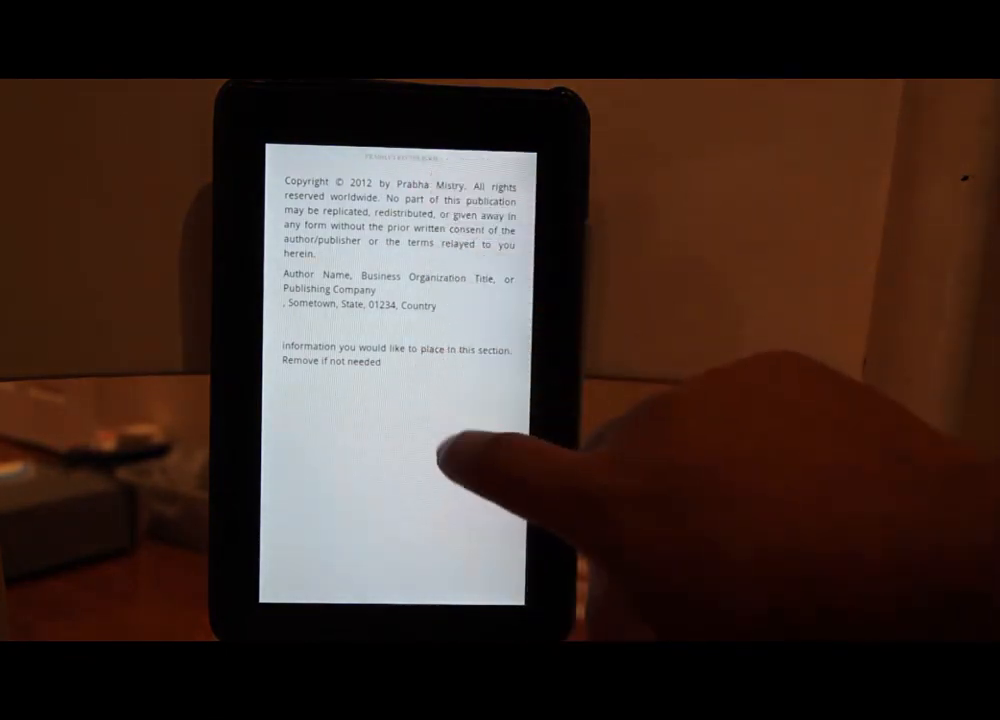
click(458, 398)
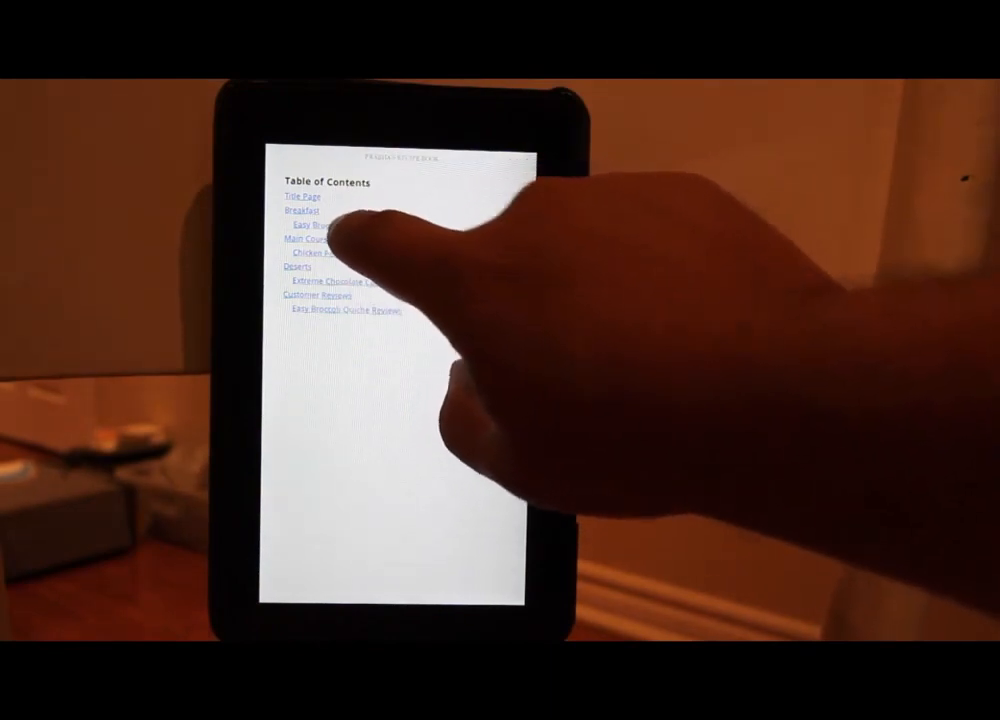
click(318, 225)
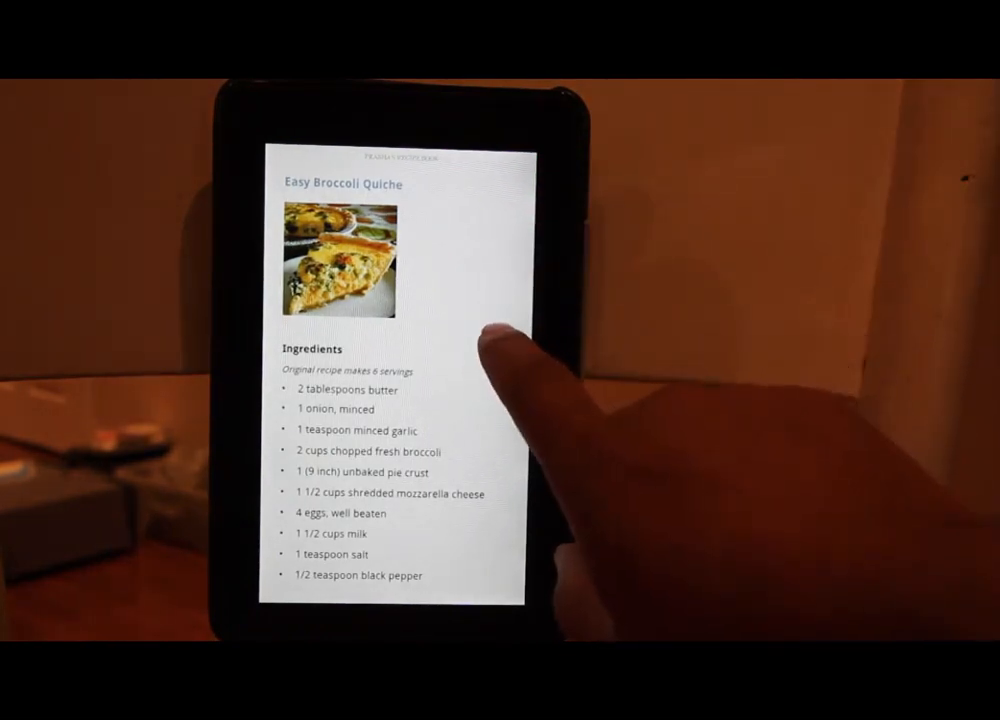
scroll(435, 345, down, 10)
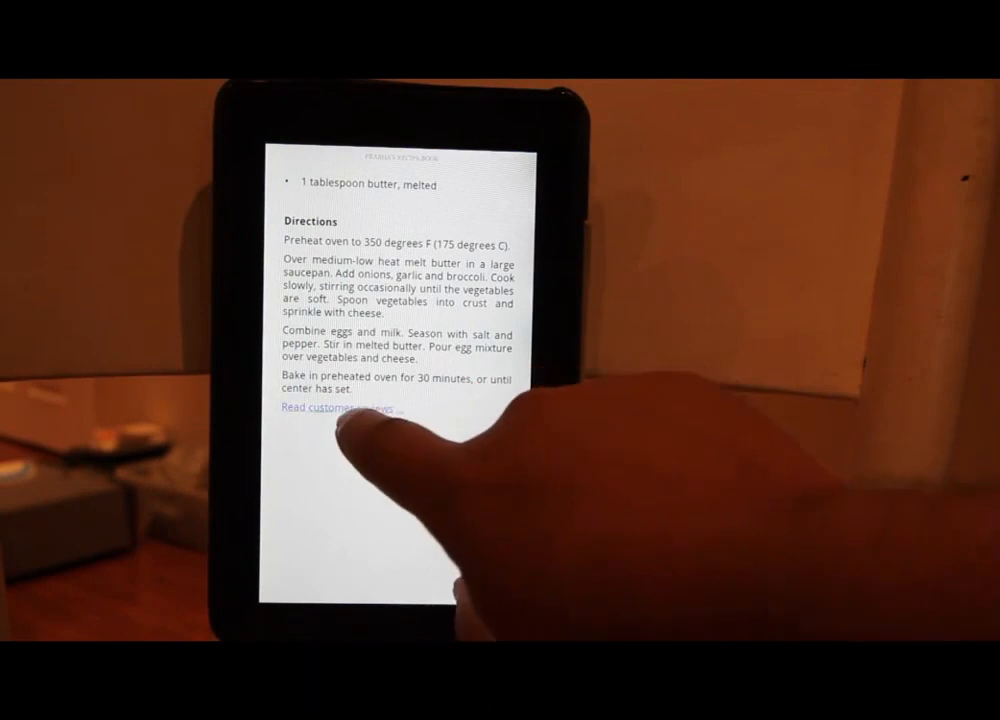
click(340, 407)
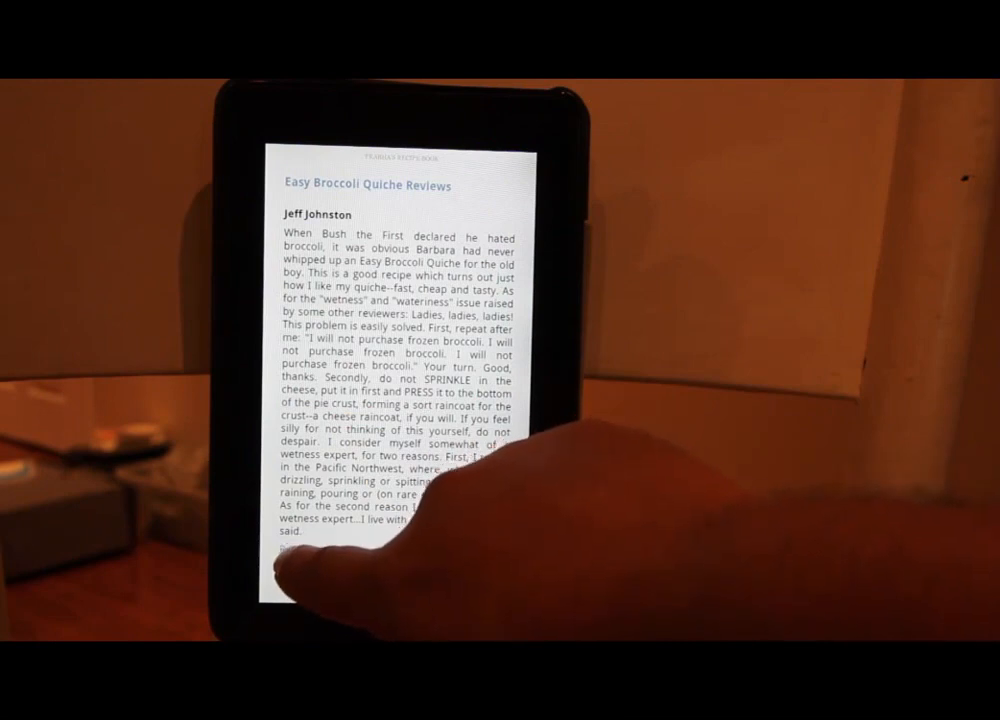
click(290, 548)
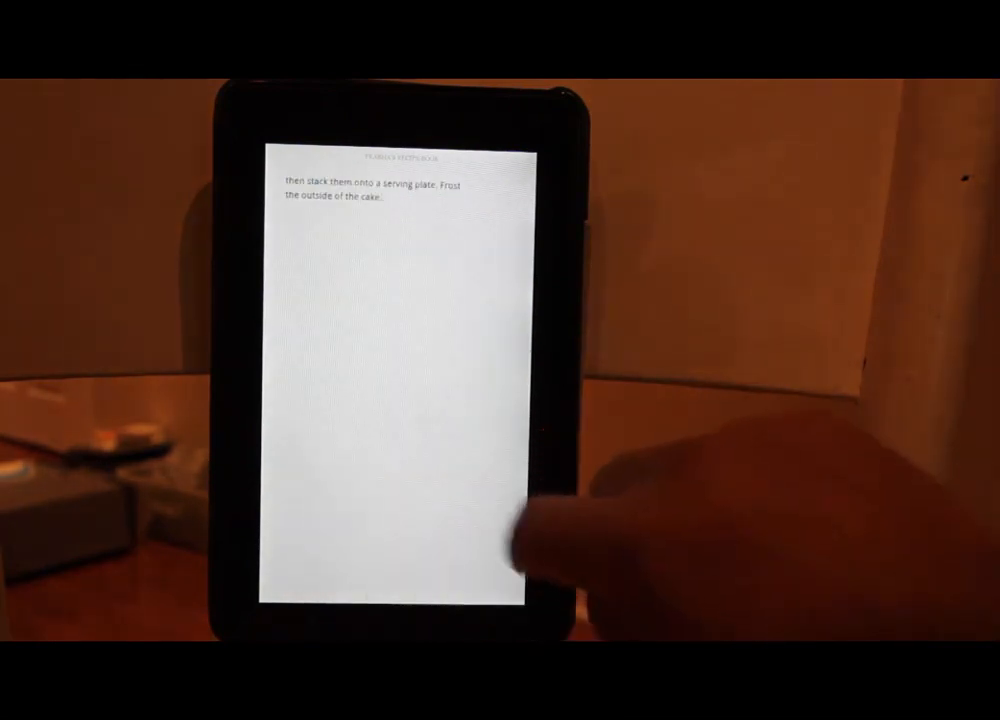
Page back to the quiche directions, then open and leave the quiche's reviews again
drag(384, 378, 470, 385)
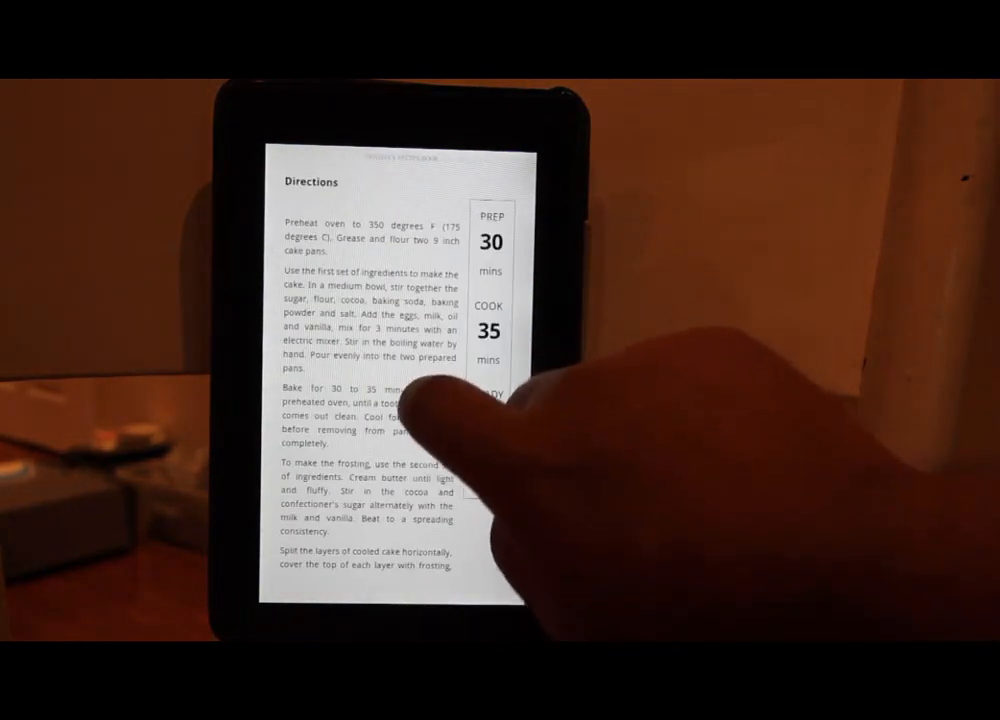
drag(340, 378, 437, 362)
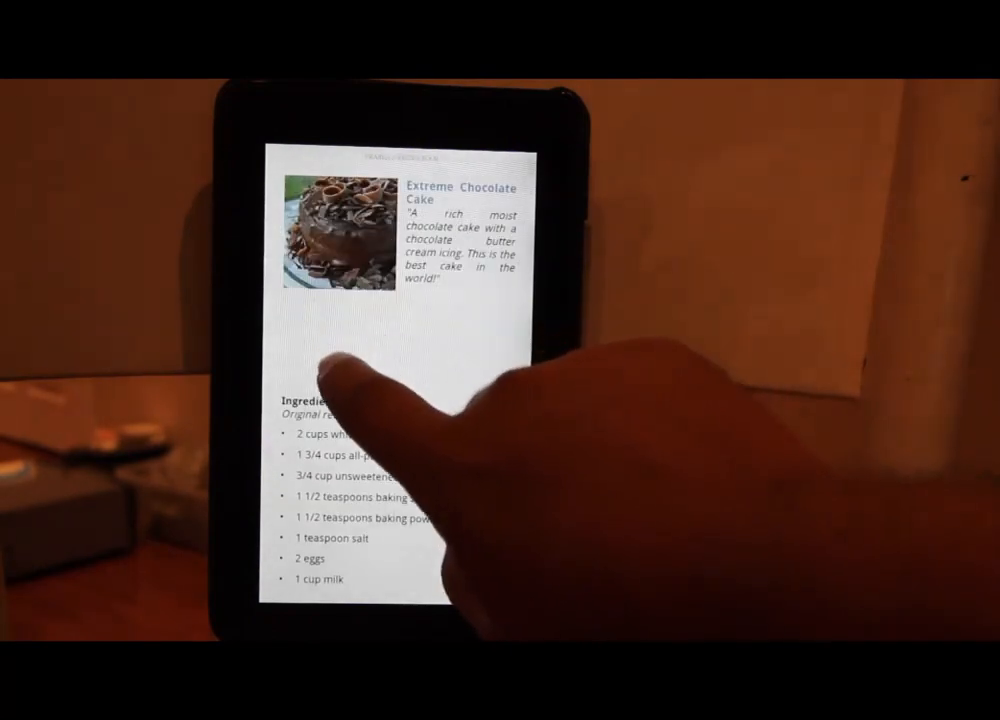
drag(337, 368, 437, 352)
drag(301, 435, 458, 413)
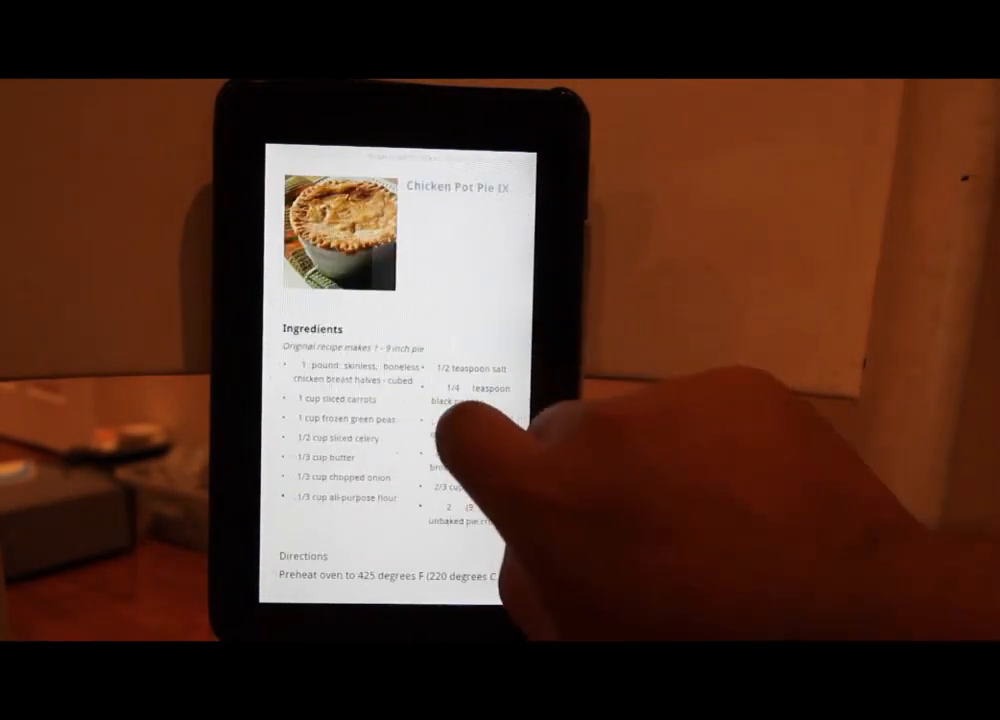
drag(335, 424, 420, 408)
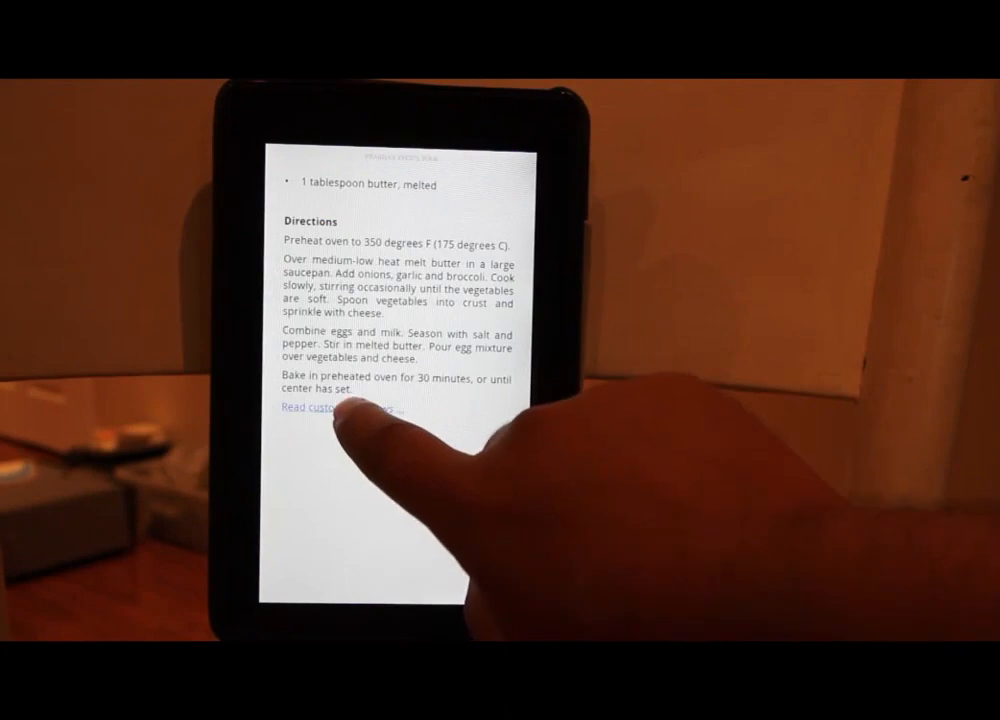
click(335, 408)
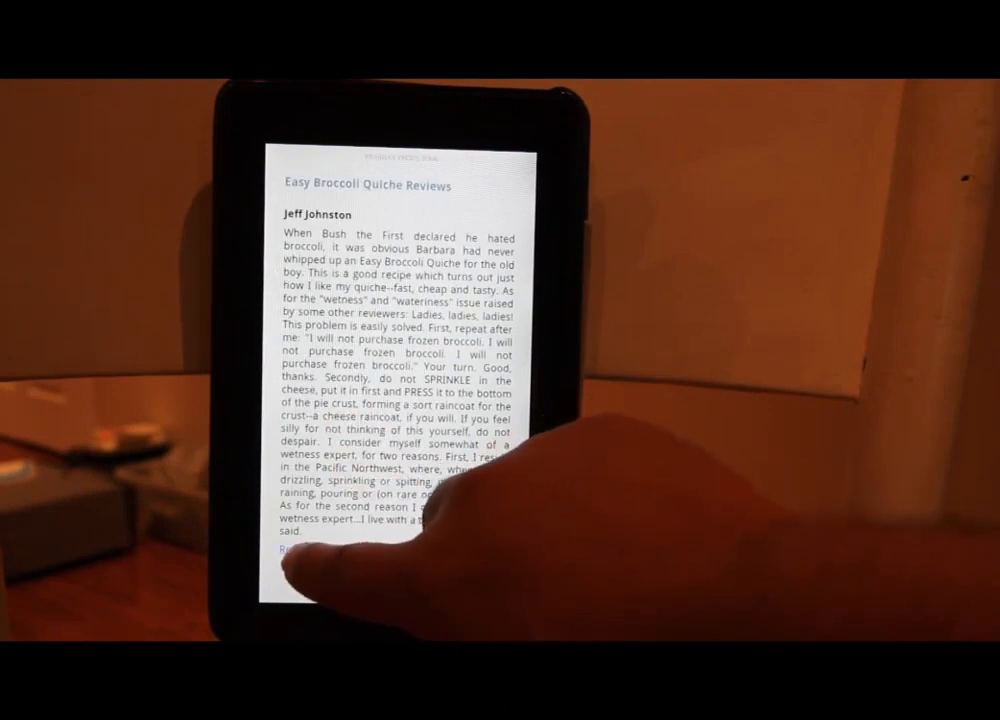
click(290, 550)
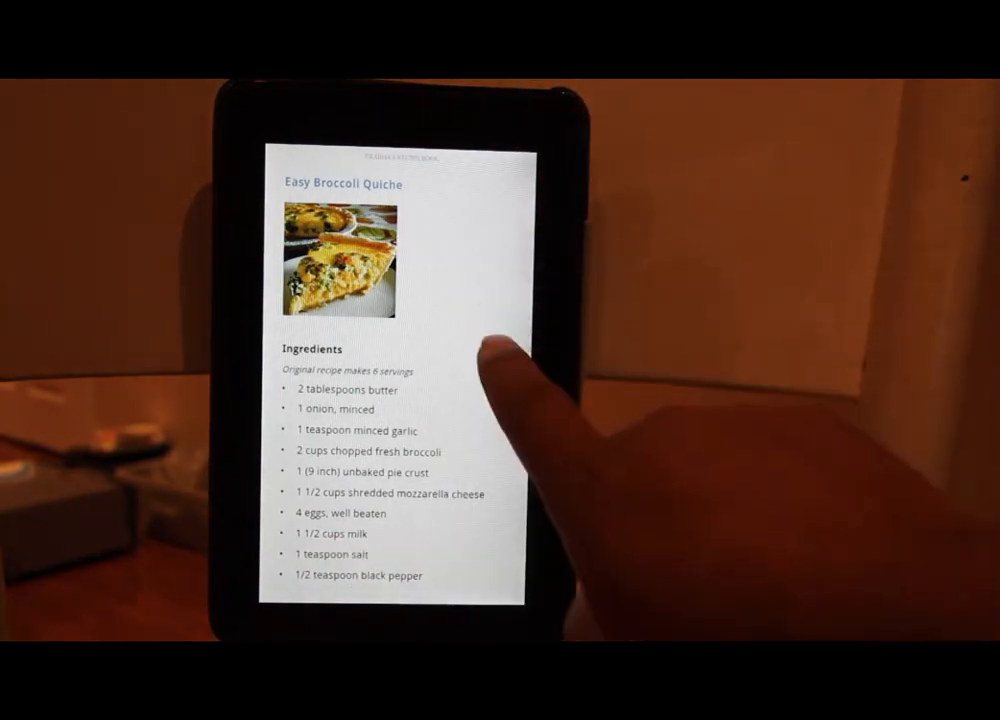
Turn to the Chicken Pot Pie IX recipe and bring up the reading controls at location 58 of 170
drag(487, 301, 375, 339)
drag(485, 415, 446, 458)
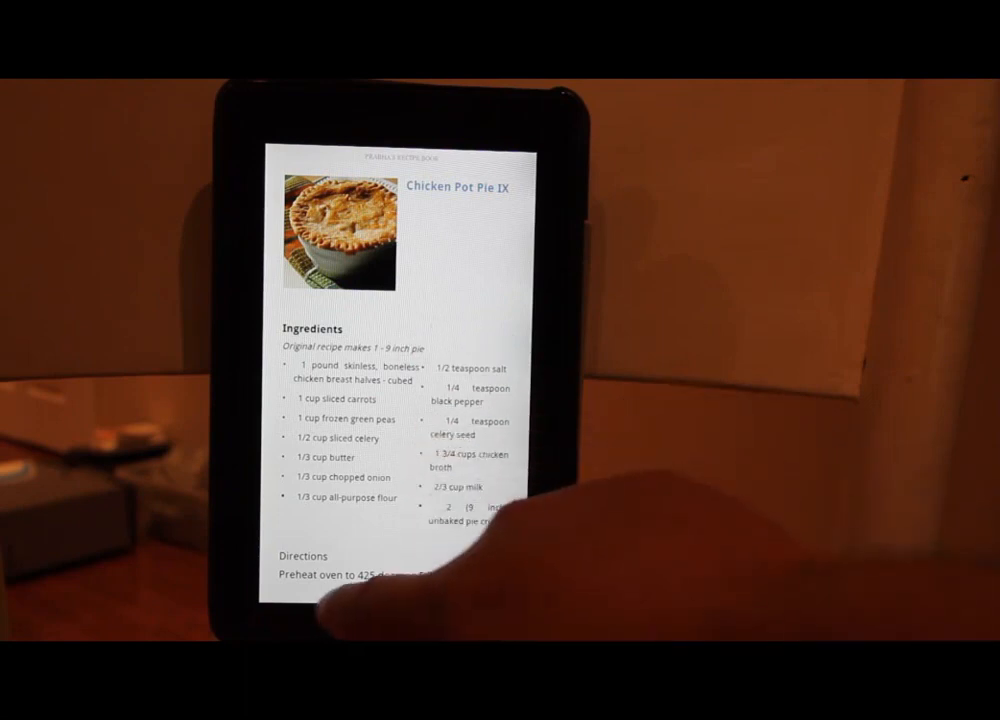
scroll(390, 450, down, 5)
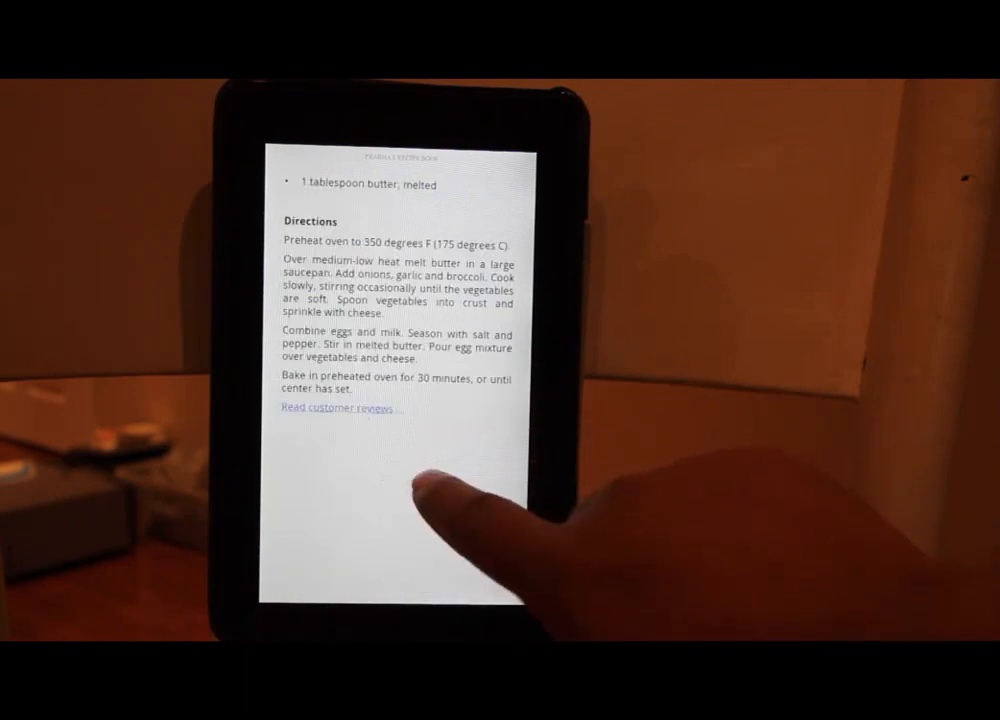
drag(430, 485, 300, 490)
click(390, 535)
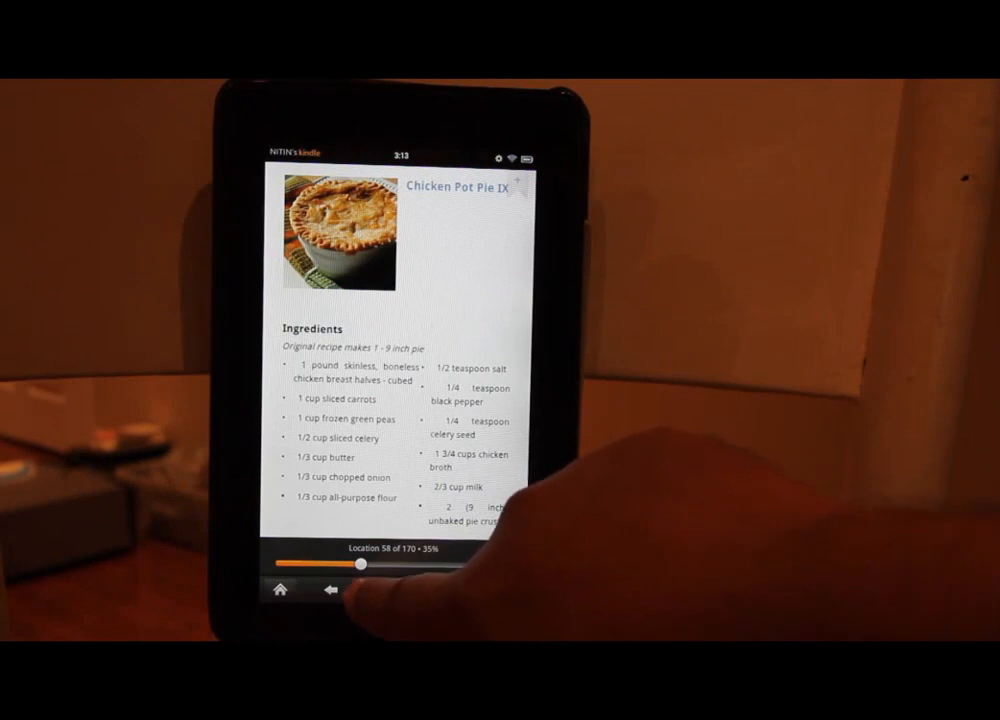
Set the reading font to the smallest size and return to the Chicken Pot Pie IX page
click(362, 590)
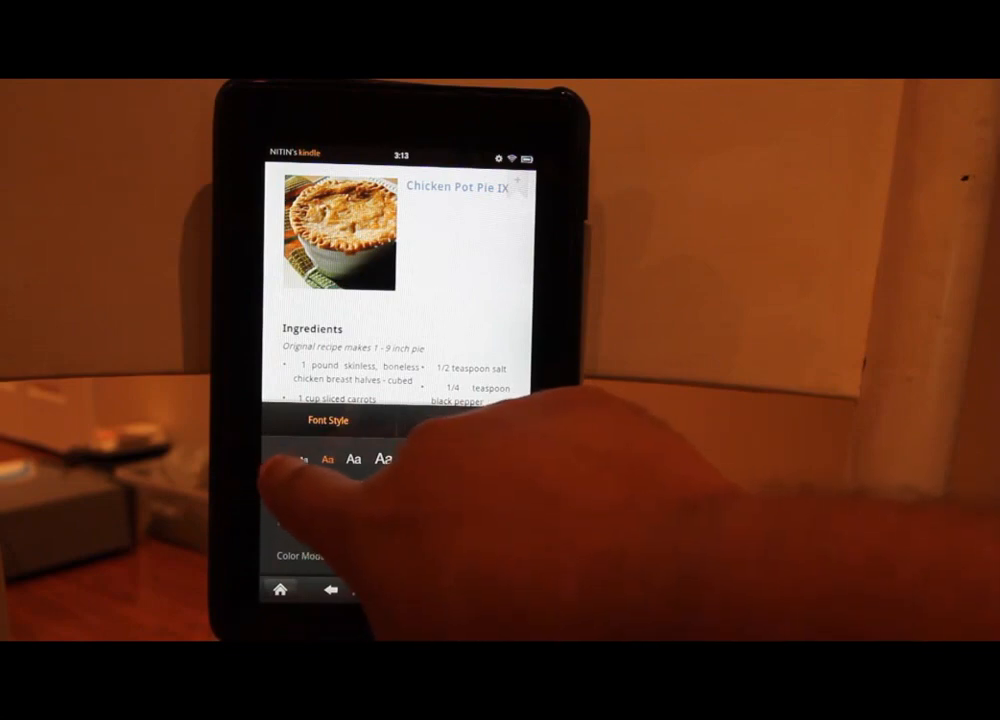
click(283, 459)
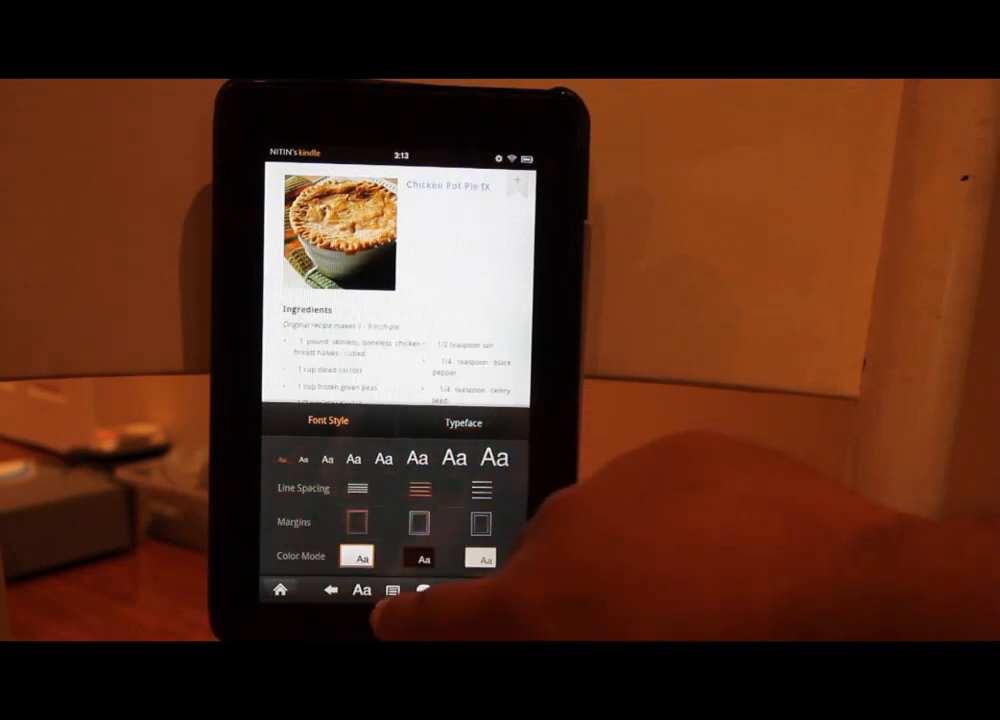
click(455, 285)
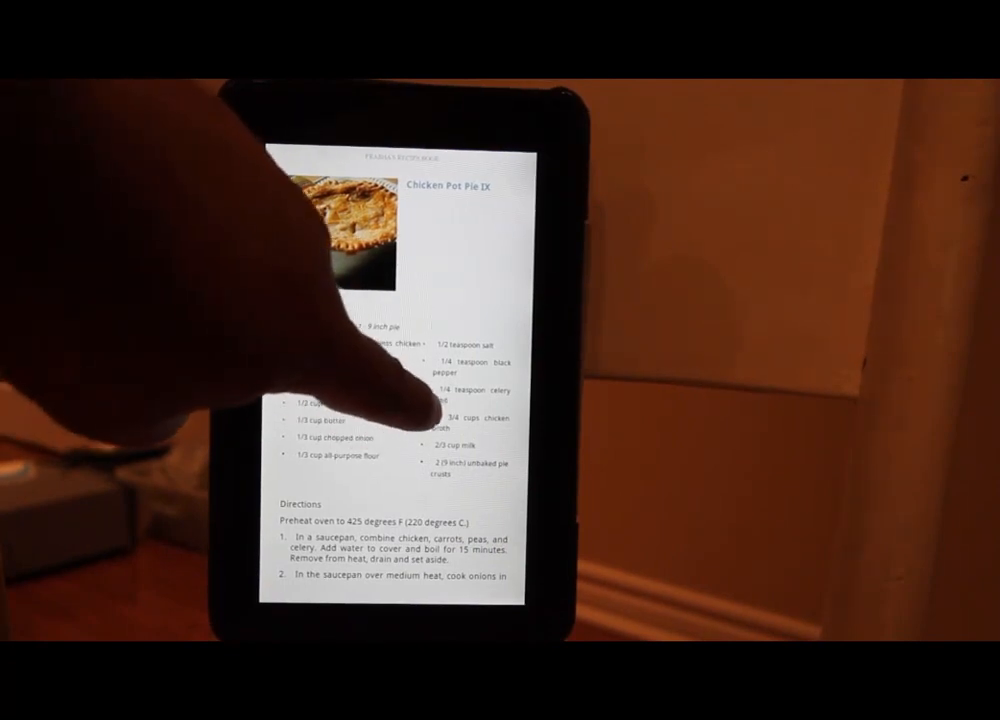
Page to the Extreme Chocolate Cake directions (prep 30, cook 35 mins) and show the reading toolbar
drag(440, 405, 250, 385)
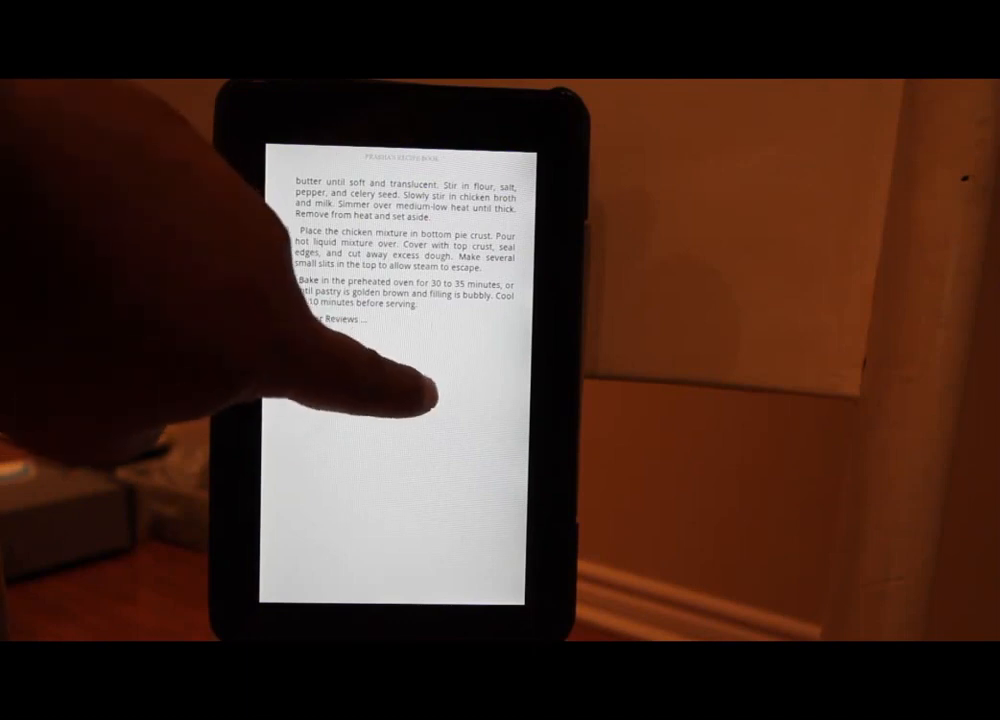
drag(432, 393, 312, 357)
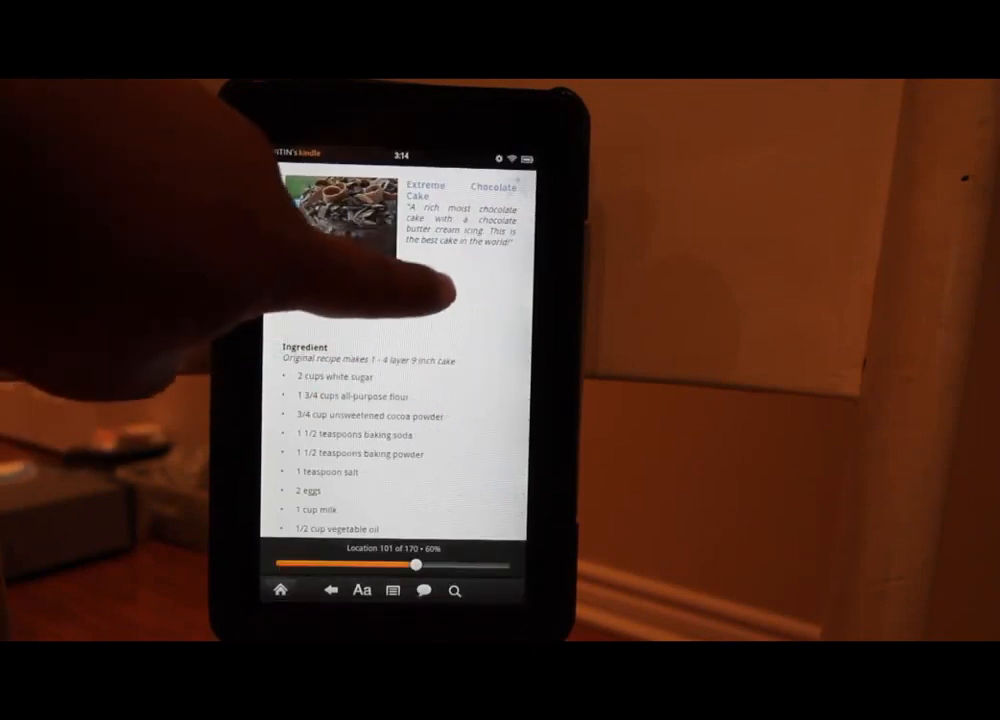
click(448, 293)
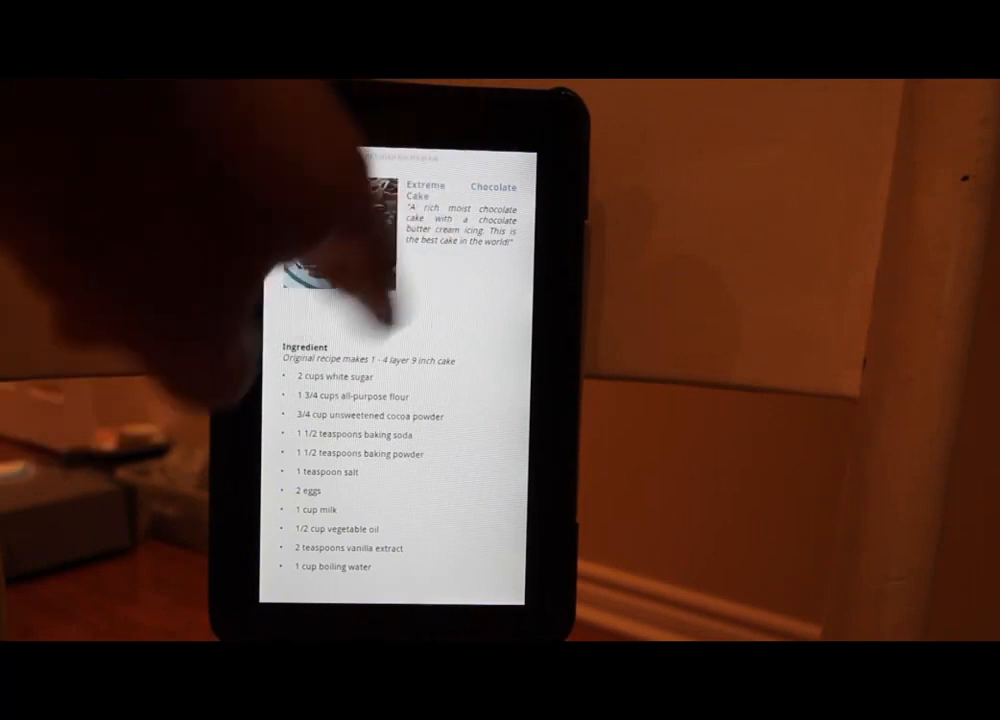
scroll(392, 380, down, 10)
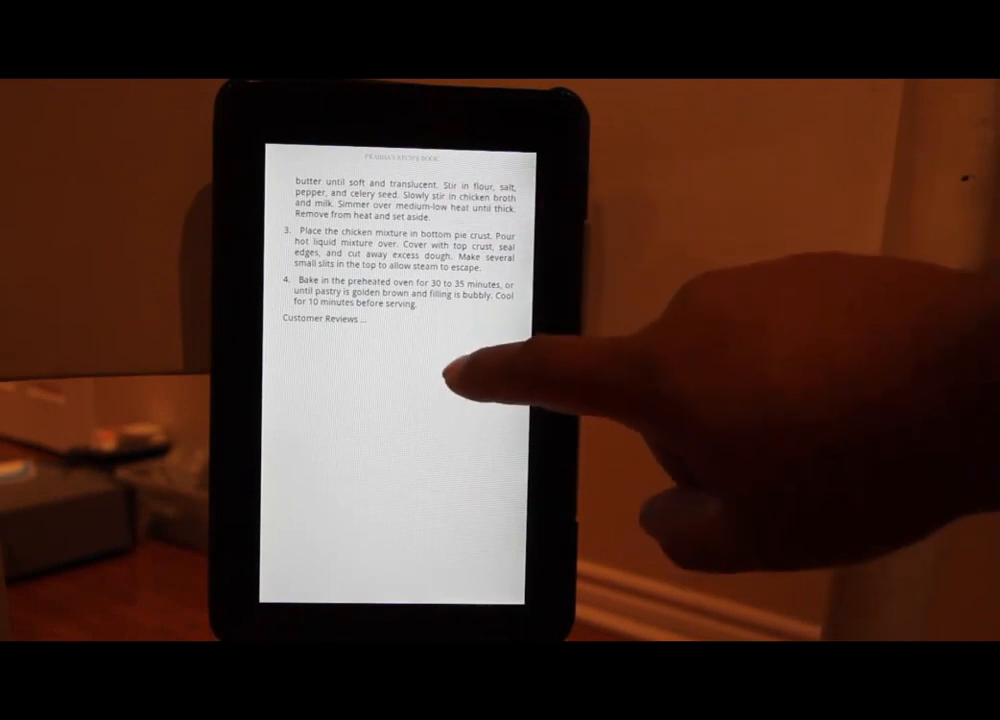
drag(440, 385, 335, 408)
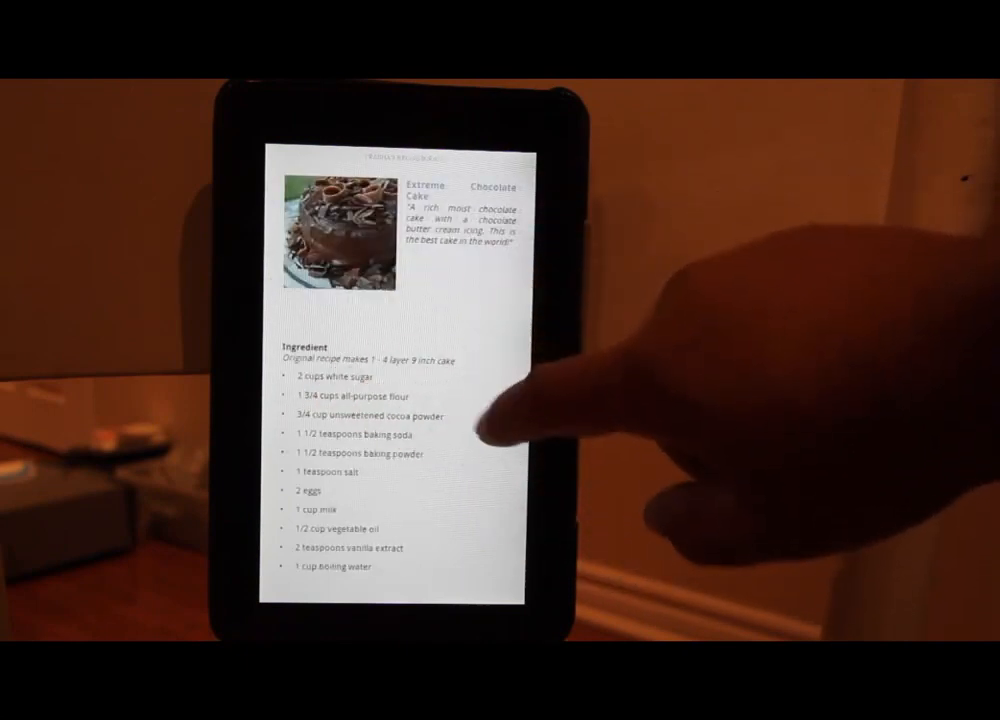
scroll(410, 400, down, 10)
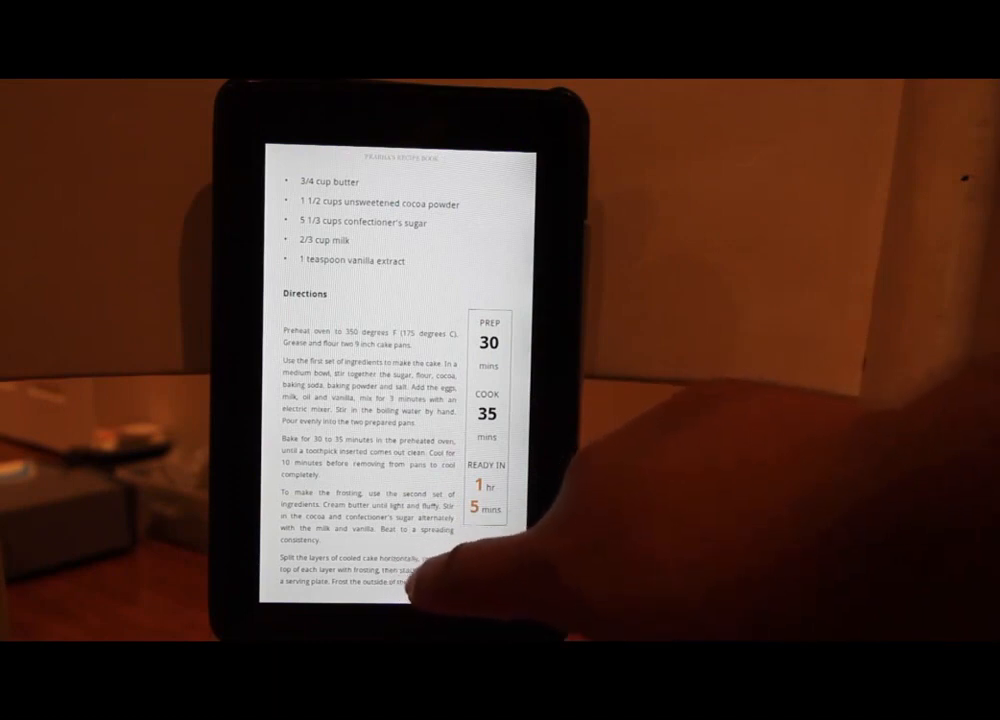
click(368, 512)
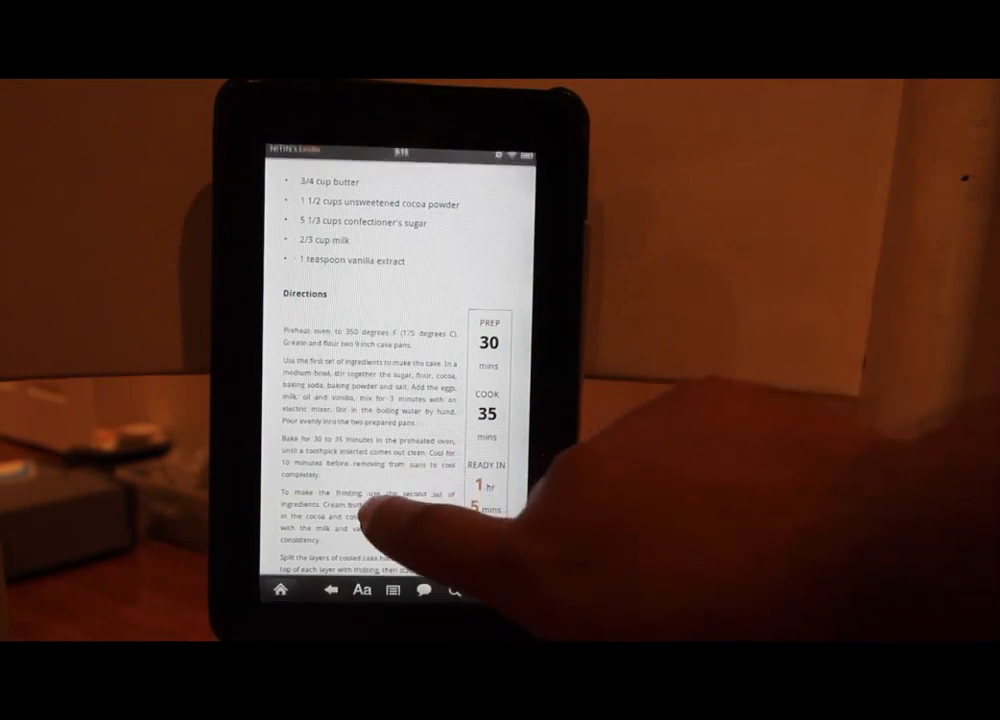
Switch to medium line spacing and turn to the cake's frosting instructions page
click(362, 590)
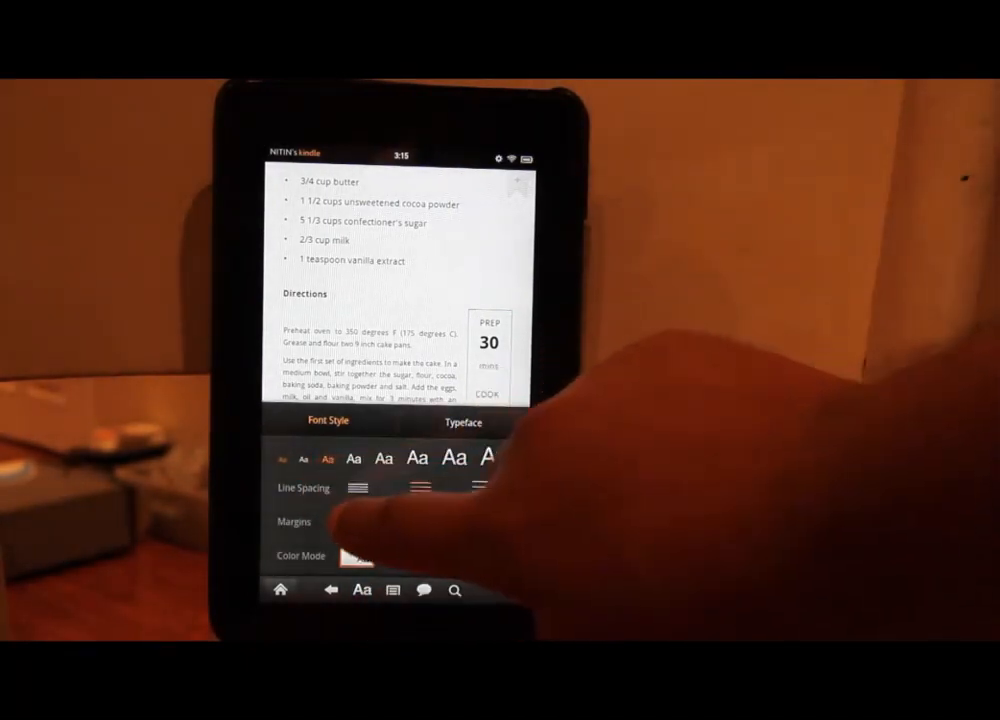
click(420, 488)
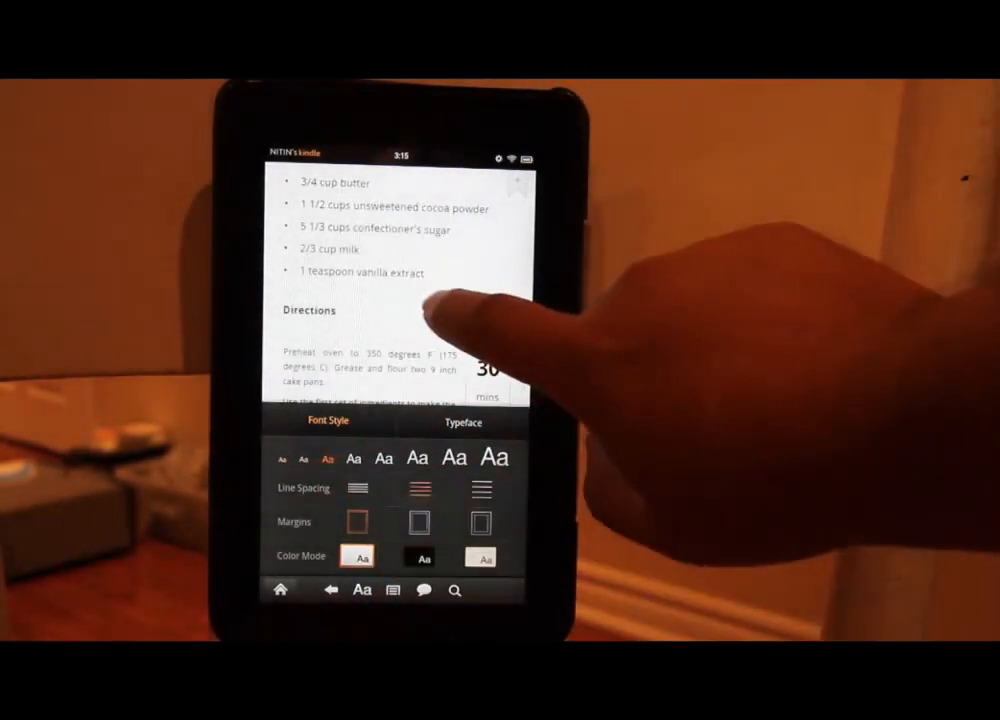
click(429, 306)
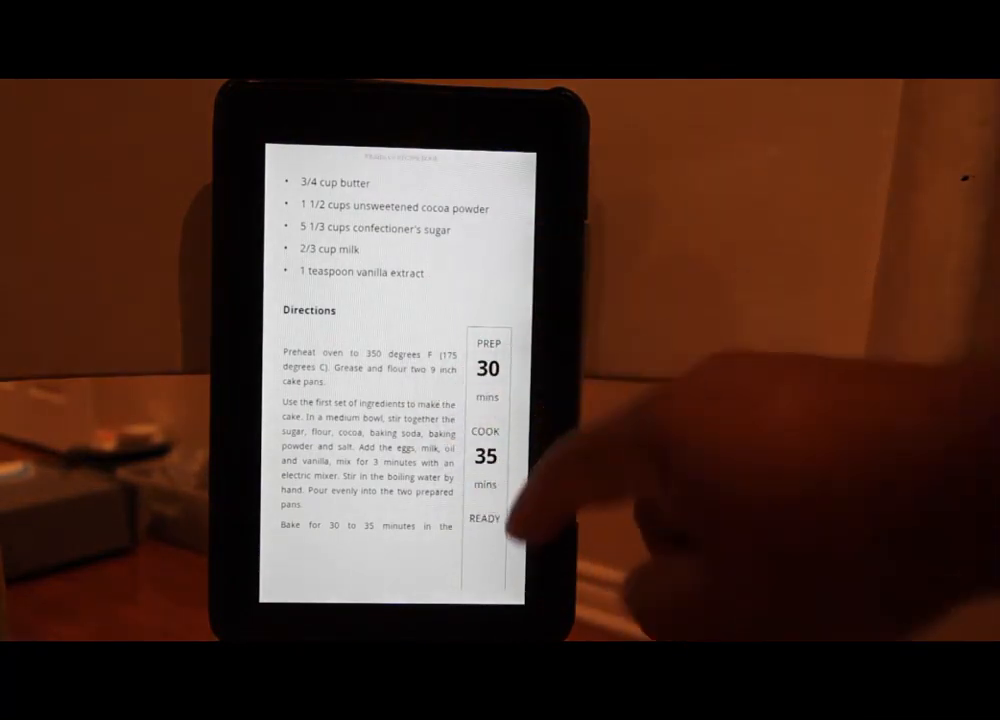
drag(469, 413, 368, 435)
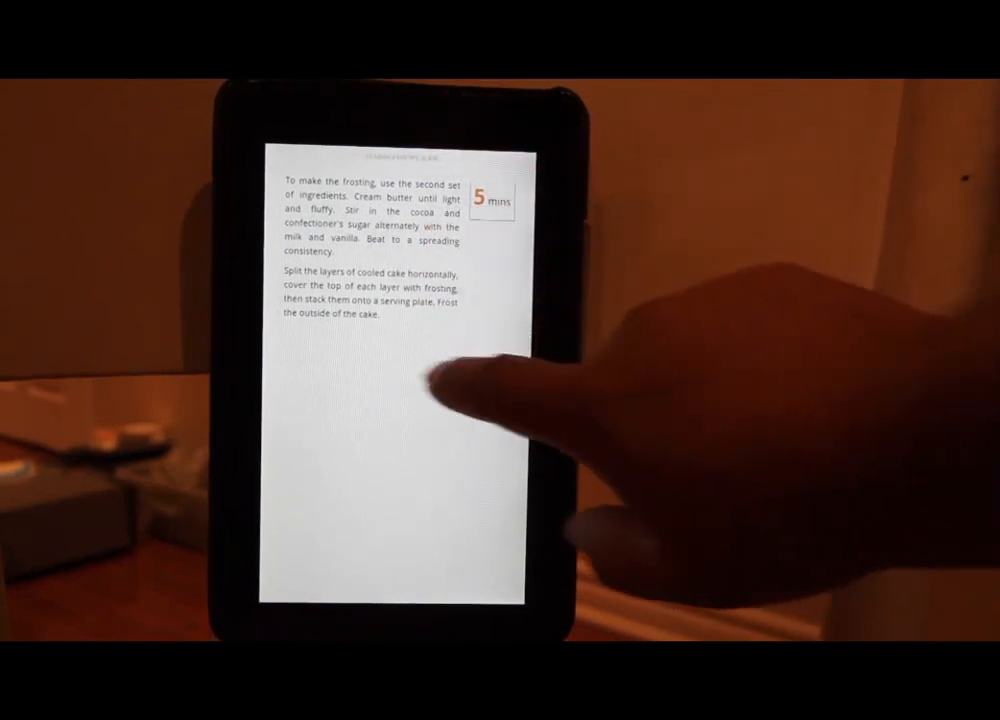
Browse the Easy Broccoli Quiche review pages and return to the first one
click(432, 385)
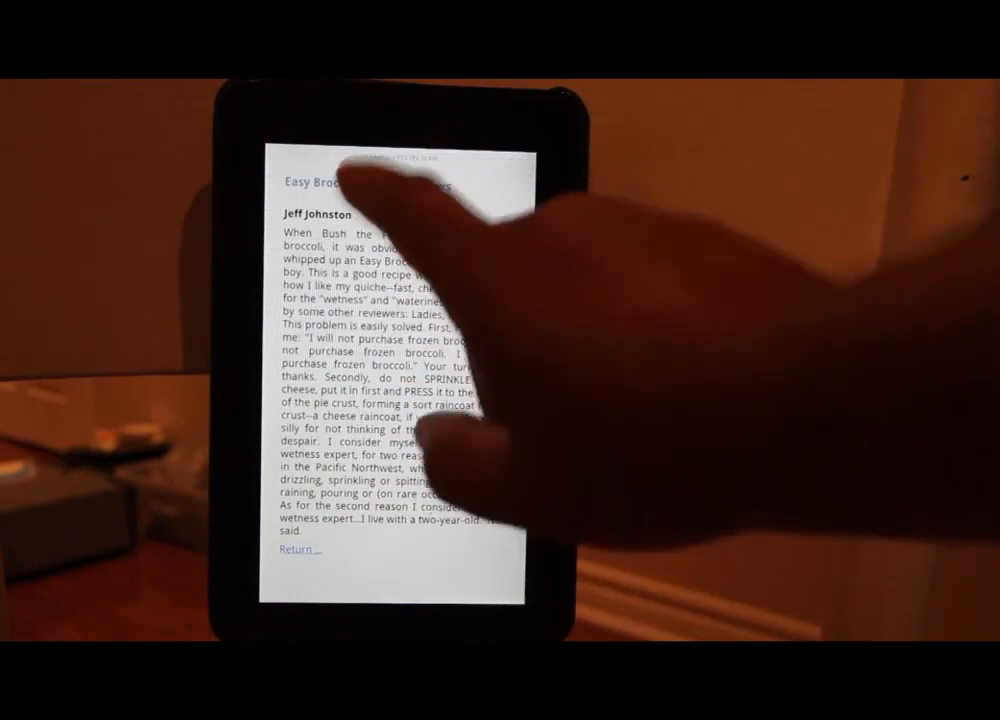
click(431, 418)
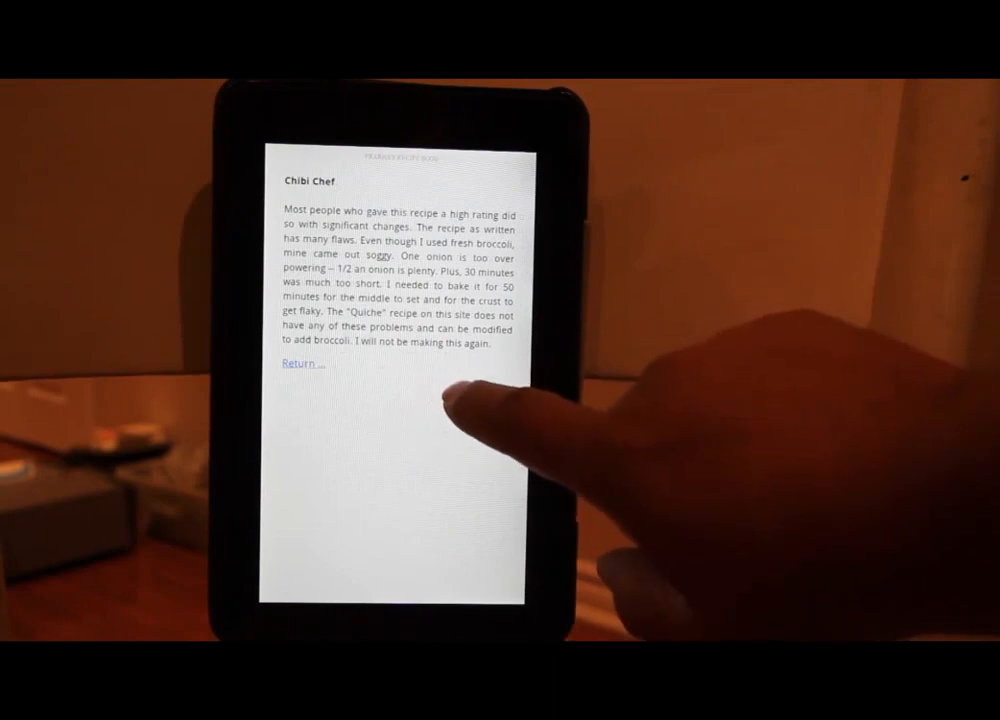
click(300, 364)
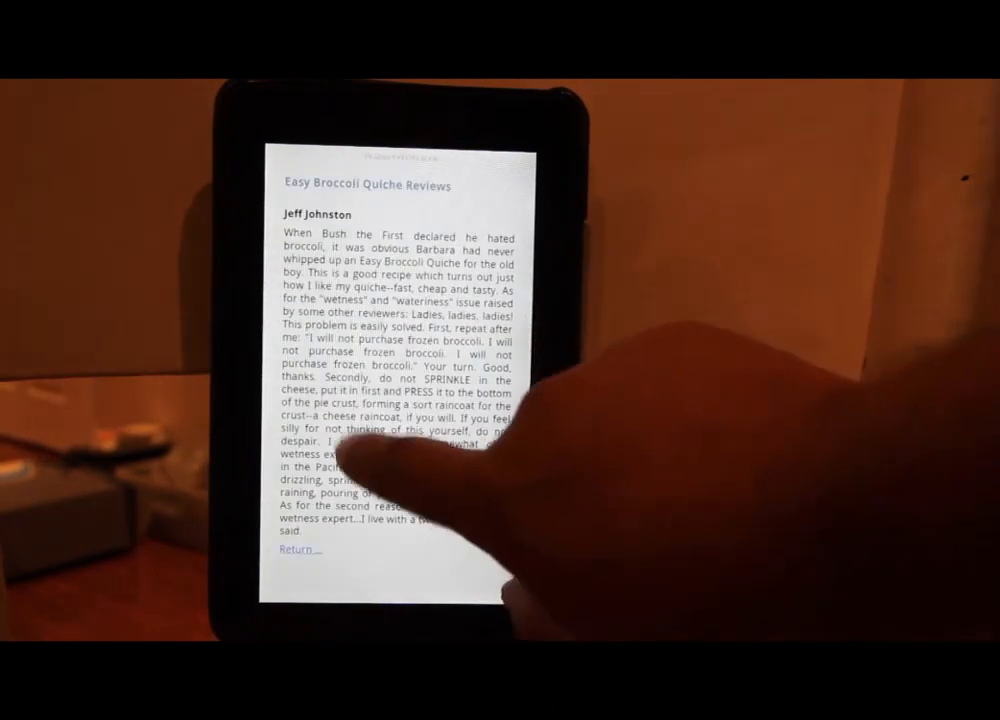
Page back through the cake, pot pie and quiche recipes to the Table of Contents
drag(342, 455, 424, 429)
drag(319, 362, 406, 402)
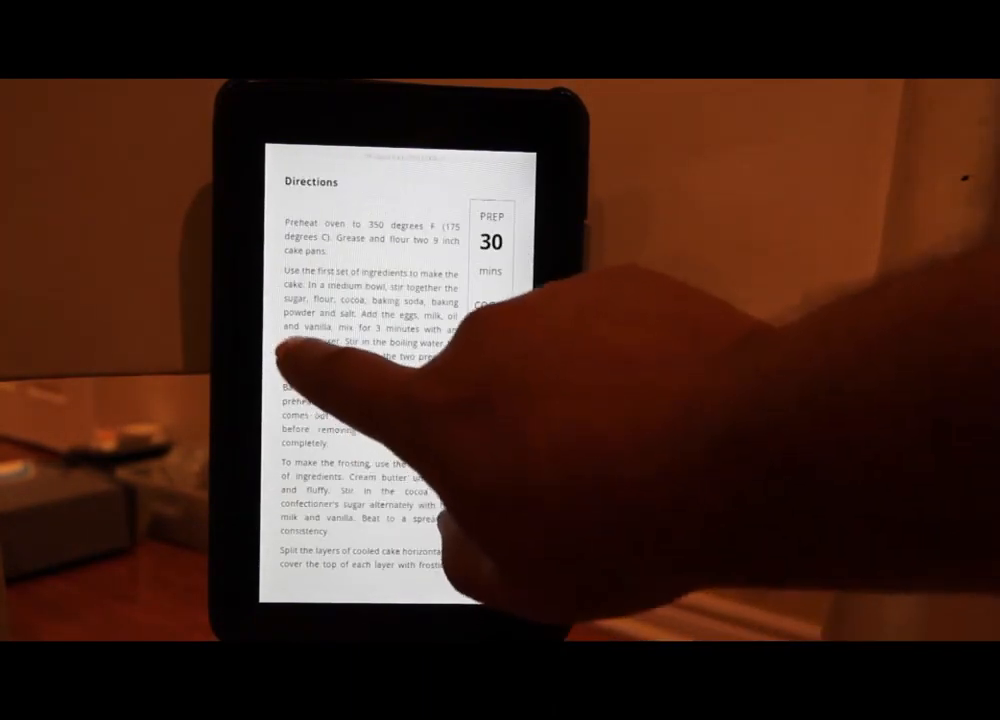
drag(280, 350, 405, 378)
drag(330, 362, 432, 378)
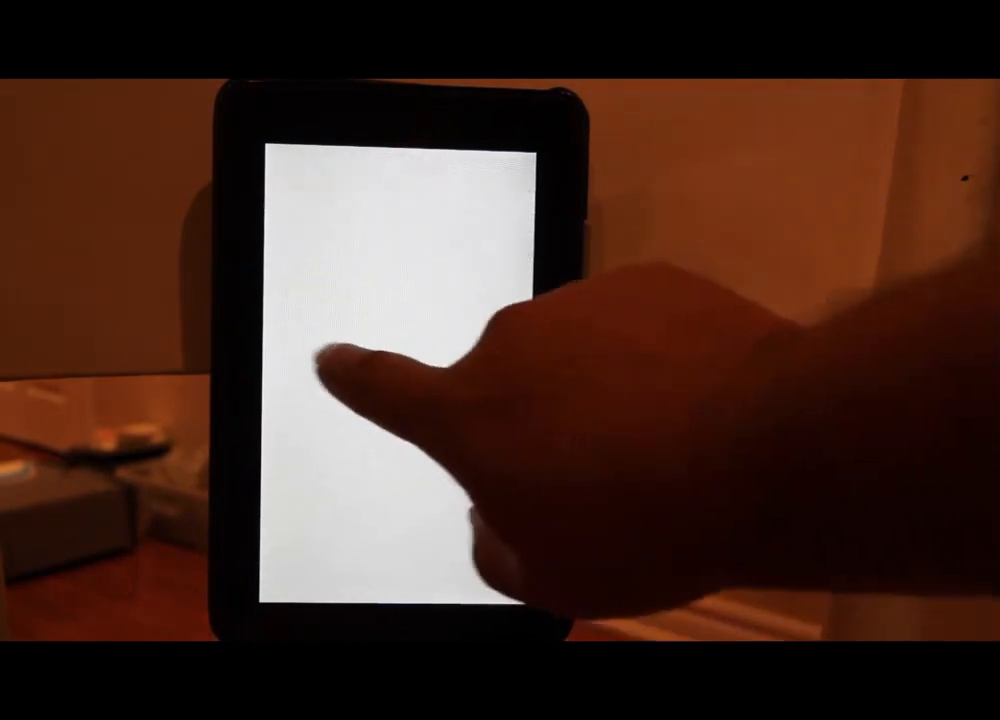
drag(320, 362, 440, 415)
drag(330, 326, 470, 370)
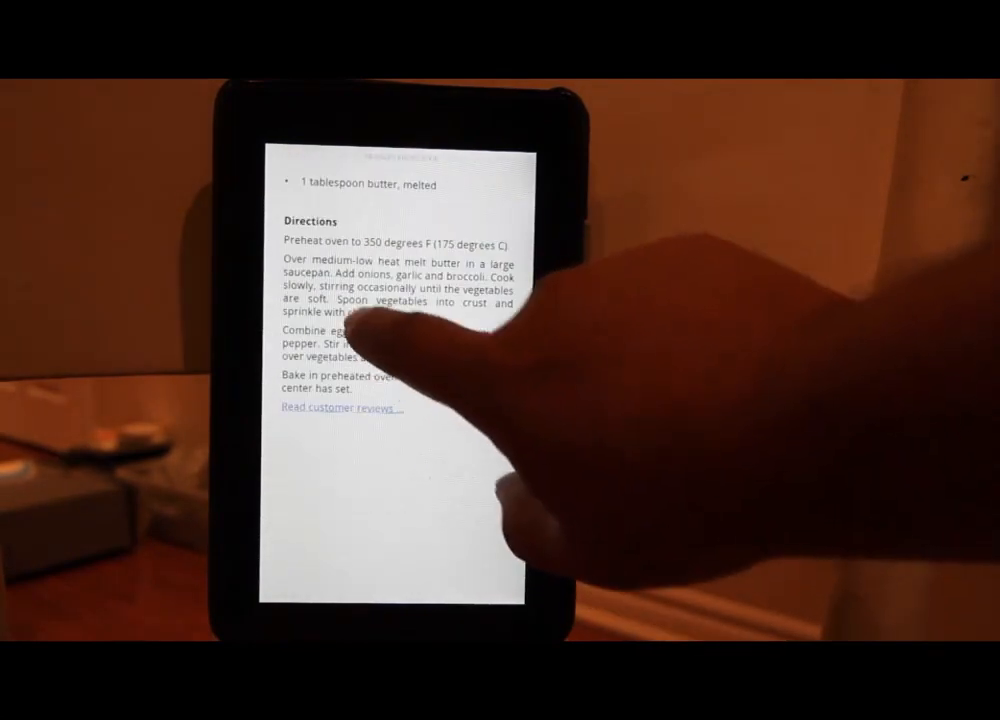
drag(357, 290, 469, 379)
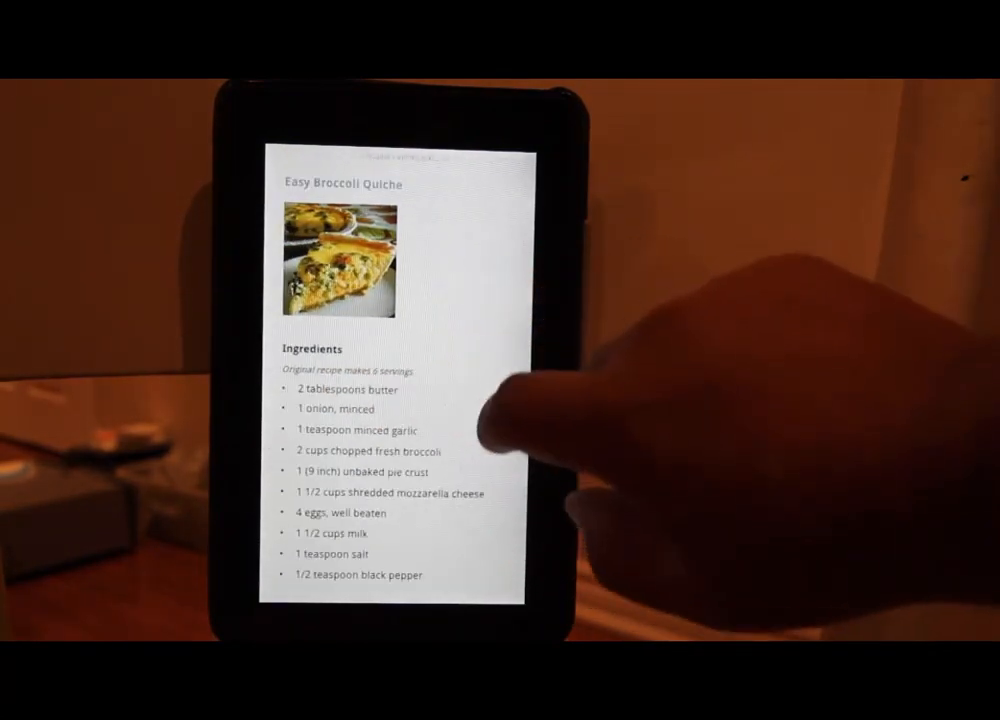
drag(357, 379, 470, 400)
drag(332, 346, 445, 380)
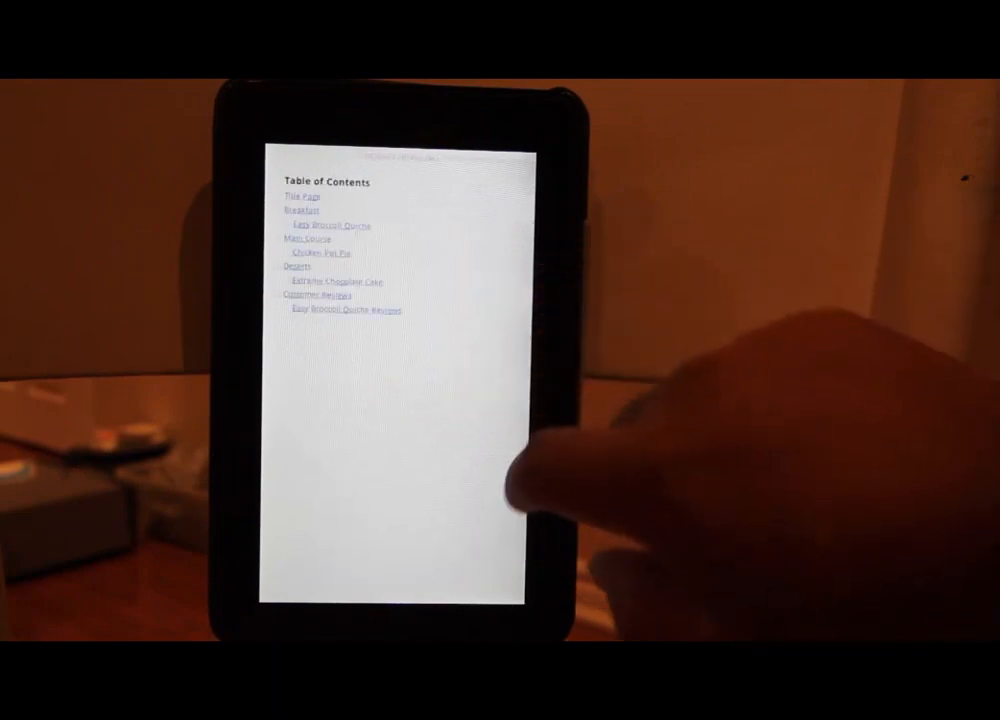
mouse_move(324, 402)
mouse_down()
mouse_move(470, 480)
mouse_move(332, 397)
mouse_up()
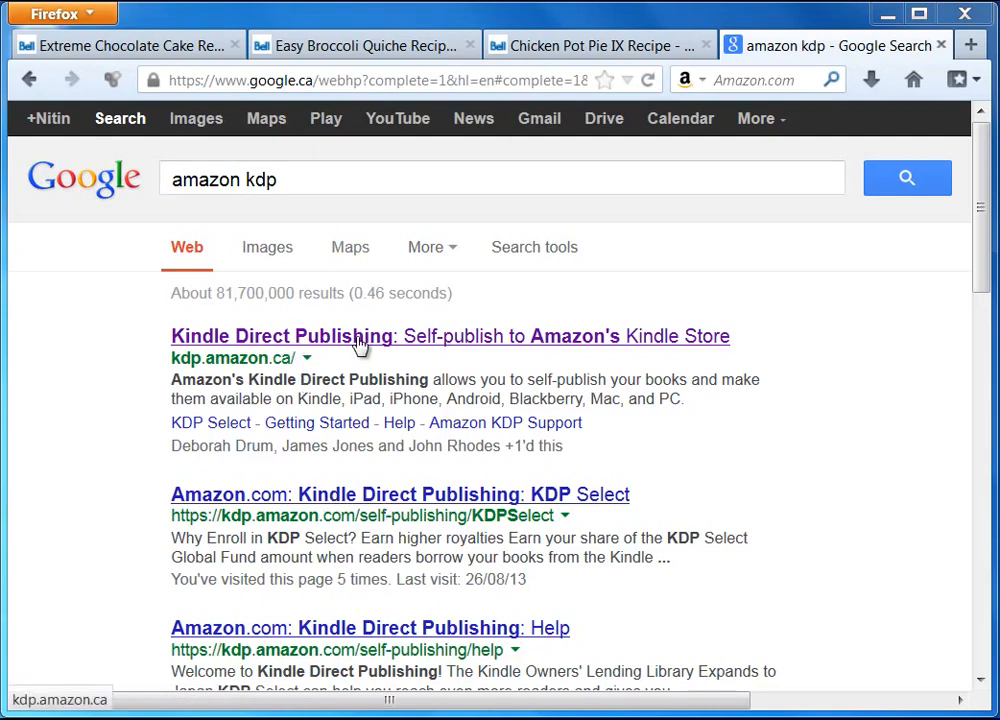
Go to Kindle Direct Publishing from the search results, sign in, and add a new title
click(355, 338)
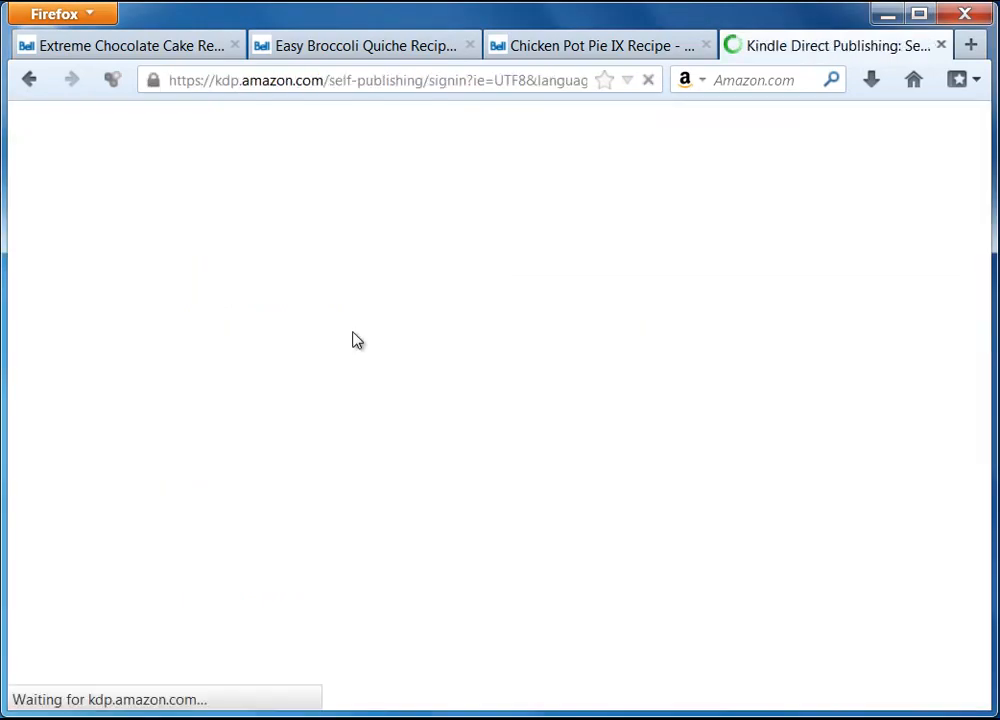
drag(319, 709, 761, 700)
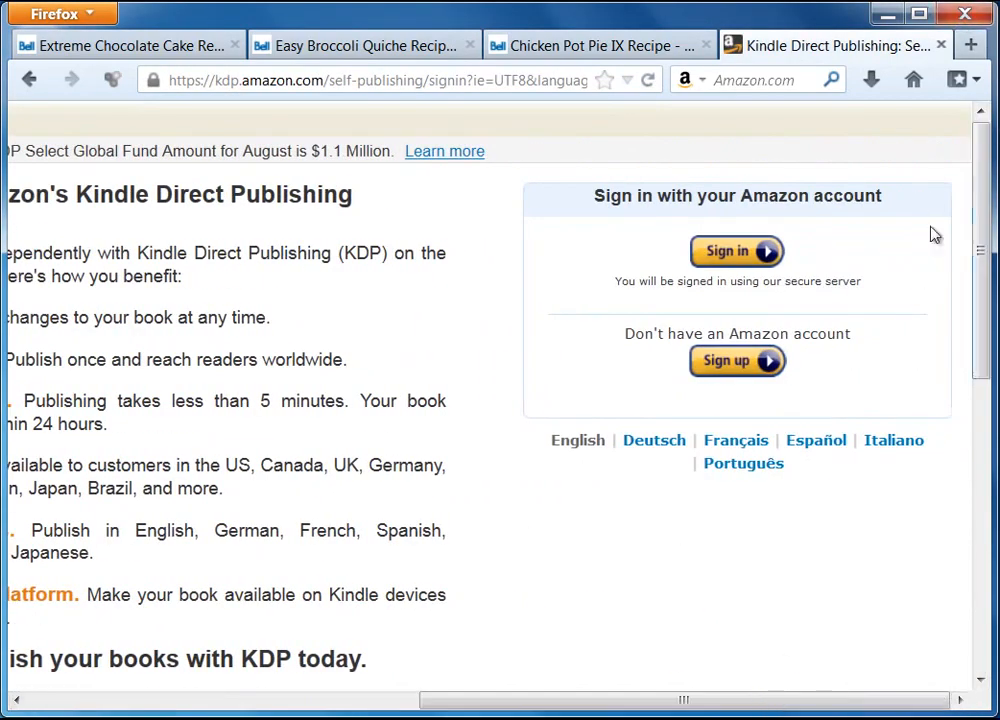
click(737, 252)
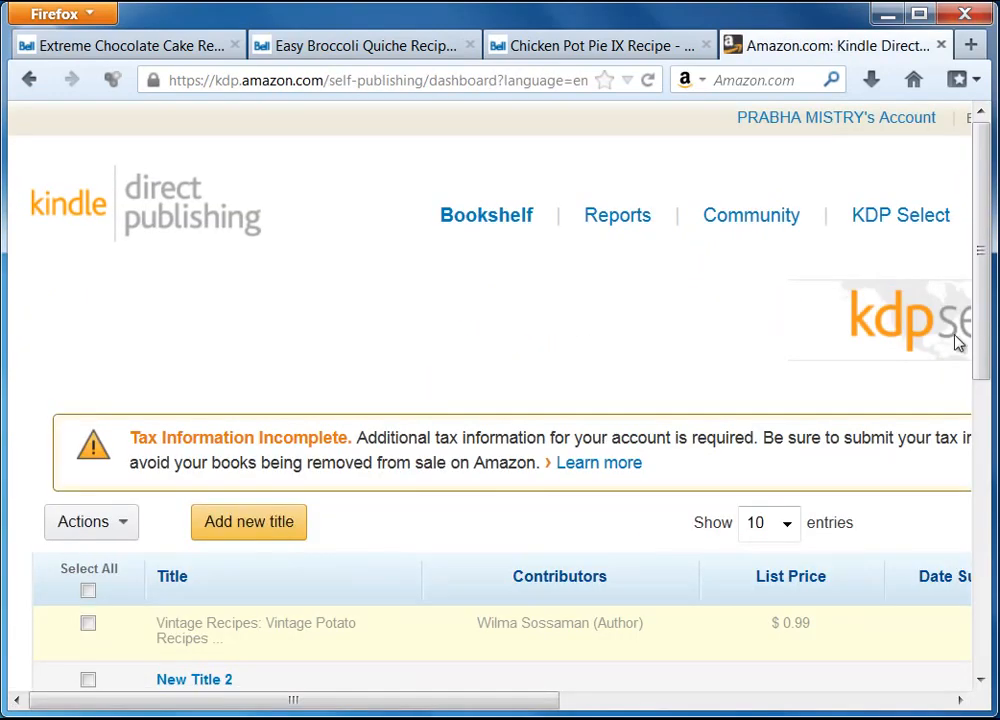
drag(989, 302, 984, 357)
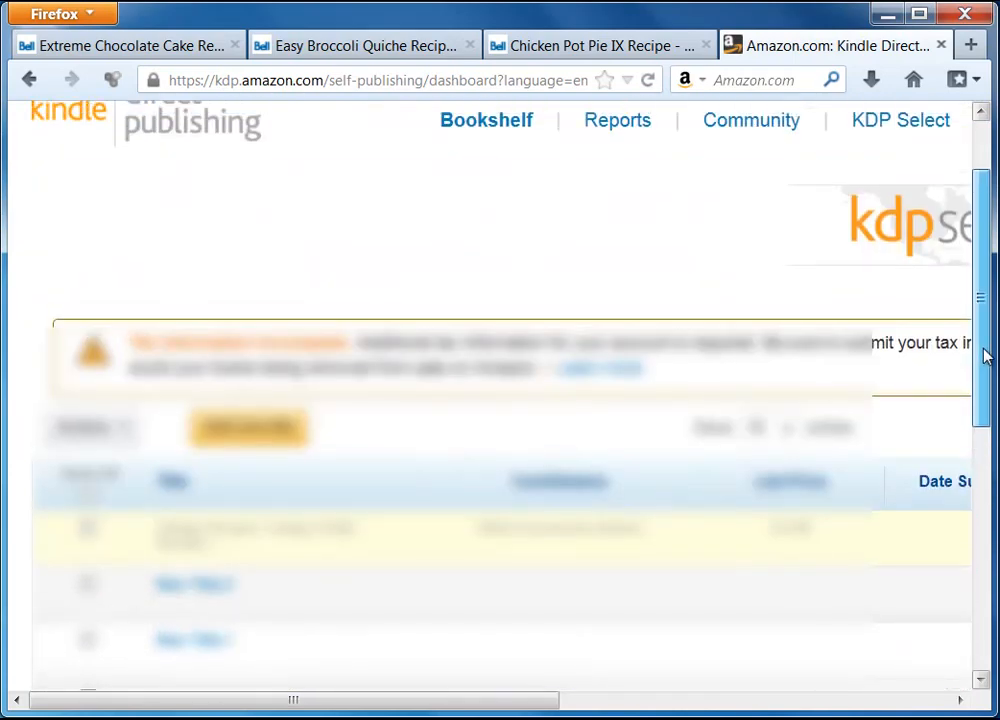
drag(984, 357, 984, 319)
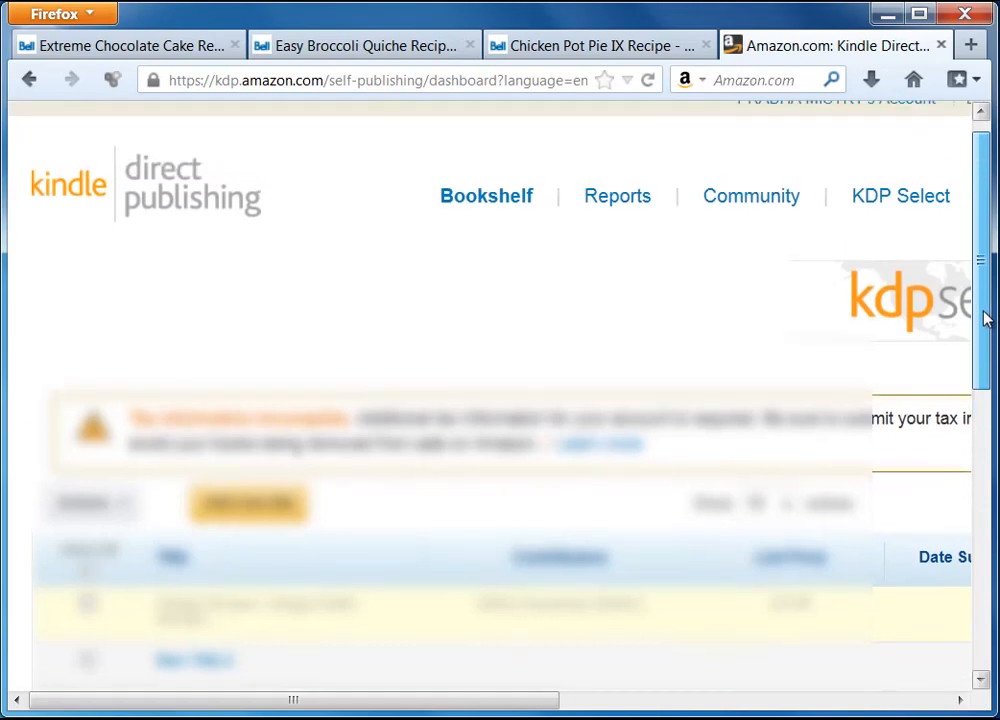
click(265, 510)
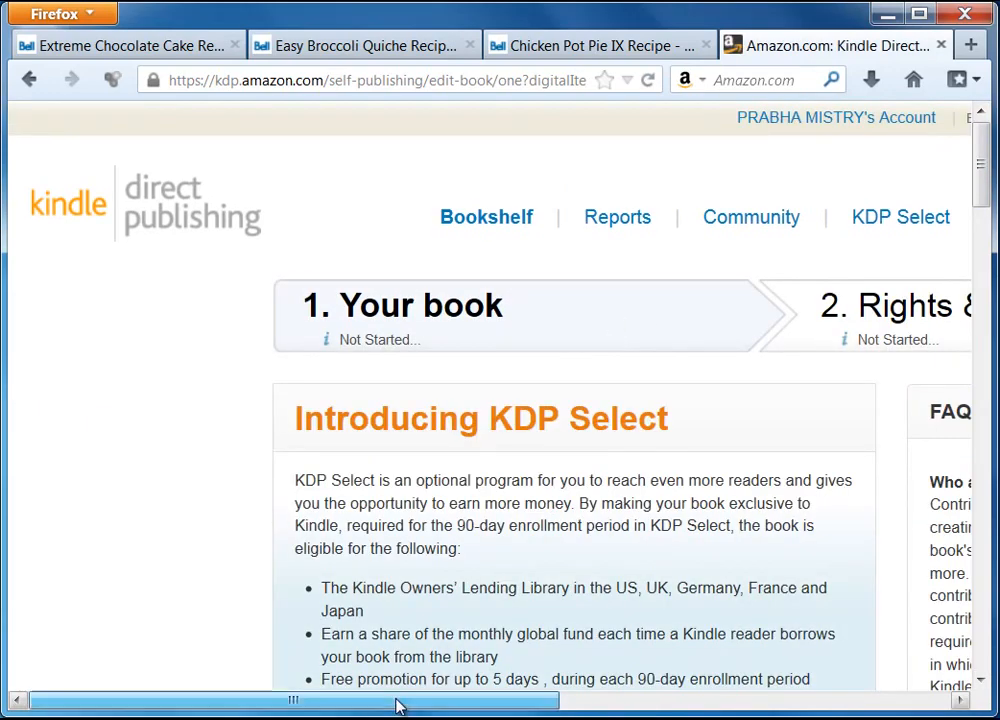
Enroll the book in KDP Select and delete the 'New Title 3' placeholder from Book name
drag(397, 707, 472, 706)
key(ctrl+minus)
key(ctrl+minus)
key(ctrl+minus)
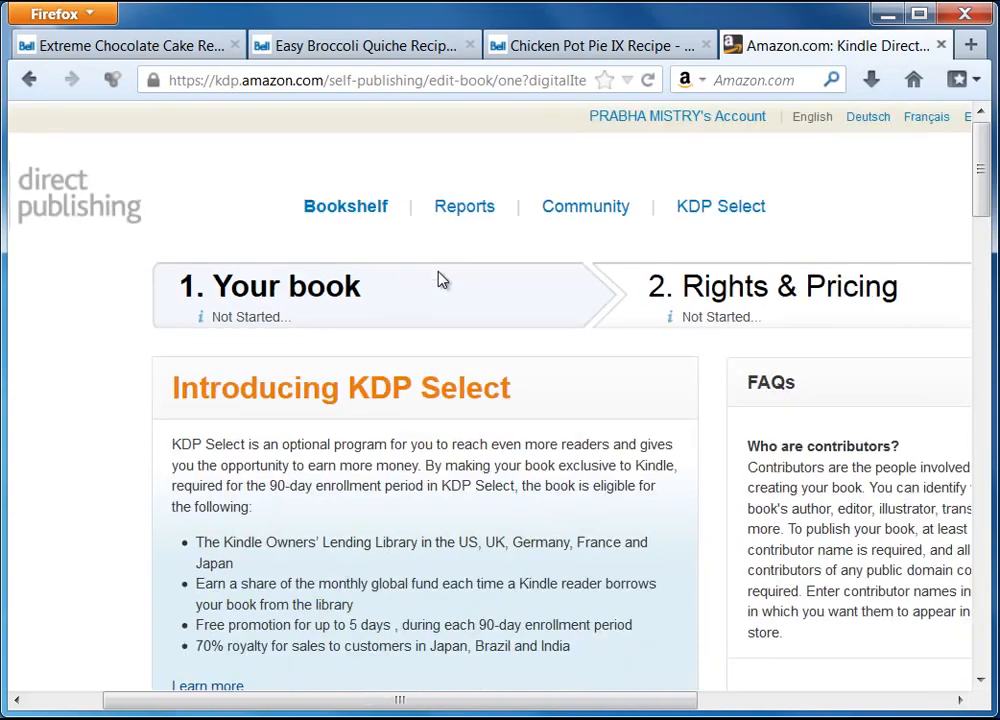
key(ctrl+plus)
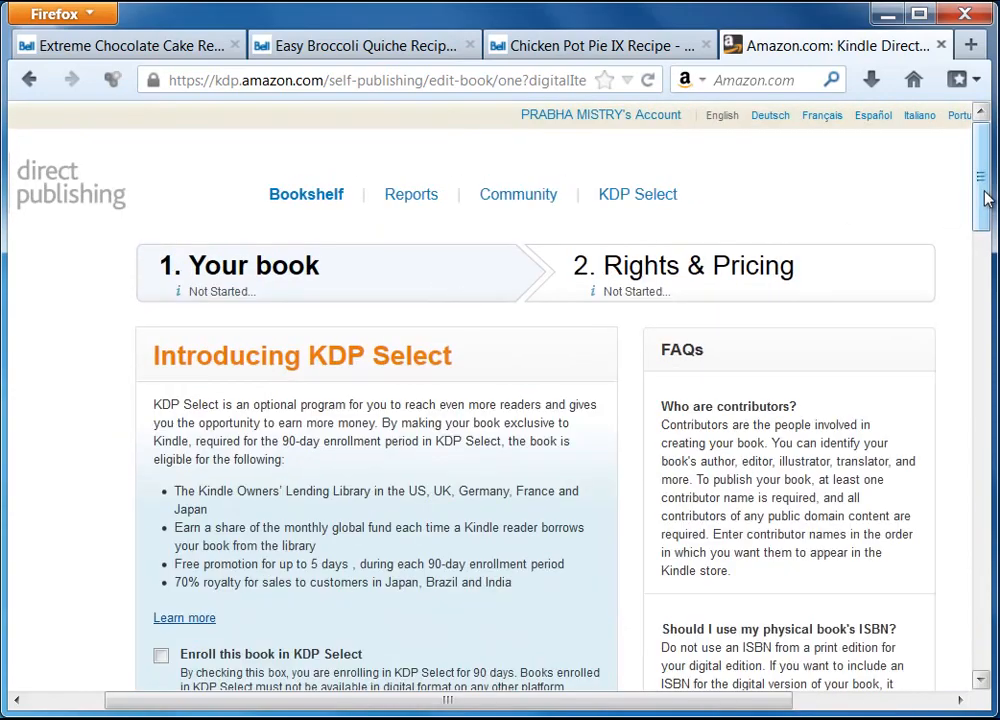
mouse_move(985, 199)
mouse_down()
mouse_move(987, 229)
mouse_move(993, 212)
mouse_up()
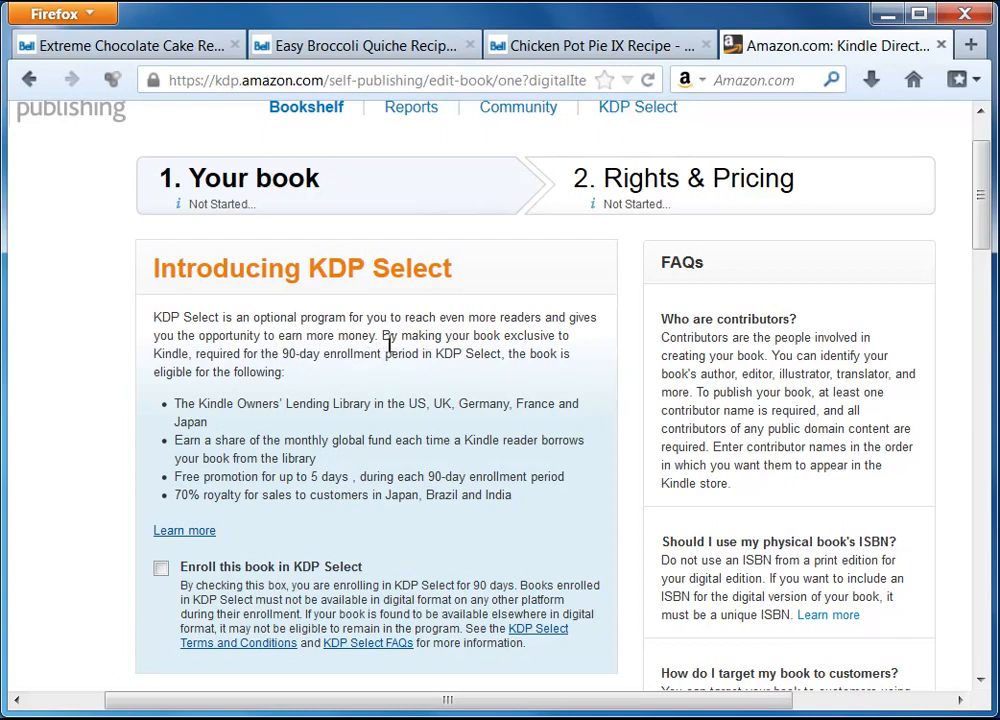
scroll(447, 506, down, 2)
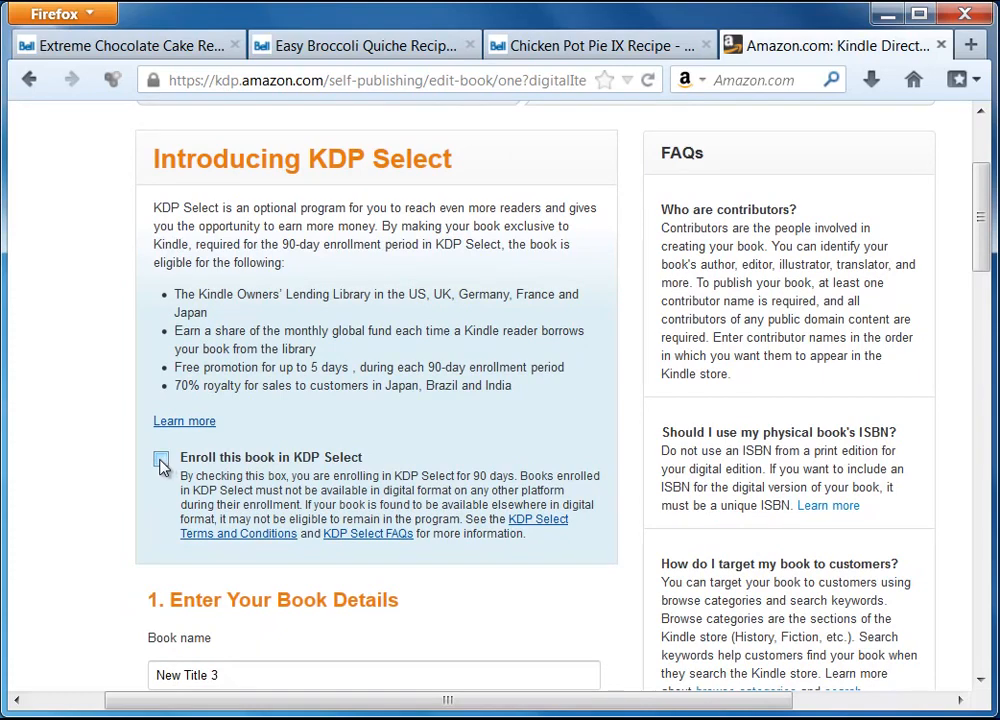
scroll(197, 435, down, 2)
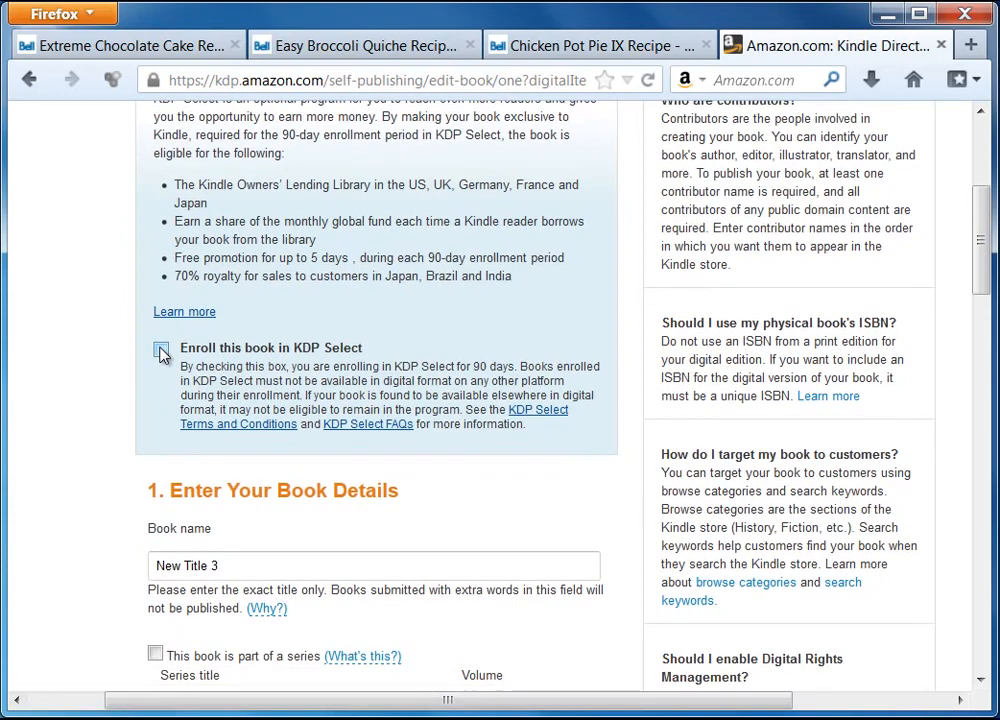
scroll(60, 476, down, 2)
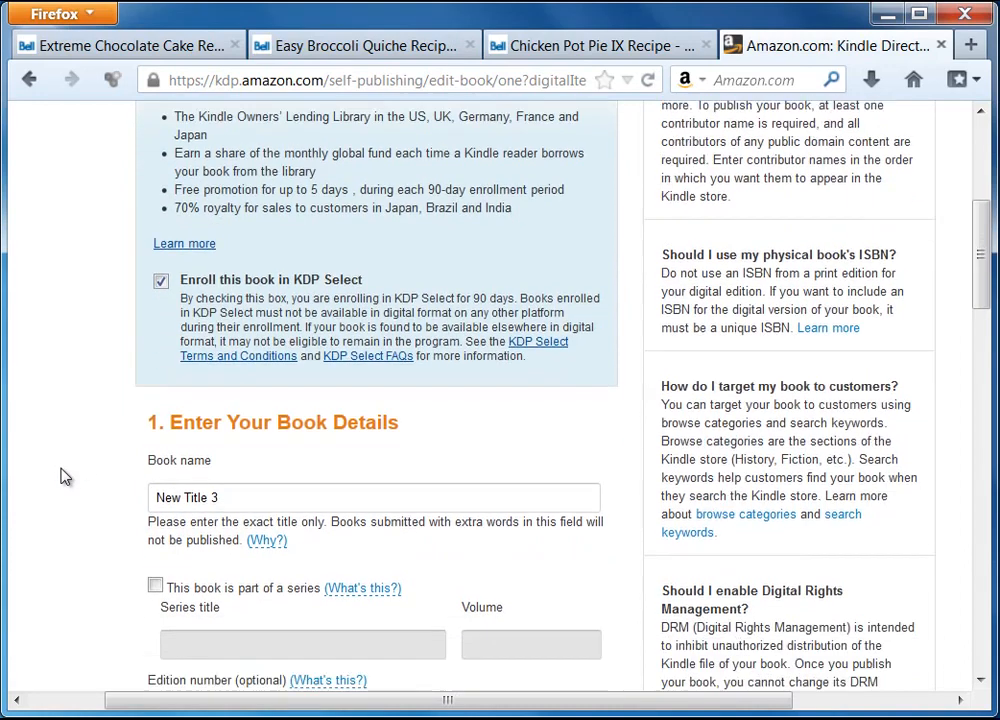
drag(220, 456, 141, 451)
key(BackSpace)
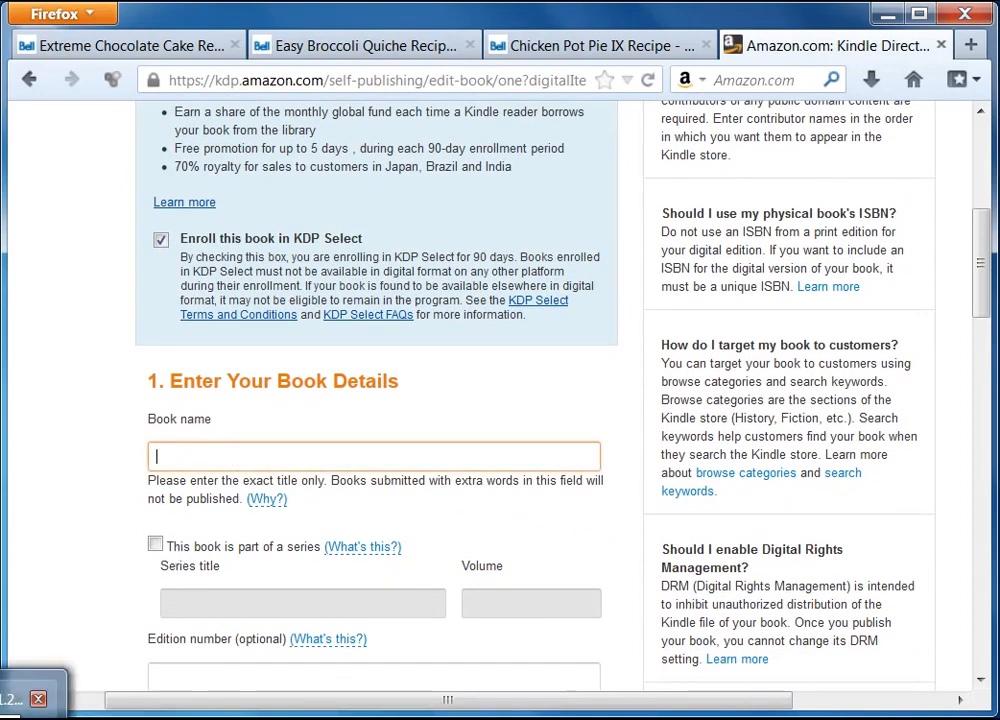
Copy the Book Title from Ultimate Ebook Creator's Book Information form
click(26, 714)
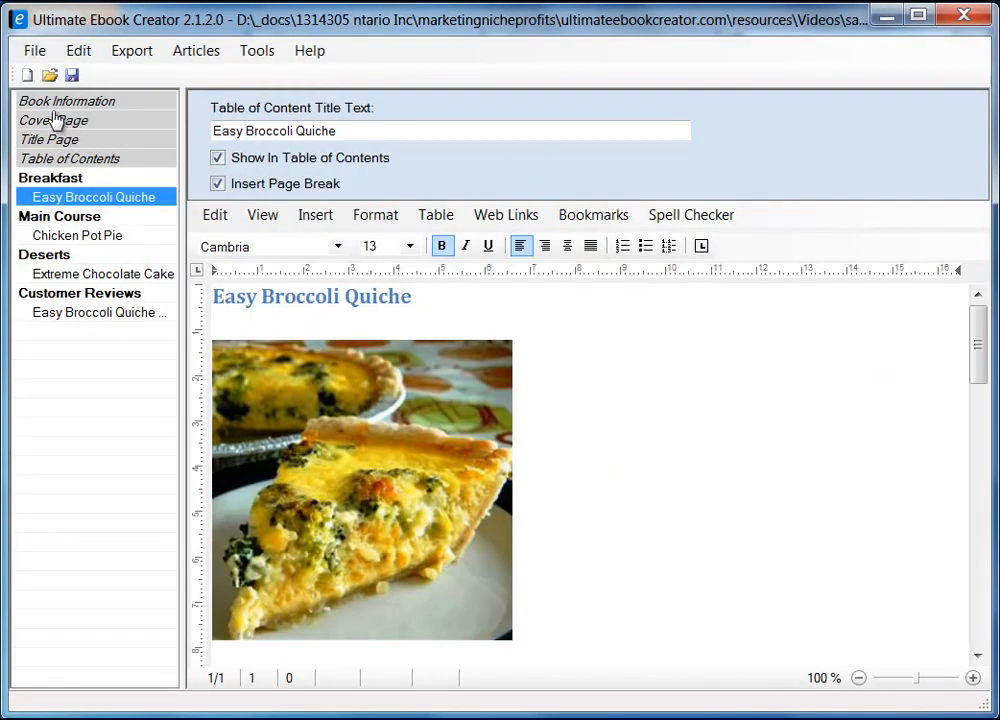
click(57, 101)
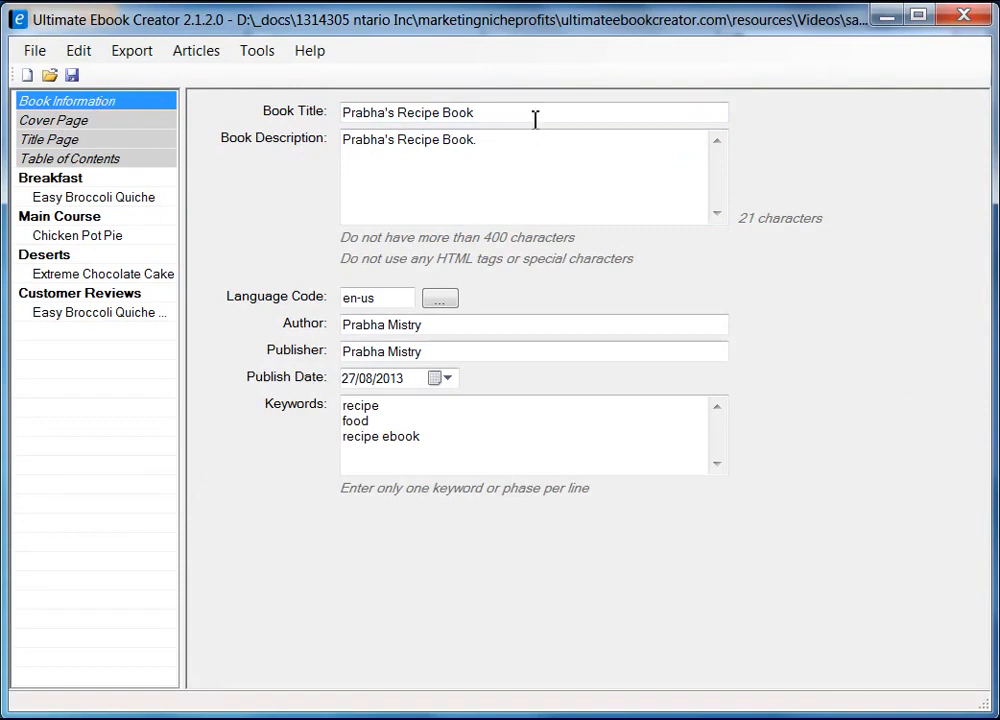
drag(535, 119, 332, 94)
right_click(374, 116)
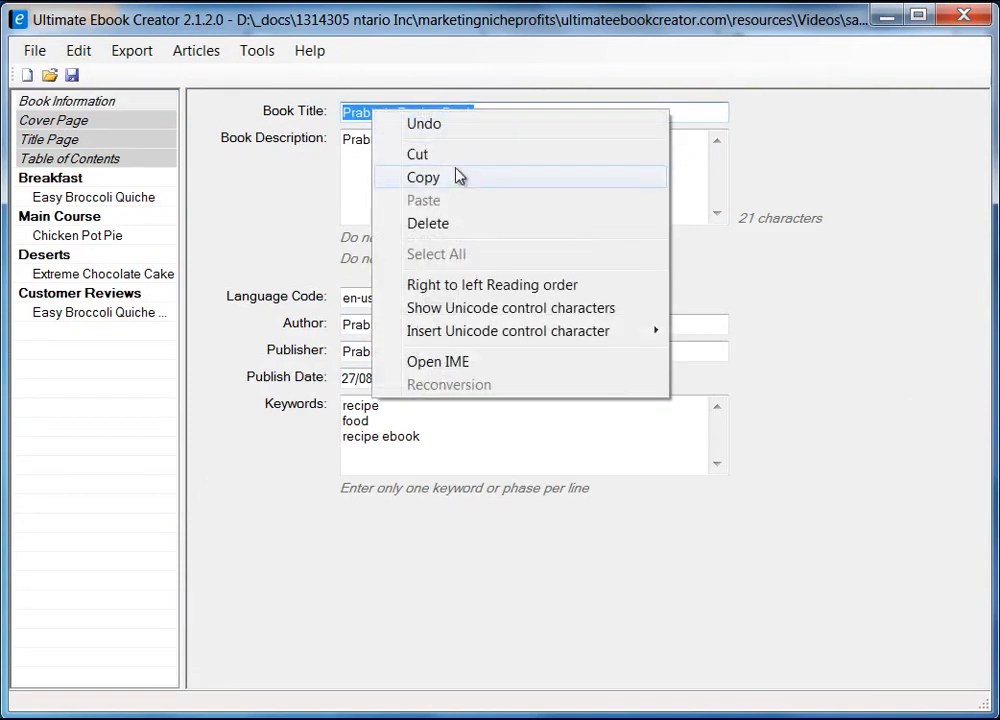
click(460, 176)
Paste the copied title into the KDP Book name field, then return to the ebook project
click(886, 16)
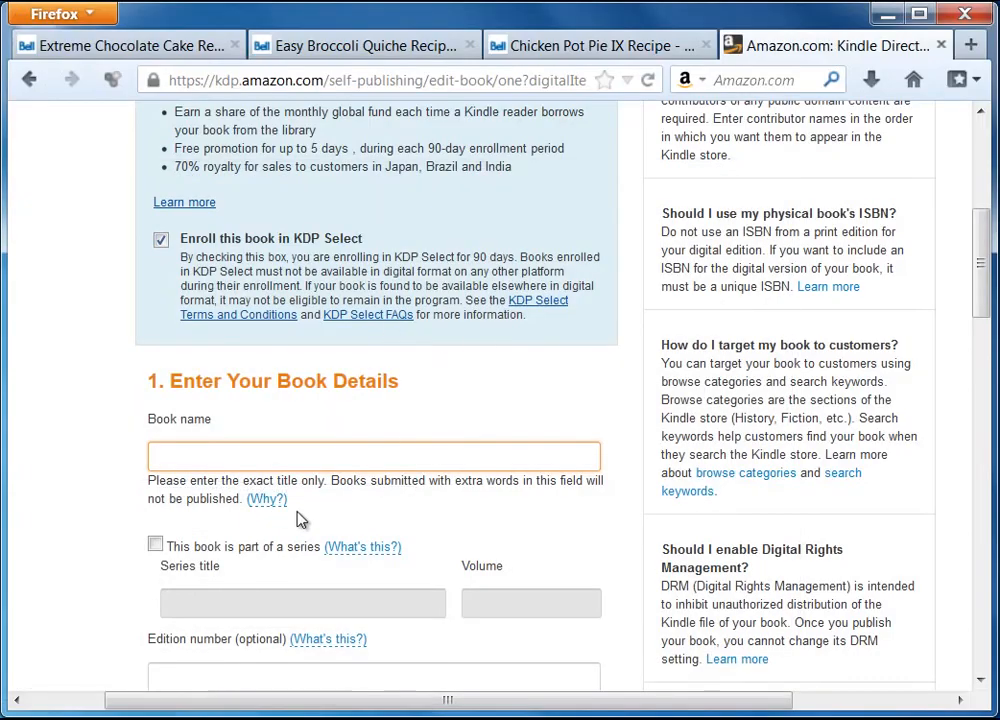
right_click(258, 459)
click(332, 550)
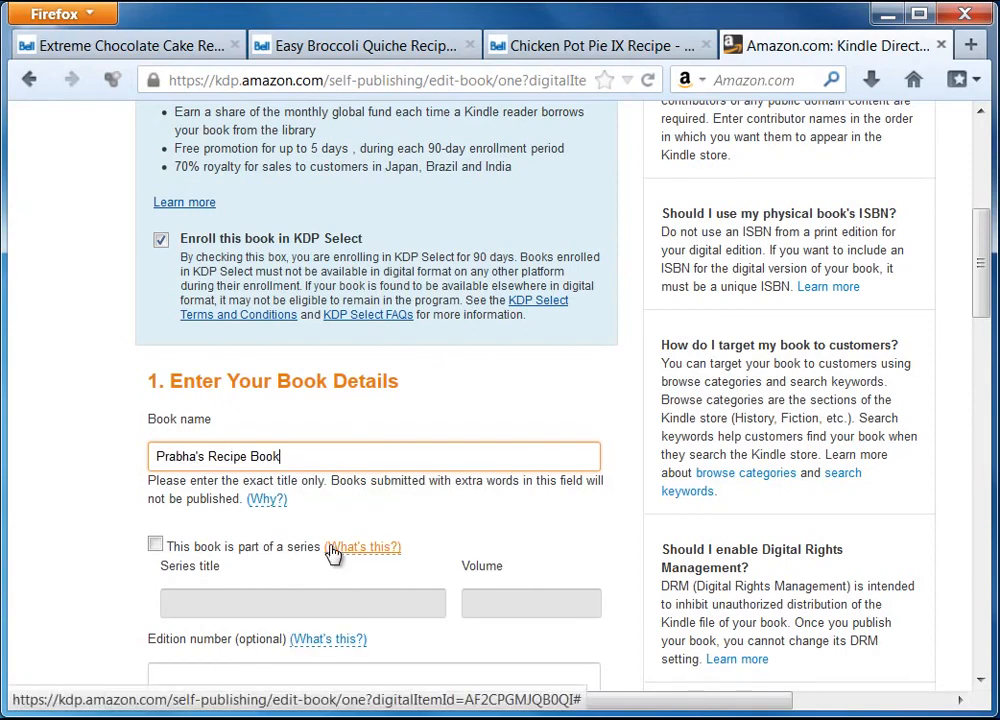
scroll(70, 538, down, 4)
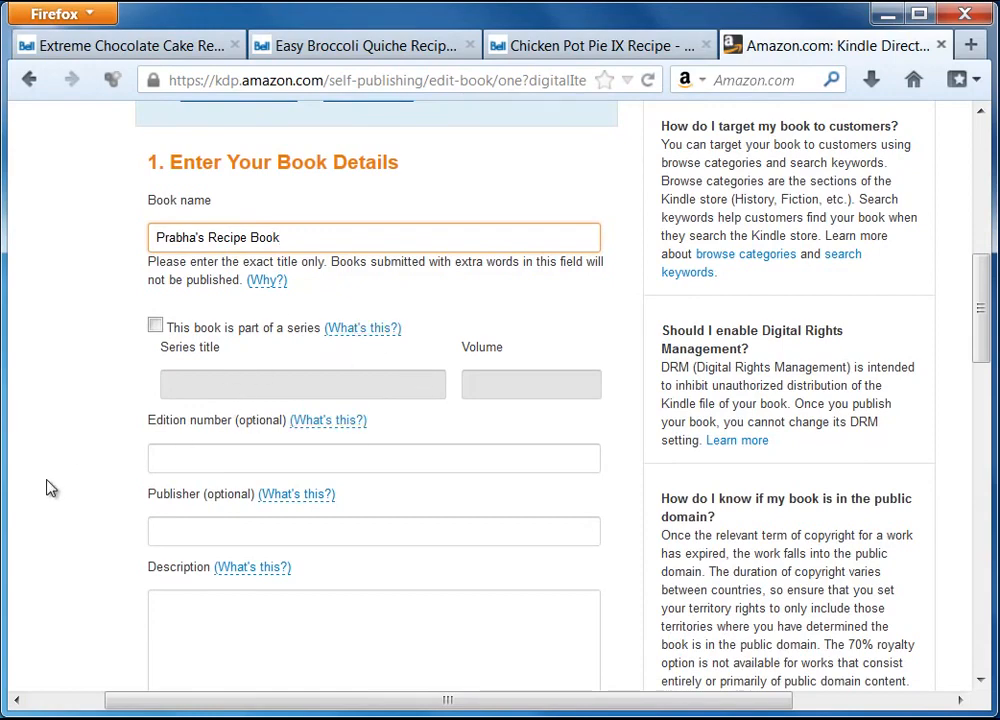
scroll(80, 450, down, 2)
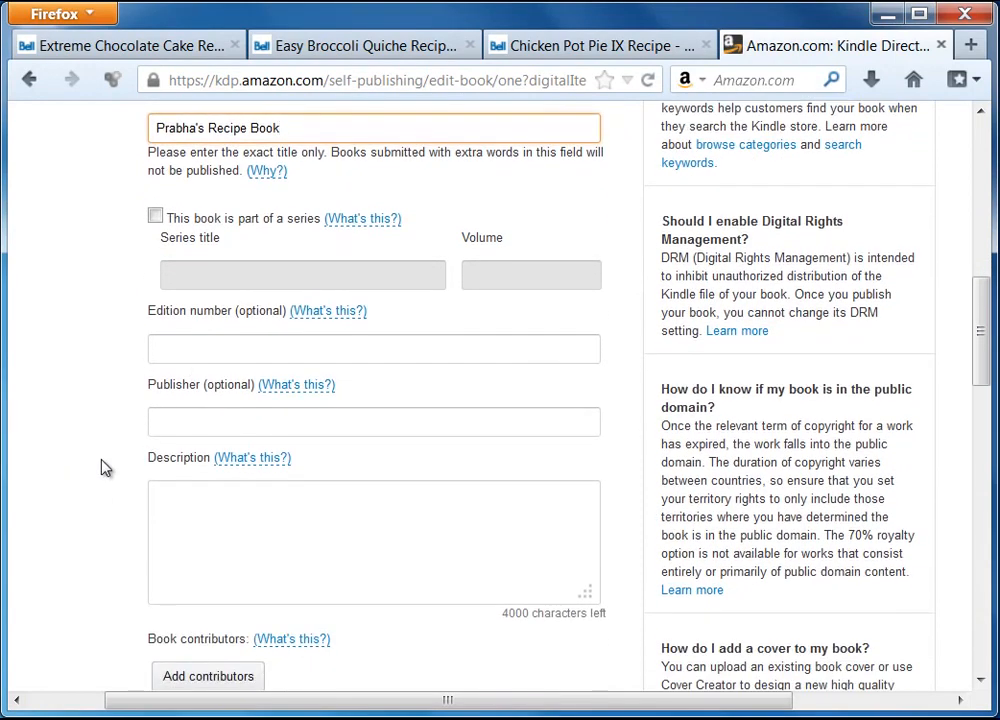
scroll(223, 361, down, 2)
key(alt+Tab)
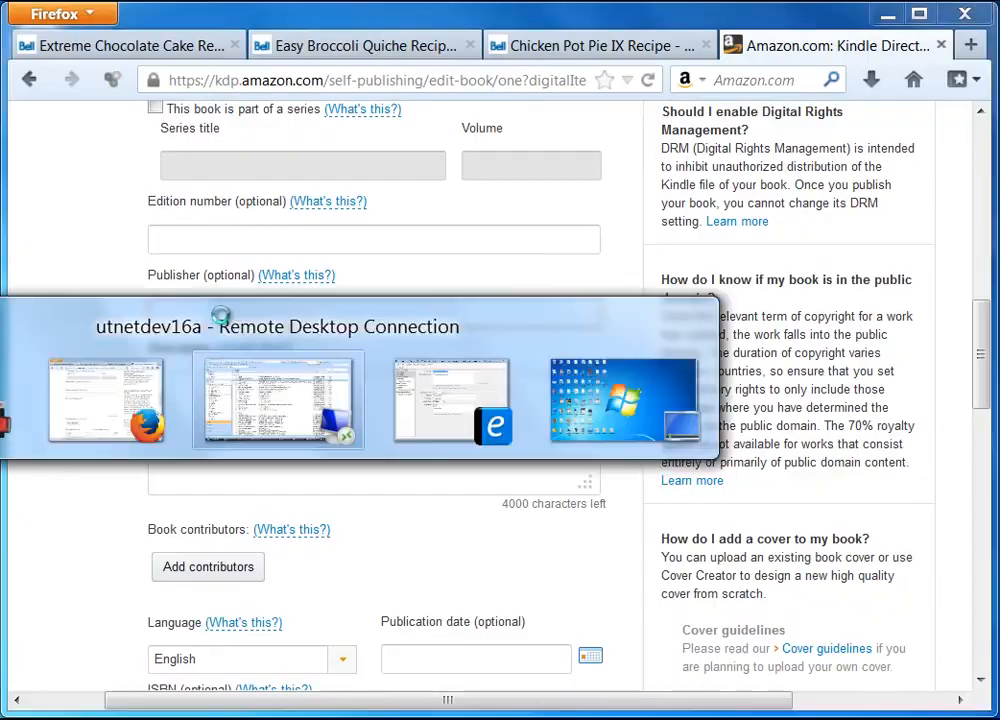
key(alt+Tab)
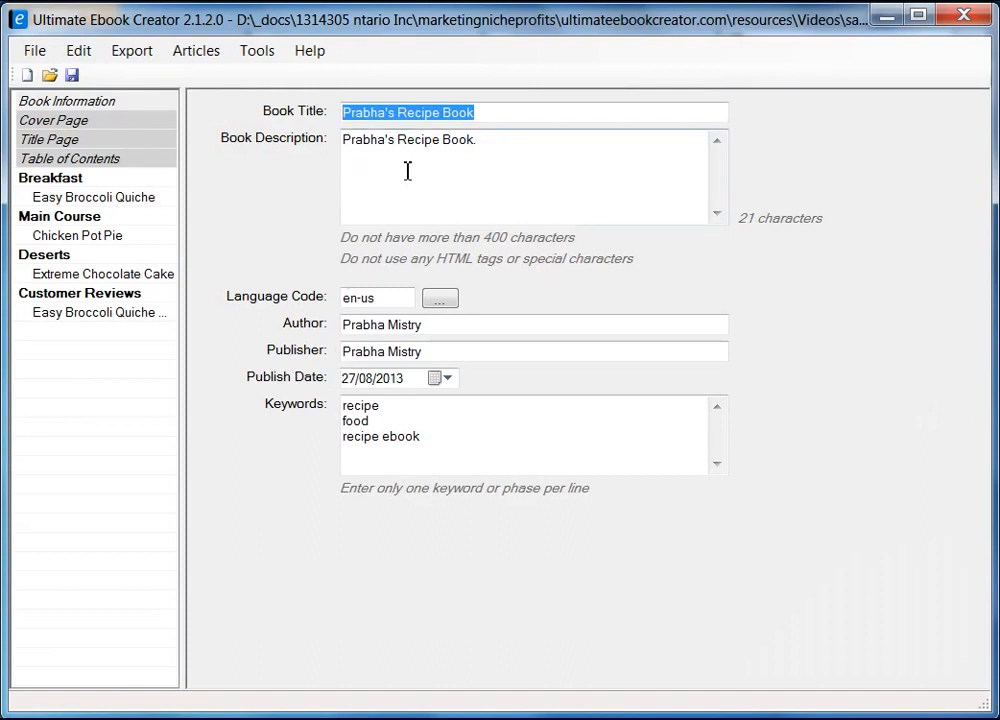
Copy the publisher name from the ebook project and paste it into KDP's Publisher field
drag(442, 329, 280, 325)
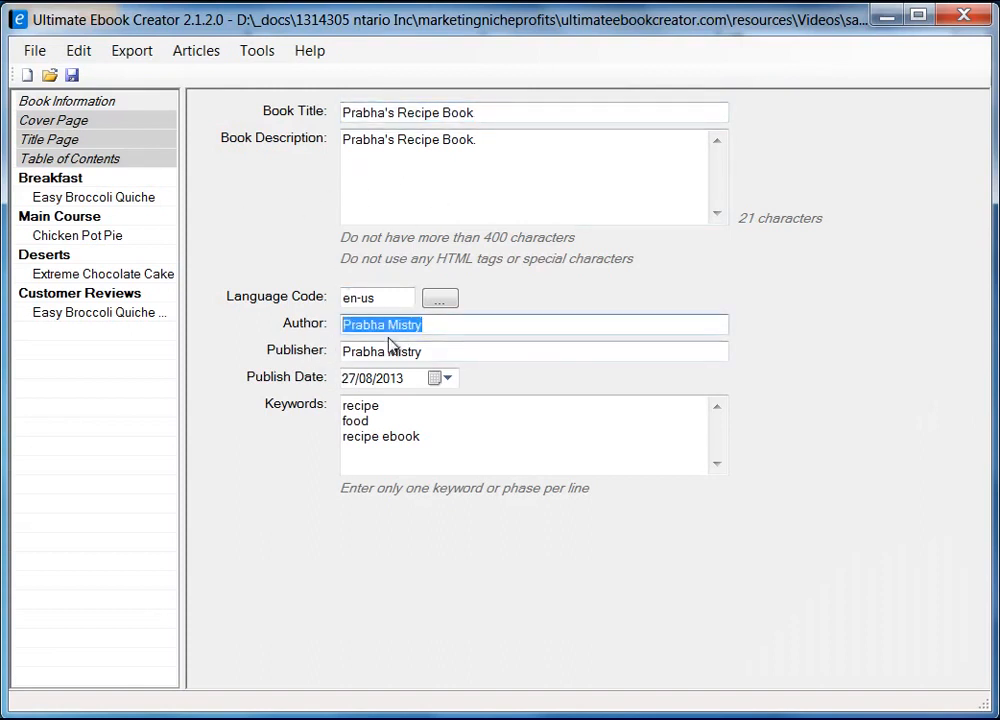
drag(447, 347, 340, 350)
right_click(362, 351)
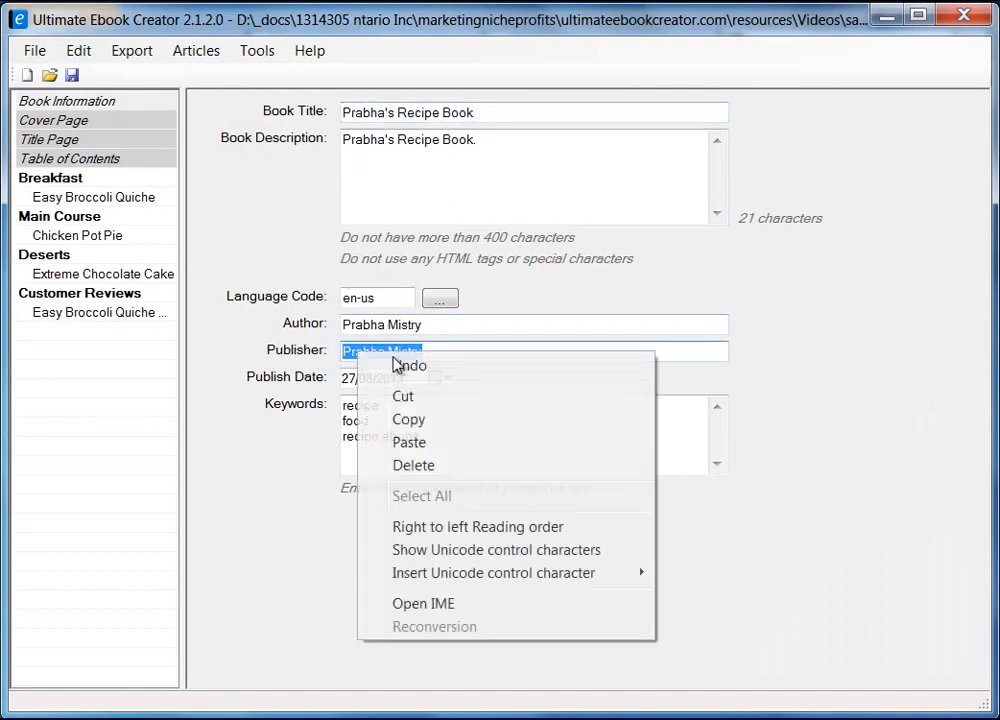
click(458, 416)
click(886, 14)
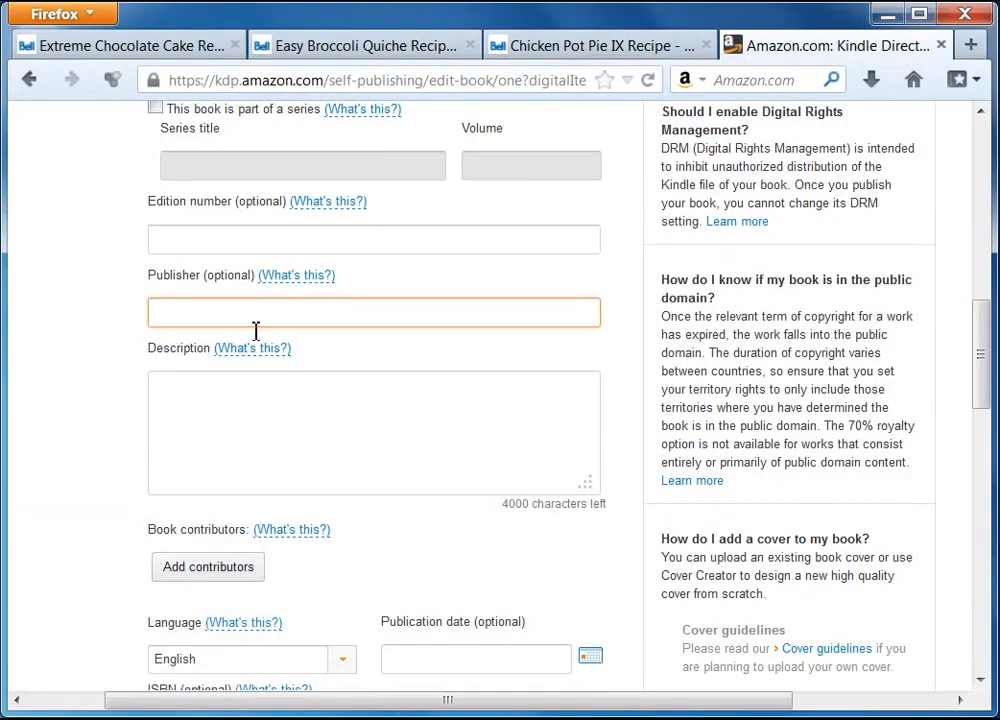
right_click(244, 316)
click(300, 406)
Copy the Book Description text from the Ultimate Ebook Creator project for reuse in KDP
click(266, 412)
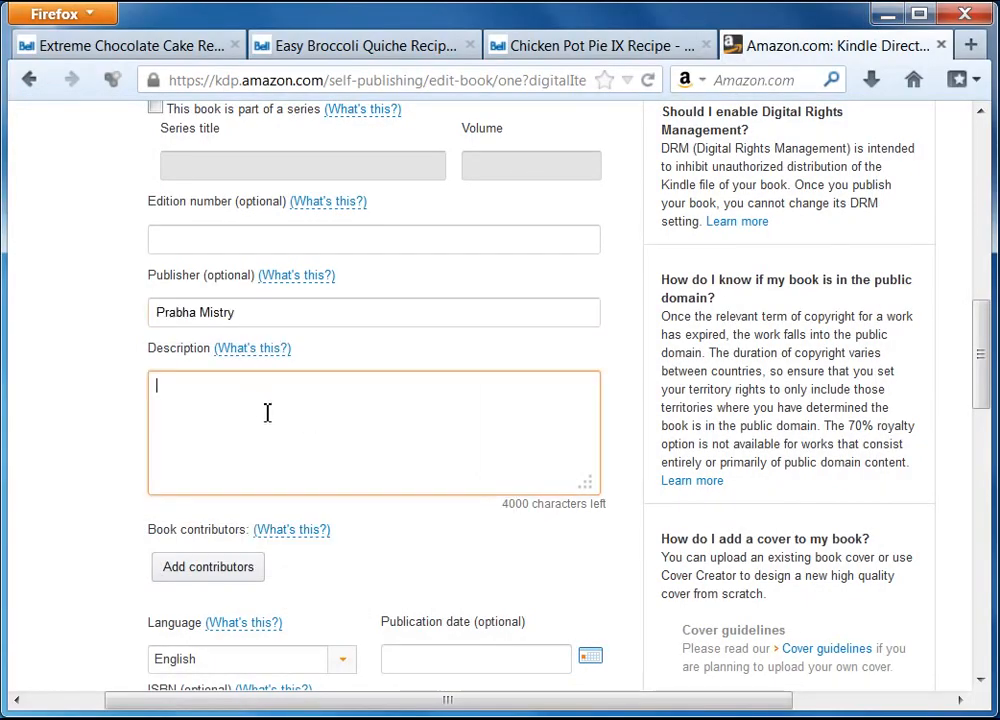
key(alt+Tab)
drag(489, 137, 288, 117)
right_click(406, 131)
click(462, 204)
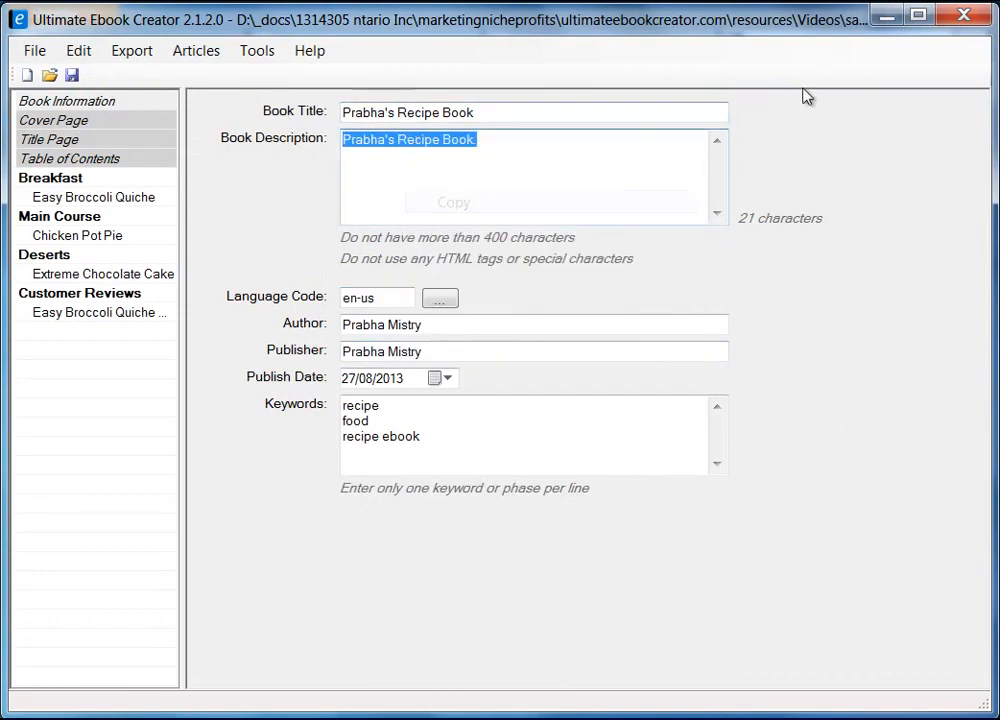
click(884, 15)
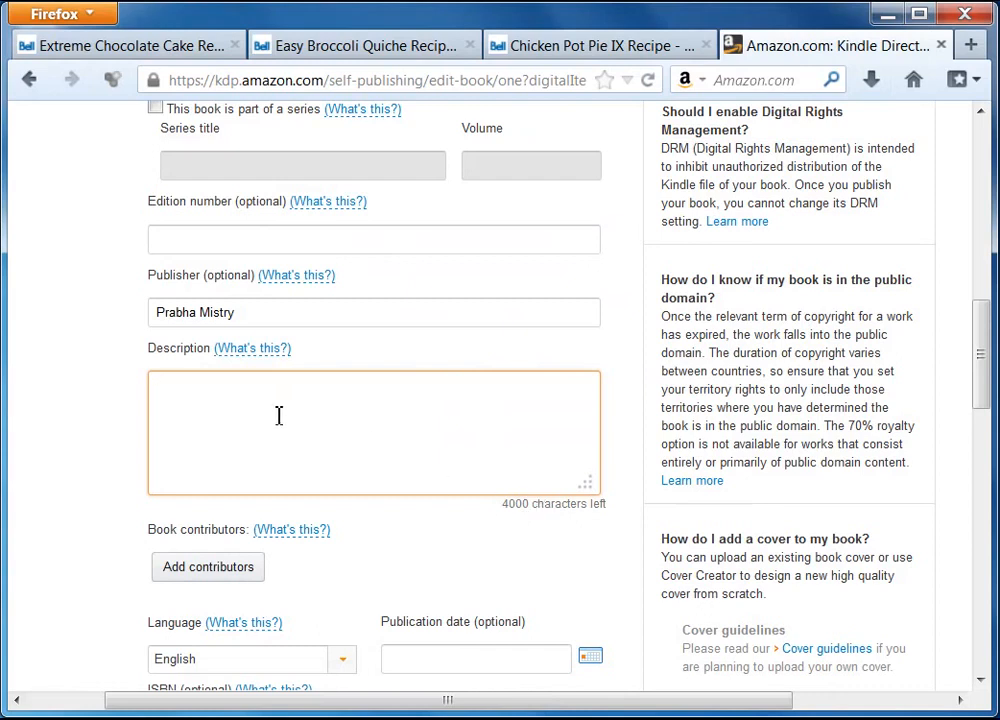
right_click(276, 416)
Paste the description and add 'This ibook is loaded with my most delicious recipes and more', fixing the misspelling
click(325, 504)
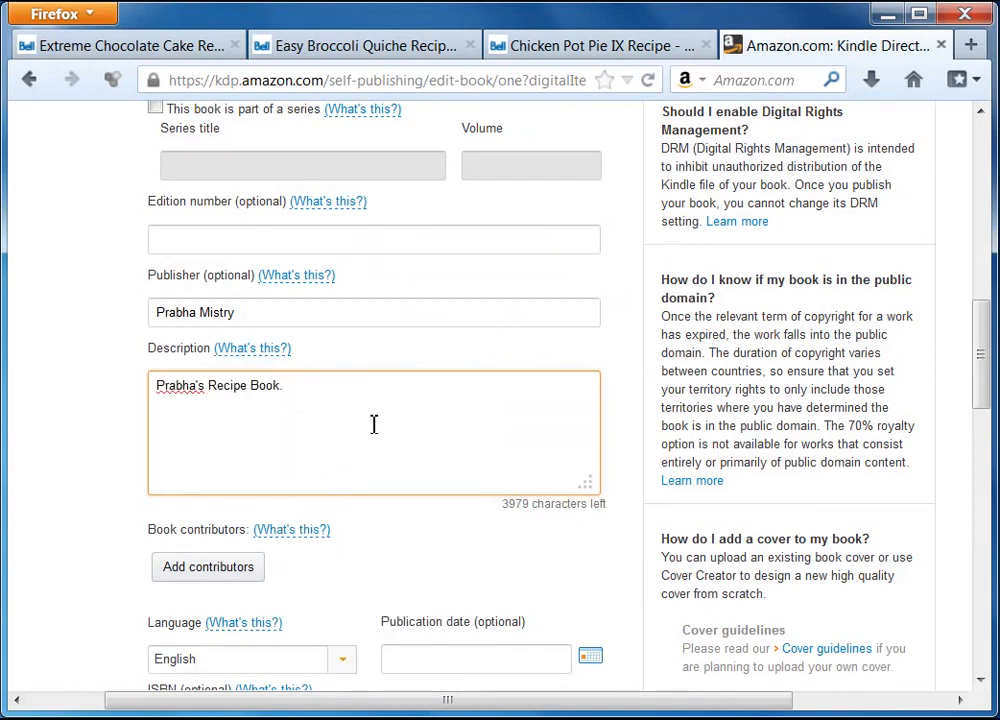
text(This ibook i)
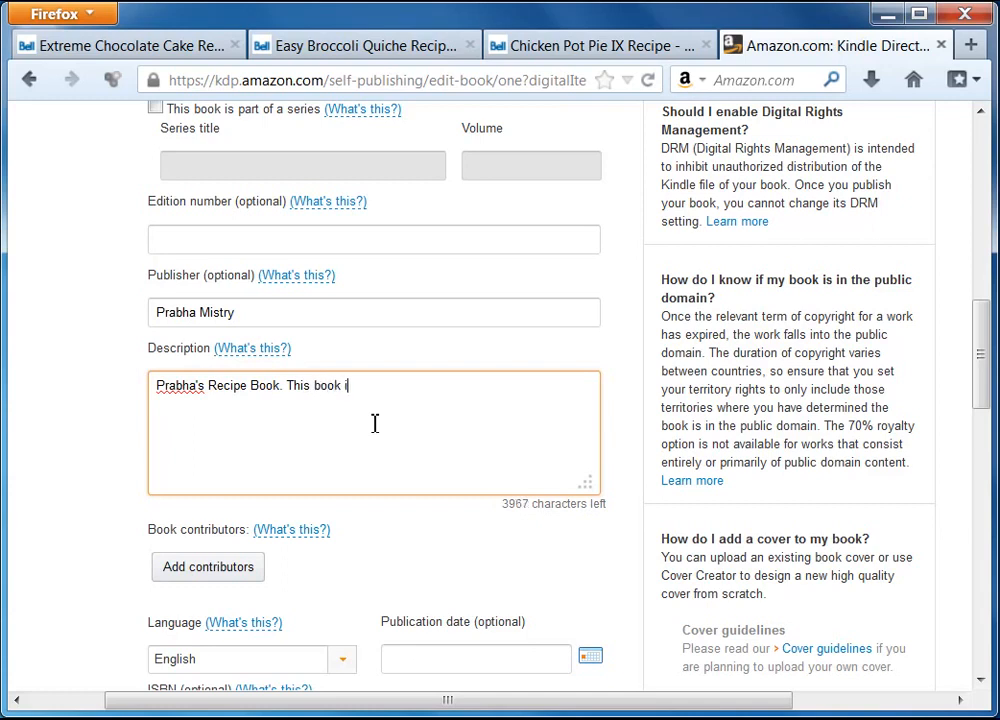
text(s loade)
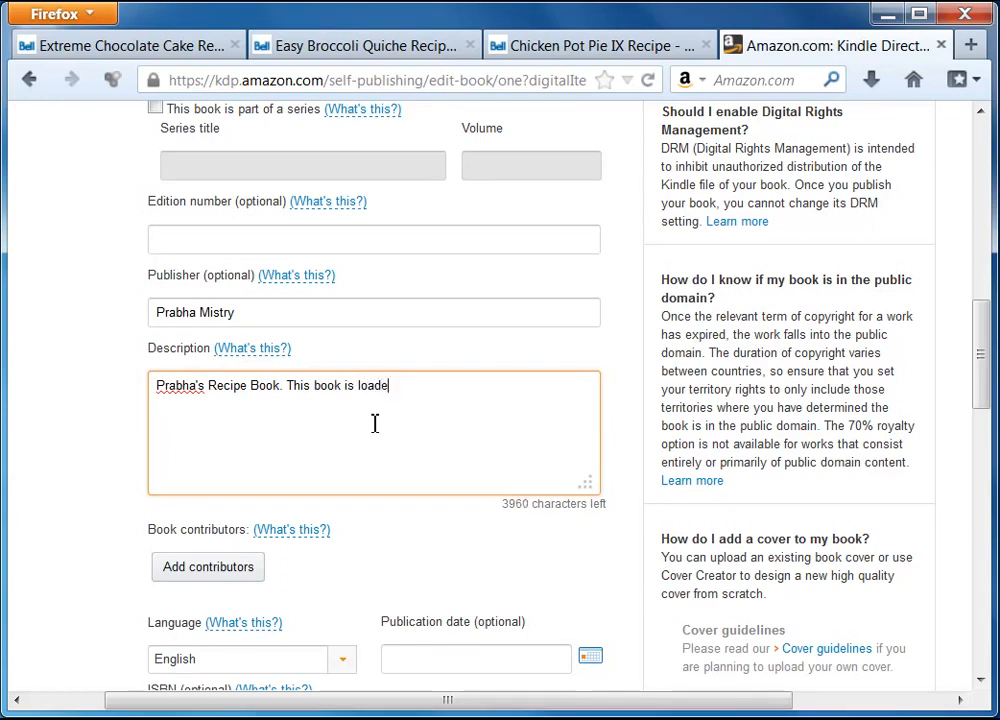
text(d with my most)
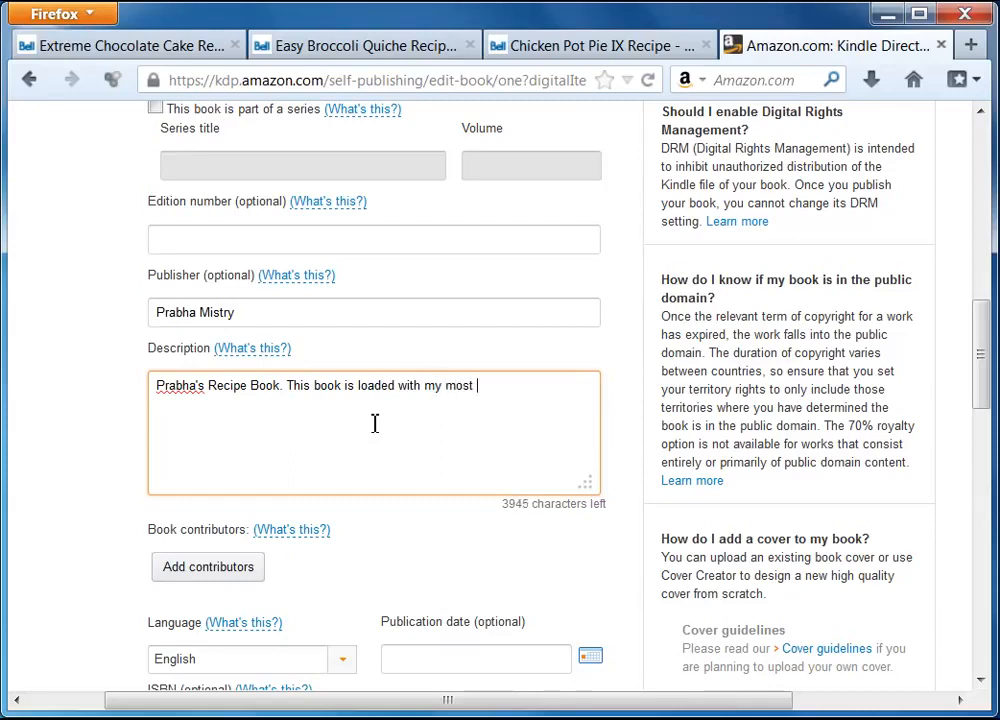
text( decisious )
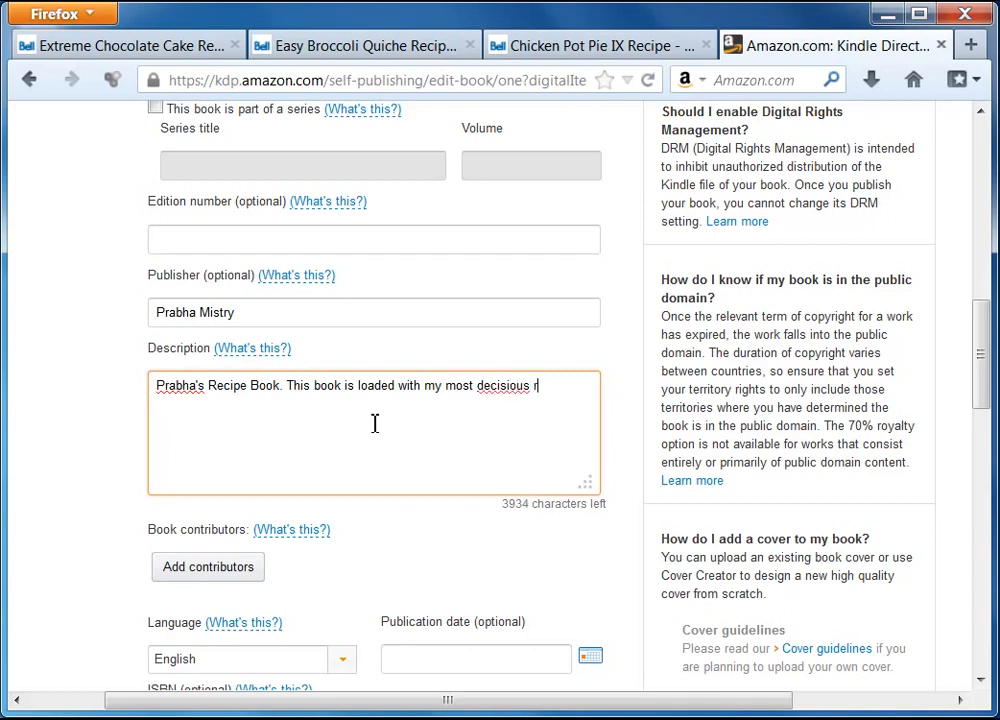
text(recipes and more.)
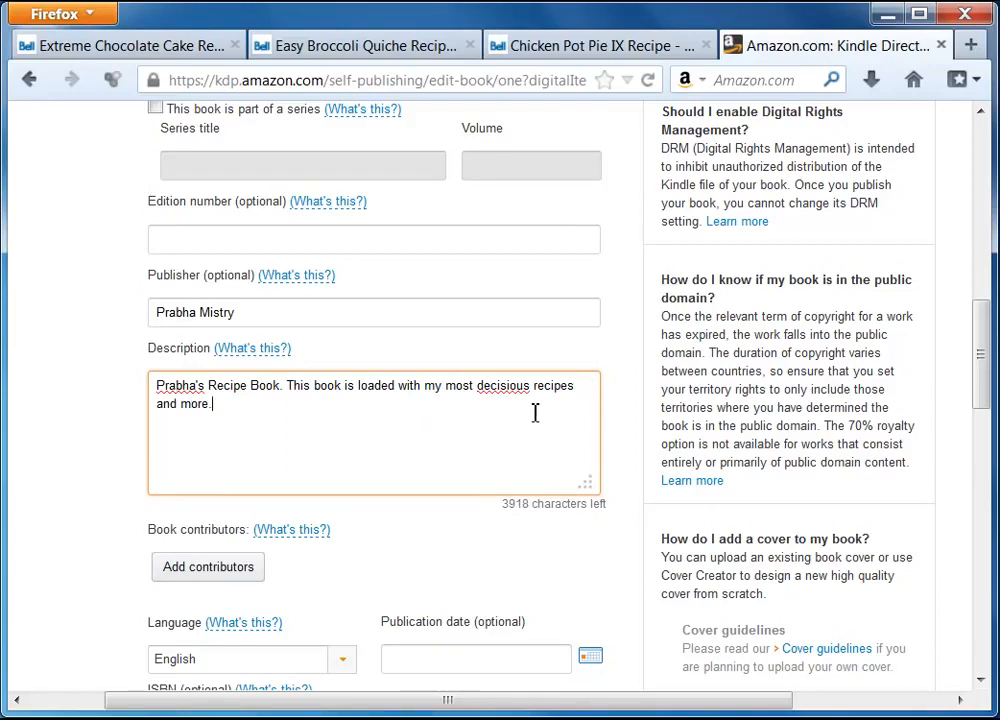
right_click(504, 393)
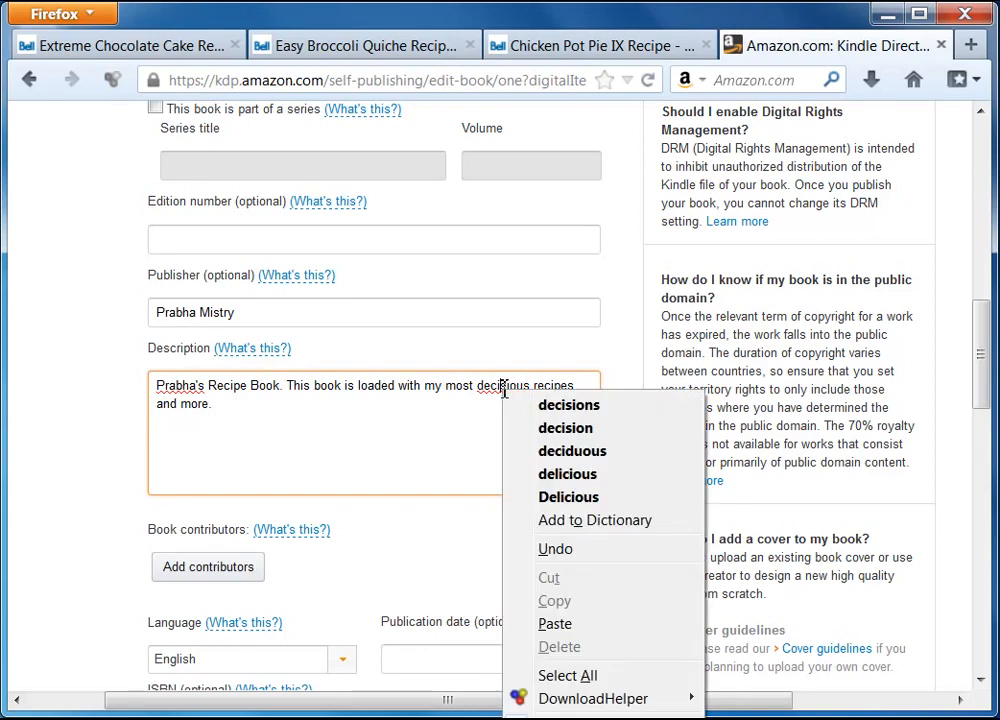
click(604, 474)
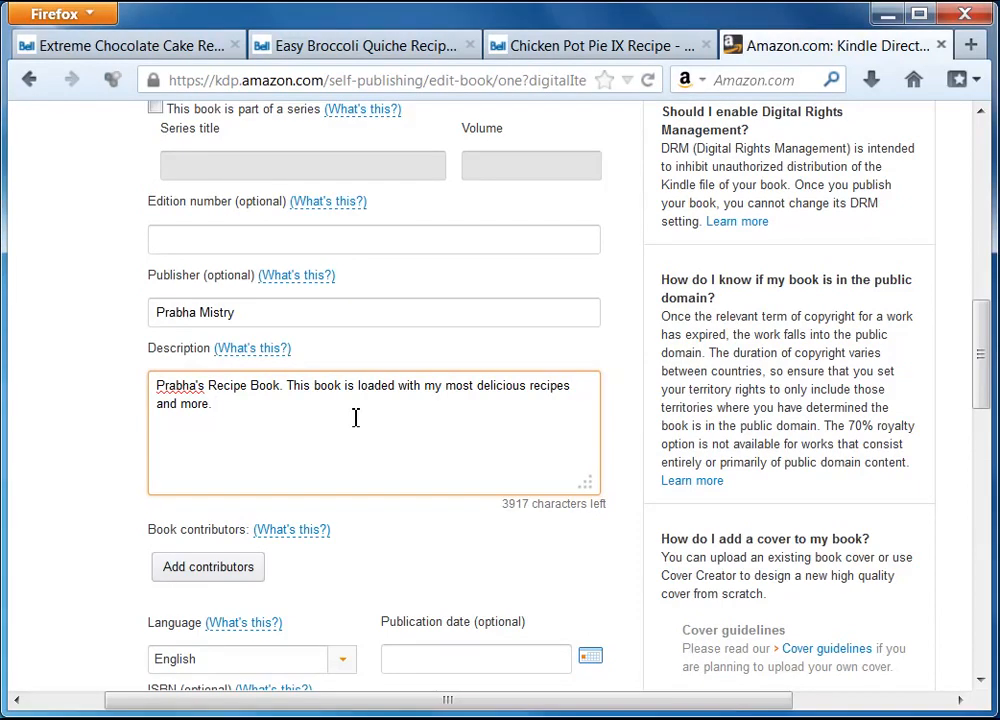
Continue the blurb about the breakfast section, followed by the main course and desert recipes
text(There are lots of recipes in)
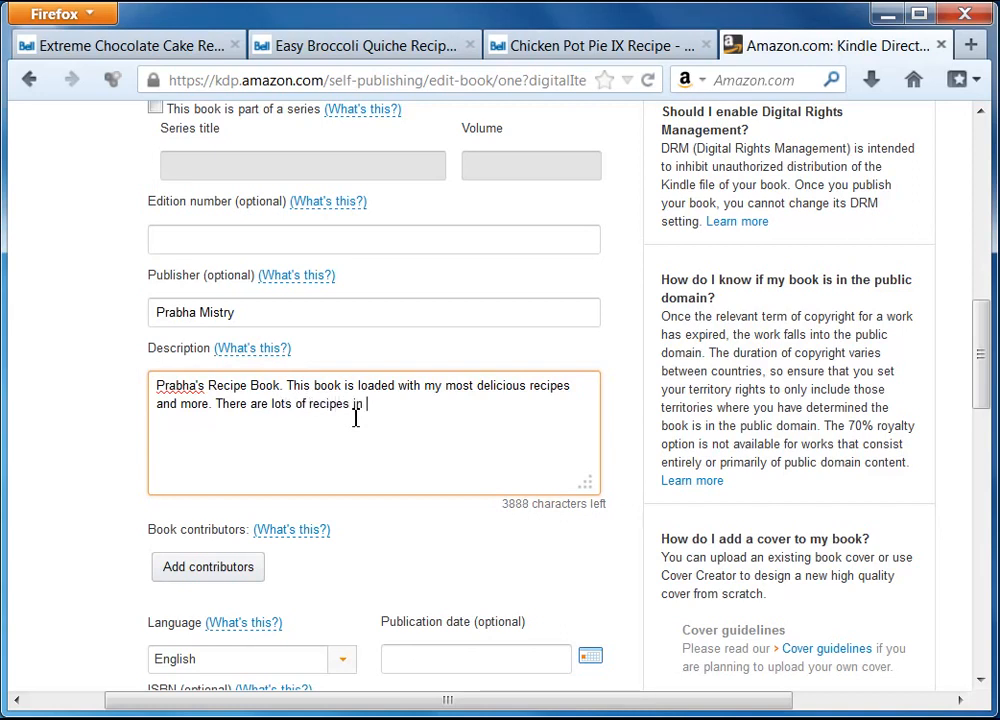
text( the br)
text(eakfast section that you are going to like. Then follows the main course and finally you have your desert rec)
text(i)
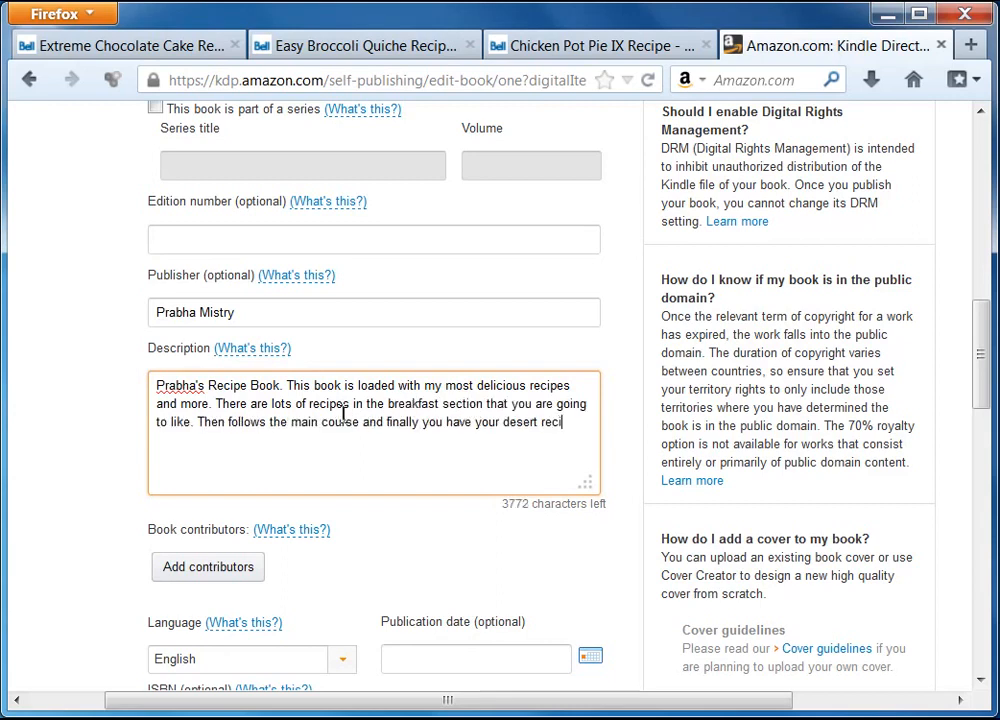
text(pes.)
scroll(65, 573, down, 2)
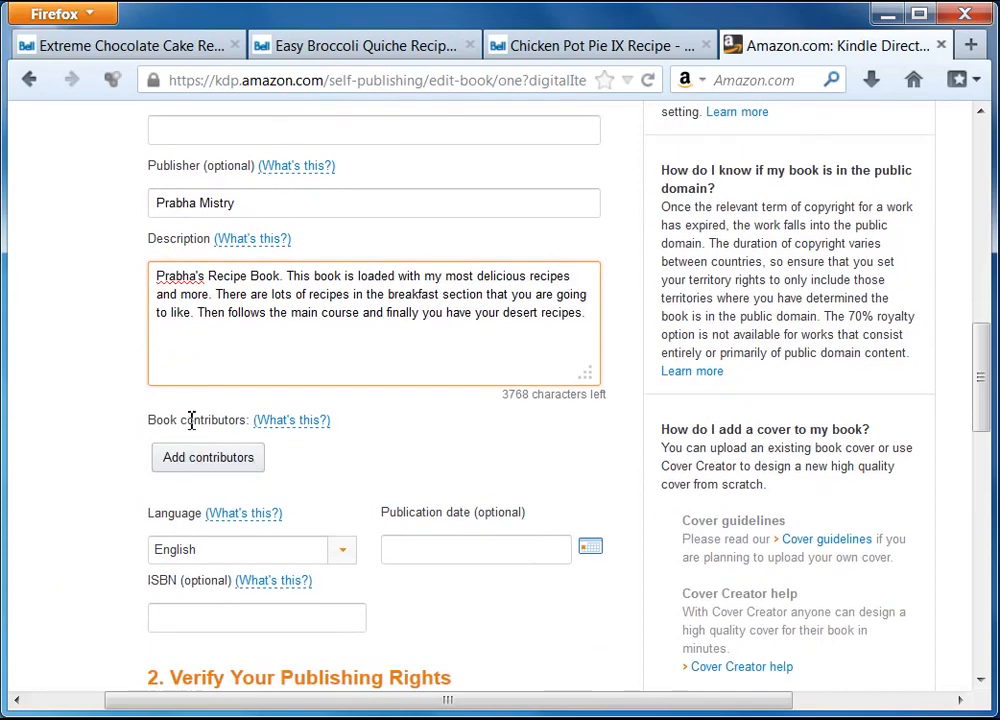
Add the author's first and last name as a book contributor with the Author role
click(205, 460)
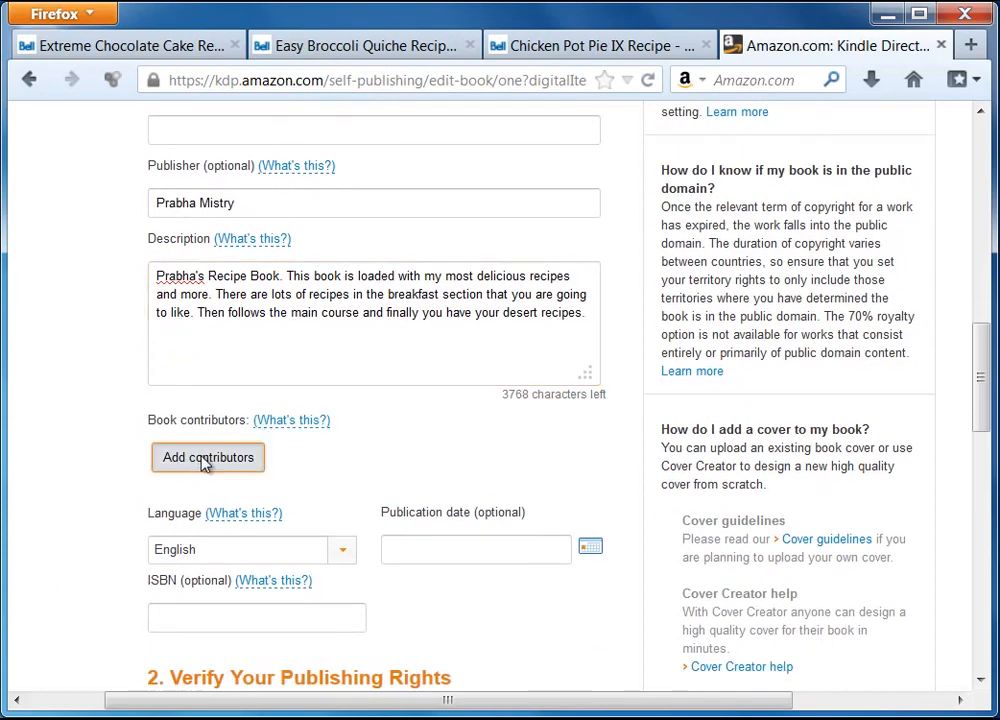
click(132, 299)
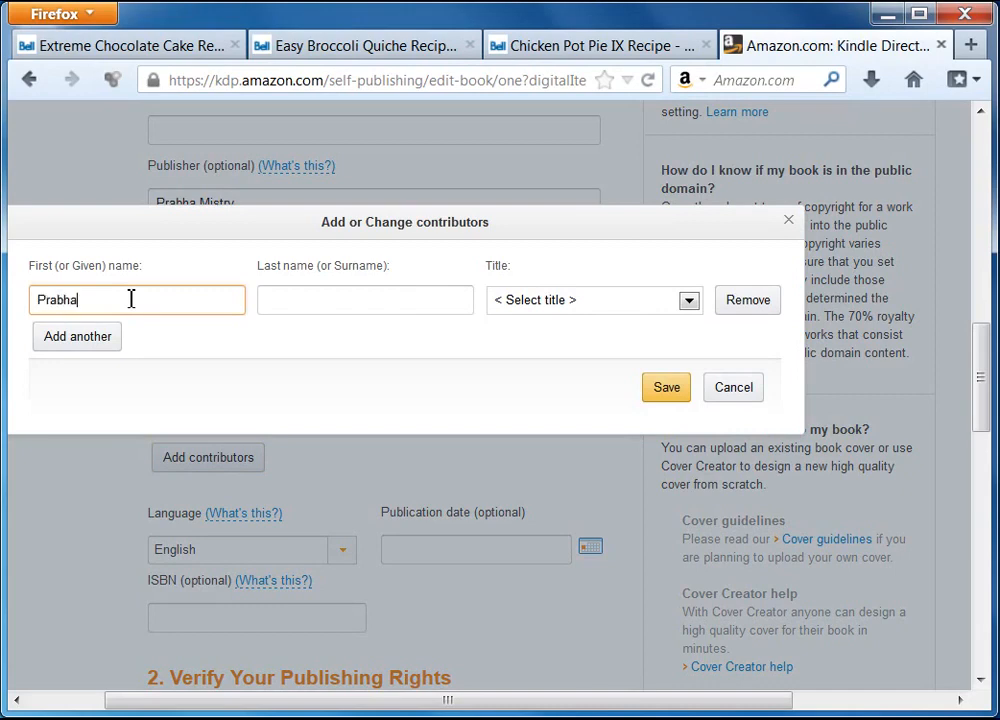
click(268, 303)
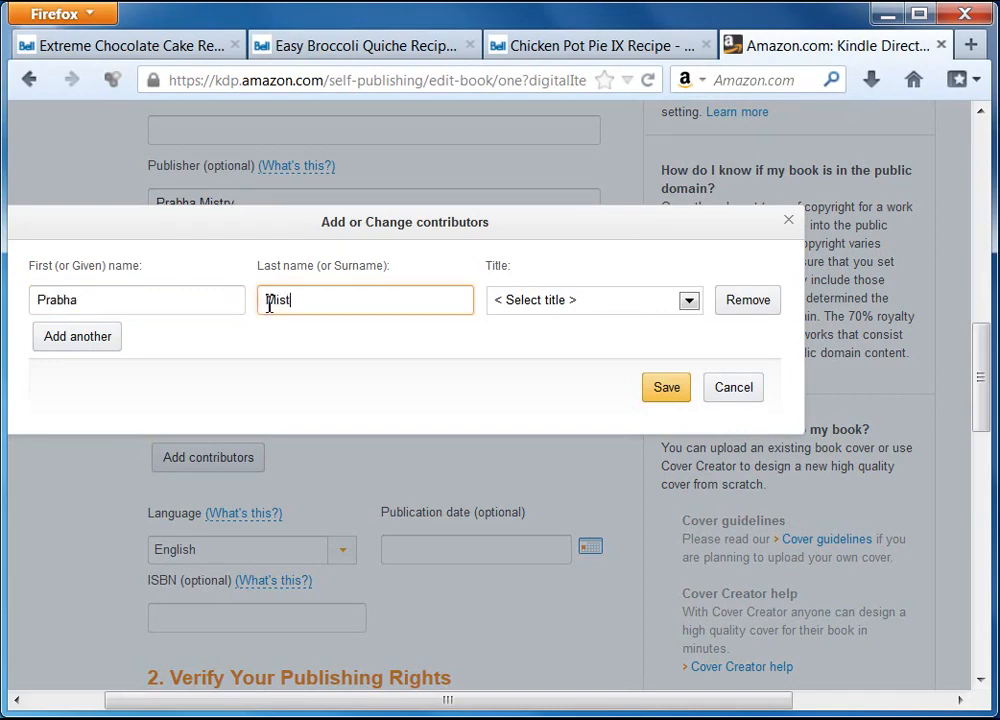
click(698, 301)
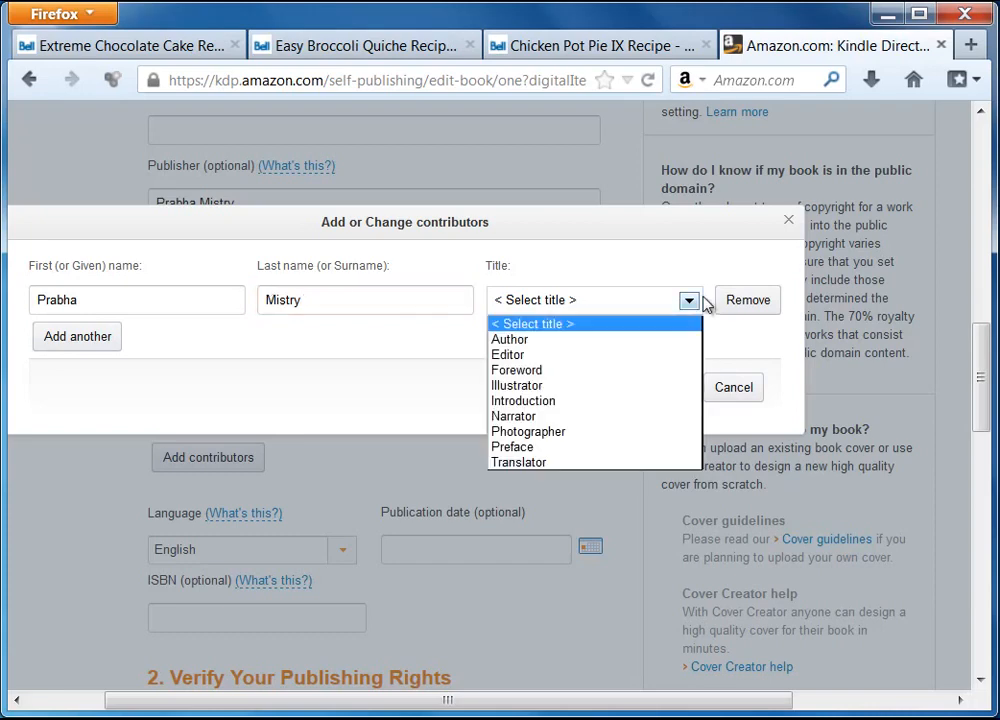
click(560, 339)
click(672, 394)
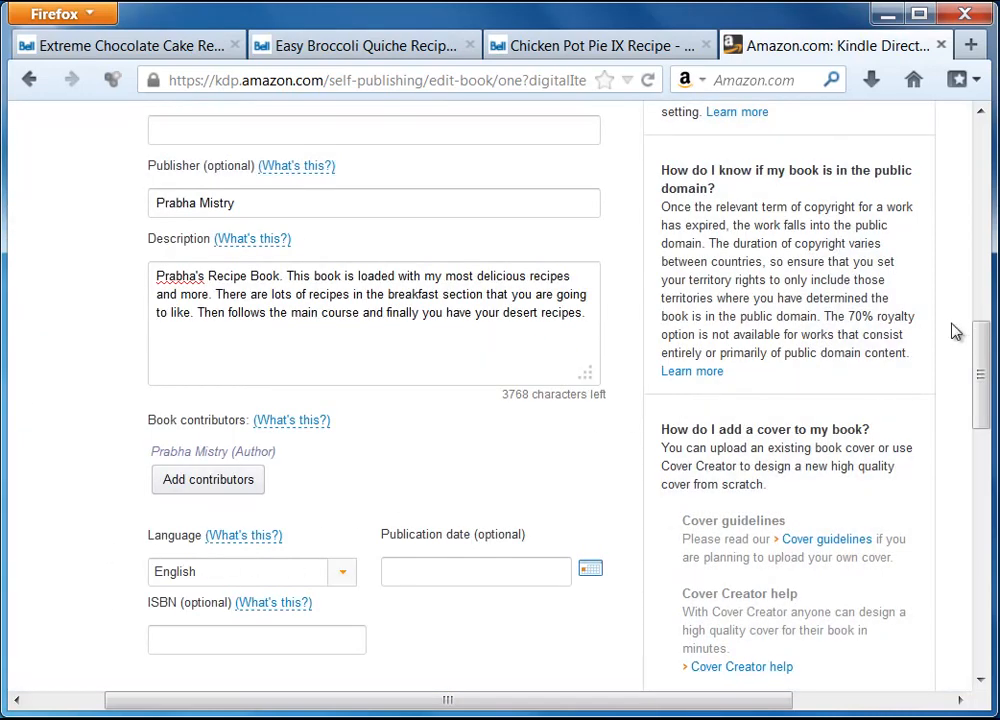
scroll(975, 361, down, 5)
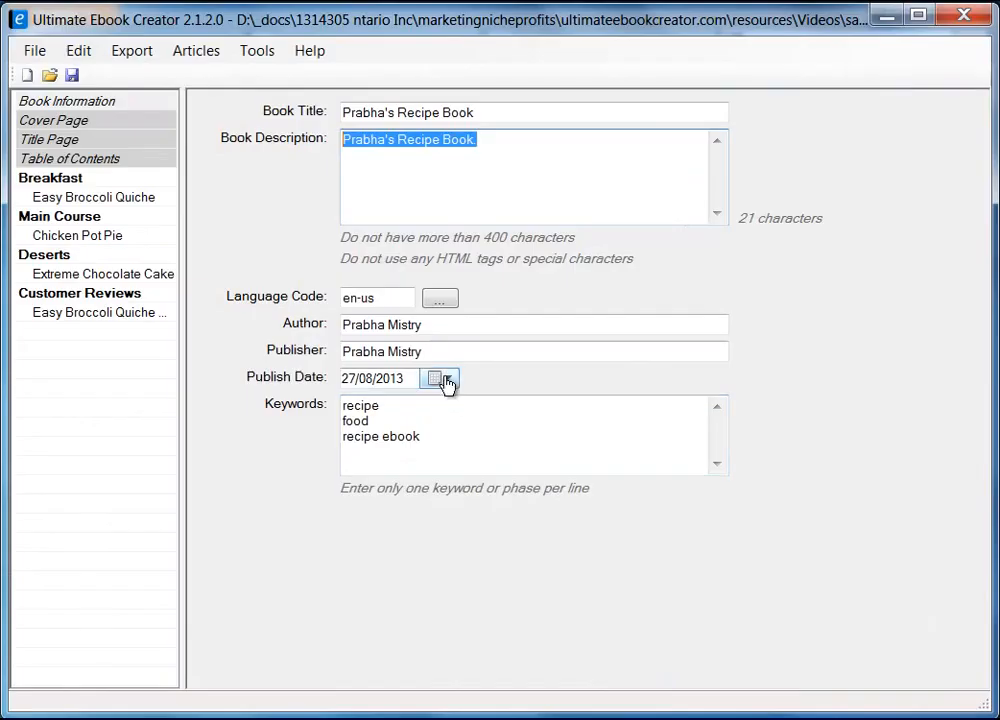
Set the Publication date to 08/27/2013 from the calendar, matching the ebook project's publish date
click(884, 17)
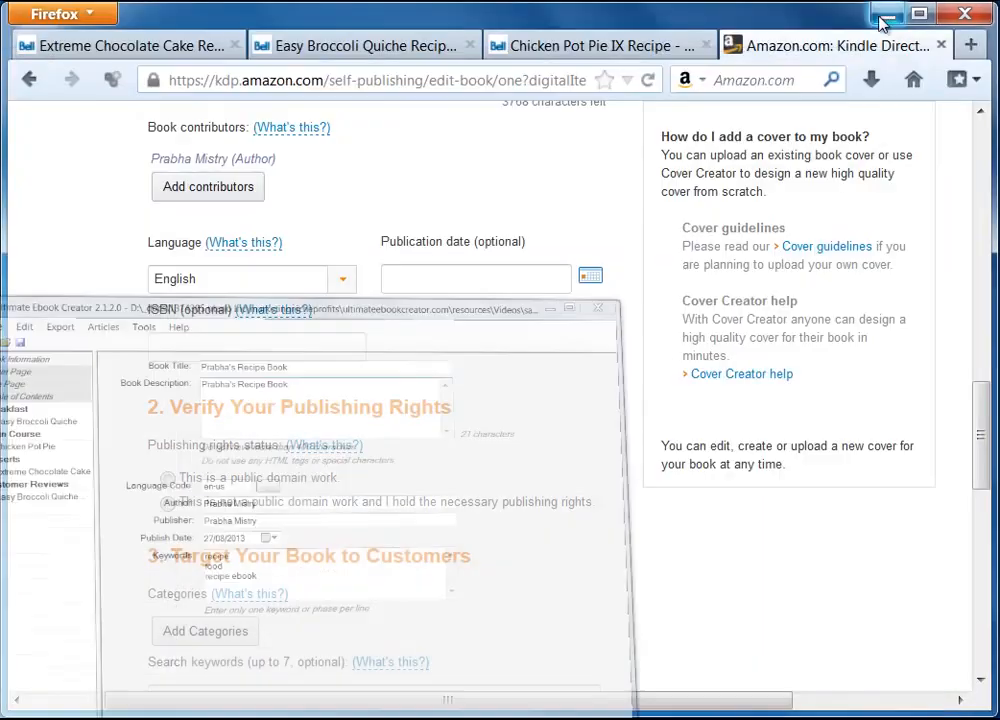
click(590, 284)
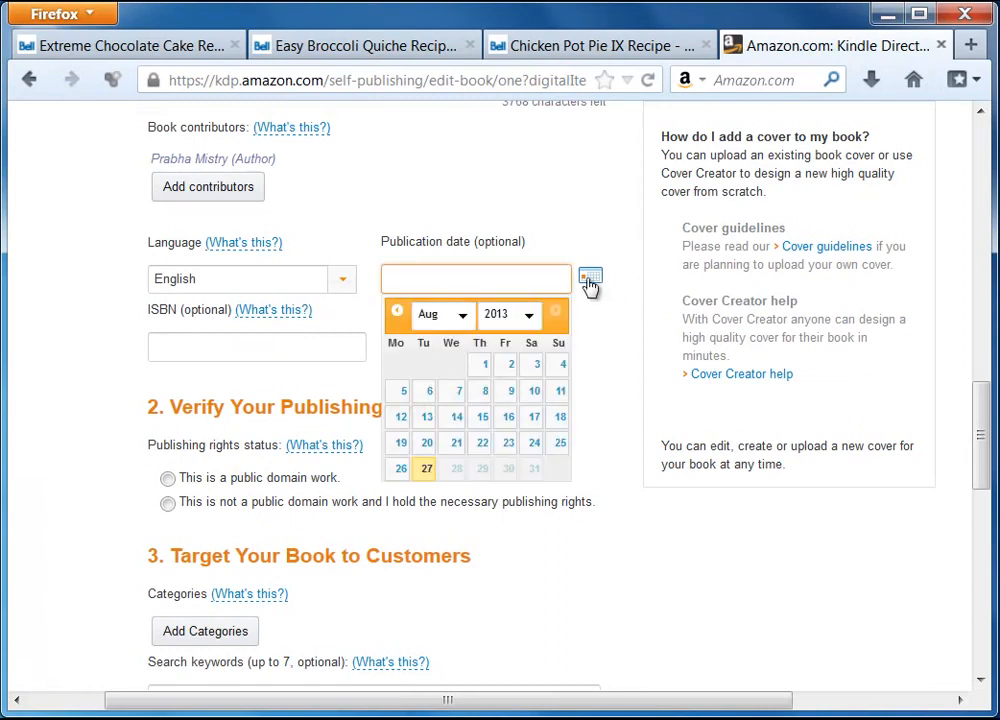
click(429, 472)
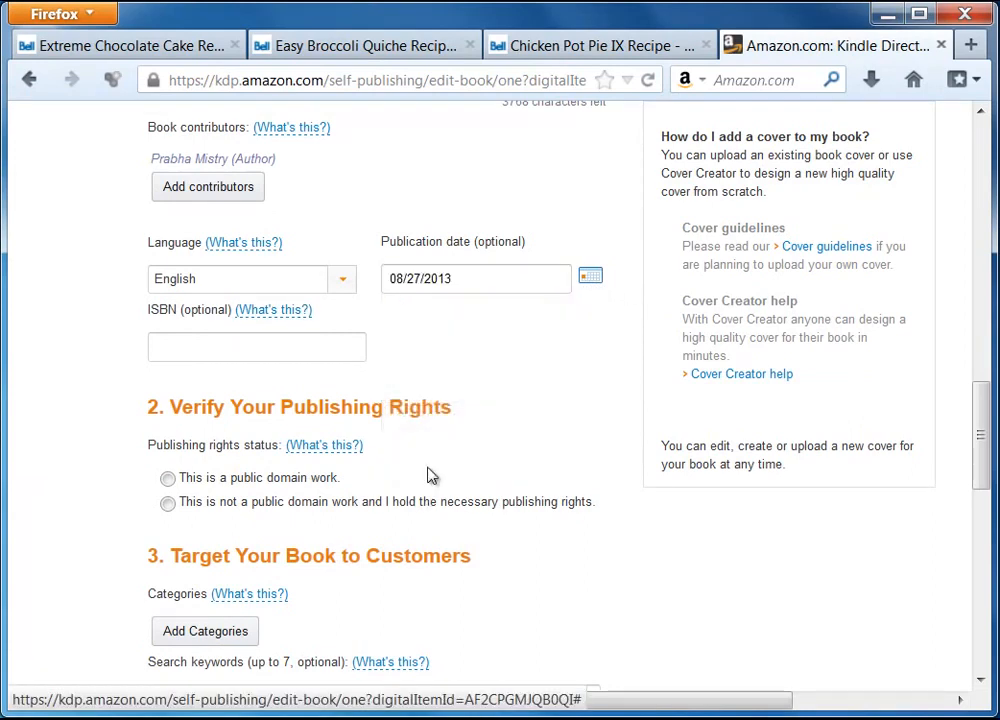
click(175, 349)
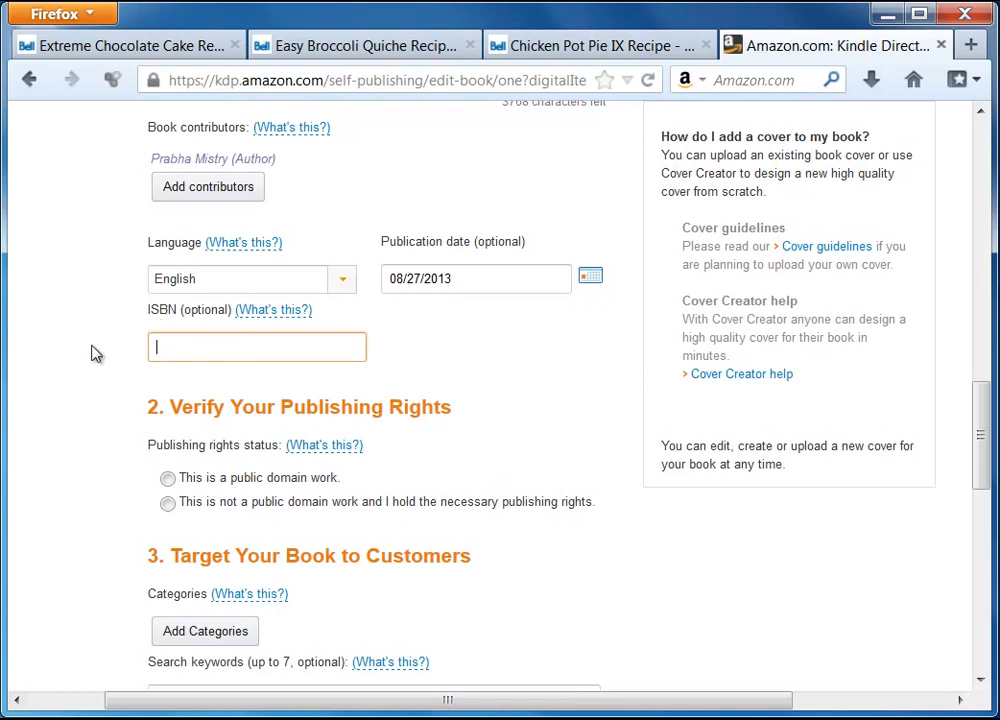
scroll(130, 425, down, 1)
scroll(128, 425, down, 2)
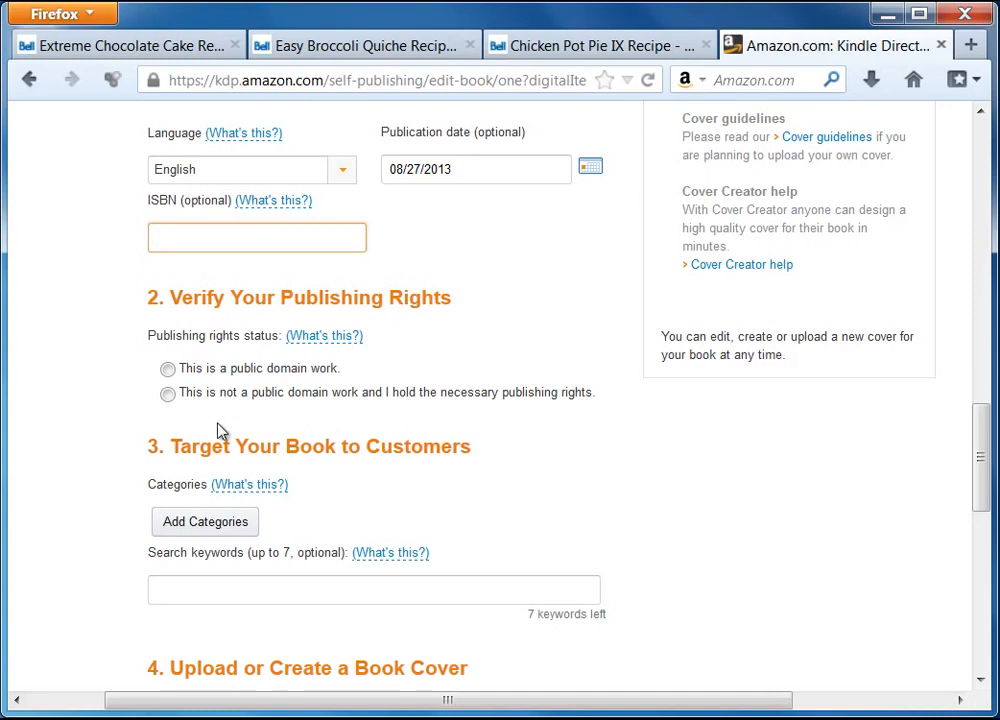
Mark the book as not public domain and file it under COOKING > Entertaining and COOKING > General
click(167, 395)
scroll(100, 476, down, 2)
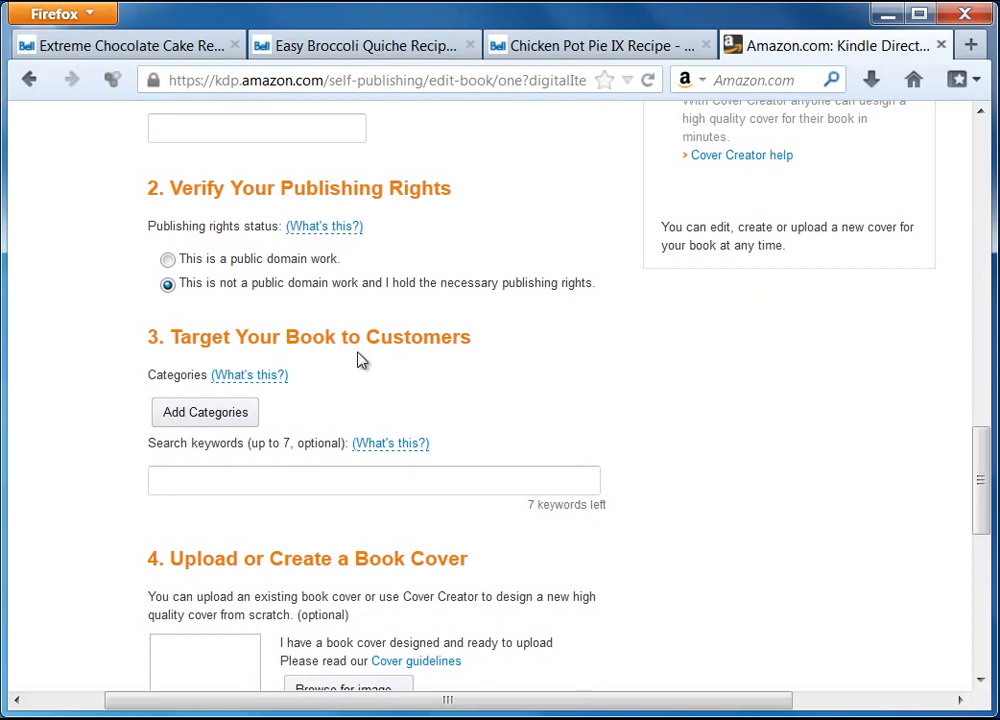
click(210, 416)
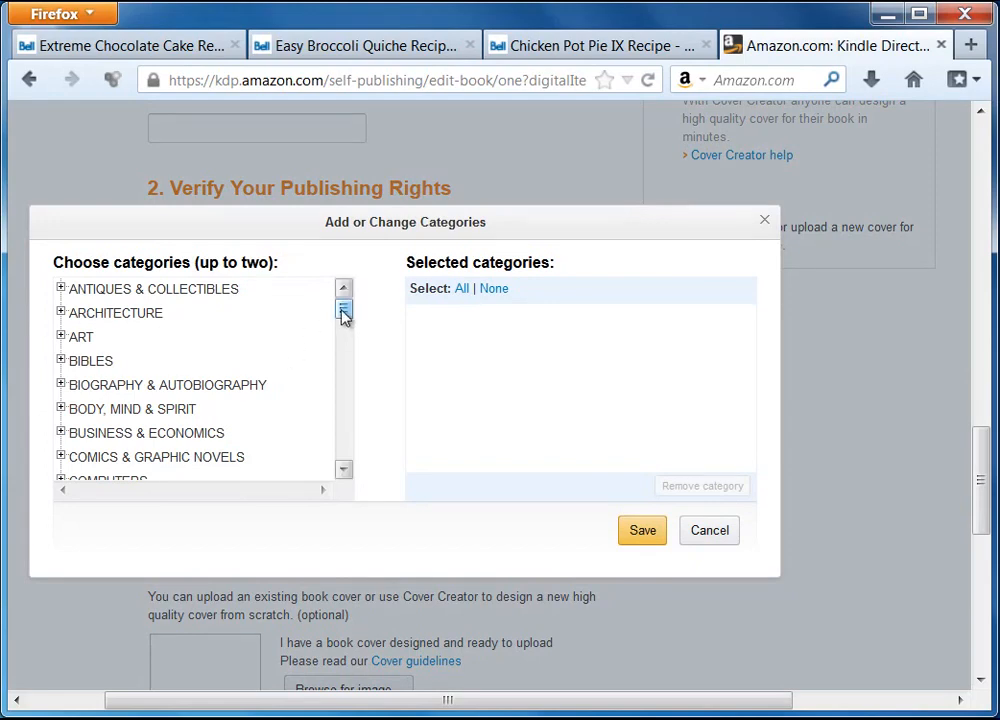
drag(342, 317, 343, 334)
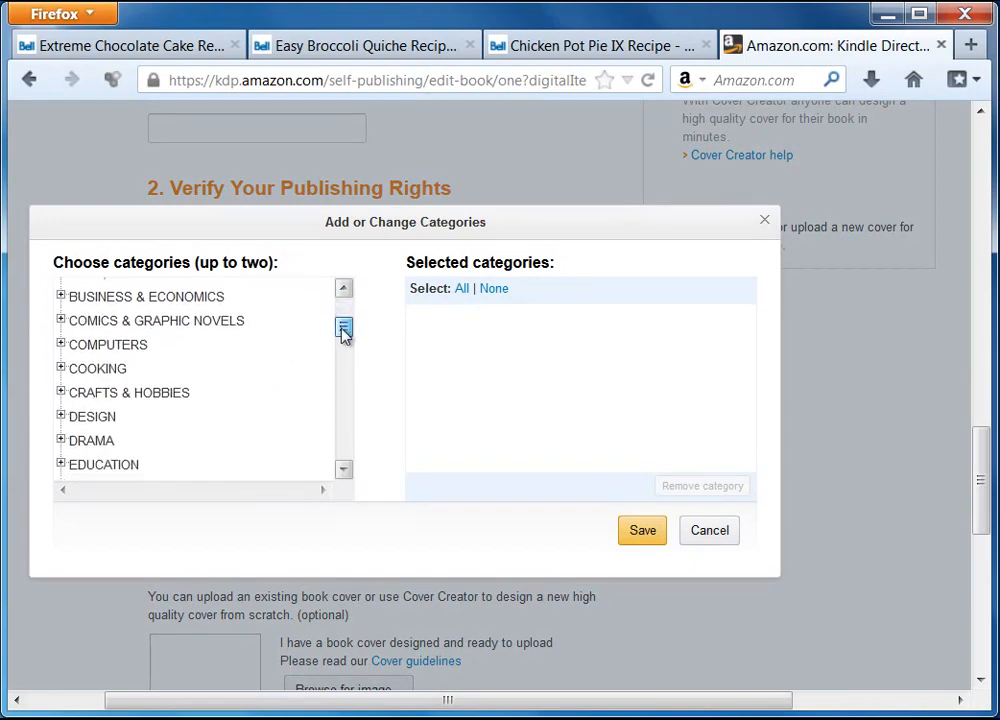
click(60, 368)
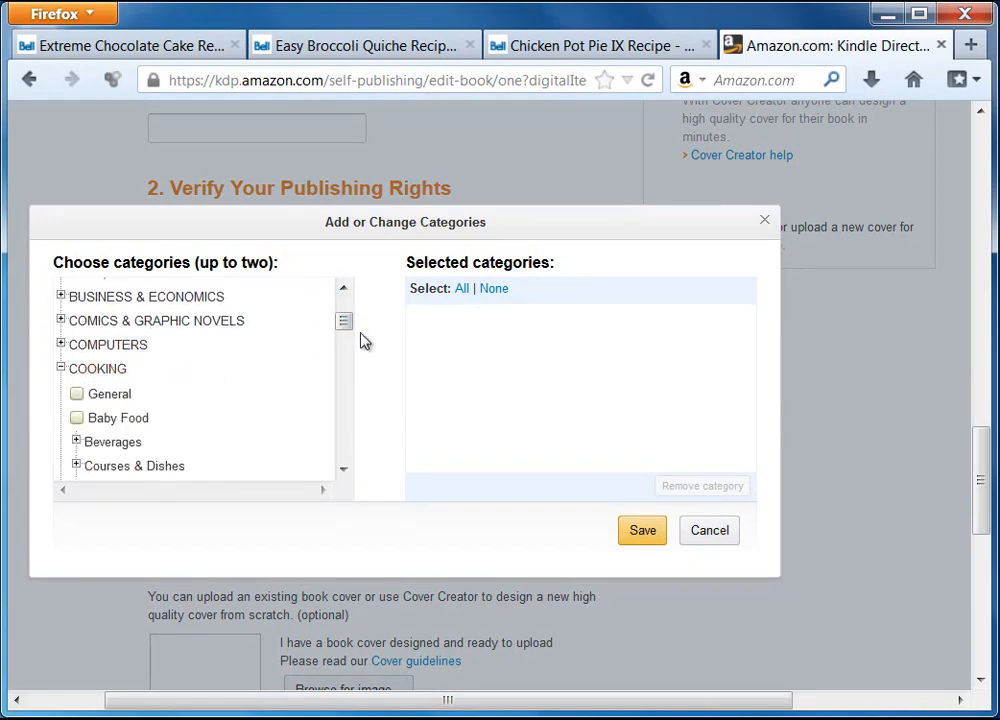
drag(344, 322, 348, 340)
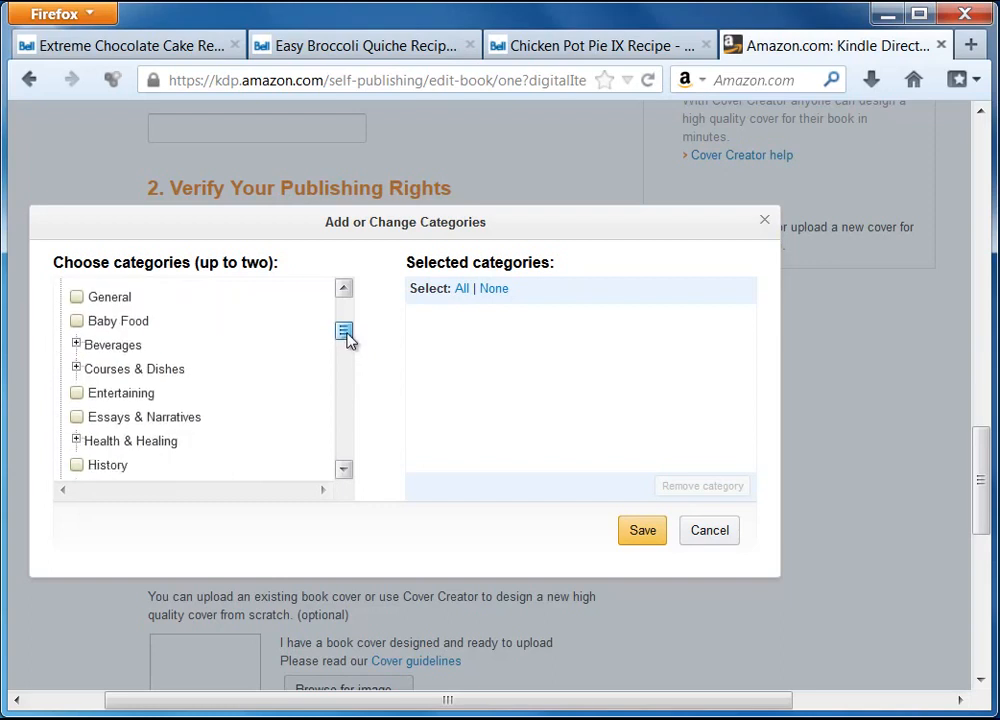
click(77, 394)
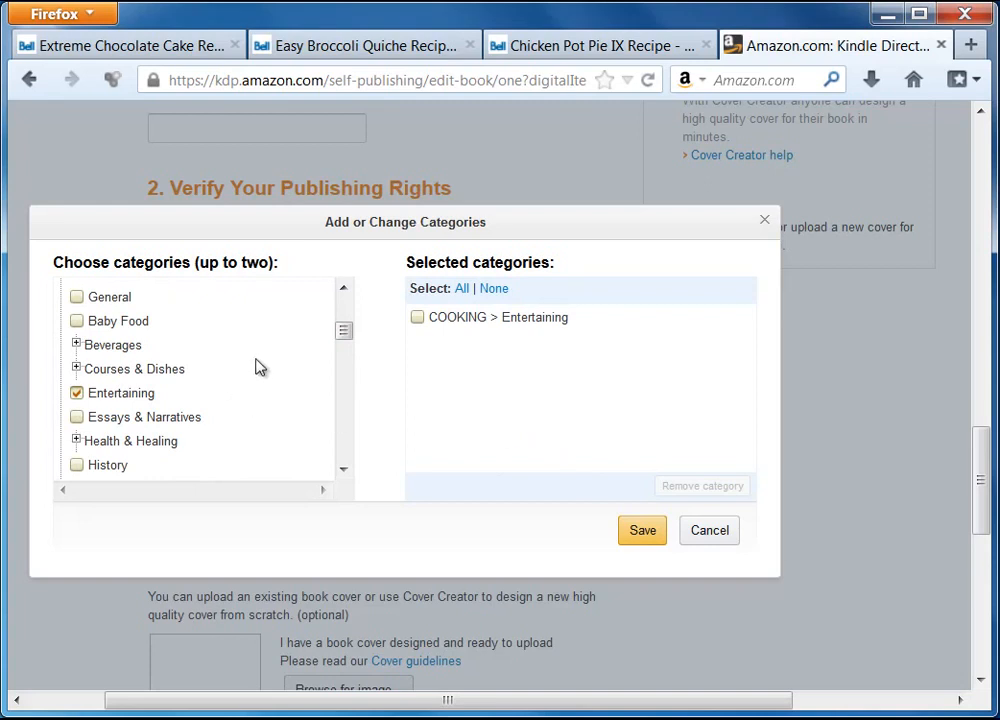
mouse_move(348, 337)
mouse_down()
mouse_move(351, 360)
mouse_move(350, 333)
mouse_up()
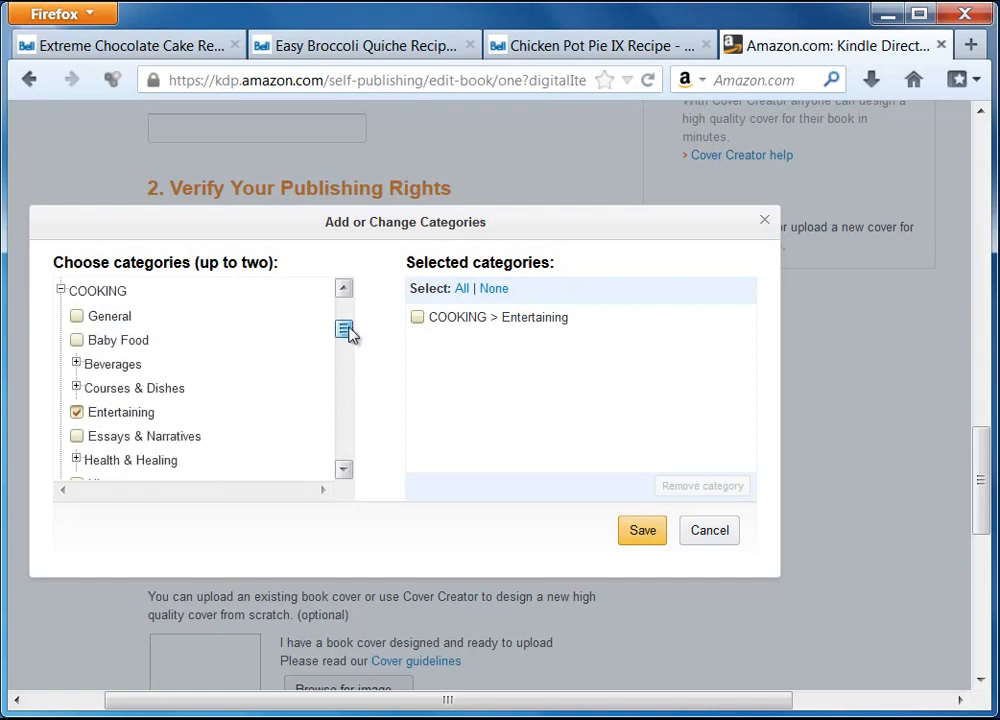
click(77, 317)
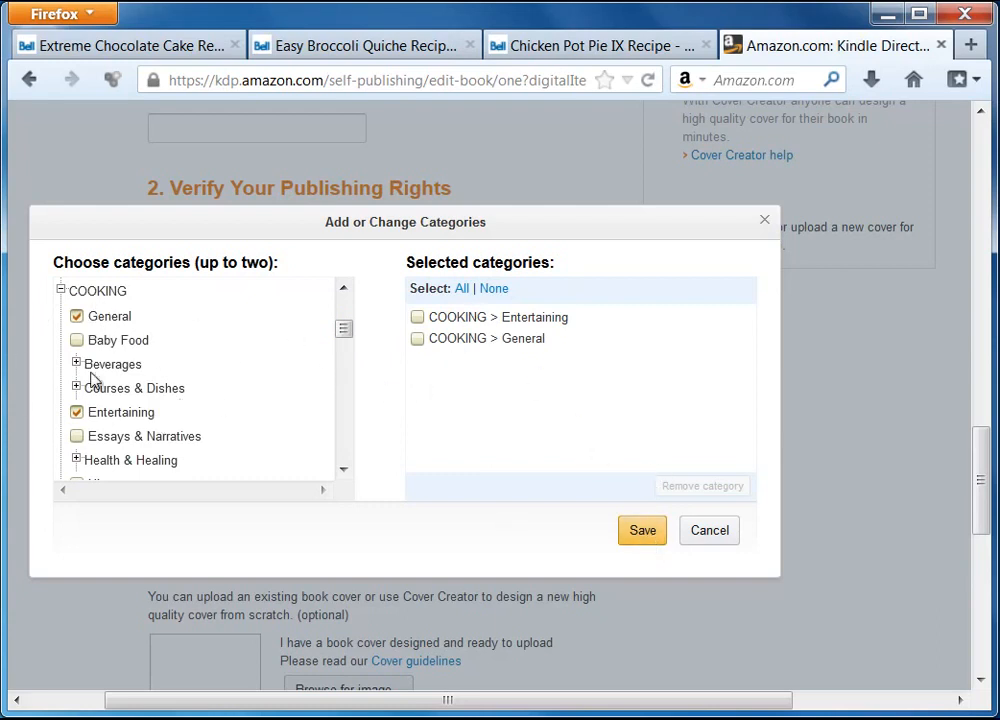
click(642, 533)
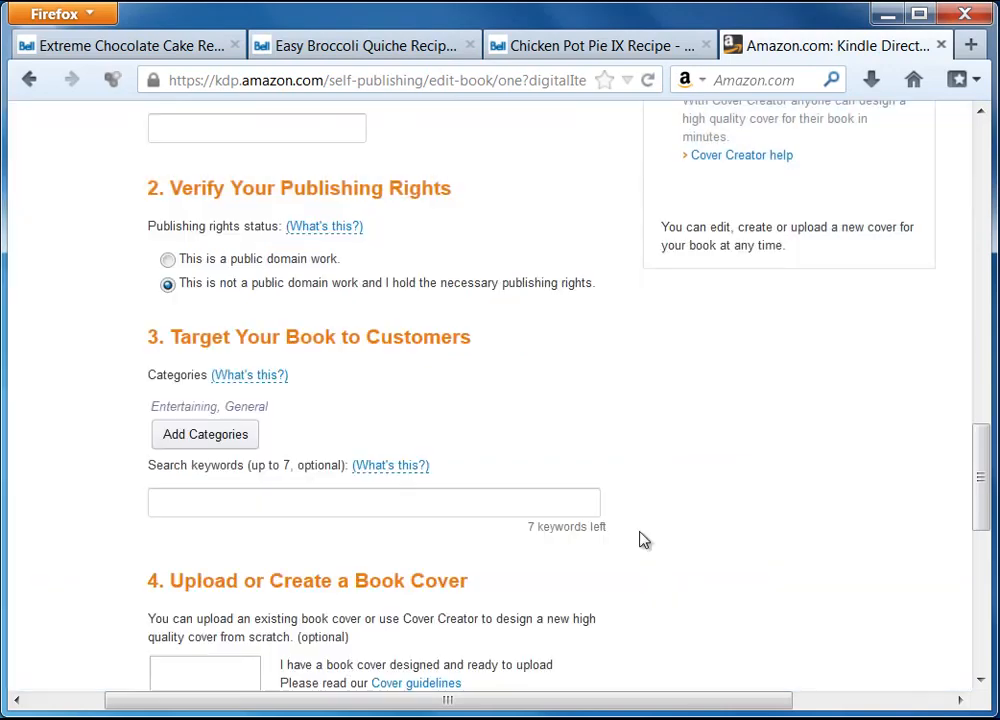
Enter the search keywords recipe, food, recipe ebook, taken from the ebook project
click(199, 501)
scroll(770, 495, down, 2)
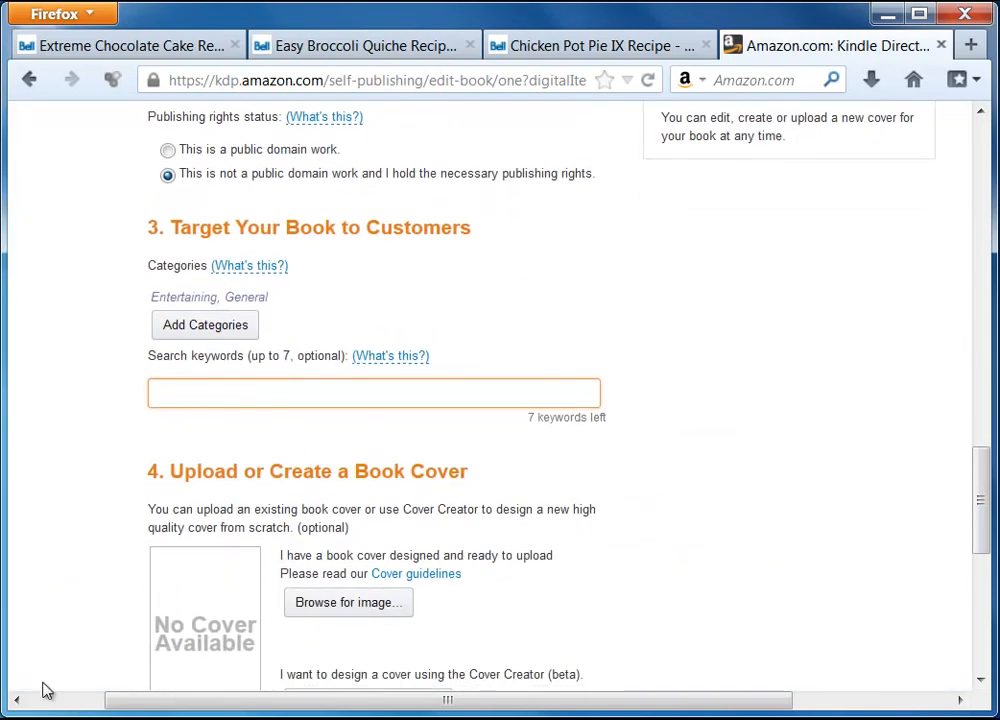
click(110, 718)
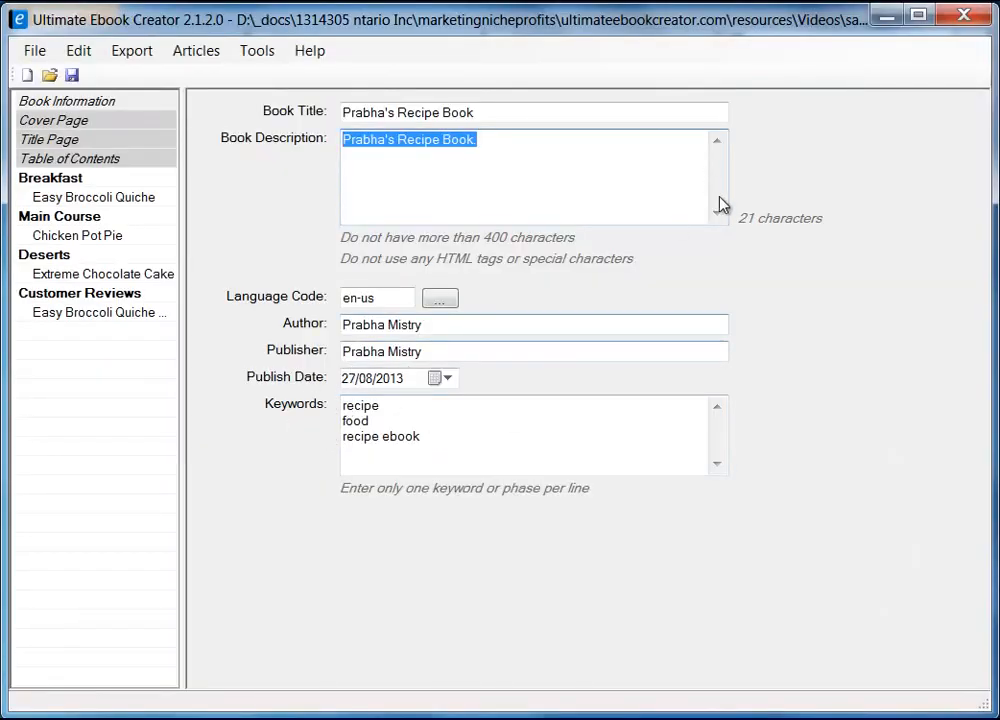
click(885, 15)
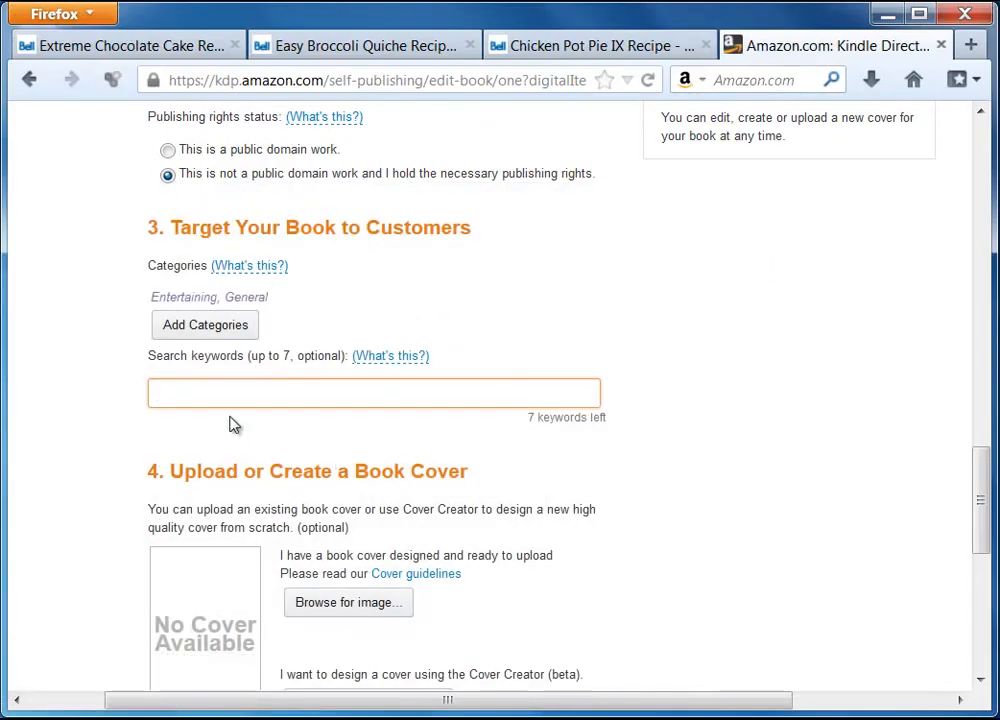
text(recipe, food, recipe ebook)
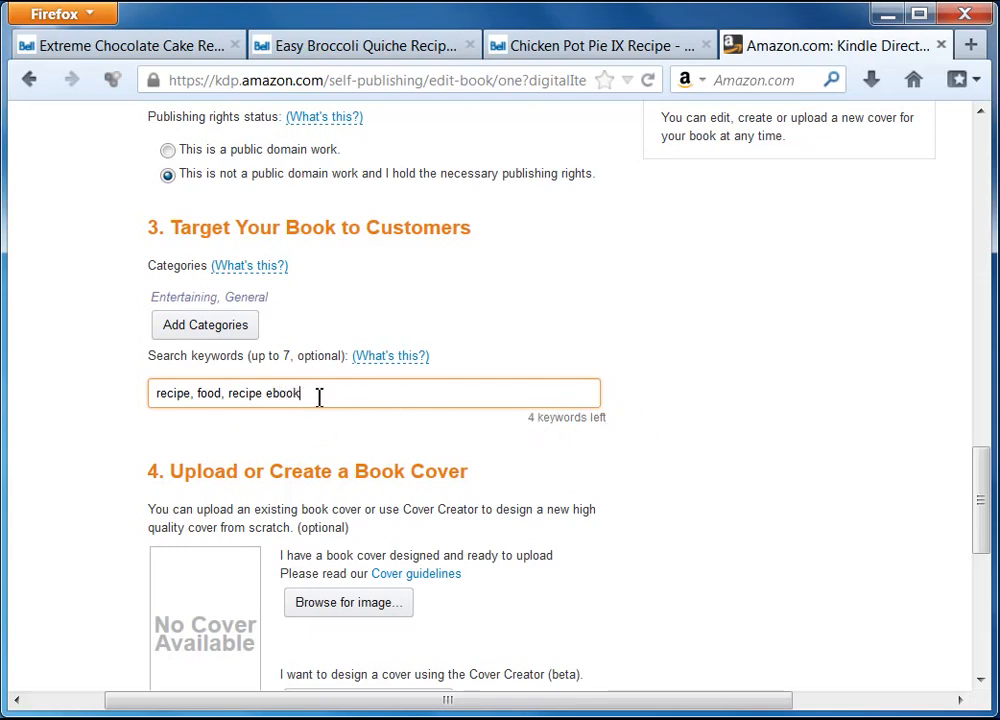
triple_click(243, 393)
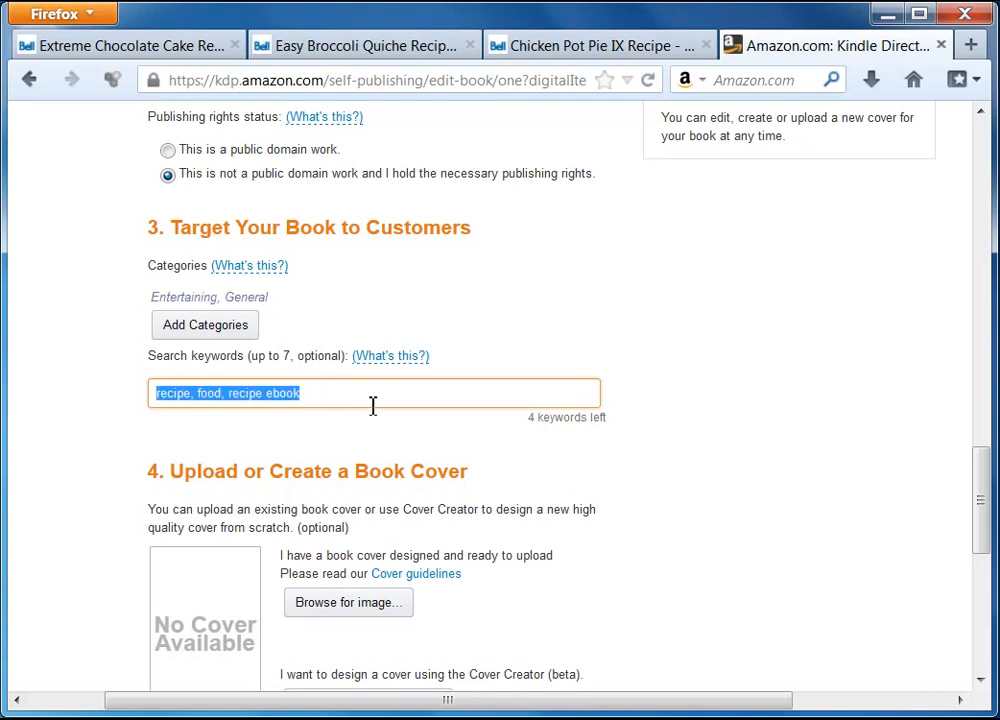
key(End)
scroll(641, 502, down, 2)
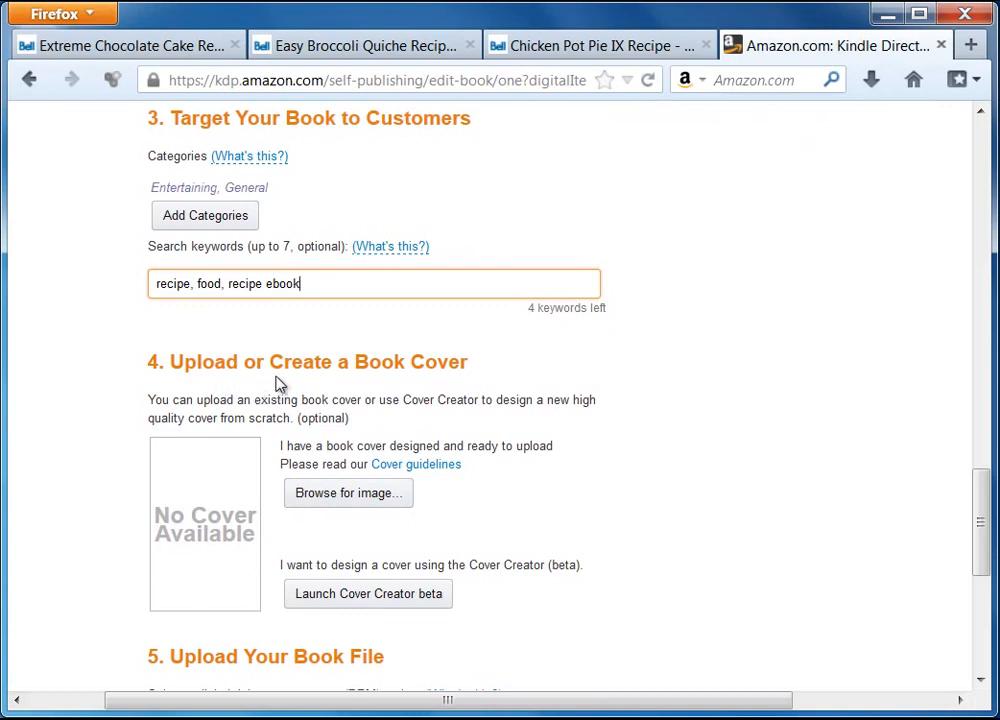
scroll(605, 488, down, 2)
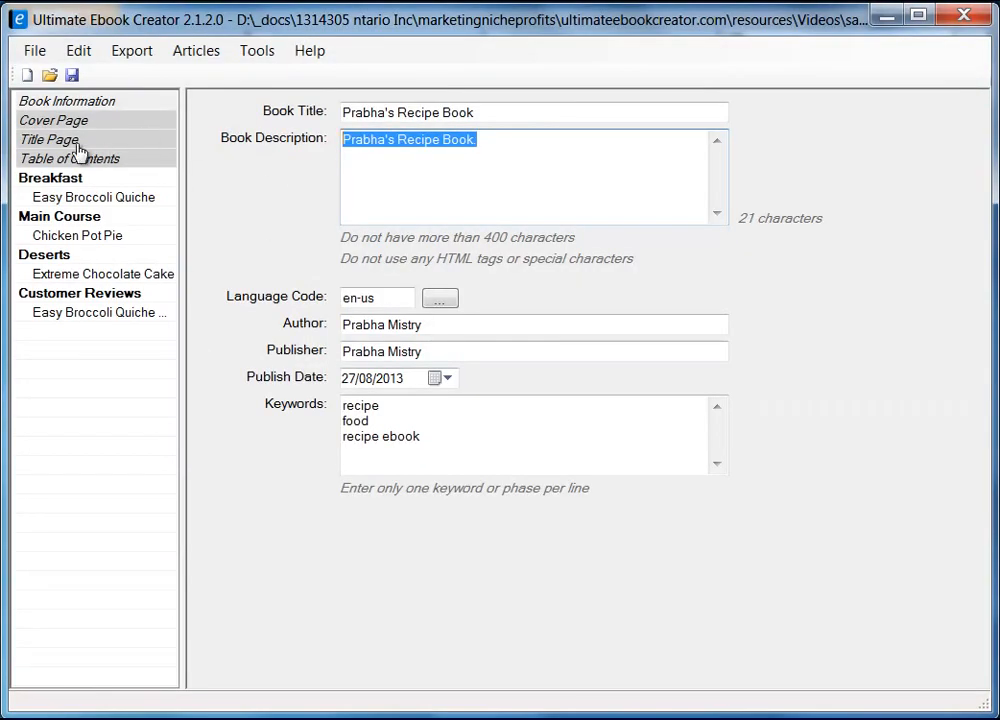
click(70, 121)
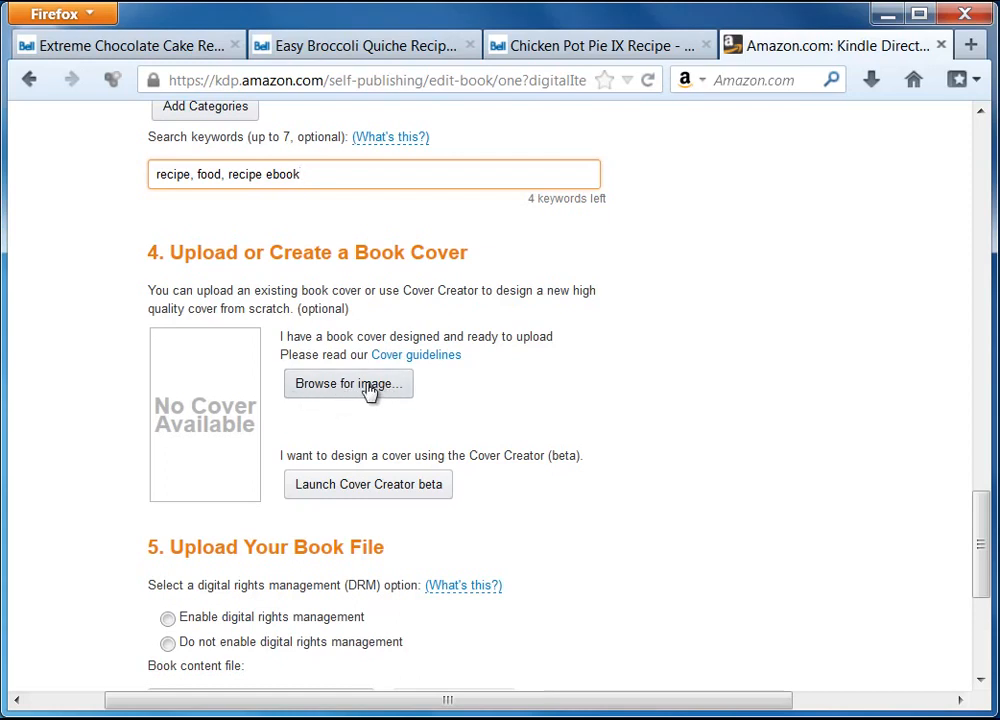
Upload prabha-recipe-cookbook2.jpg from the ebook material folder as the book cover
click(368, 390)
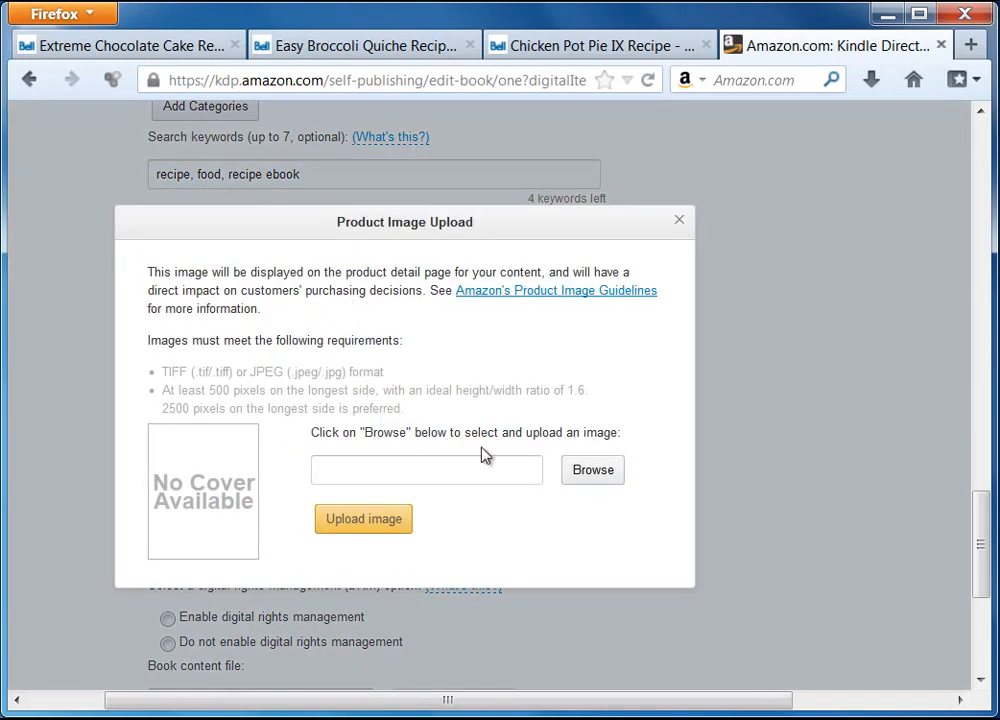
click(601, 484)
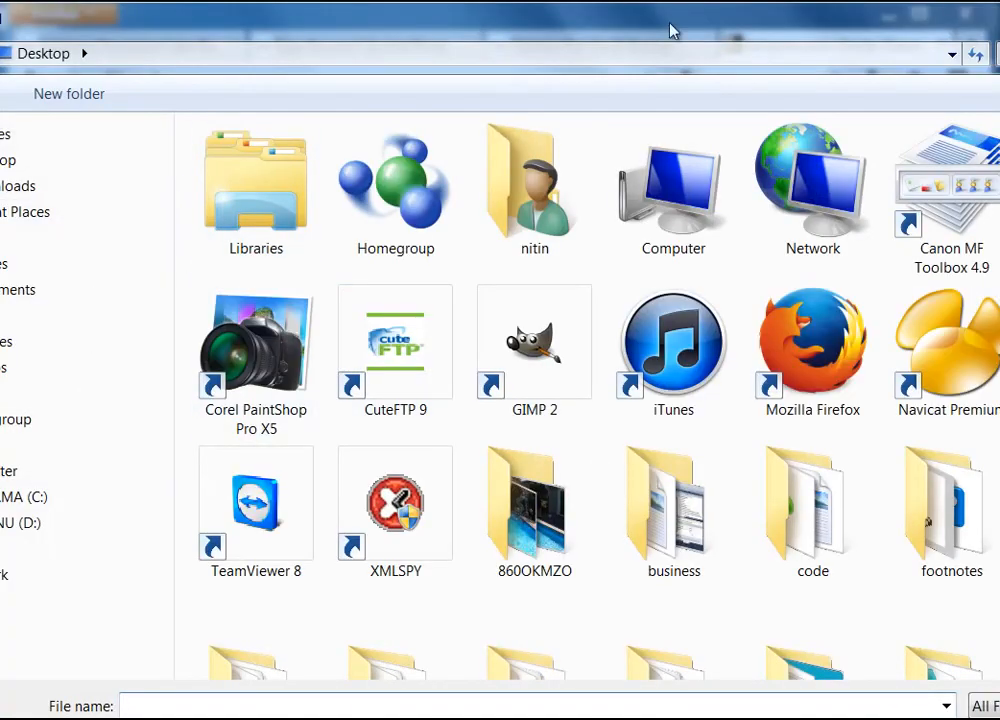
click(948, 54)
click(458, 69)
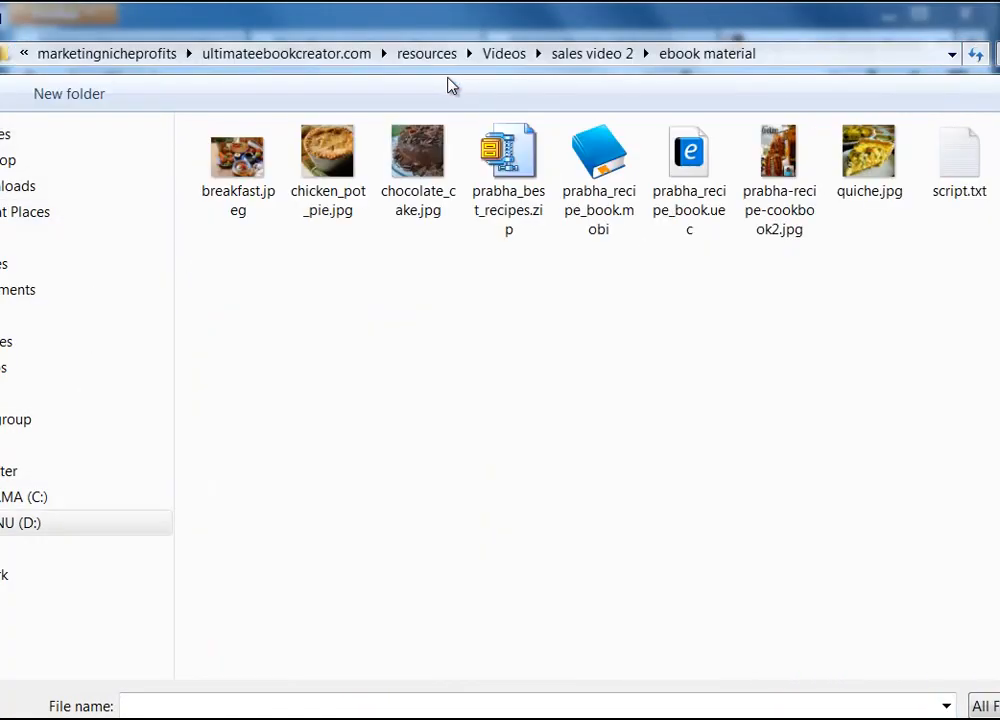
click(772, 150)
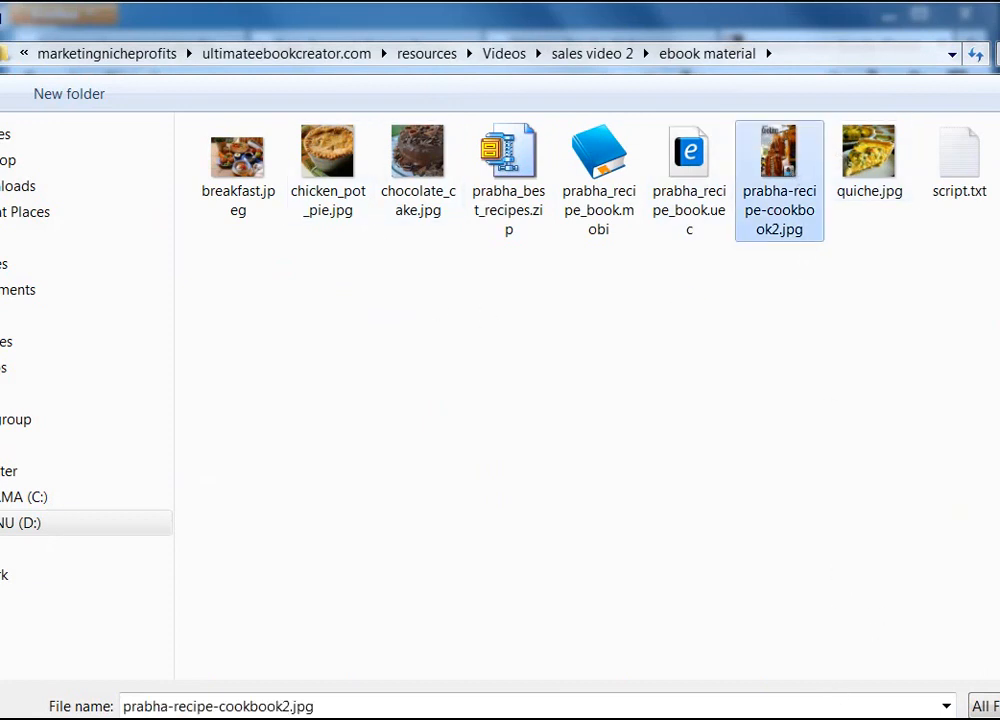
key(Return)
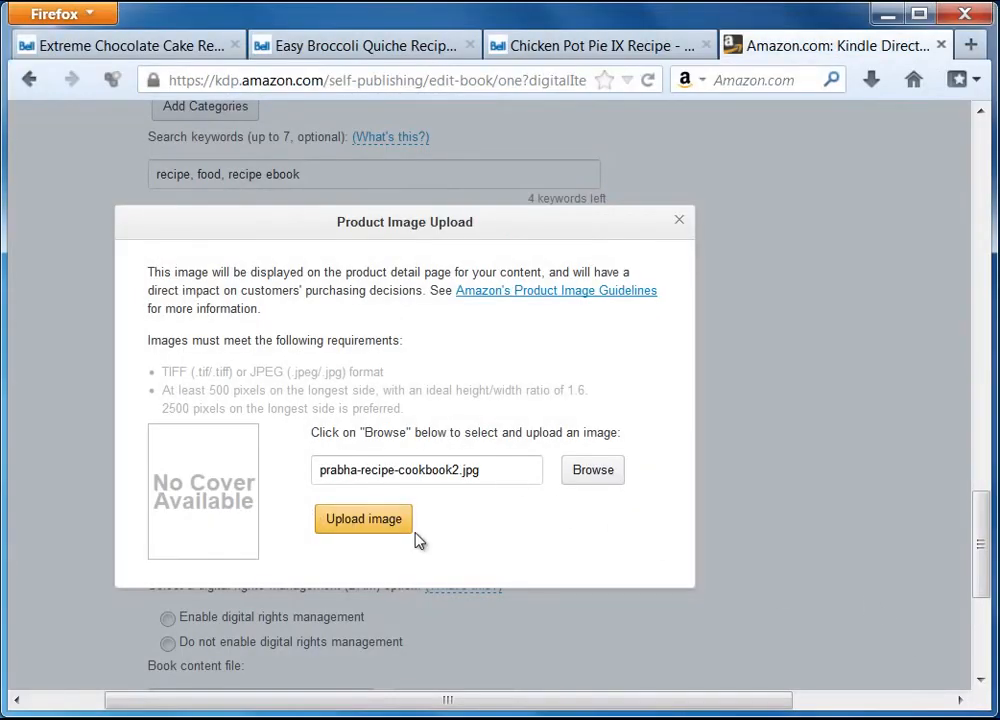
click(388, 528)
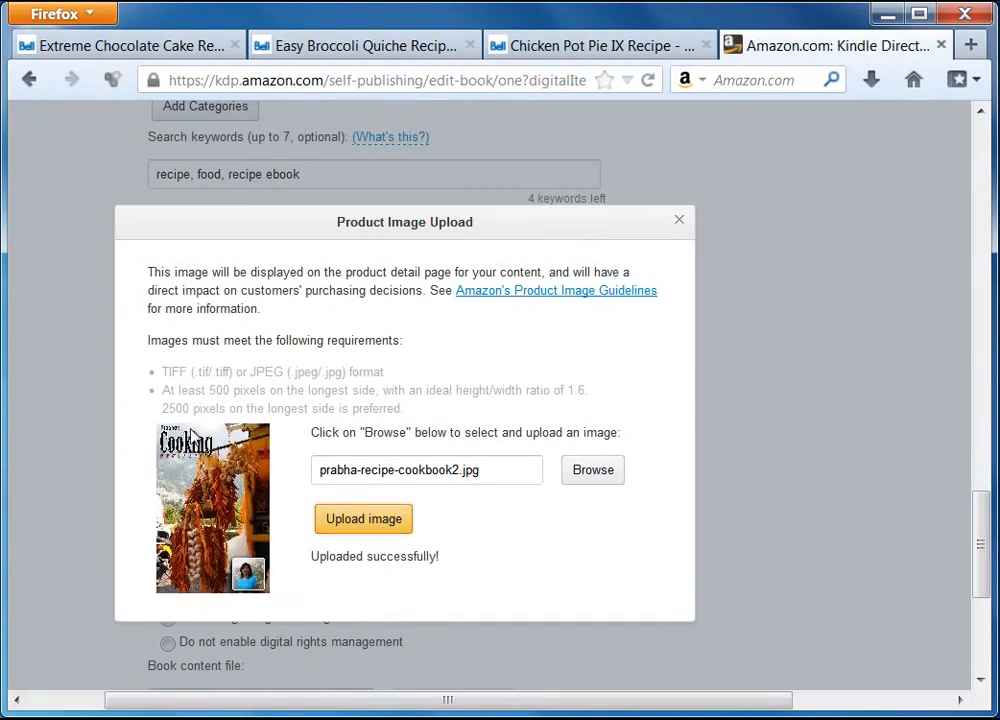
click(680, 222)
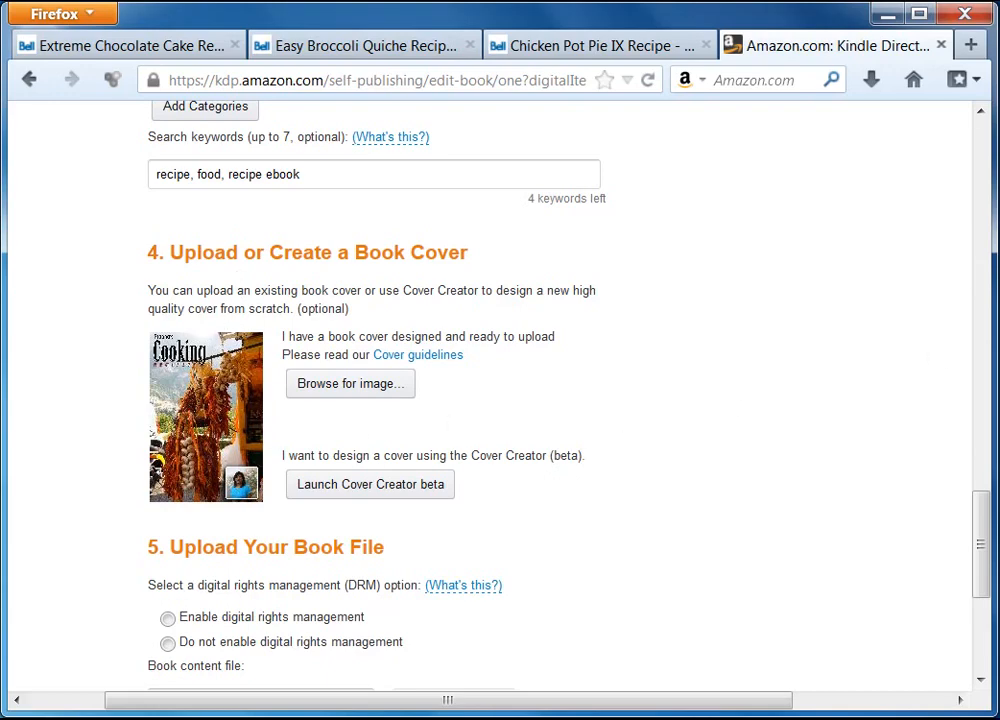
Leave digital rights management disabled and select prabha_recipe_book.mobi as the book content file
drag(983, 540, 982, 586)
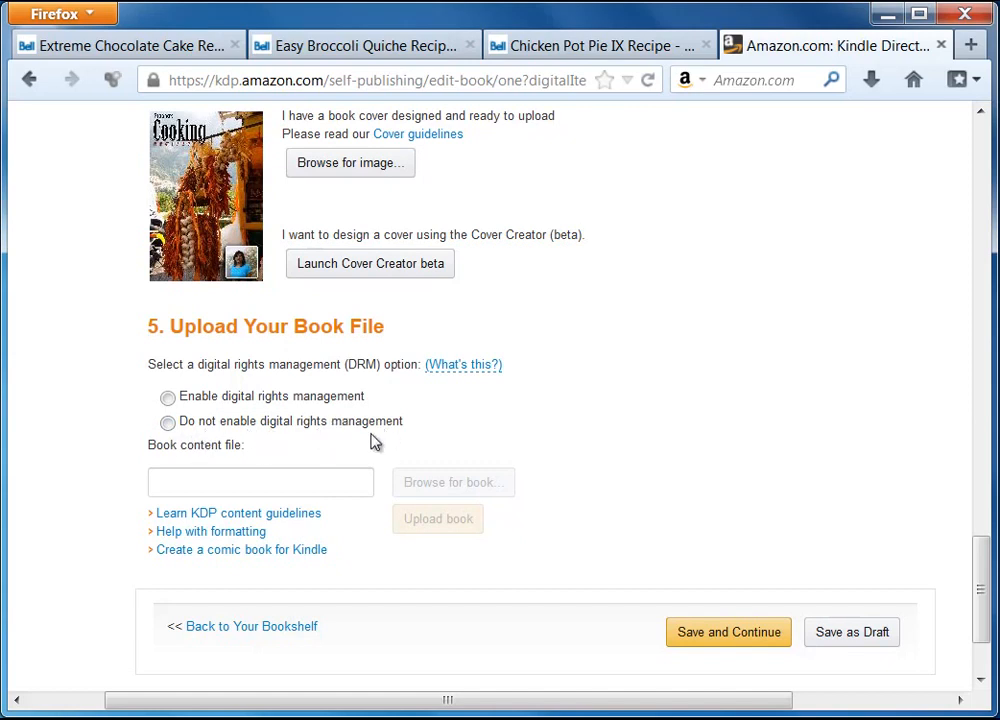
click(169, 423)
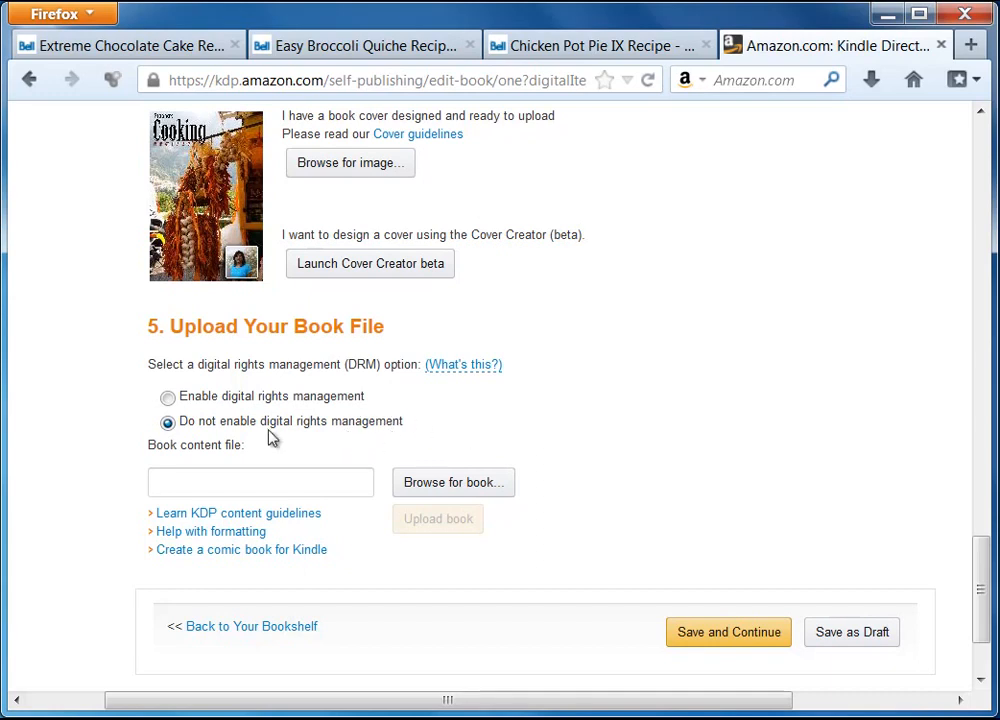
click(453, 494)
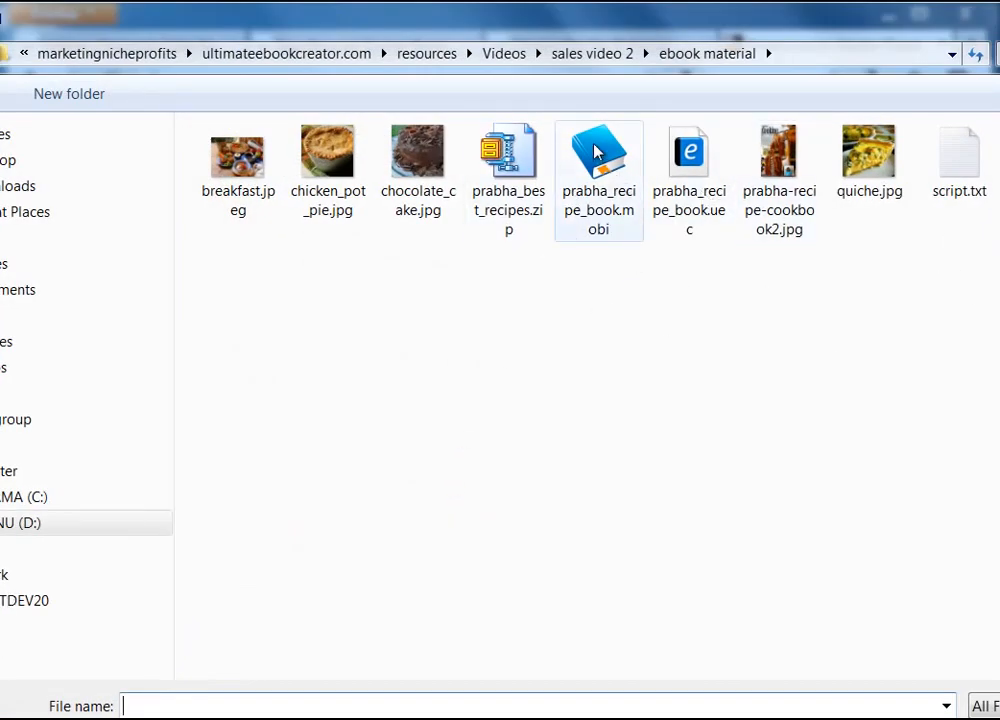
click(616, 232)
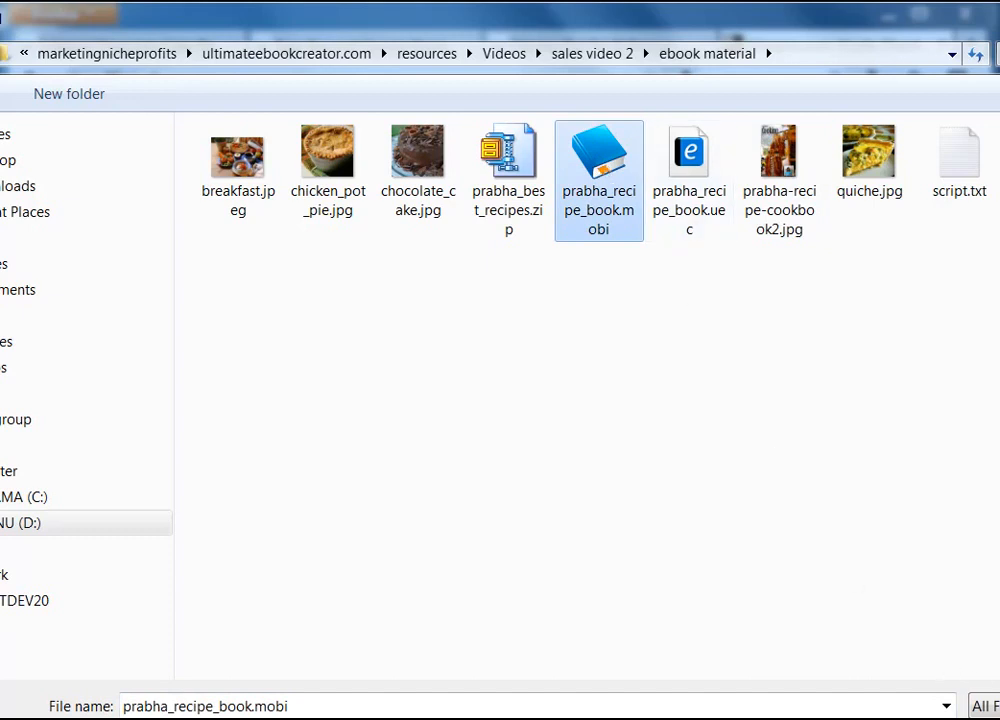
click(998, 719)
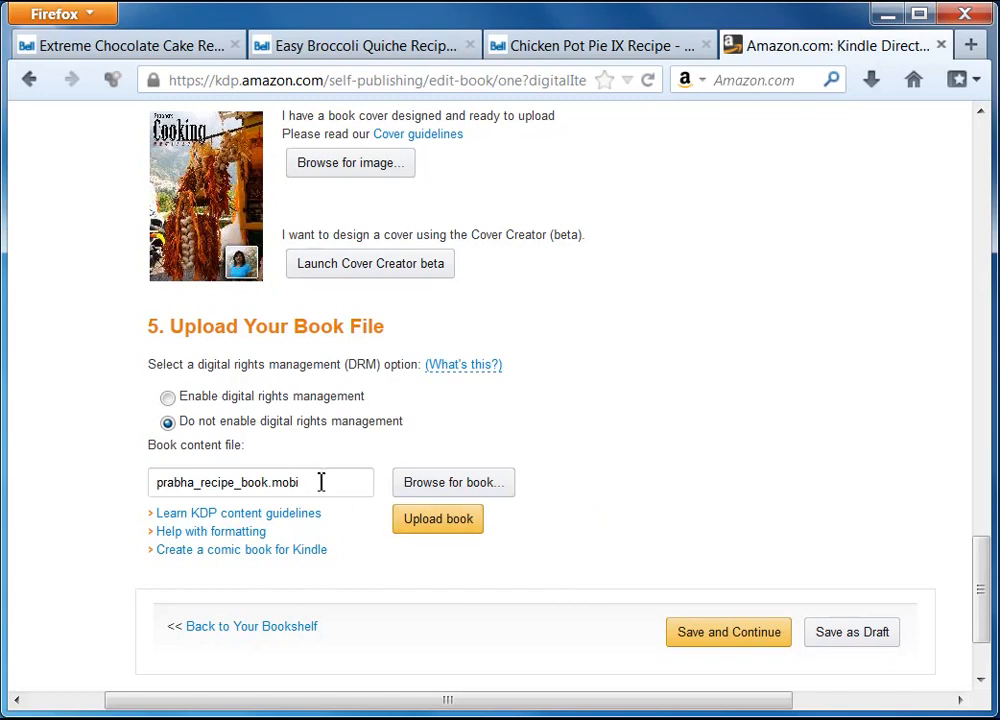
drag(321, 482, 152, 482)
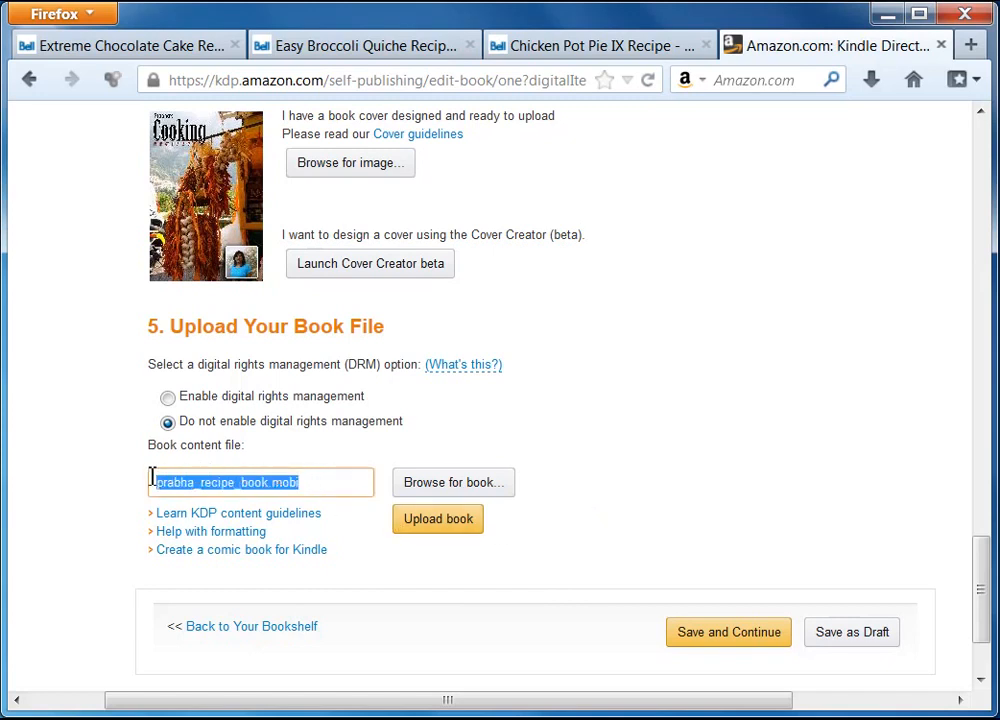
click(336, 489)
drag(330, 487, 127, 491)
click(315, 482)
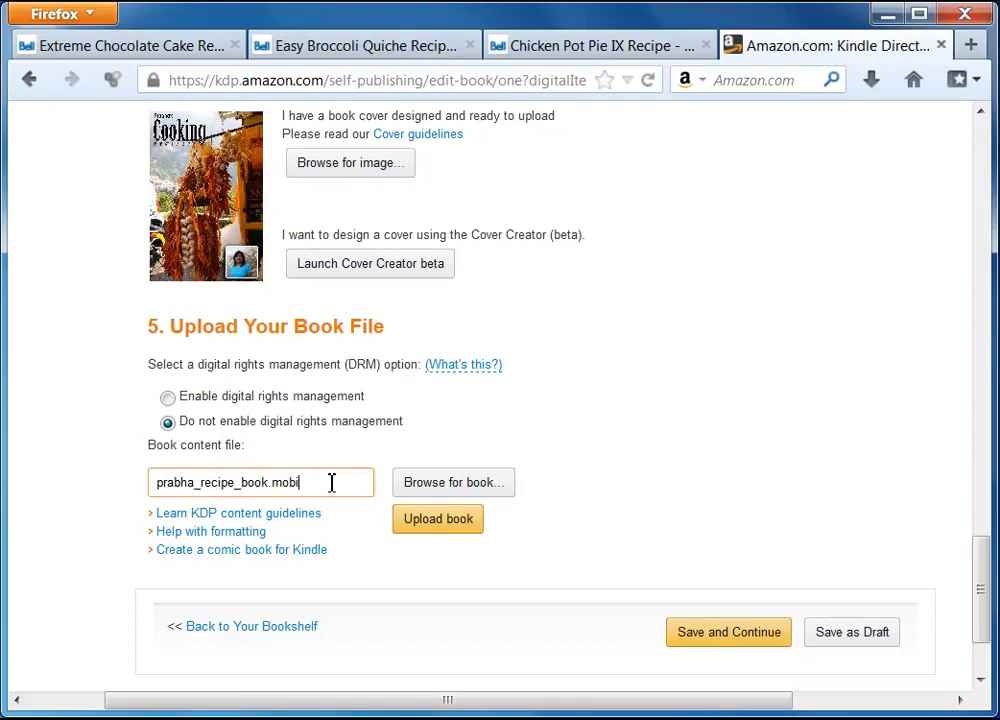
drag(982, 561, 982, 591)
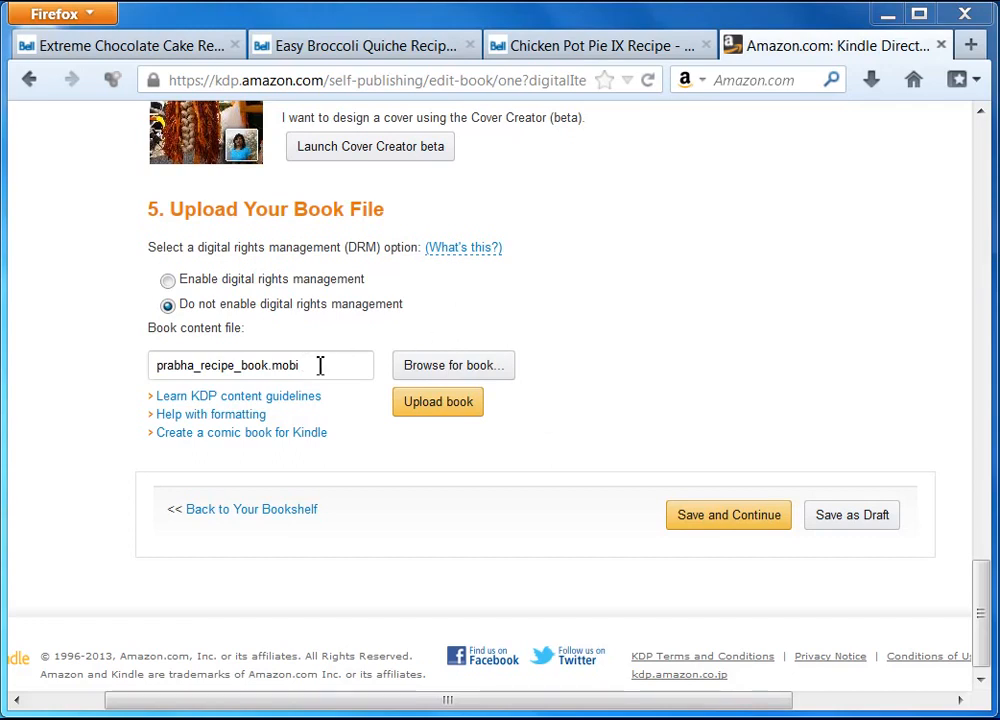
Upload the recipe book file and review its successful conversion with 0 spelling errors
click(450, 406)
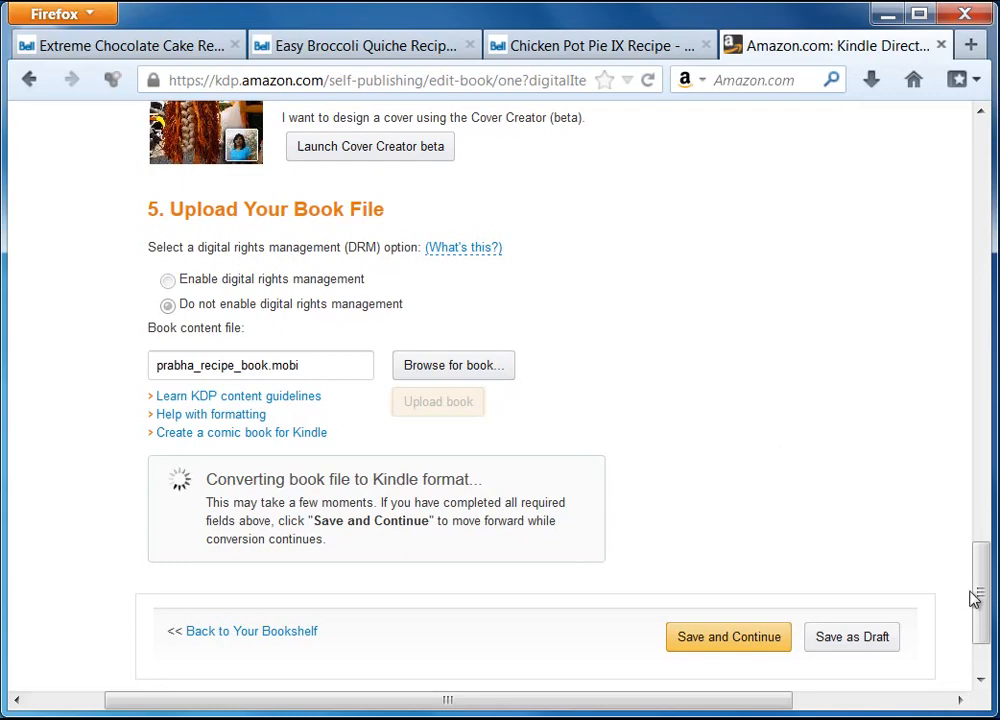
scroll(980, 595, down, 2)
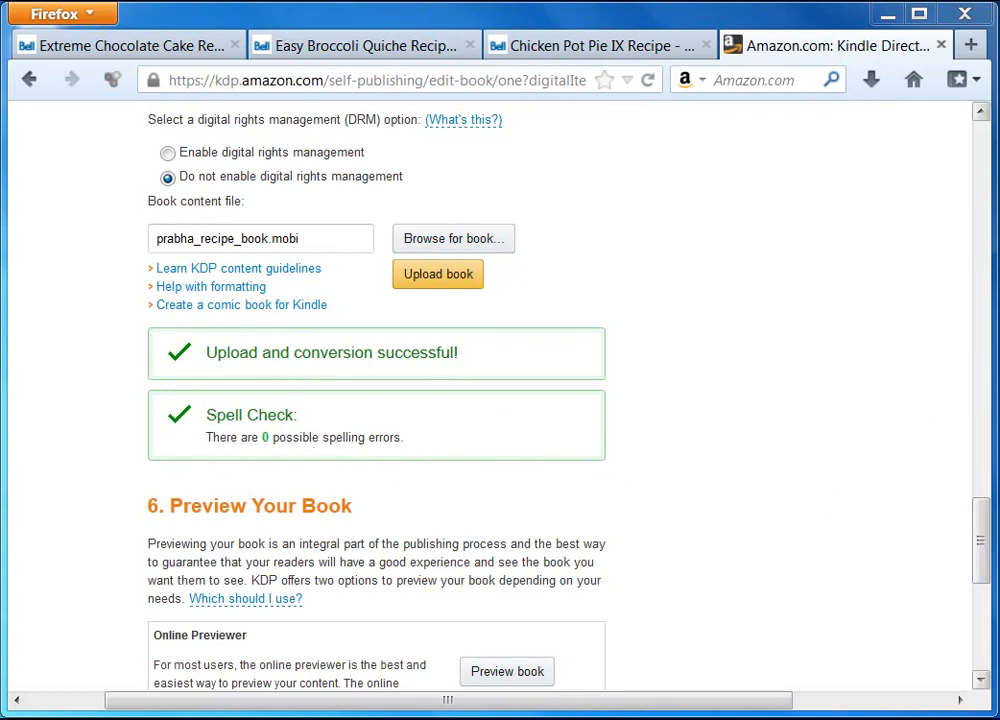
drag(977, 533, 988, 583)
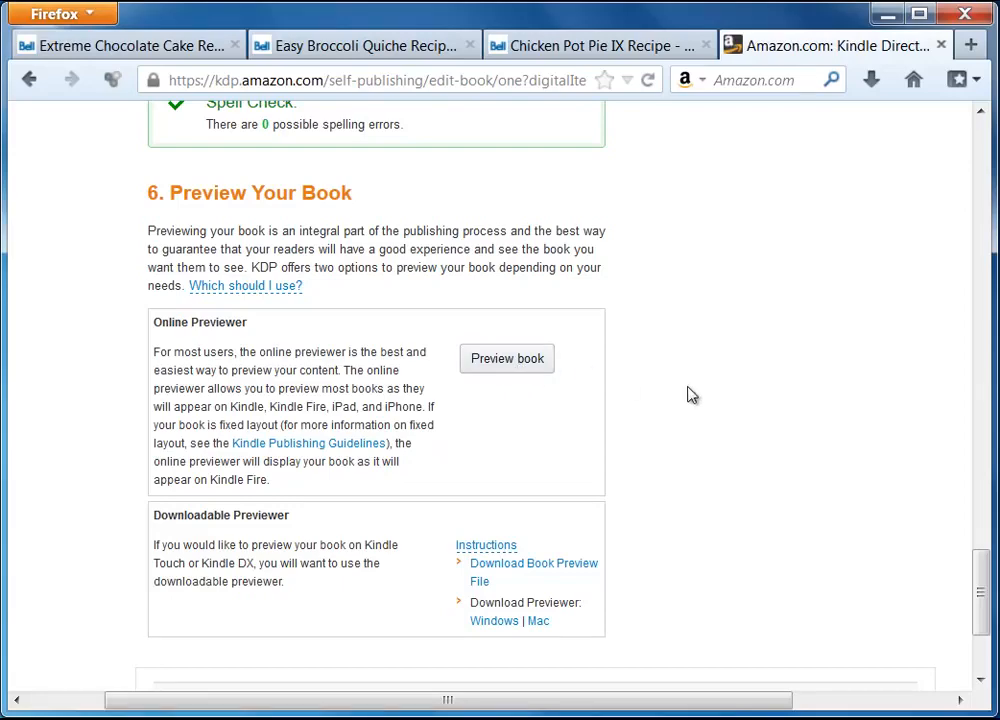
scroll(728, 413, down, 3)
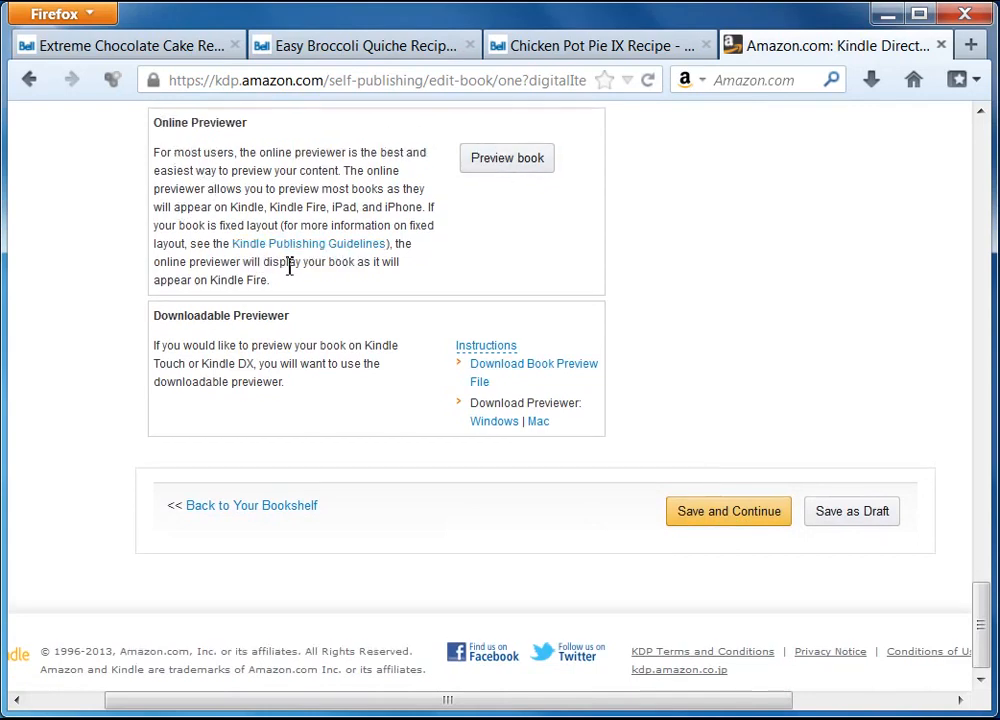
scroll(320, 240, up, 2)
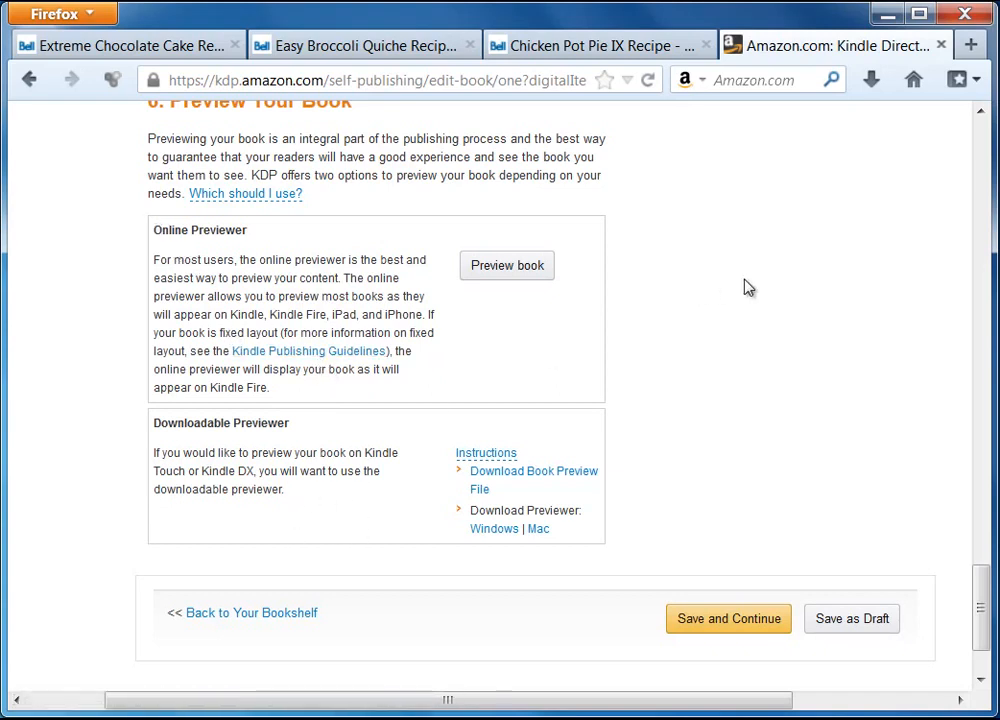
click(745, 624)
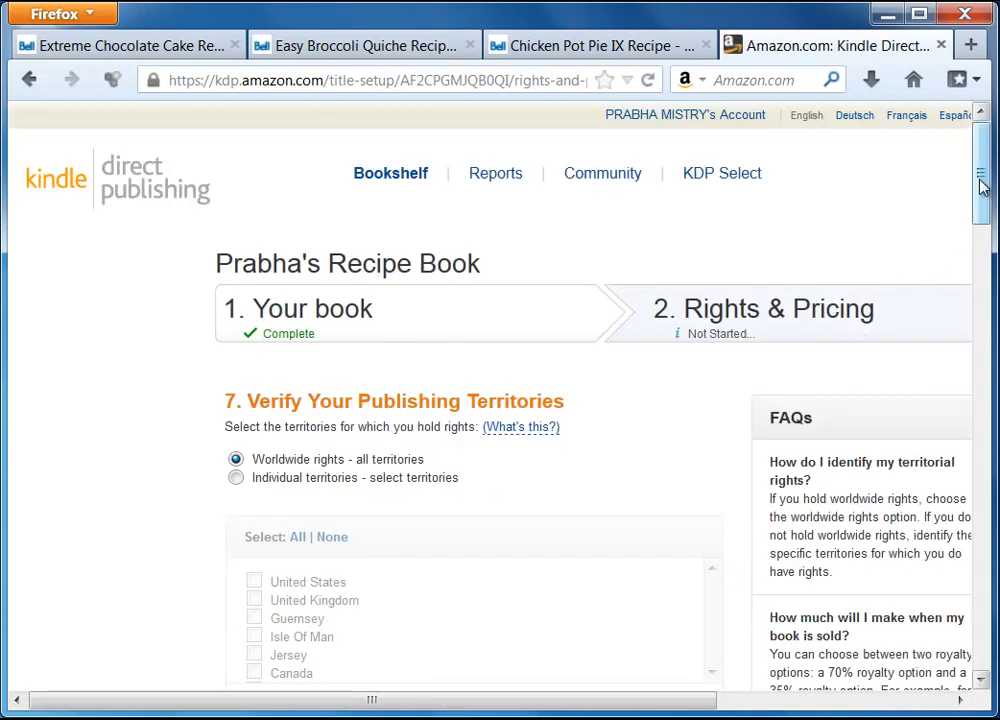
drag(982, 183, 975, 243)
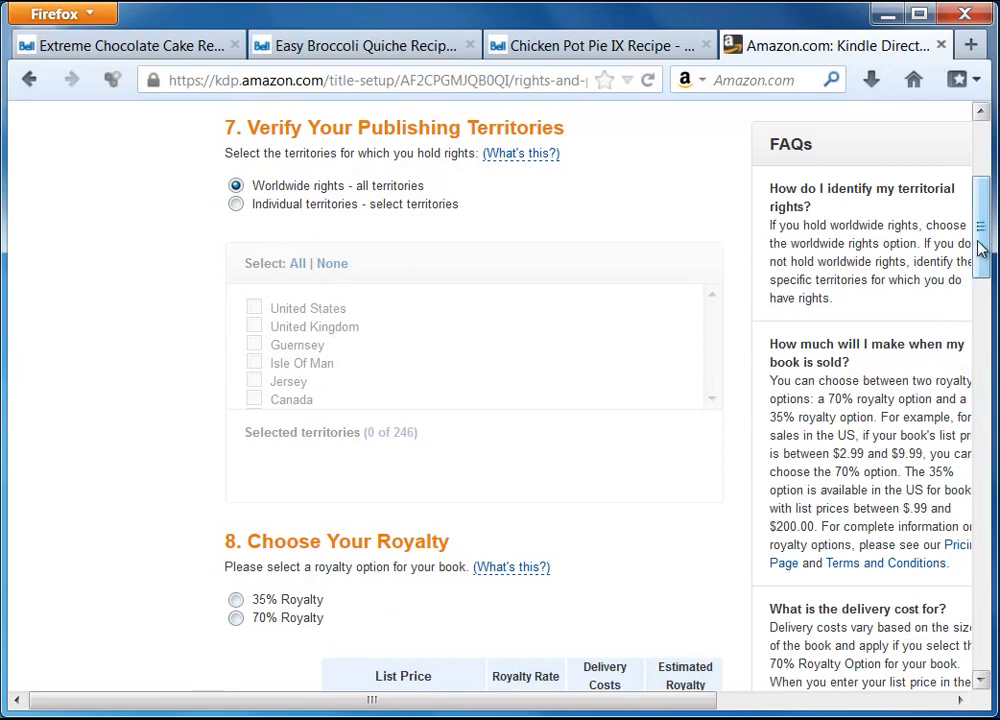
drag(981, 245, 985, 316)
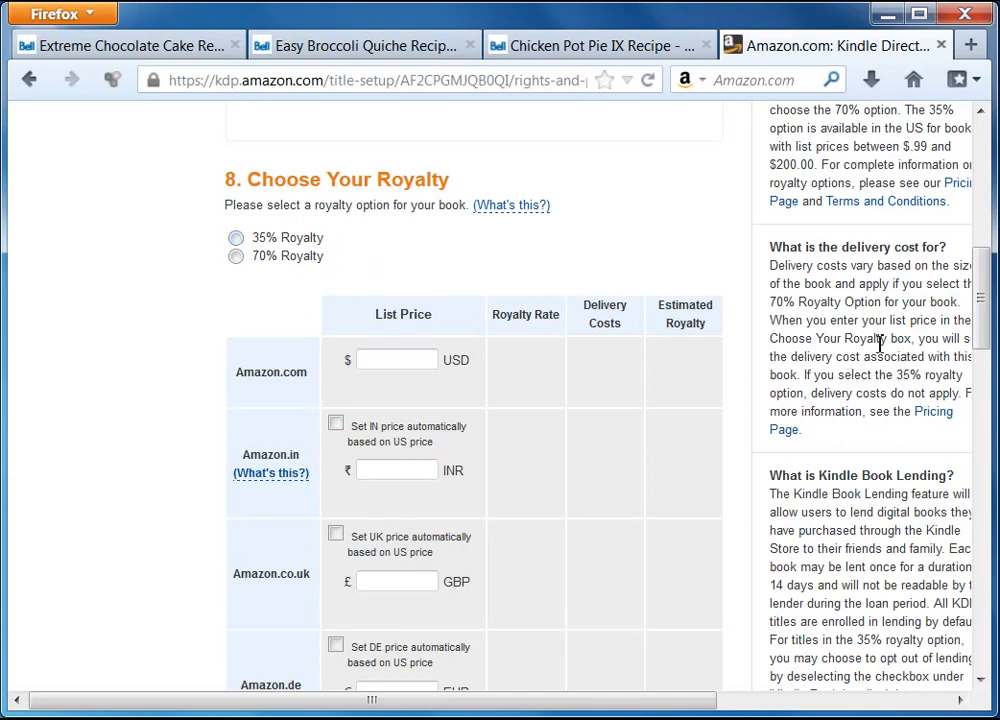
Choose the 35% royalty option, returning to it after briefly trying 70%
drag(985, 310, 985, 316)
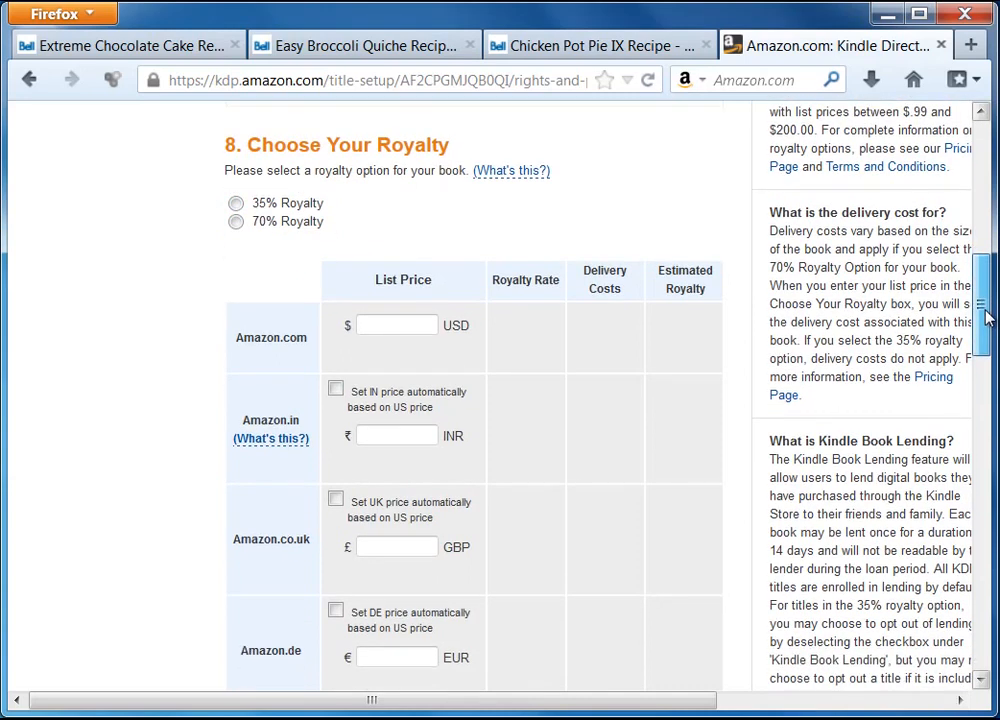
click(236, 204)
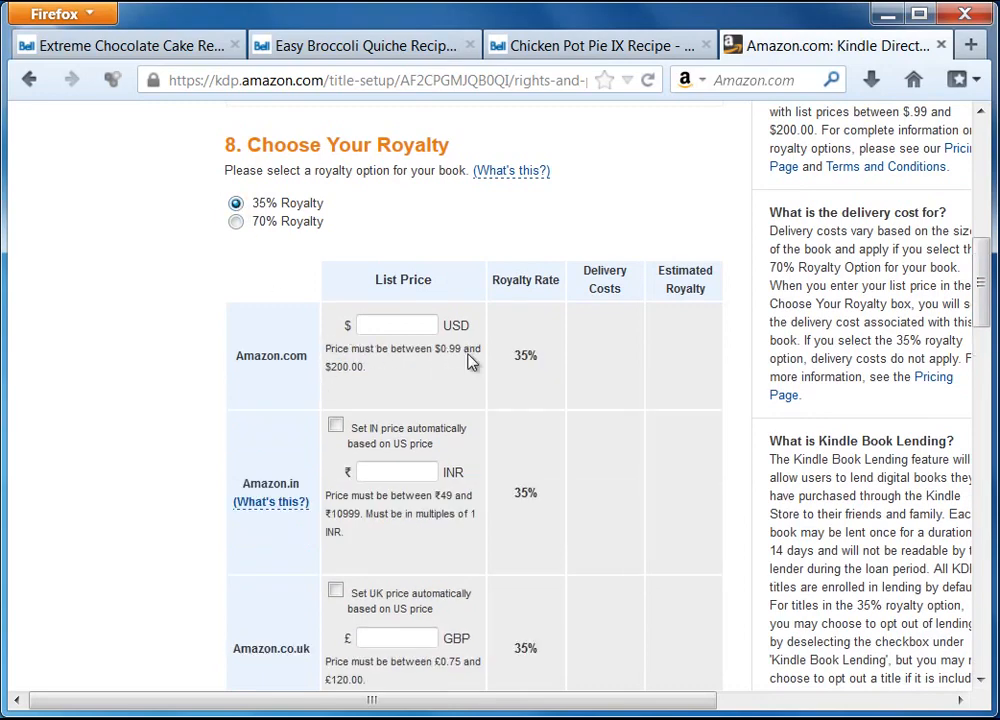
click(236, 222)
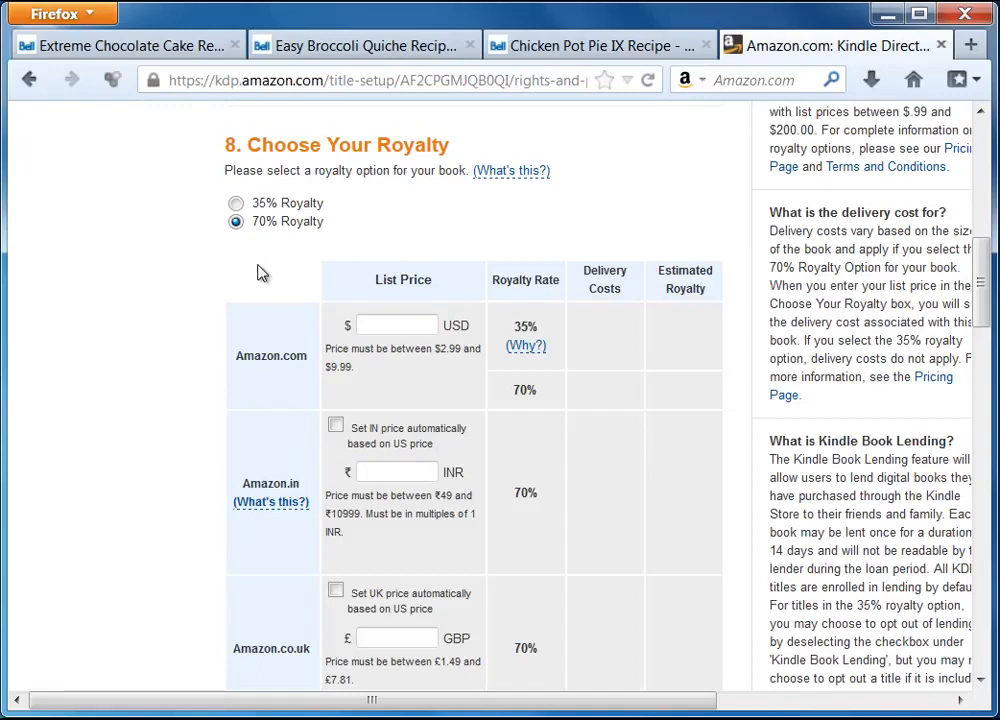
click(236, 204)
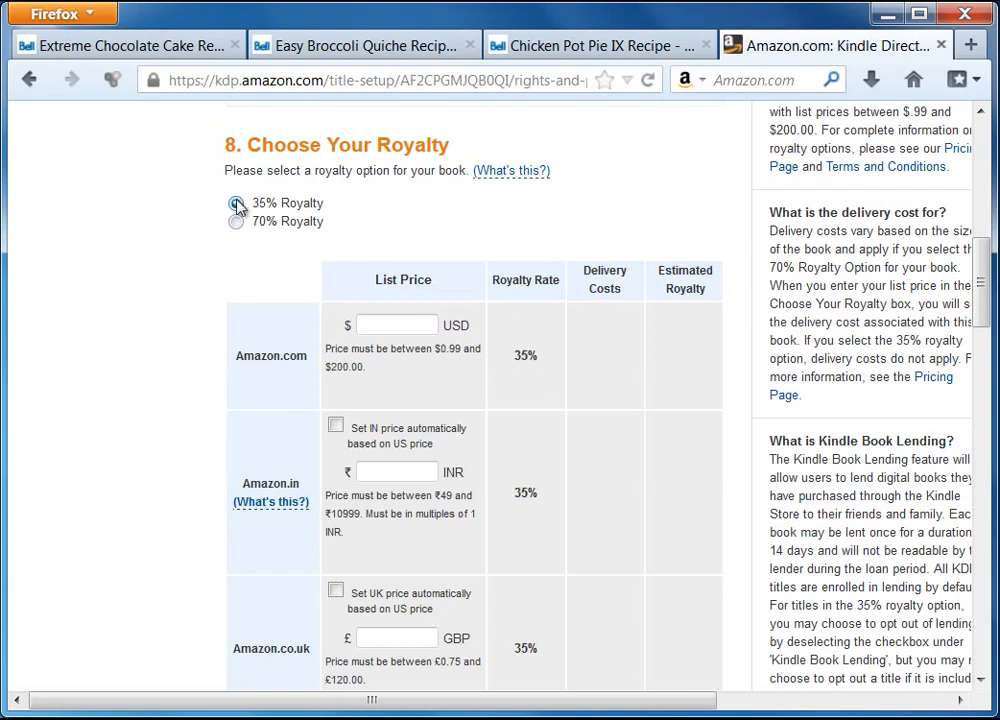
Enter 0.99 as the Amazon.com USD list price, giving an estimated $0.35 royalty
click(396, 326)
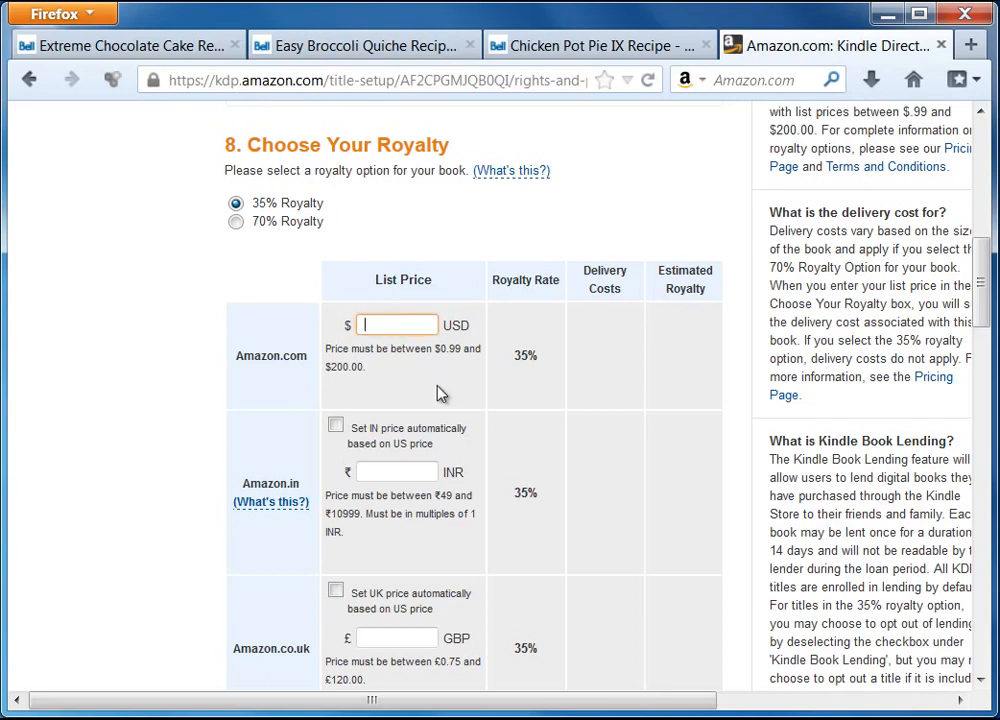
text(.99)
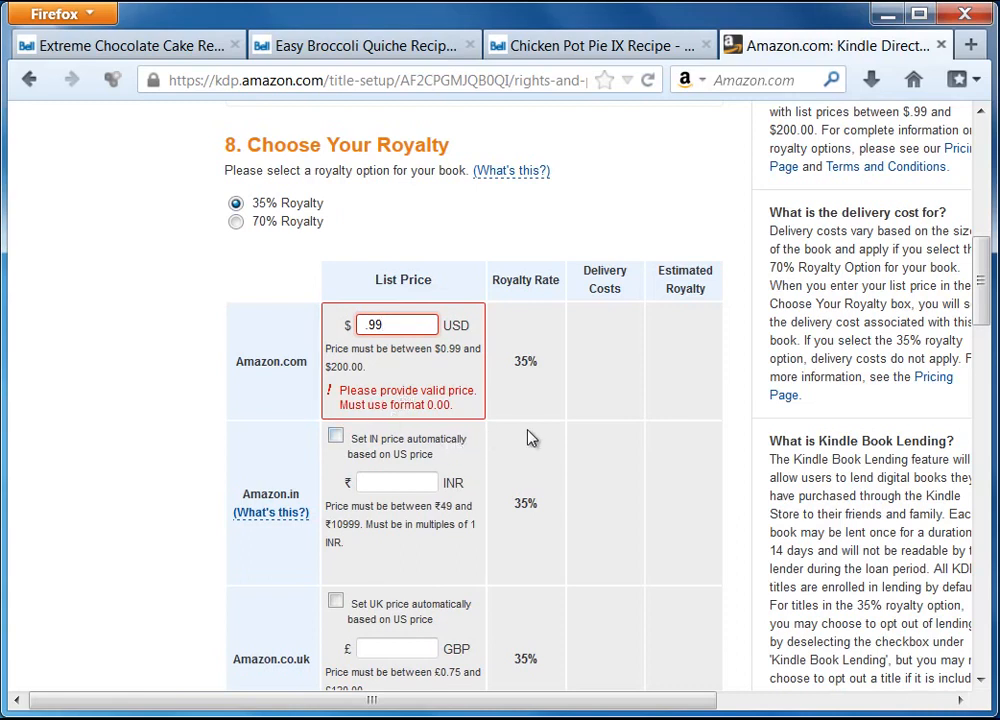
key(Home)
text(0)
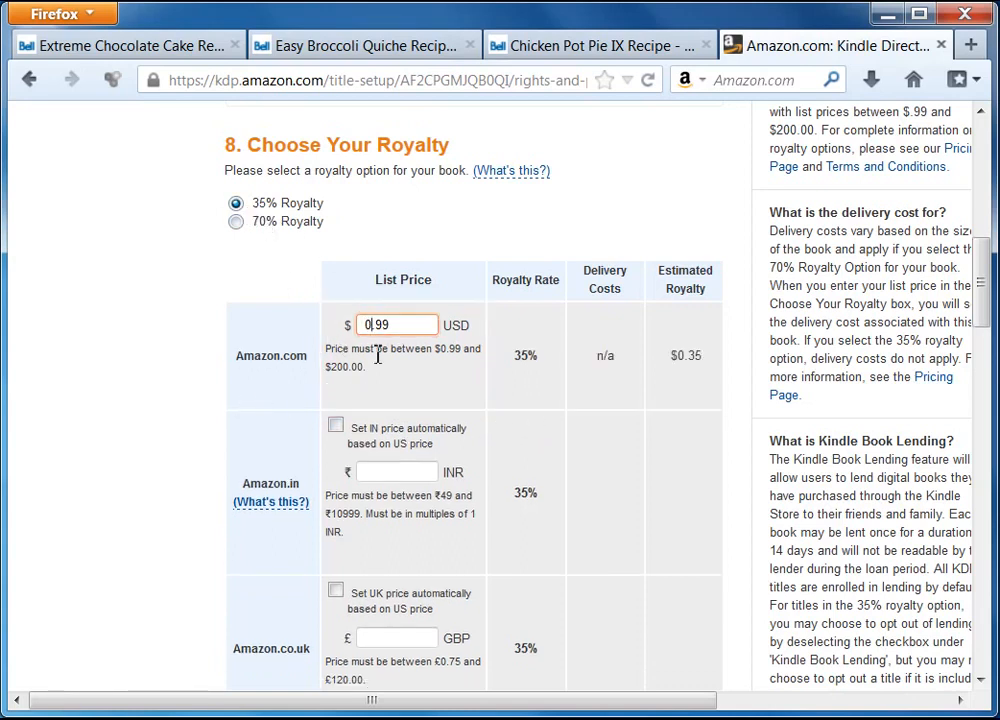
drag(401, 330, 328, 319)
click(270, 343)
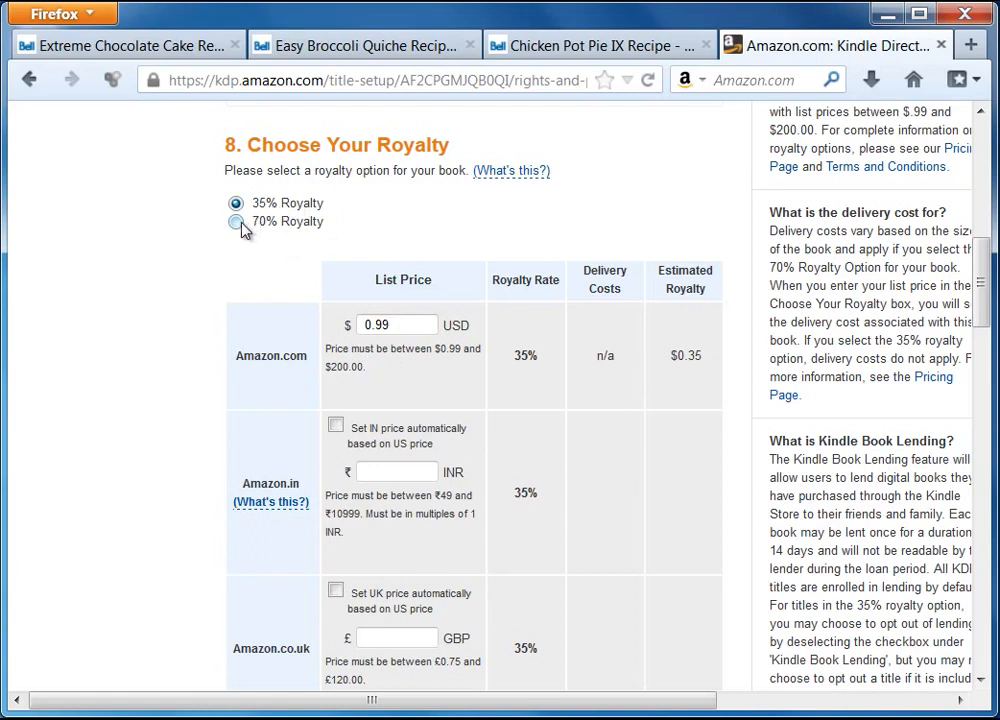
drag(431, 323, 324, 322)
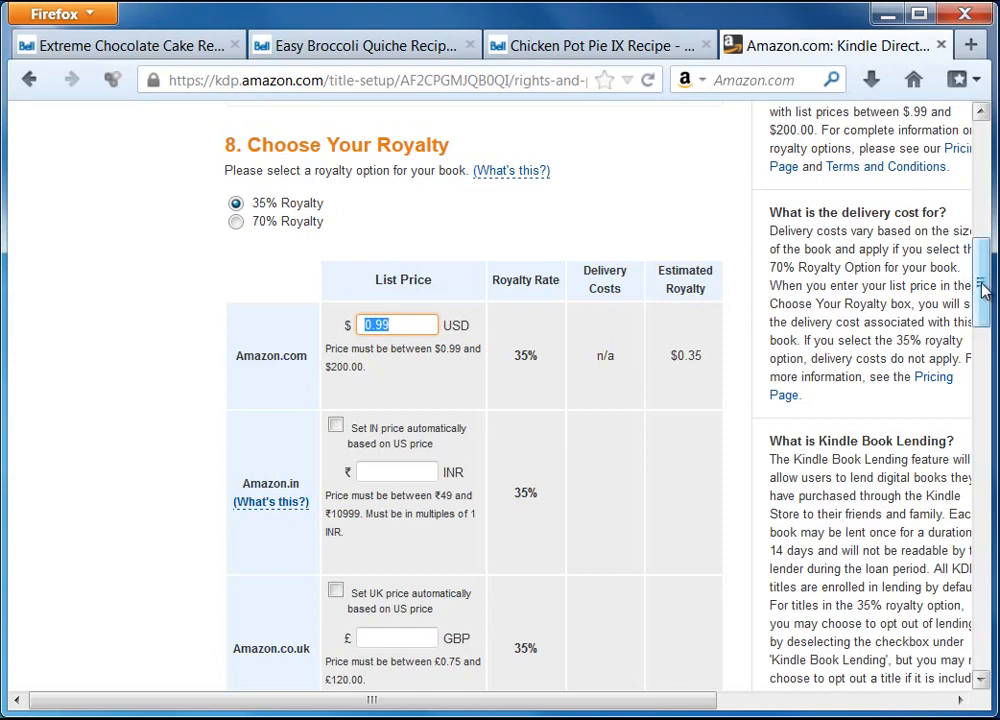
Base the IN, UK, DE, FR, ES, IT, JP, BR and CA prices automatically on the US $0.99 price
drag(982, 290, 984, 308)
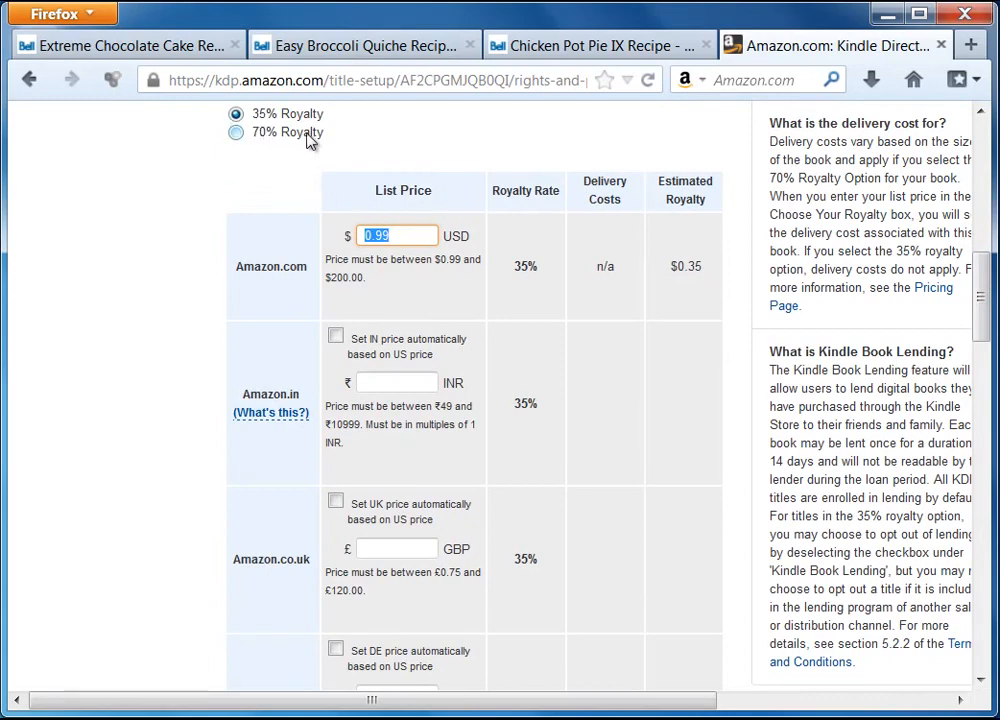
click(336, 337)
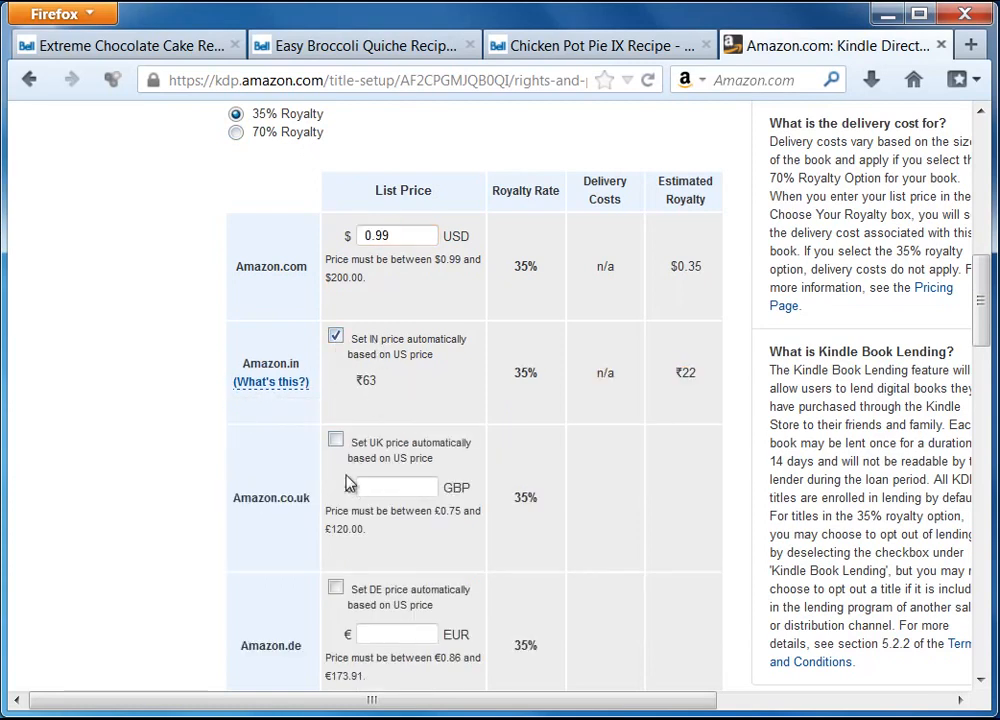
click(335, 440)
click(336, 543)
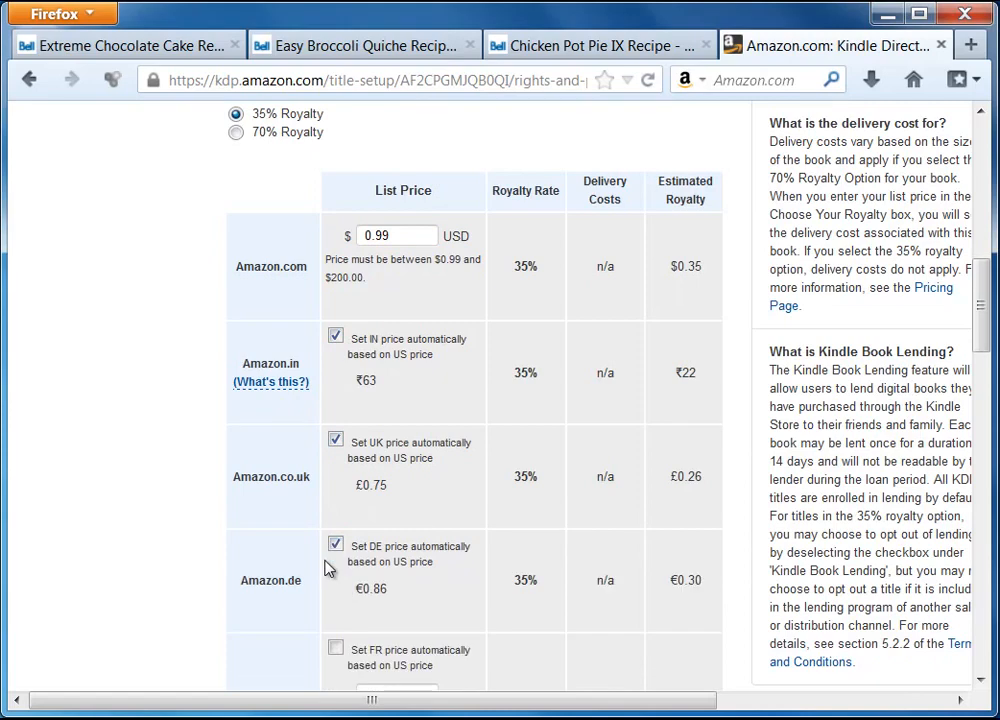
scroll(330, 540, down, 4)
click(335, 426)
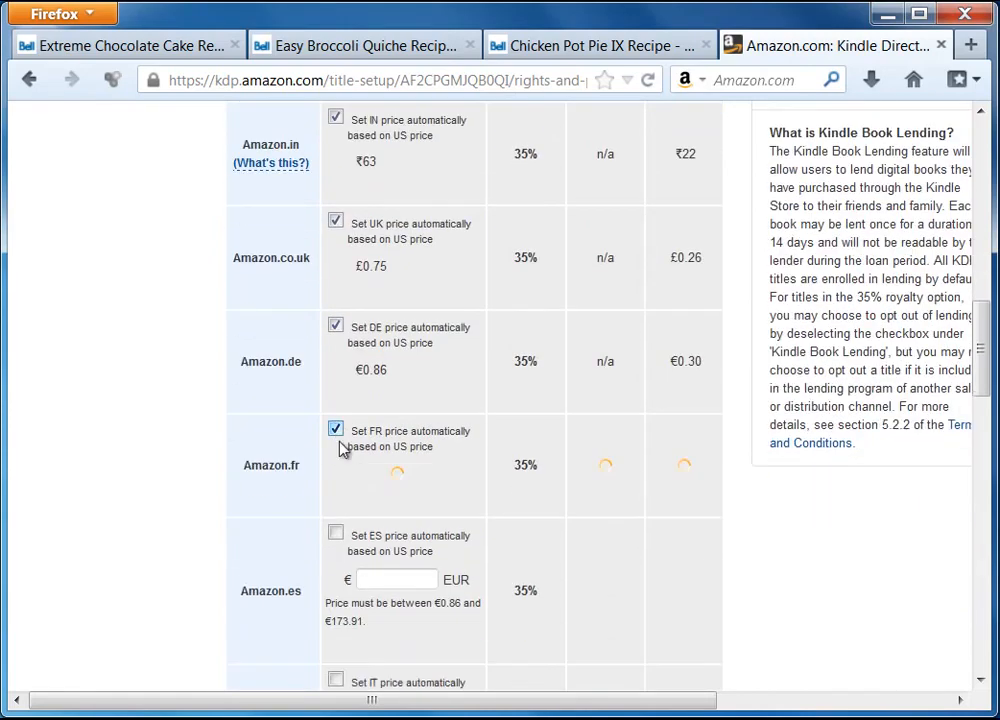
click(335, 531)
scroll(343, 503, down, 5)
click(336, 310)
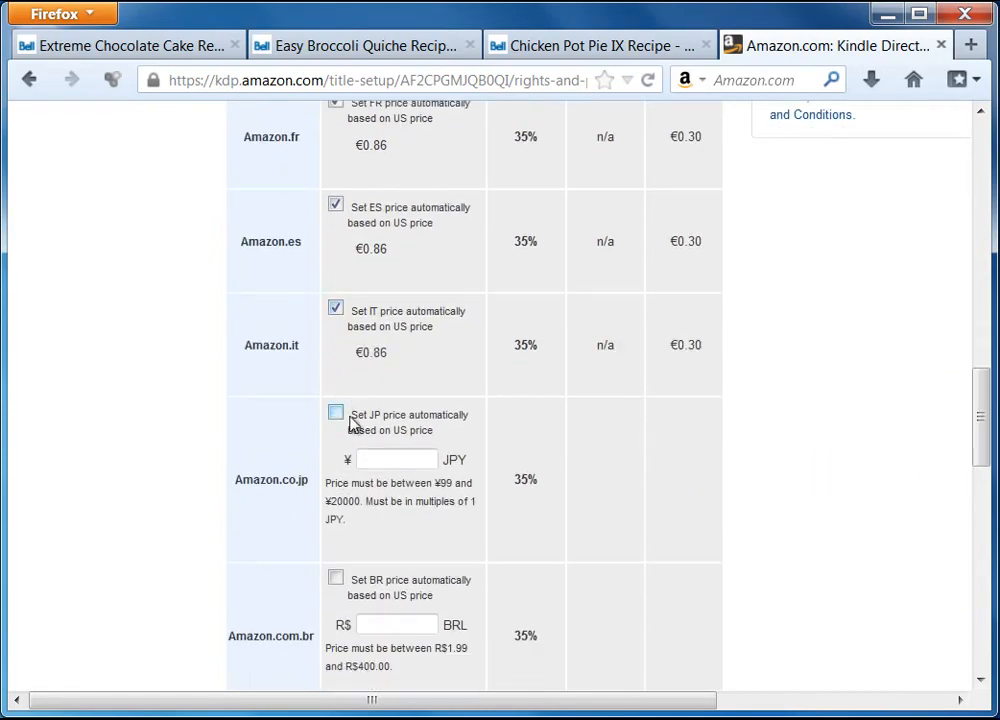
click(336, 413)
click(335, 517)
scroll(261, 449, down, 6)
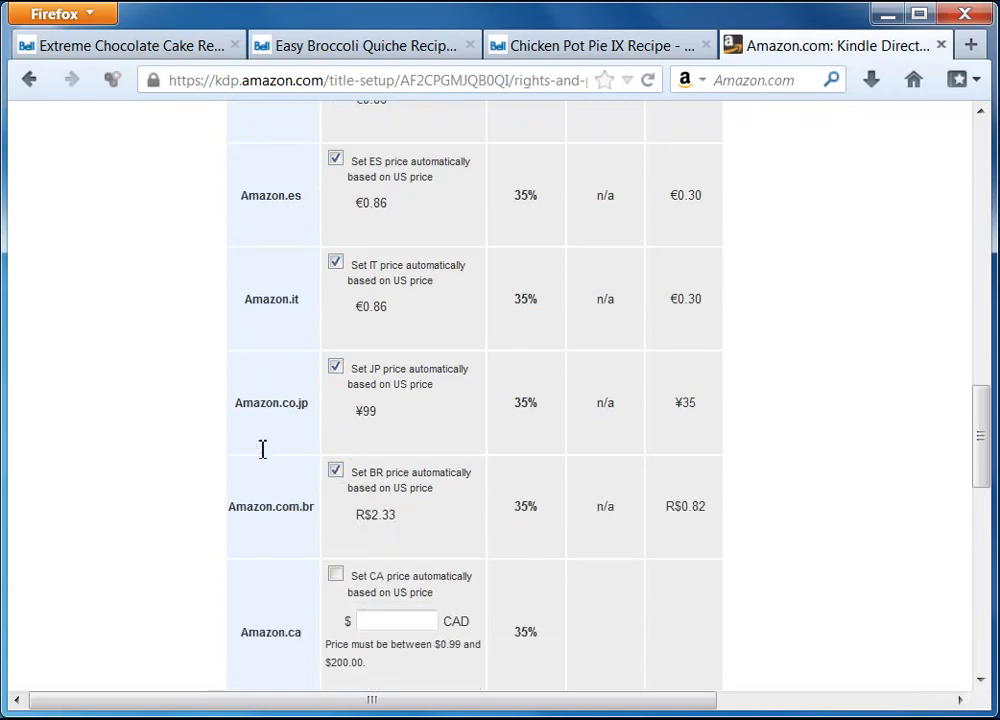
click(335, 291)
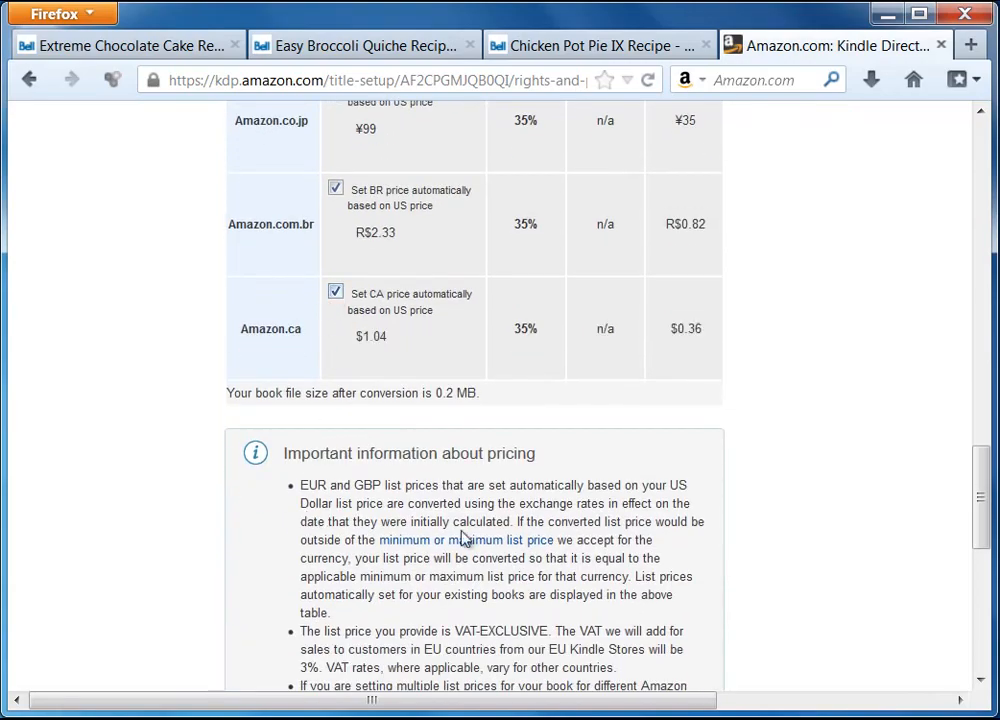
View and dismiss the explanation of the India store's pricing
drag(980, 497, 980, 325)
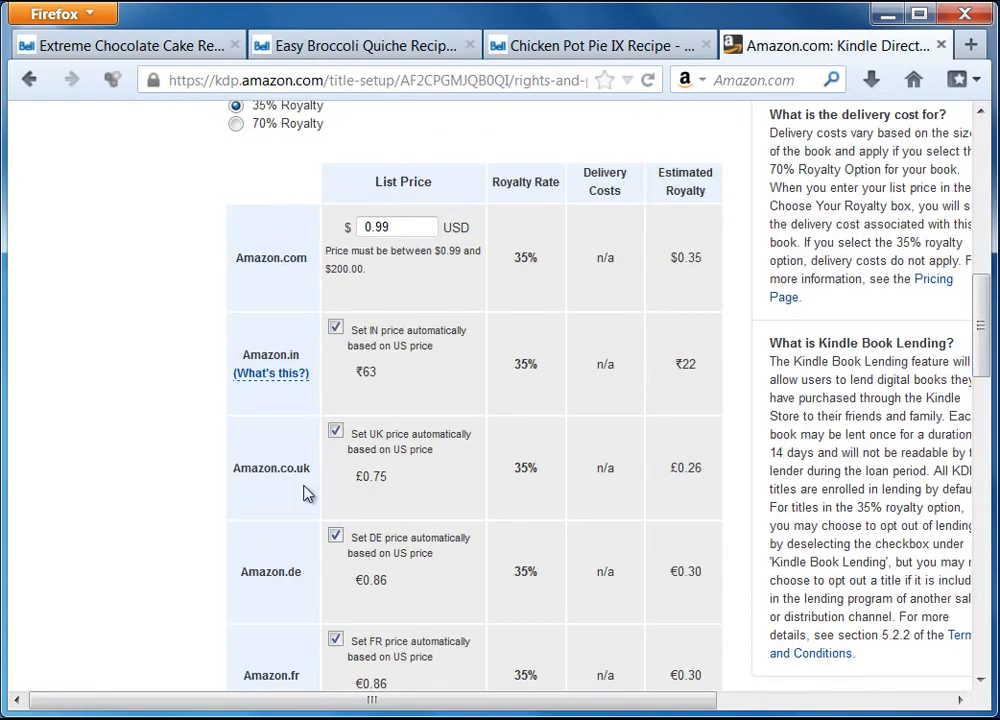
click(272, 372)
click(253, 304)
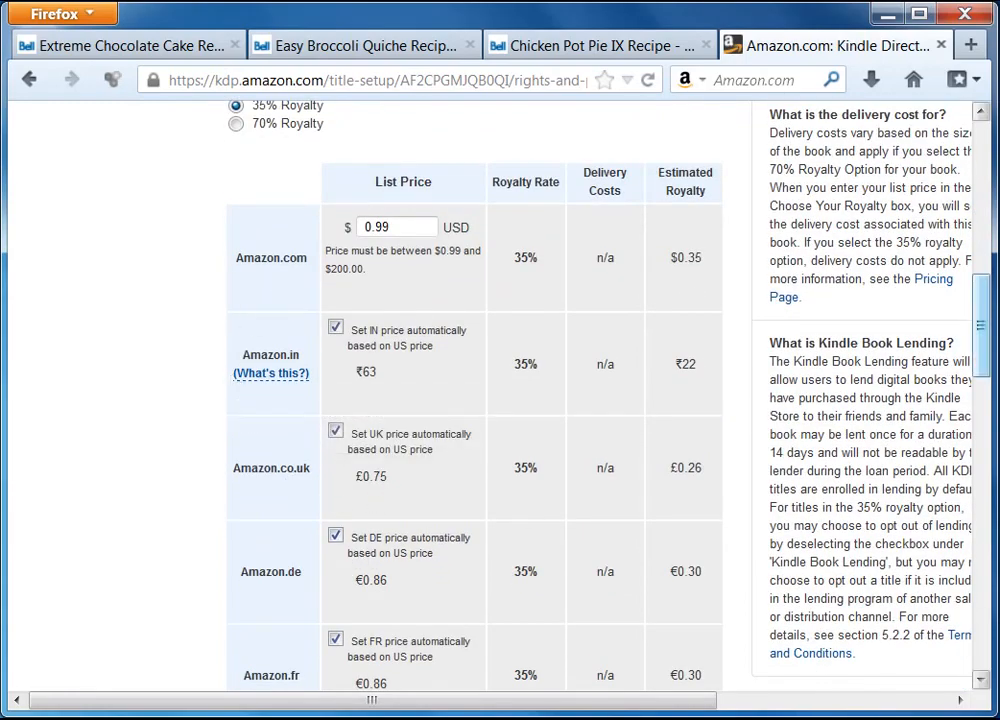
Review the Kindle Book Lending explanation, leaving lending for this book off
drag(980, 337, 989, 604)
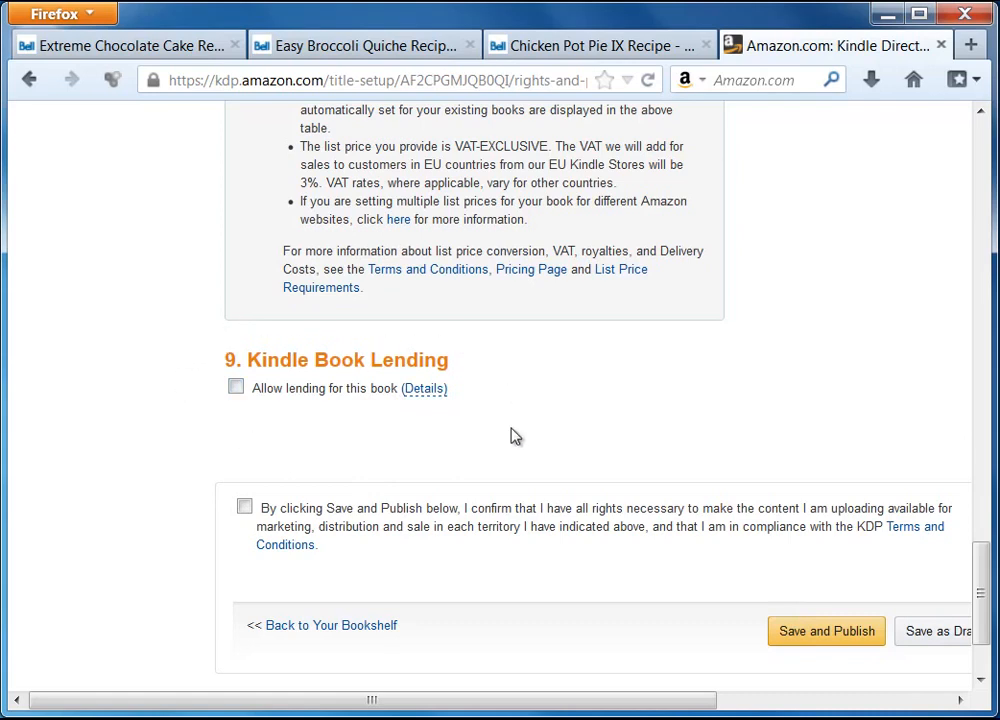
click(236, 390)
click(424, 388)
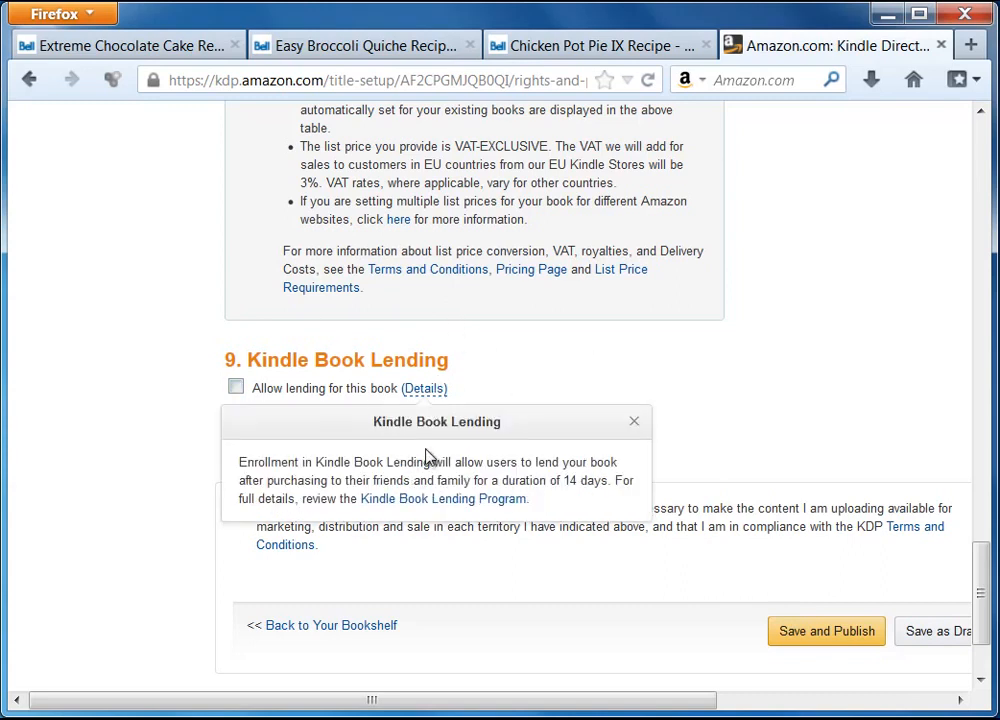
mouse_move(437, 386)
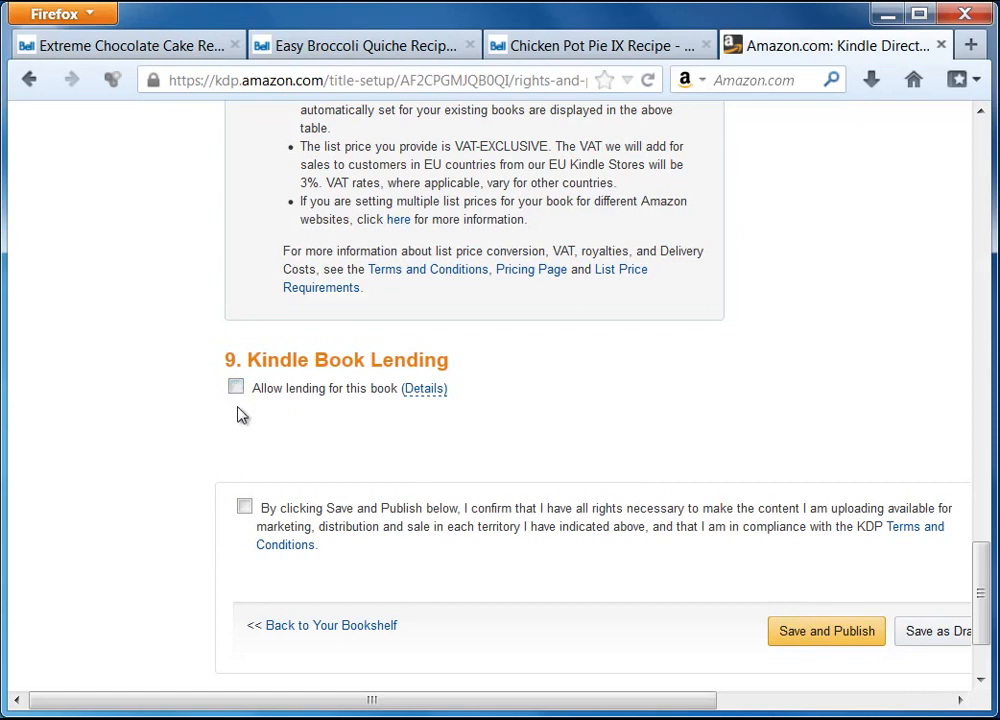
Confirm you hold all necessary rights to the recipe book's content
scroll(699, 417, down, 3)
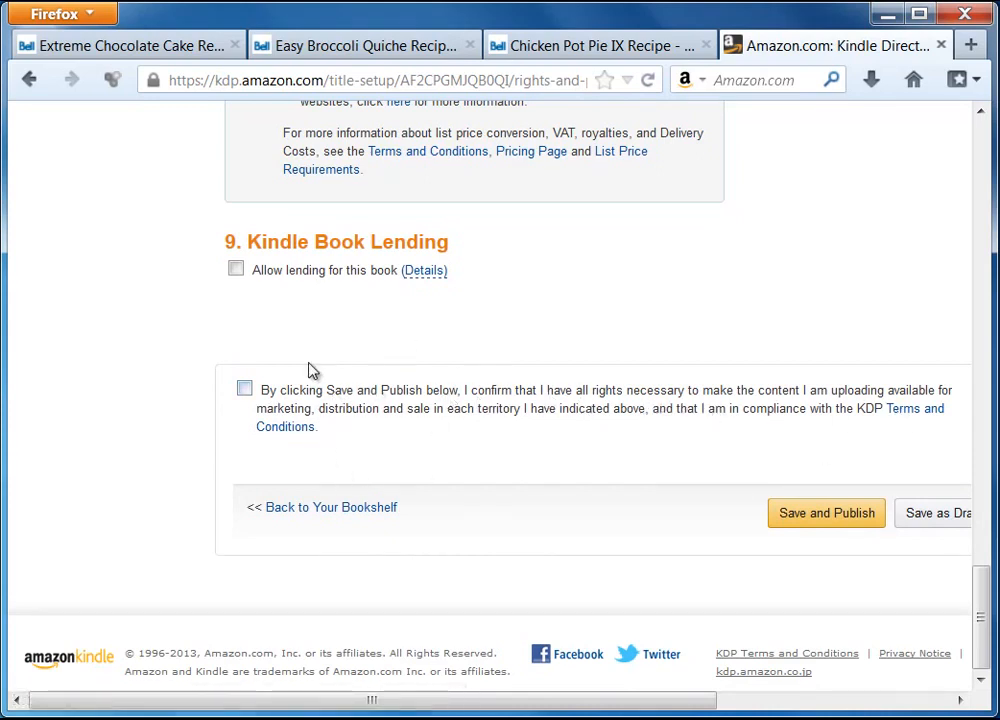
click(244, 390)
drag(665, 706, 770, 702)
Save and Publish the recipe book, then go back to the Bookshelf
click(714, 516)
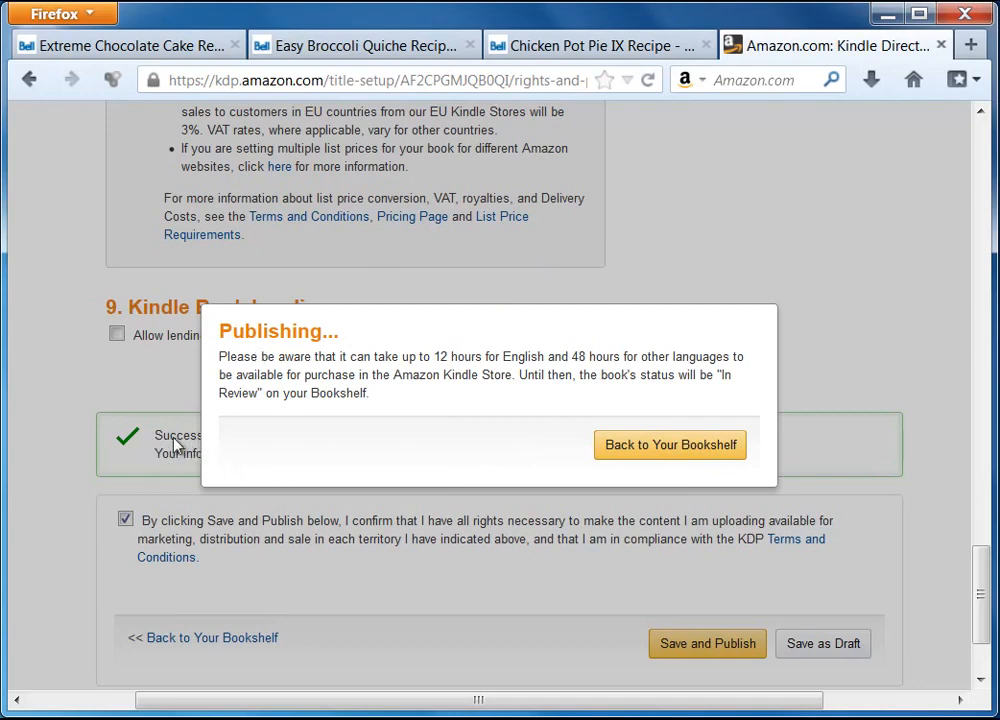
click(648, 452)
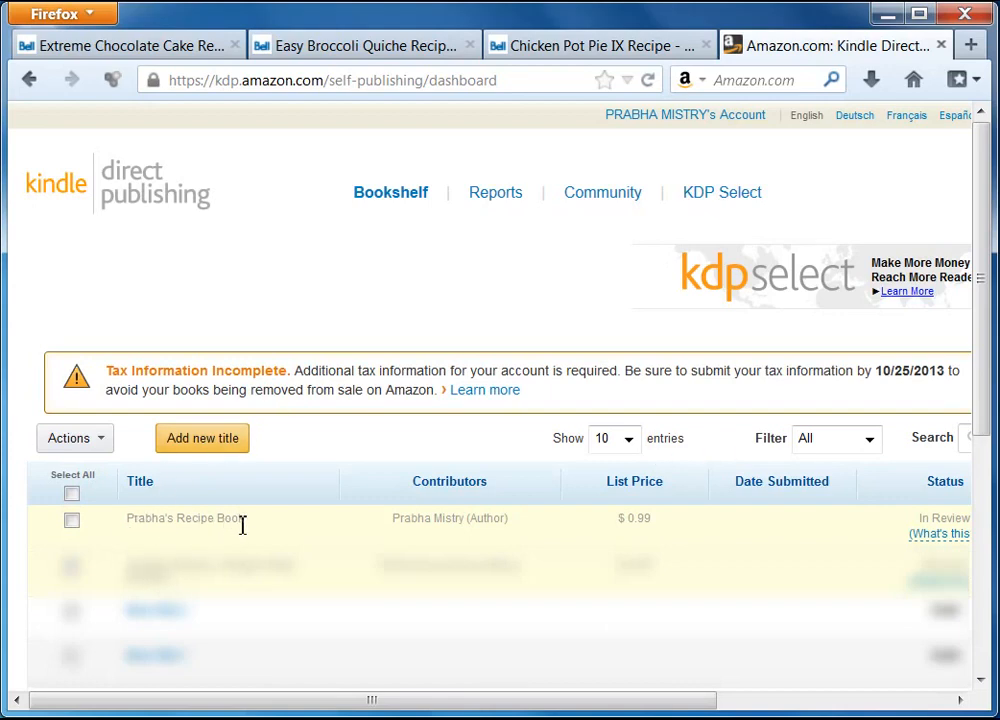
Scroll the Bookshelf sideways to verify the $0.99 list price and In Review status
drag(479, 710, 711, 710)
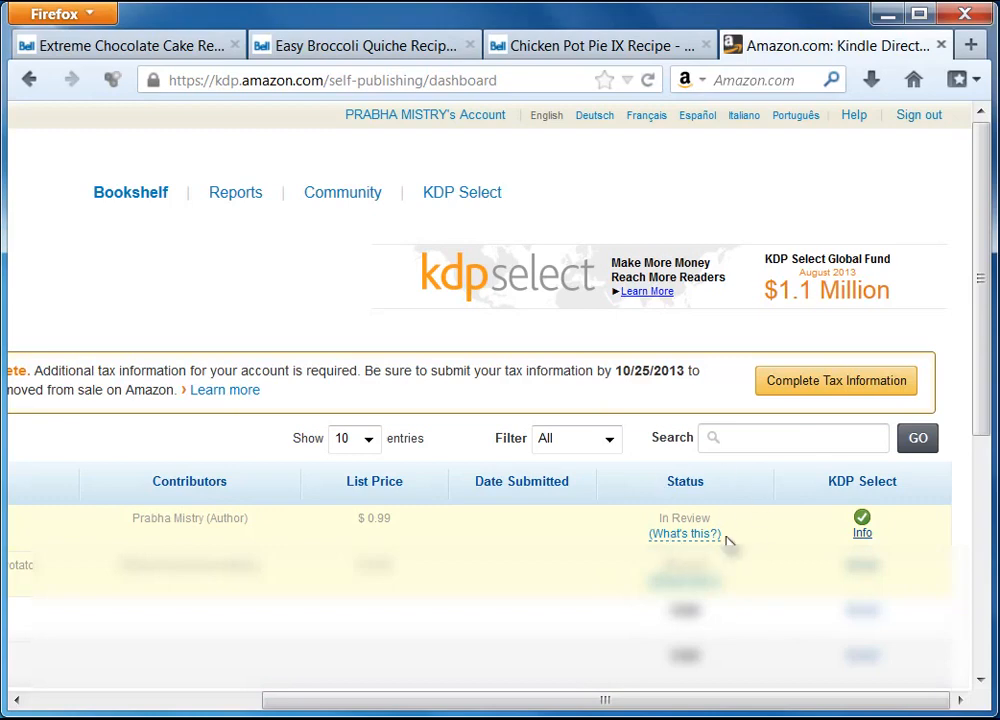
drag(602, 700, 370, 705)
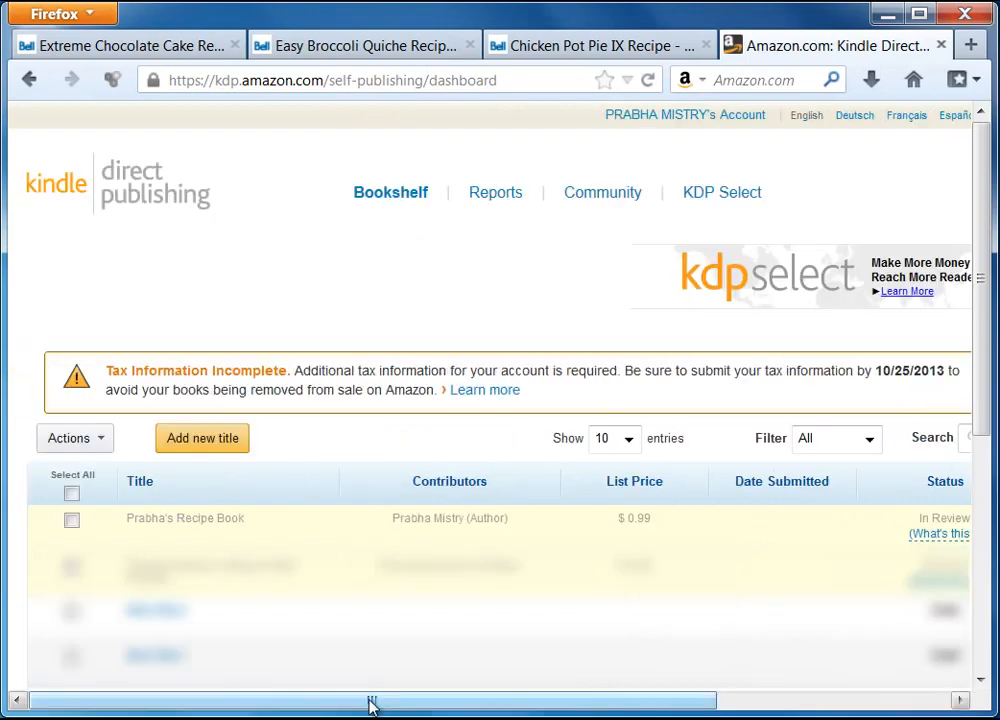